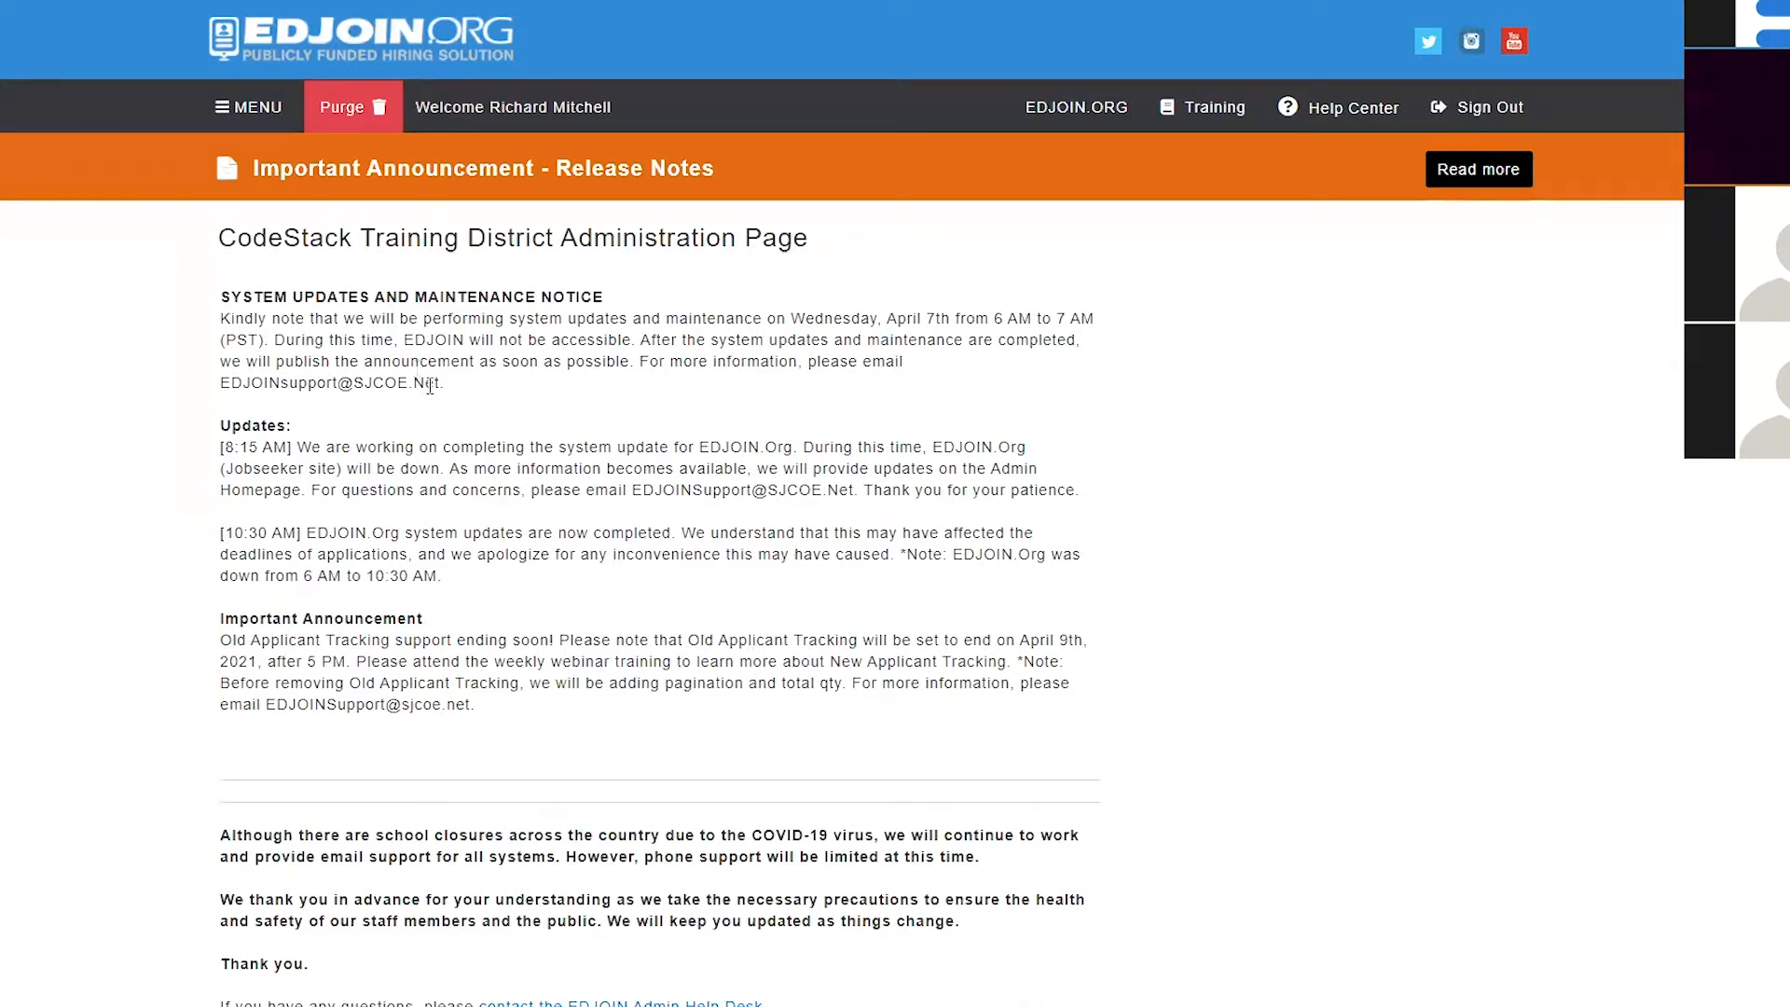
- Read the release notes in the Important Announcement banner, collapse them, and look through the homepage notices and upcoming trainings
left_click(1490, 180)
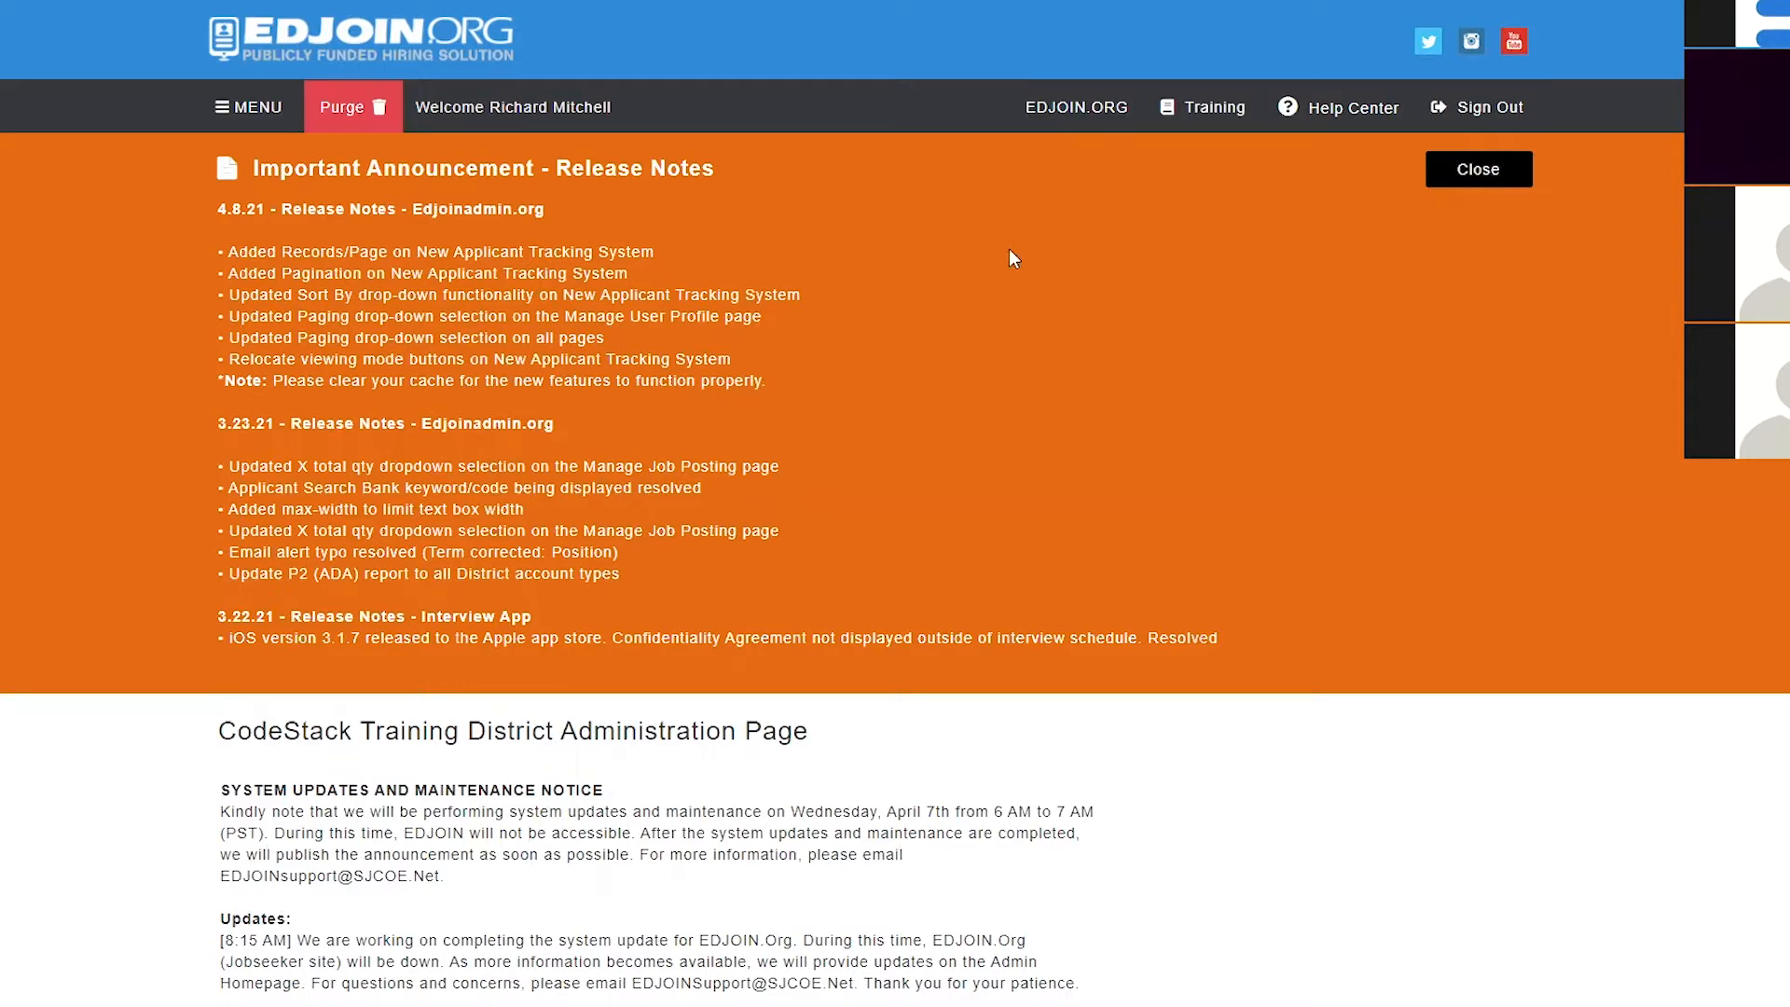
left_click(1491, 186)
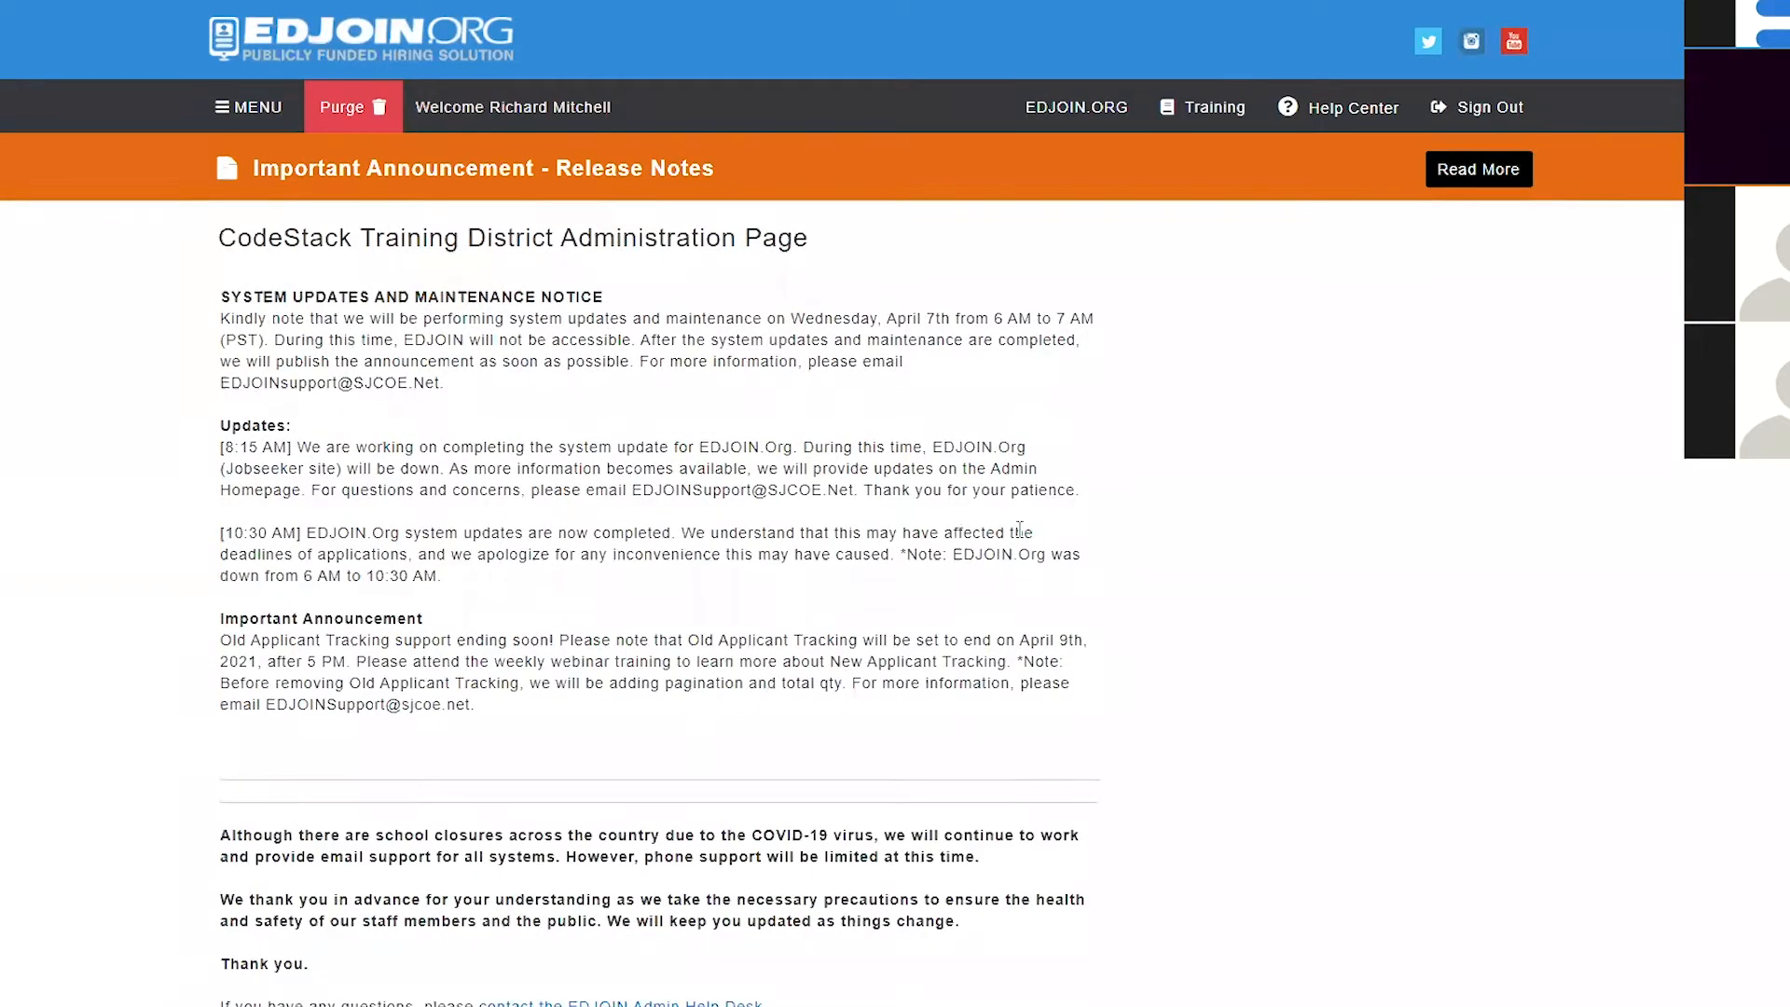
scroll(1023, 539, "down", 3)
scroll(1023, 539, "down", 3)
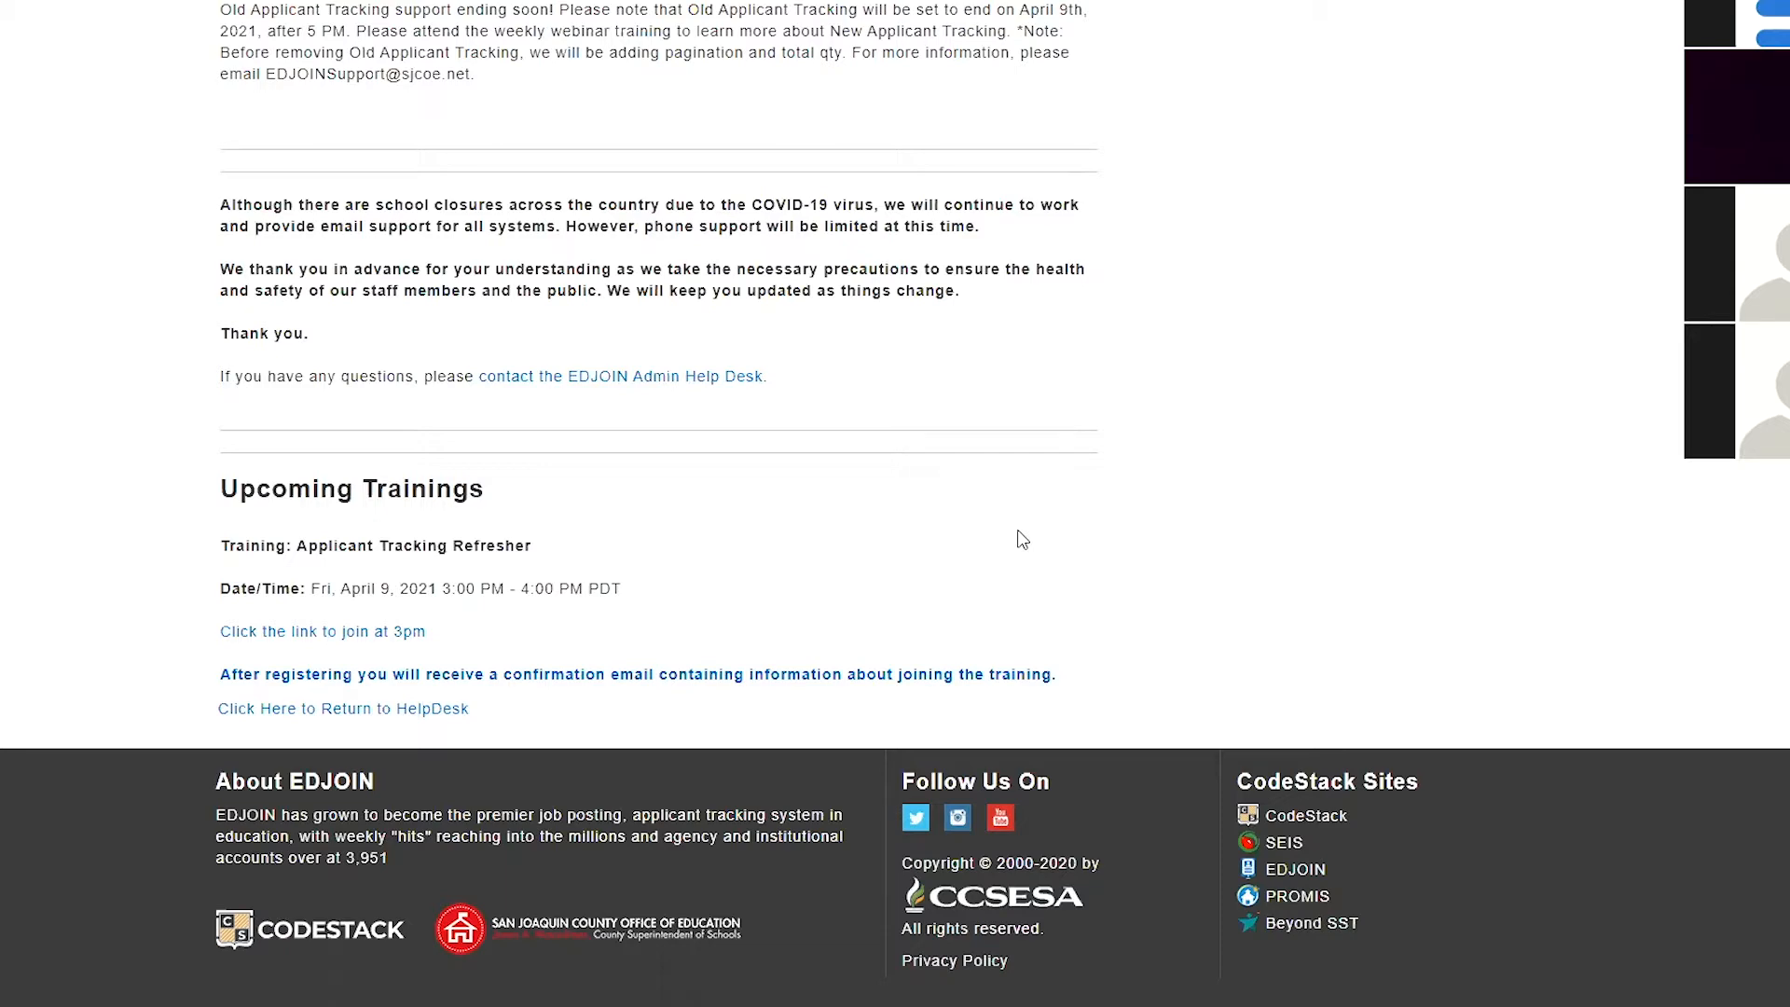
scroll(815, 451, "up", 7)
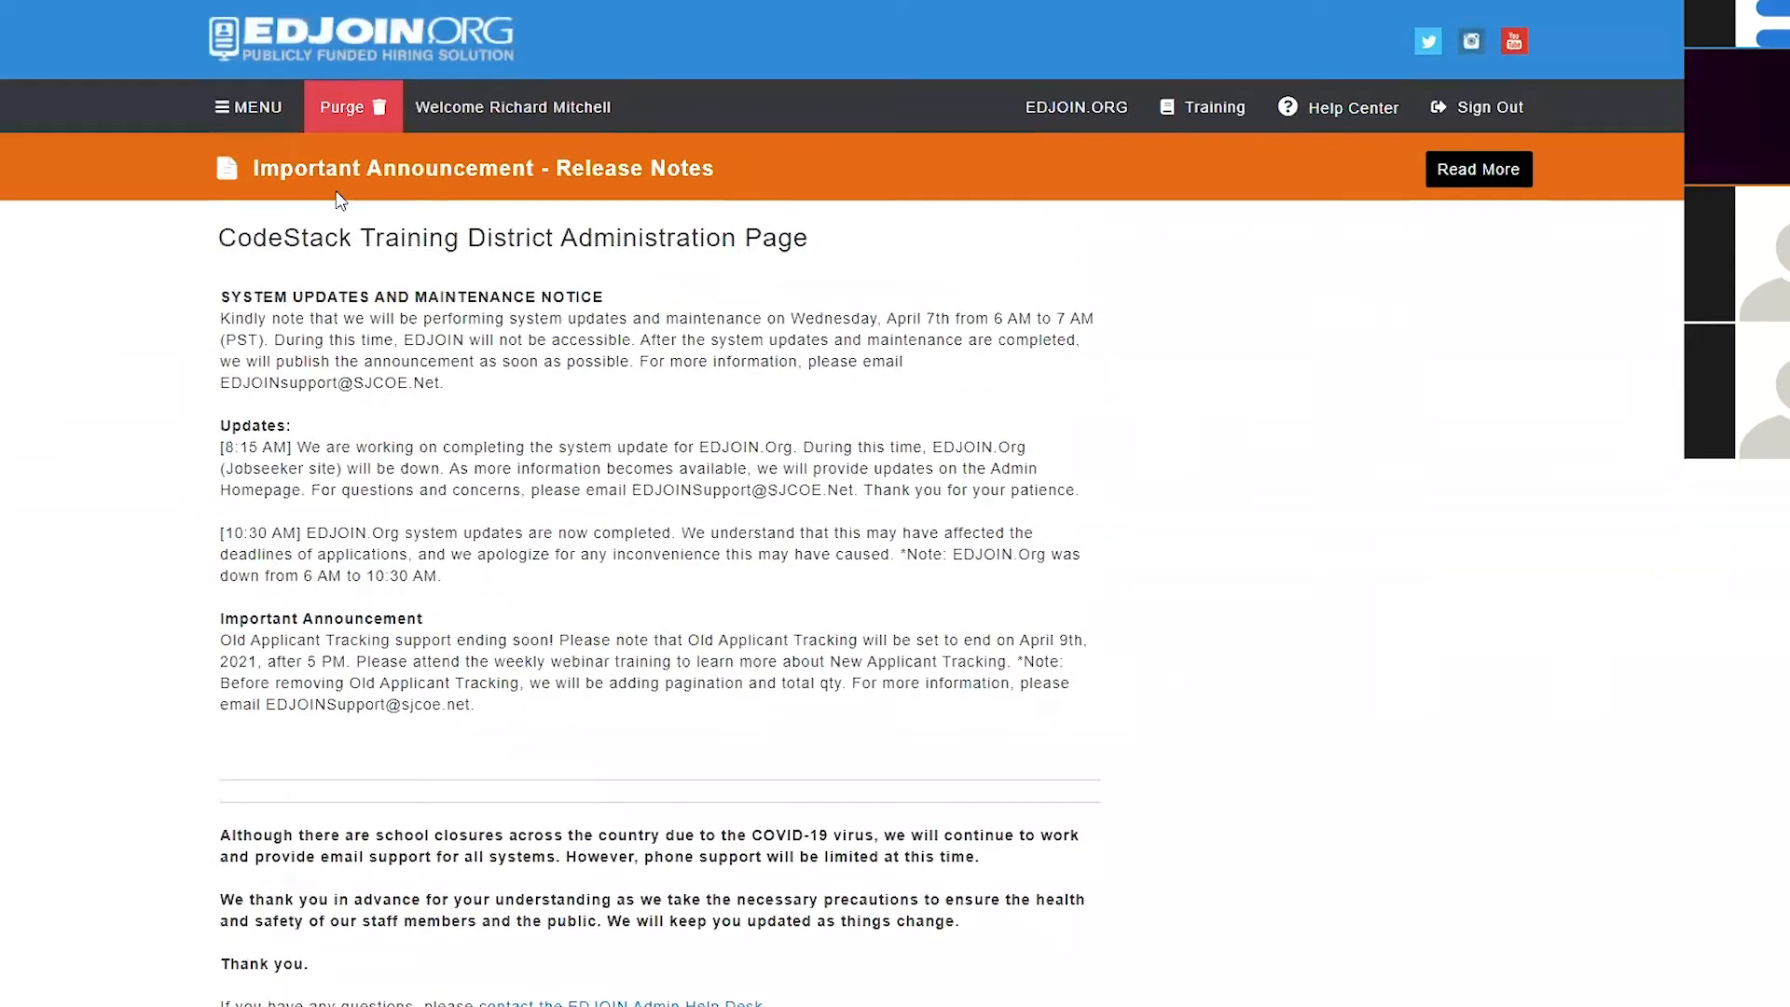
- Open the Applicant Tracking page and keep the posting filter set to All Active Postings
left_click(256, 111)
mouse_move(351, 183)
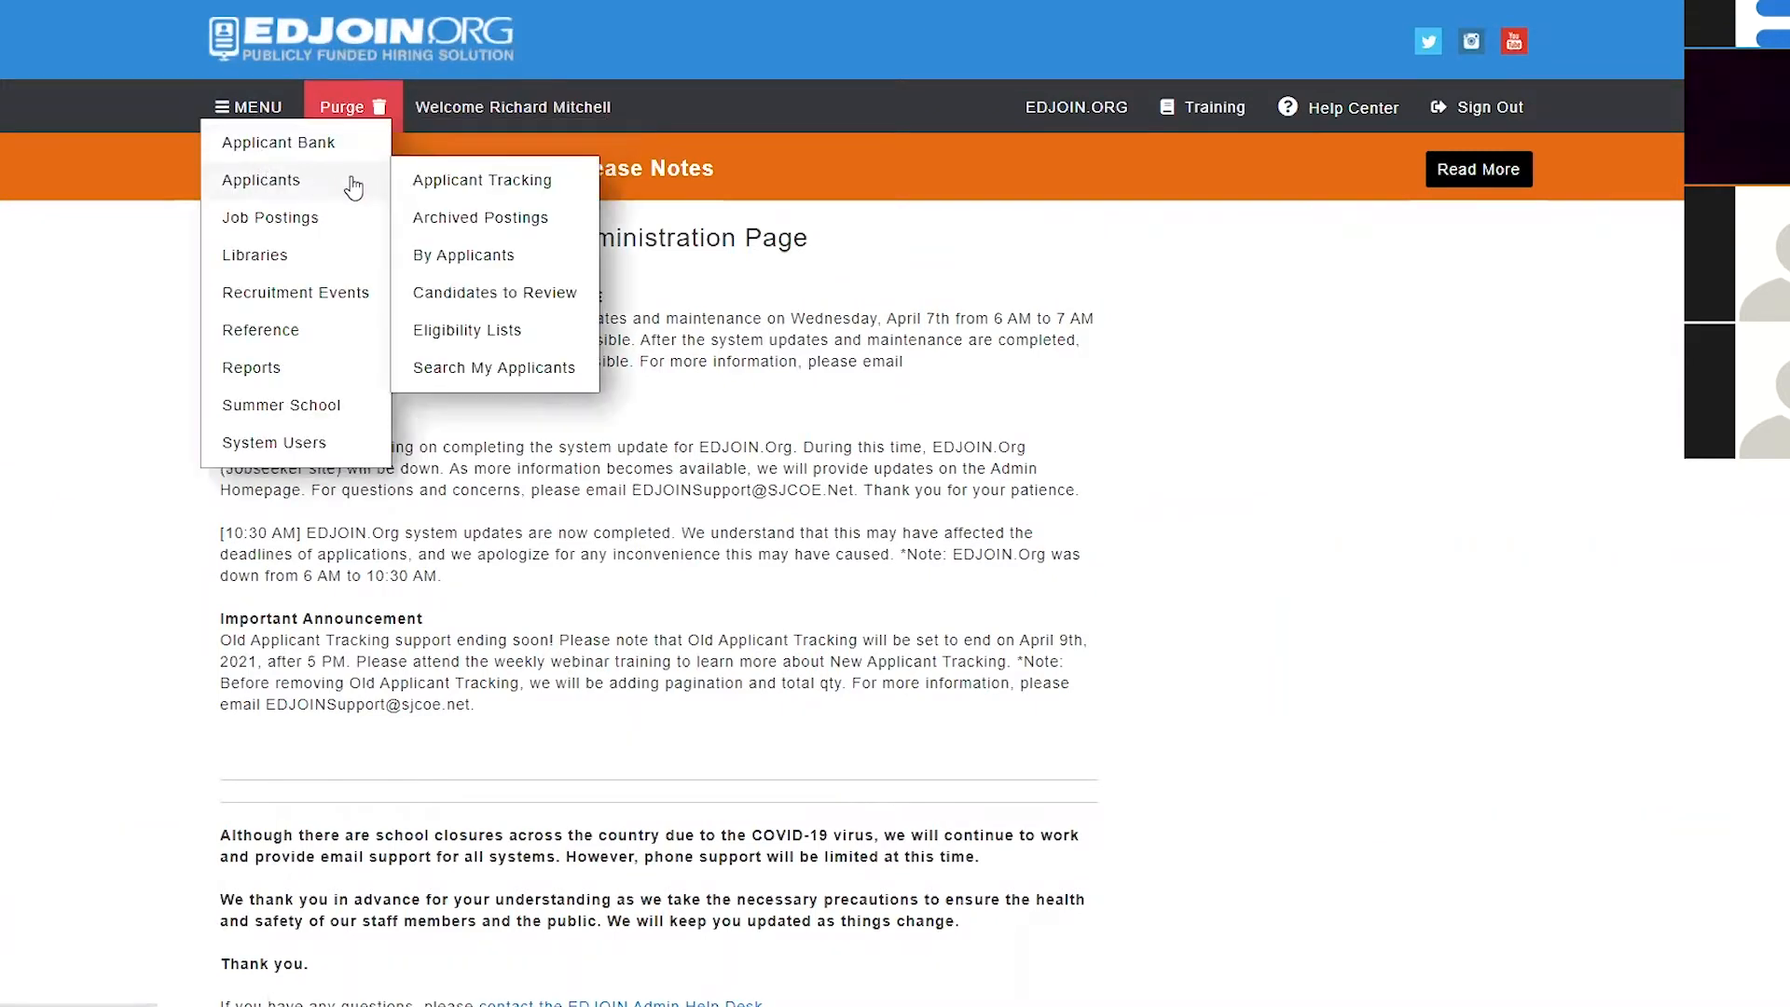
left_click(447, 186)
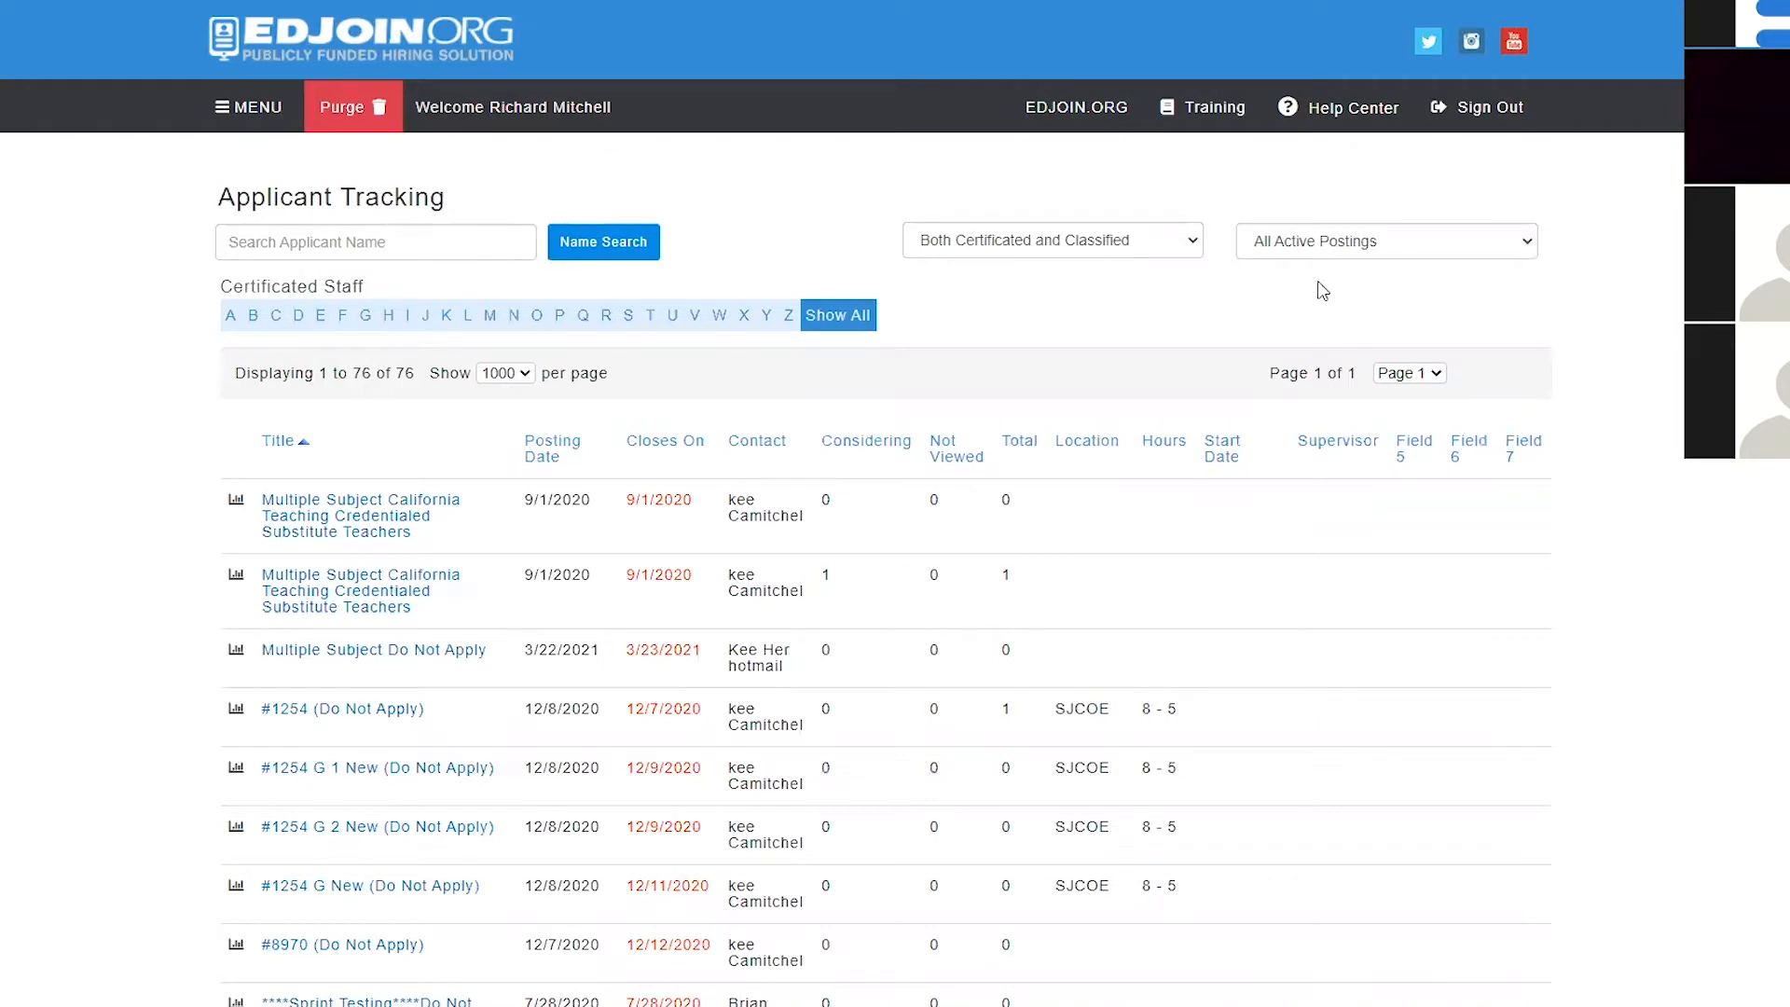
left_click(1260, 243)
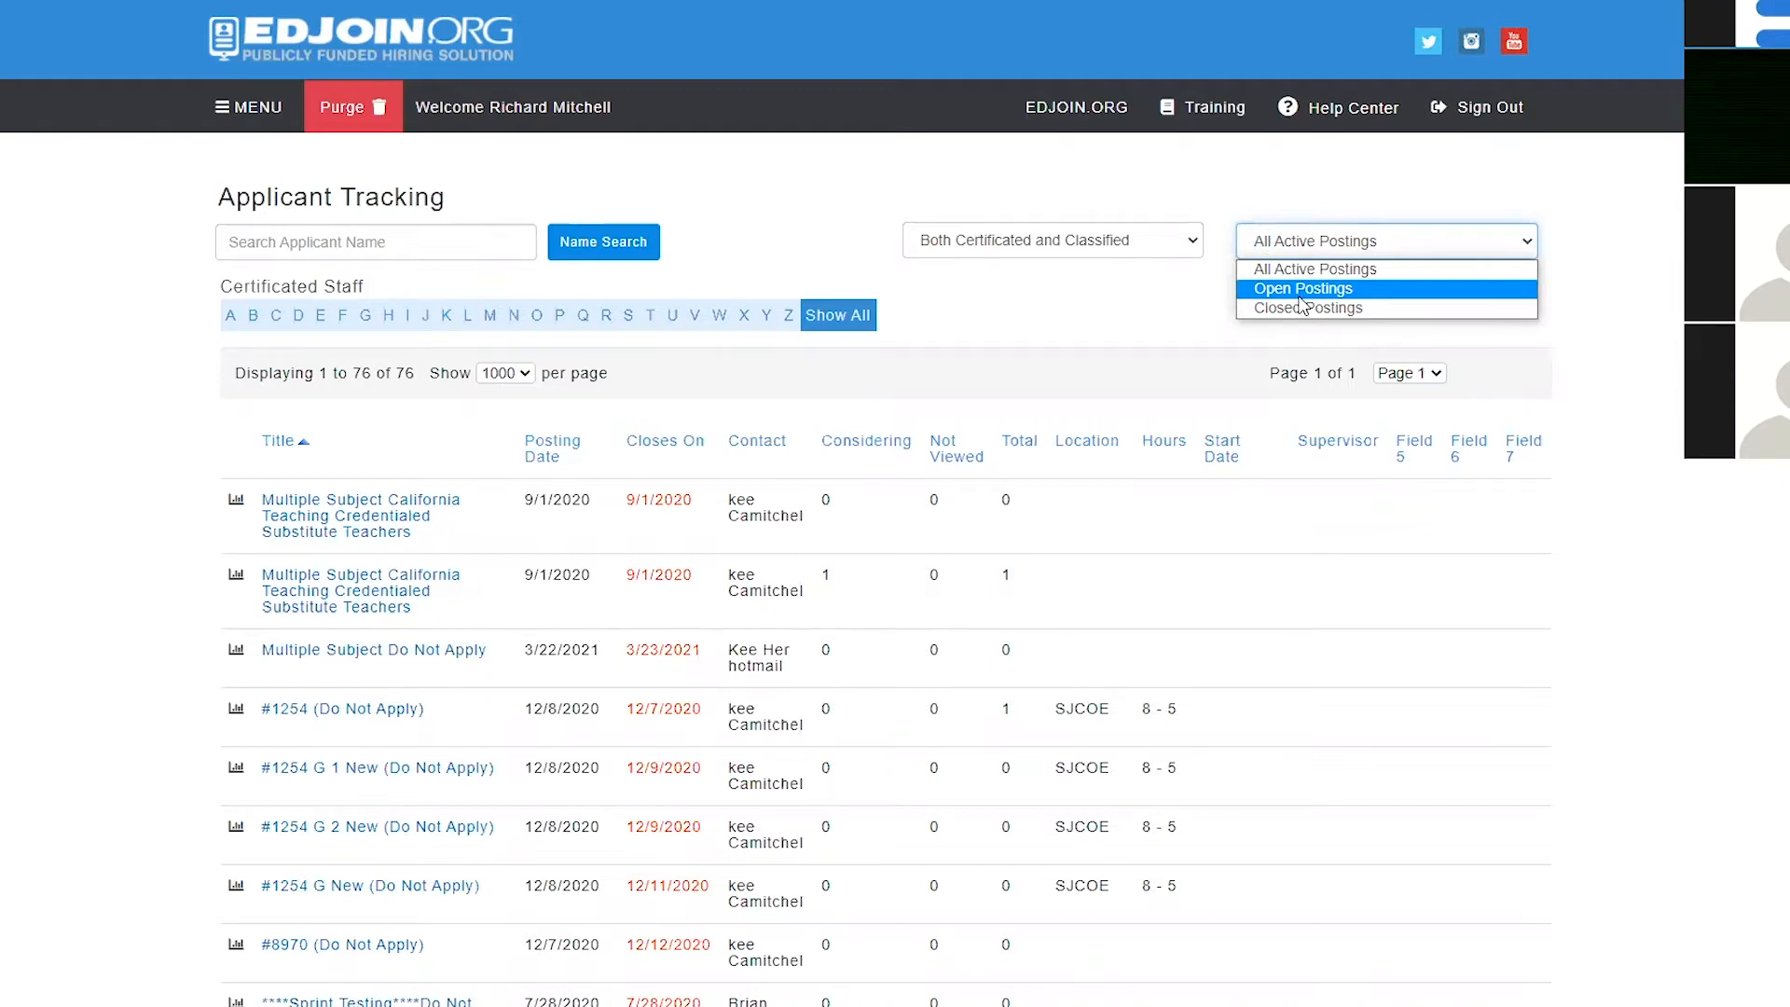
left_click(1296, 271)
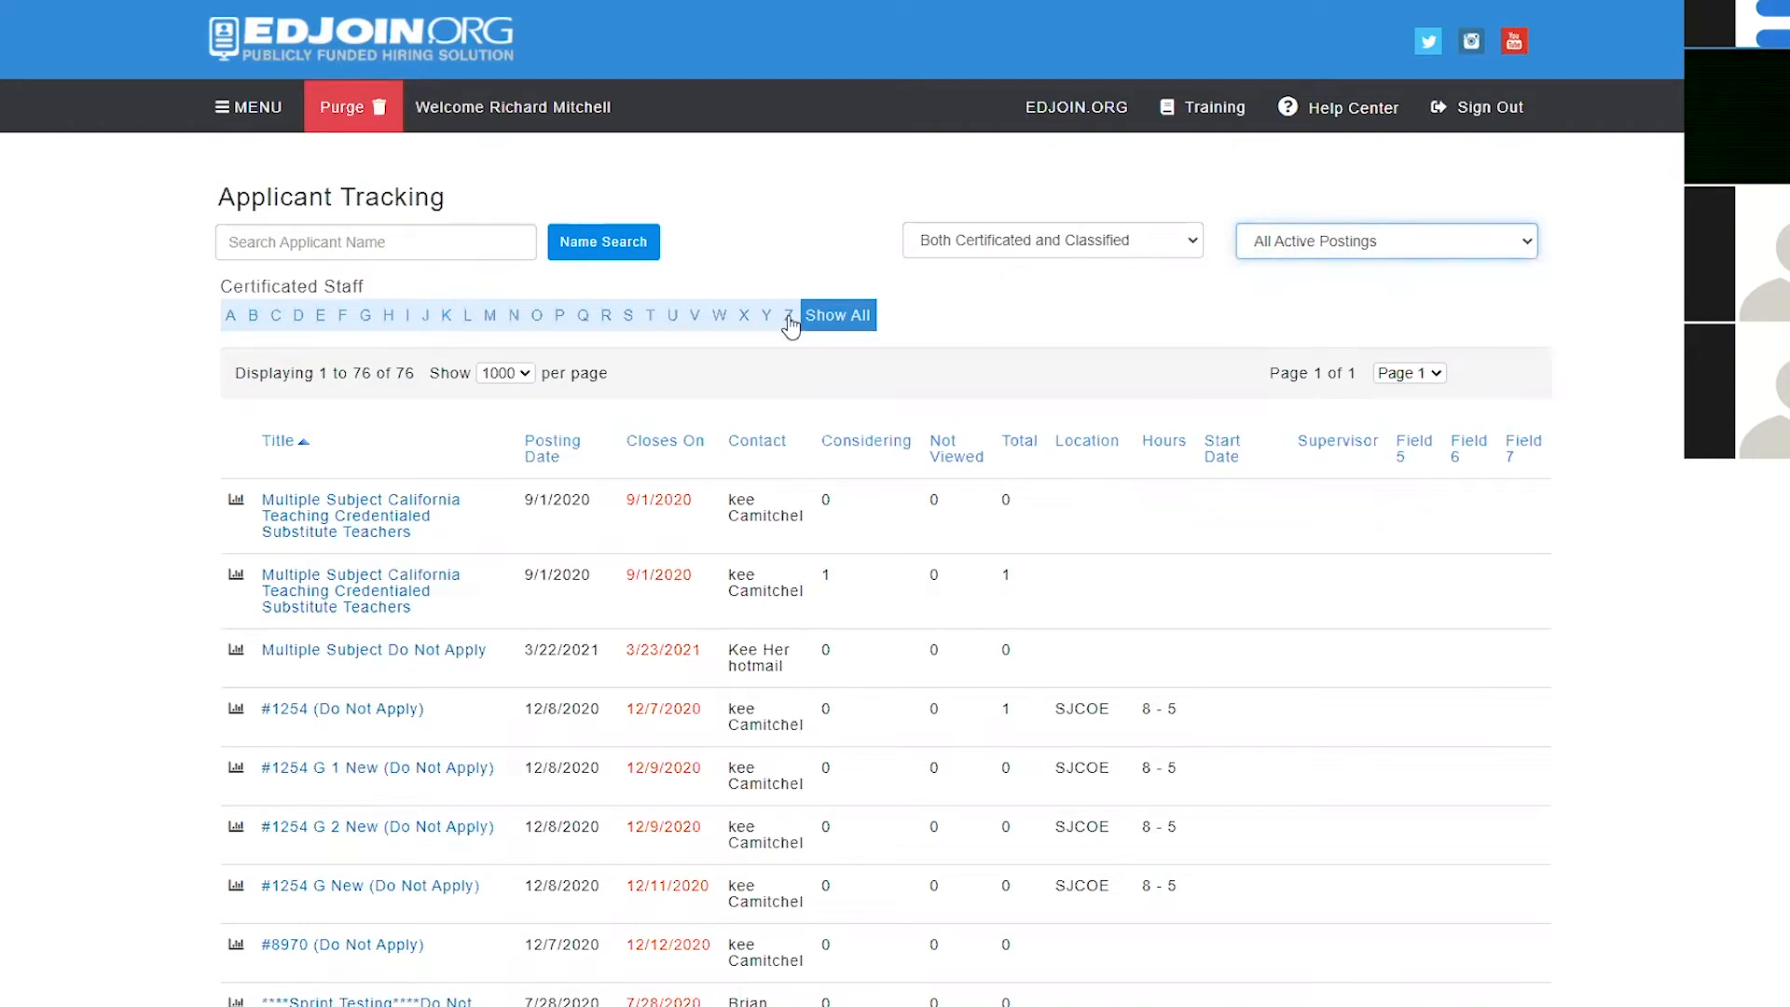
- Filter the certificated postings to titles starting with W and open the applicants for Webinar 4.9.21
left_click(720, 316)
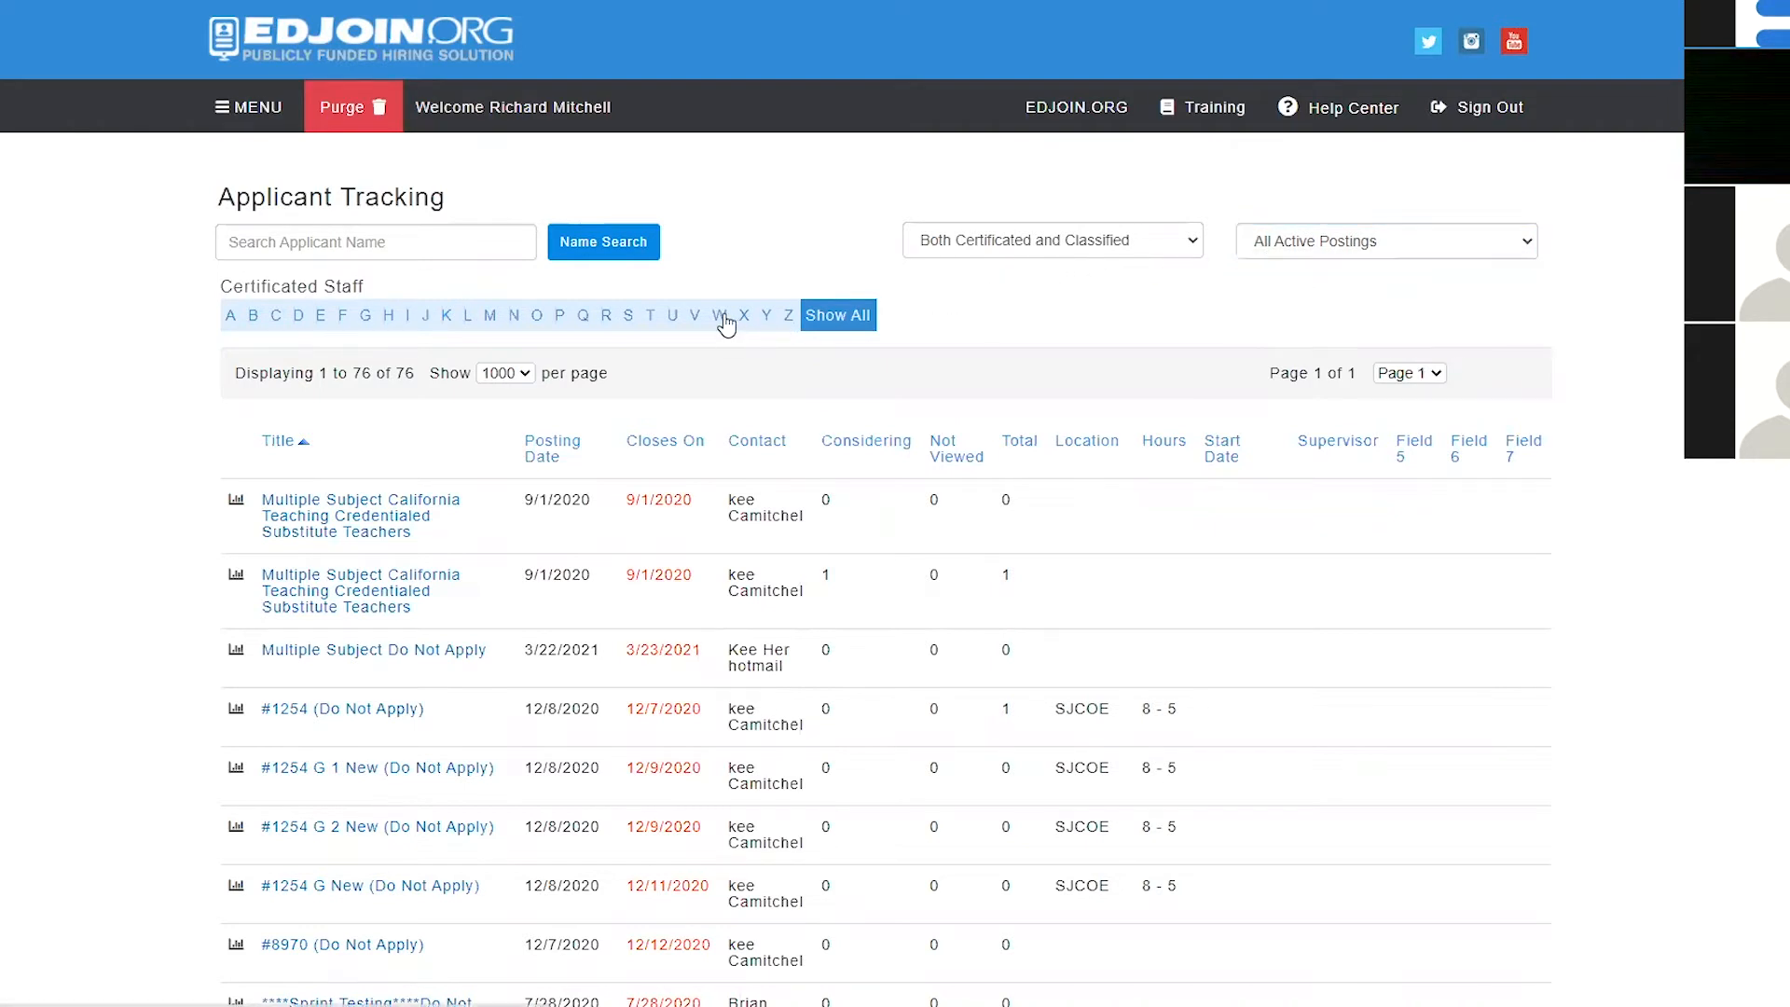
scroll(251, 629, "down", 4)
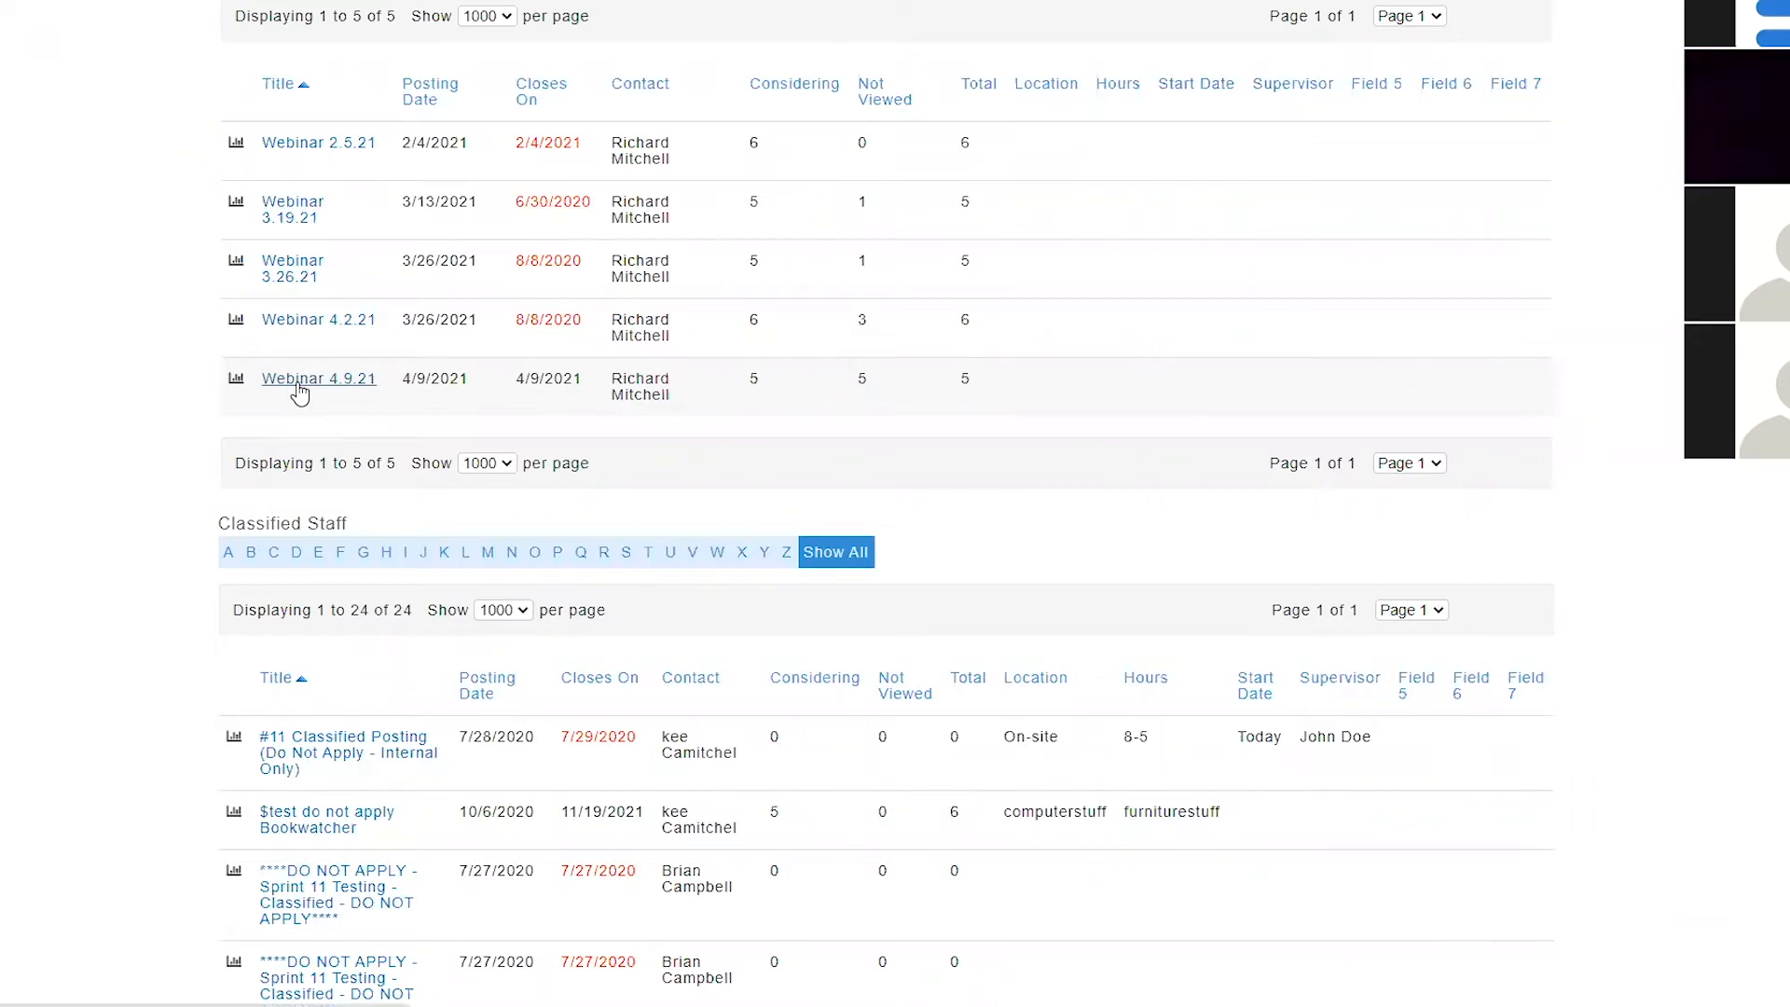
left_click(299, 384)
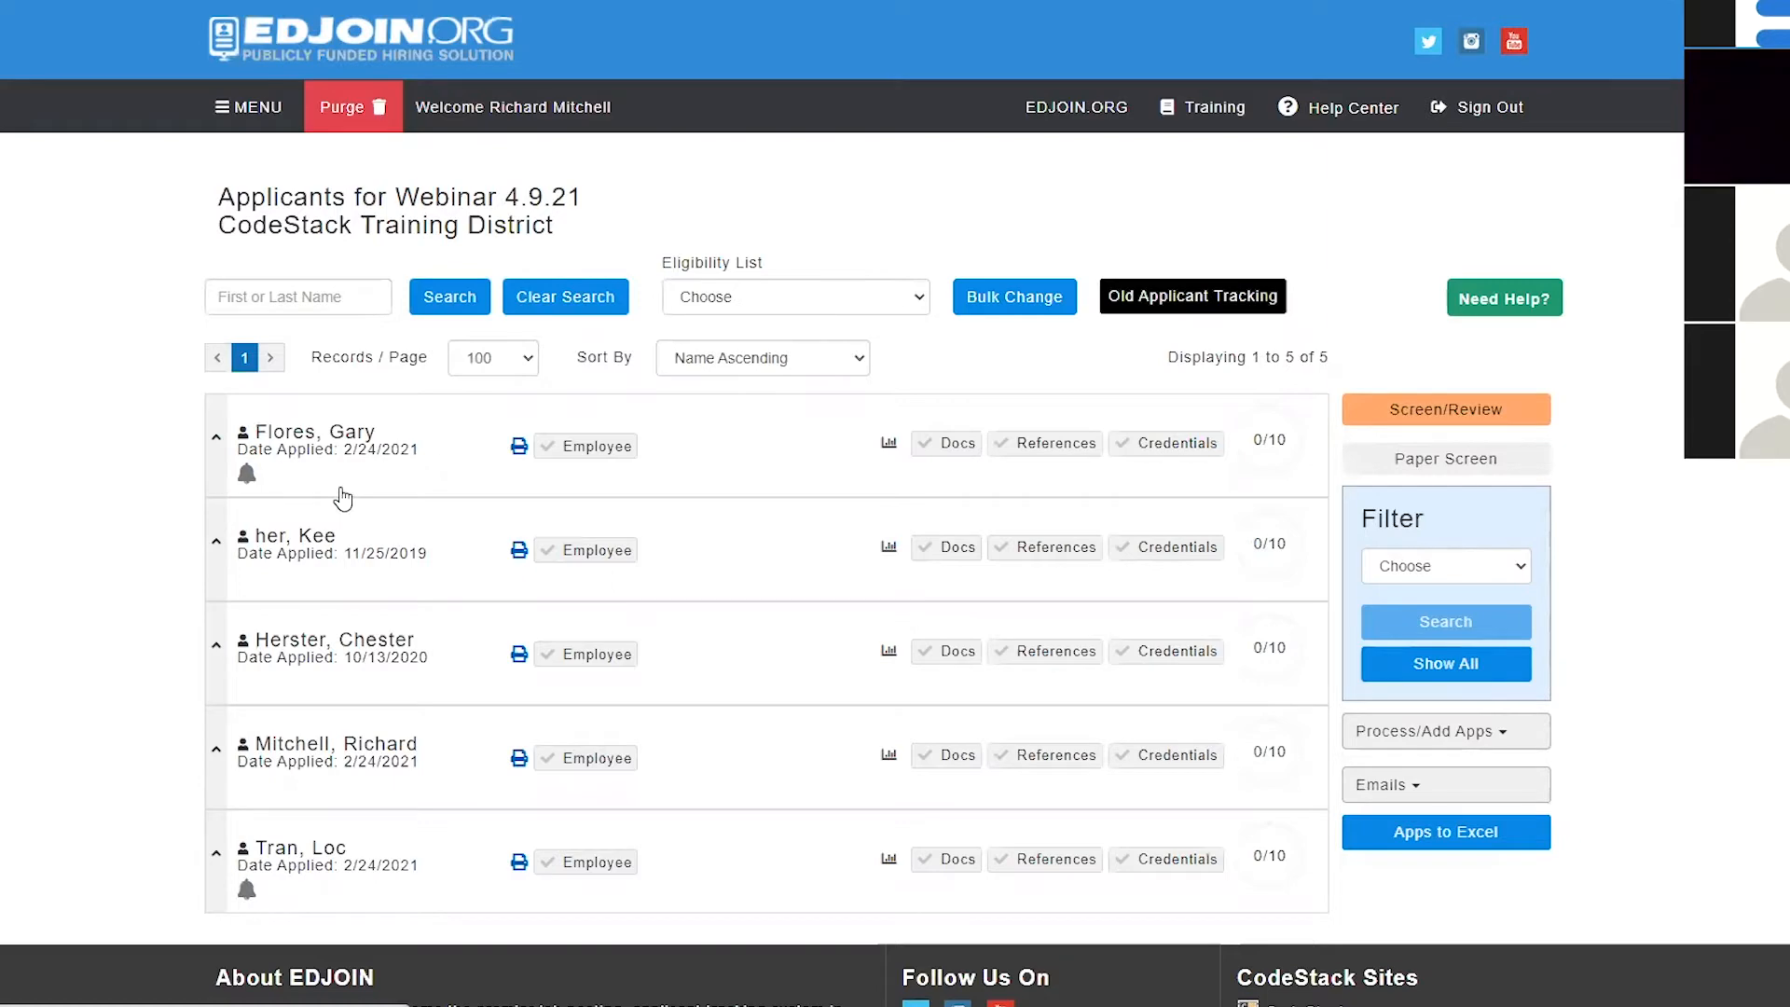
- Sort the Webinar 4.9.21 applicants by Date Applied Ascending
left_click(675, 368)
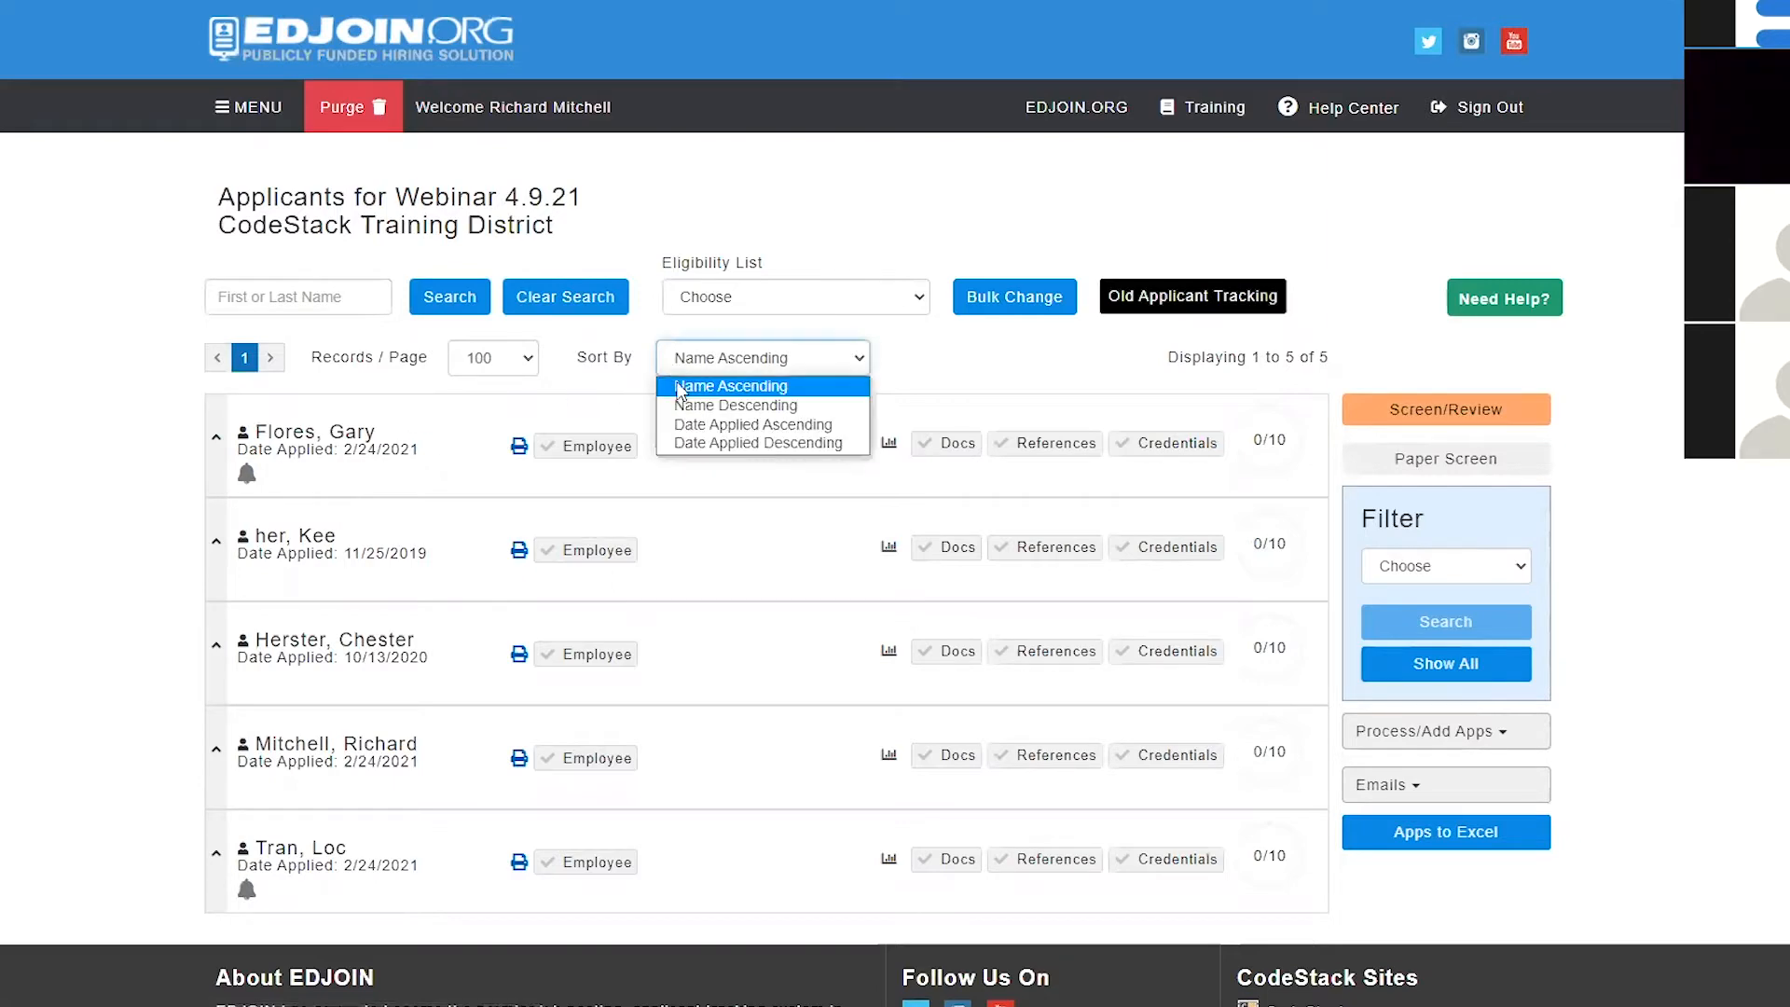
left_click(686, 424)
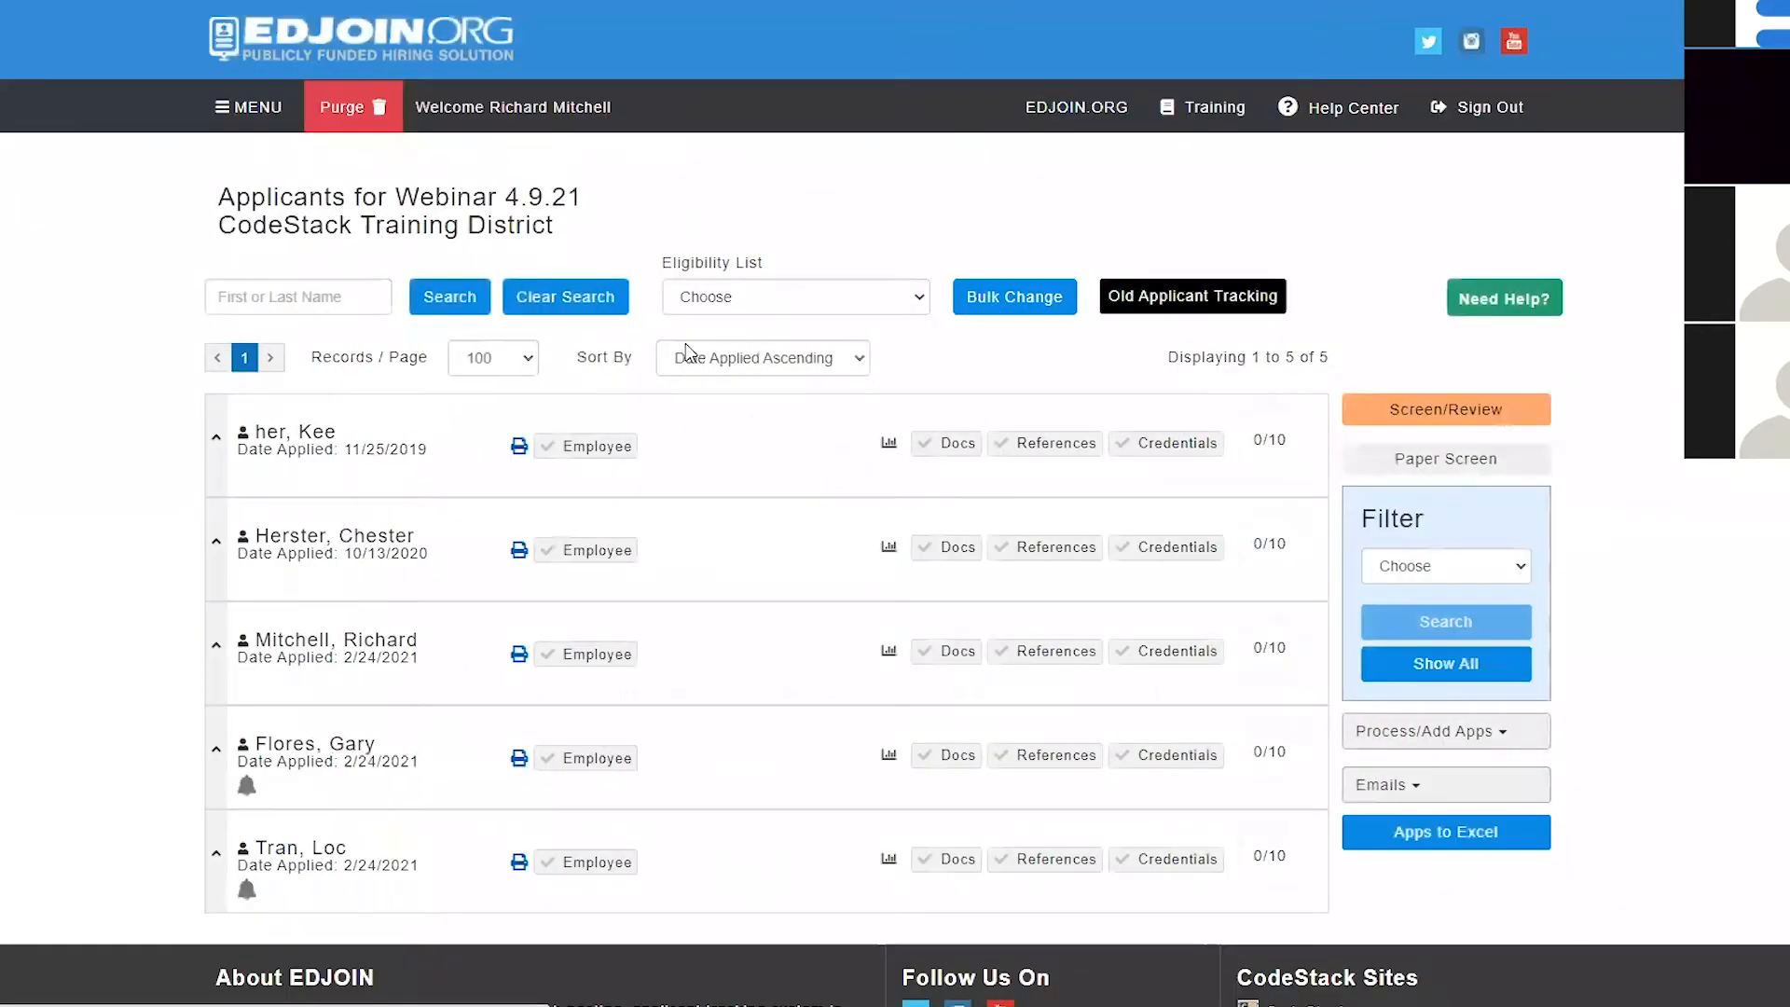
left_click(724, 362)
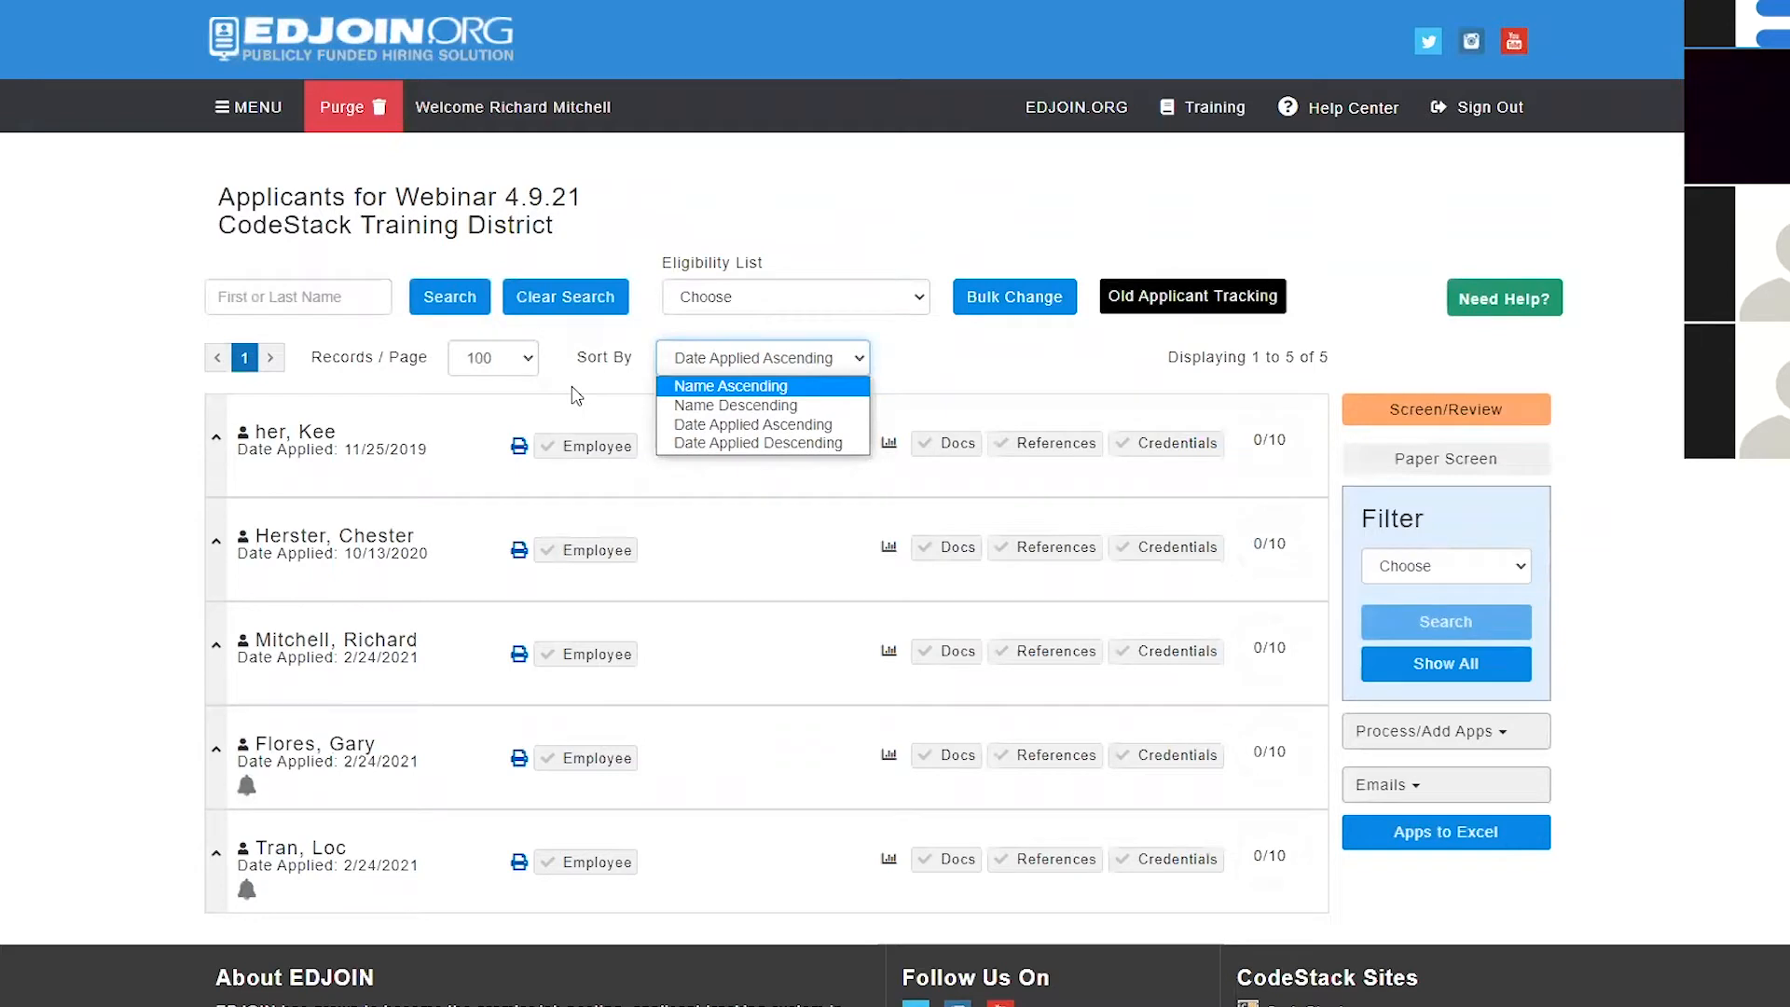
- Search the applicant list by part of an applicant's first name, and clear the search to list everyone again
left_click(223, 301)
left_click(237, 377)
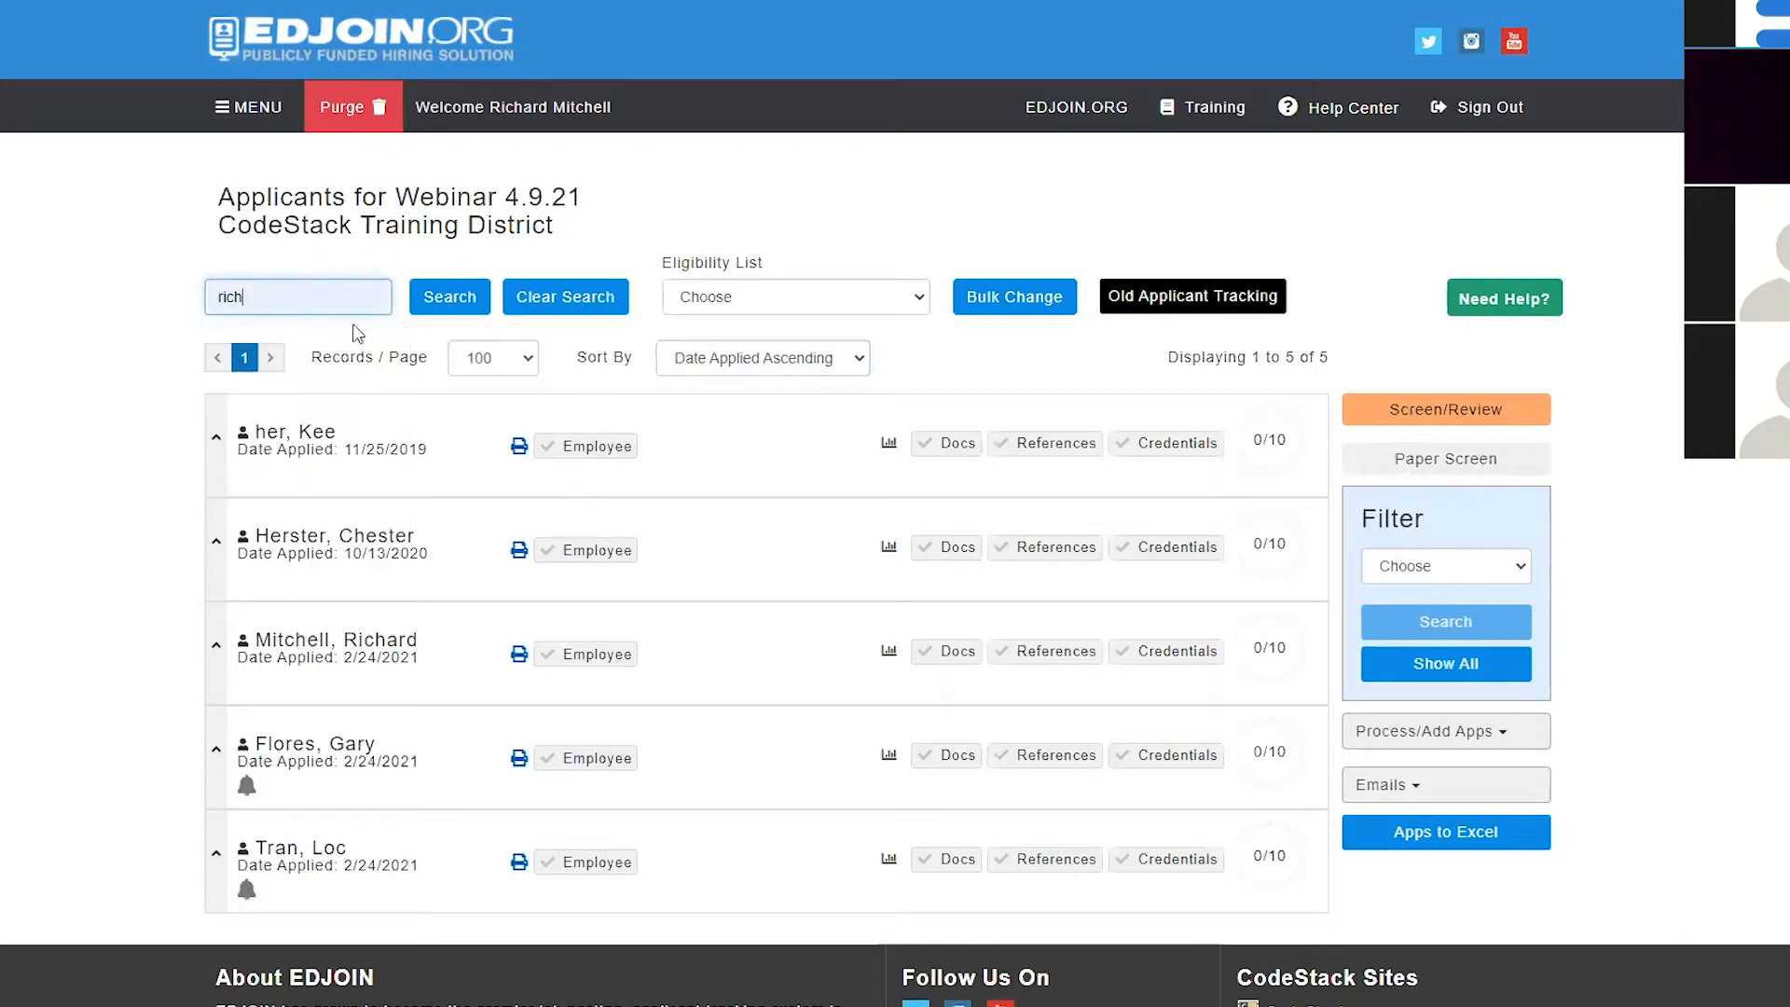
left_click(424, 300)
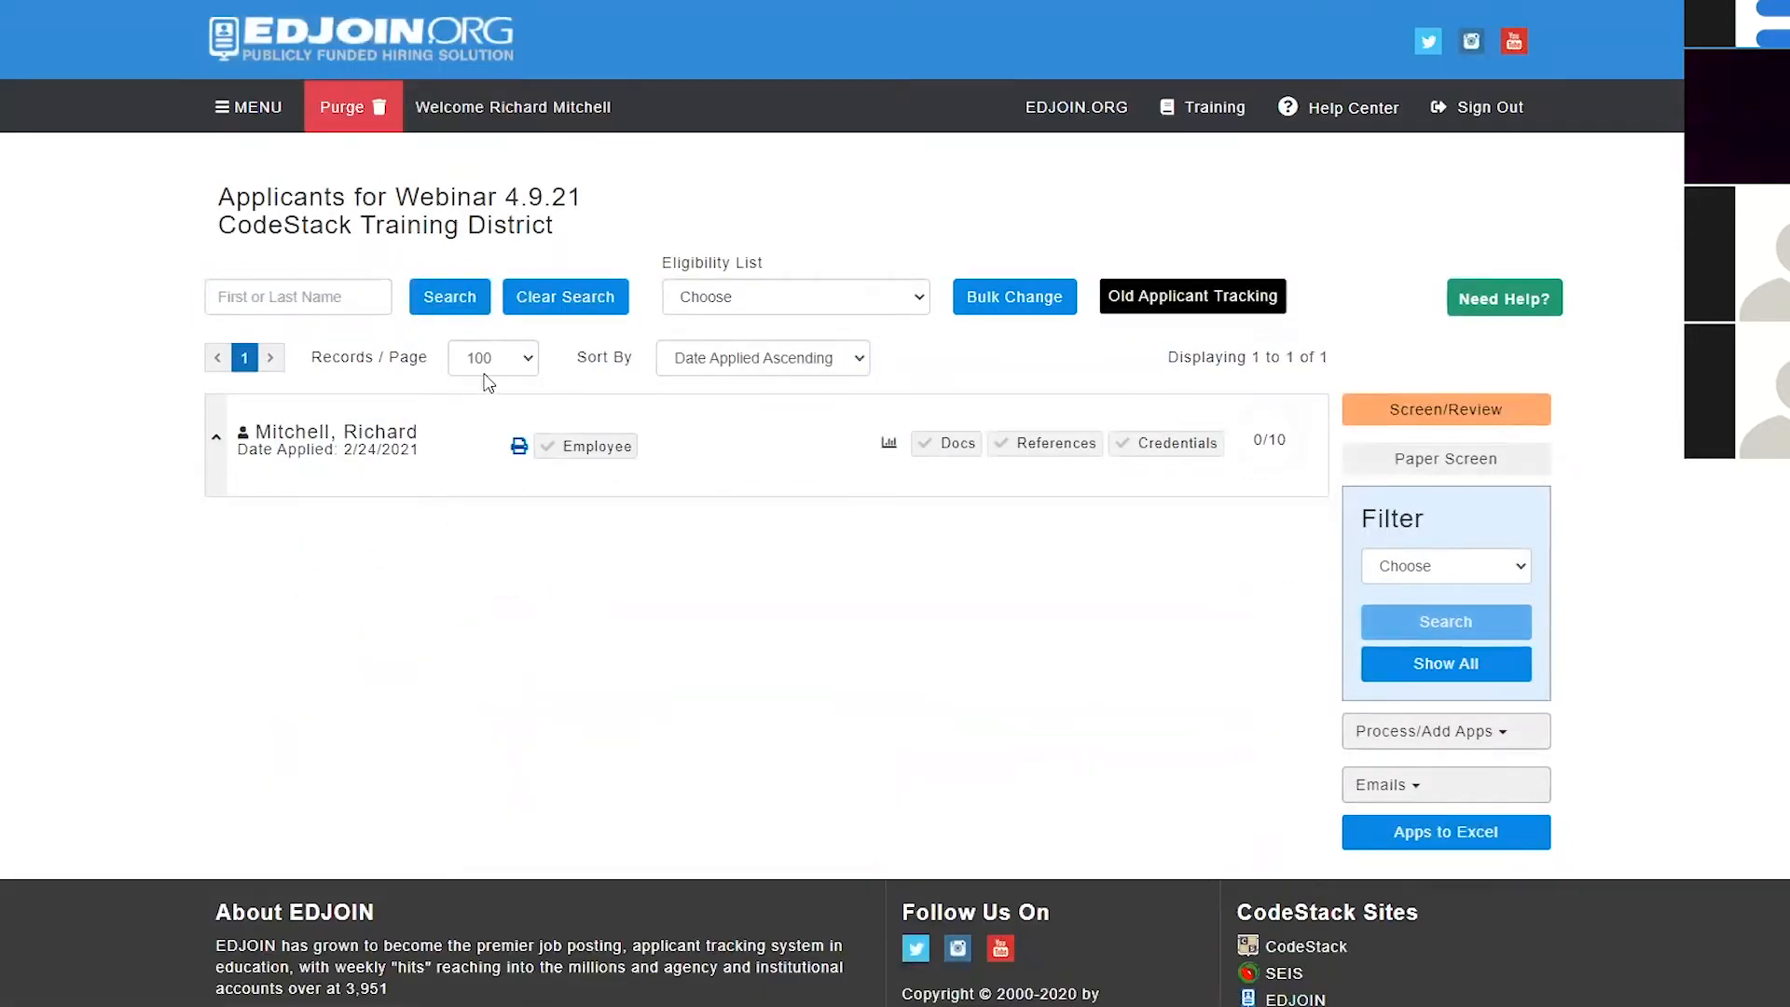
left_click(531, 310)
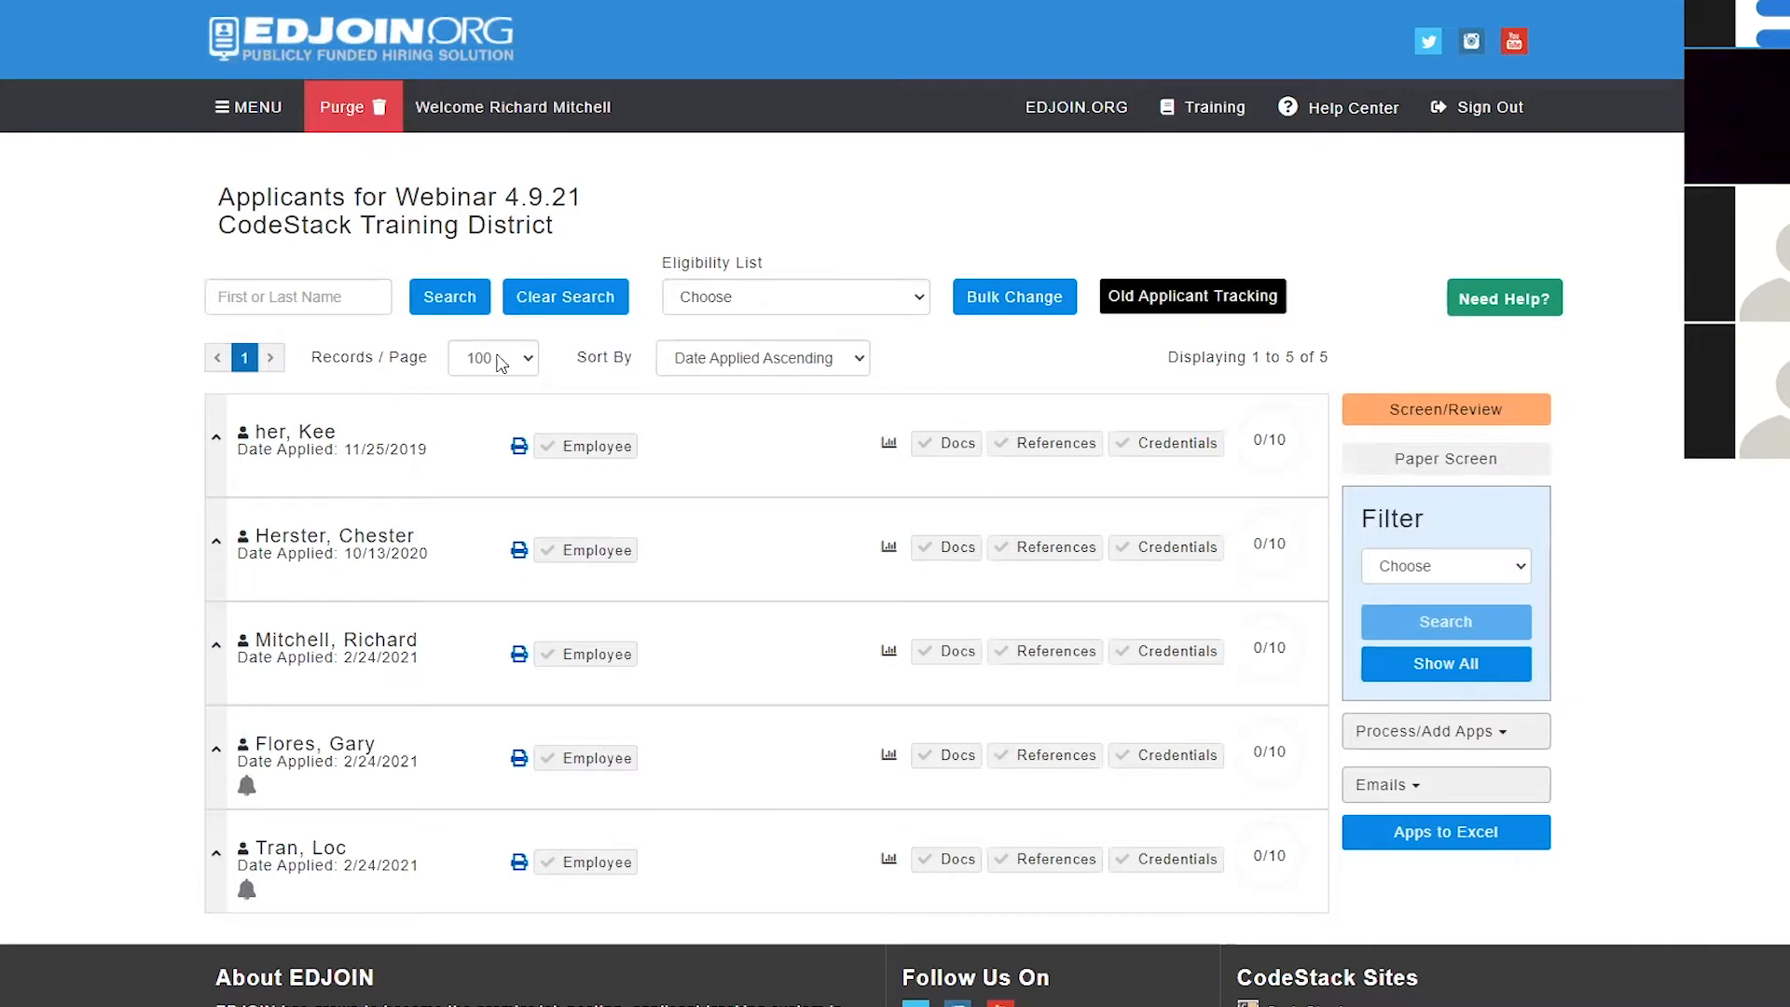
triple_click(1328, 356)
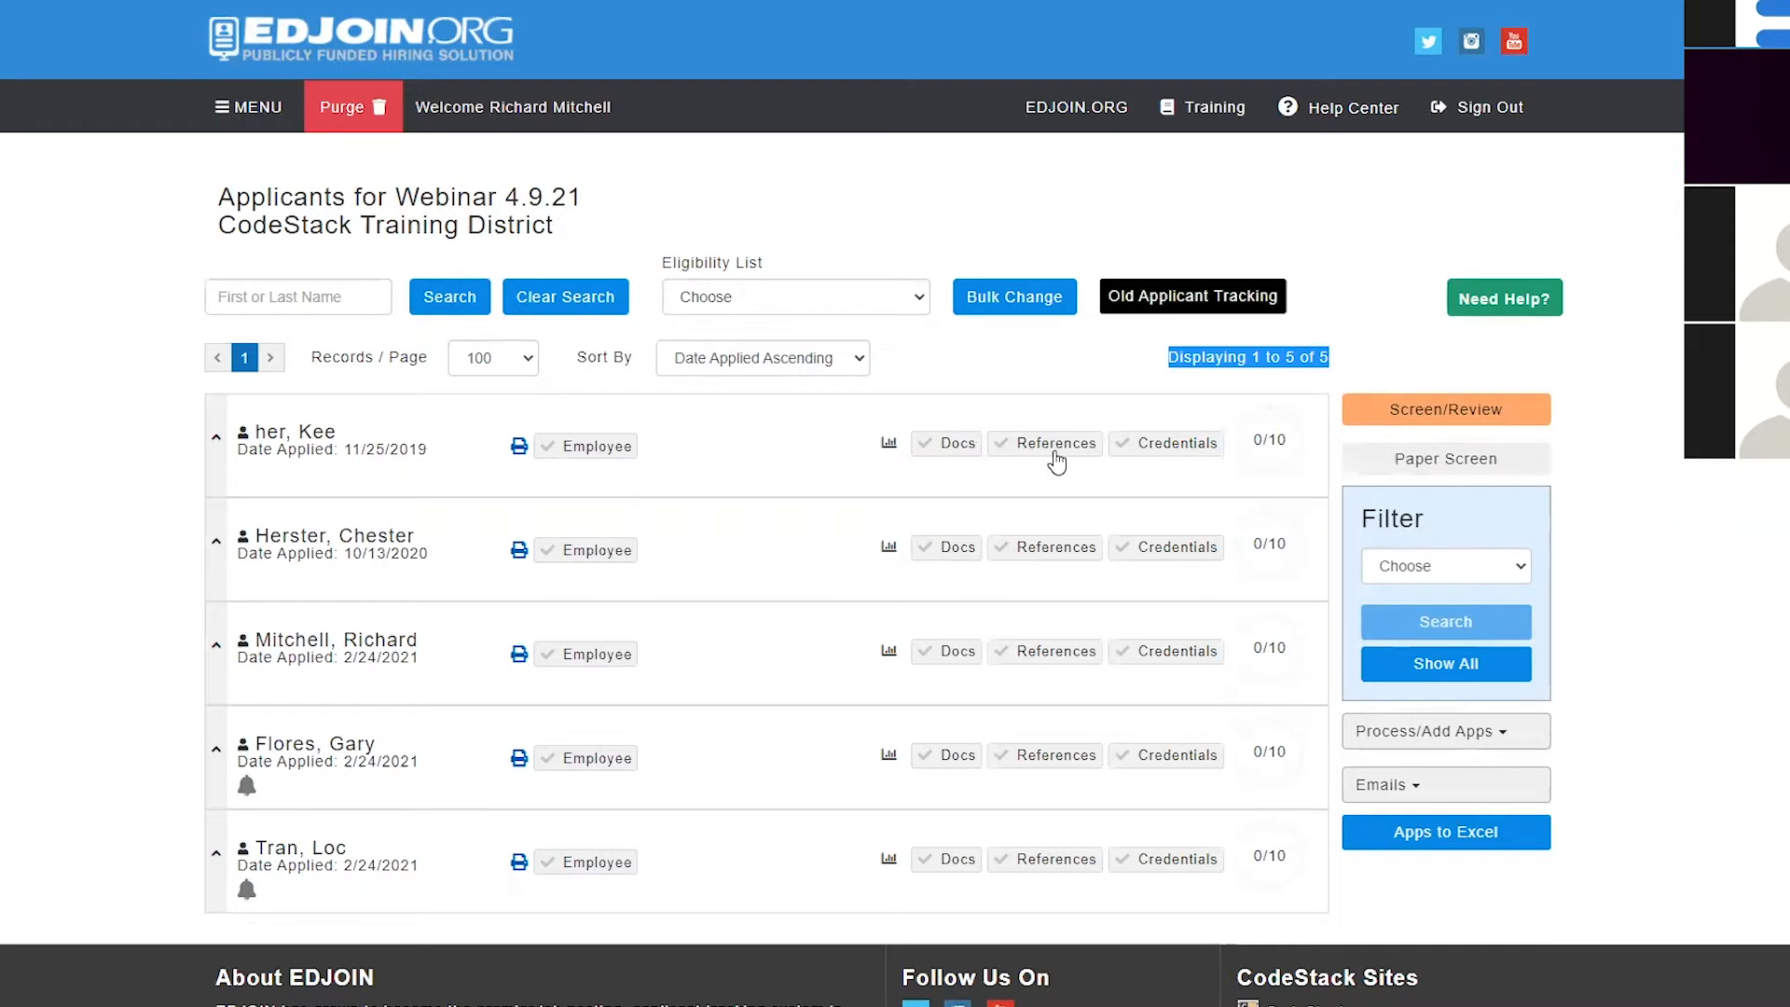
left_click(1260, 469)
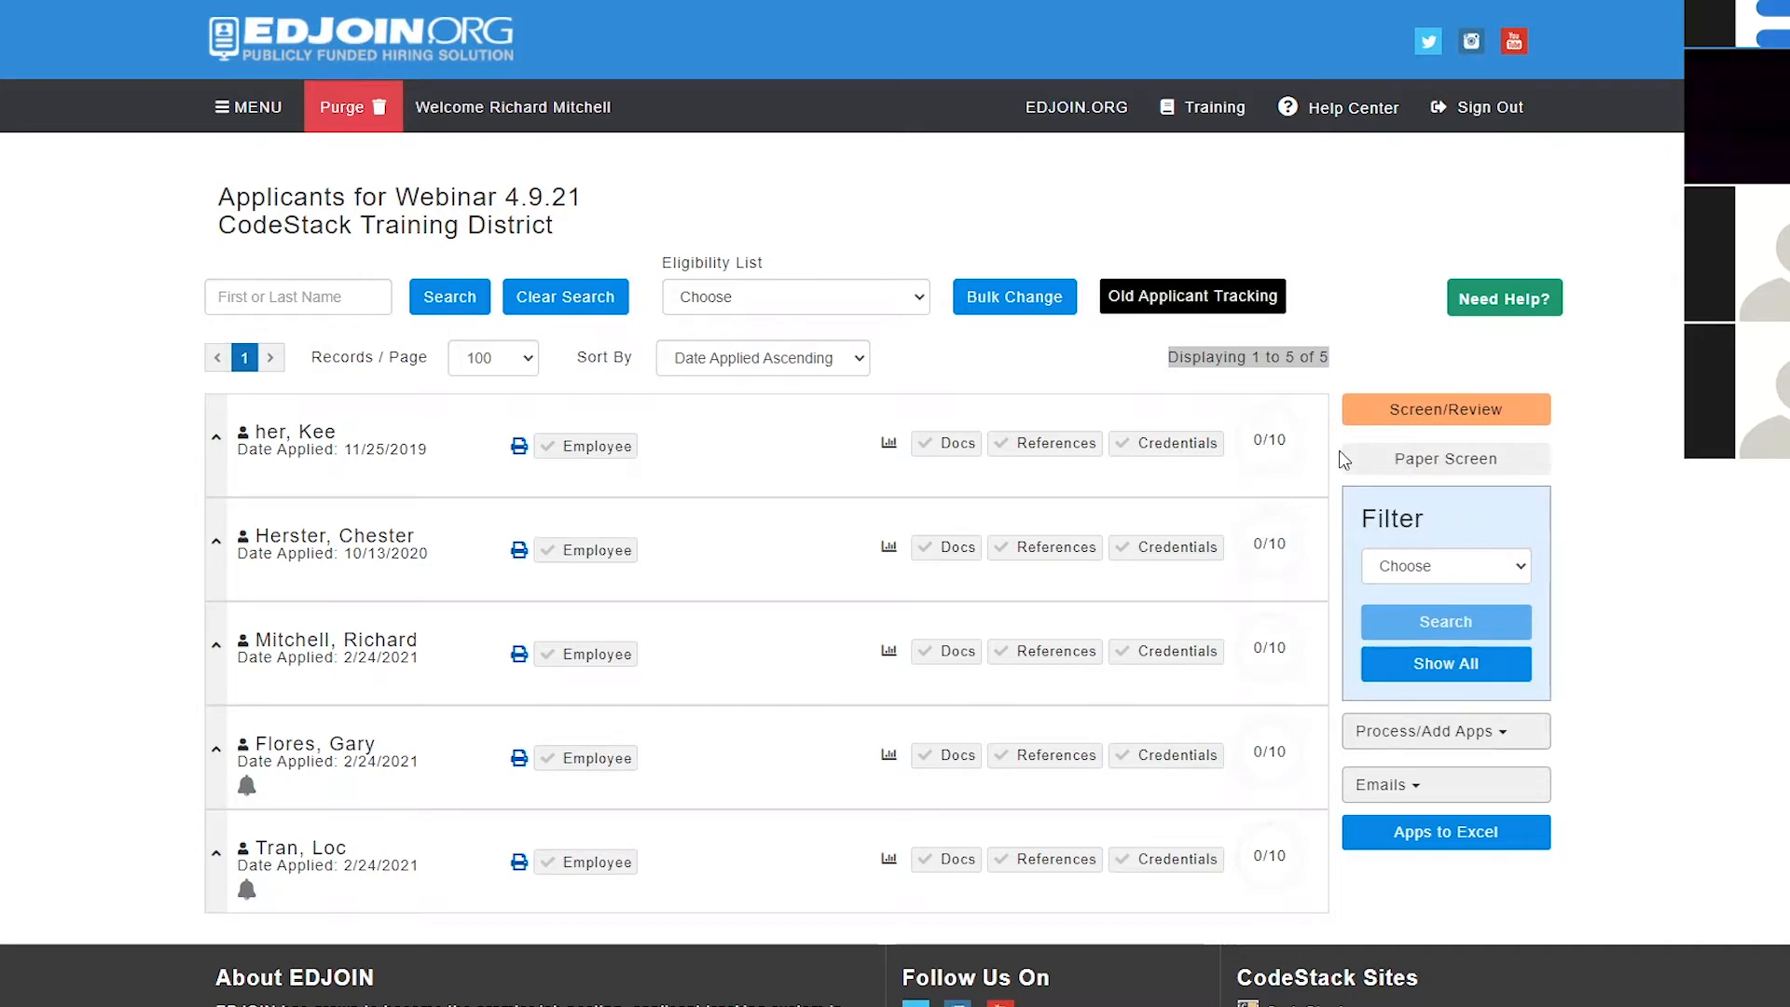
- Open the district's Tracking Options and review the columns to show, the additional custom columns and the paper screening default
left_click(250, 108)
mouse_move(292, 446)
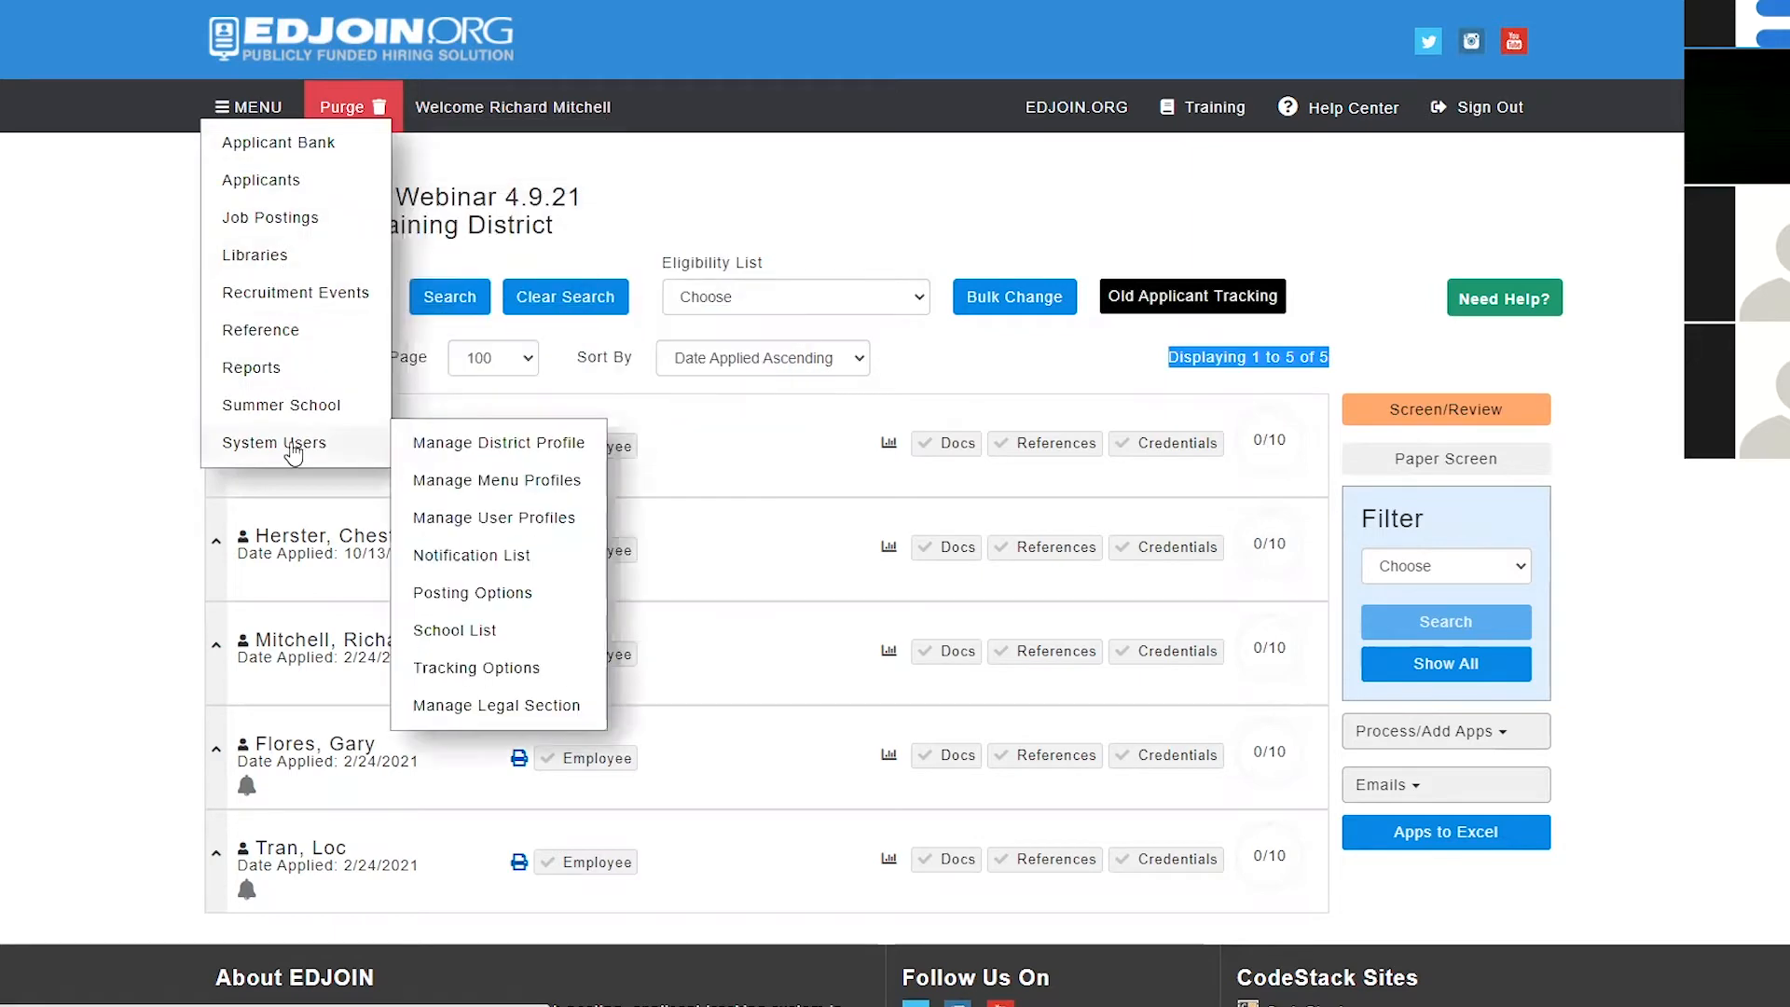
left_click(484, 670)
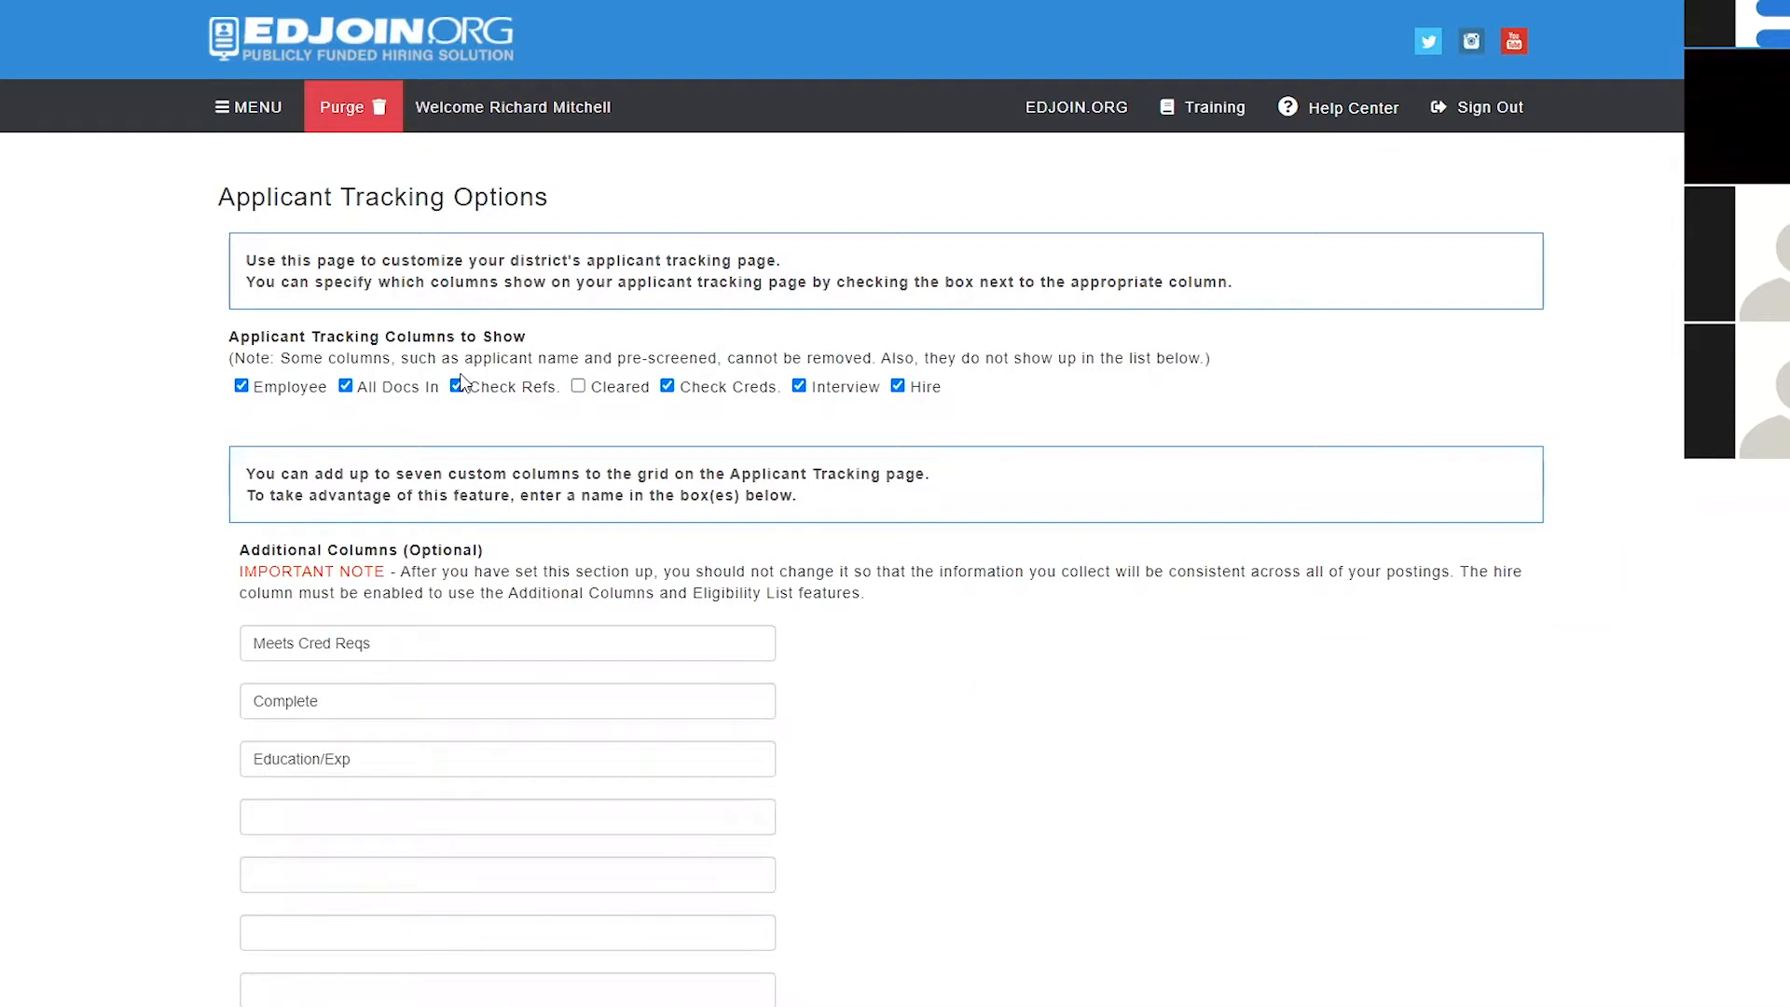
left_click(577, 387)
left_click(578, 387)
scroll(377, 643, "down", 4)
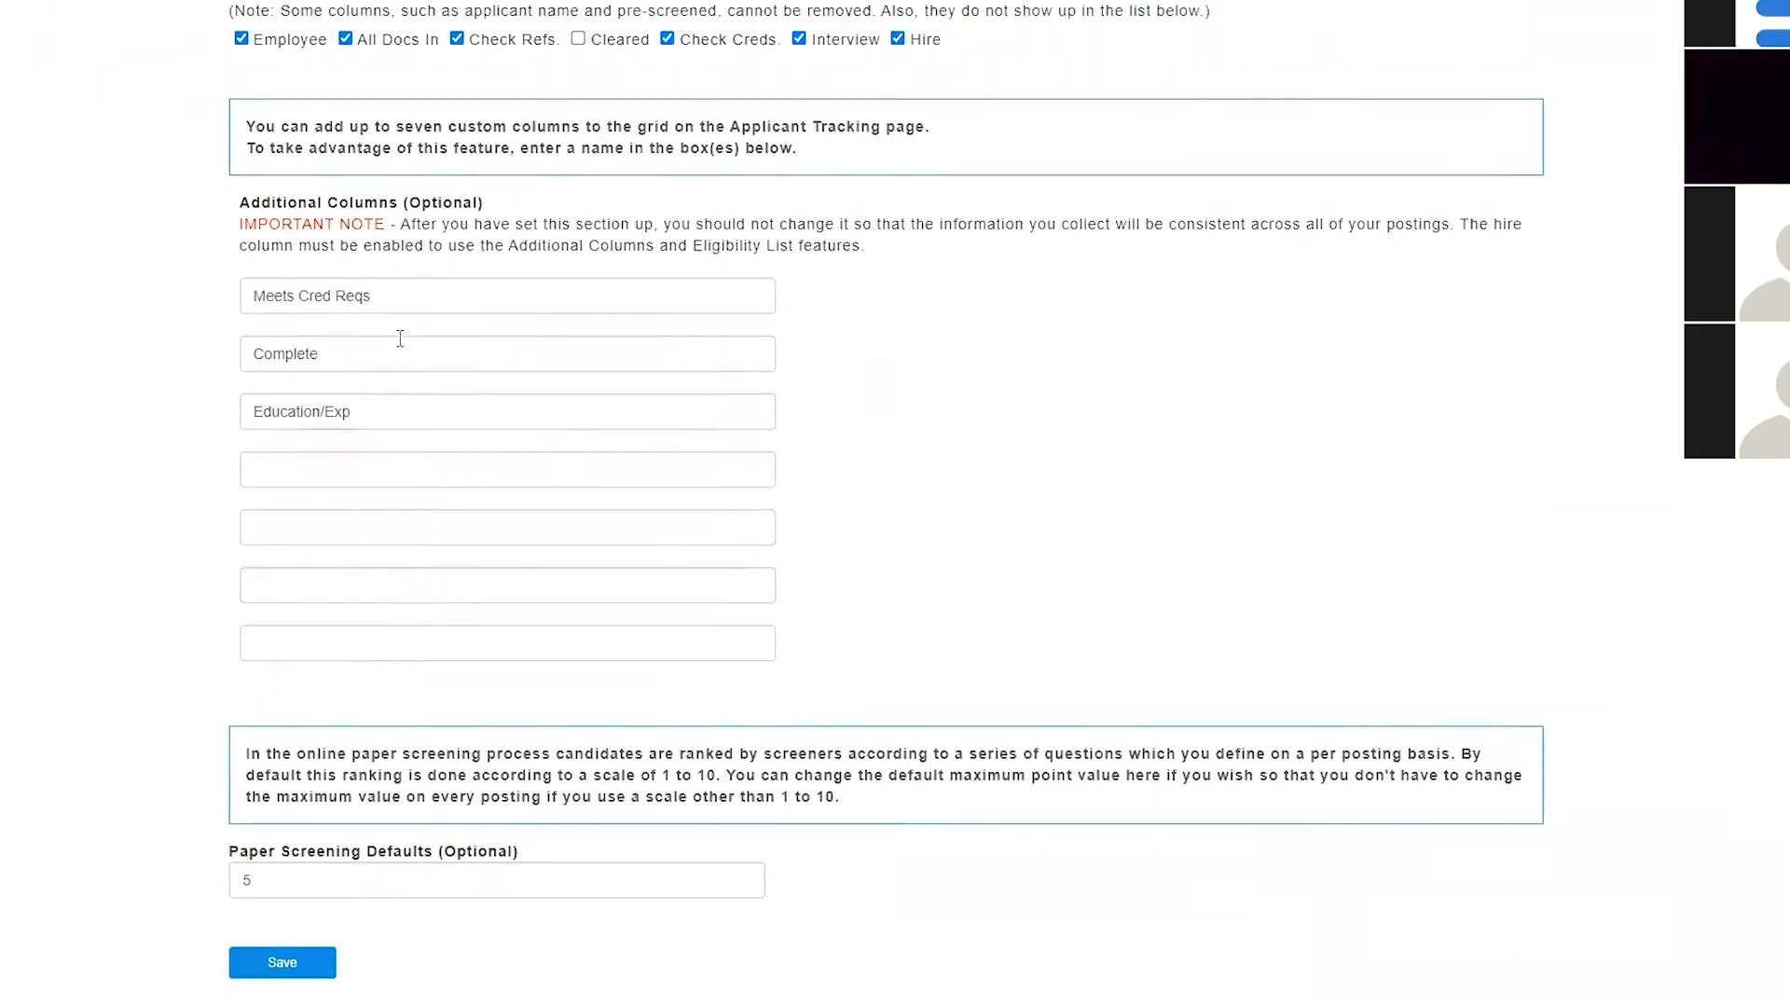
scroll(408, 322, "up", 4)
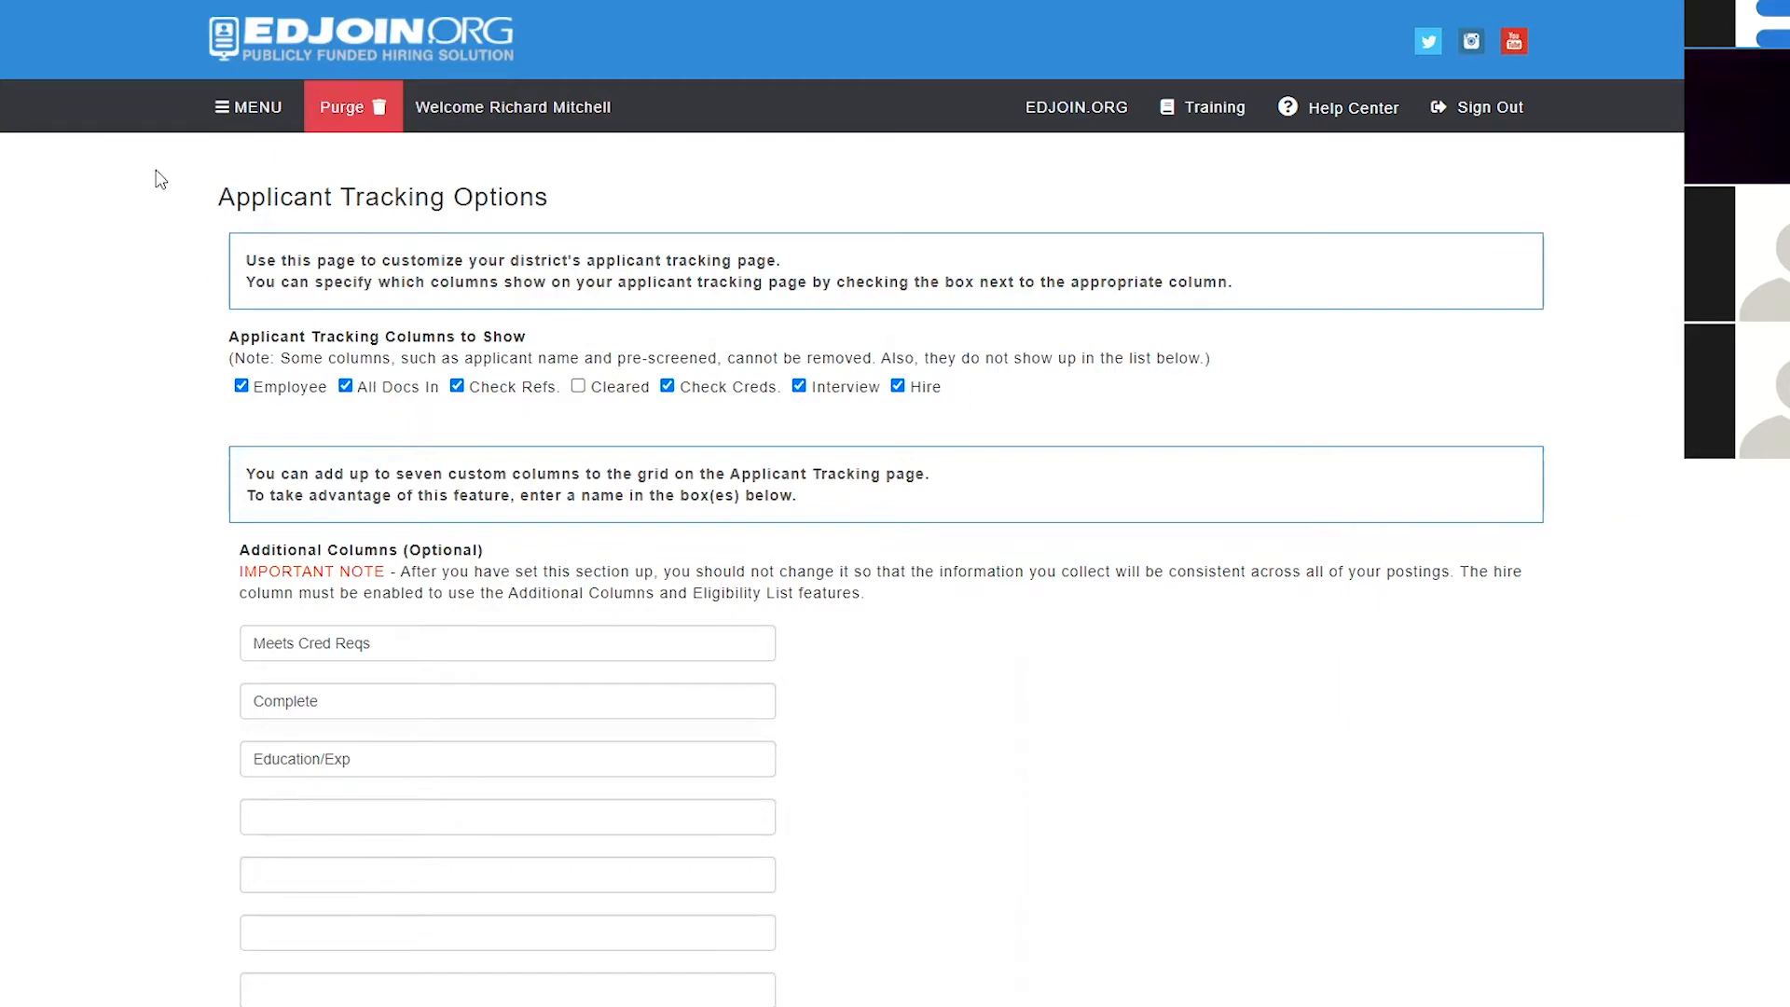
- Return to the Webinar 4.9.21 applicants and open the first listed applicant's profile to review contact, status, scoring and screening information
key("alt+Left")
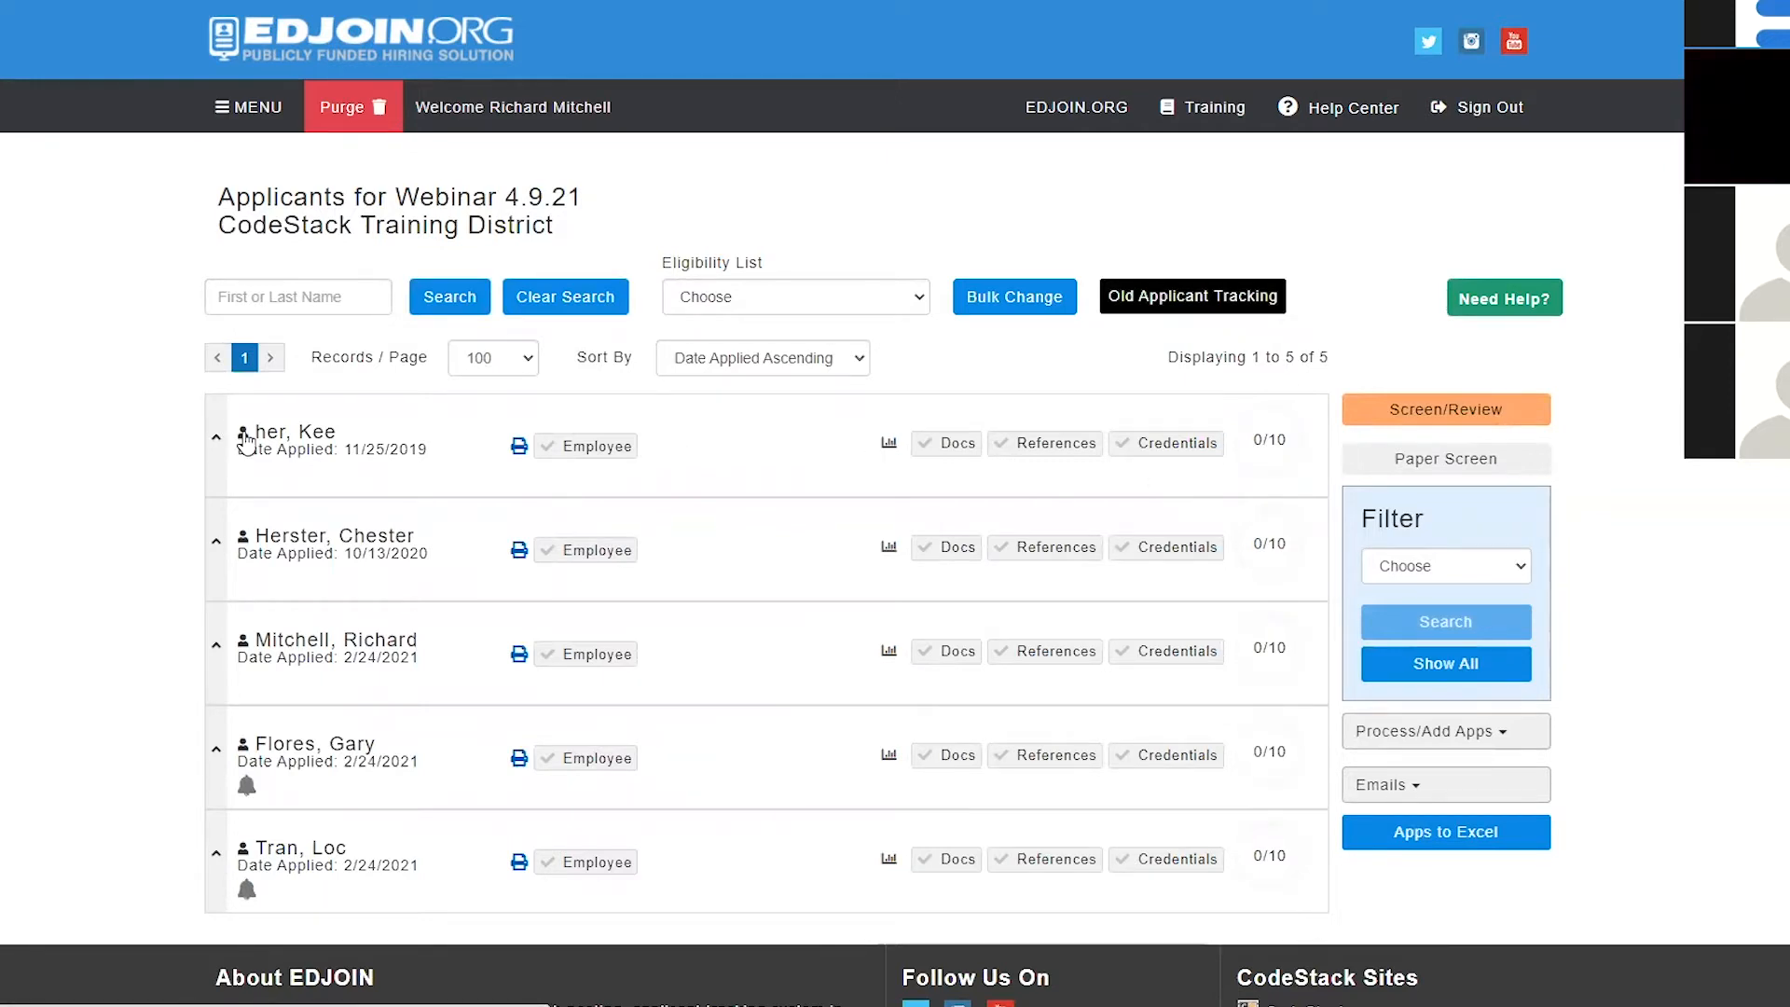
left_click(245, 438)
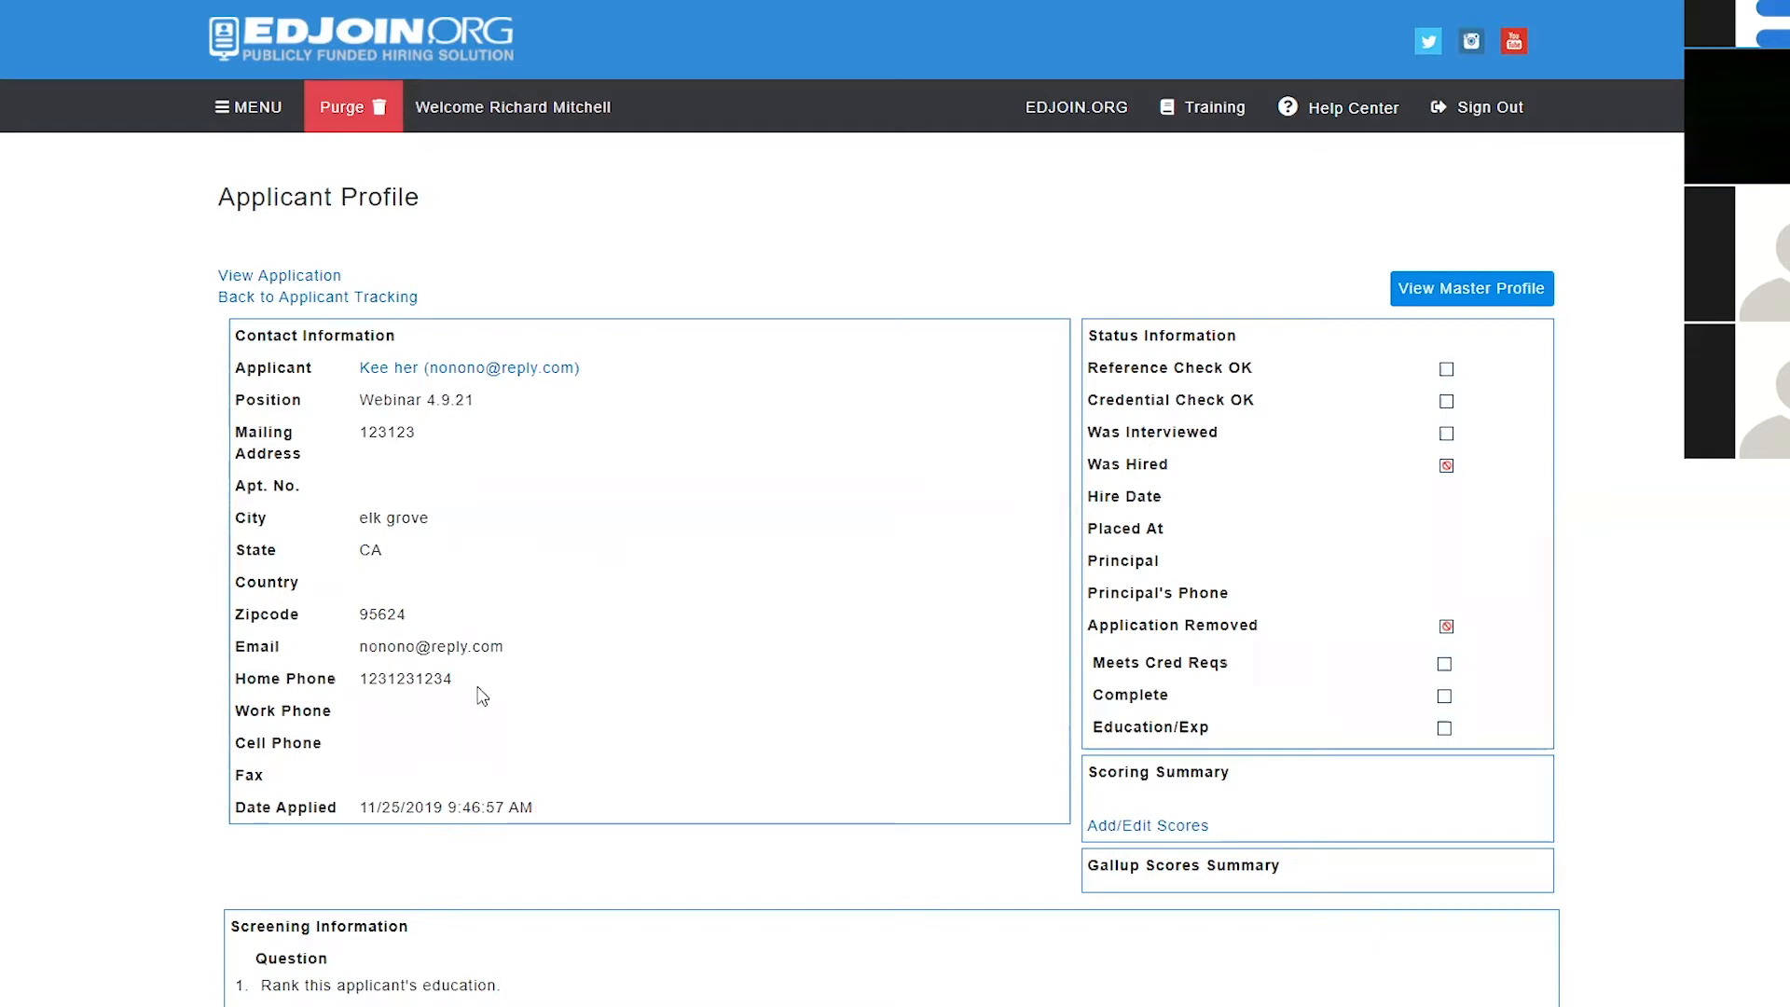
triple_click(435, 806)
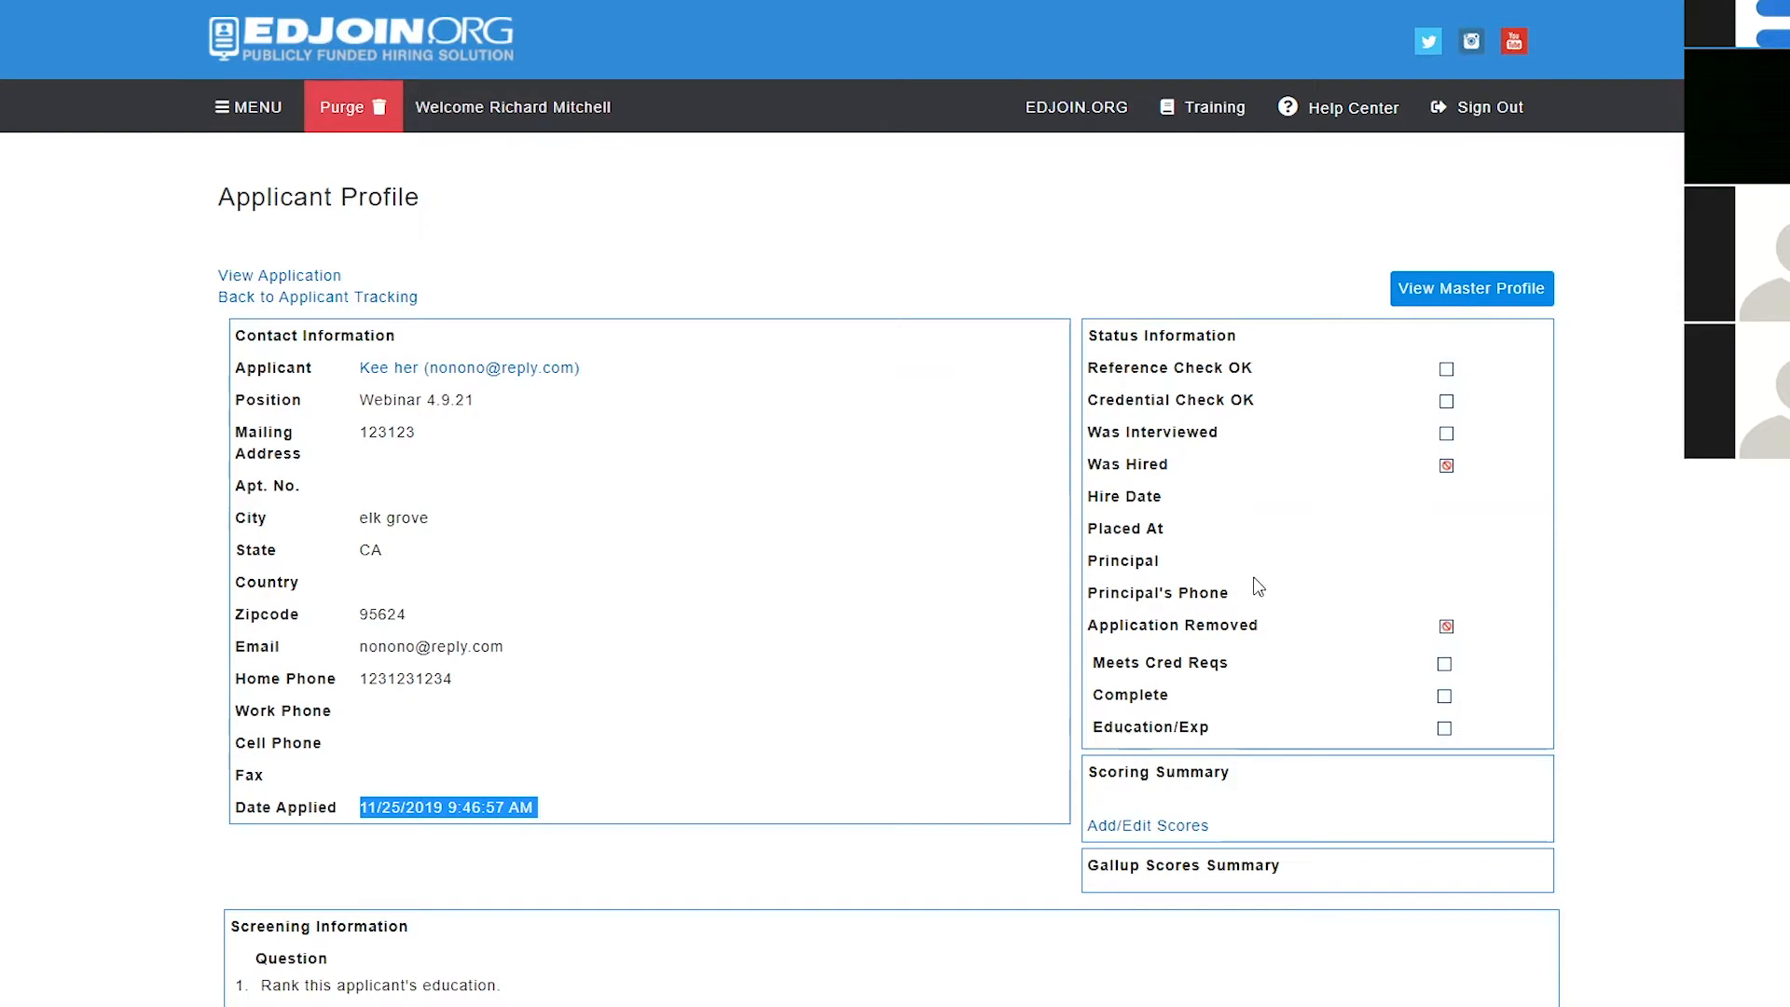
scroll(1219, 487, "down", 4)
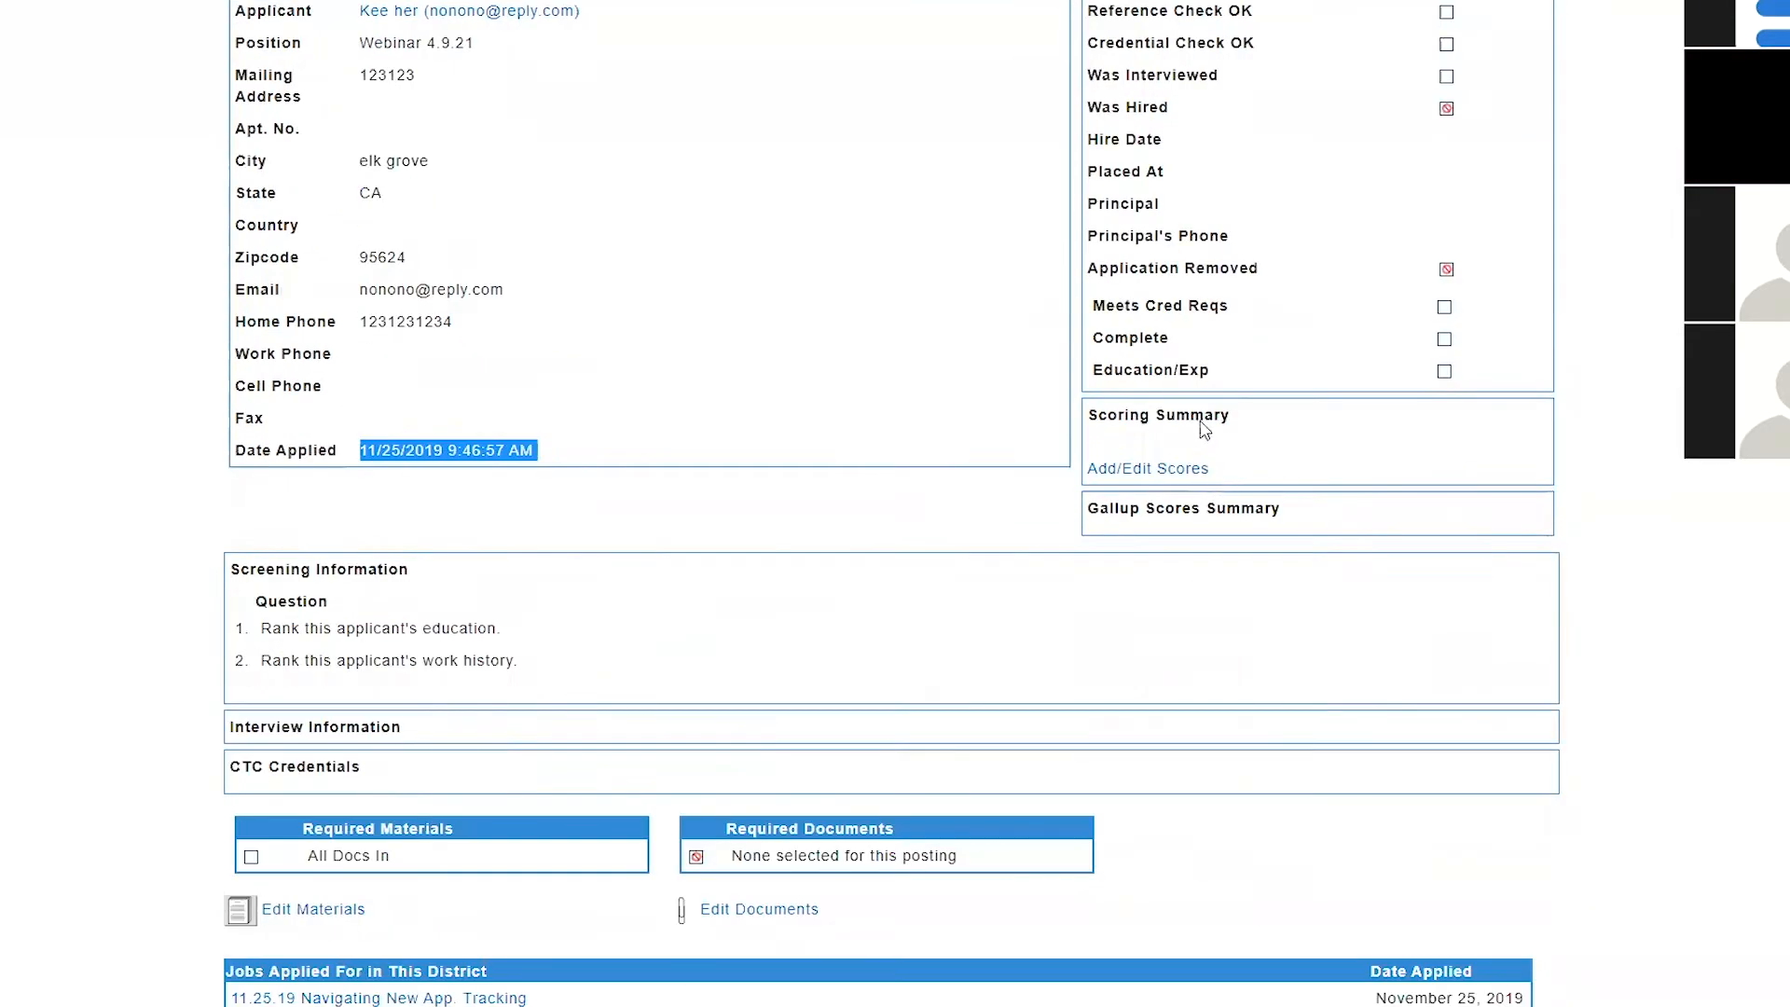
scroll(1035, 442, "down", 4)
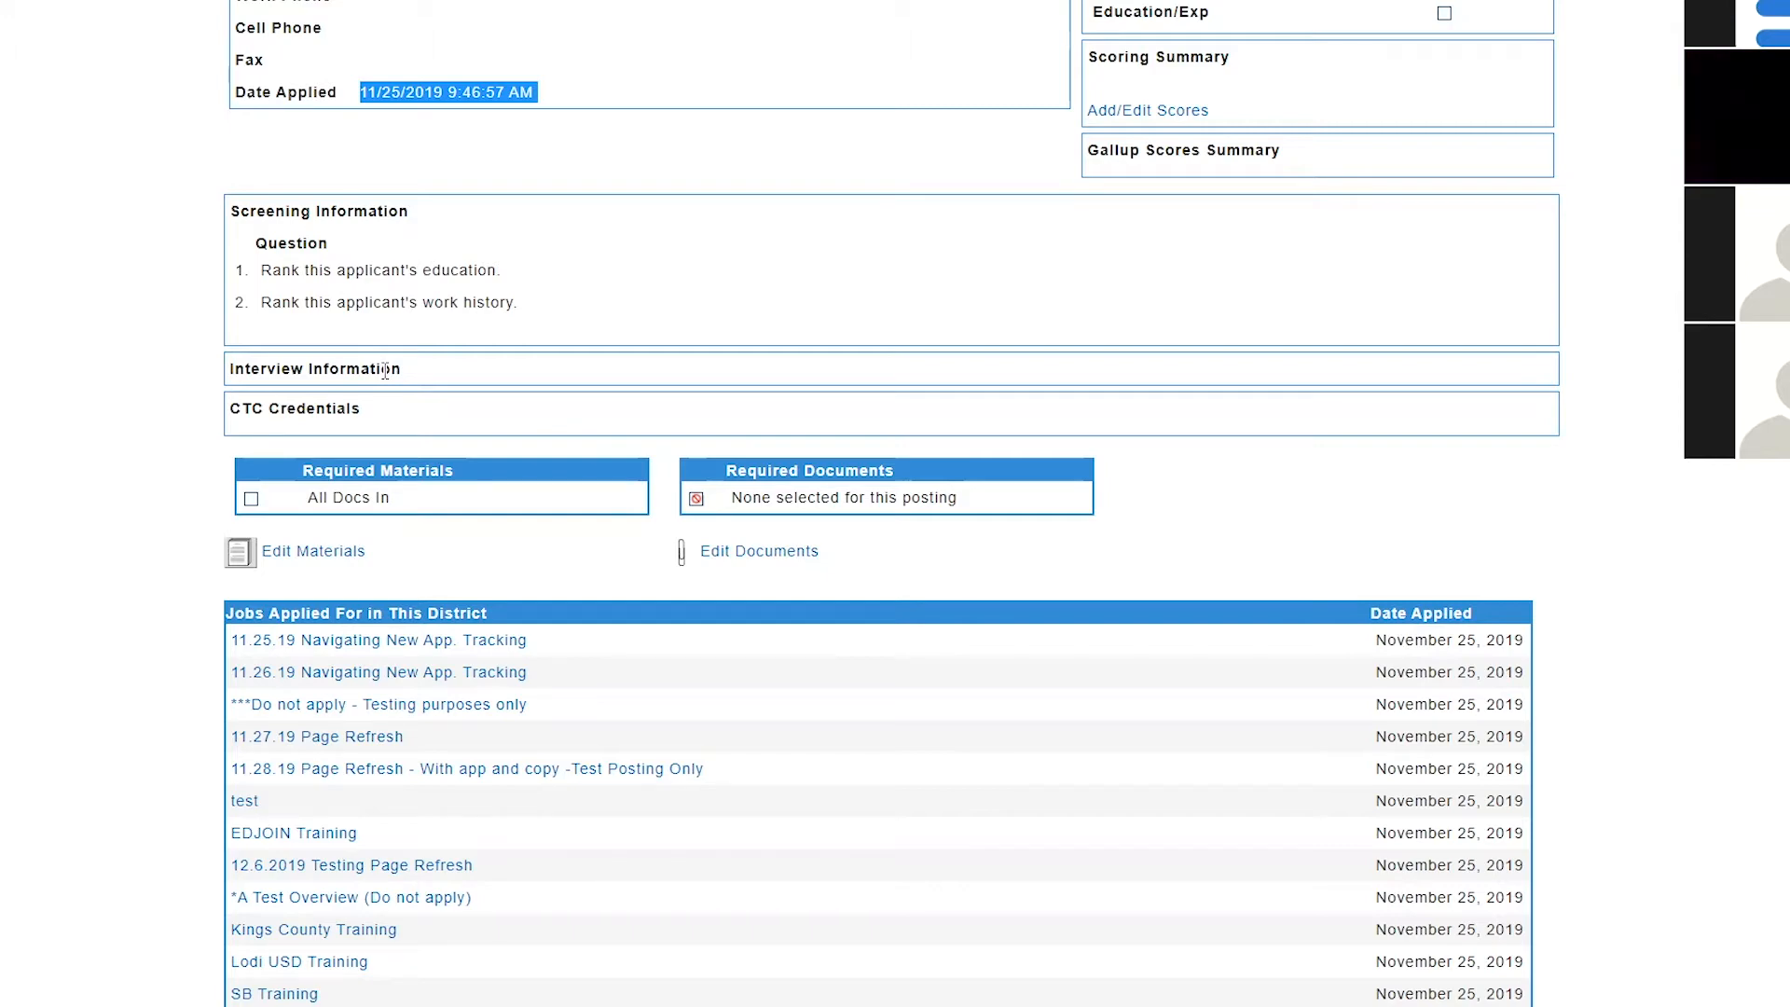
left_click(154, 345)
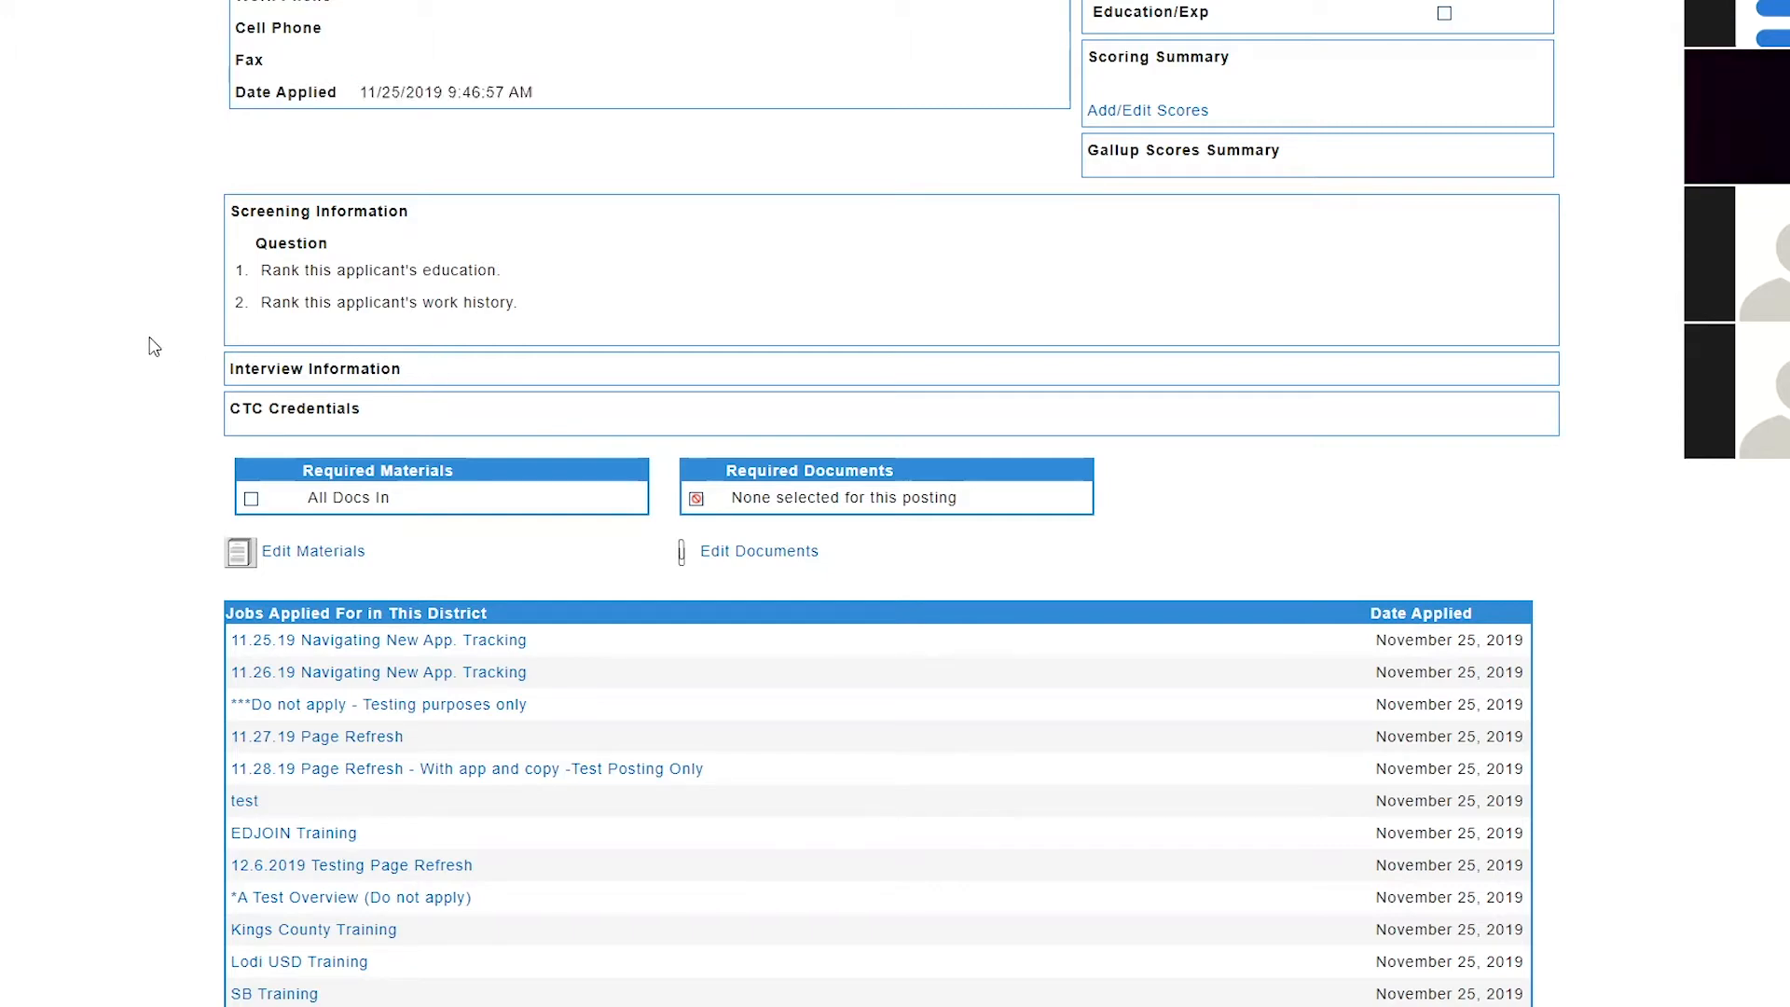
- Review the jobs the applicant applied for in this district, and show all applicant notes to read through their history
scroll(154, 345, "down", 4)
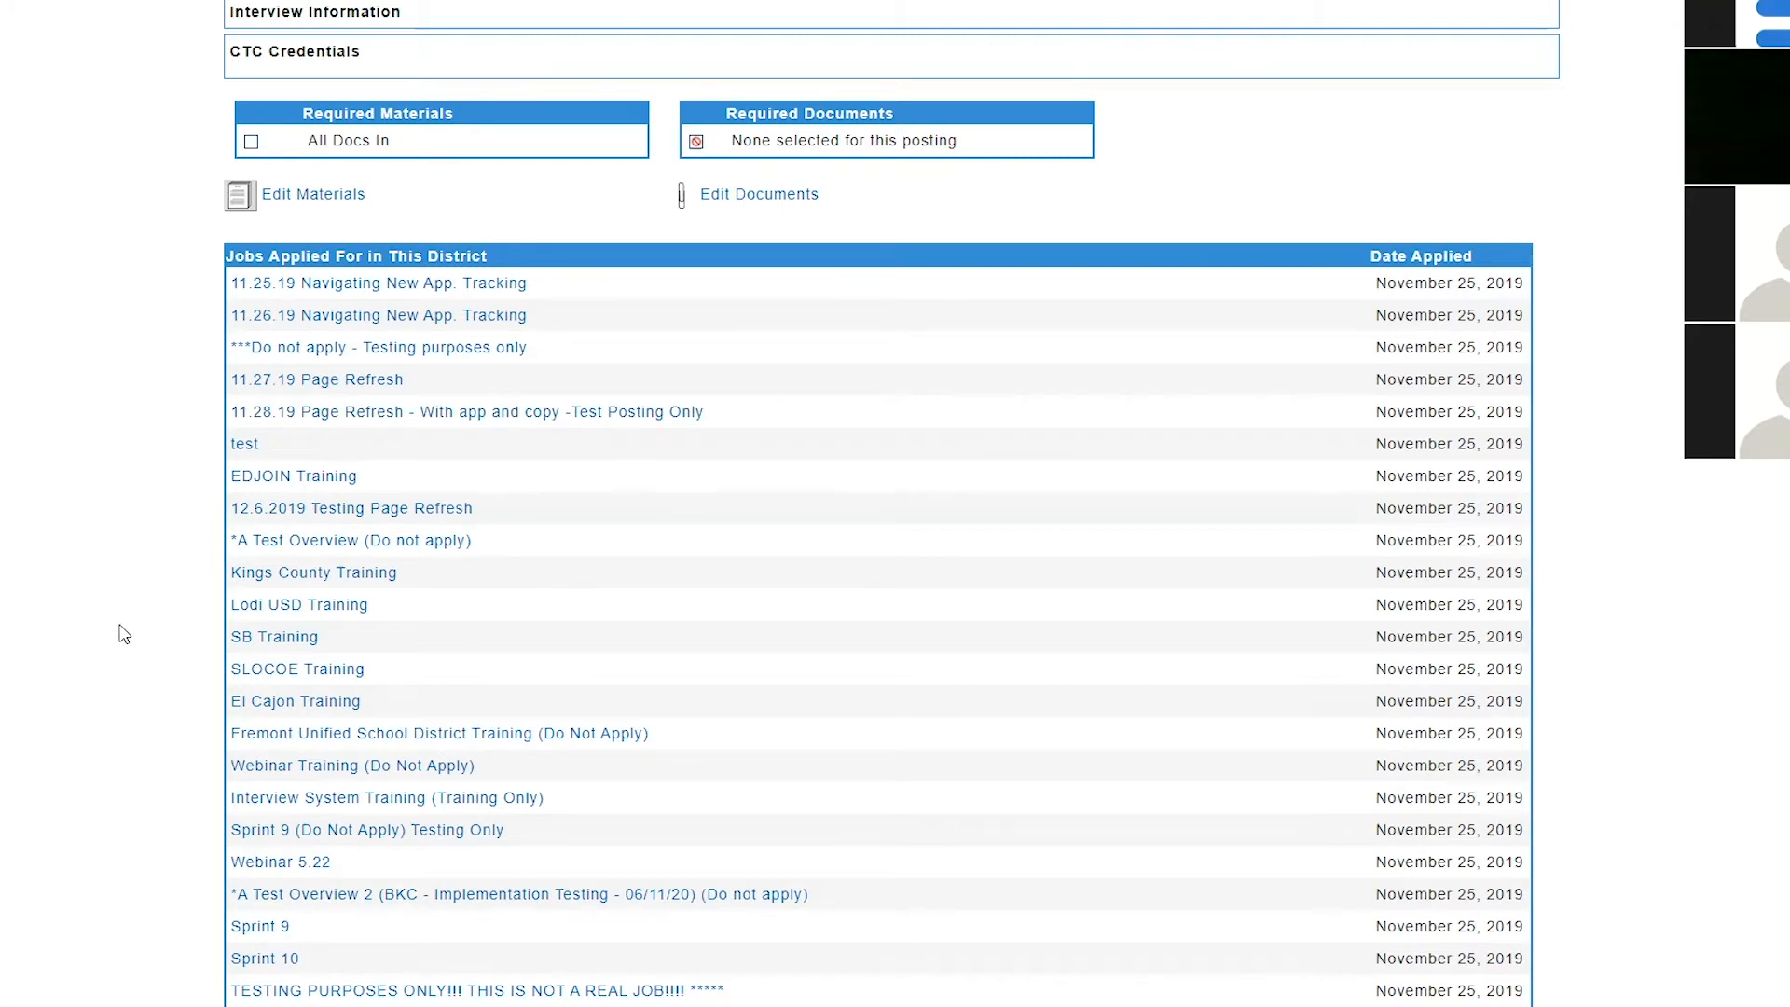
scroll(124, 634, "down", 10)
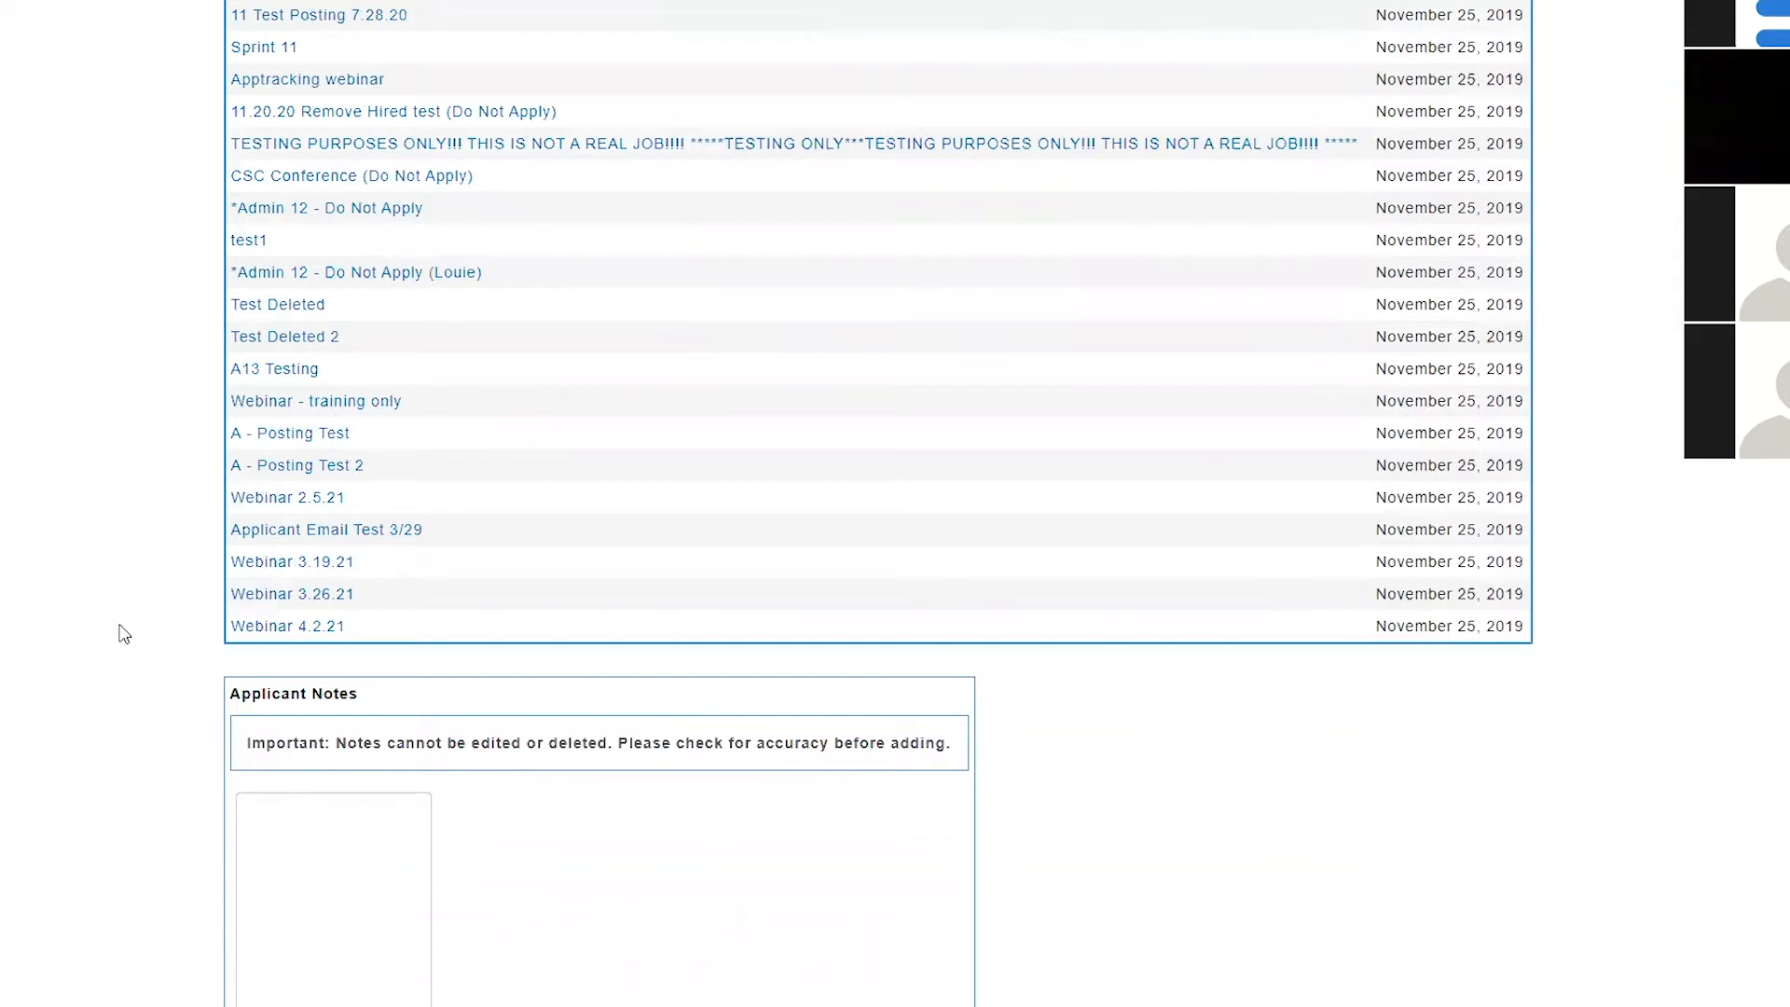
scroll(124, 634, "down", 3)
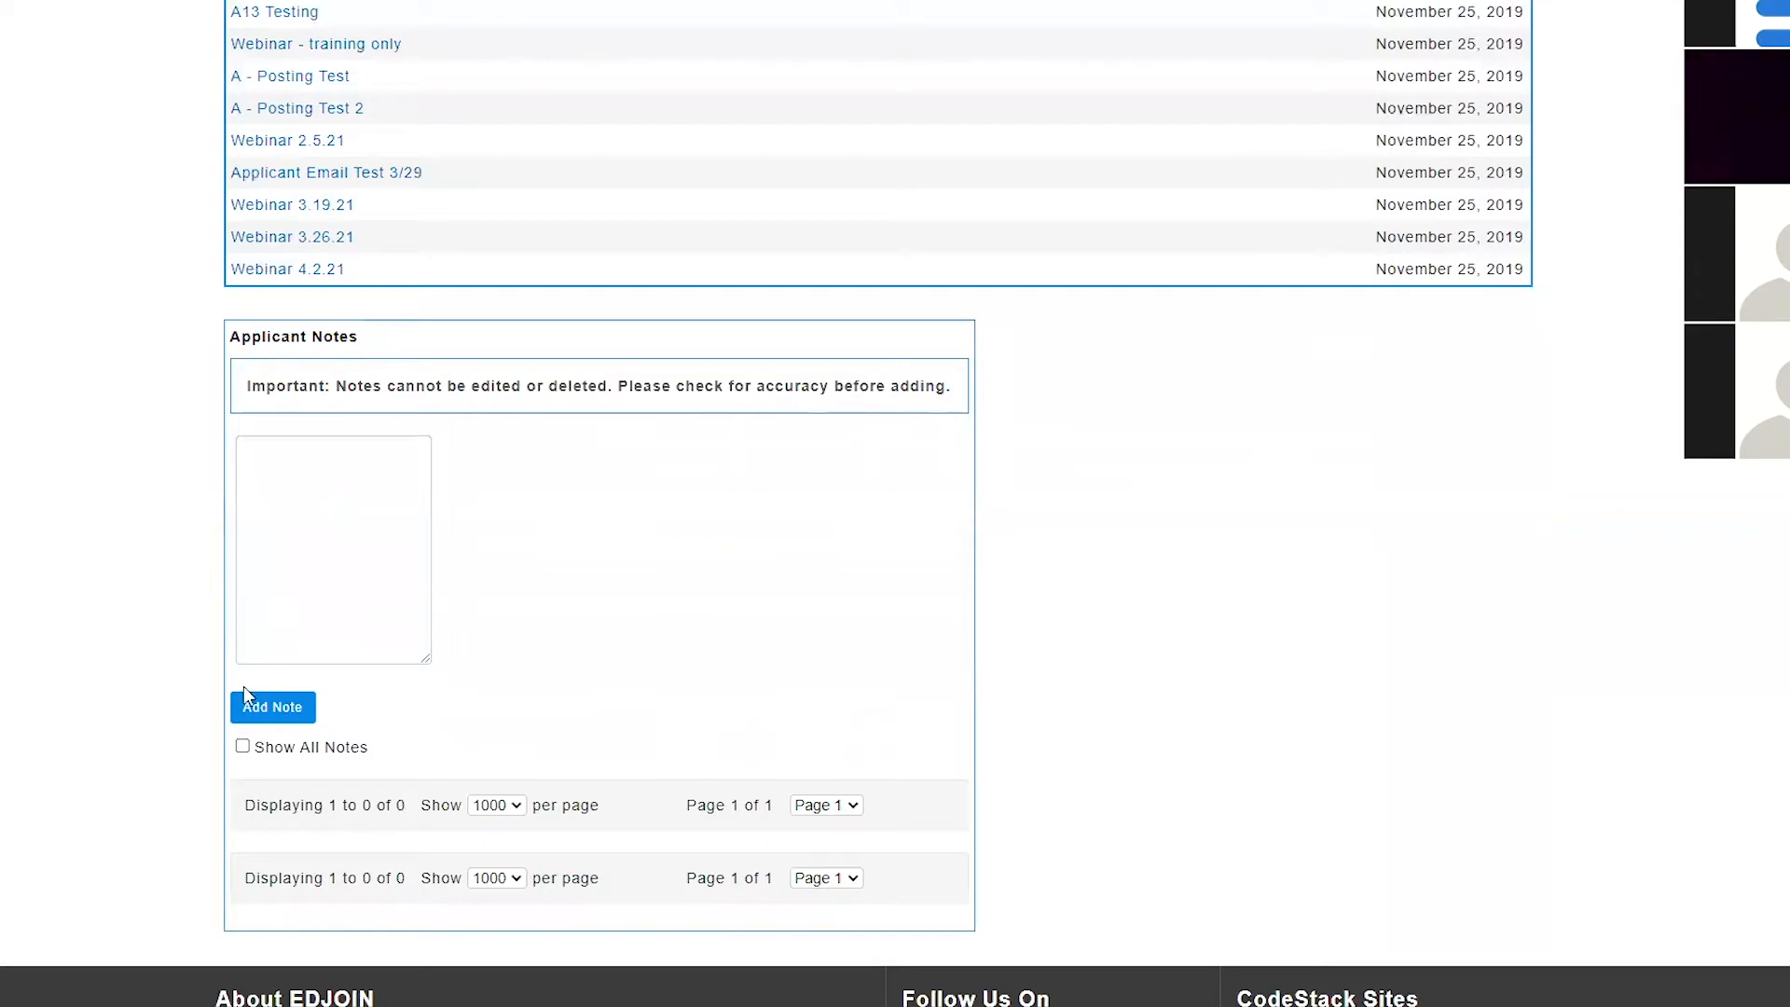
left_click(242, 747)
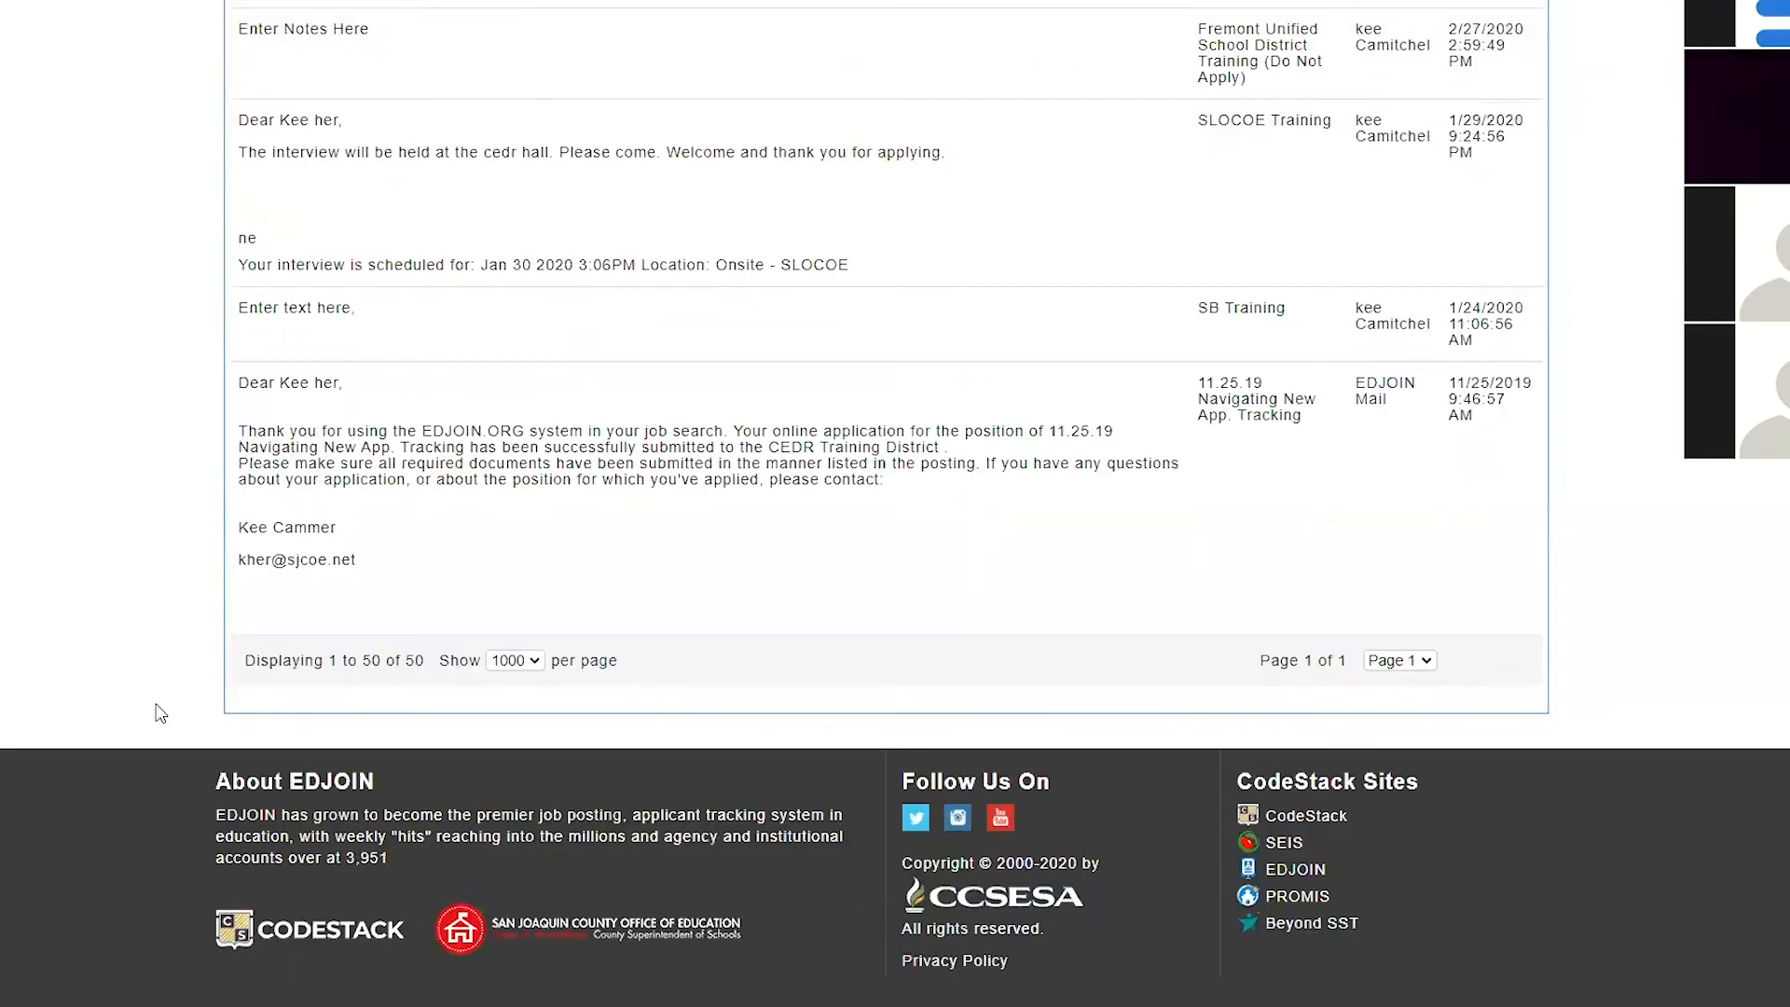
scroll(160, 713, "up", 8)
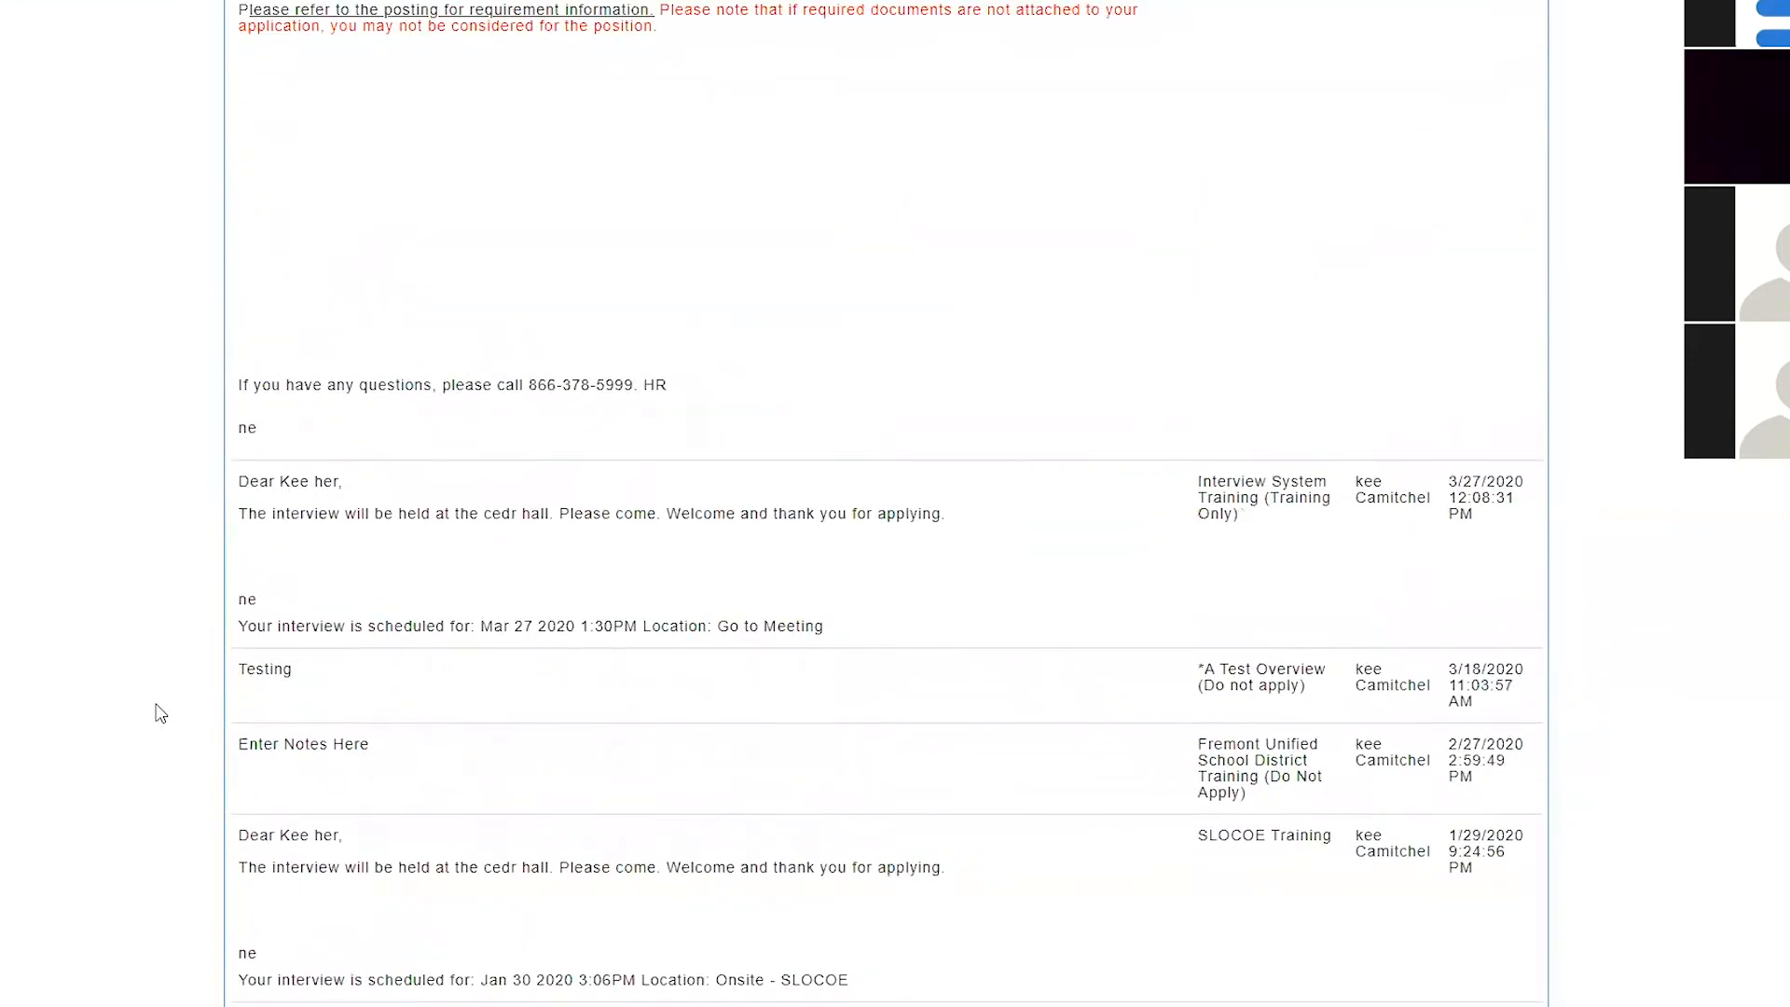
scroll(160, 713, "down", 4)
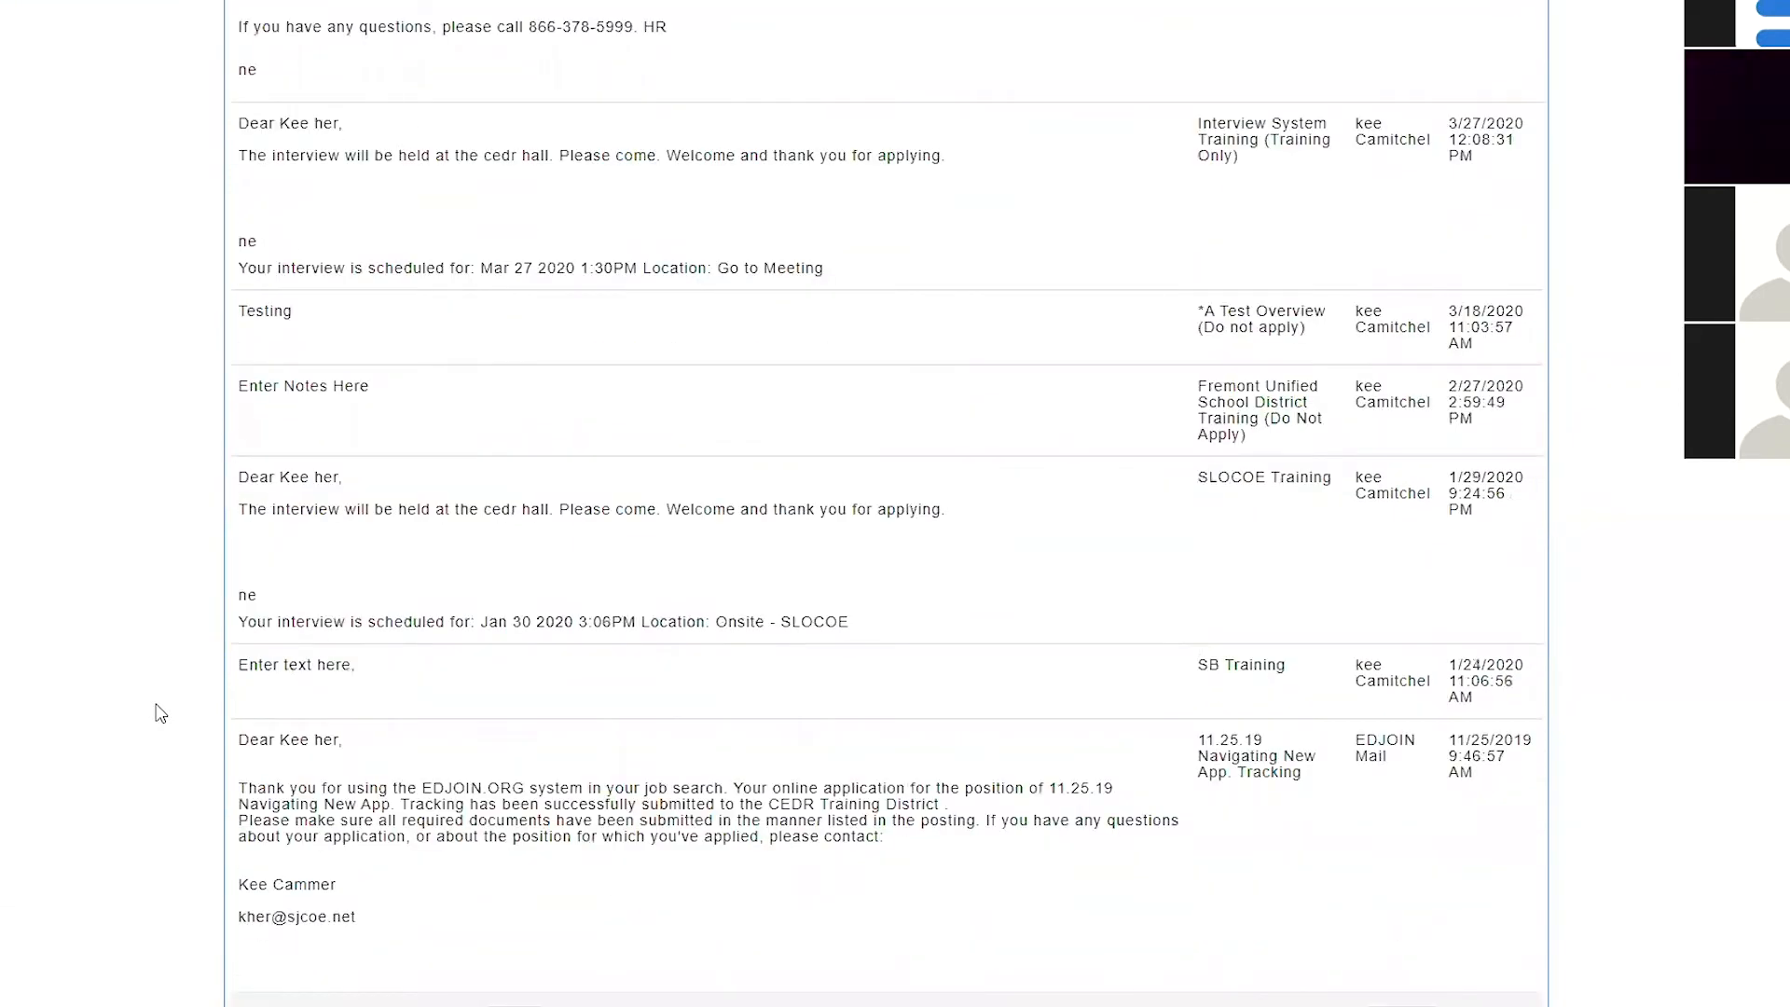
- Read the rest of the applicant's notes history down to the oldest entry, and return to the start of the profile
scroll(161, 713, "down", 4)
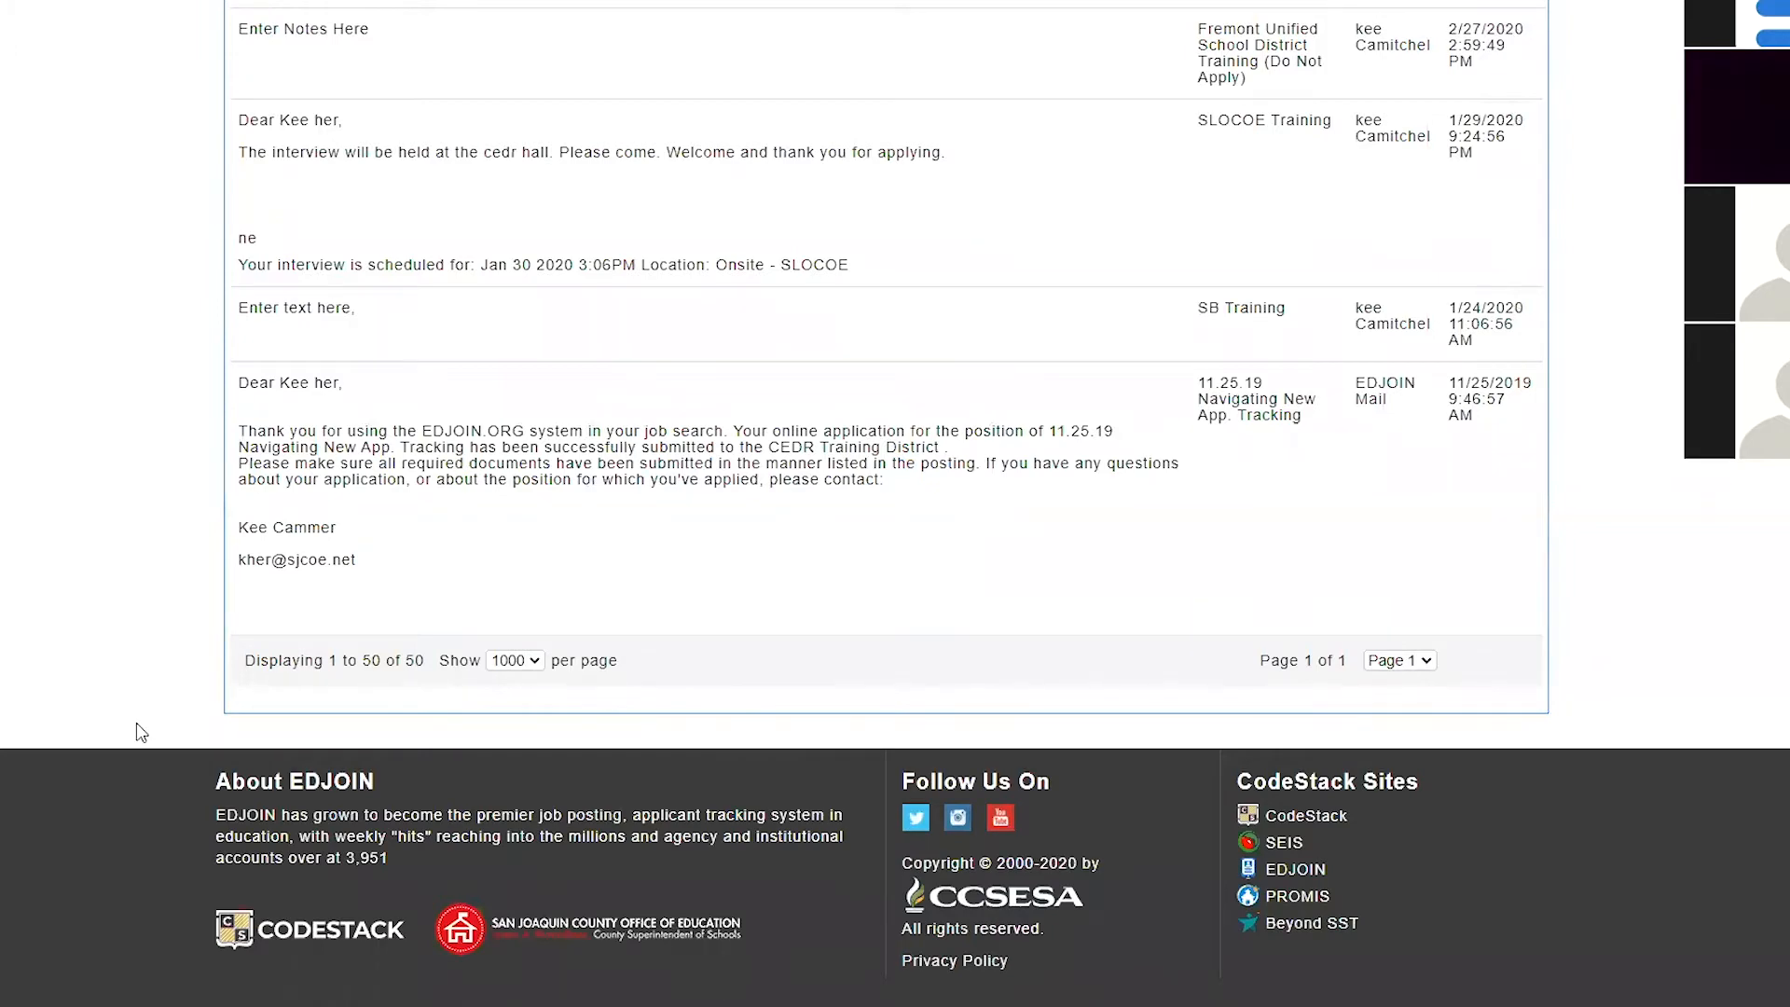
scroll(141, 732, "up", 4)
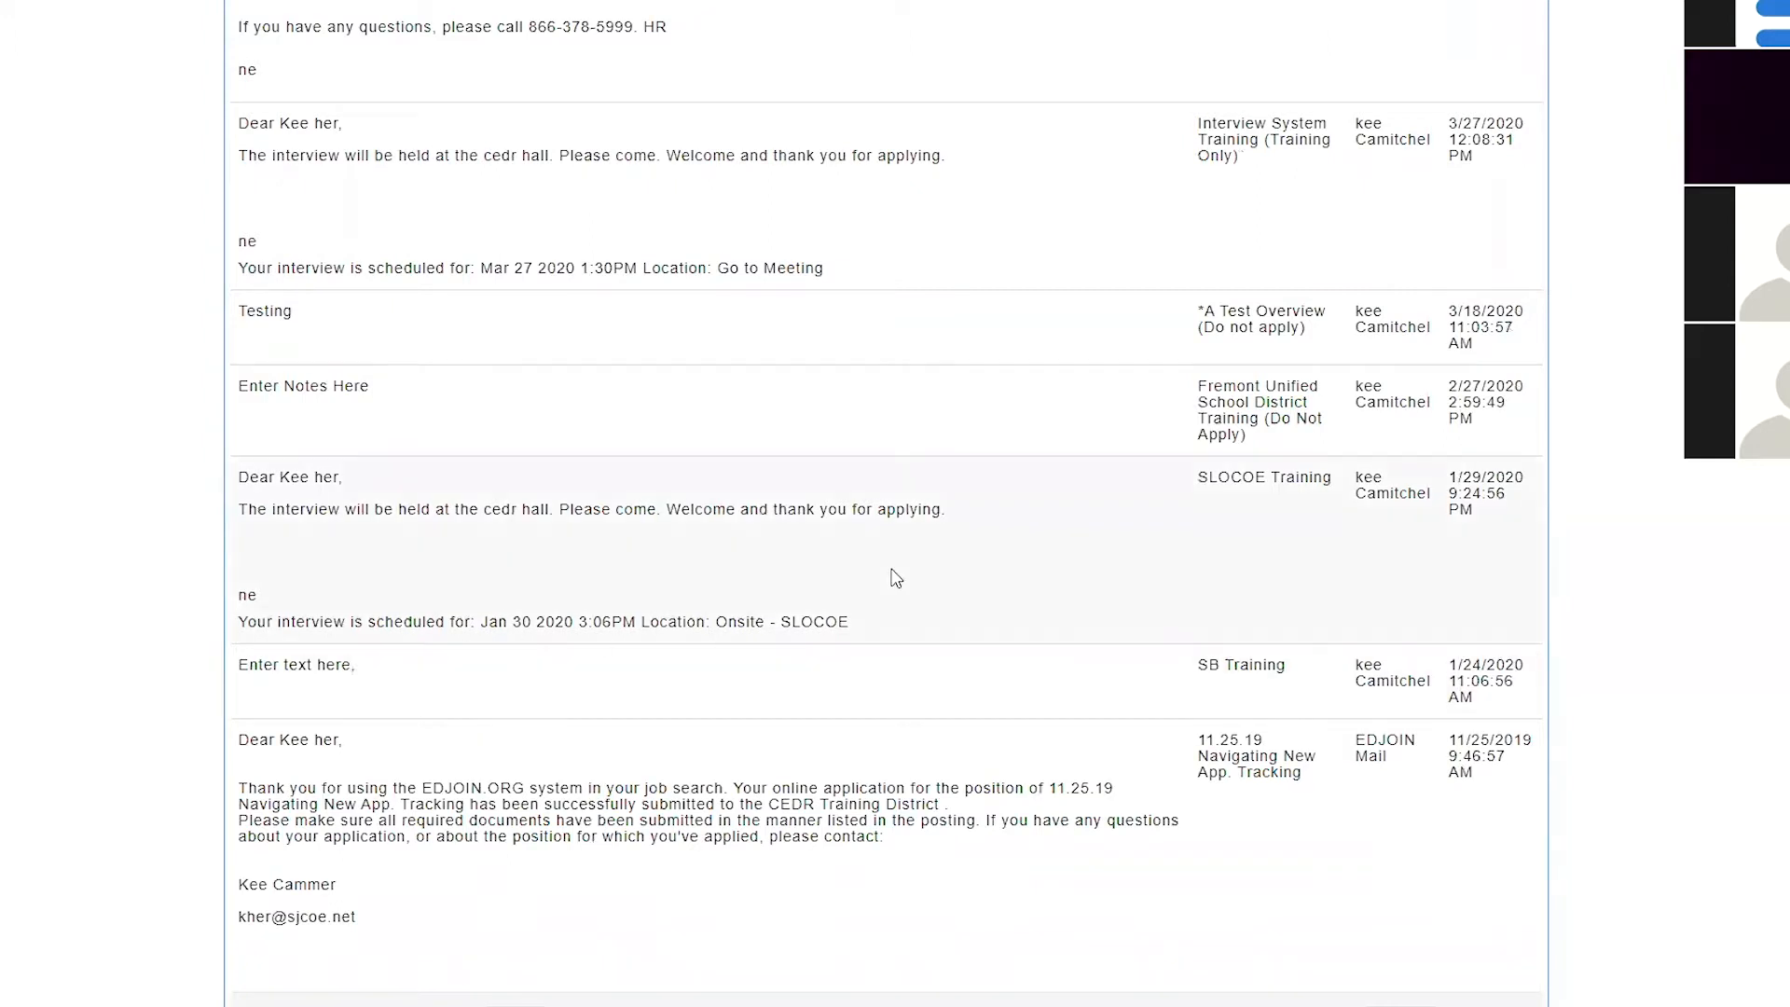
scroll(895, 578, "up", 20)
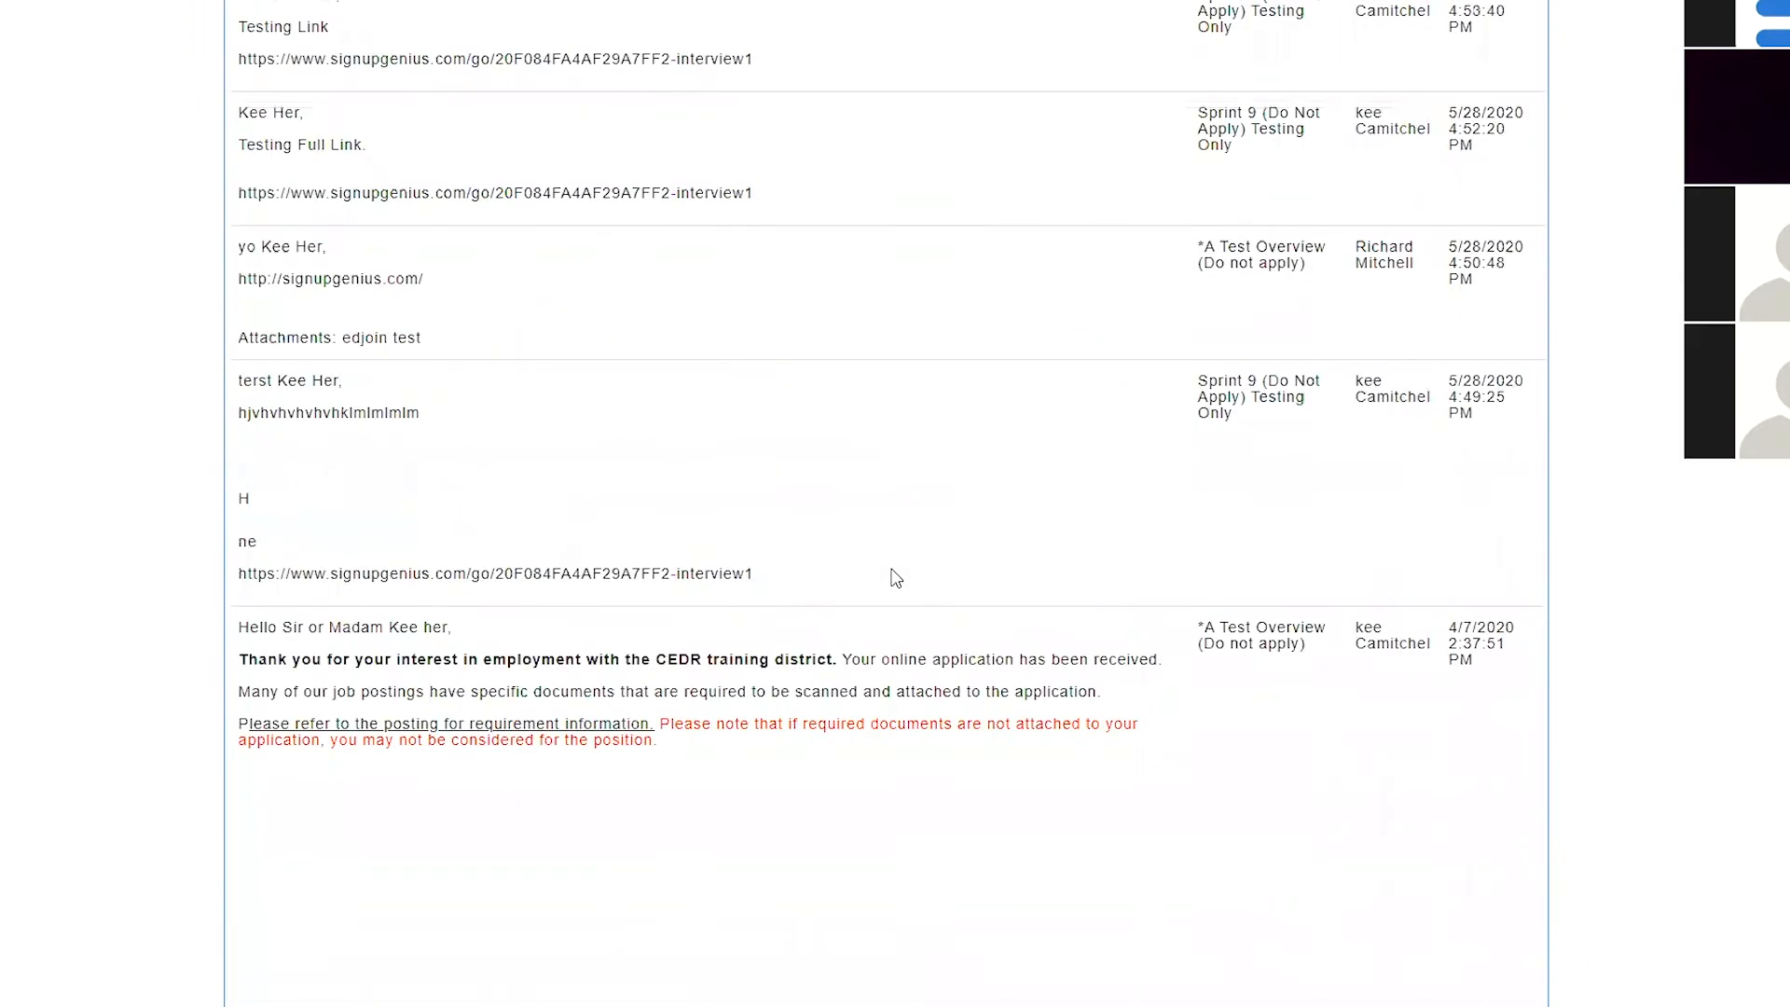
scroll(895, 578, "up", 4)
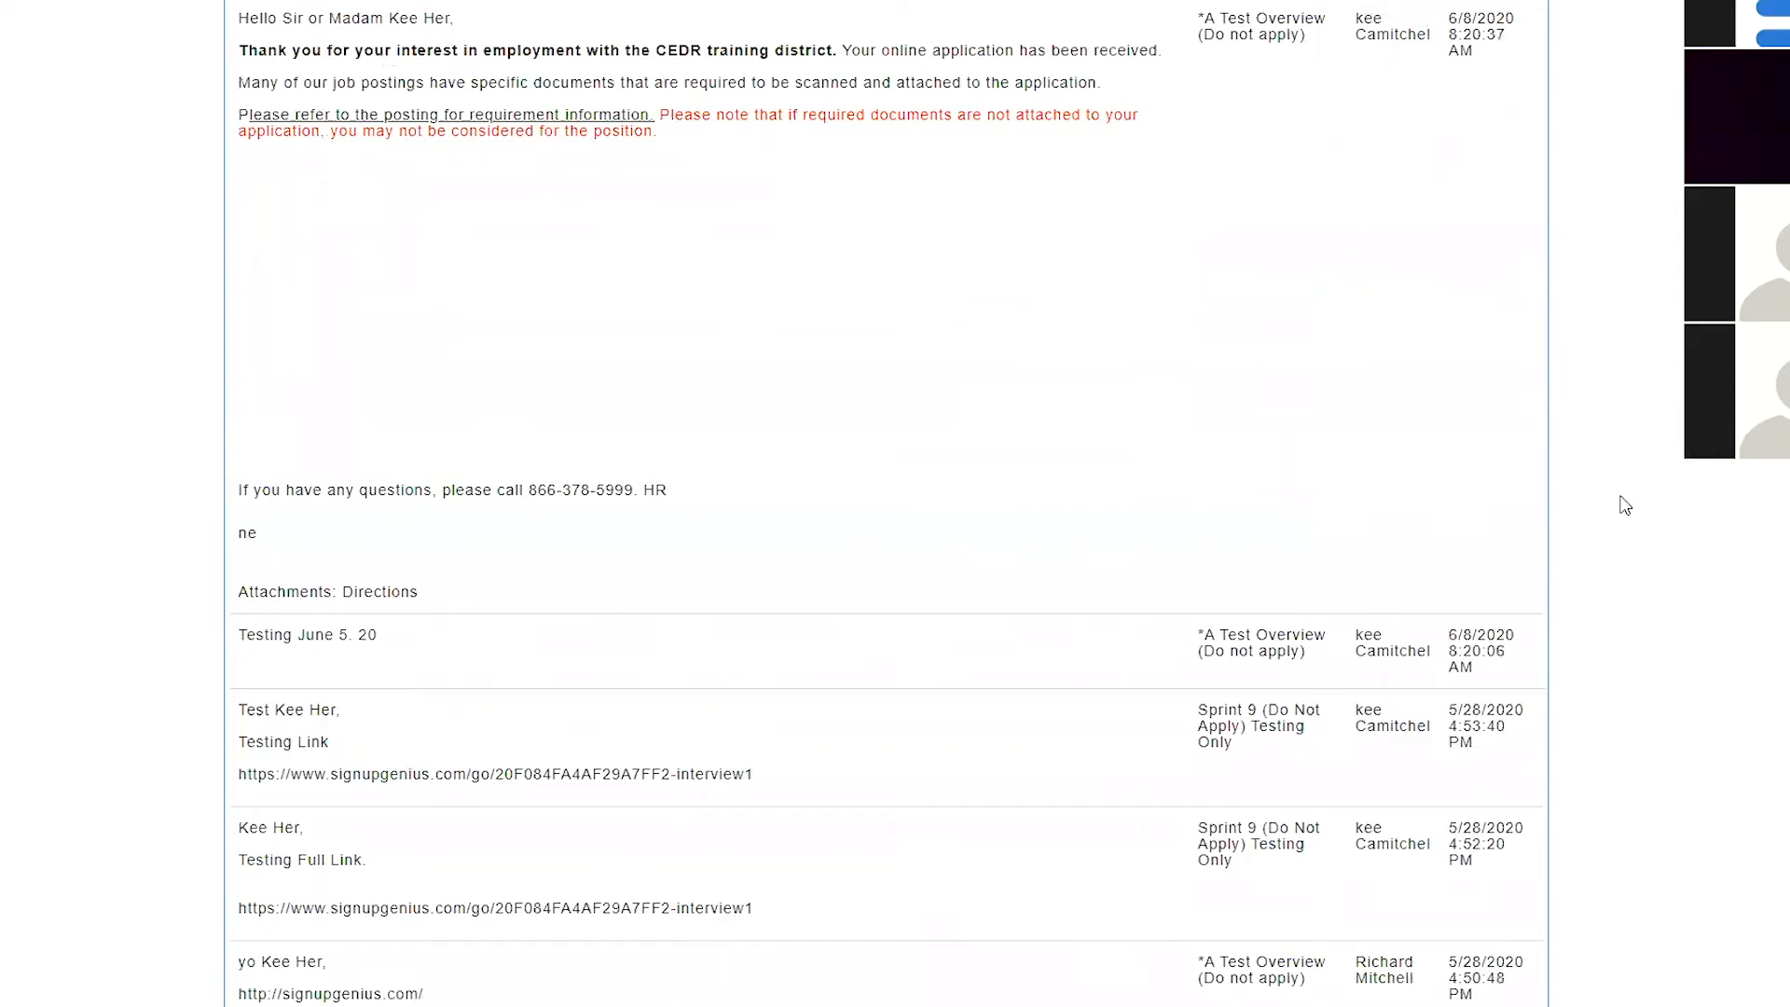
scroll(1625, 504, "up", 10)
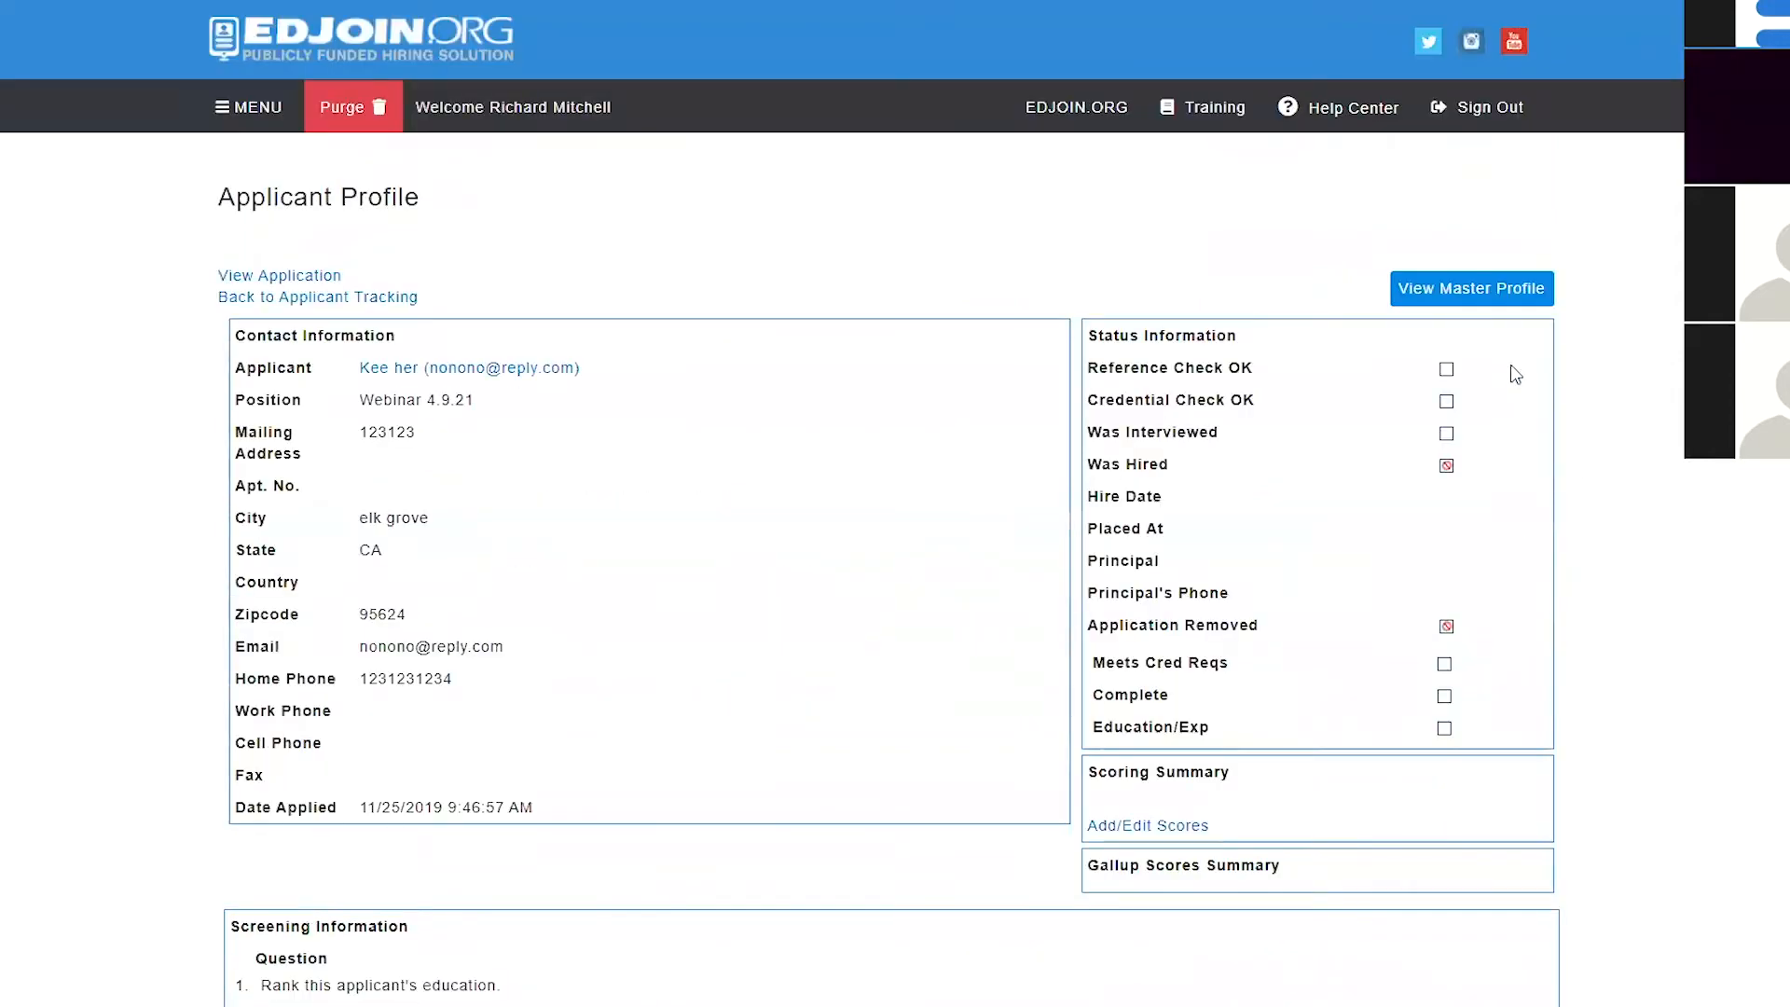
- Open the applicant's master profile, review the job application and score information across all postings, and return to the applicant profile
left_click(1470, 291)
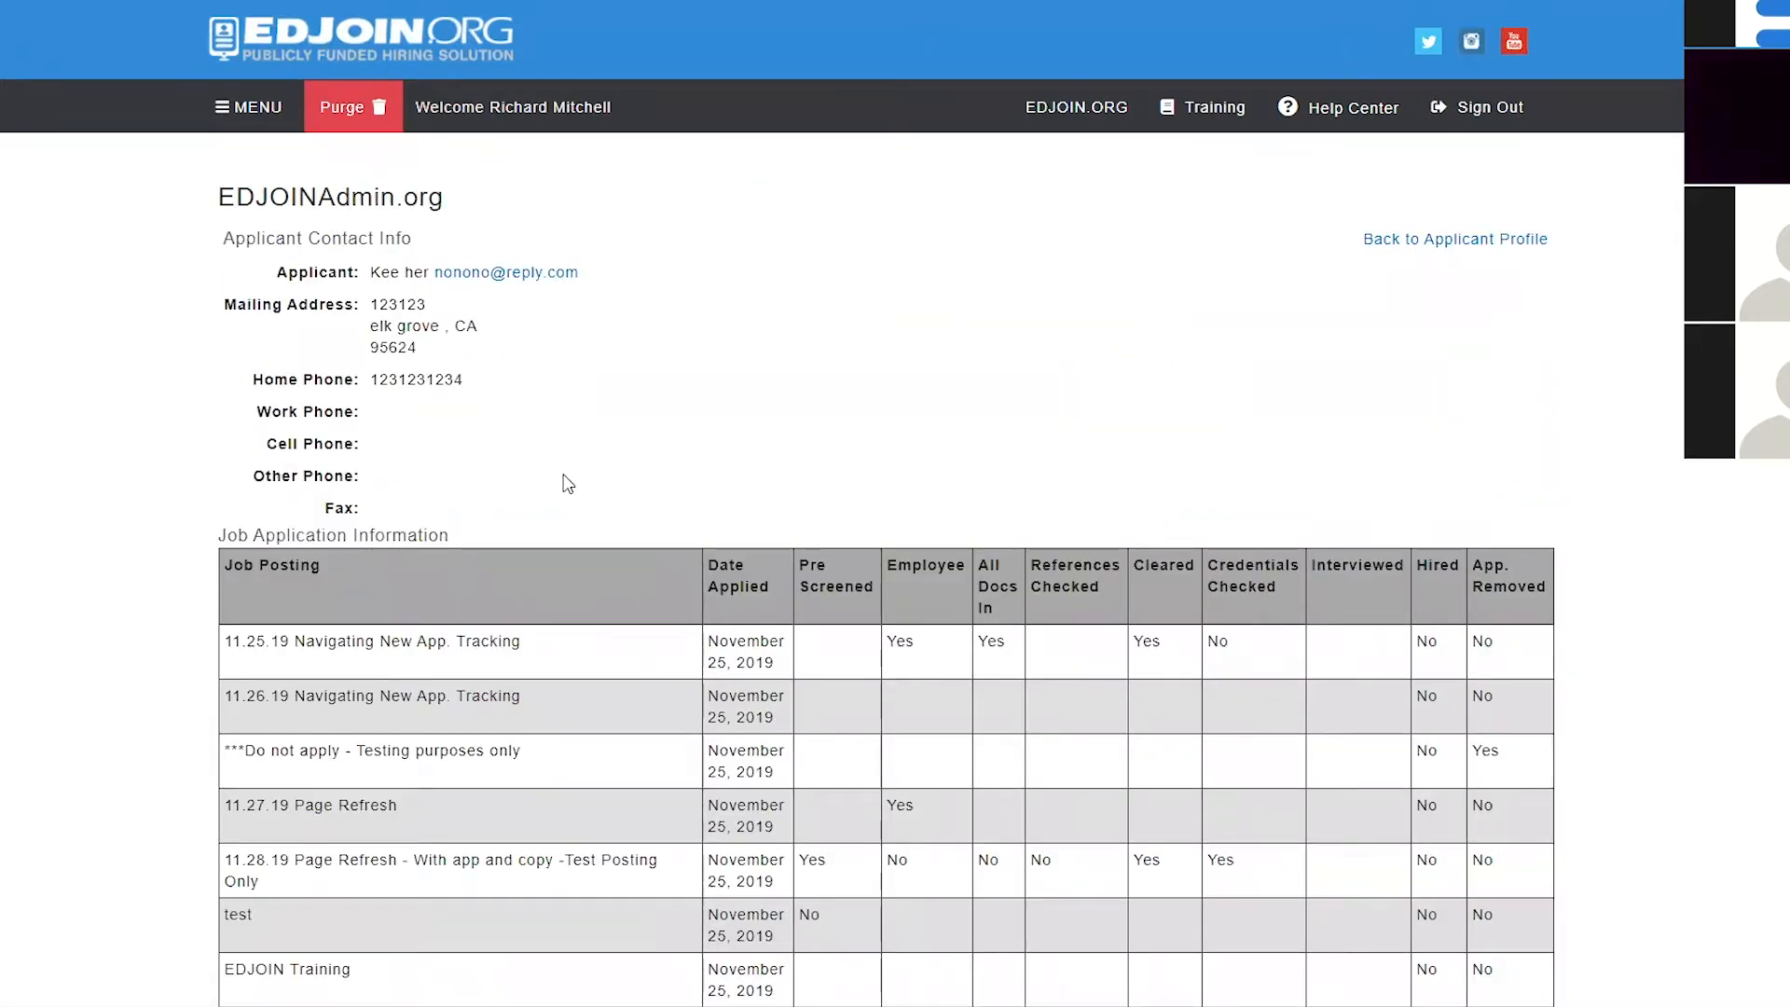
scroll(568, 482, "down", 4)
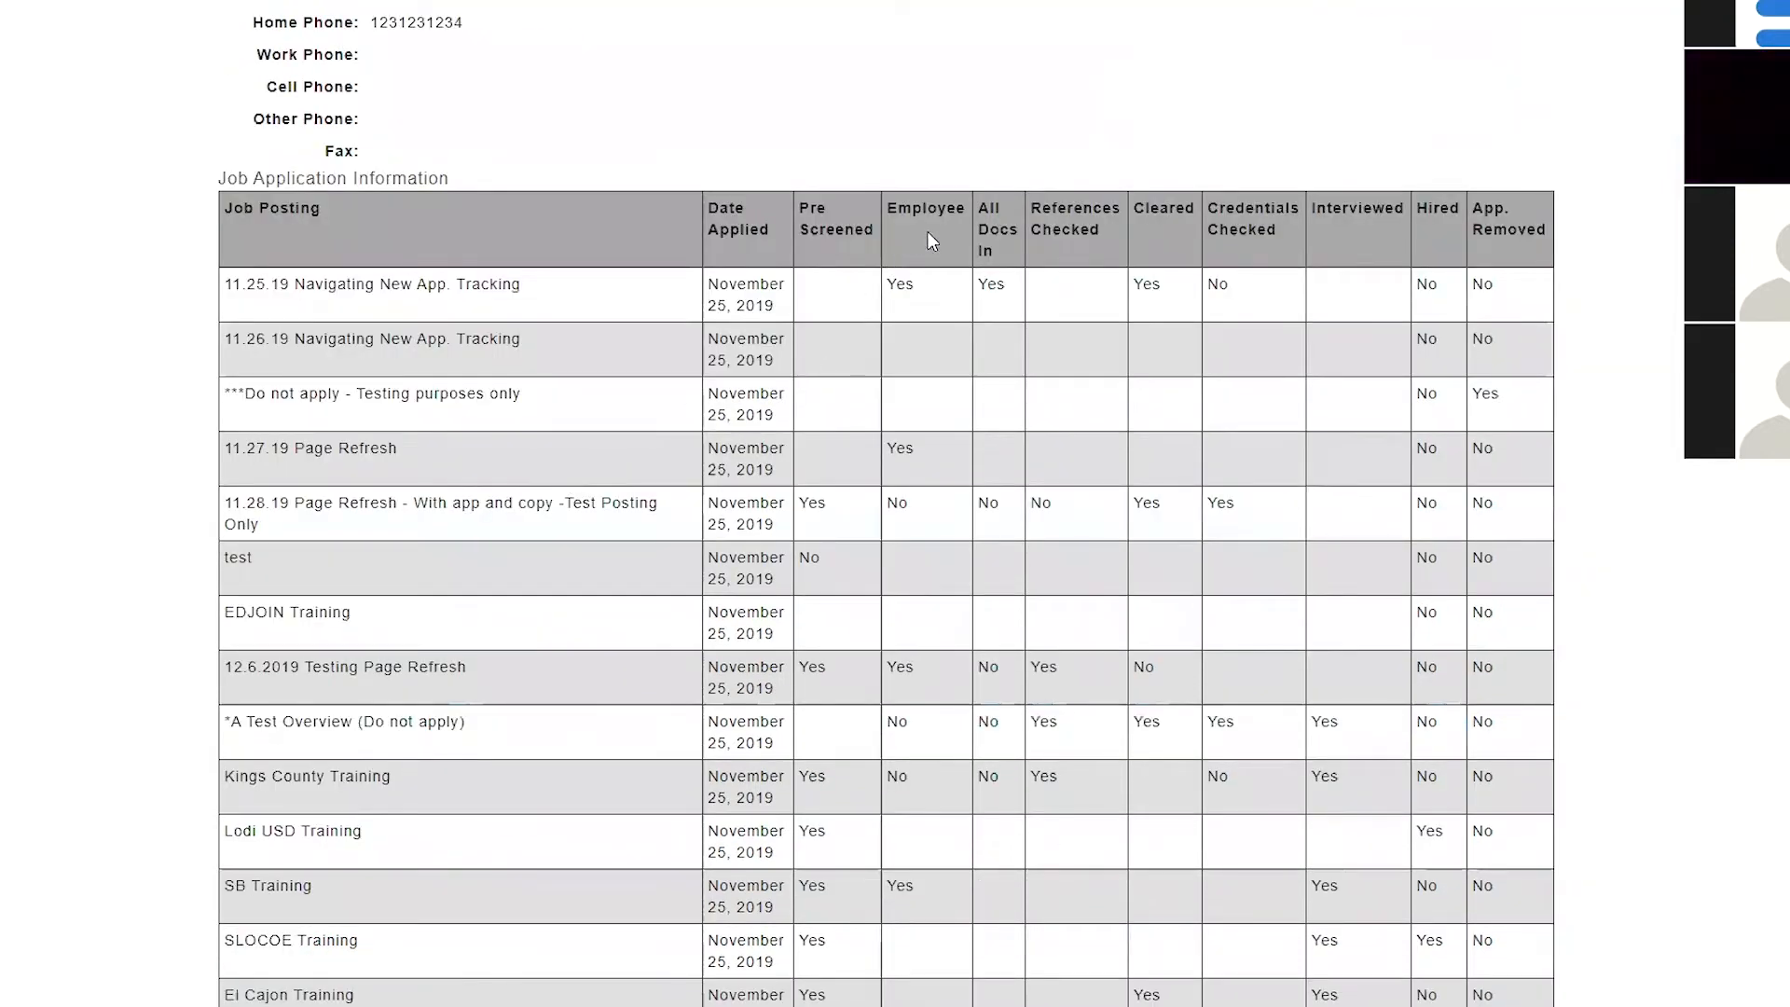
scroll(1095, 582, "down", 4)
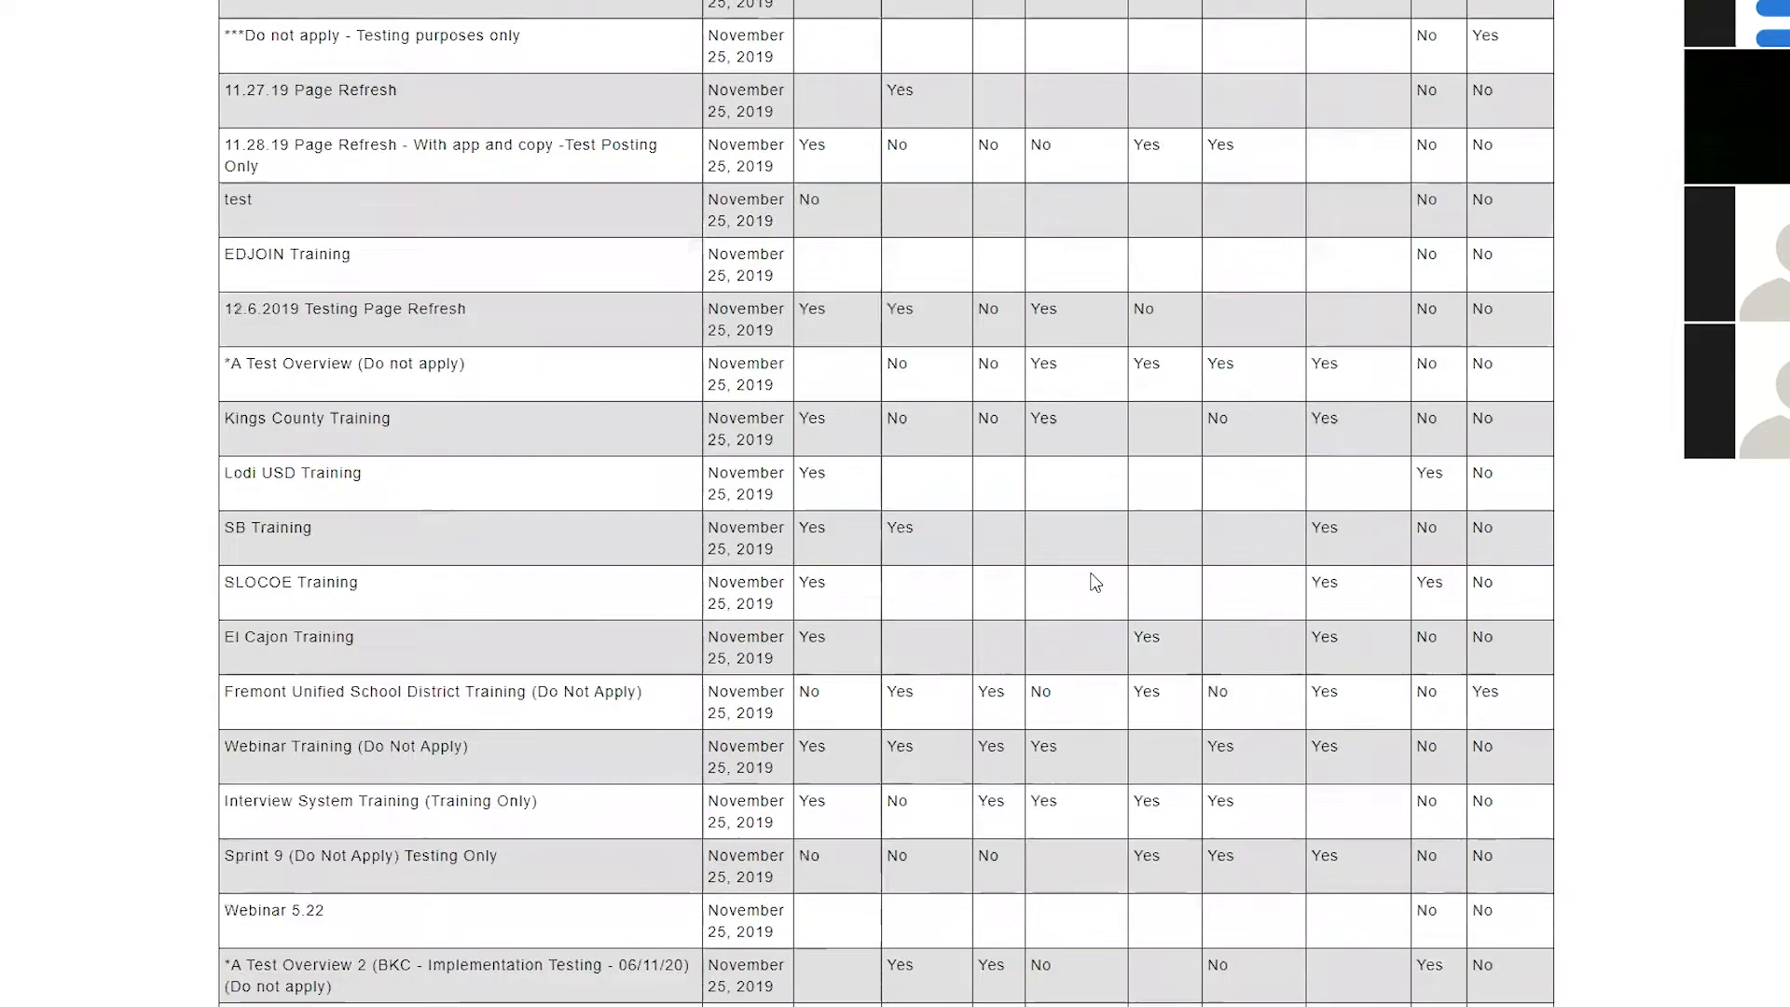
scroll(1095, 582, "down", 4)
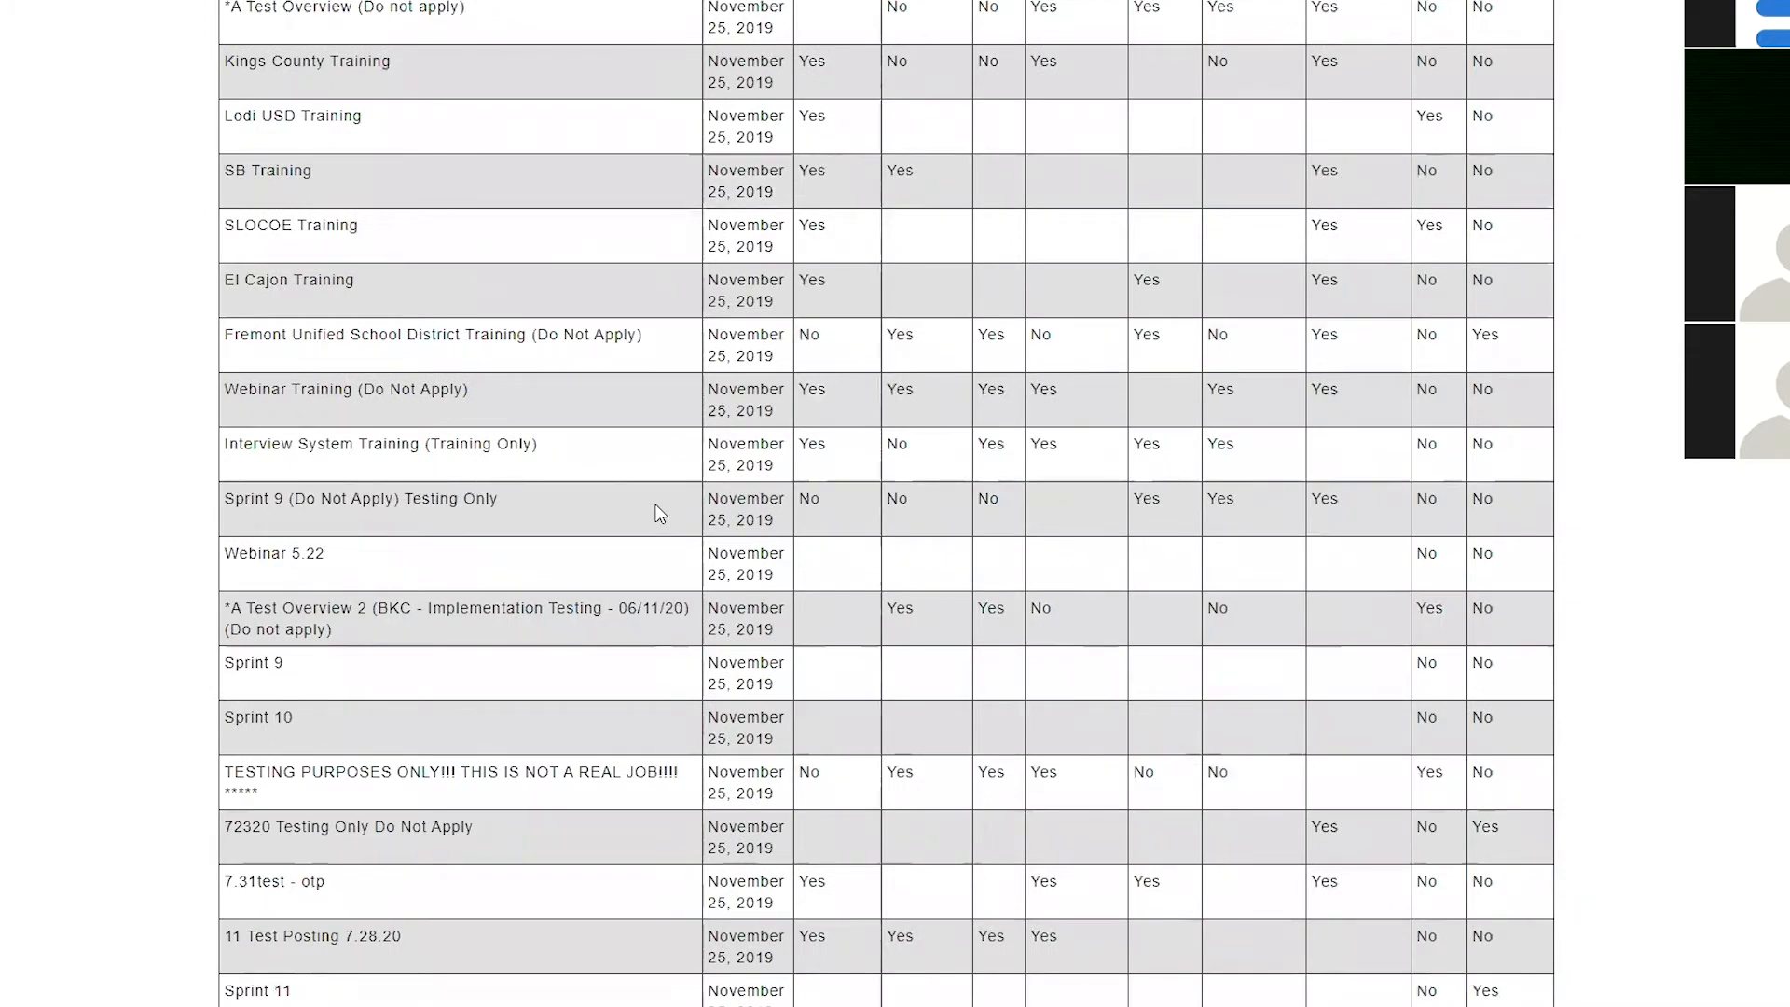
scroll(911, 567, "down", 4)
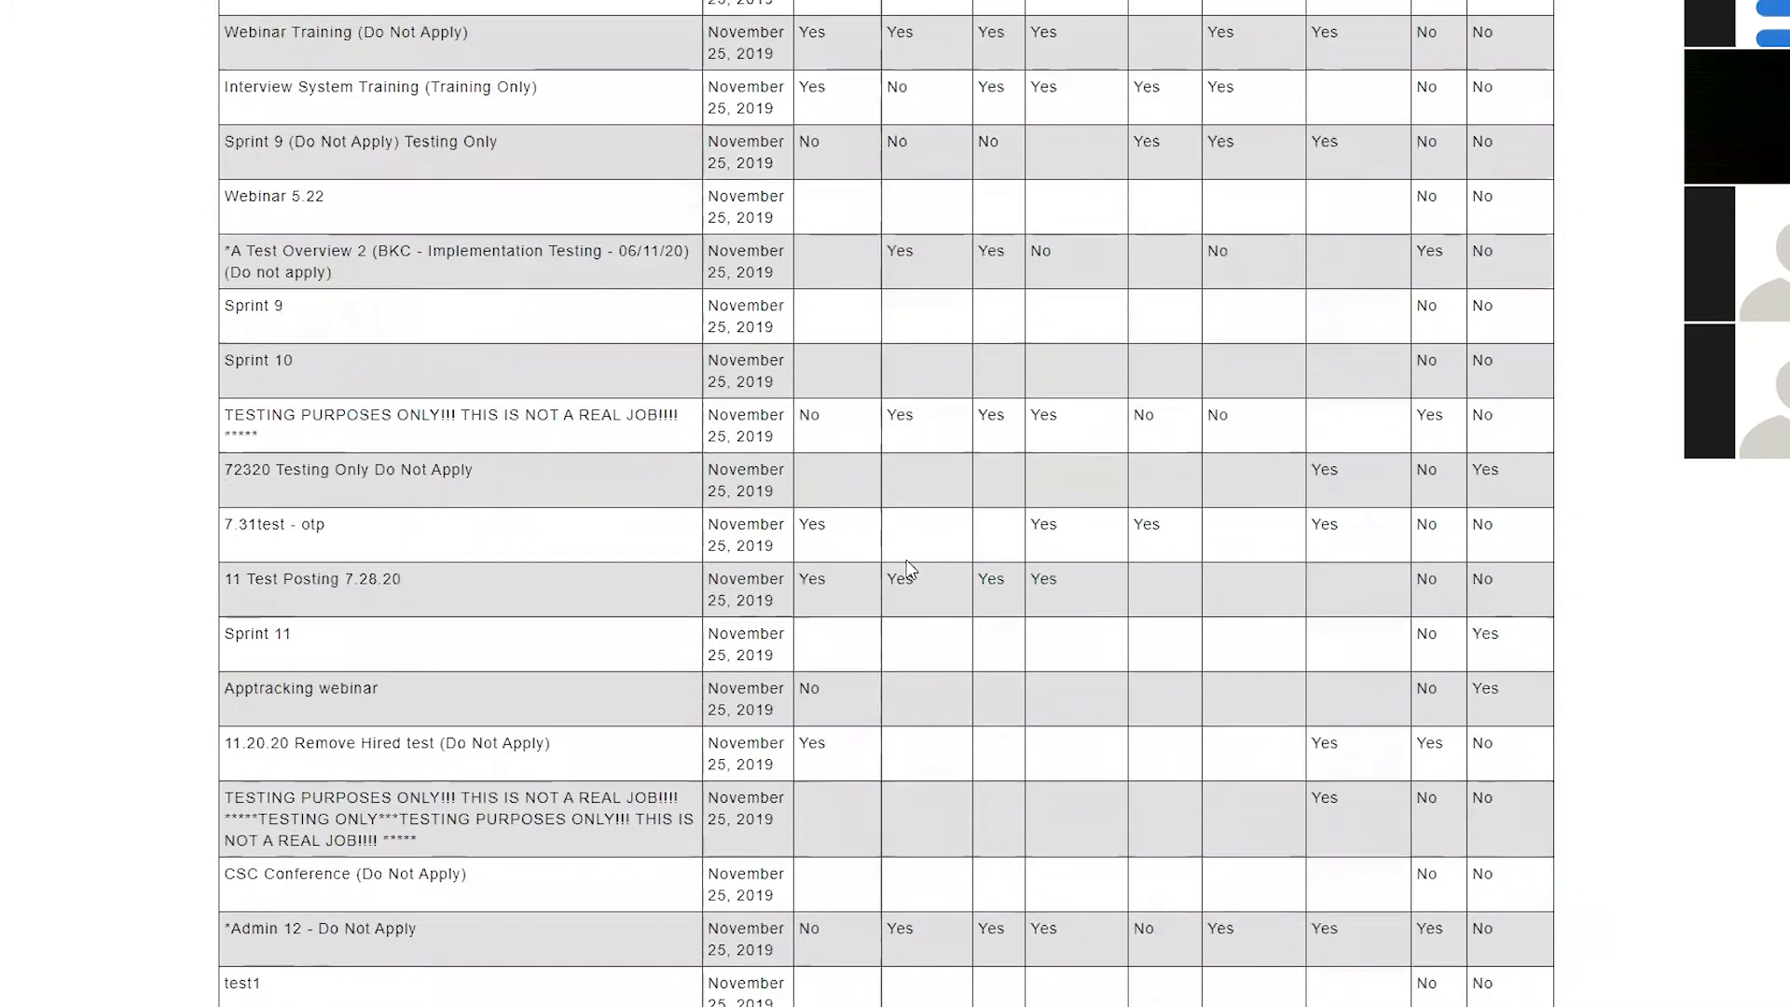
scroll(910, 606, "down", 8)
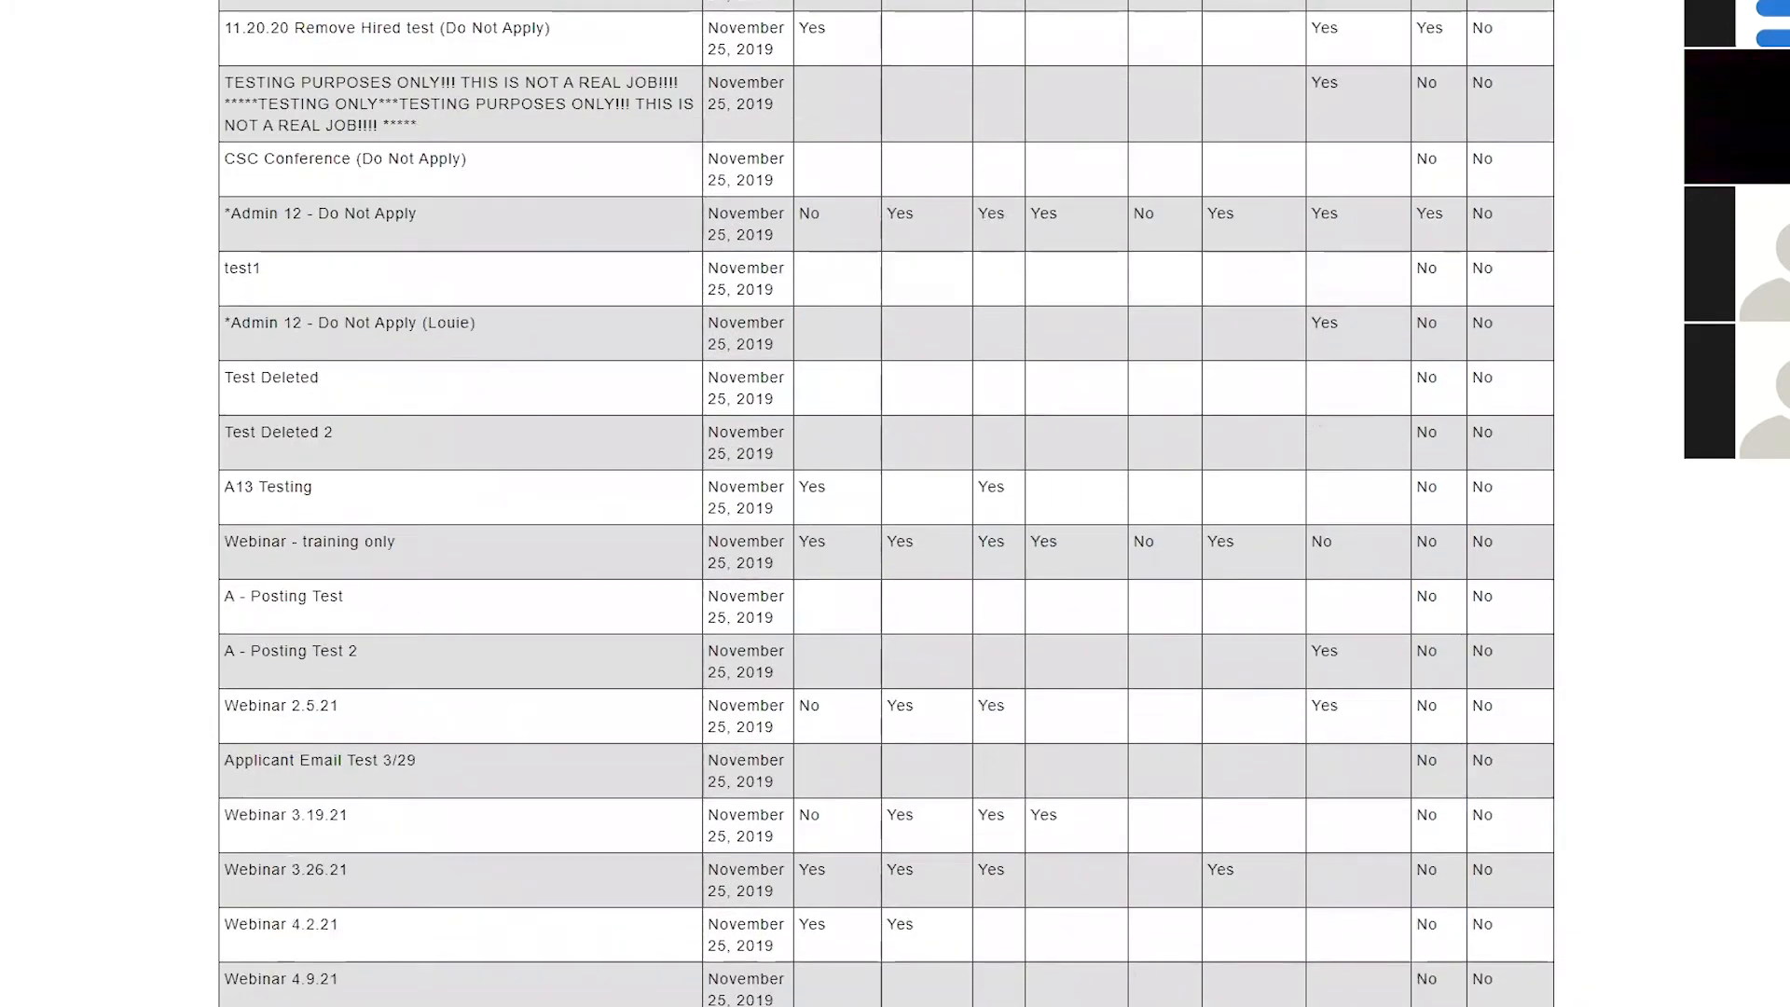
scroll(378, 468, "down", 6)
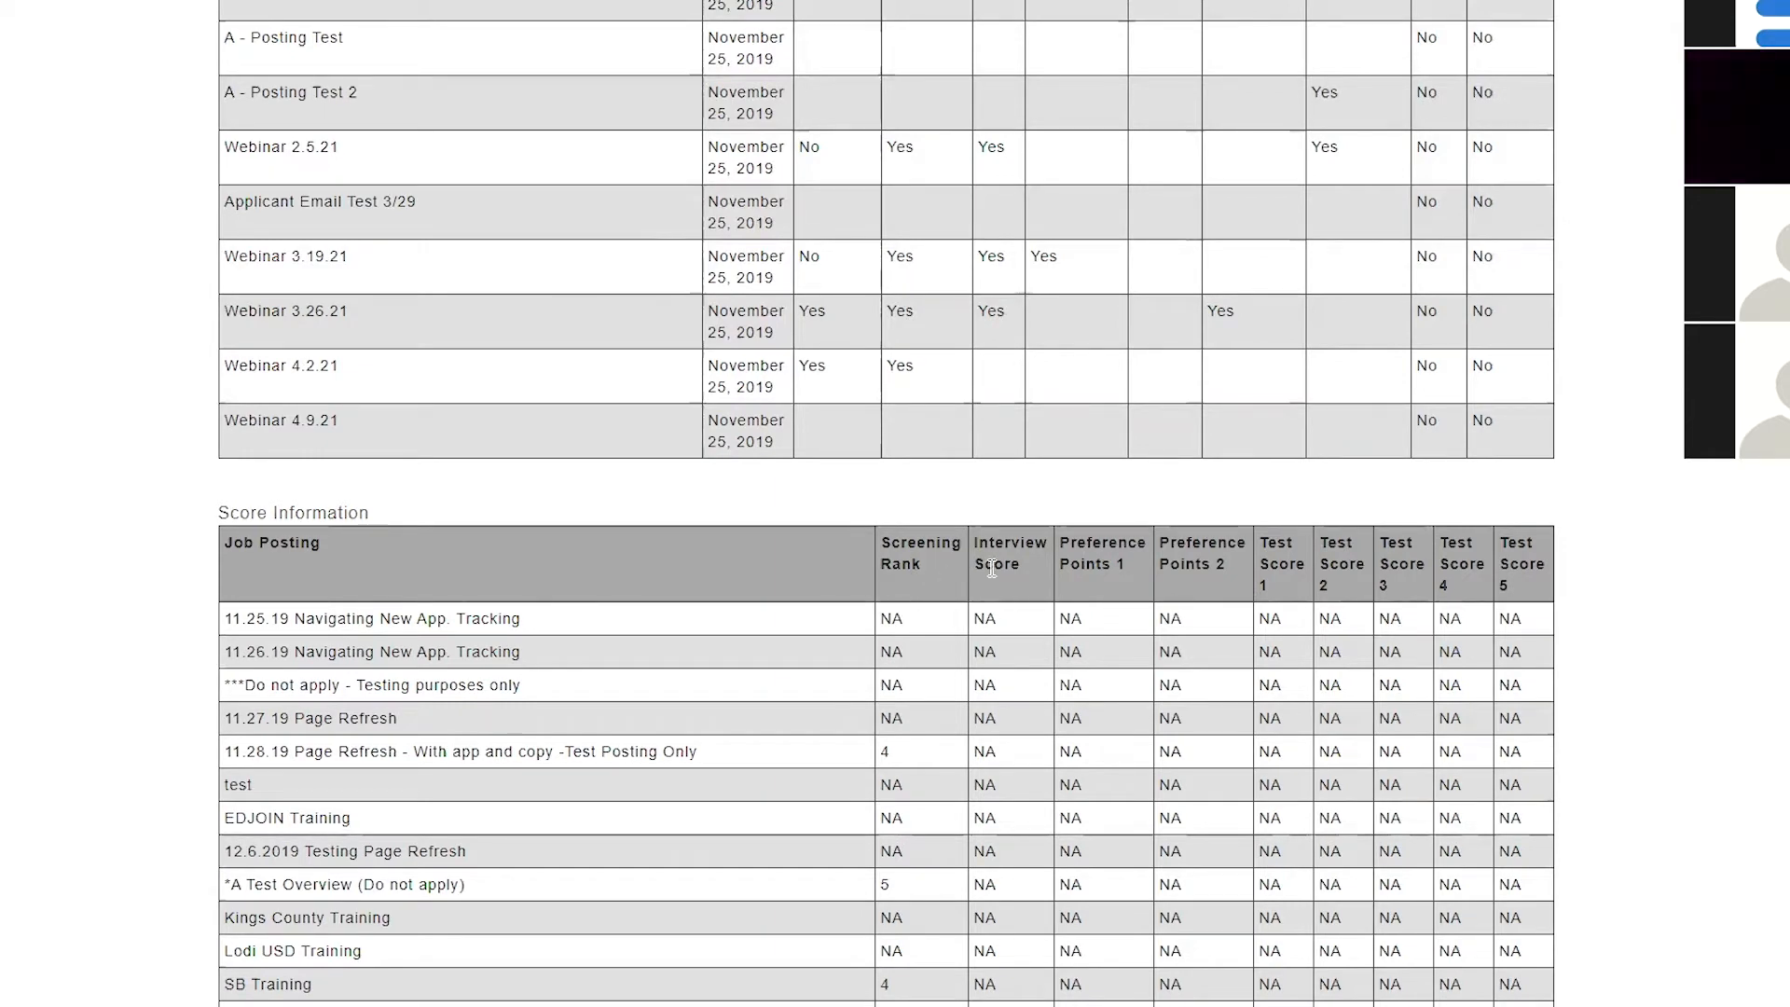
scroll(990, 566, "up", 8)
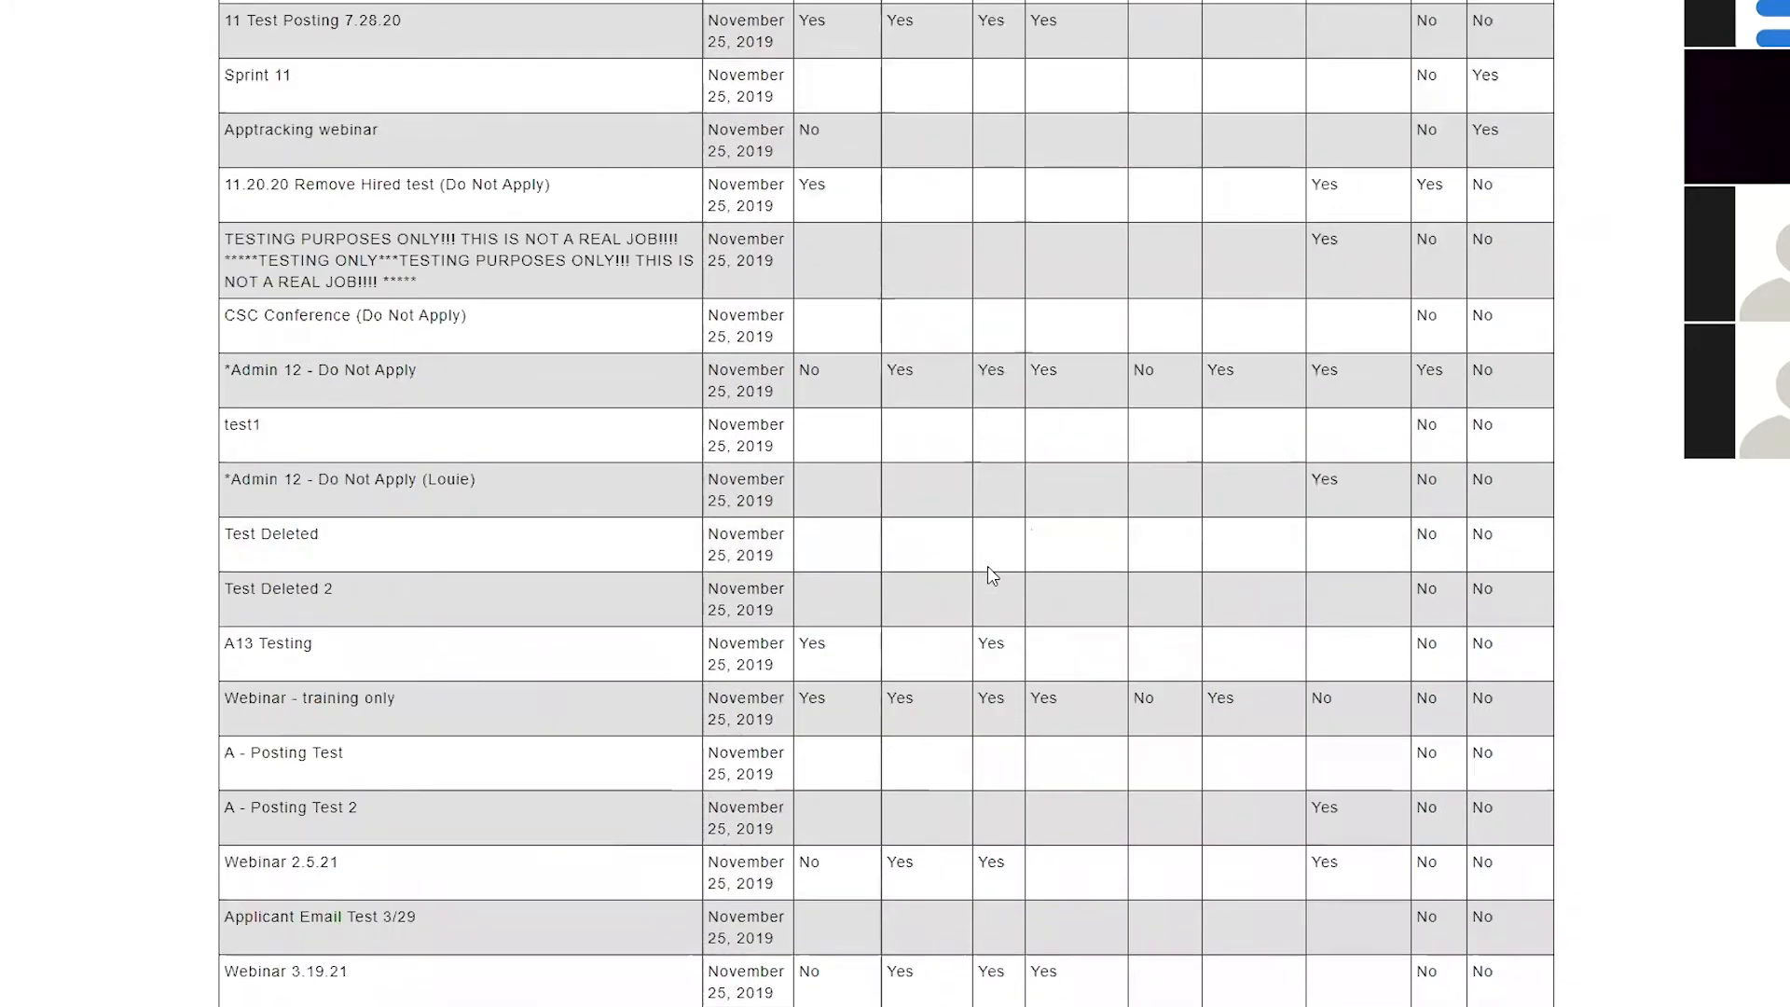
scroll(990, 569, "up", 4)
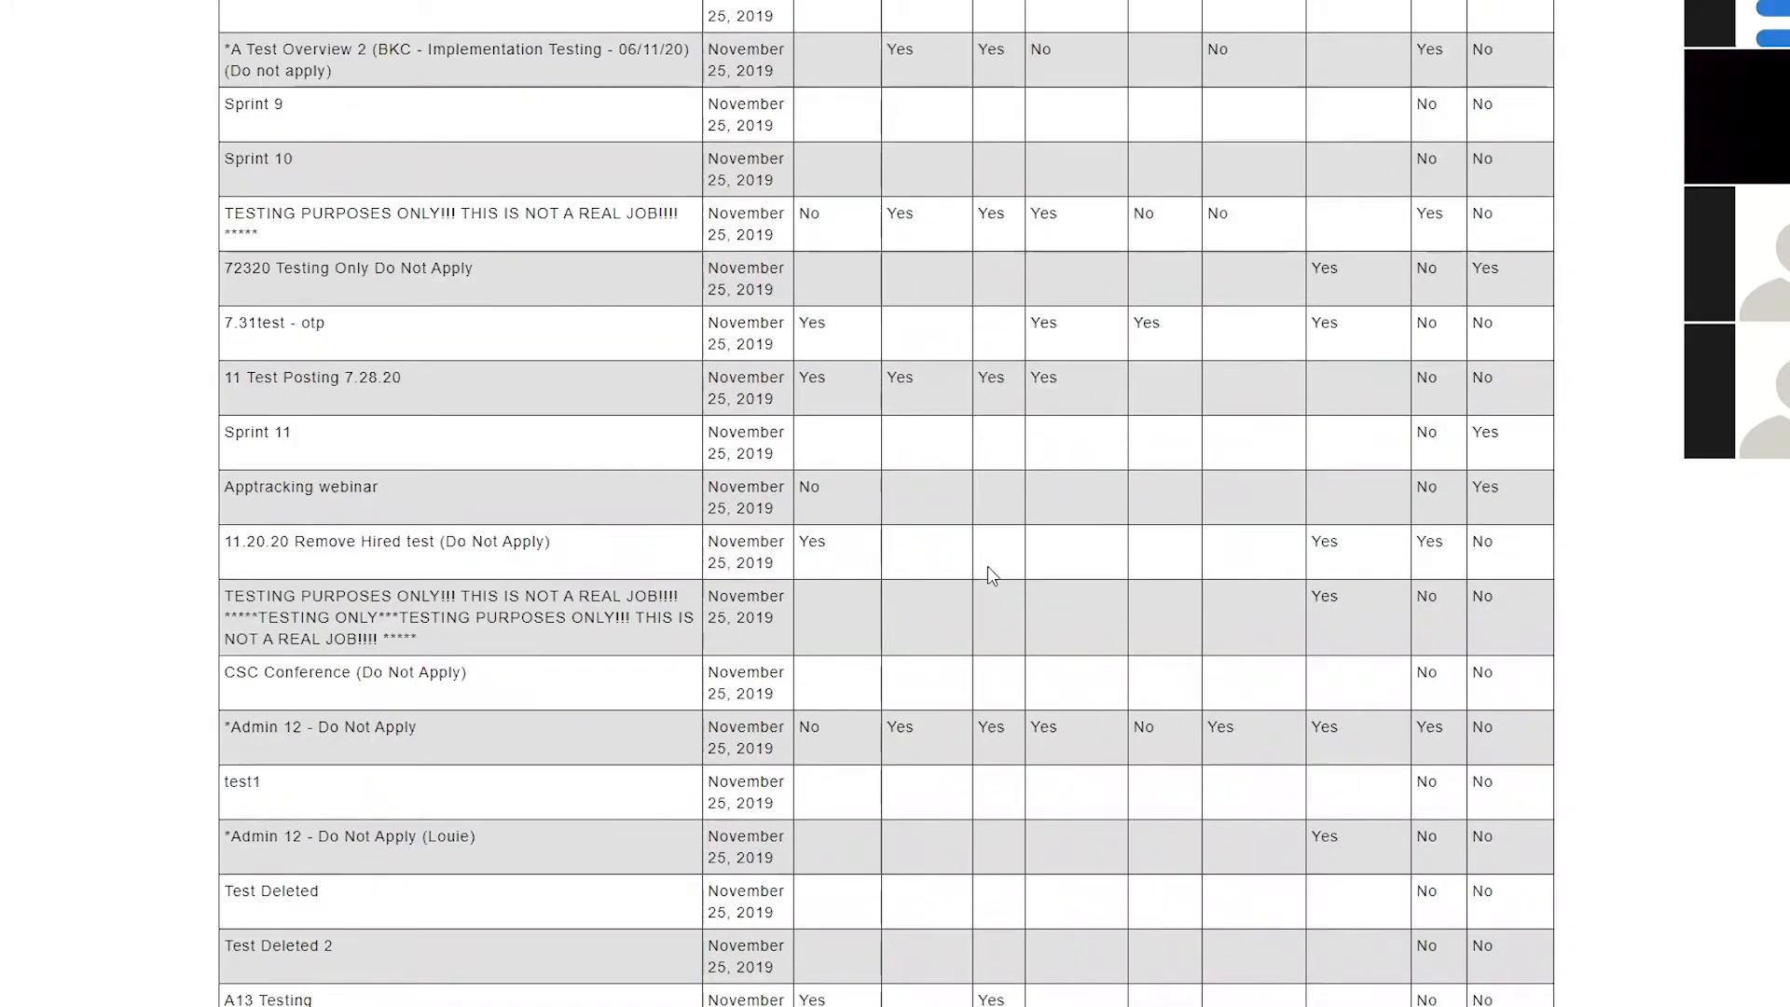
scroll(987, 567, "up", 7)
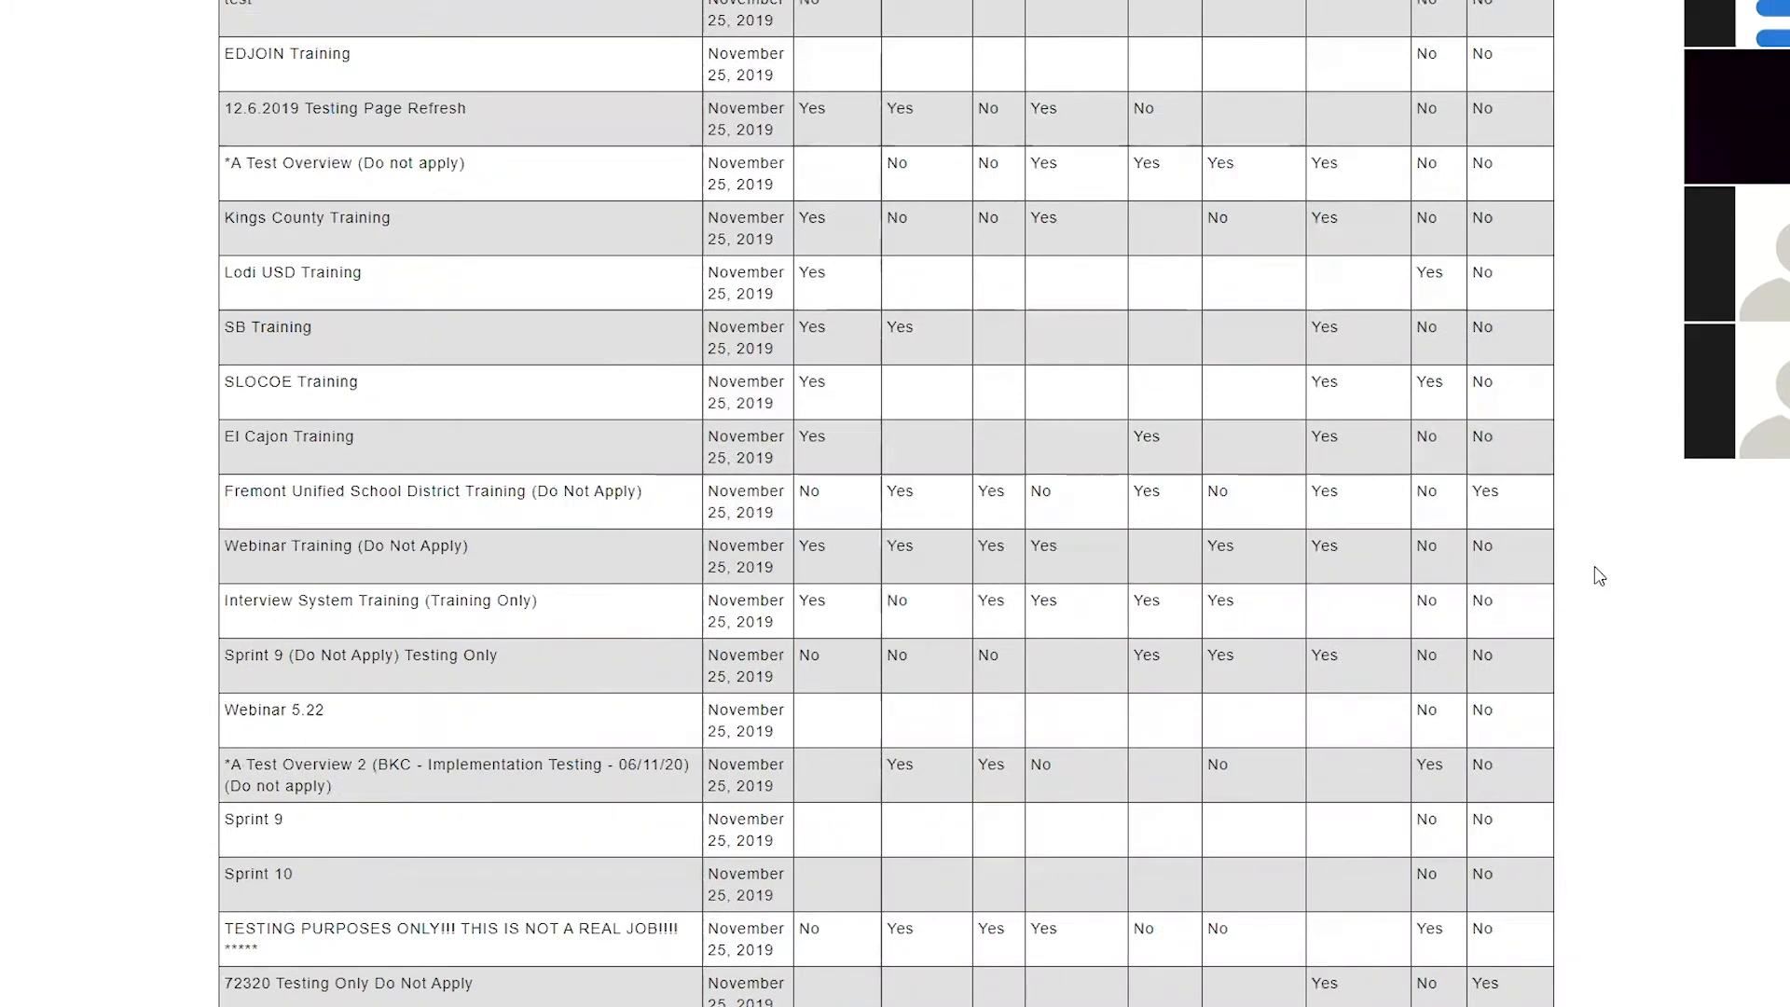
scroll(1594, 568, "up", 9)
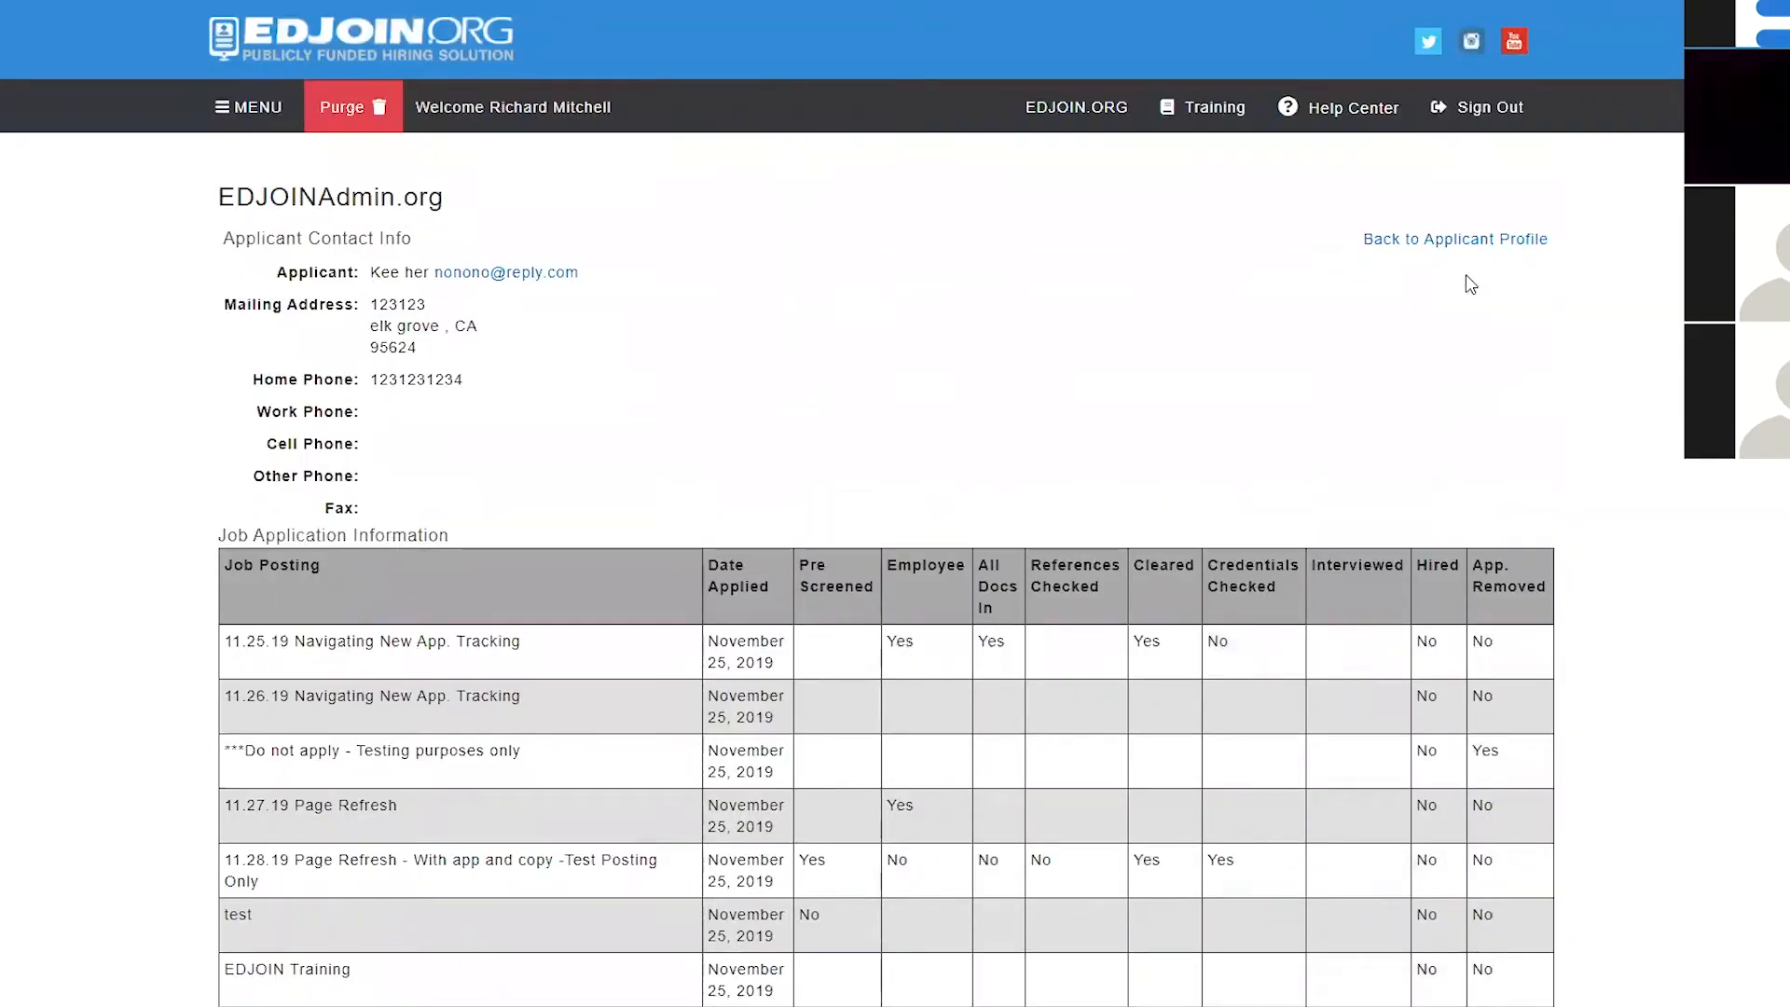
left_click(1454, 240)
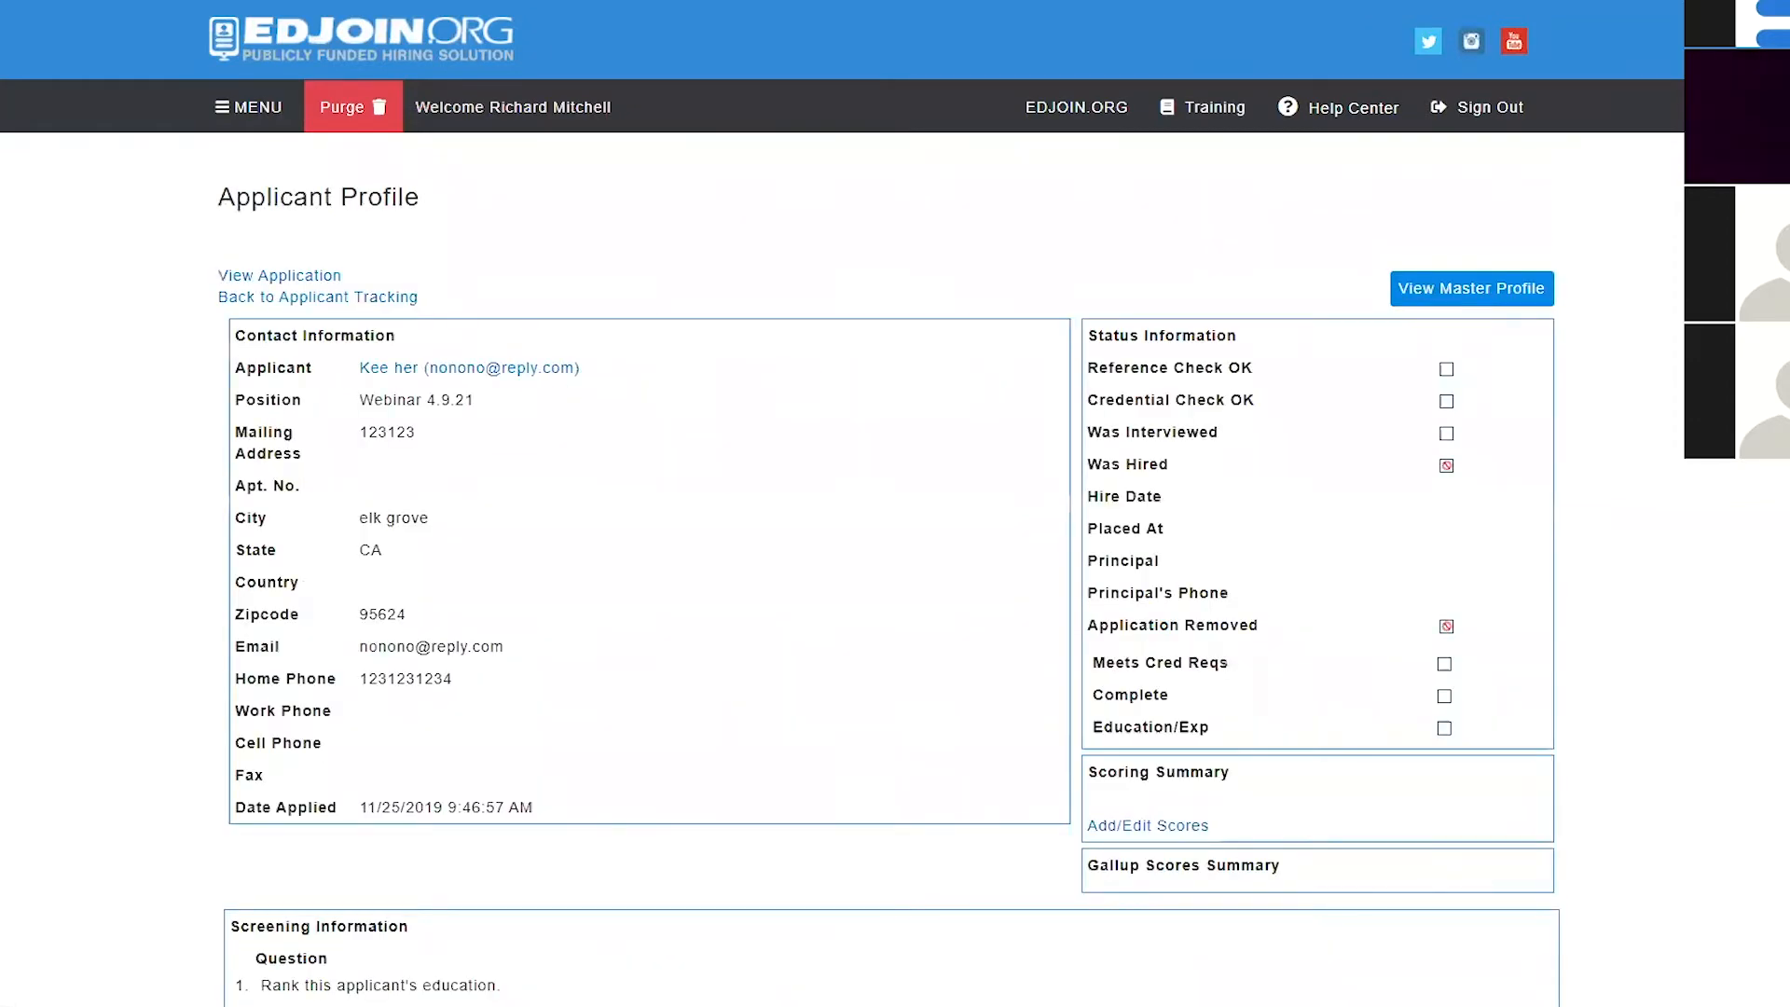
- Return to the Webinar 4.9.21 applicant list and check the first applicant's contact information alert, comparing profile and application details
left_click(338, 296)
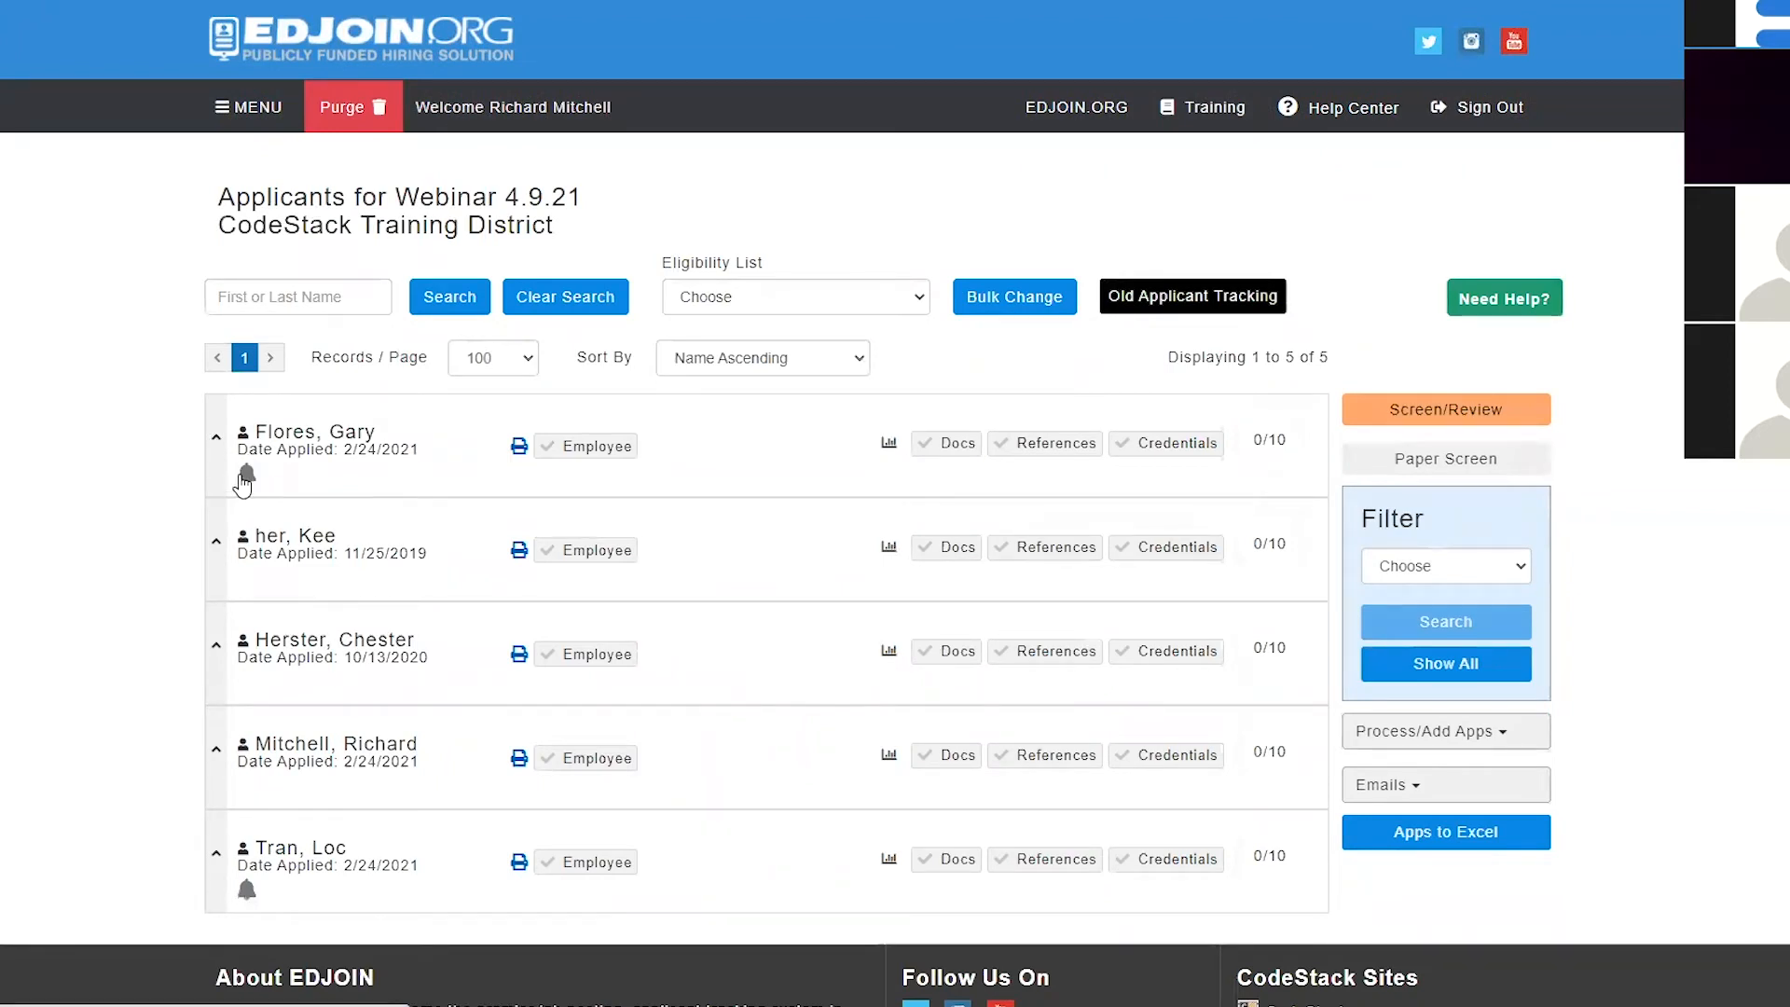
left_click(246, 477)
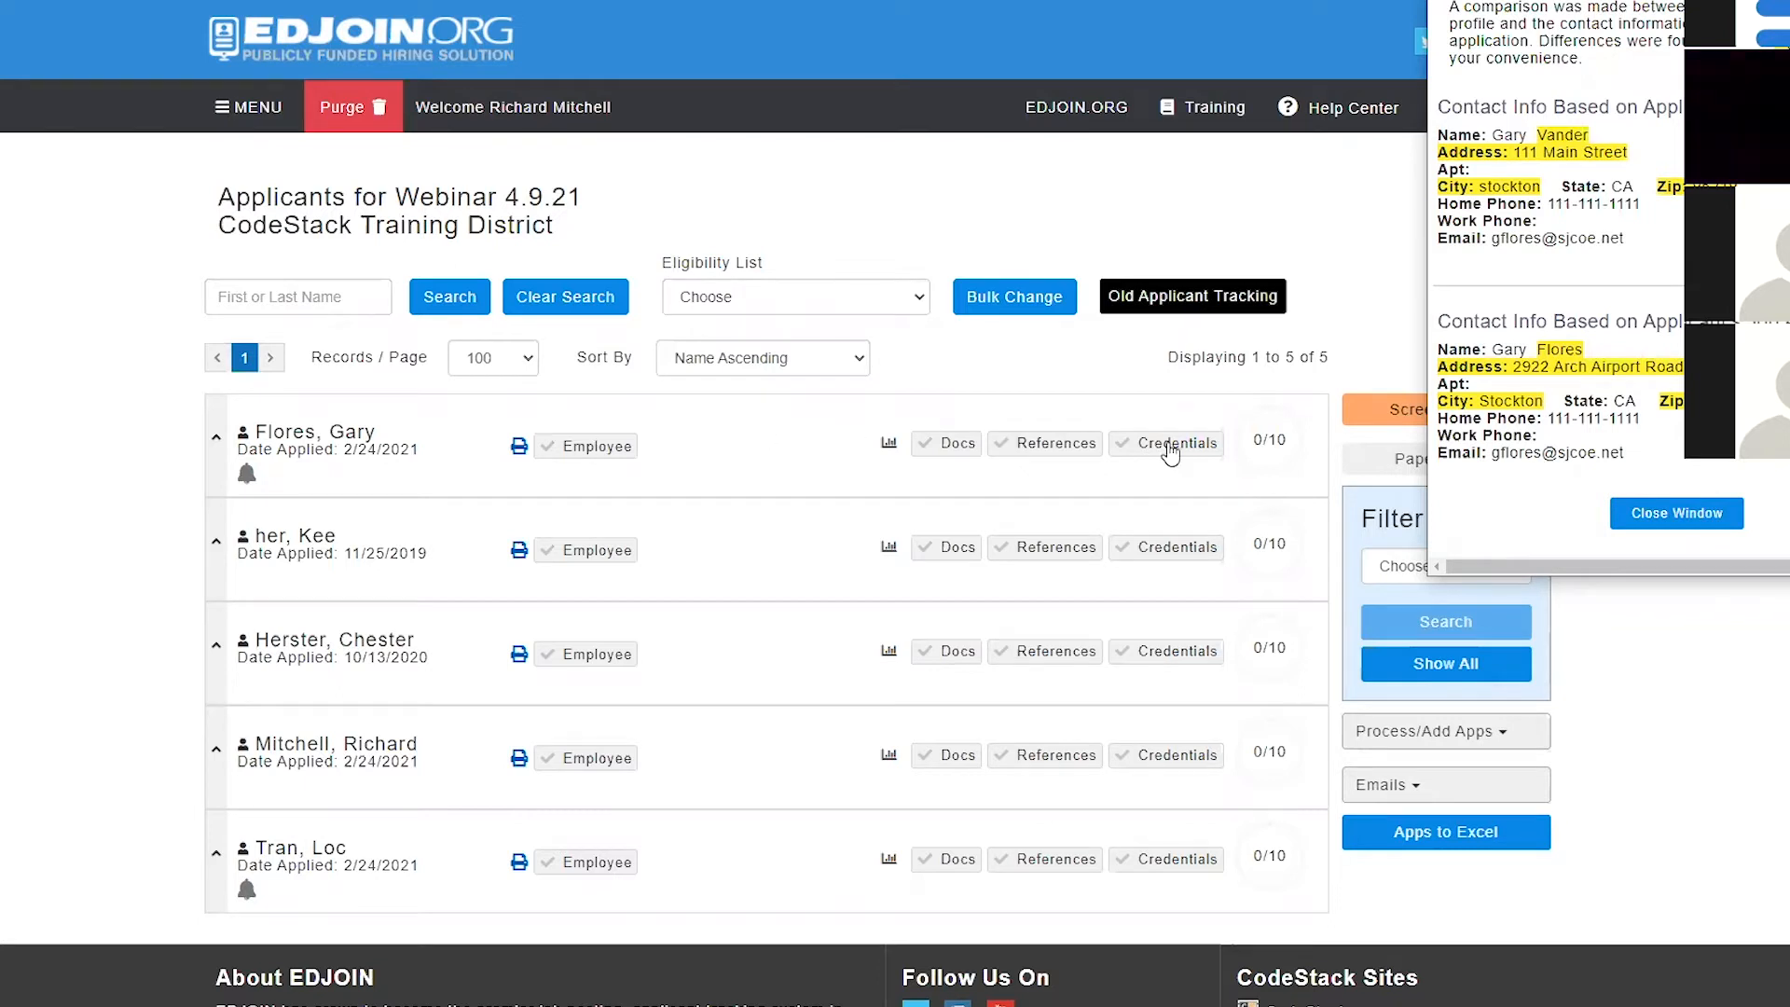
left_click(1652, 512)
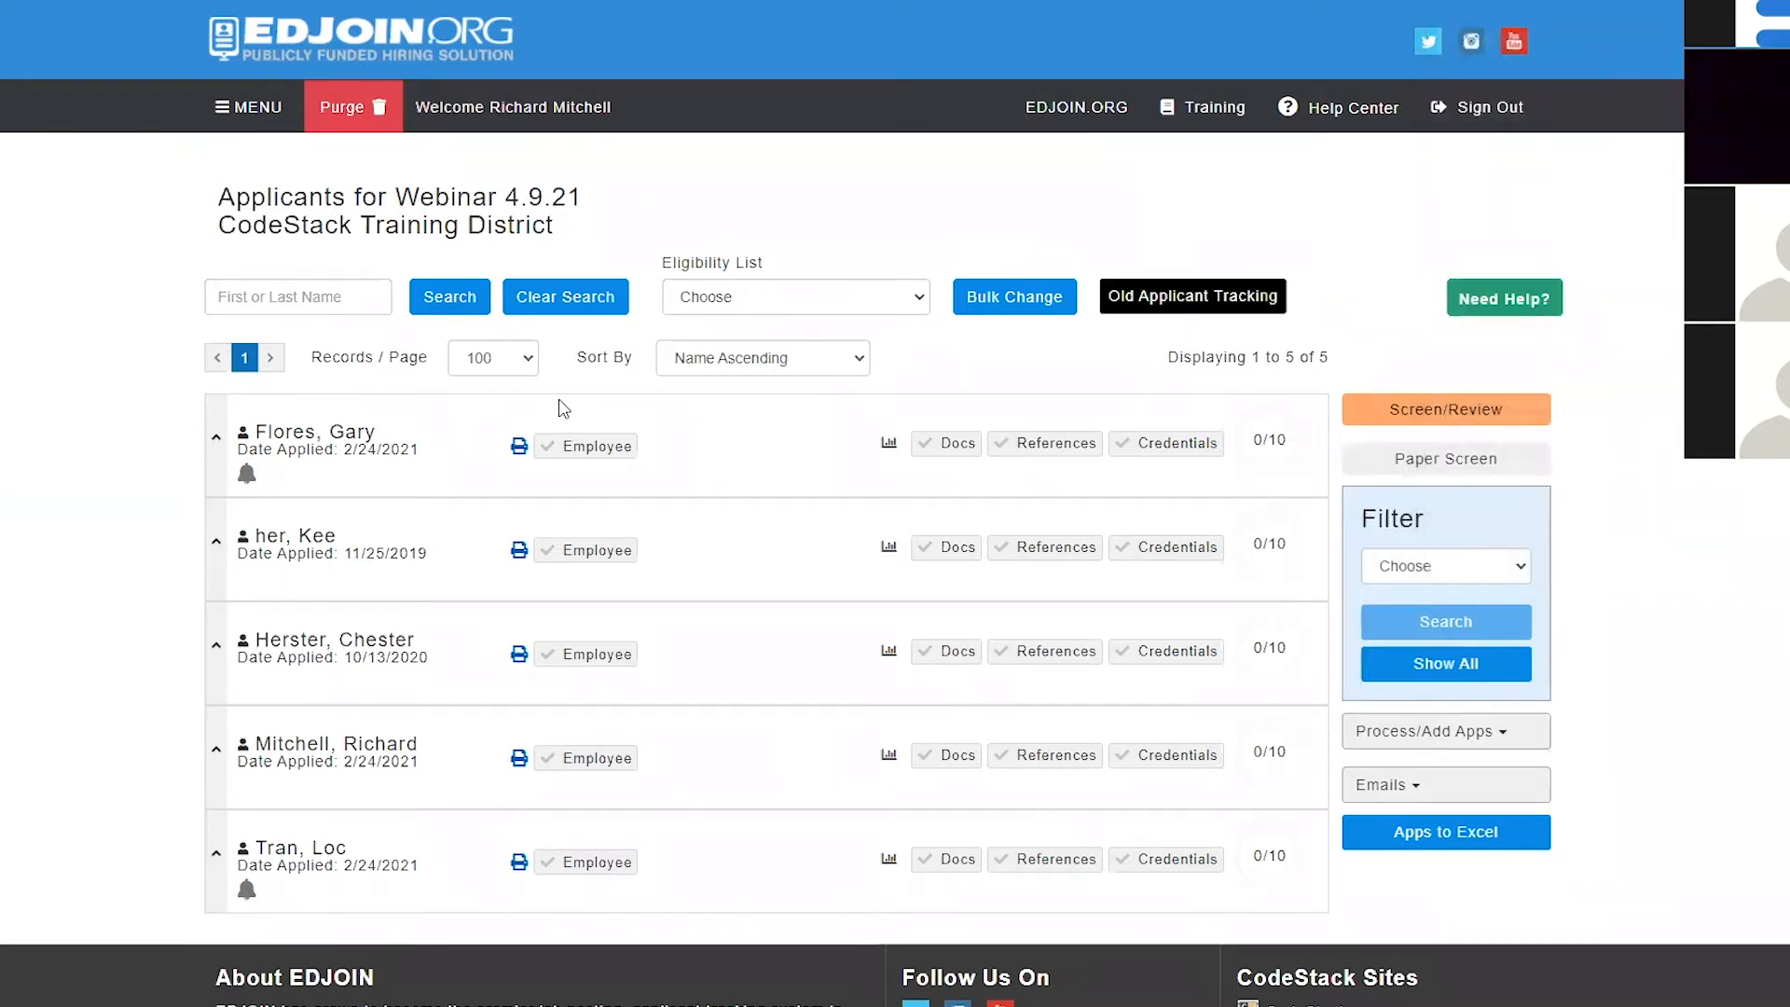
- Open the first applicant's printable application PDF, review its pages through to the signature, and close it
left_click(519, 450)
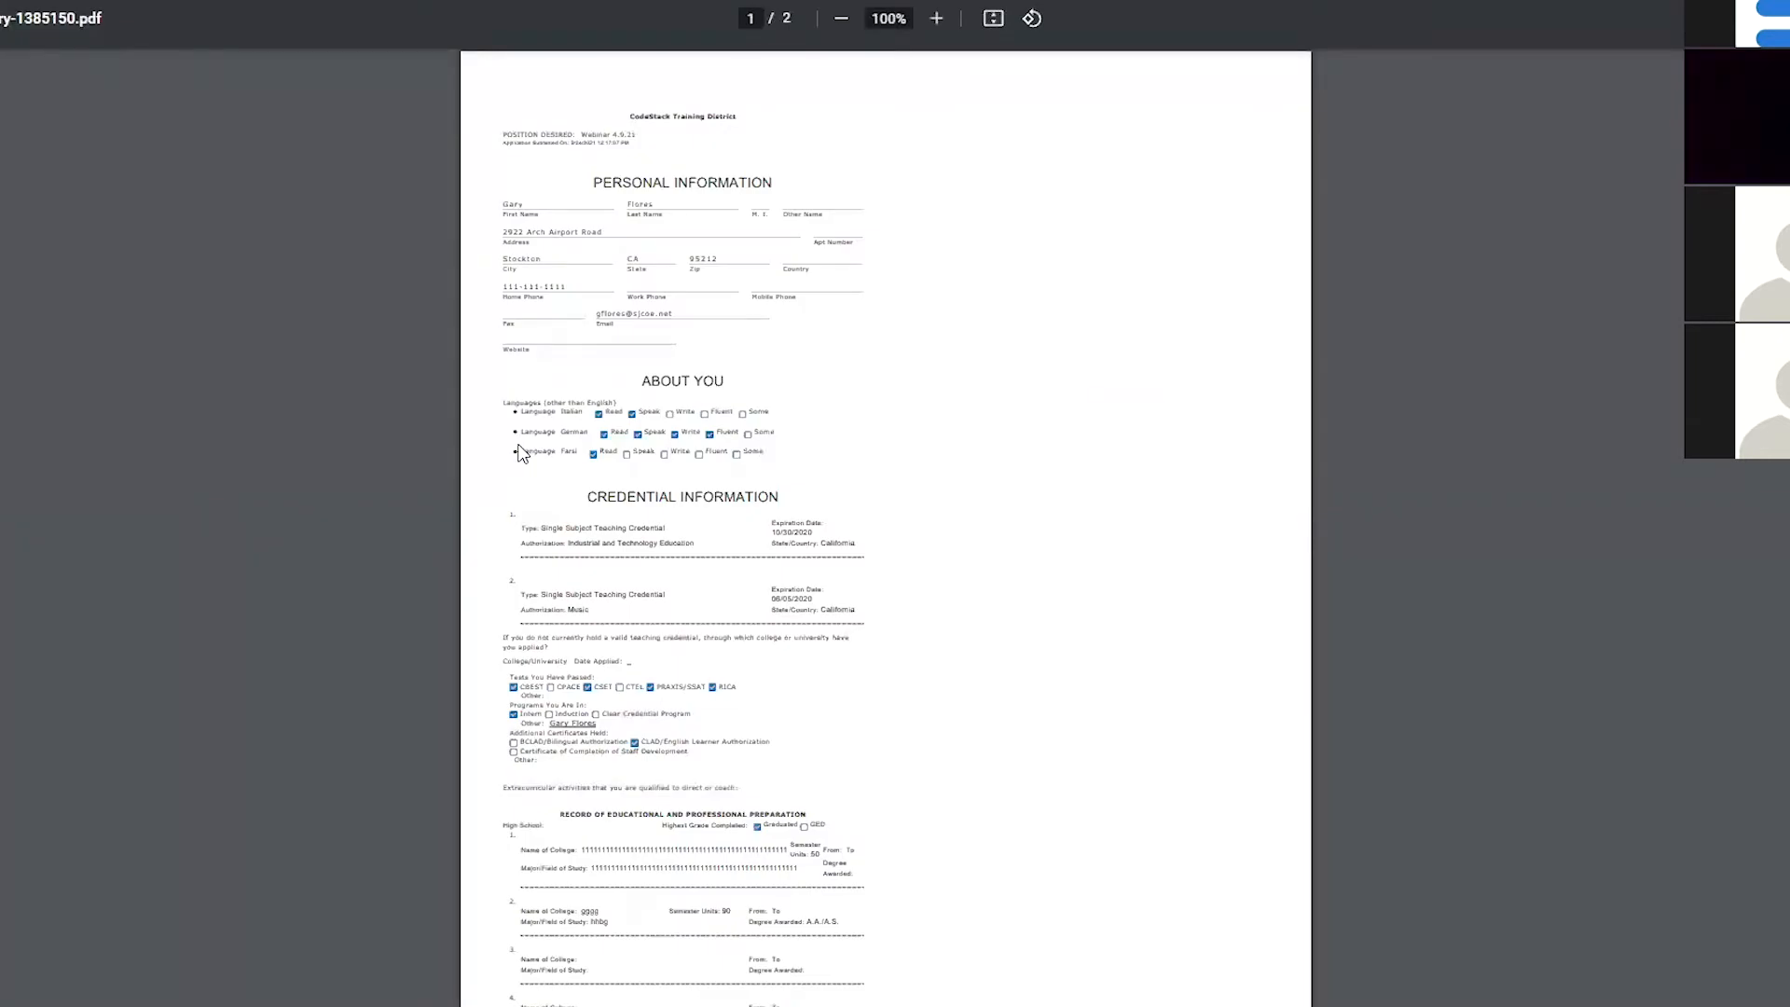
scroll(522, 448, "down", 12)
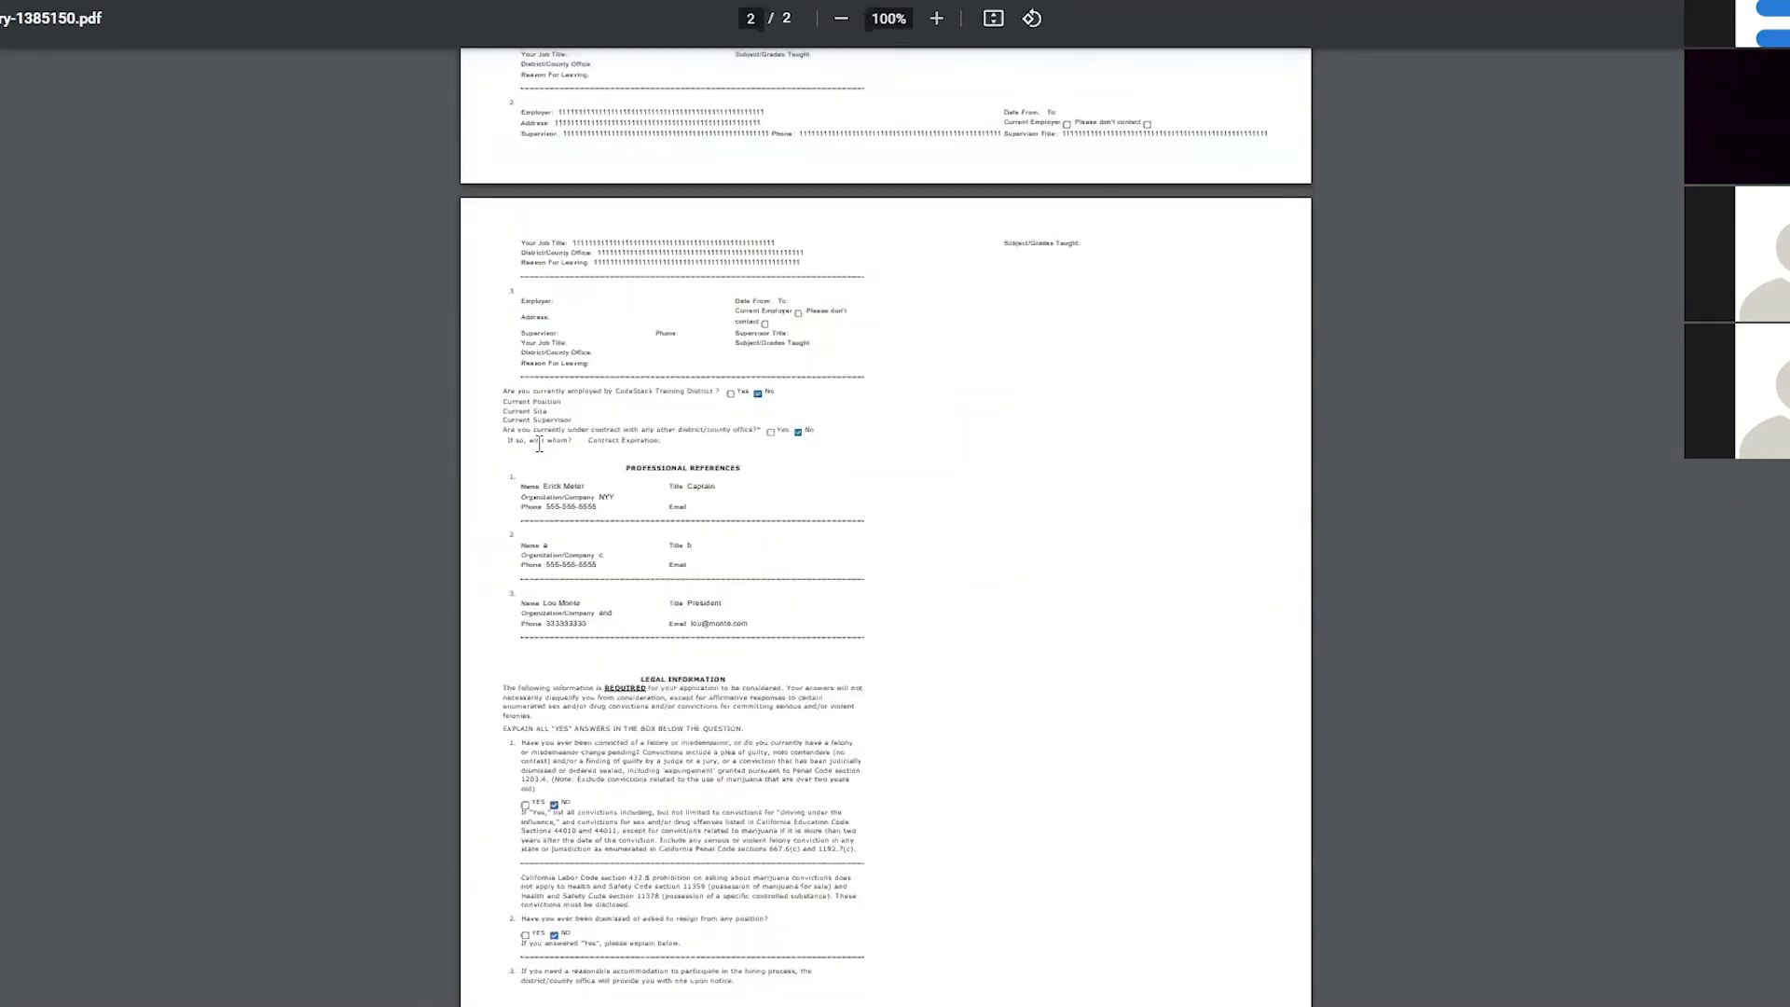
scroll(538, 444, "down", 5)
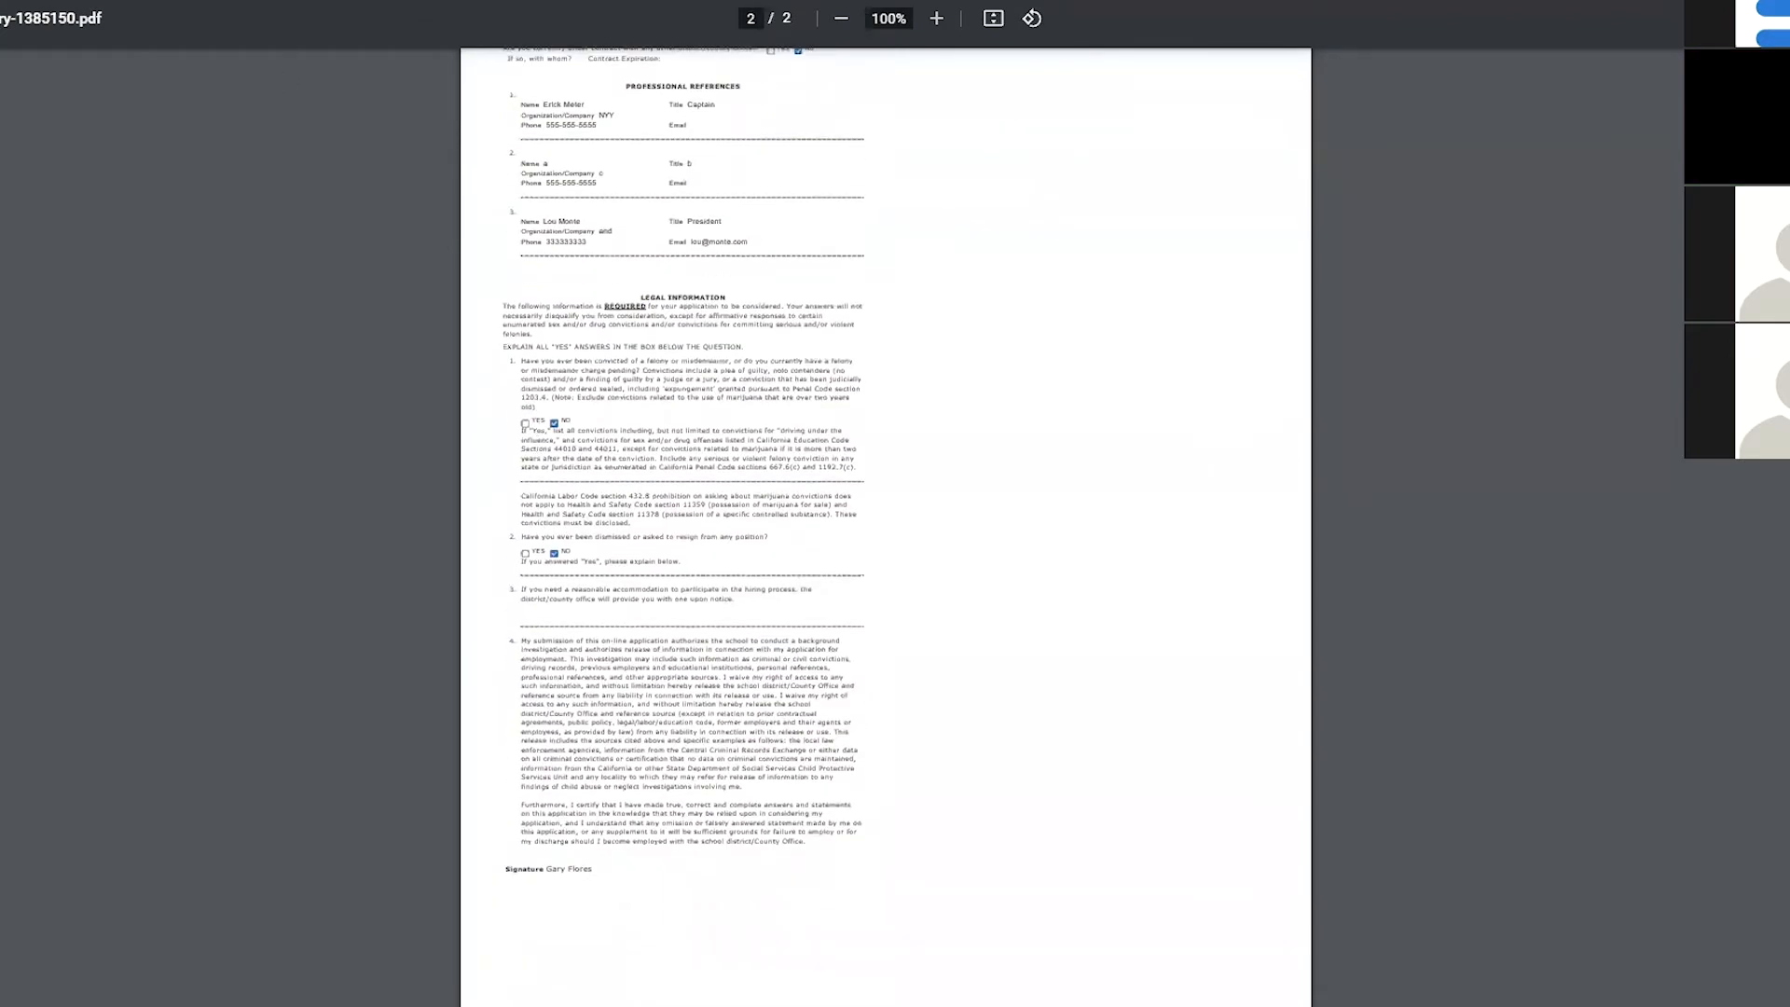
key("ctrl+w")
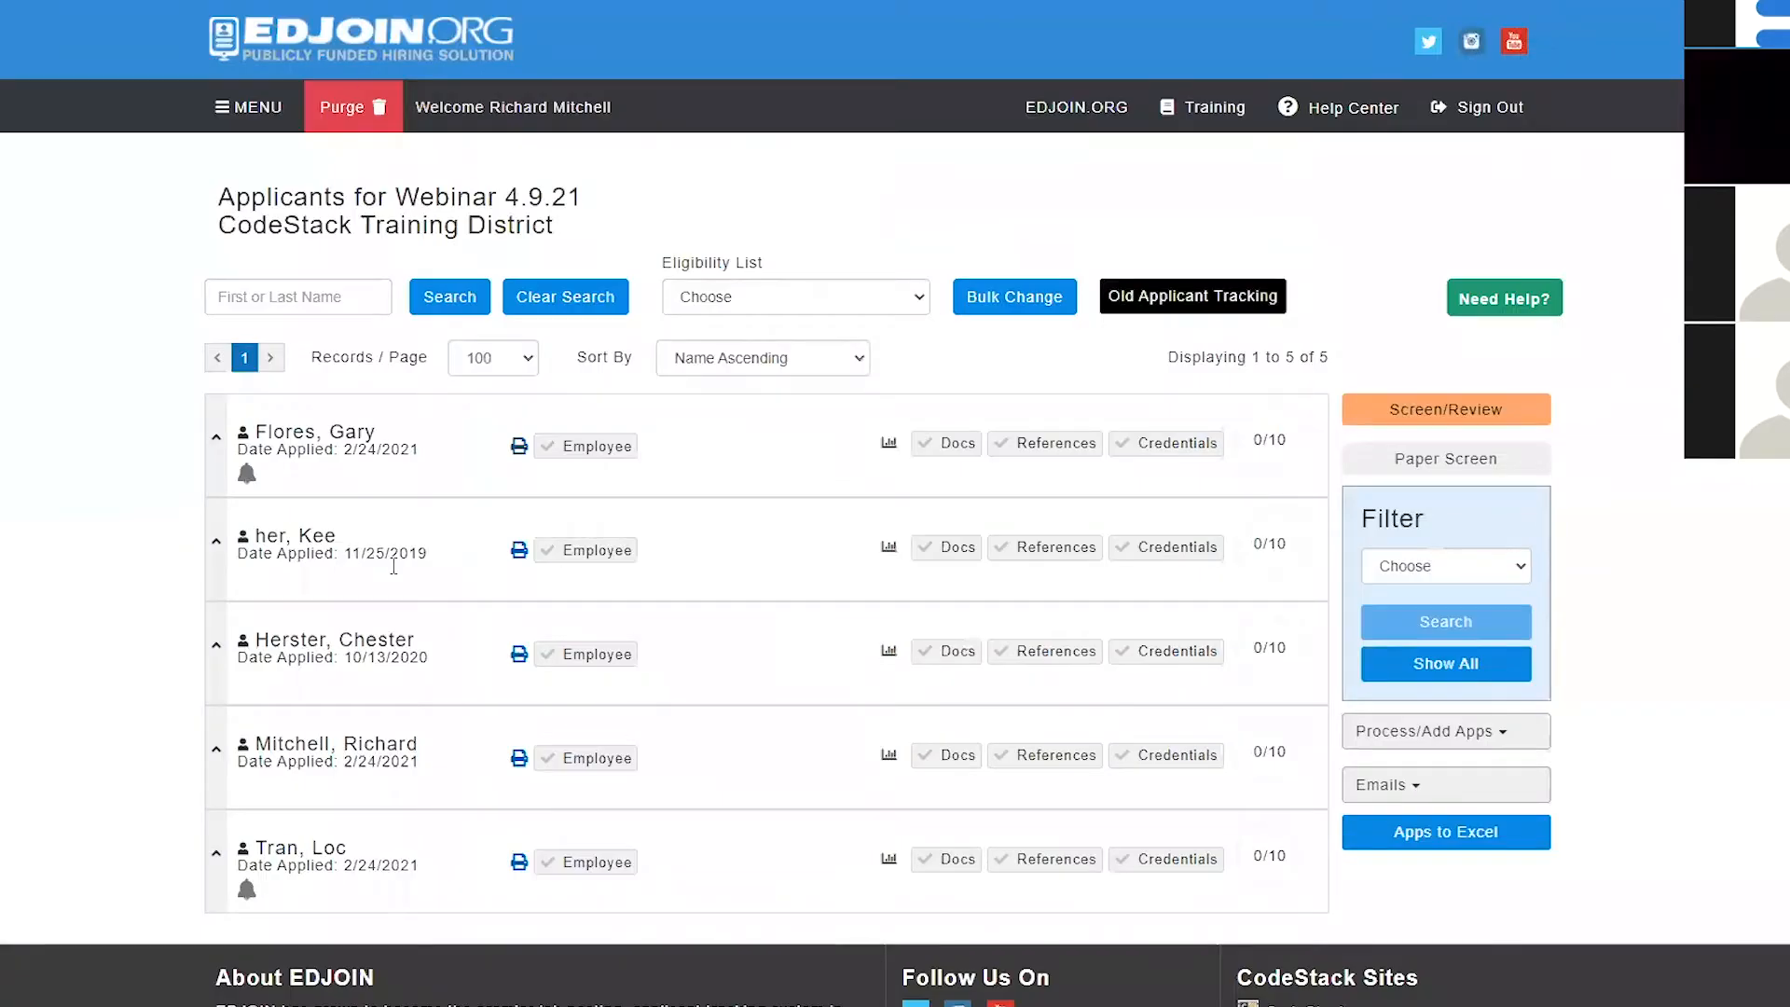
- Print the third applicant's application with only the Letter(s) of Reference attachment selected, and close the attachment selection
left_click(518, 655)
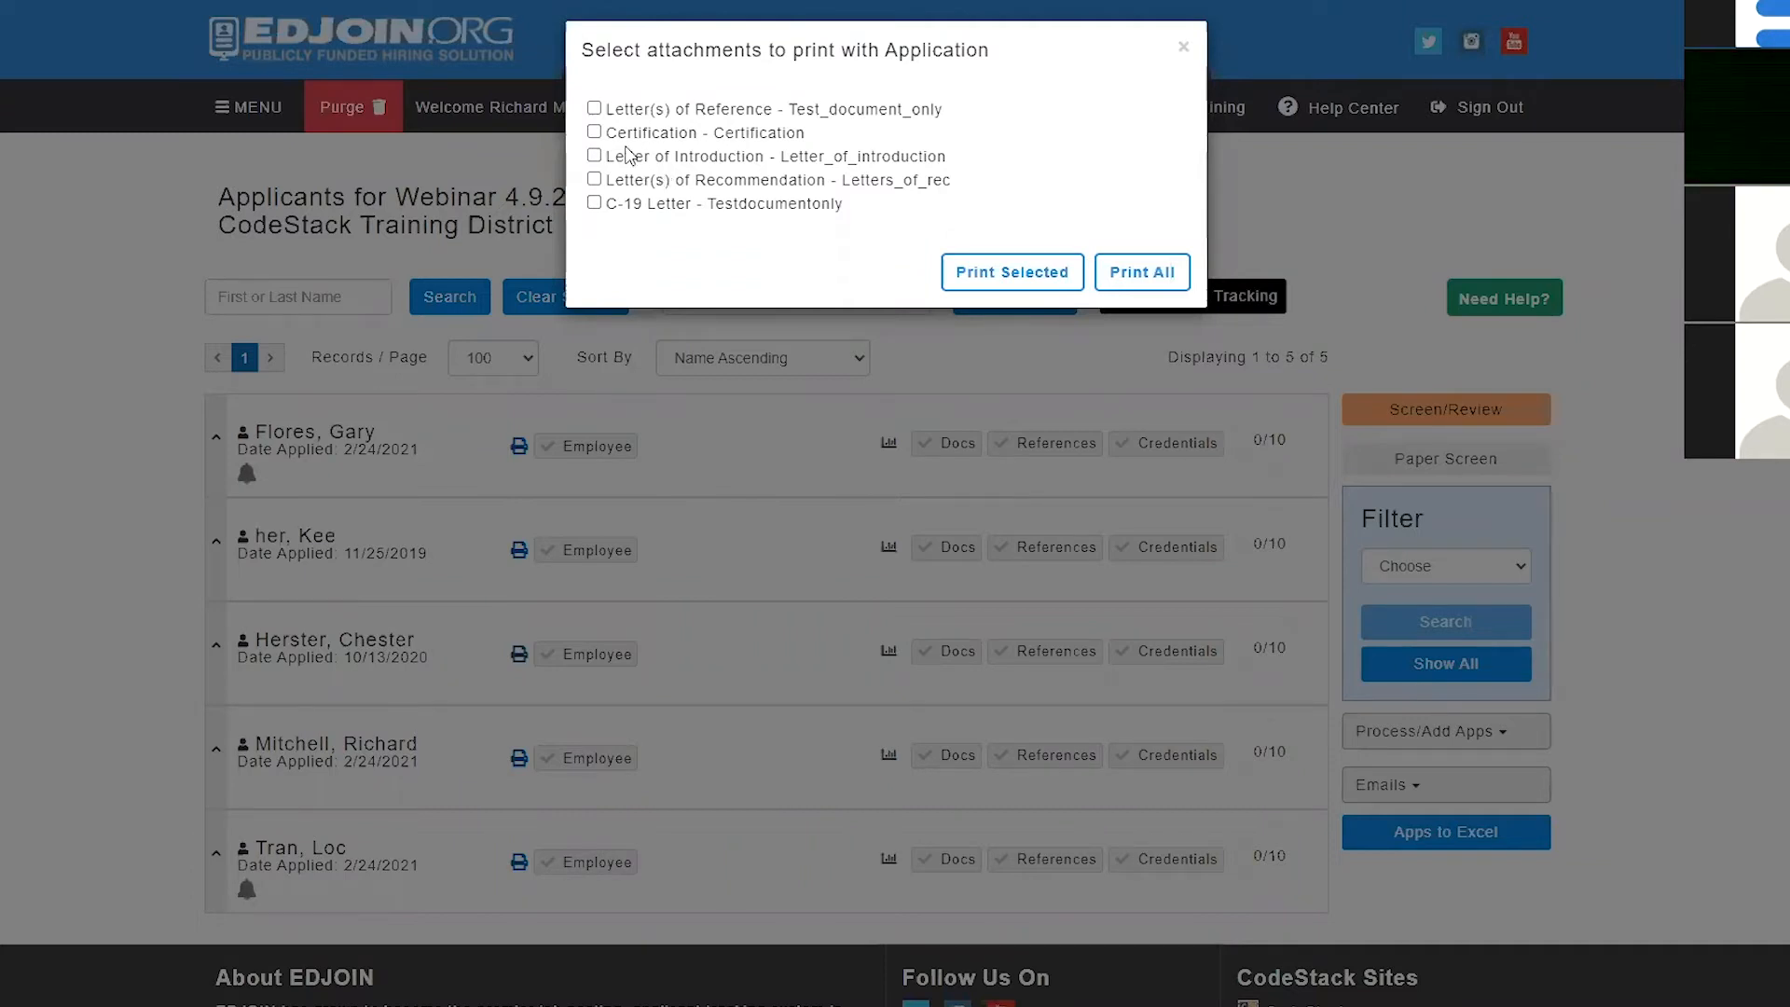
left_click(593, 109)
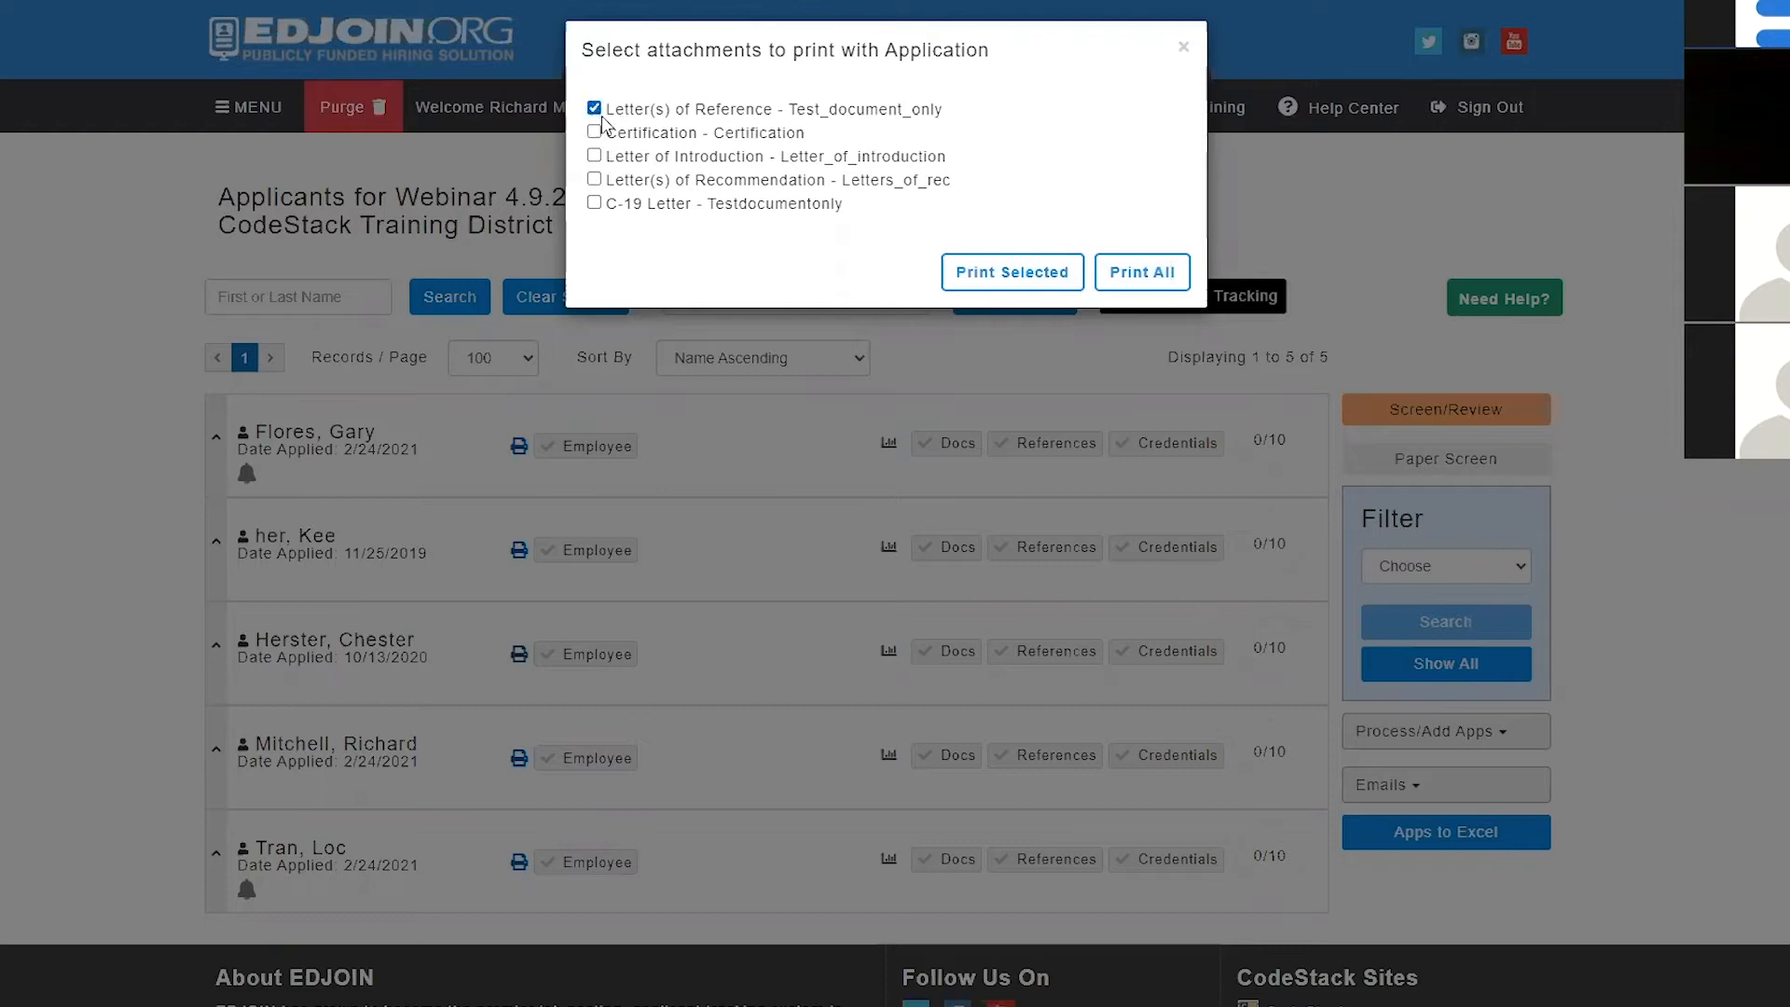
left_click(979, 285)
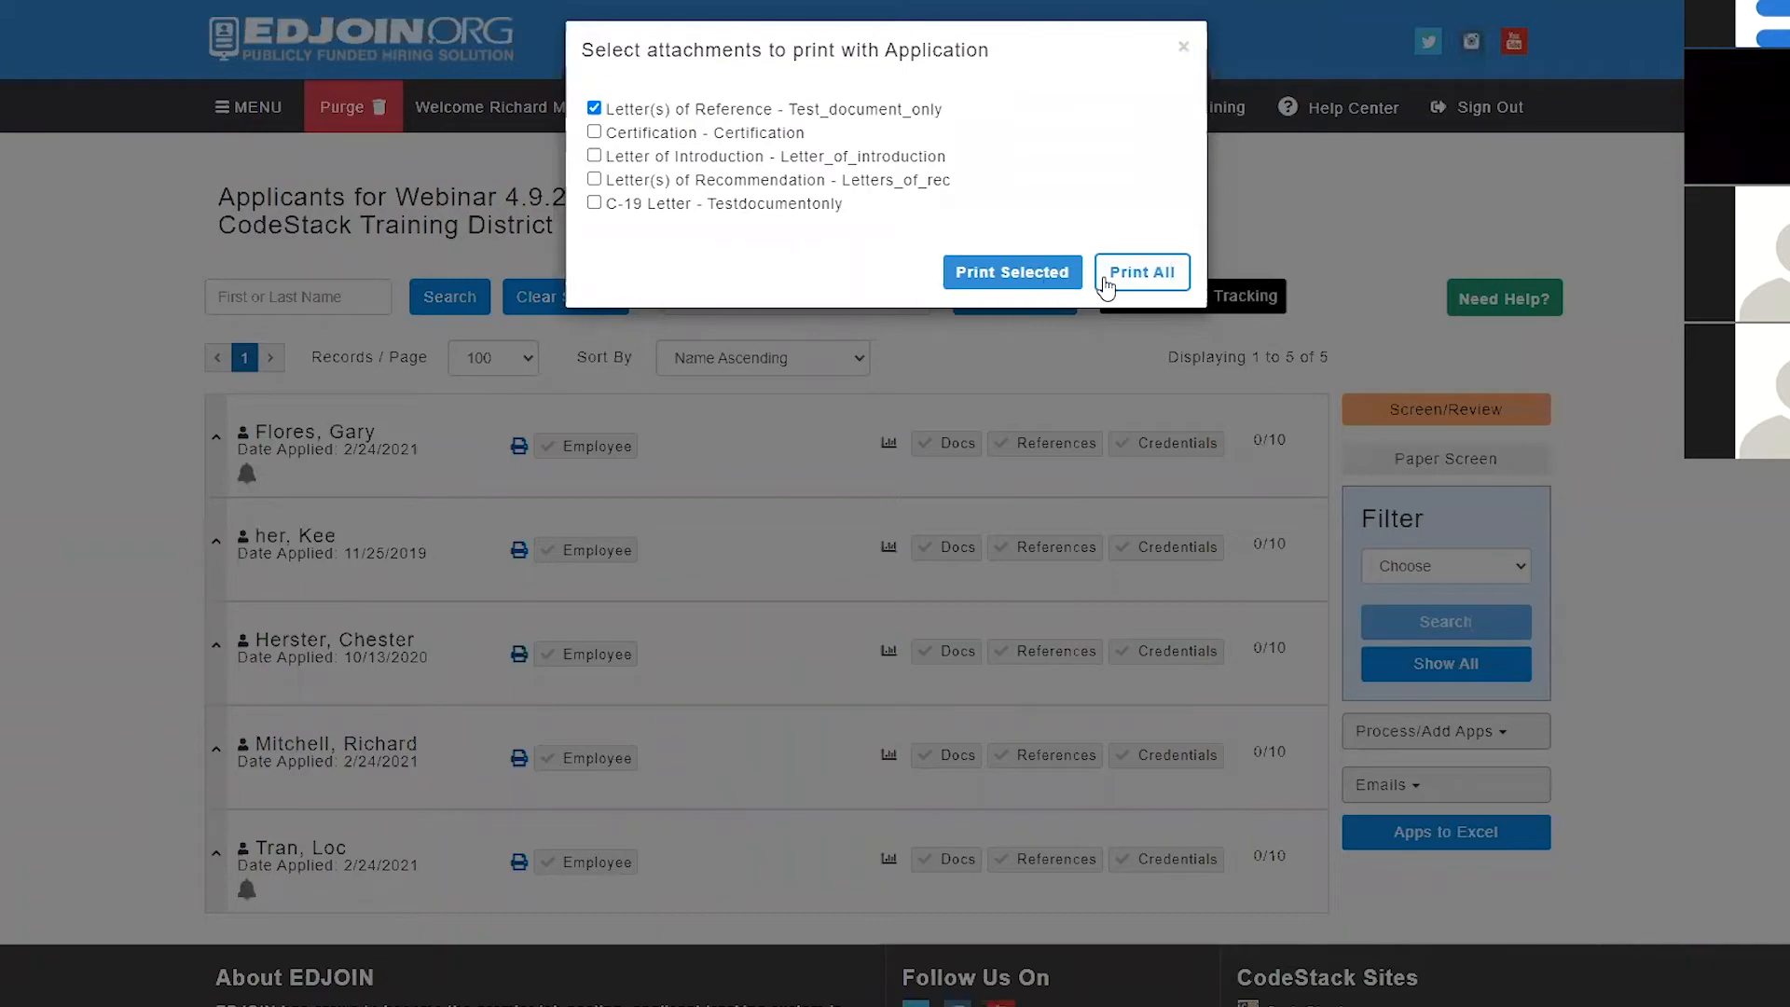
left_click(1182, 48)
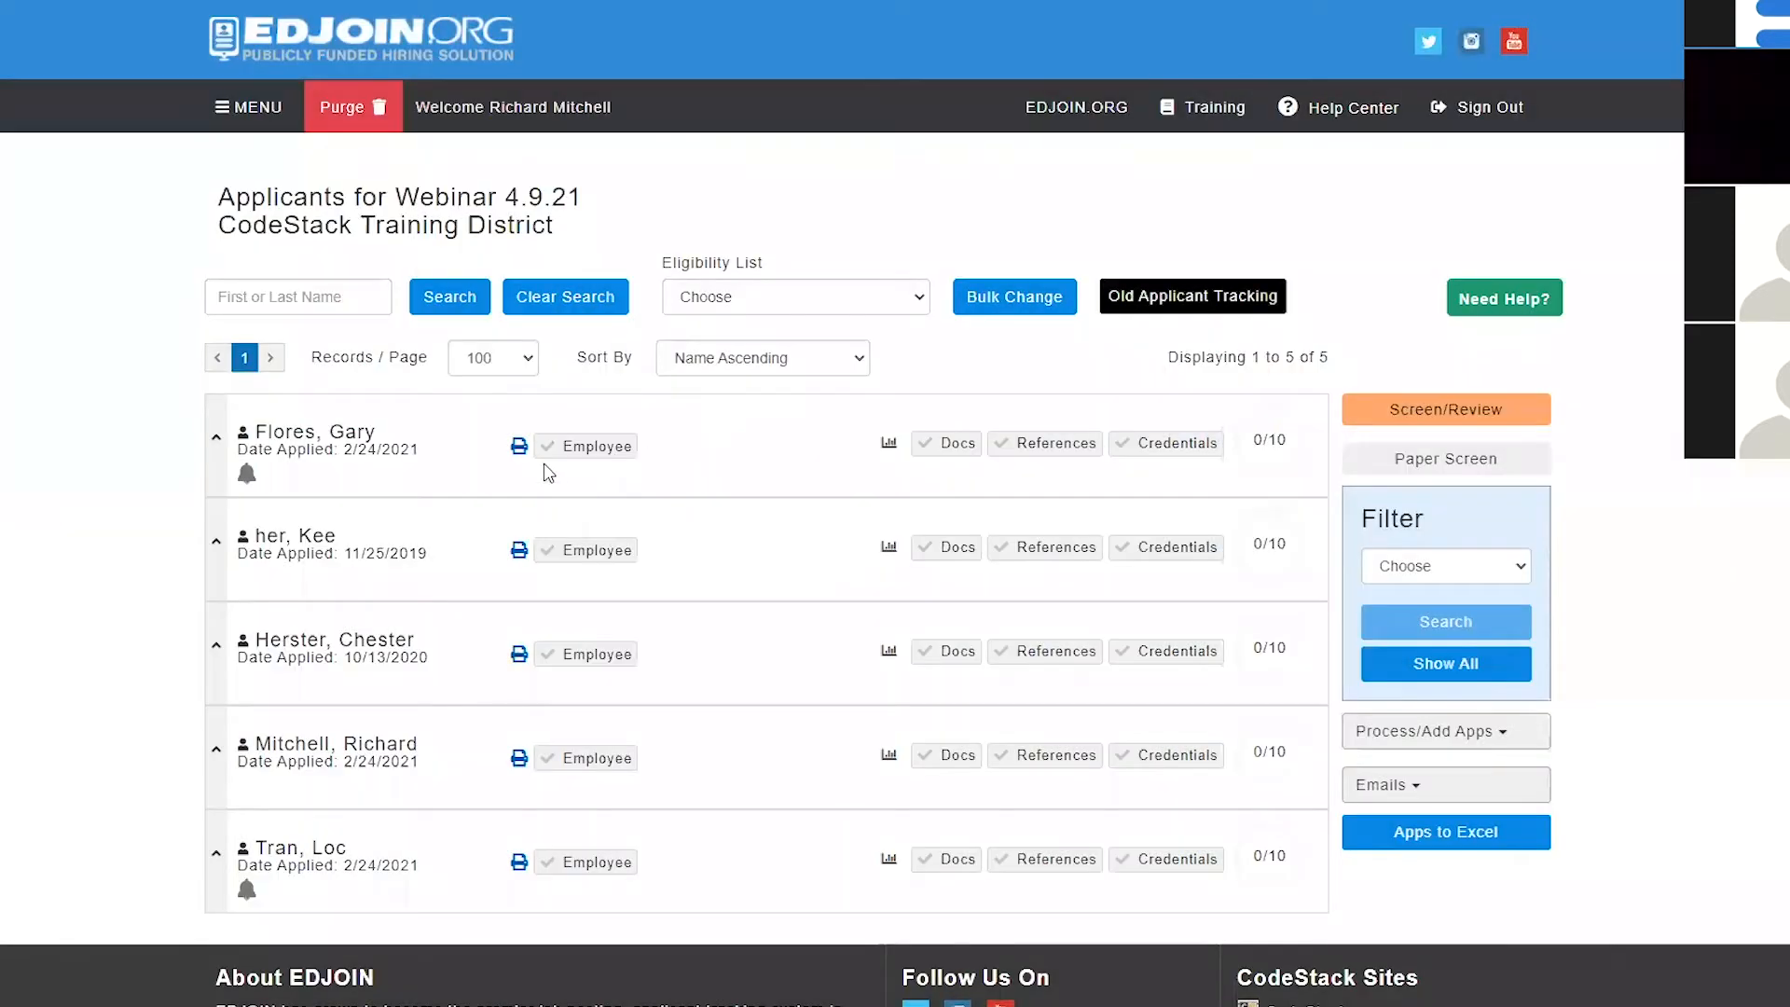
- Add the comment "yes, i know him" to the third applicant's Employee Status and set Is Employee to Yes
left_click(593, 656)
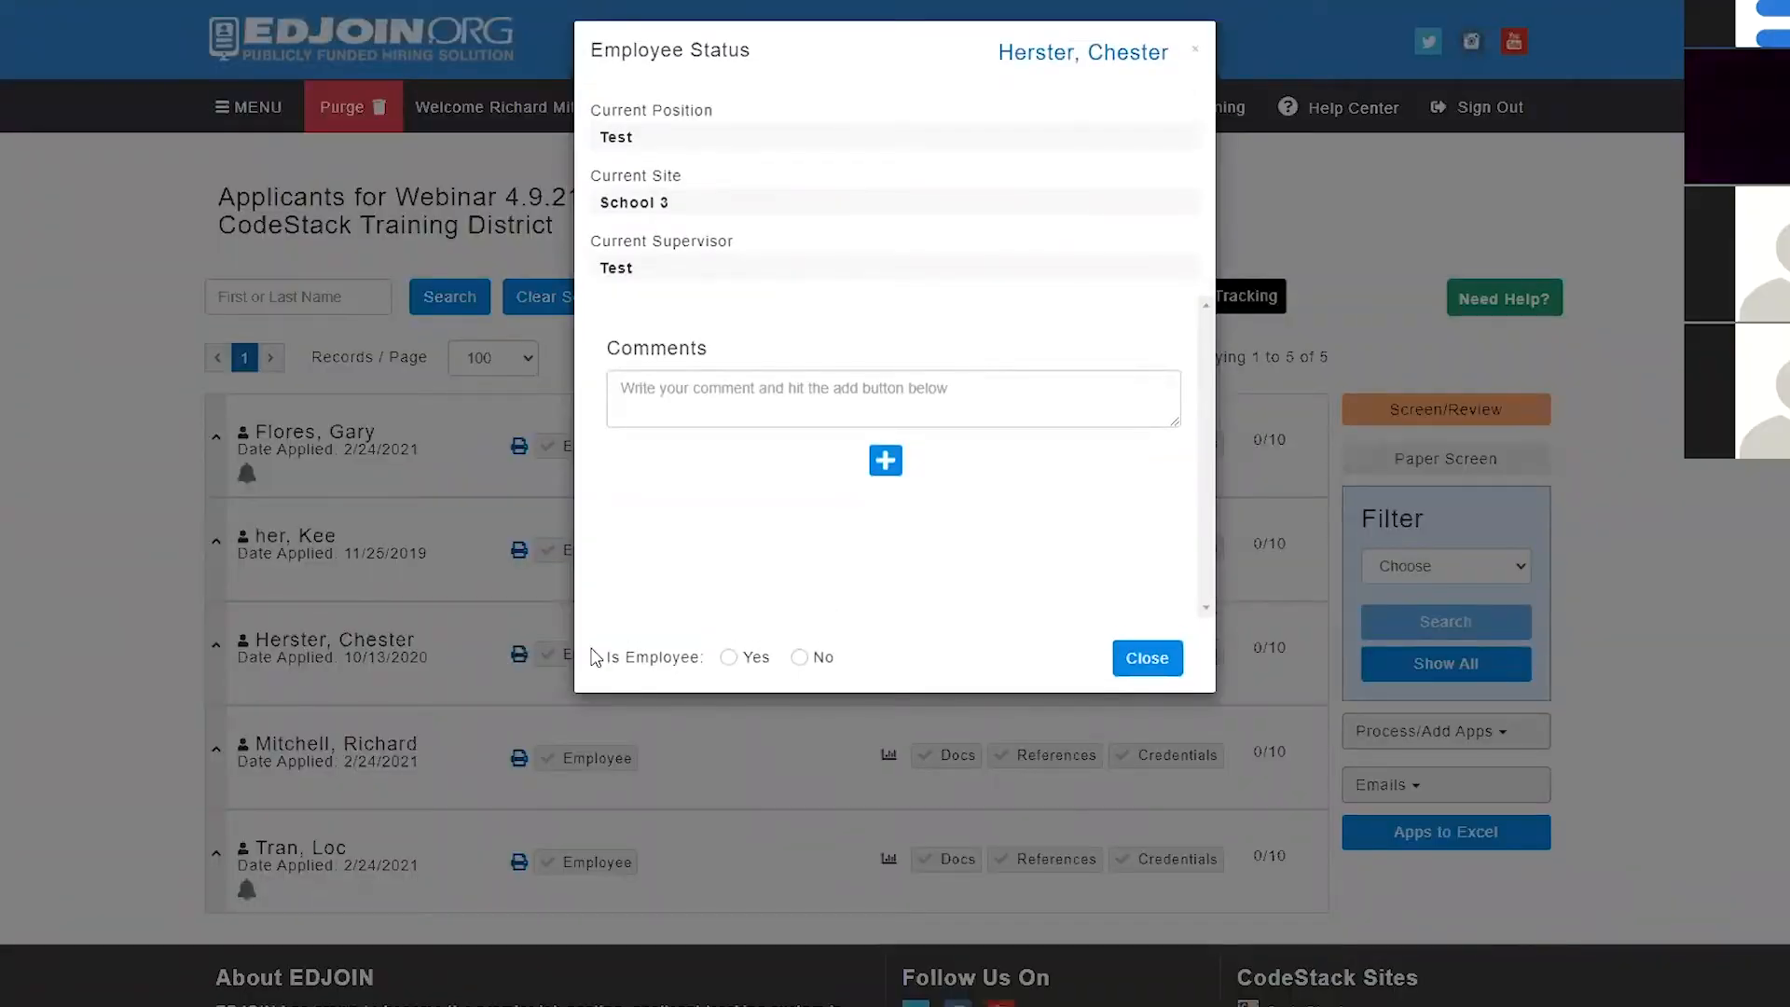
left_click(687, 385)
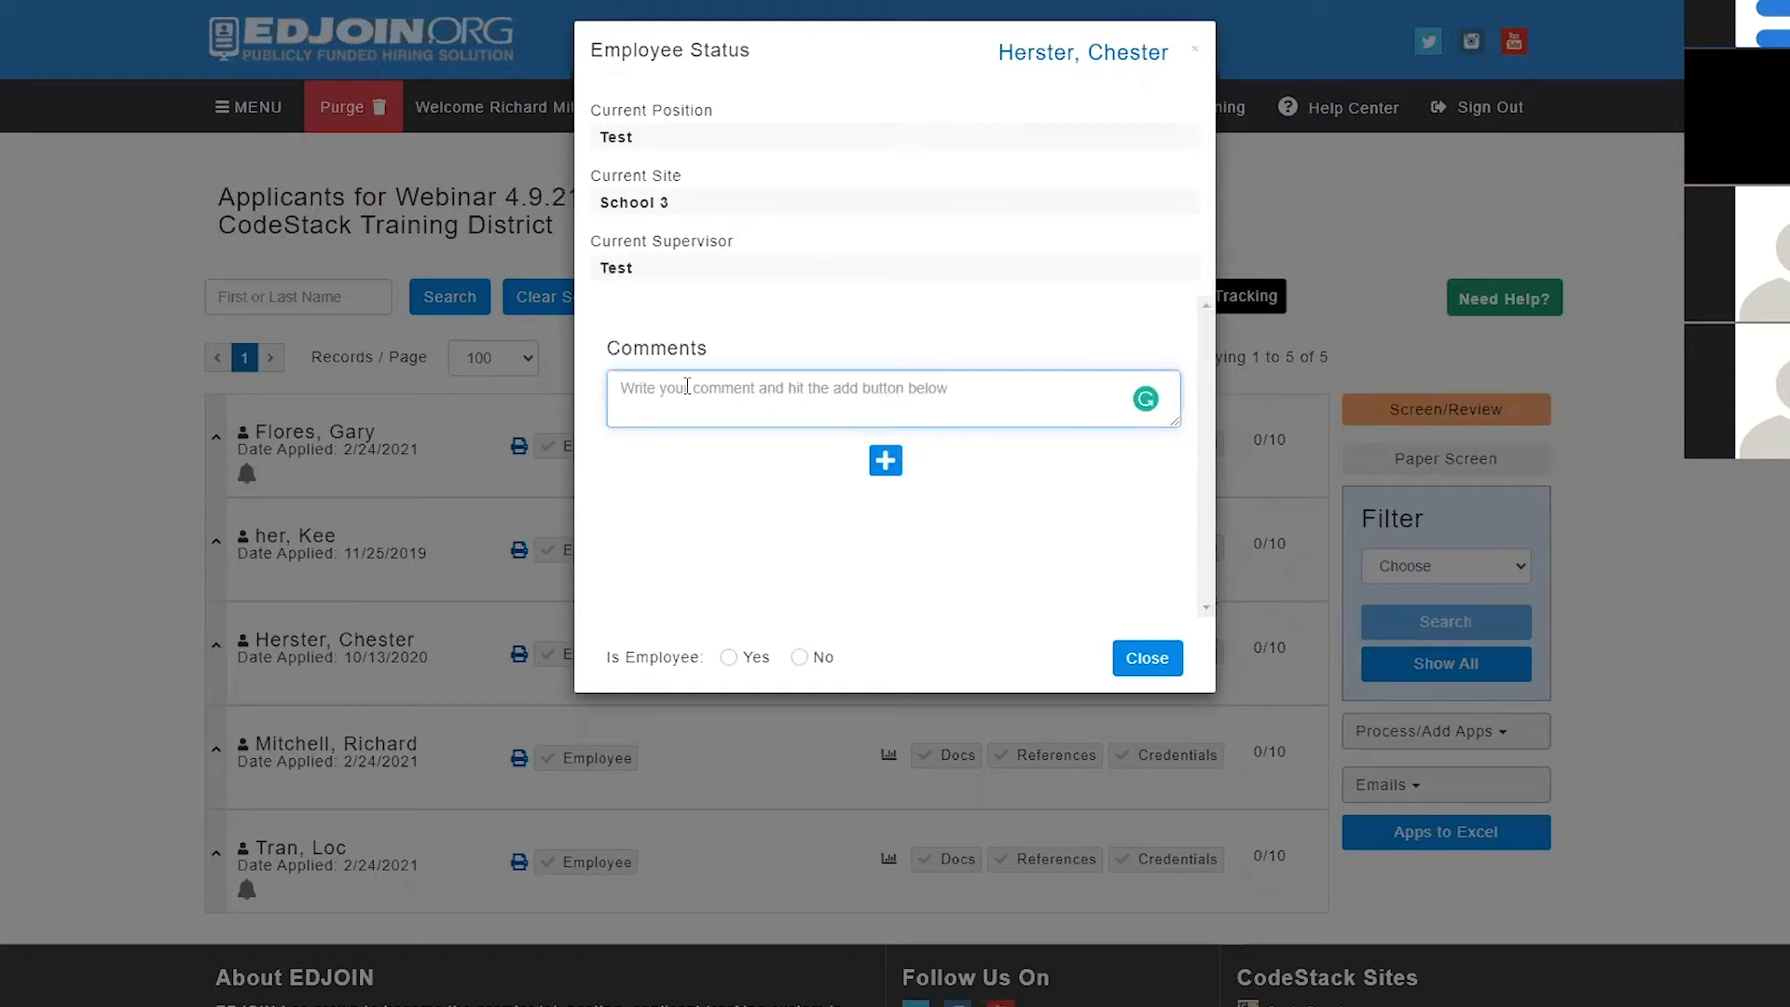
type("yes, i know him")
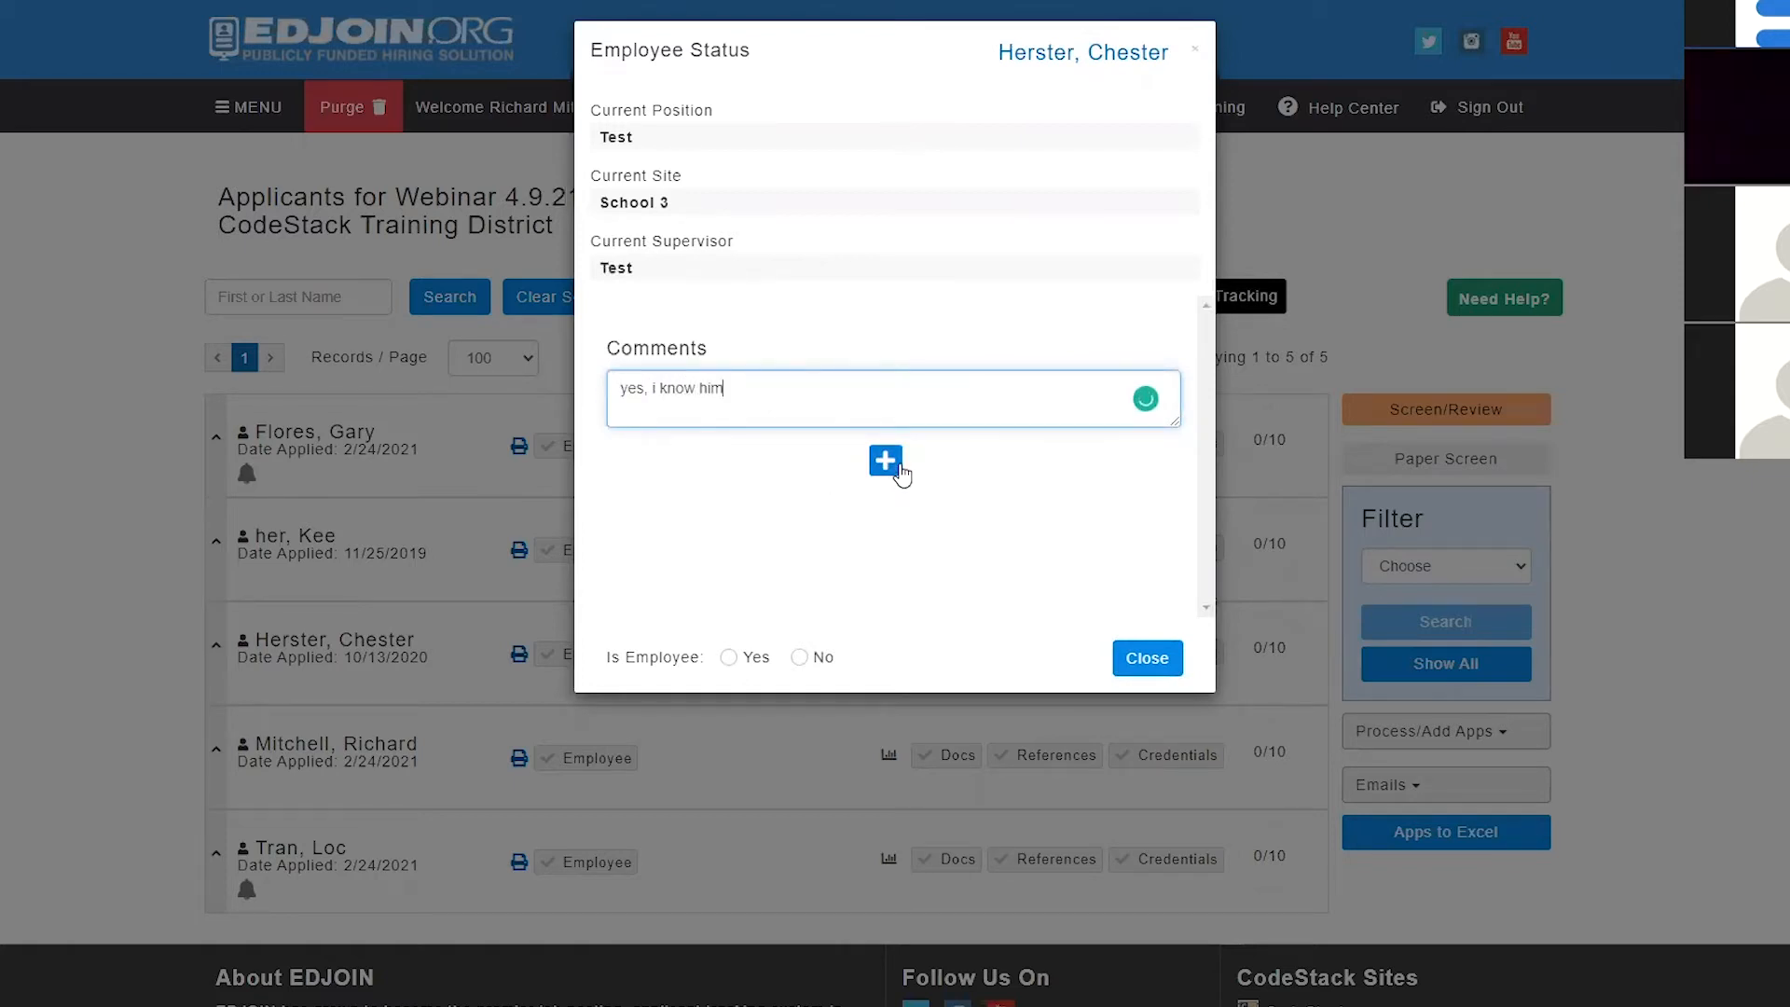
left_click(899, 472)
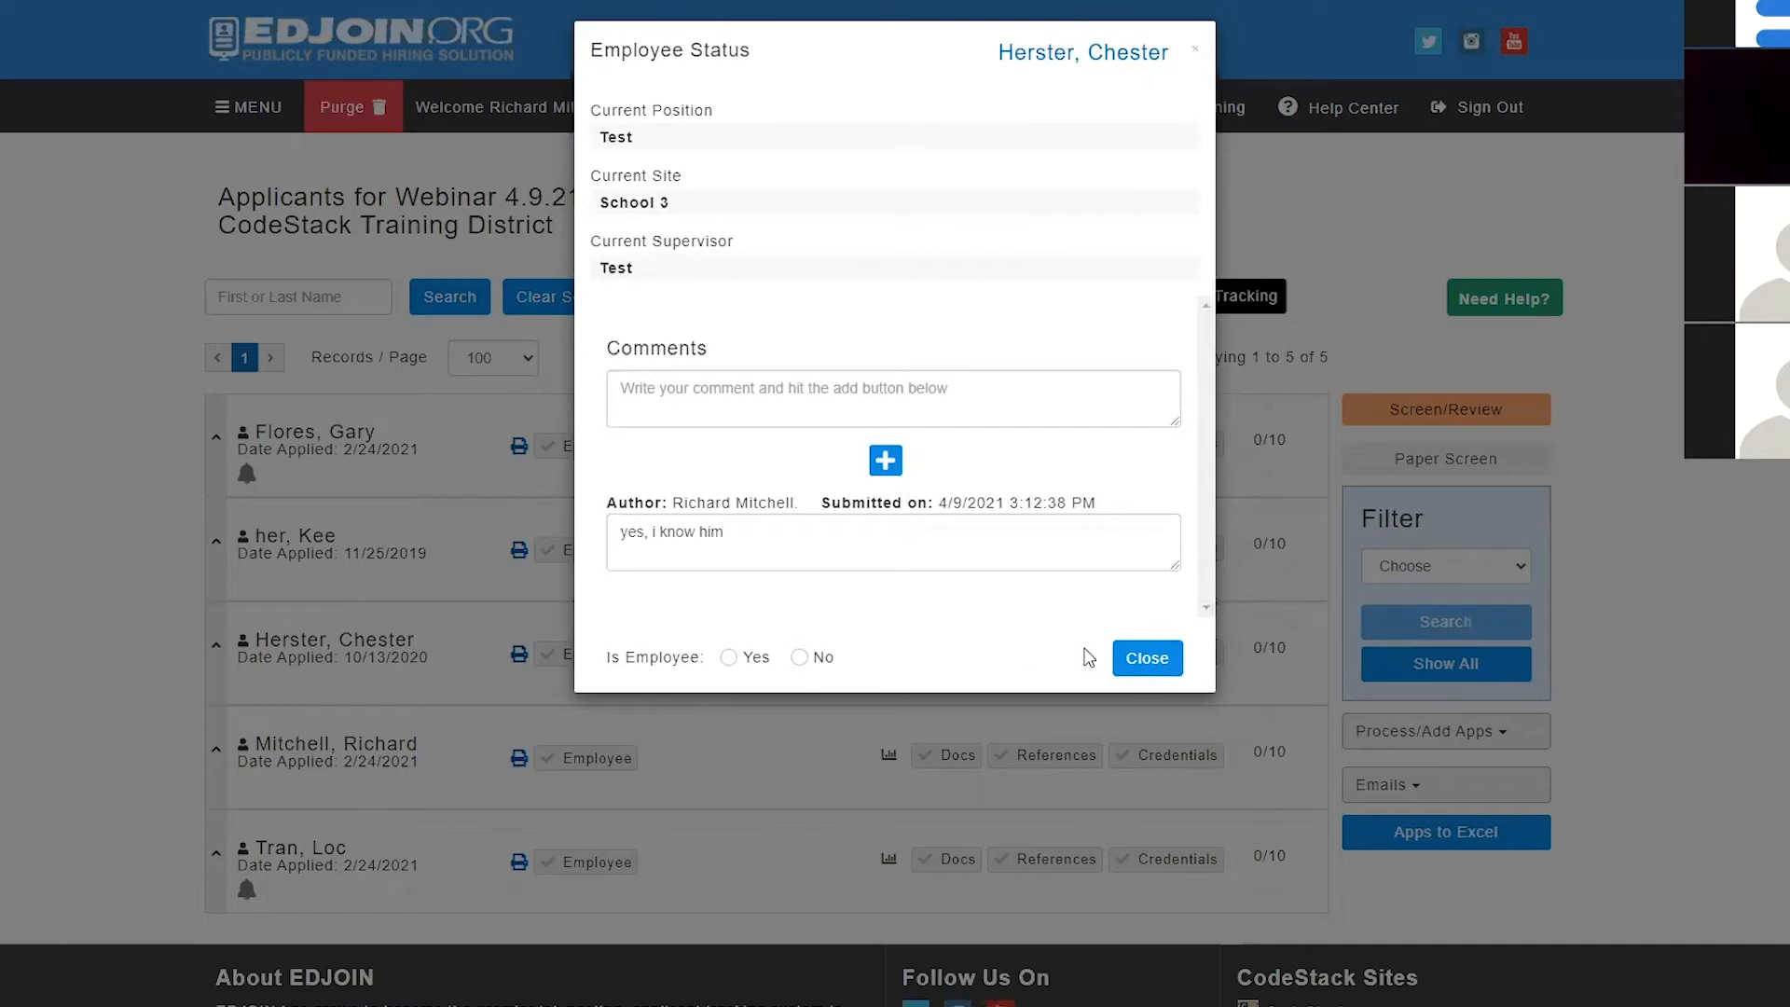
left_click(729, 658)
left_click(1271, 645)
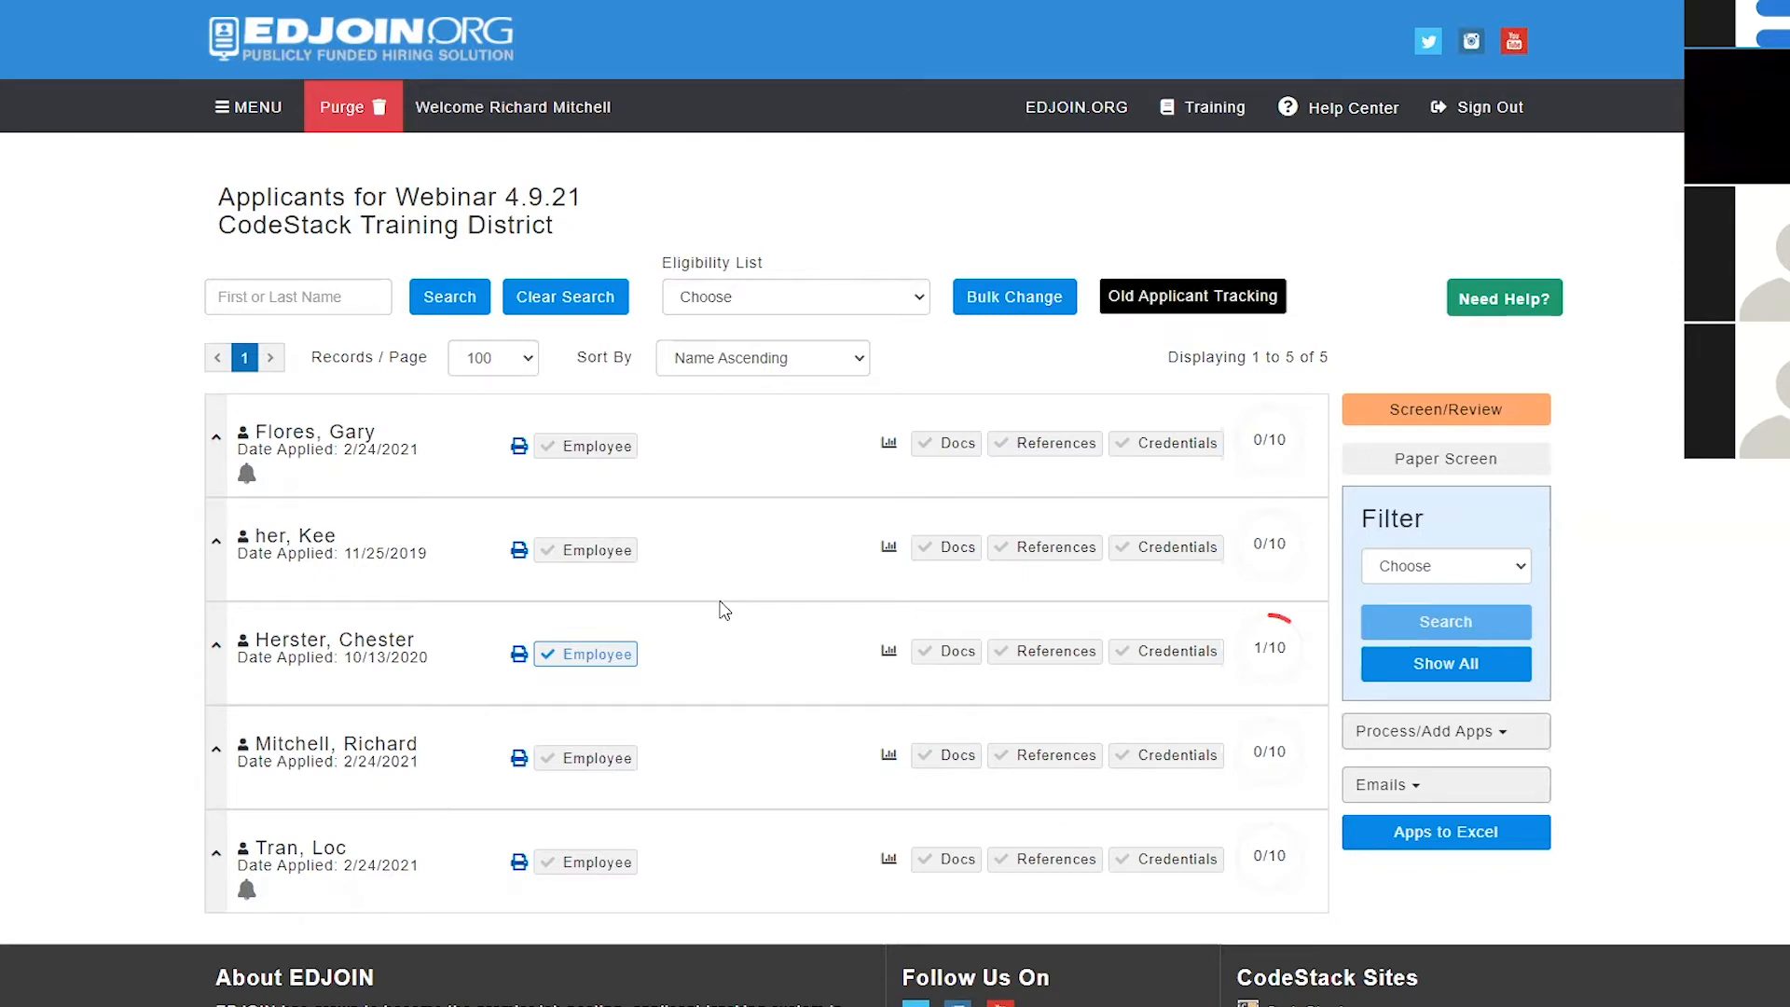
- Open the third applicant's attachments, check the Certification attachment's added date, and preview its PDF before returning to the attachment list
left_click(938, 663)
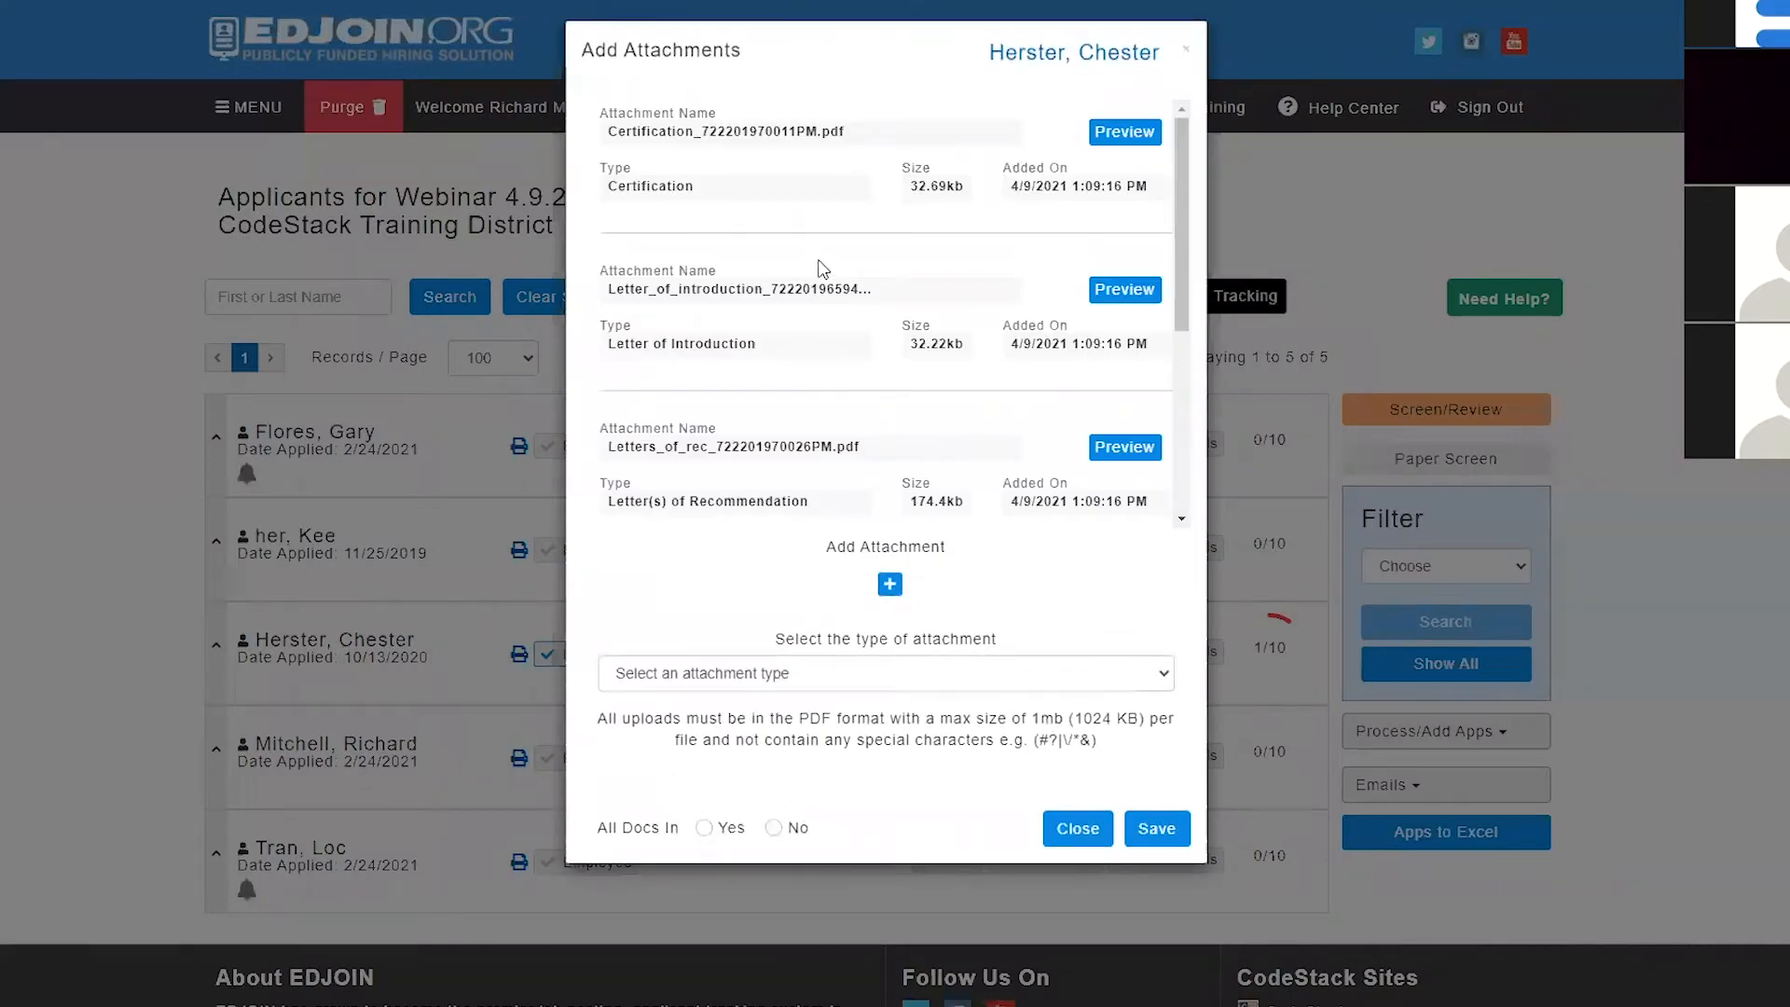
triple_click(1024, 189)
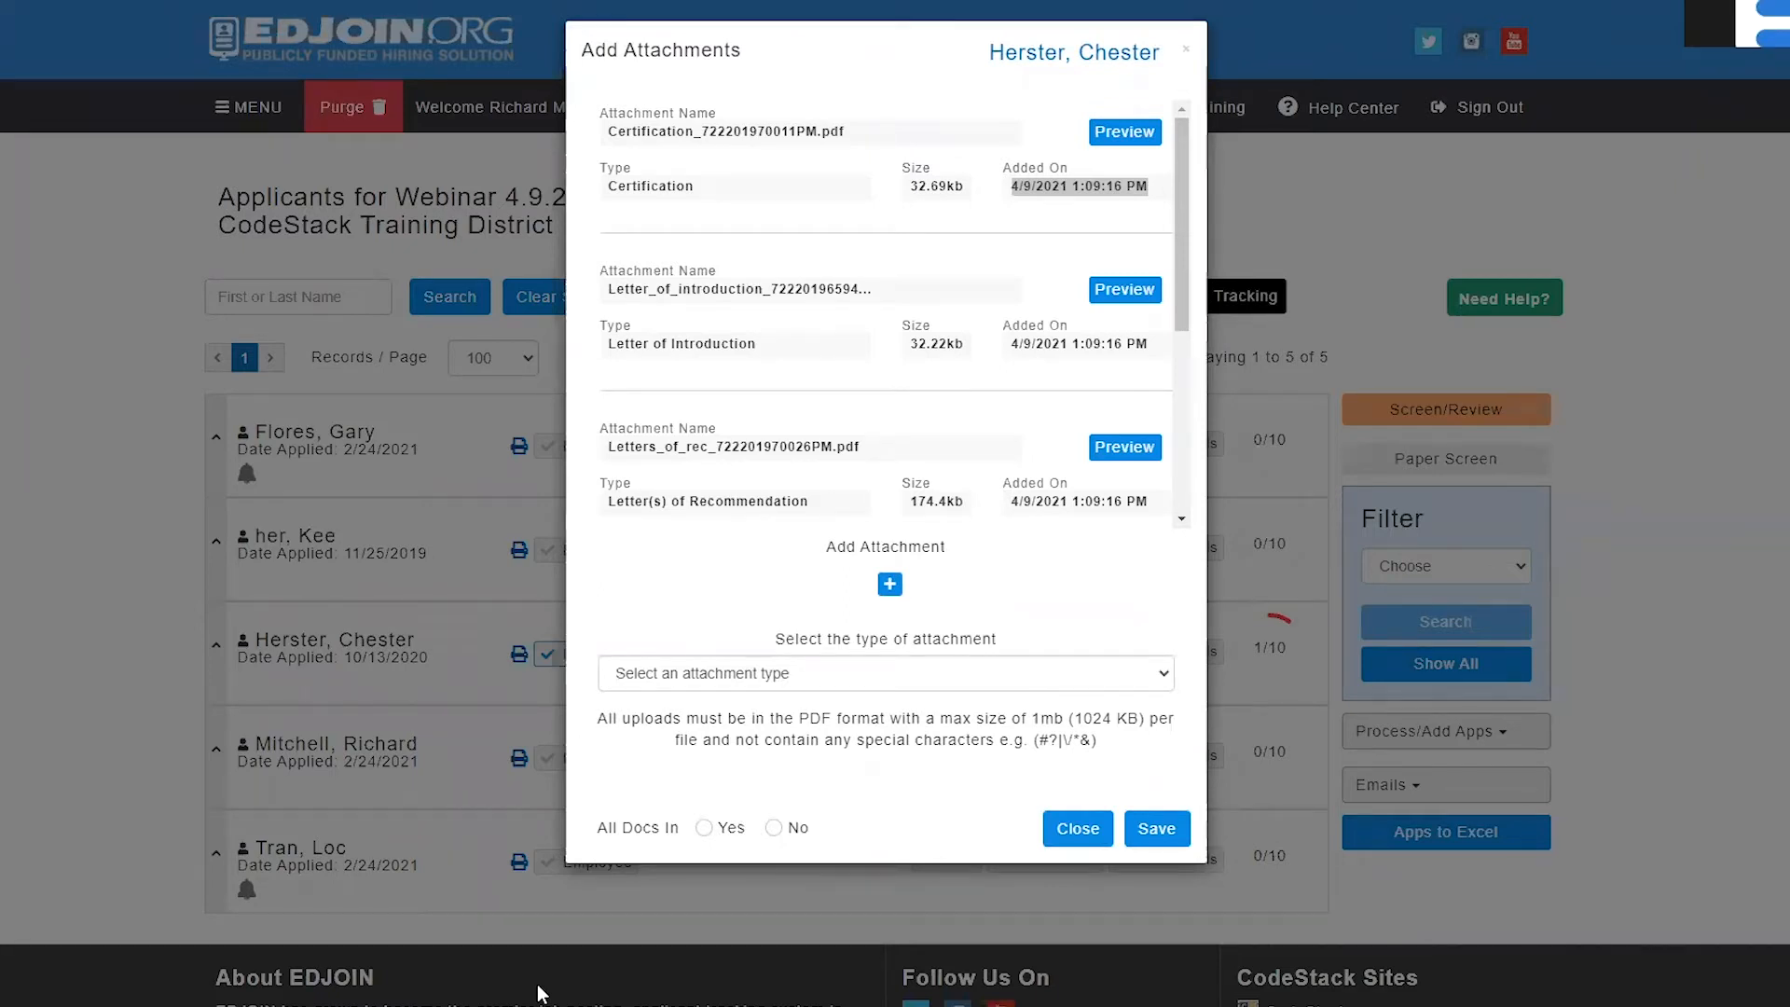
left_click(969, 252)
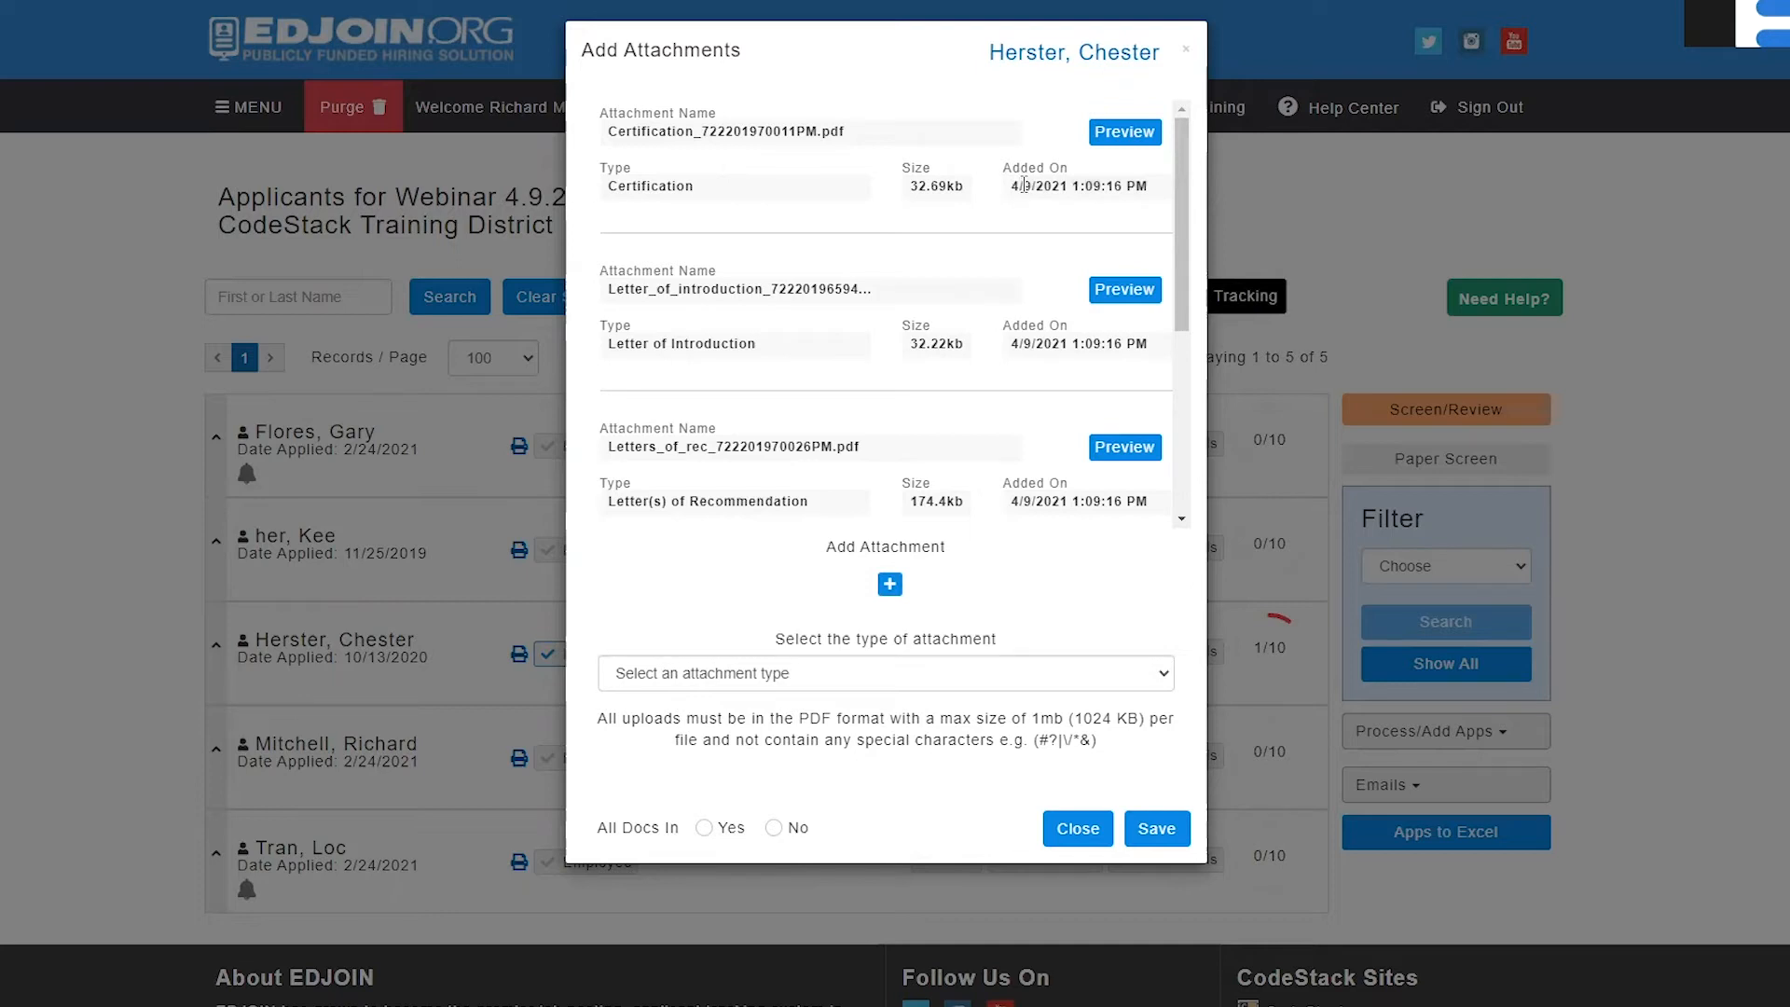
left_click(1097, 136)
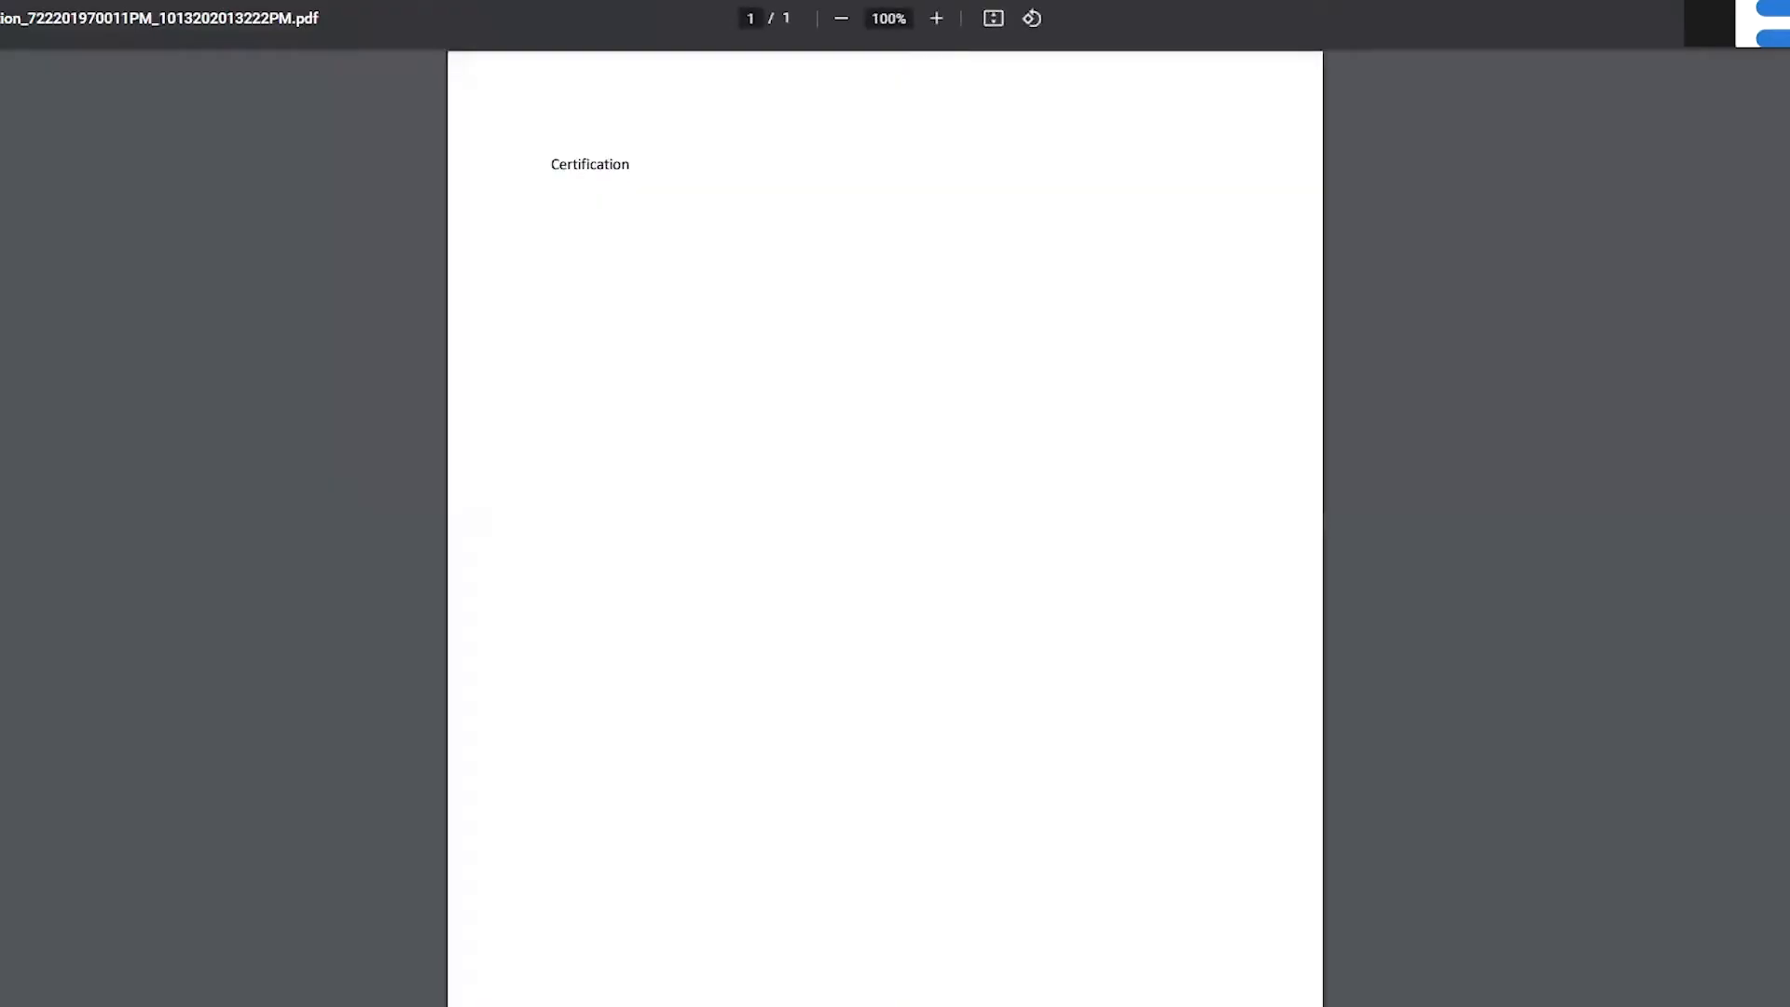
key("ctrl+w")
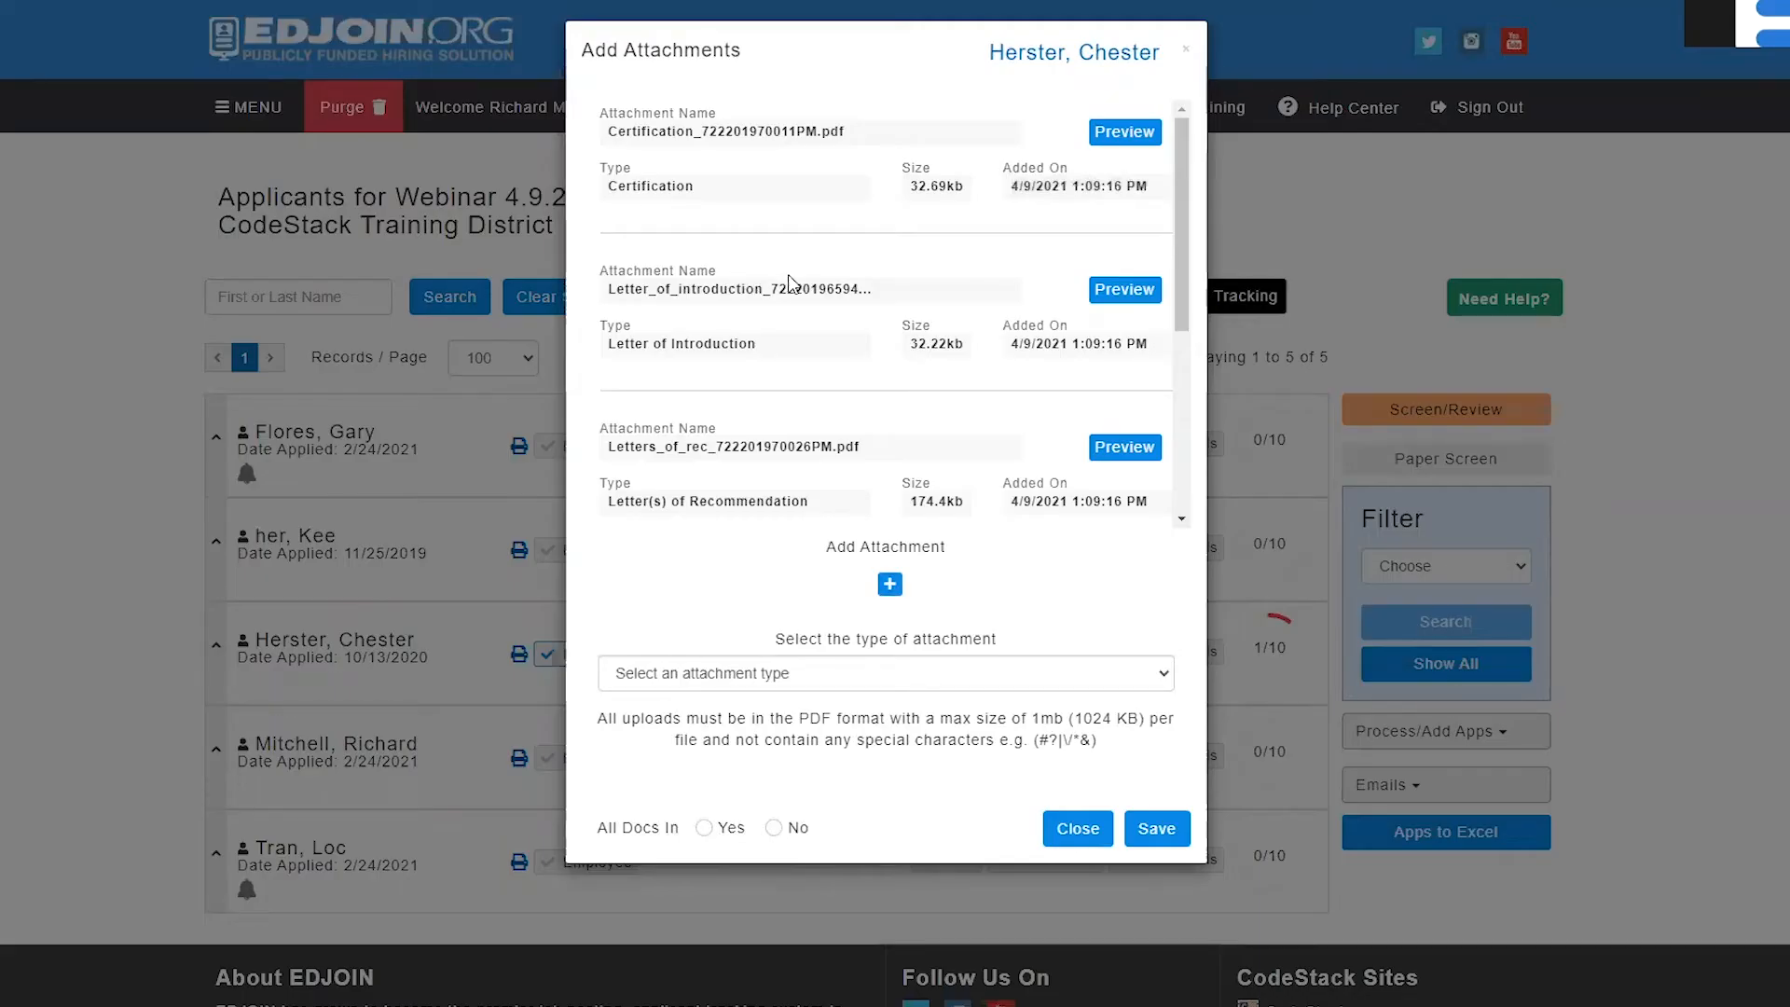
- Check the option to upload an attachment for the third applicant without choosing a file, and set All Docs In to Yes
scroll(823, 378, "down", 4)
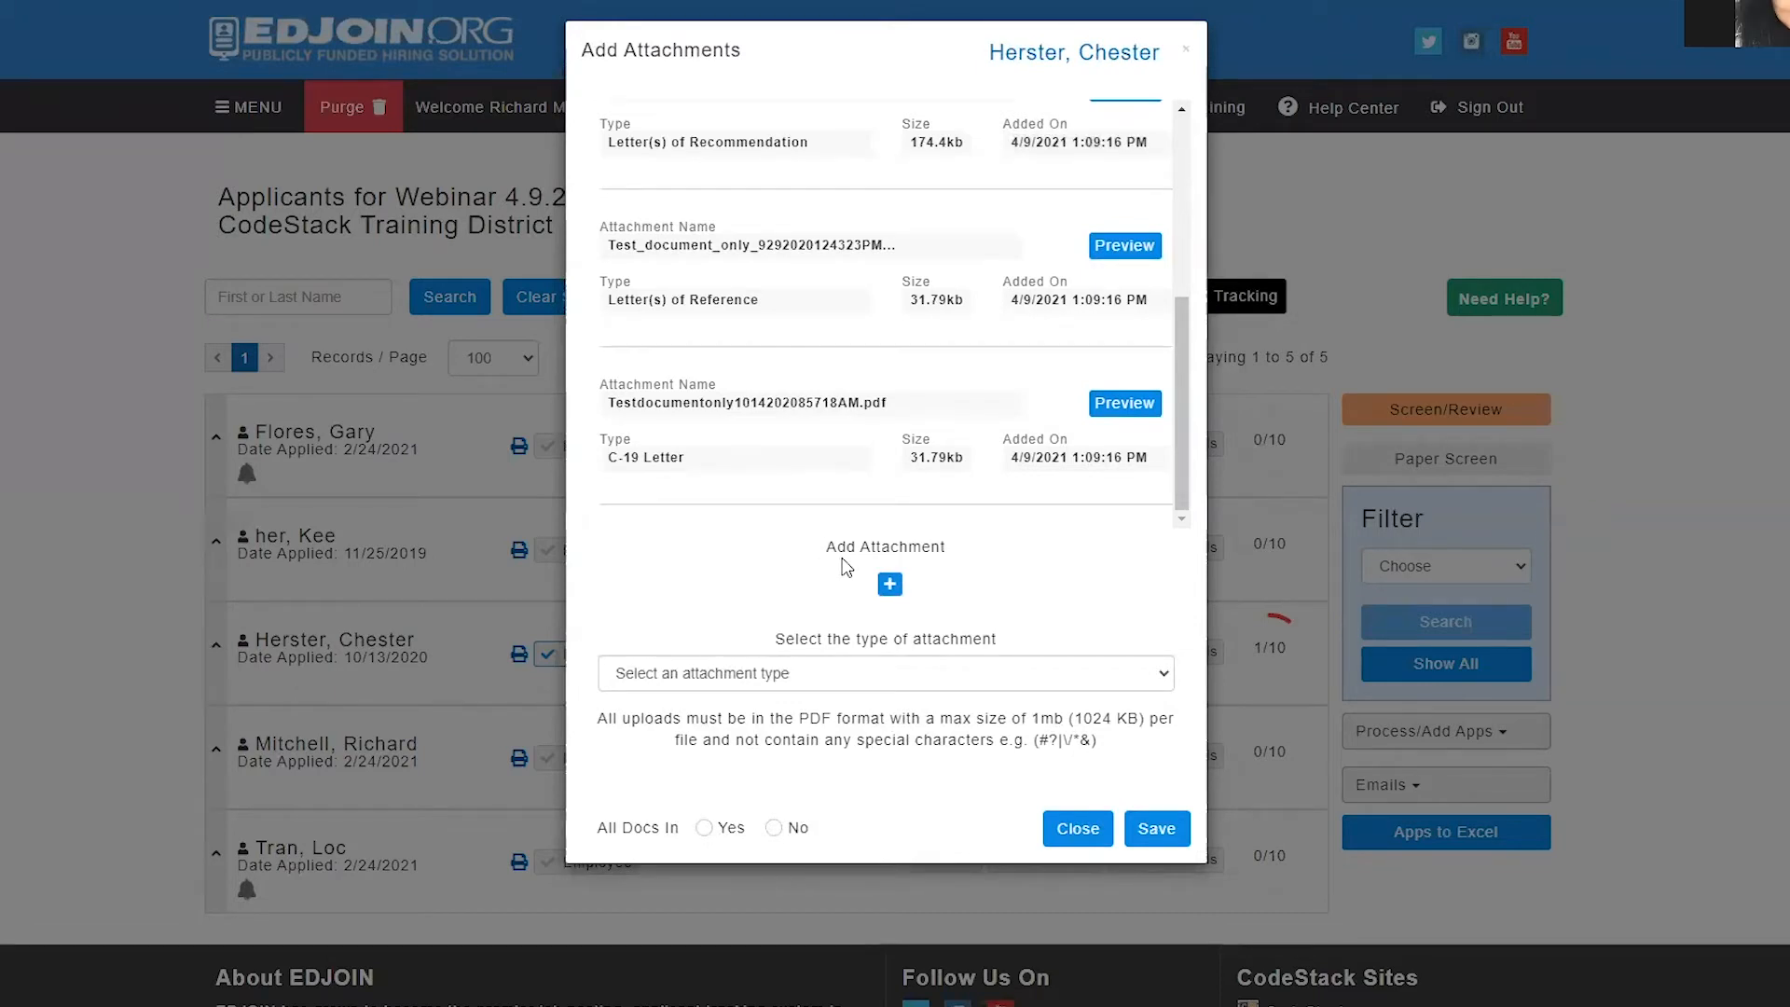
left_click(889, 585)
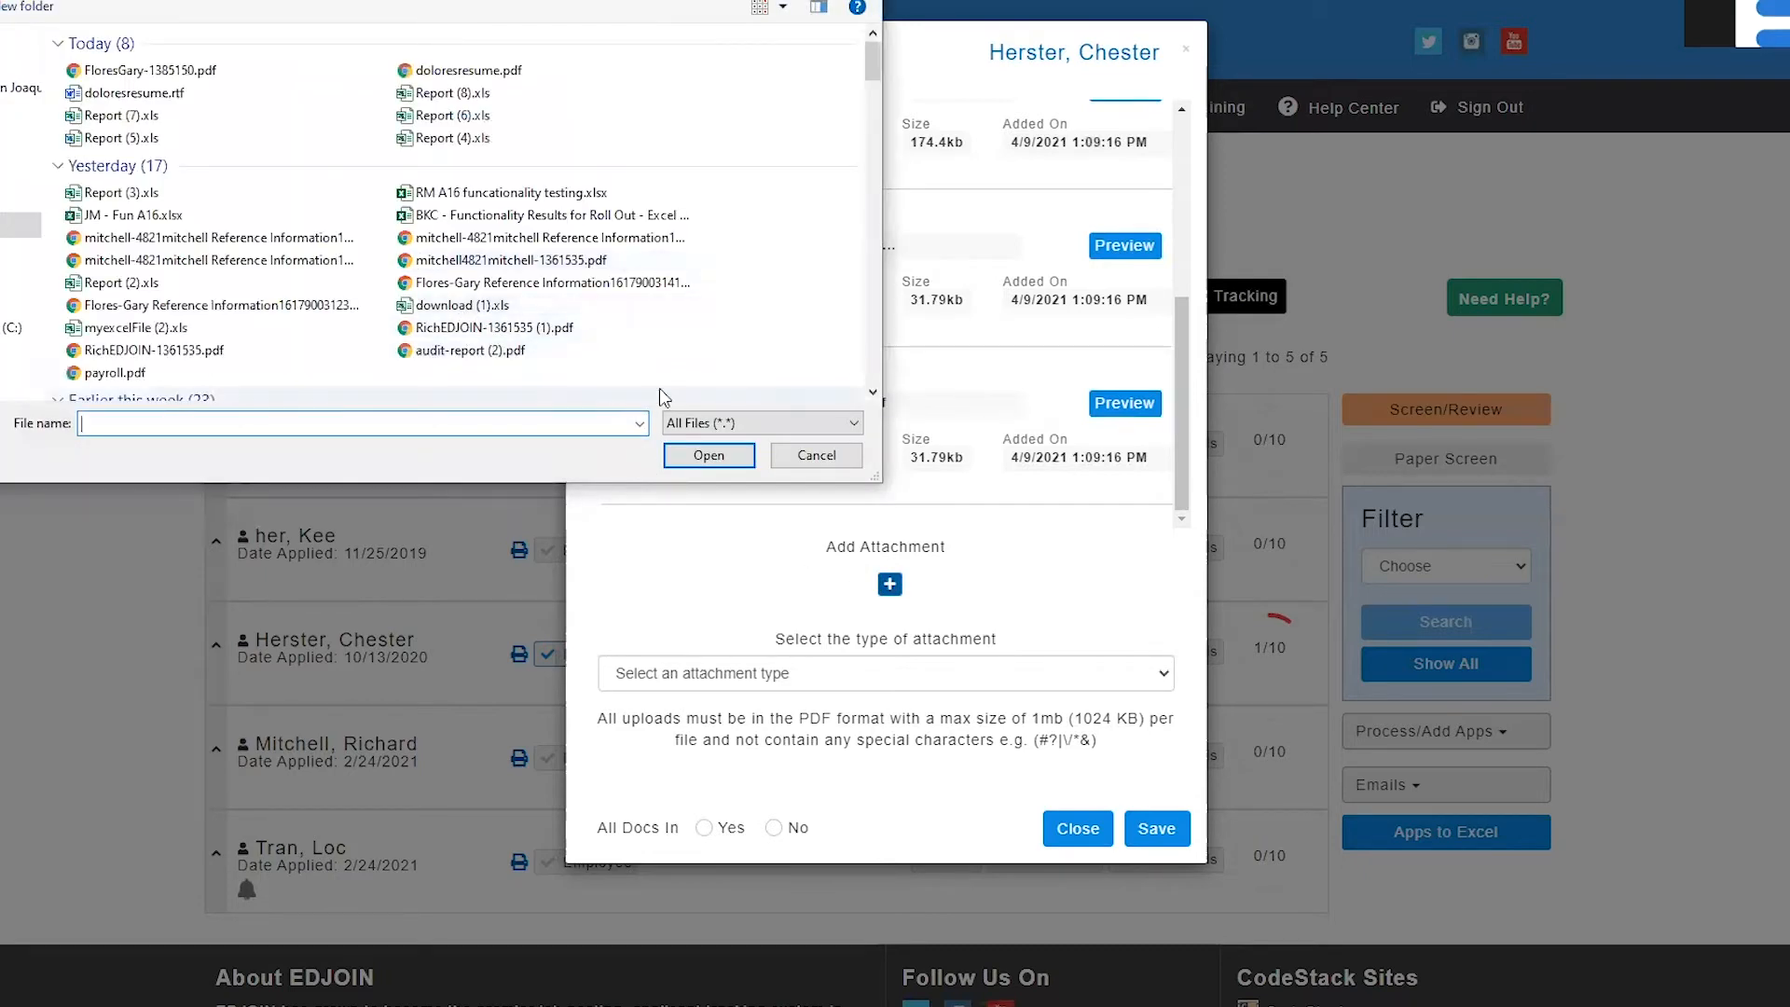
left_click(811, 457)
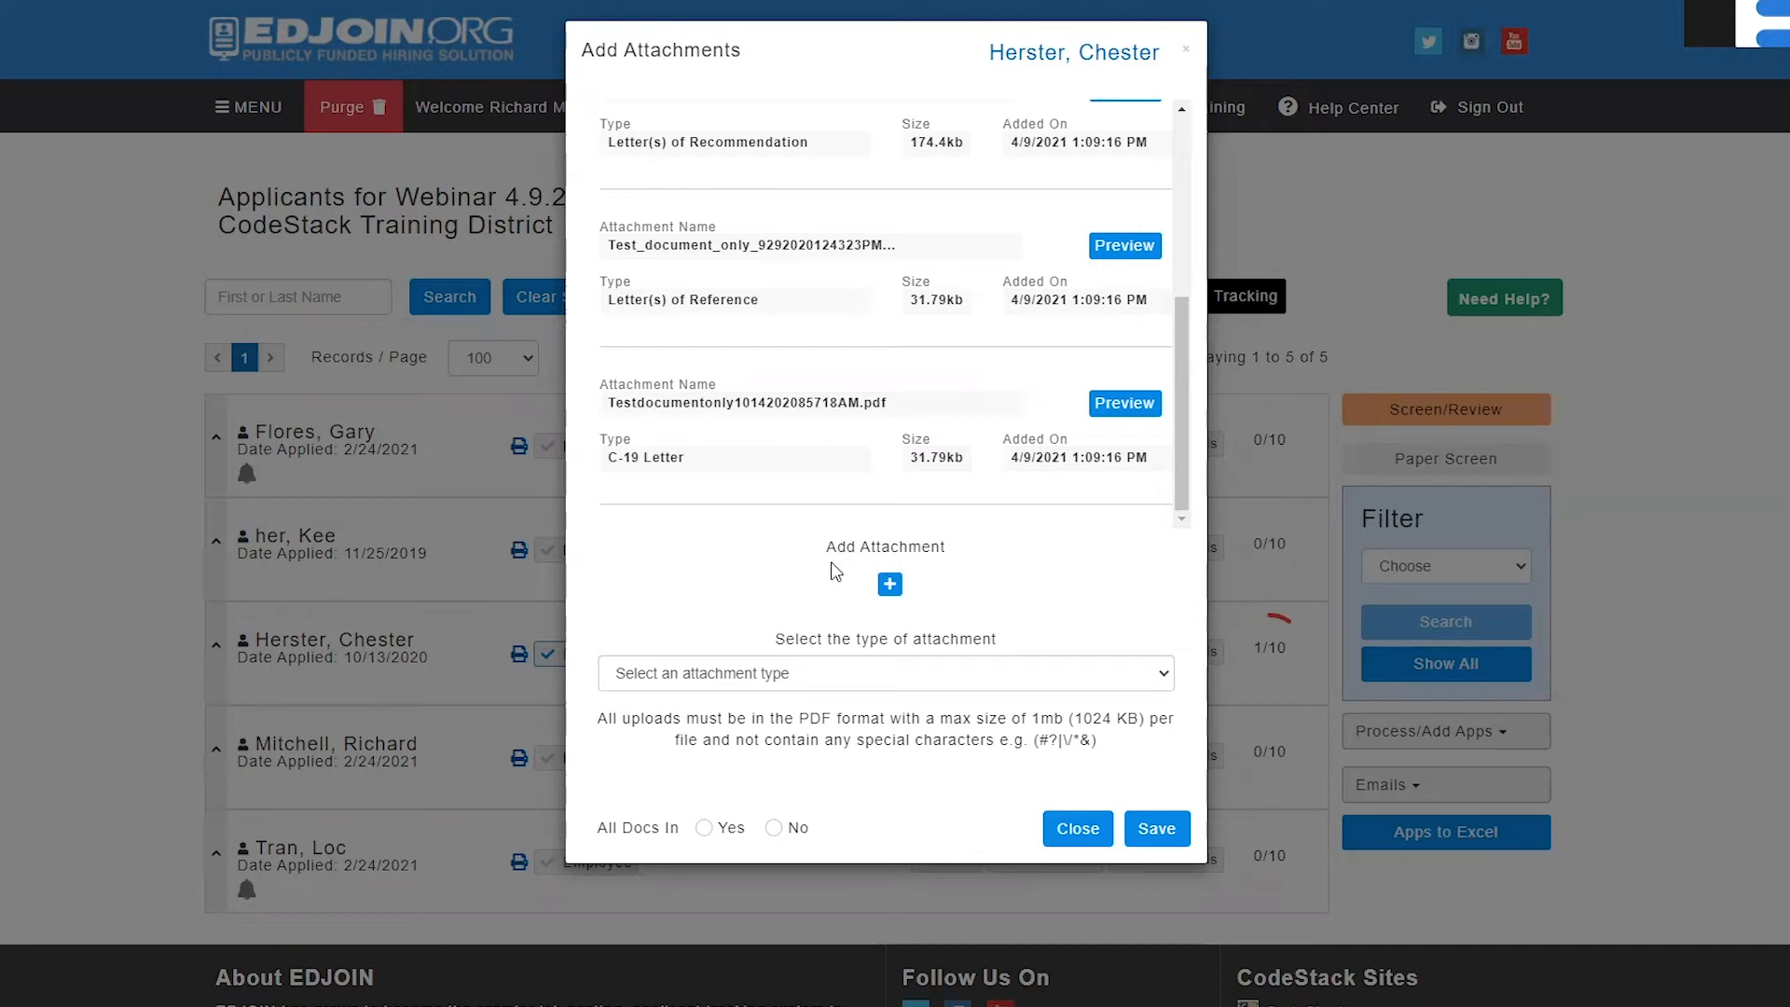
left_click(705, 828)
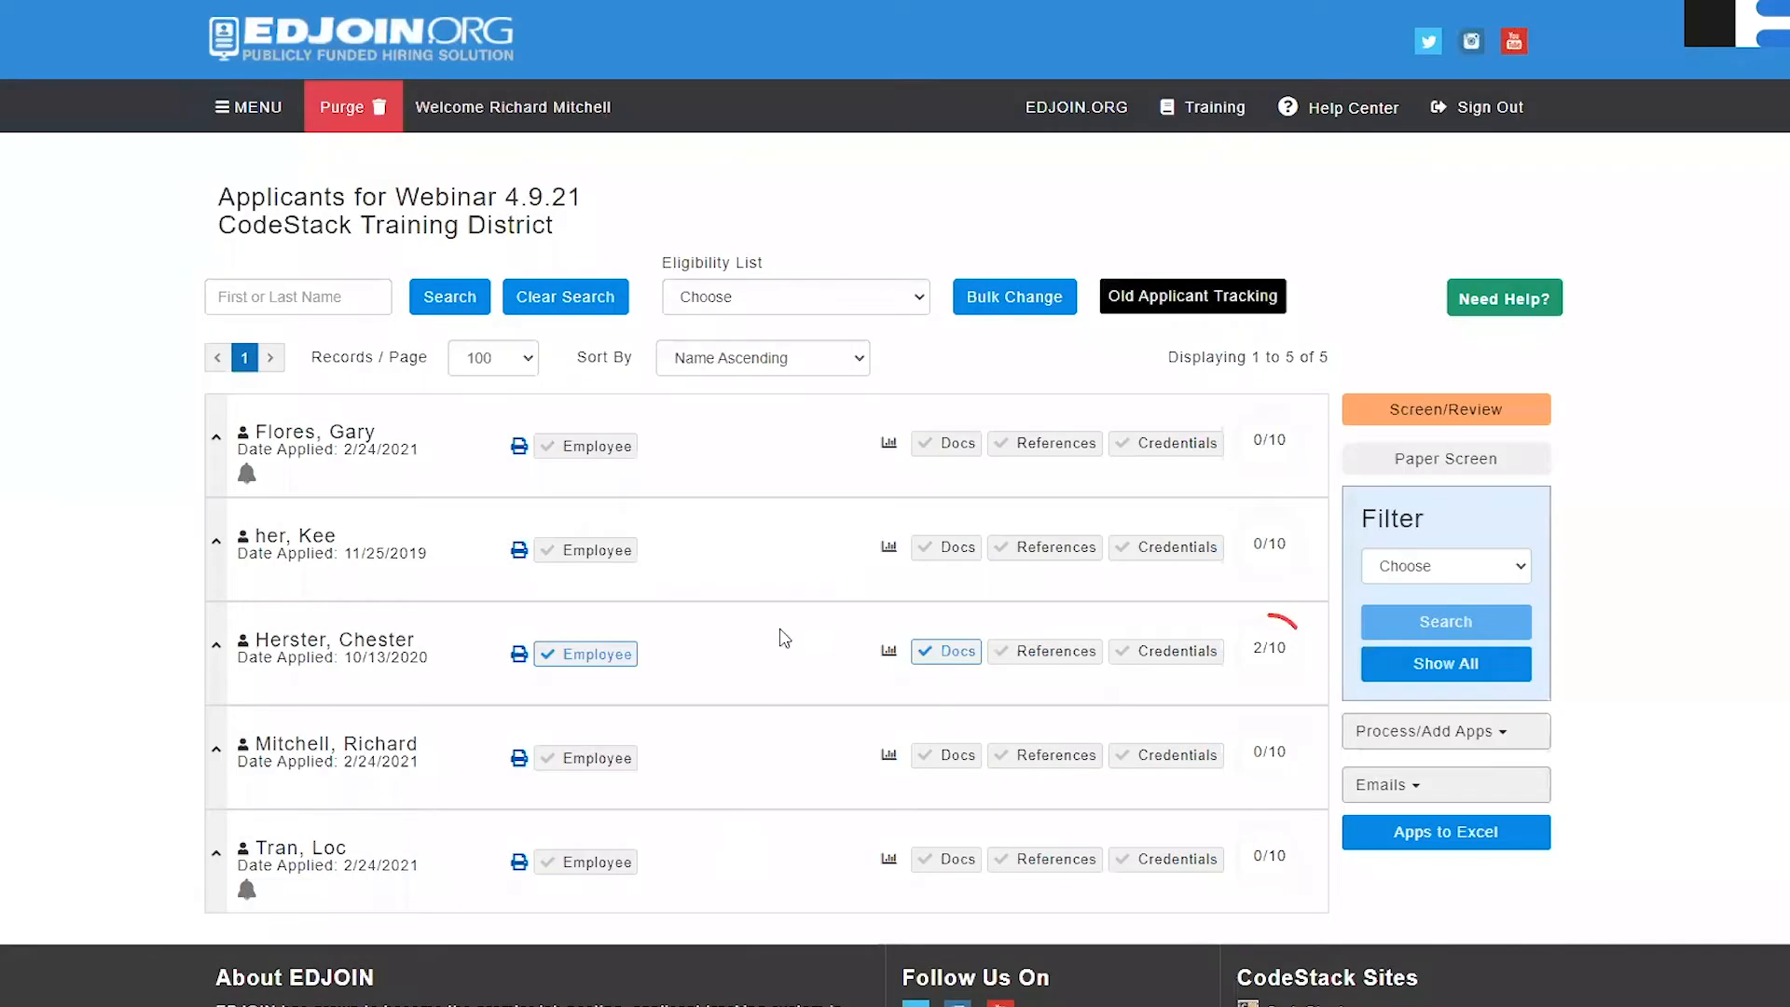
left_click(1263, 644)
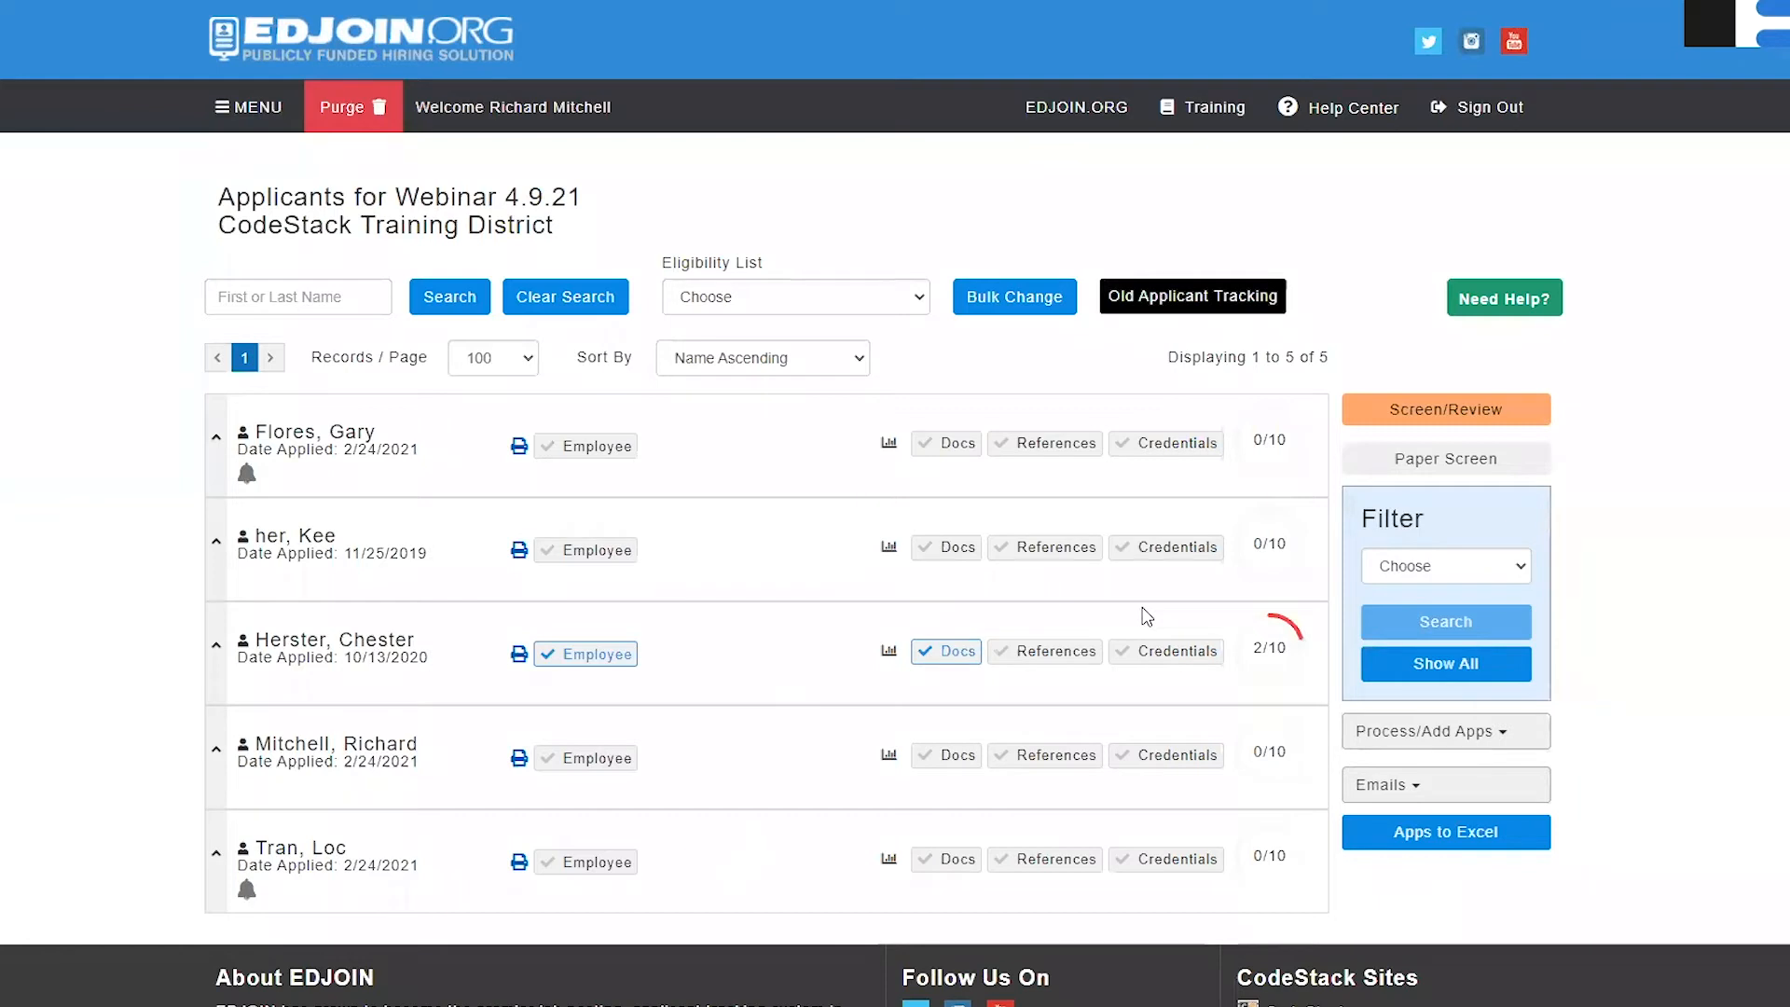
- Review the third applicant's listed references and the blank Add Reference form, and close the reference check without adding one
left_click(1013, 655)
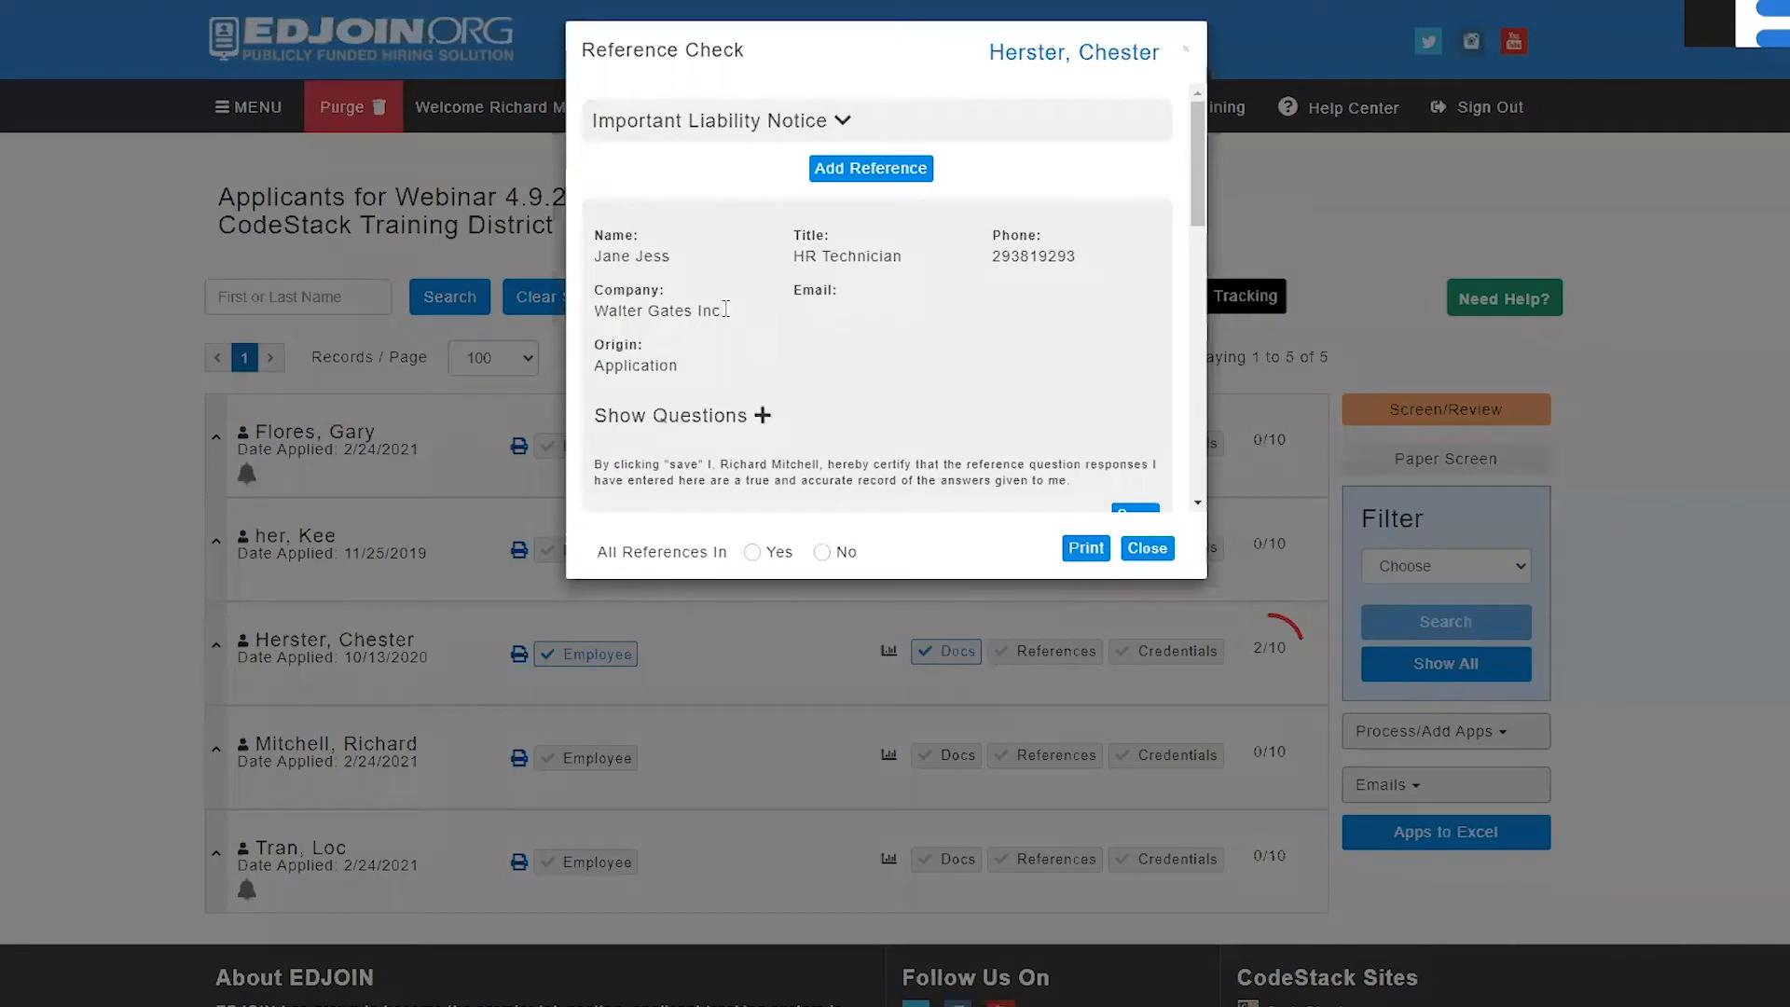
scroll(720, 317, "down", 3)
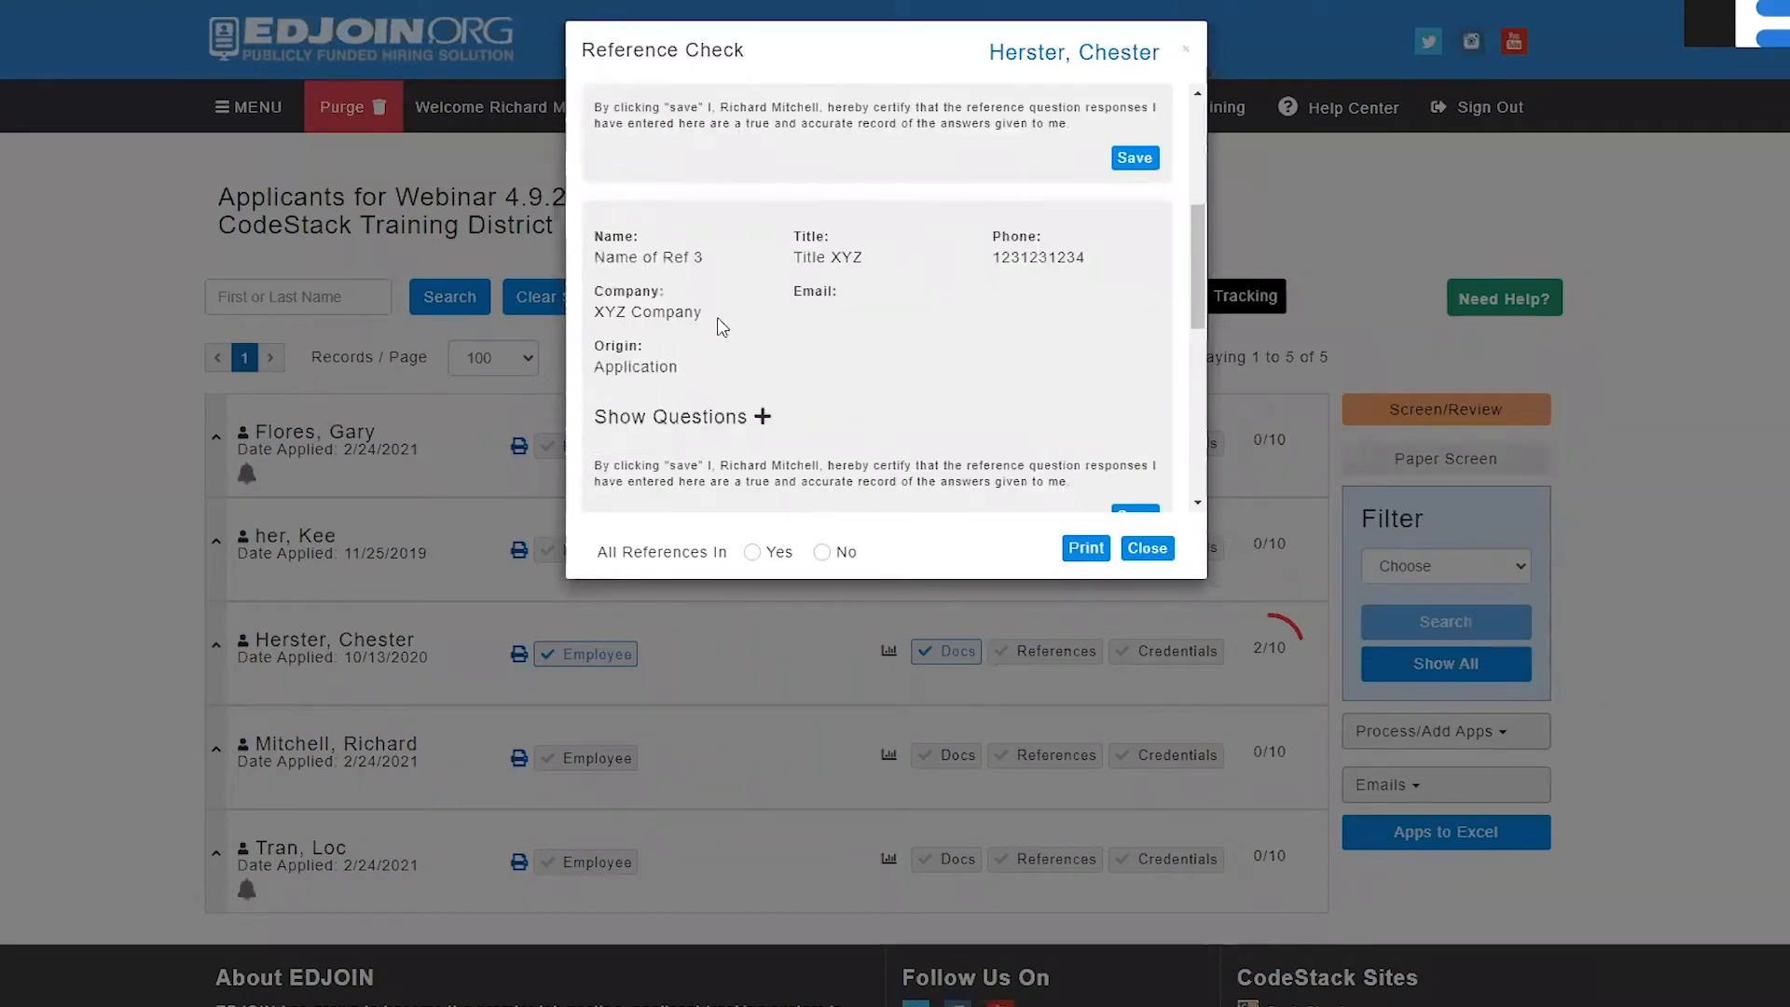
scroll(718, 316, "down", 5)
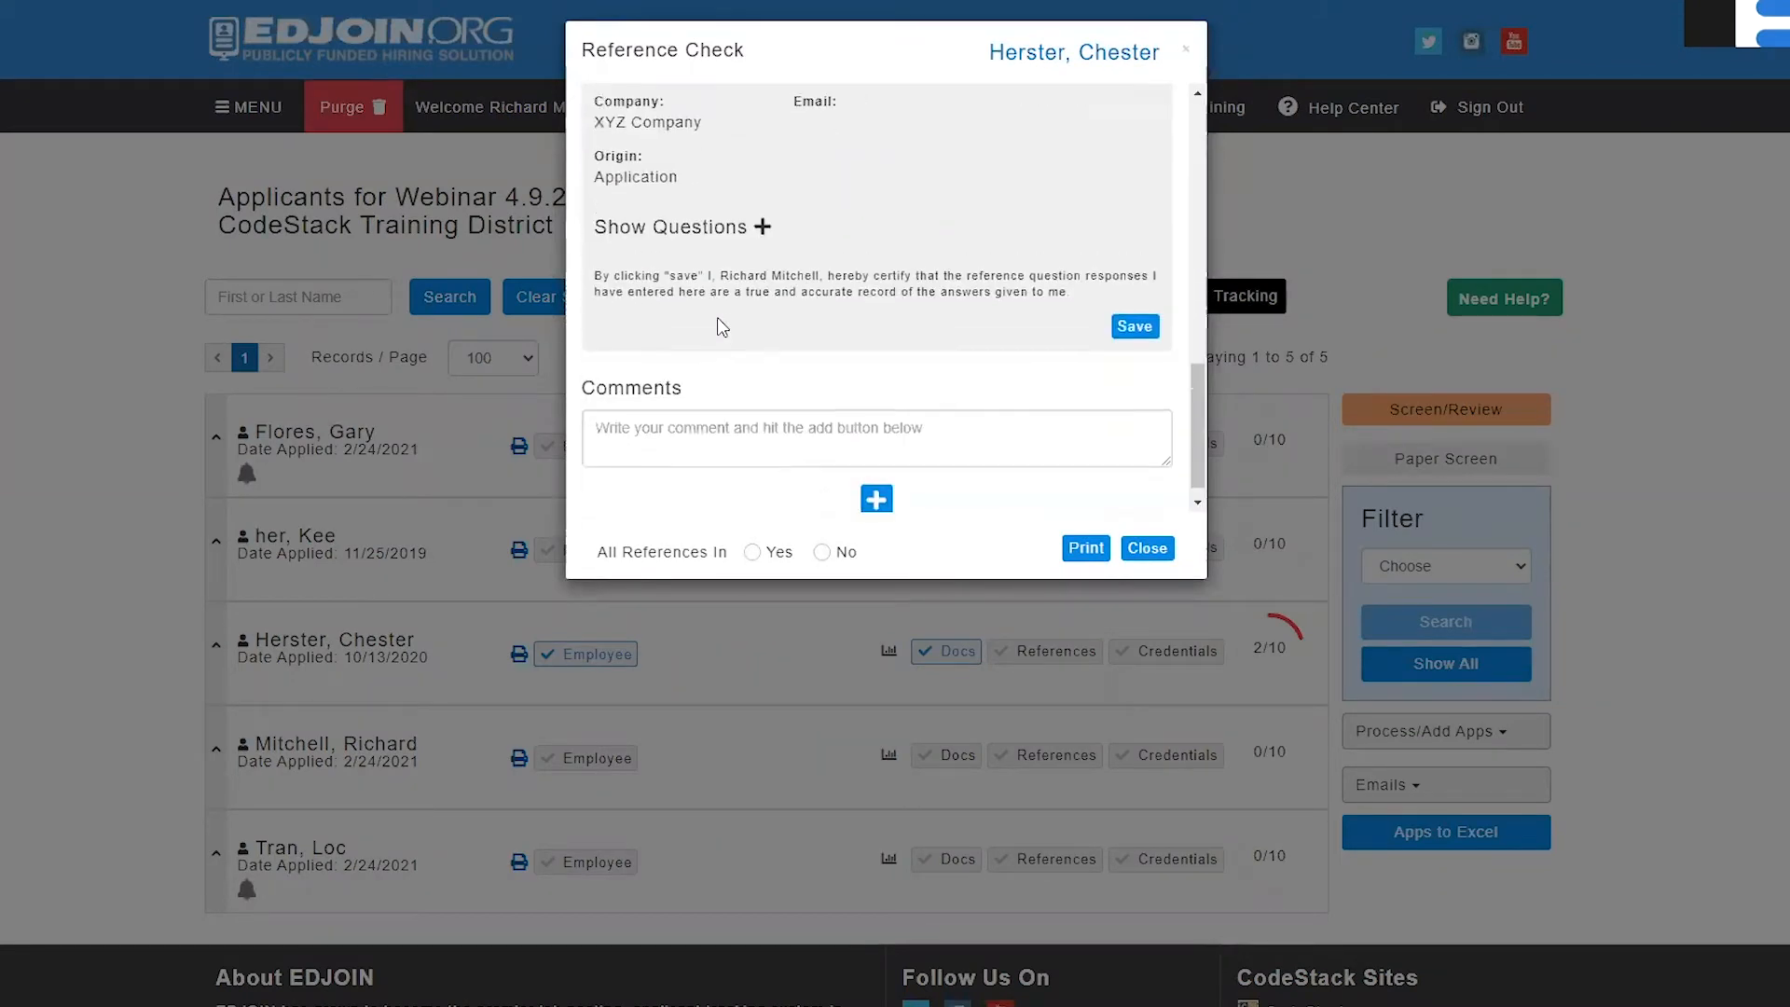
scroll(718, 322, "up", 3)
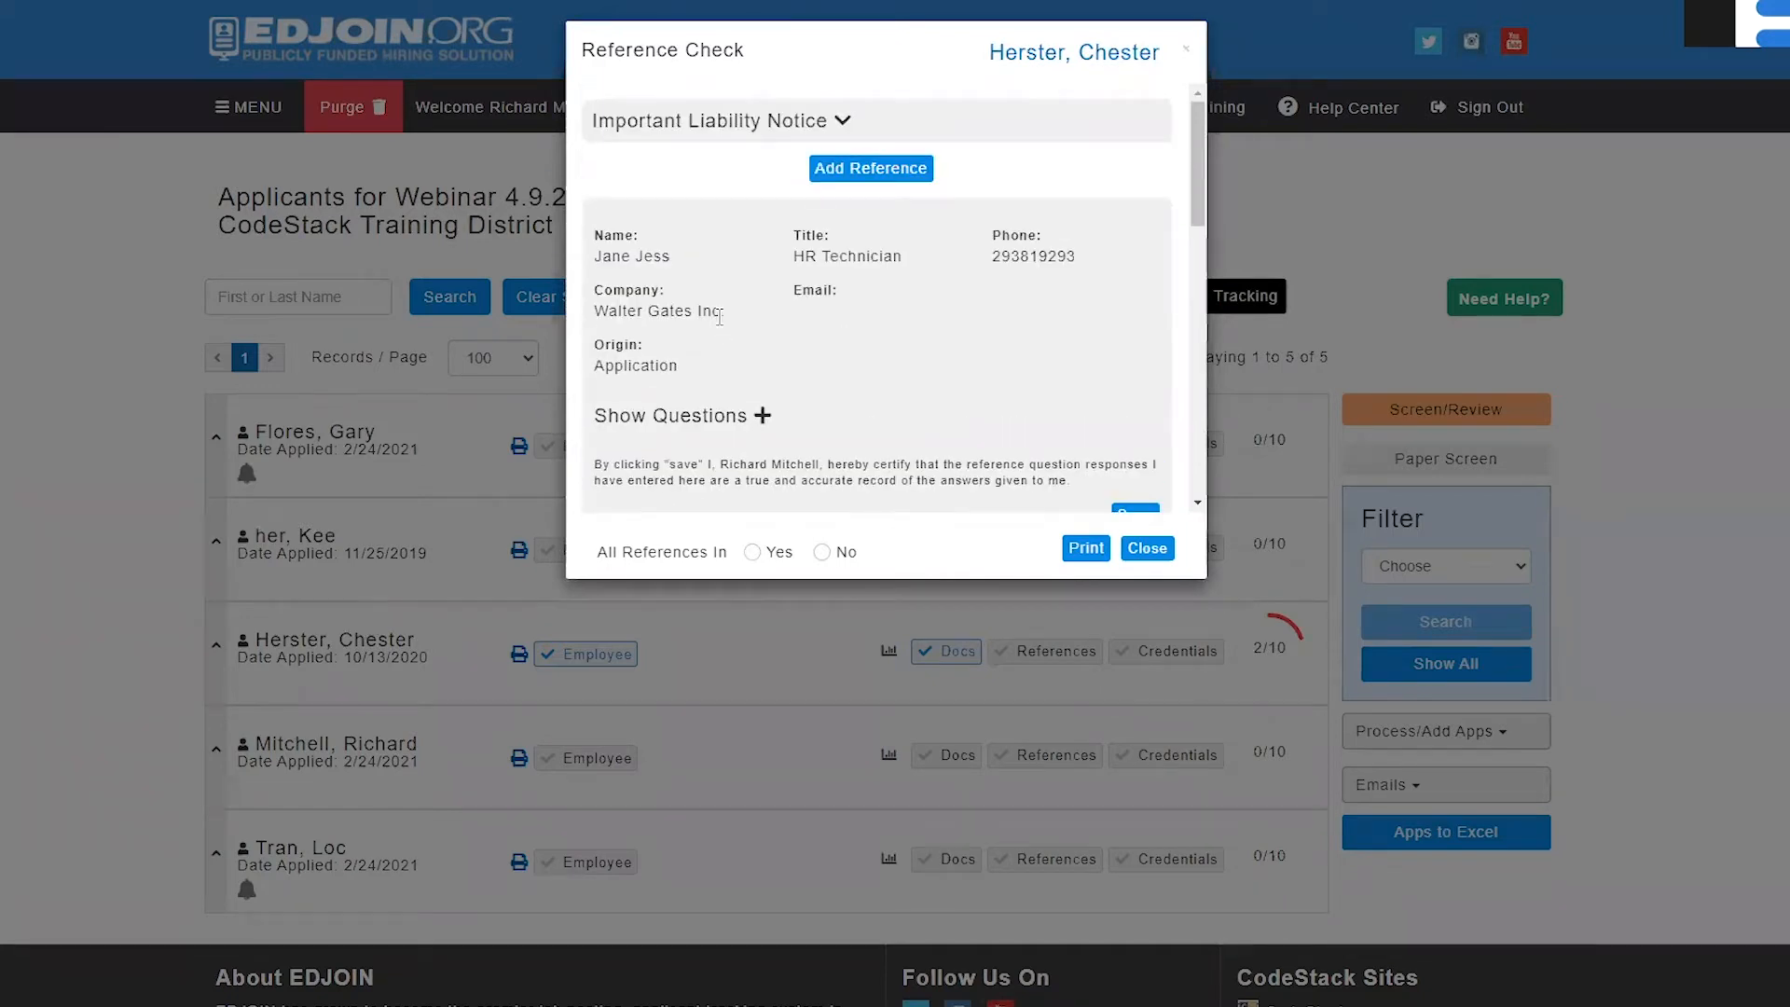
left_click(816, 170)
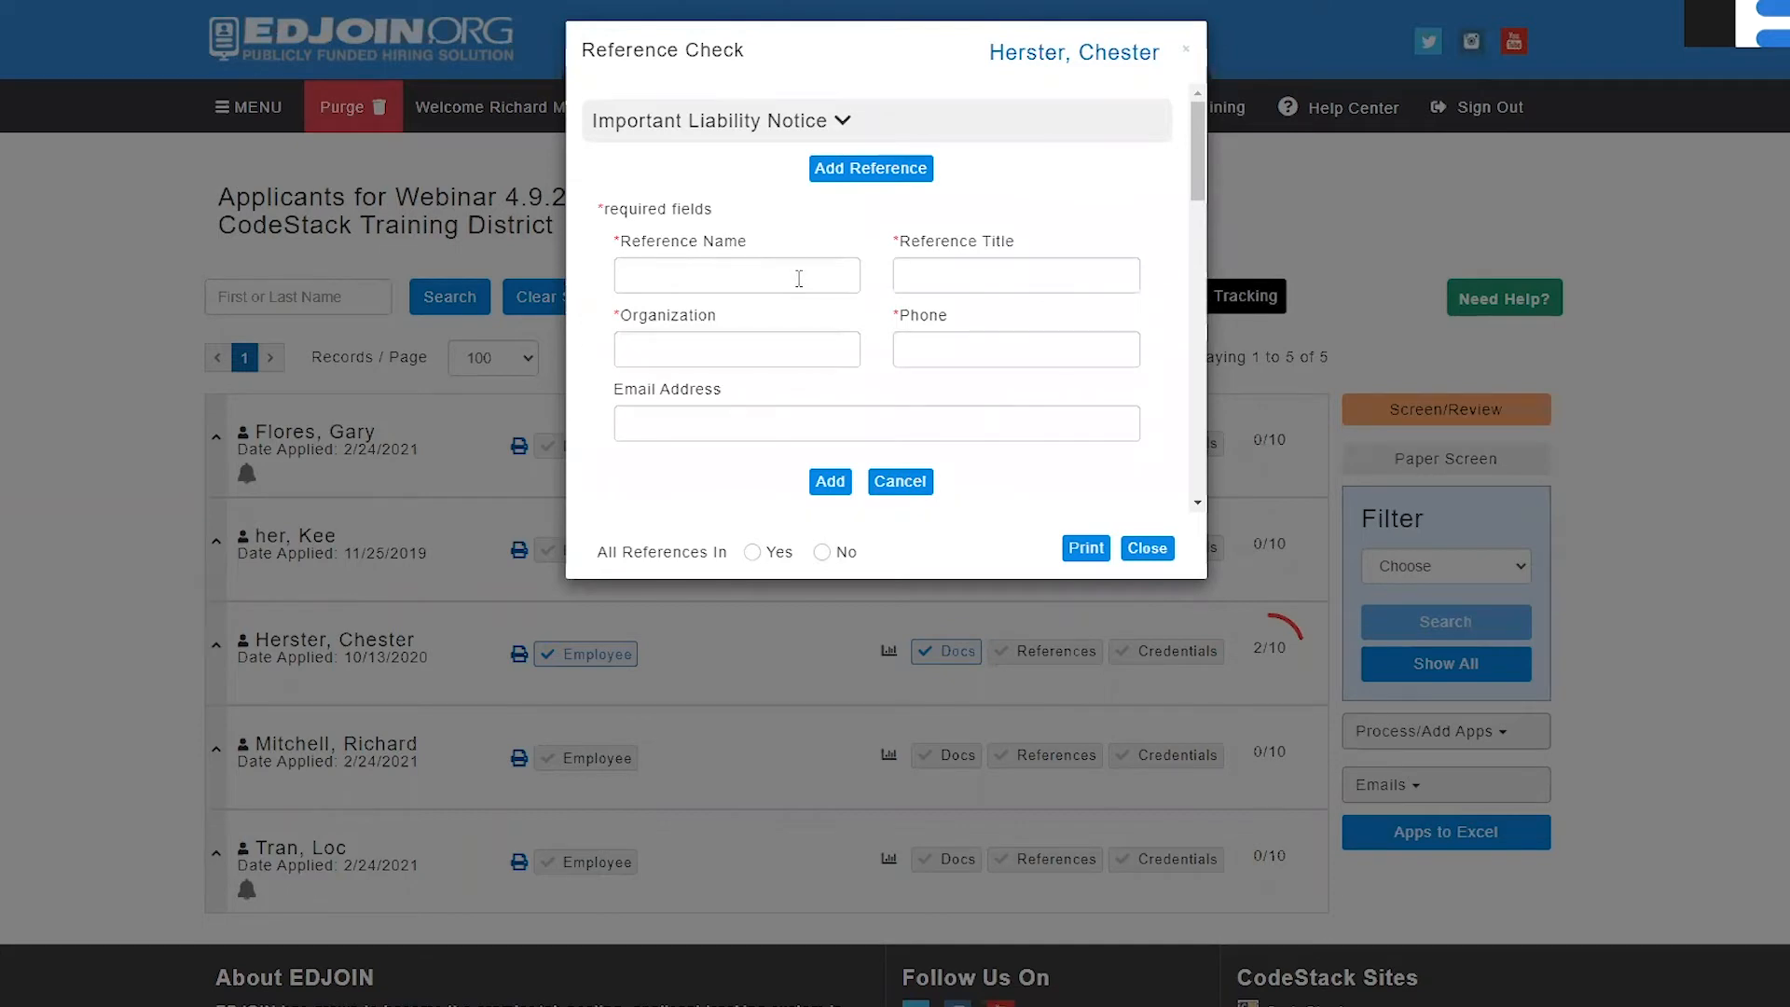
left_click(1130, 550)
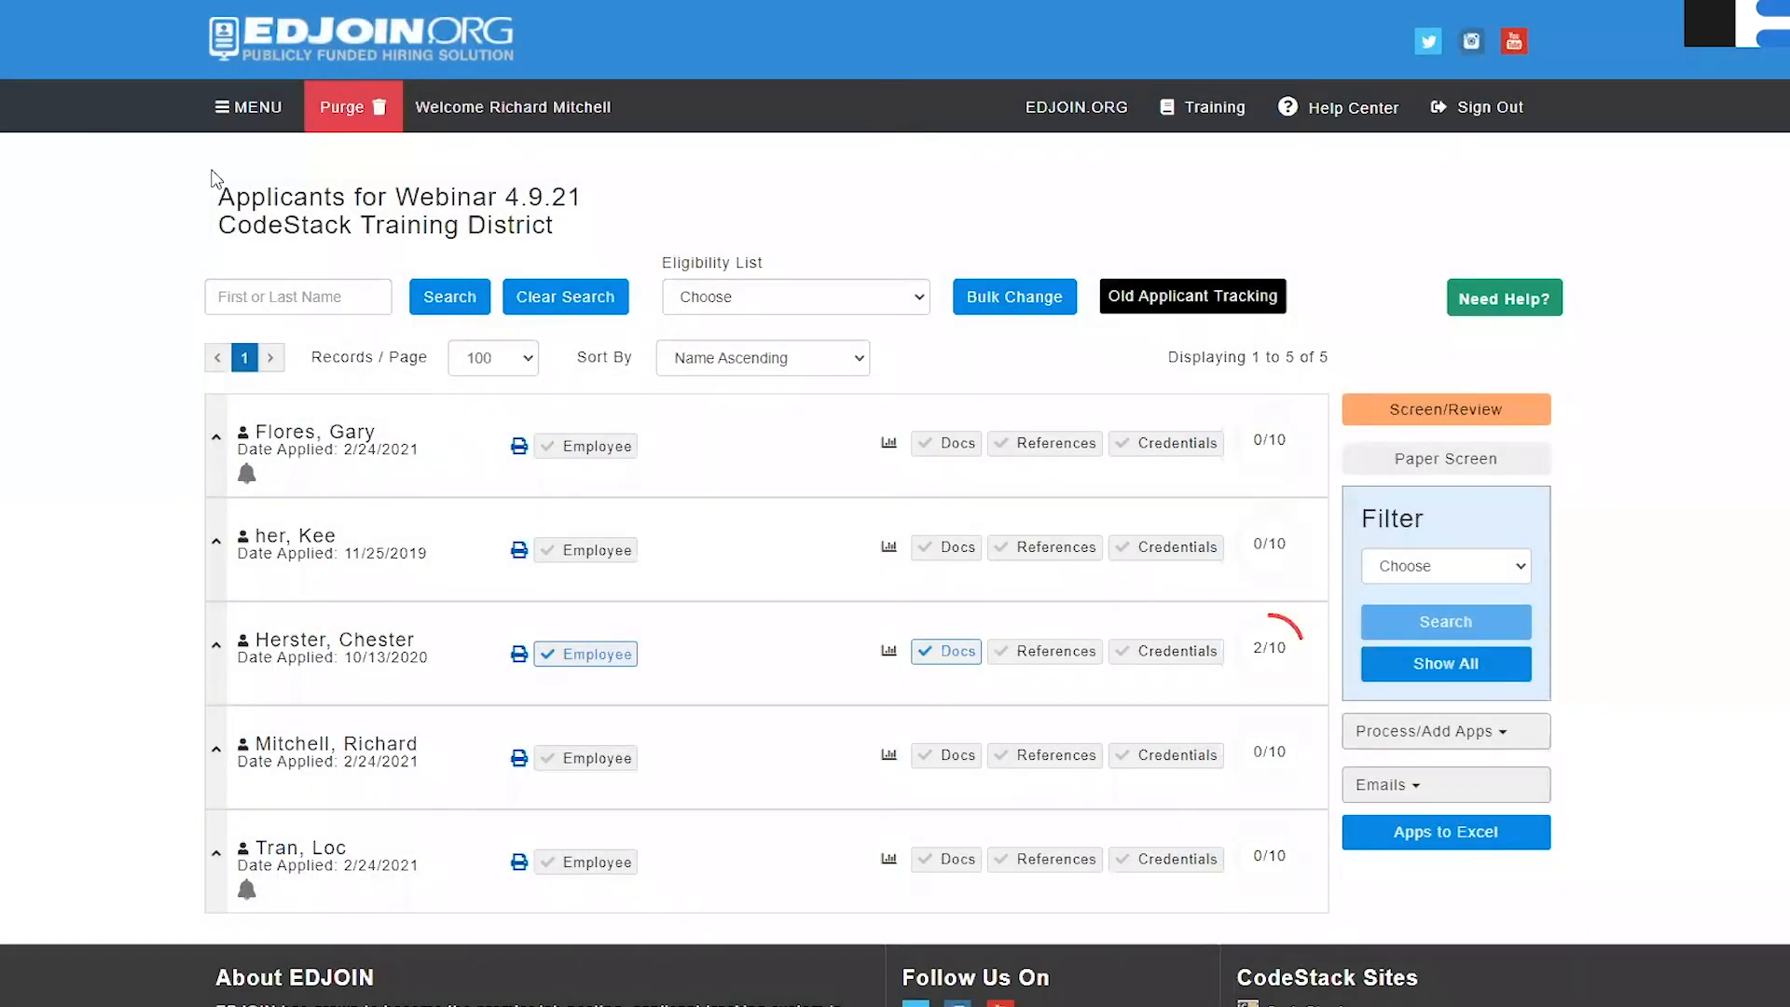
- Locate Reference Question Sets among the available libraries without opening it
left_click(238, 107)
mouse_move(267, 267)
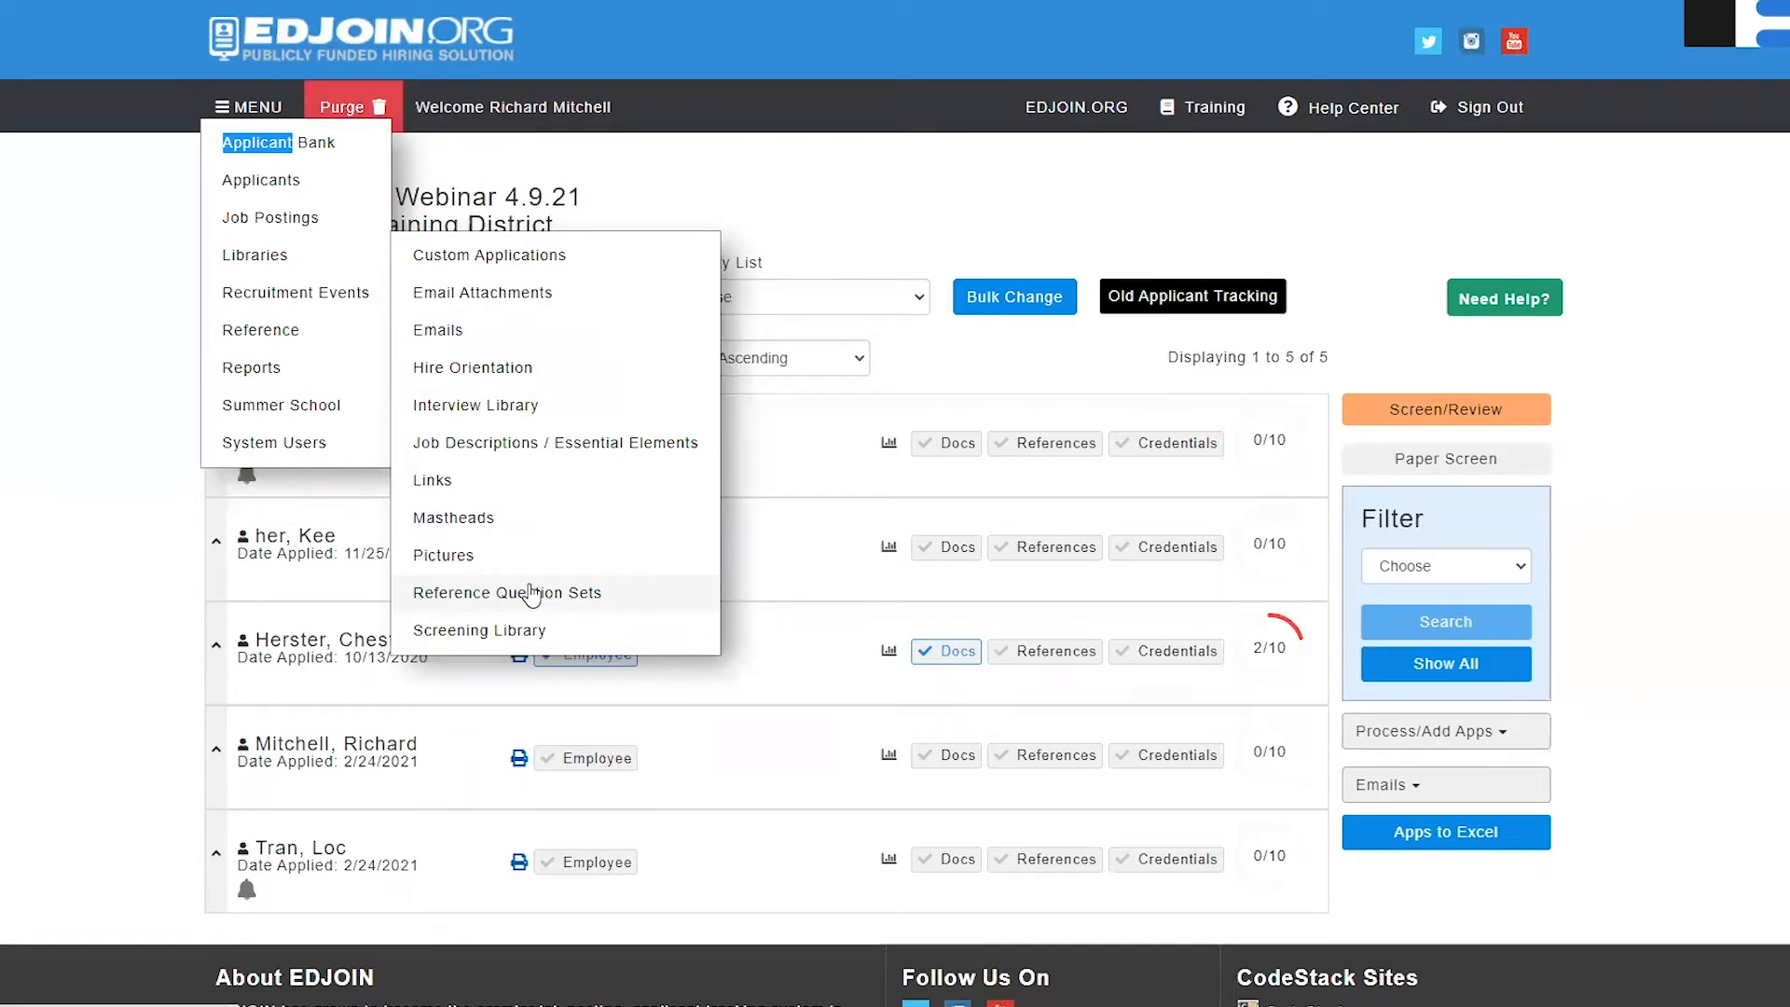
left_click(772, 608)
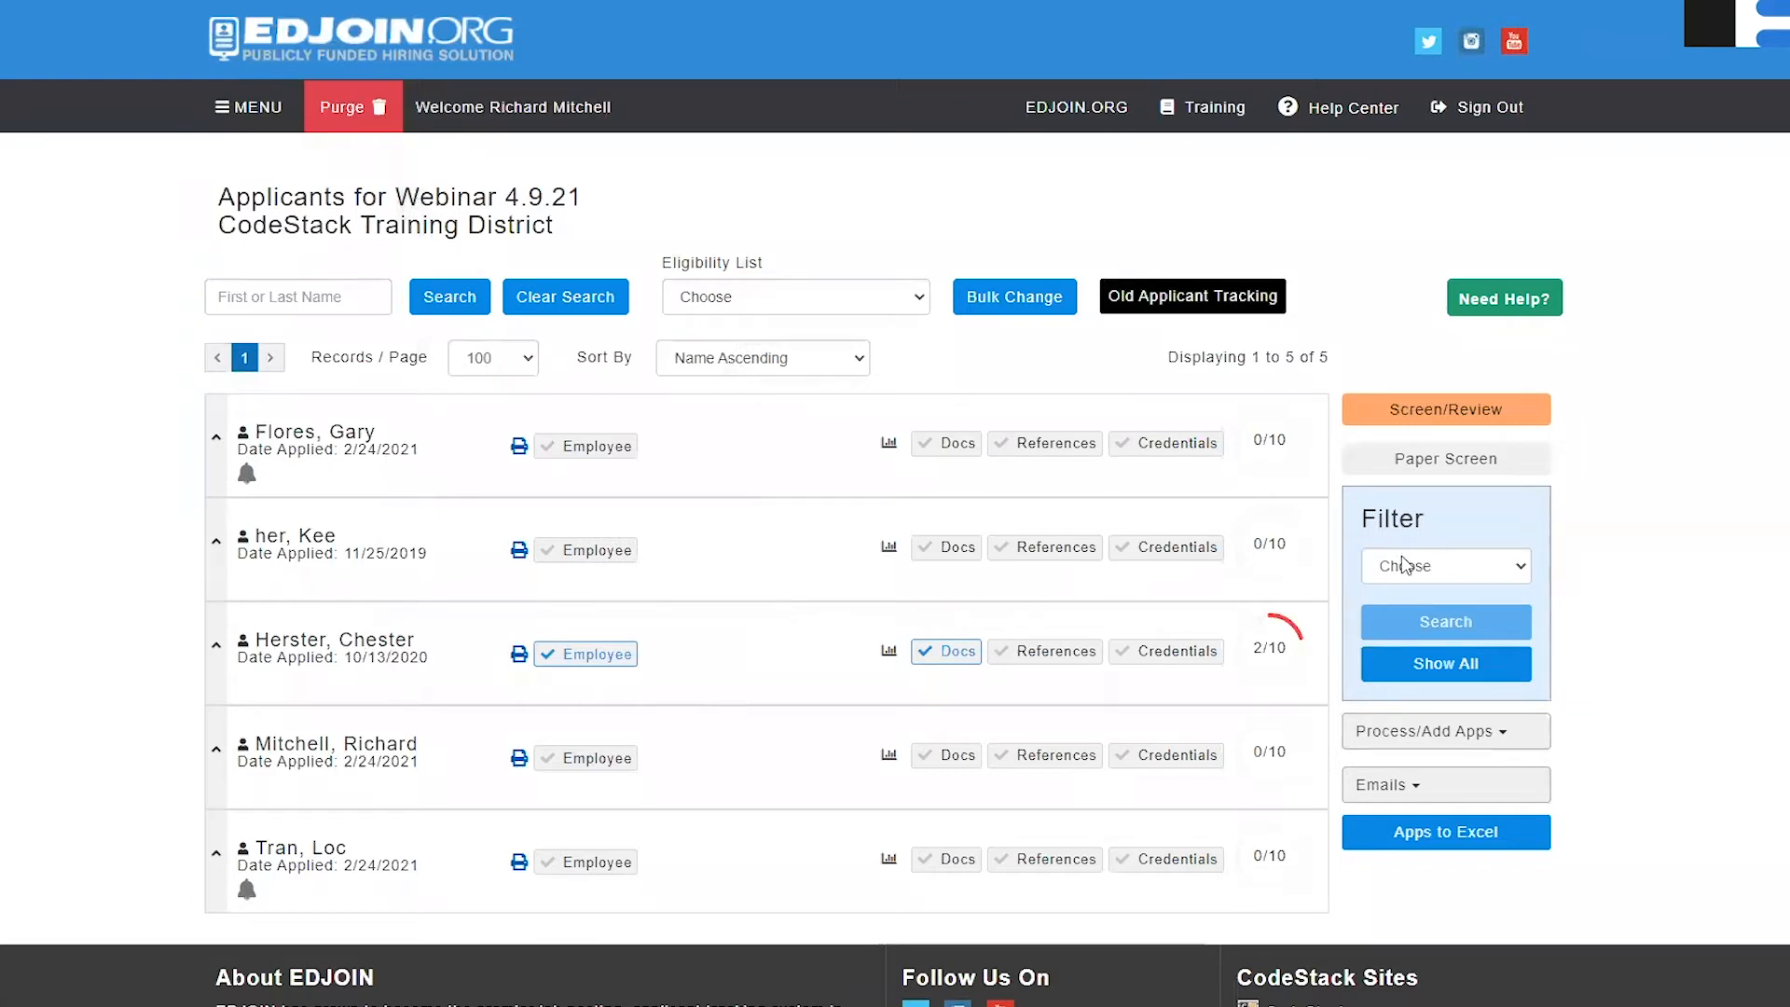
- Select the Webinar purposes reference question set for the Webinar 4.9.21 posting and return to applicant tracking
left_click(1424, 737)
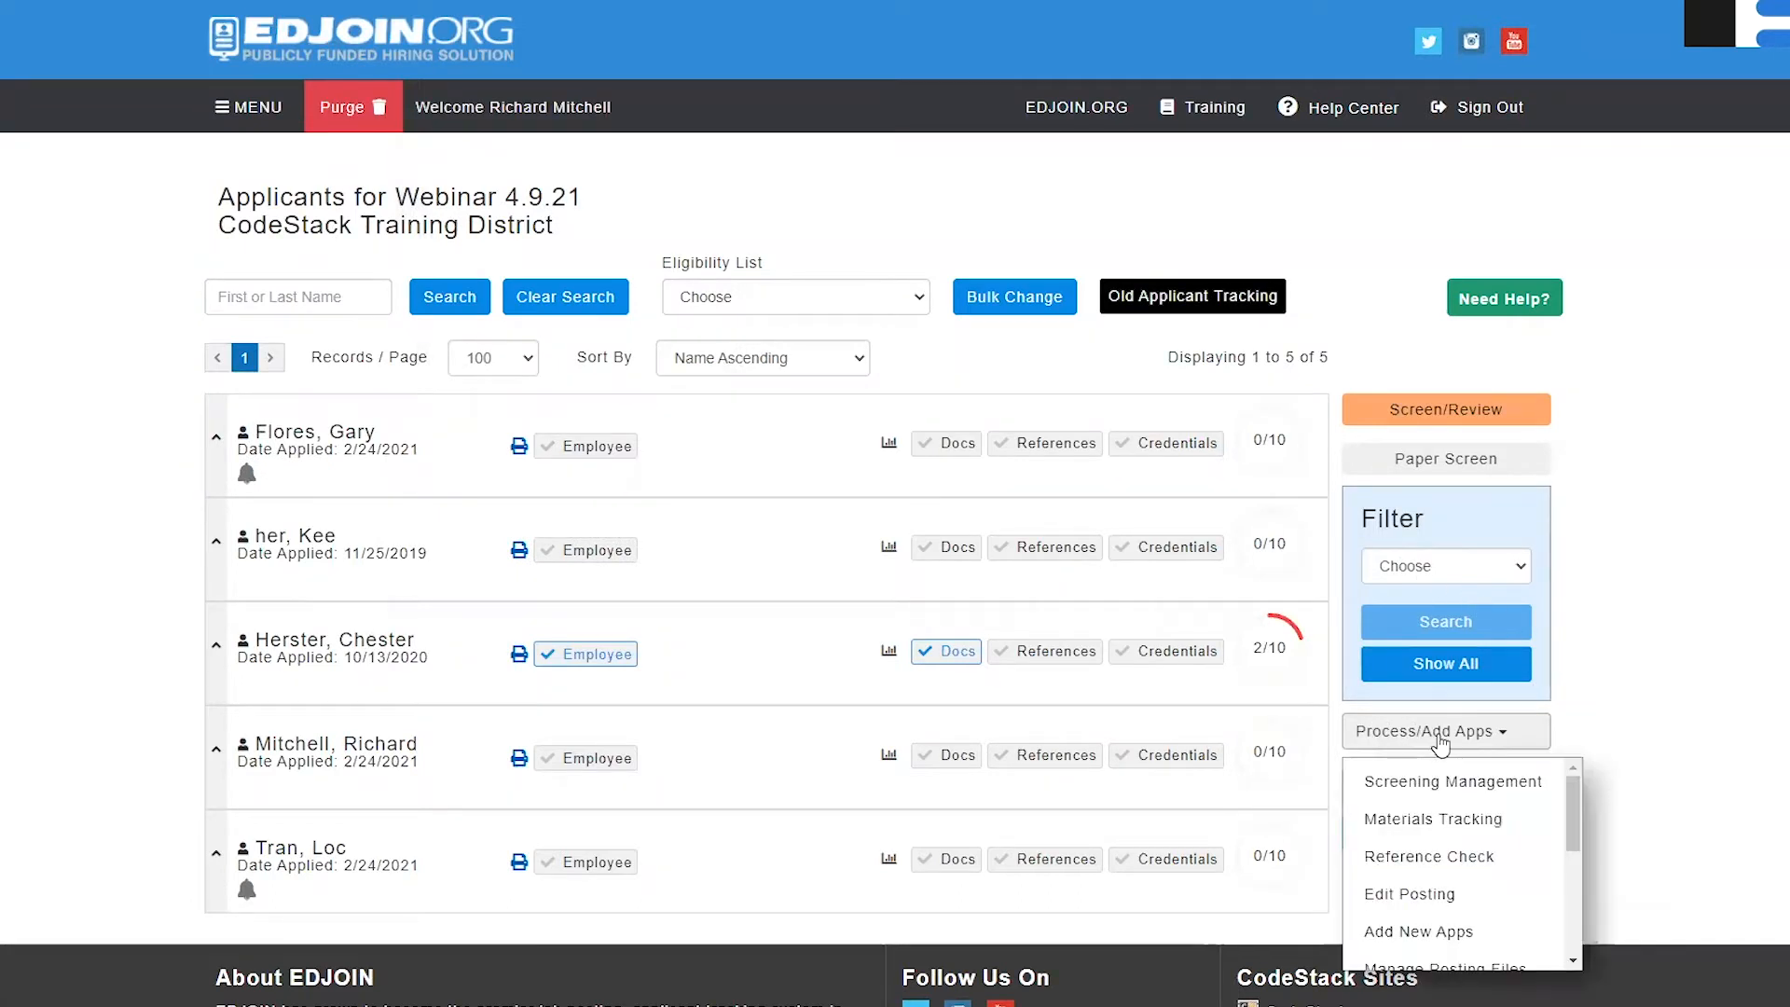
left_click(1481, 874)
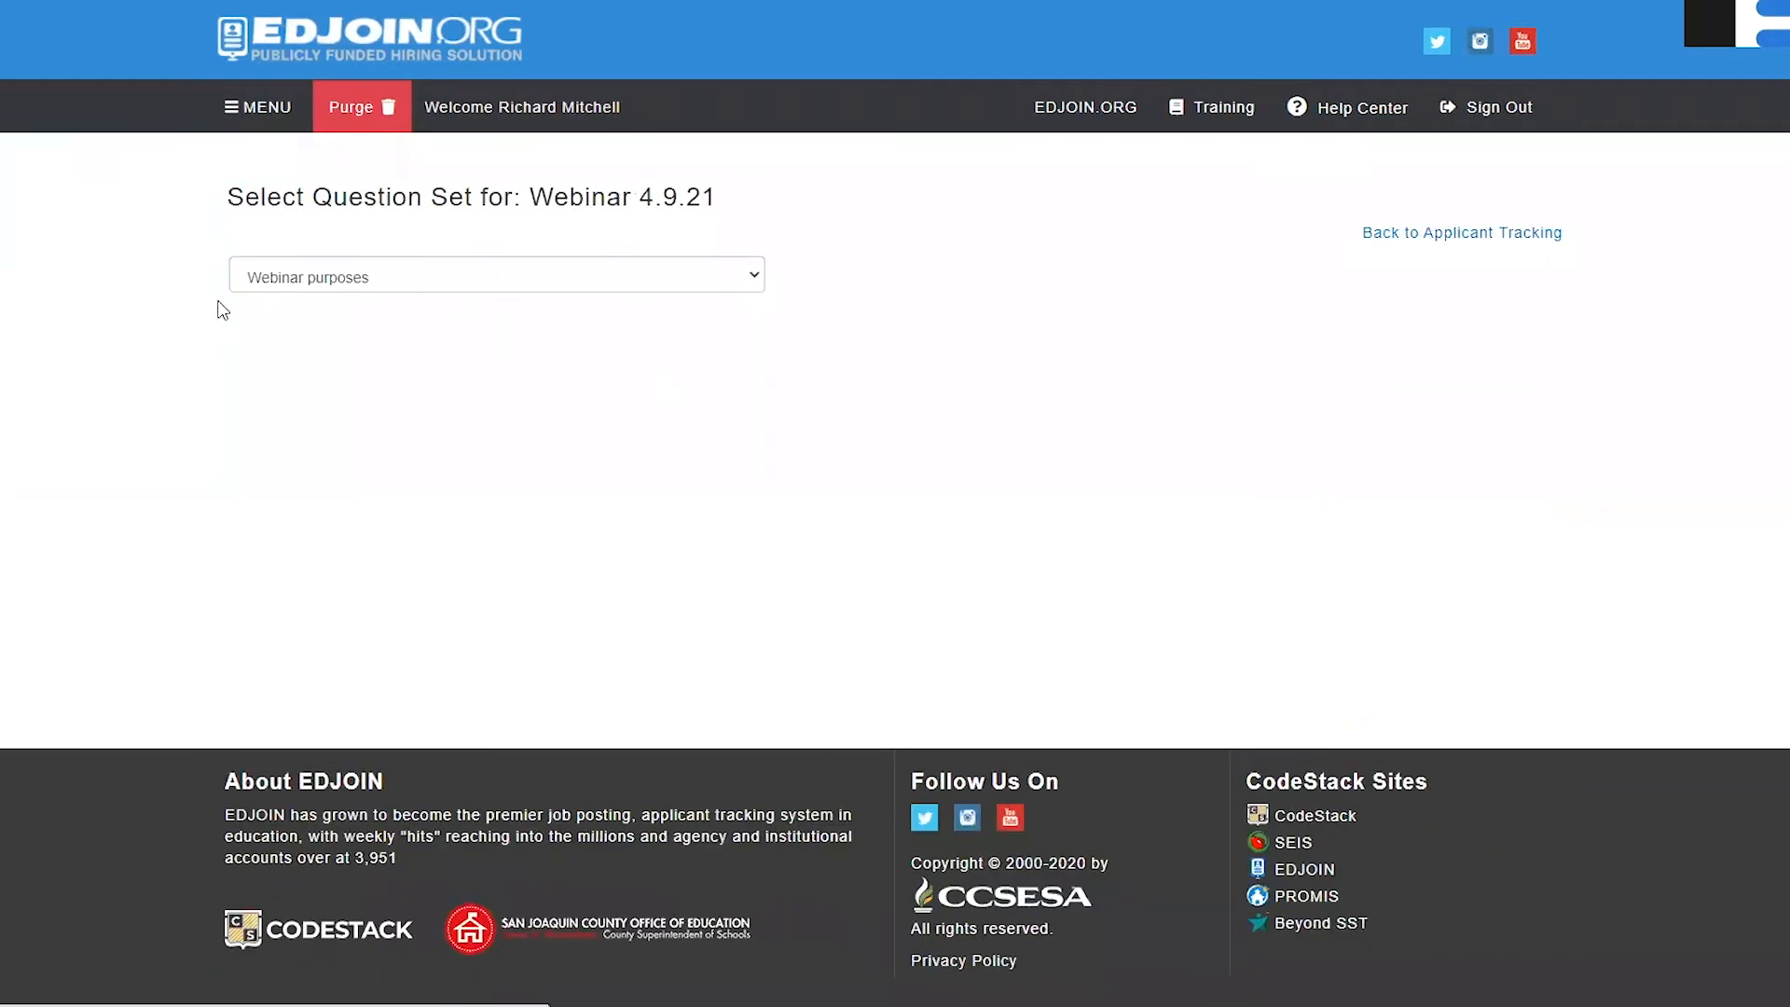
left_click(291, 276)
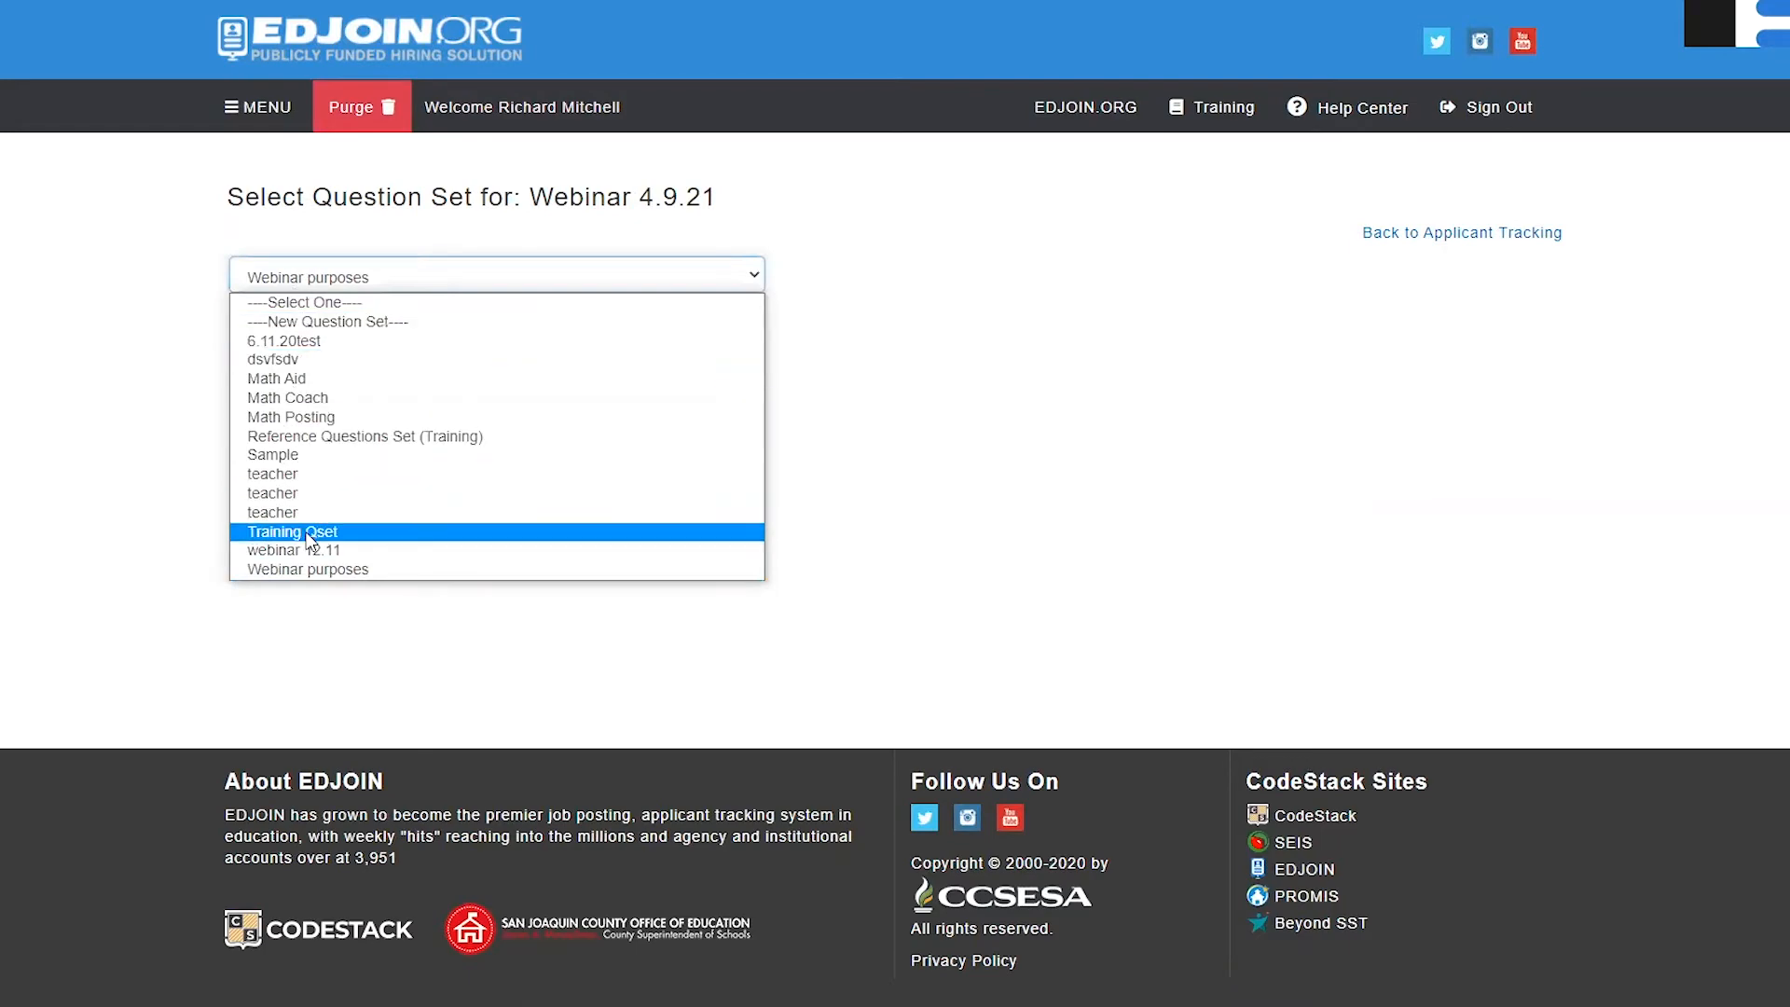
left_click(313, 570)
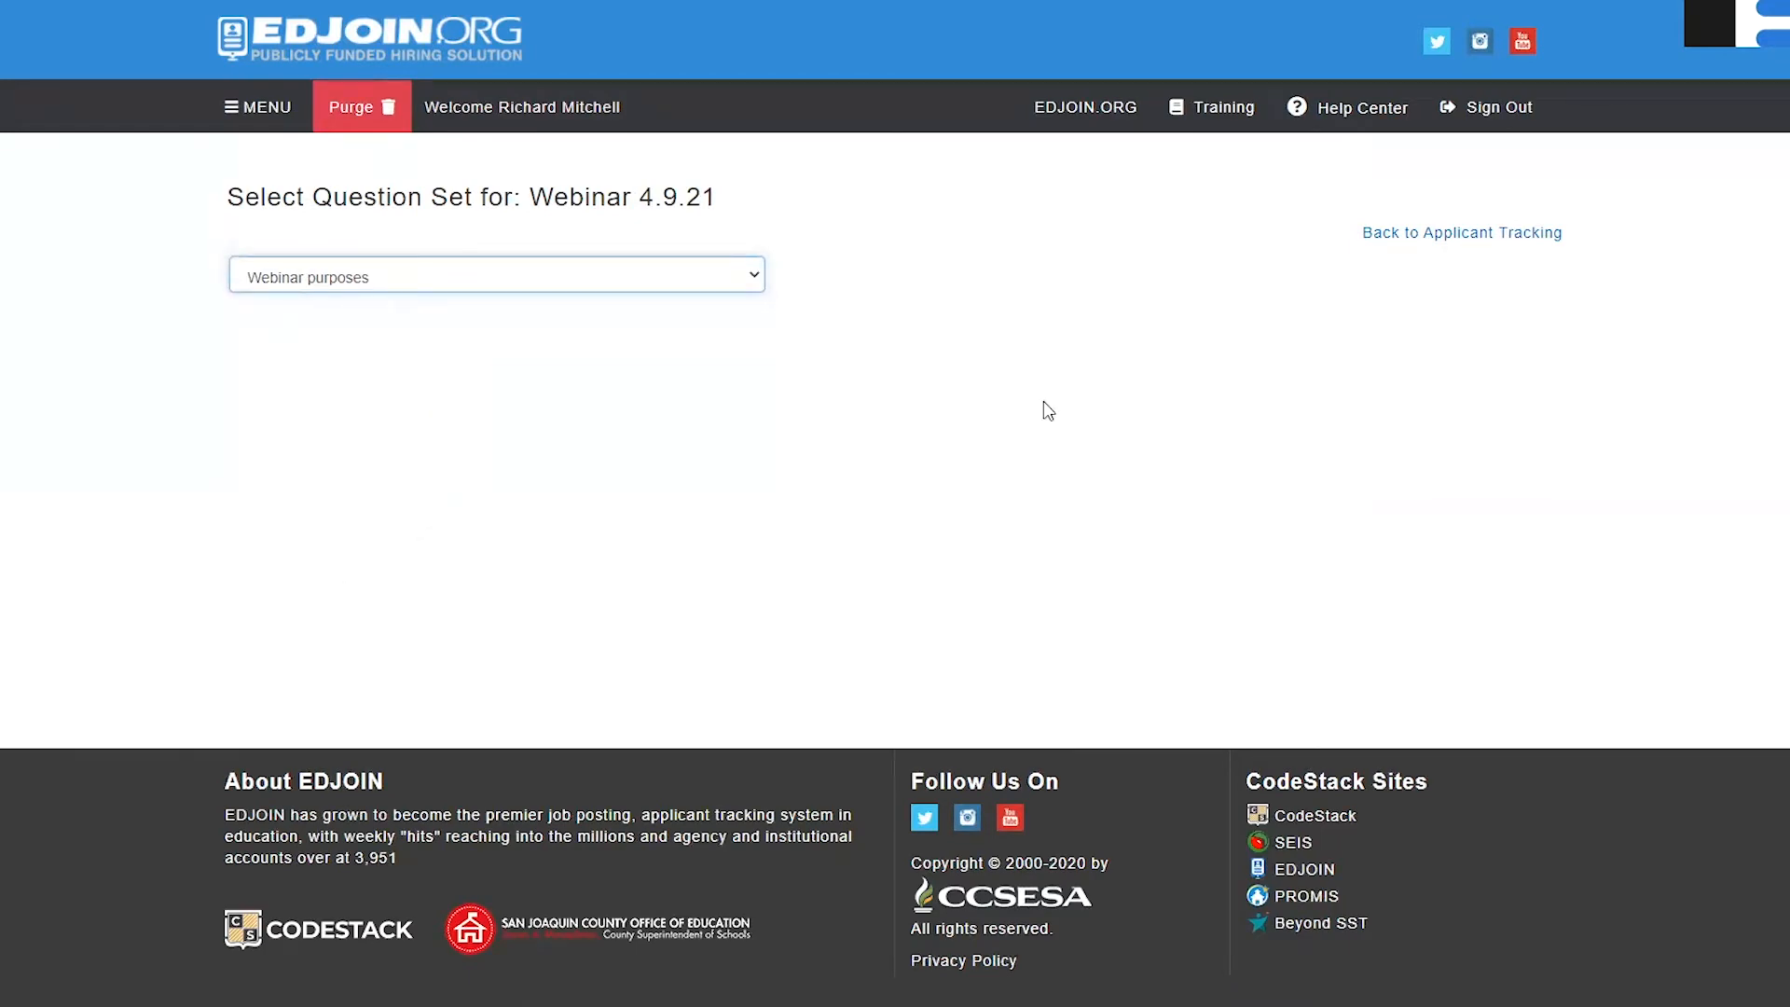
left_click(1415, 233)
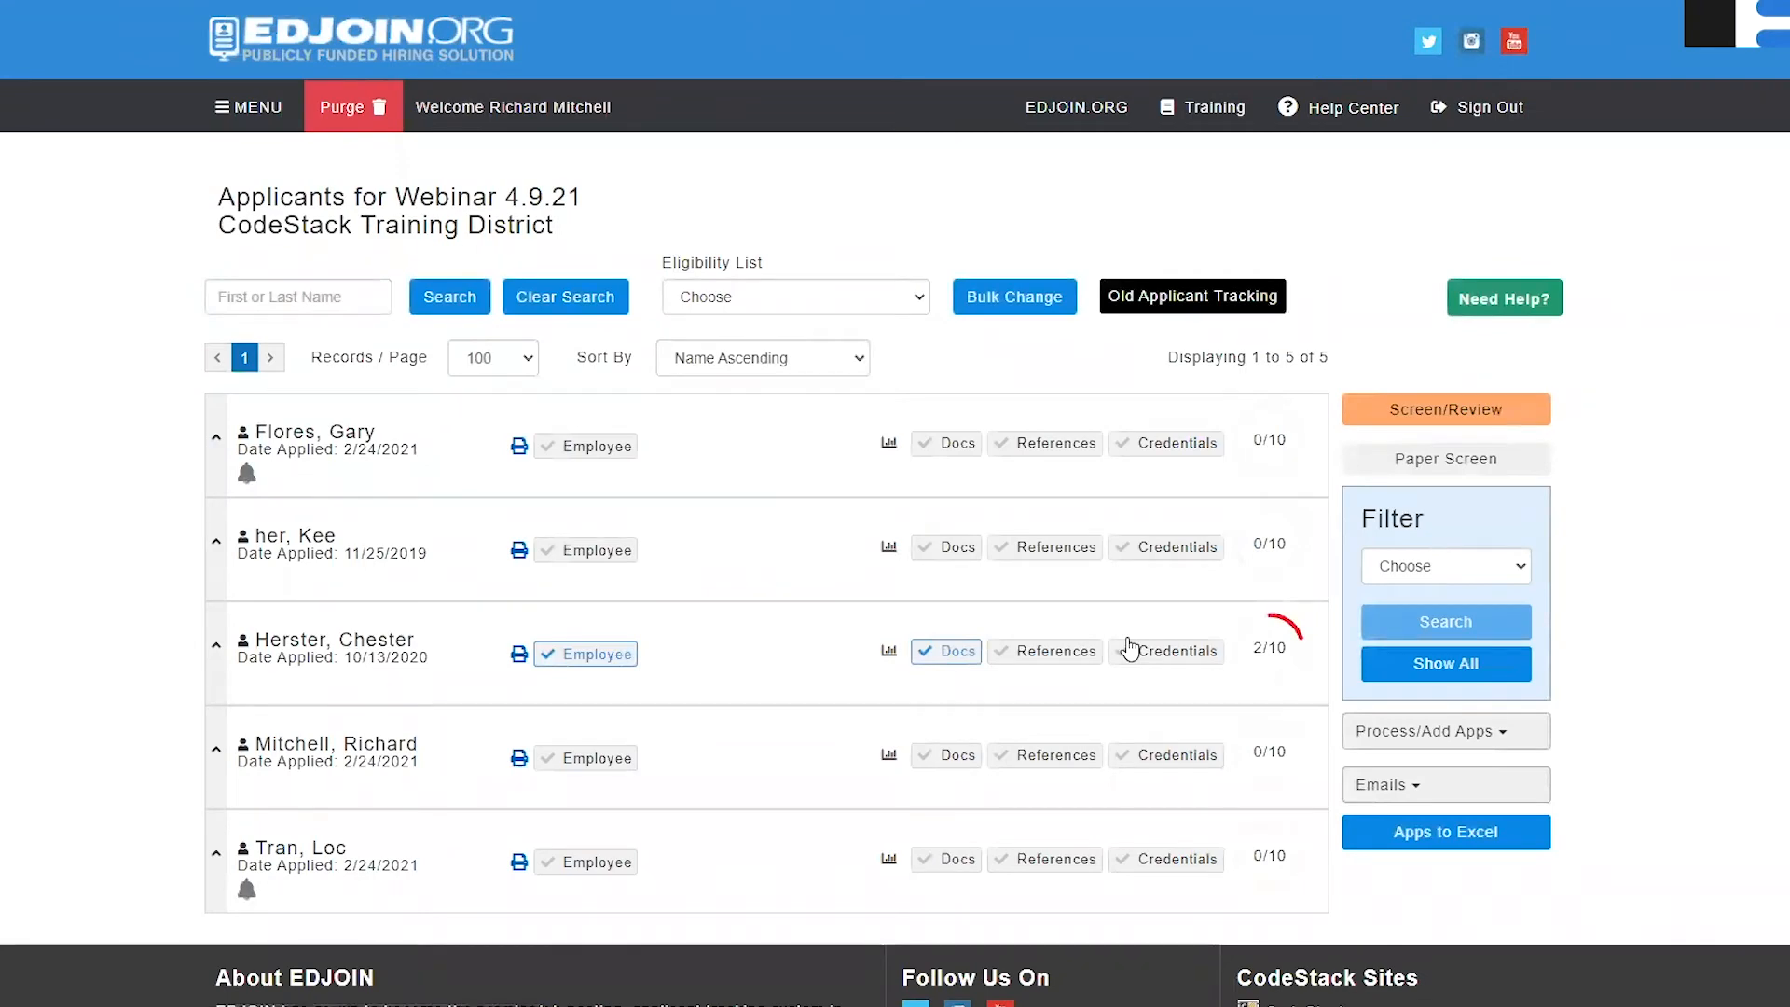
- Open the third applicant's reference check, expand the first reference's questions, and review them through to the next references
left_click(1056, 650)
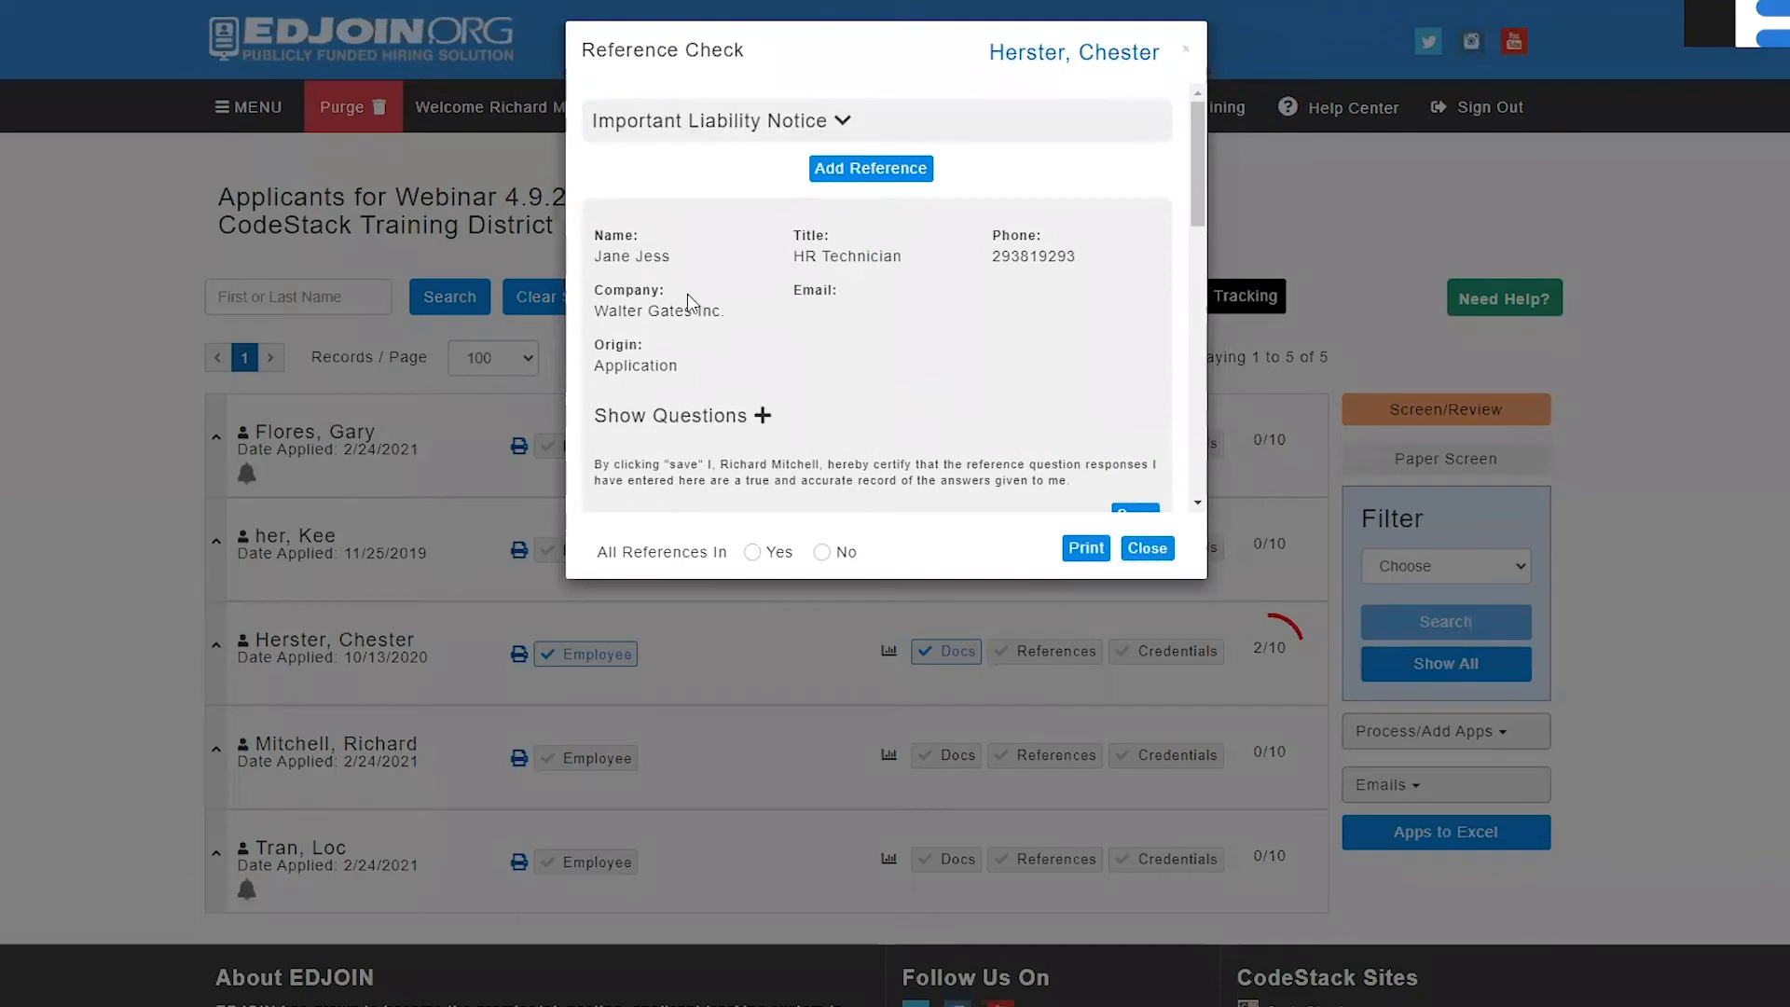
left_click(764, 417)
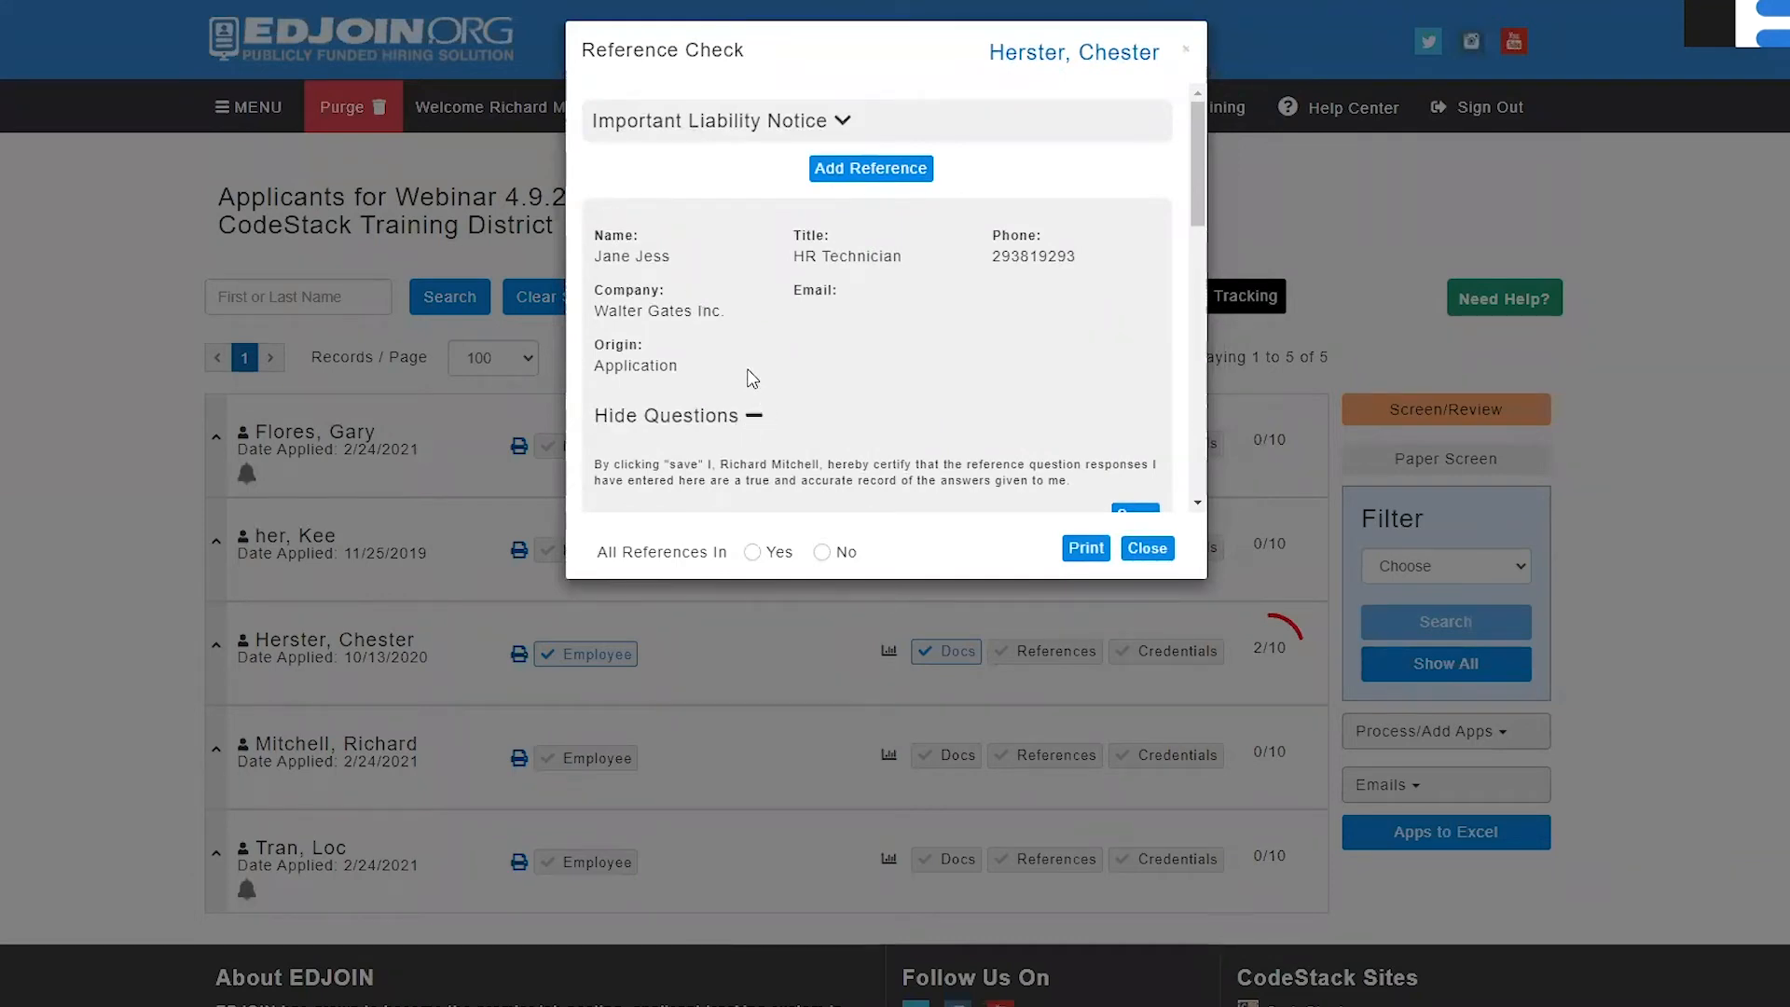
scroll(743, 351, "down", 3)
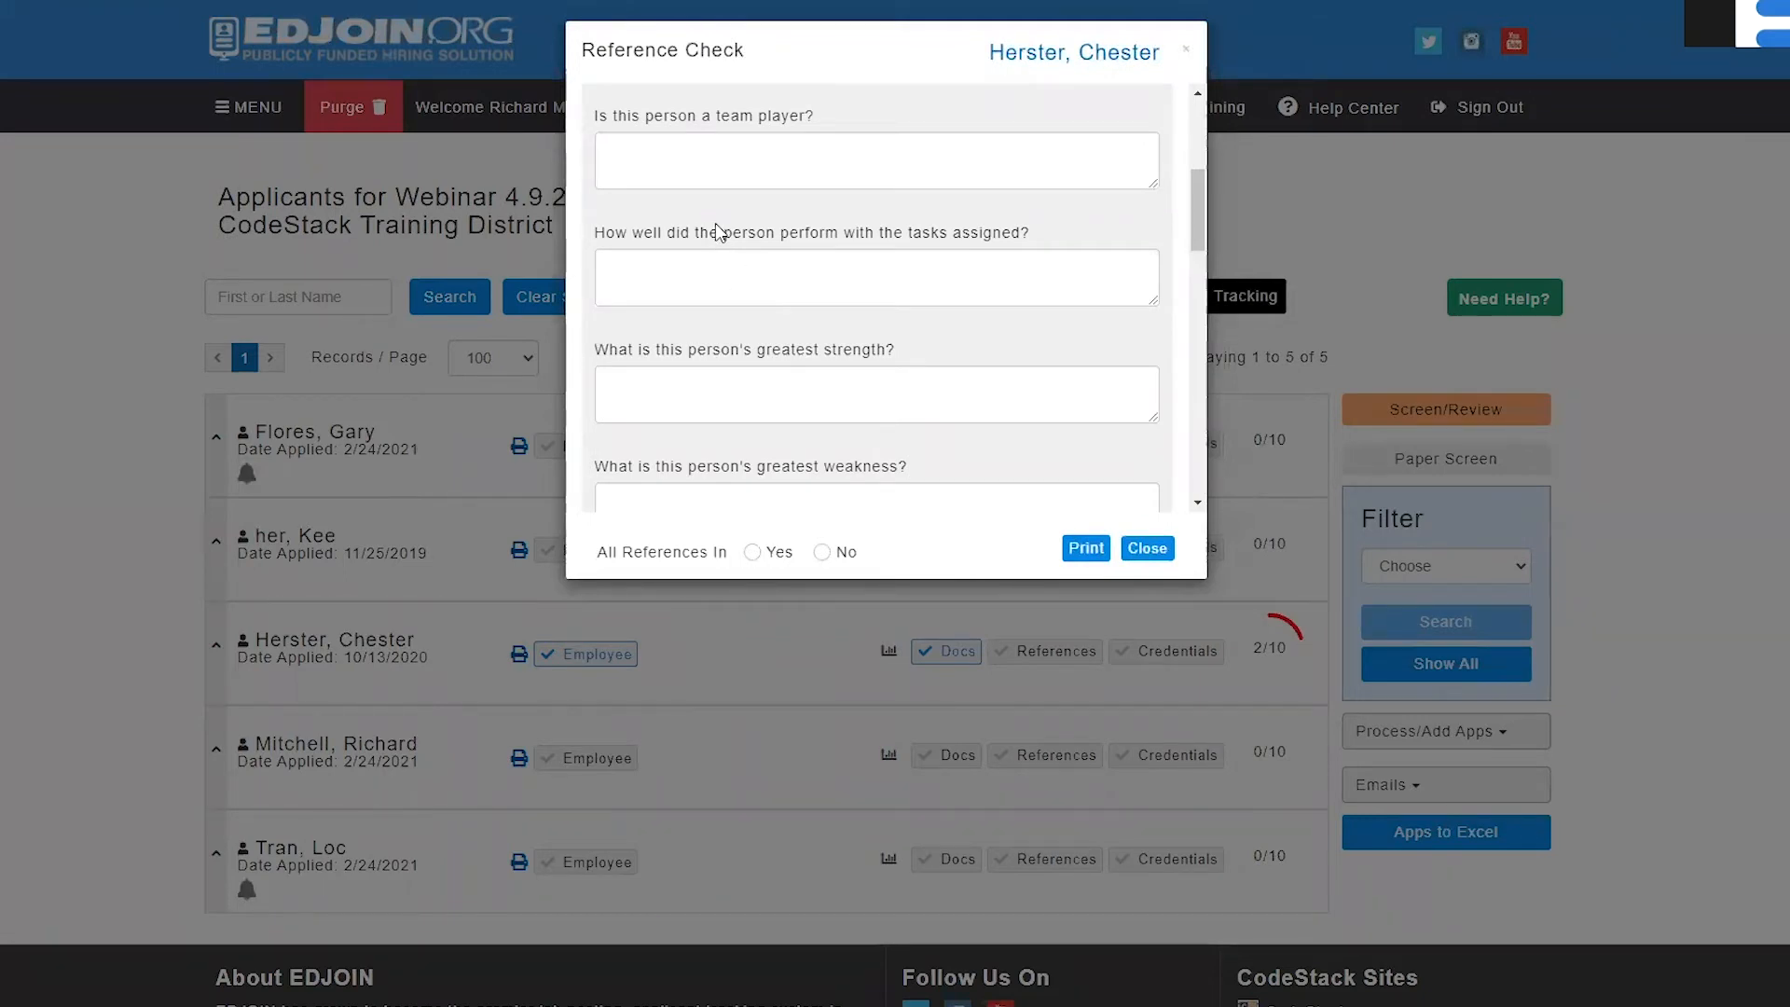
scroll(716, 225, "down", 4)
scroll(718, 229, "down", 4)
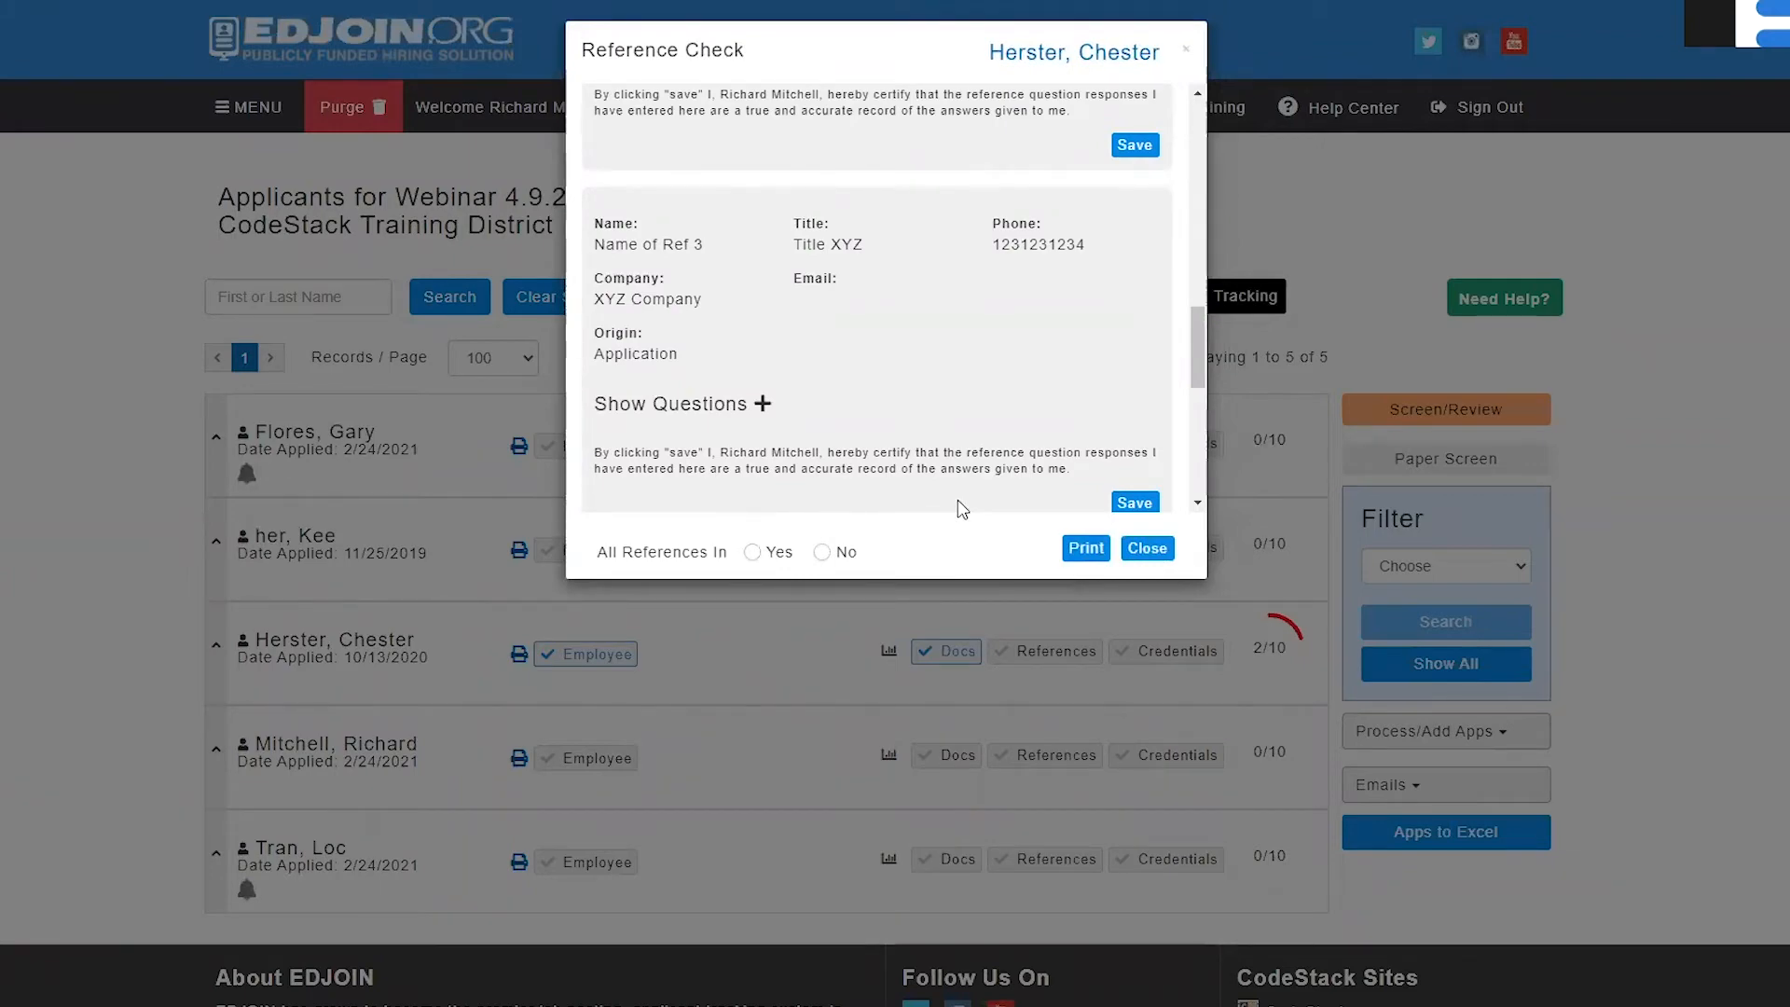
- Print the third applicant's reference check and collapse the first reference's questions
left_click(1079, 550)
scroll(887, 319, "up", 4)
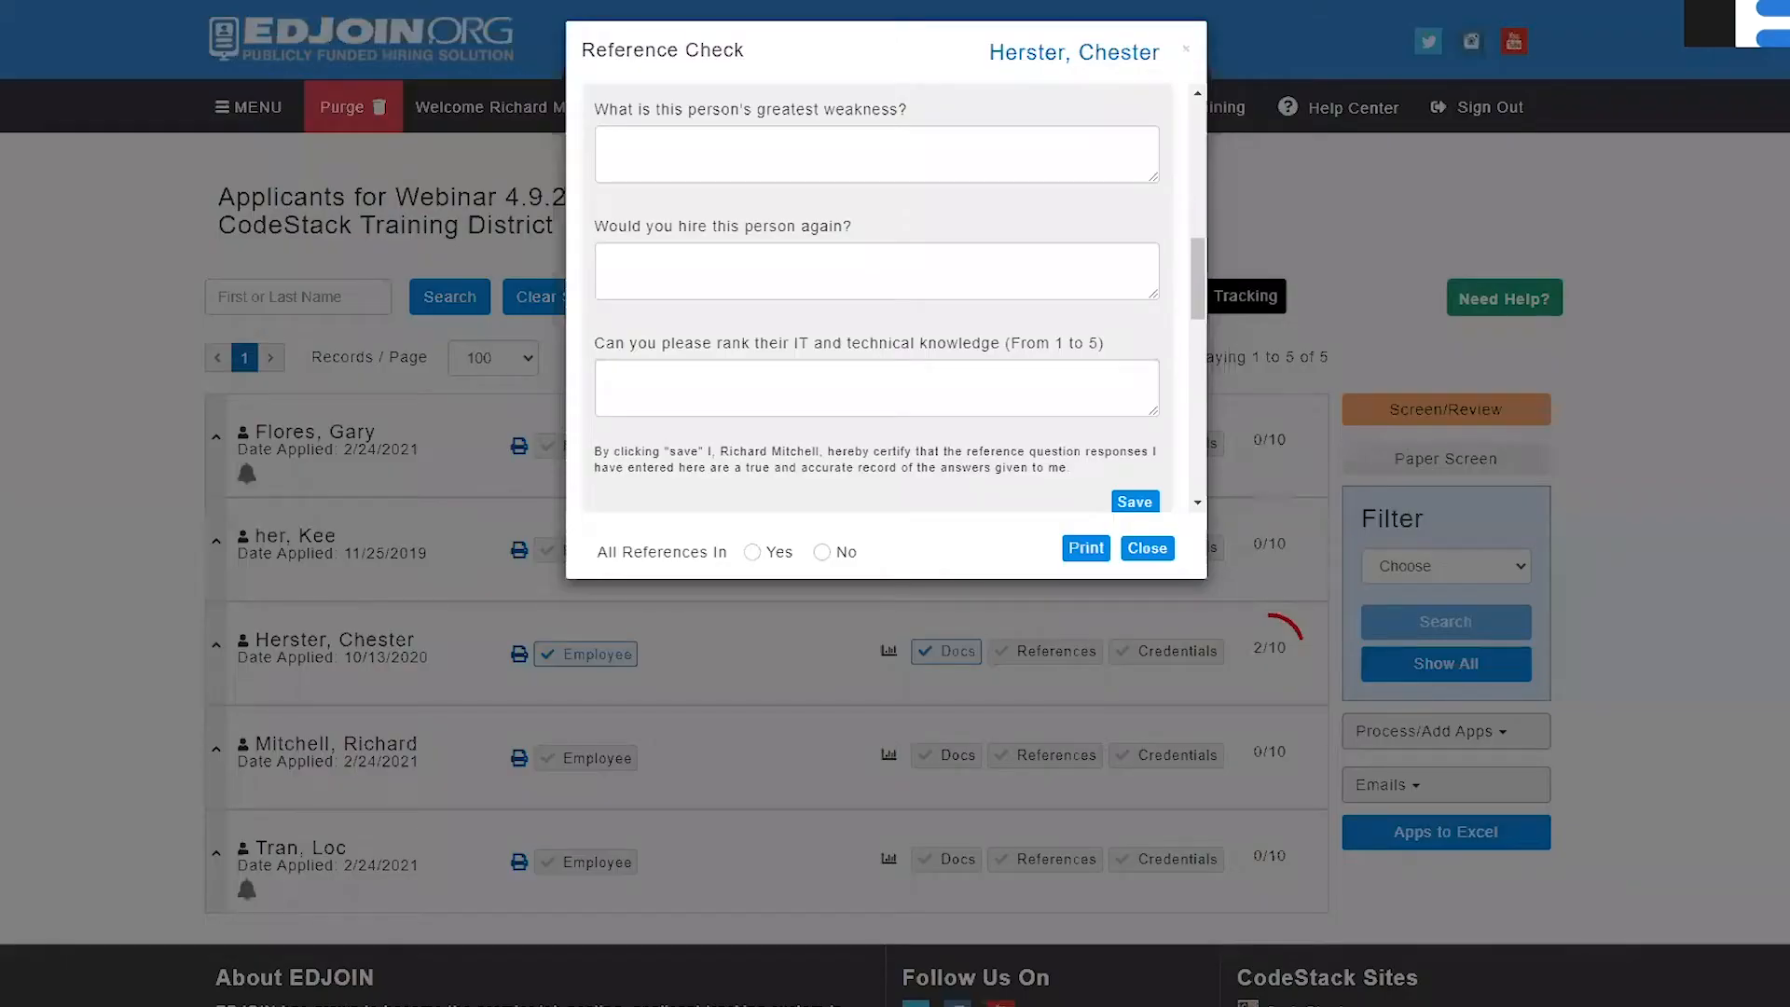
scroll(685, 359, "up", 10)
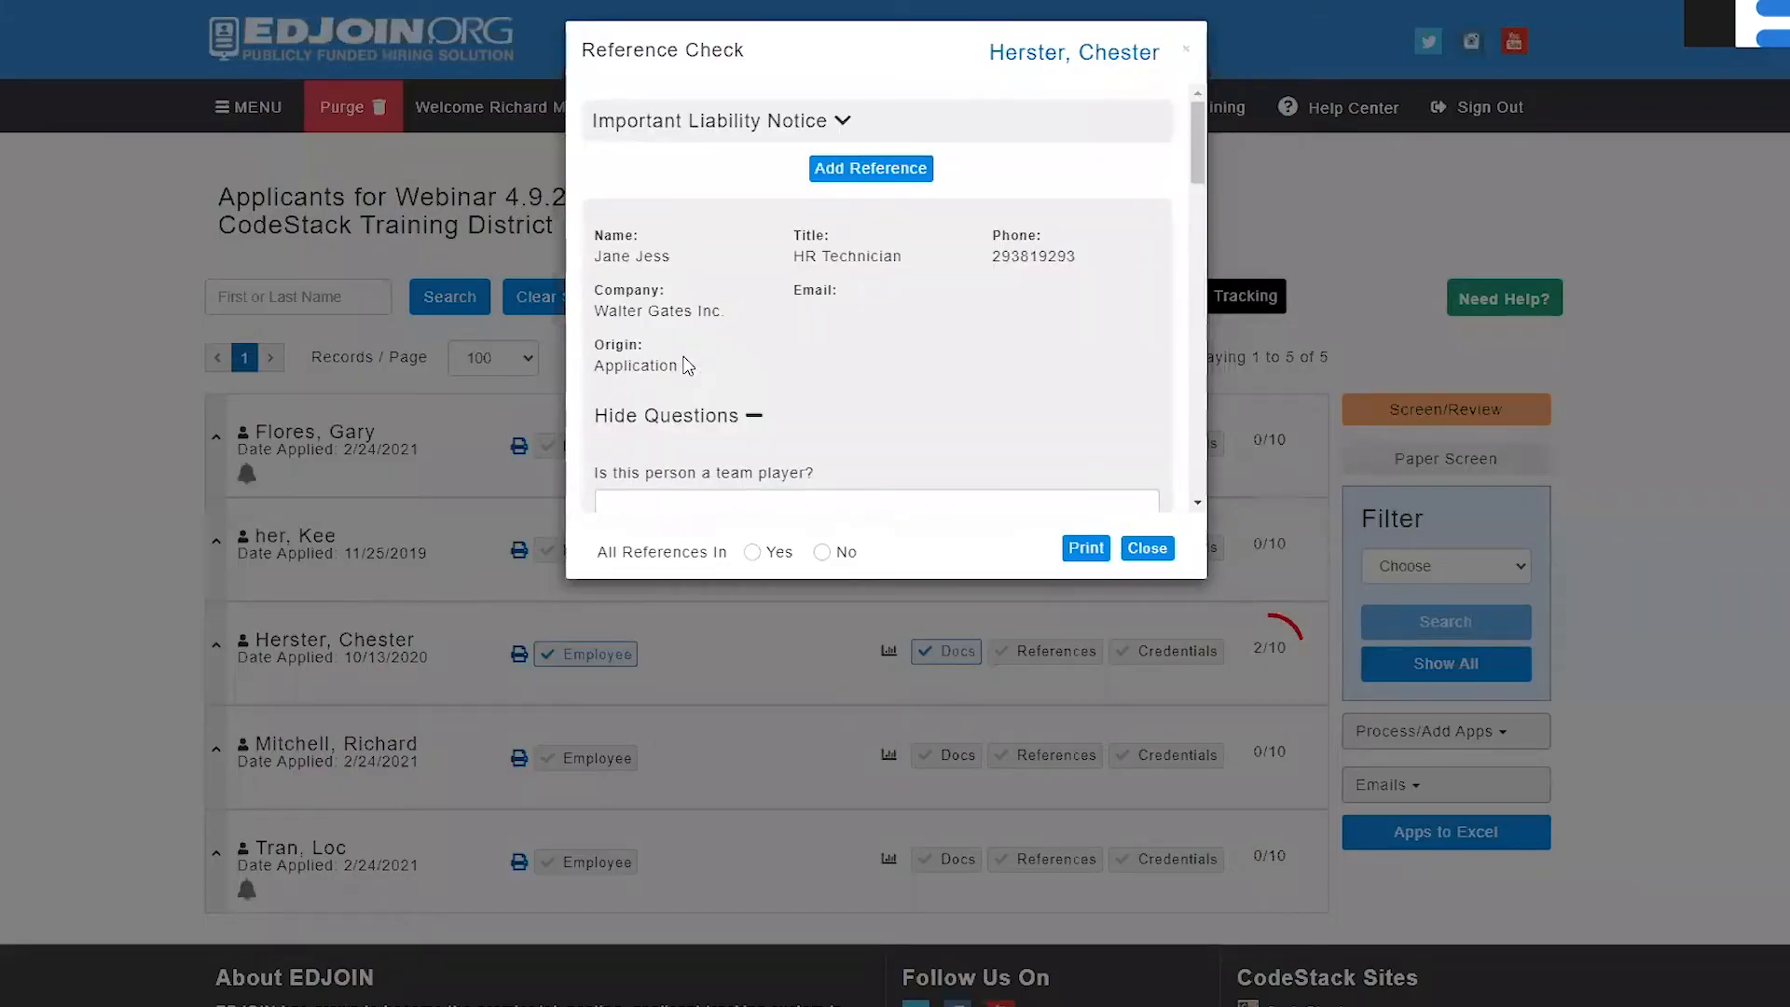
left_click(736, 416)
- Look over the third applicant's remaining references and set All References In to No
scroll(737, 352, "down", 2)
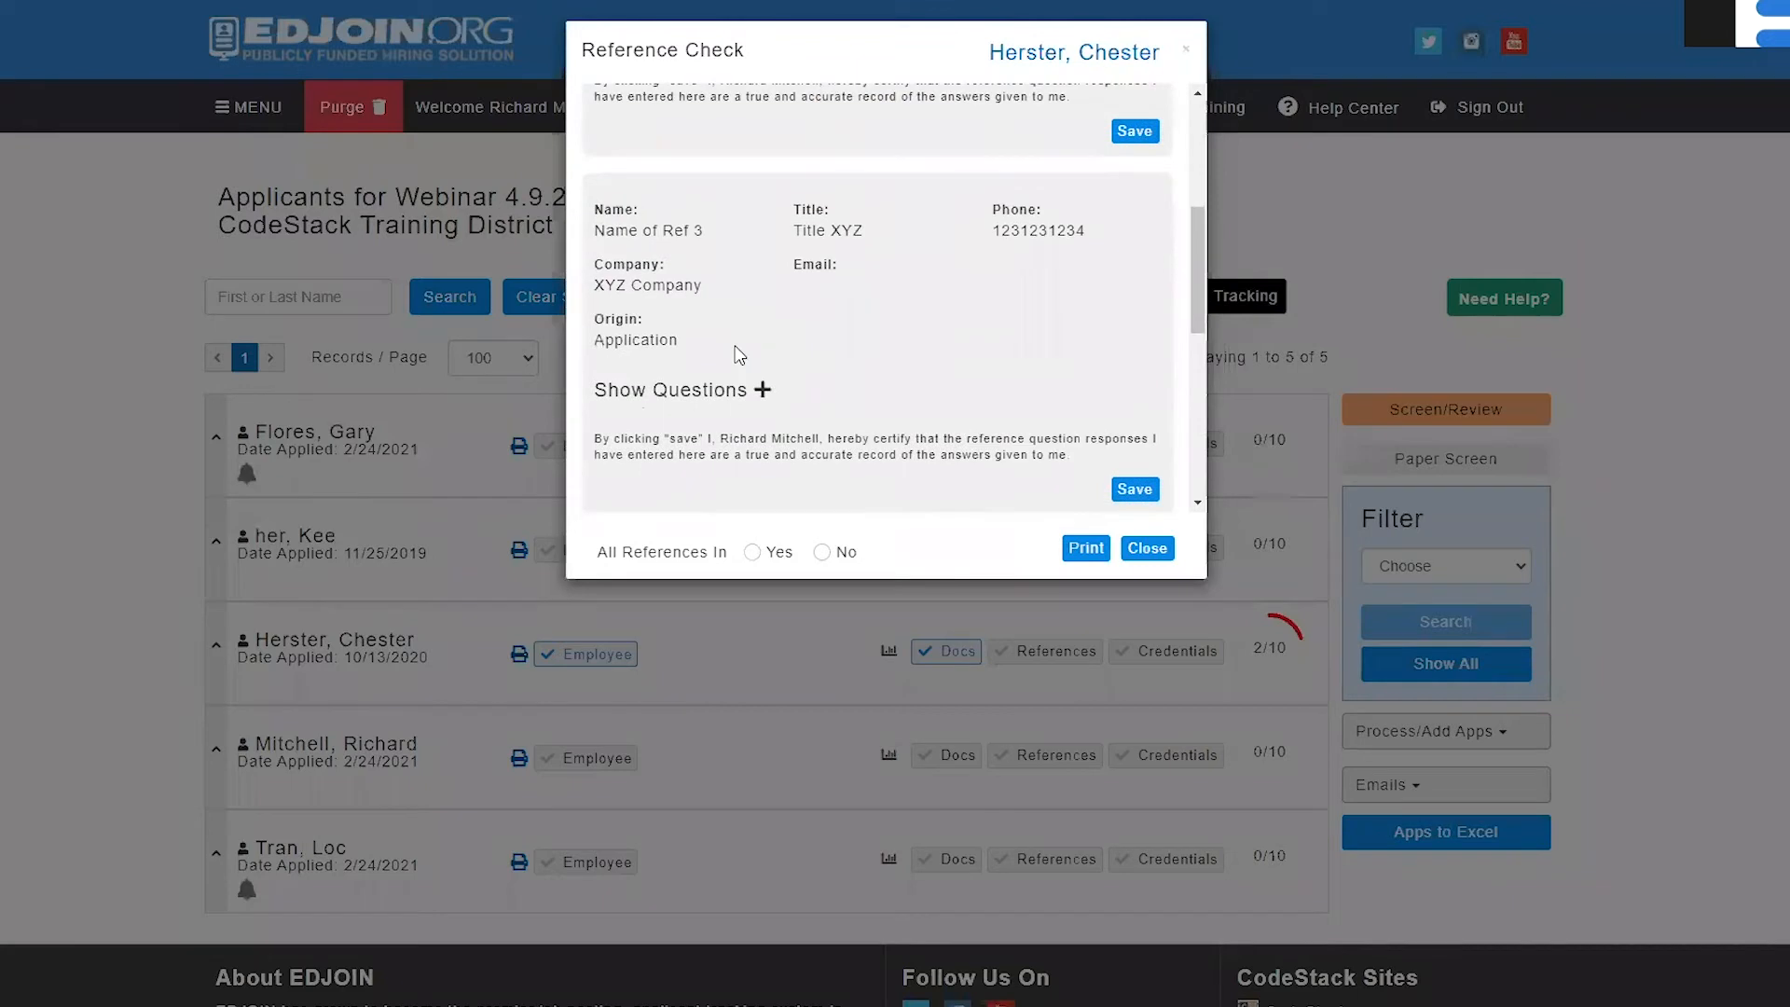
scroll(741, 373, "down", 3)
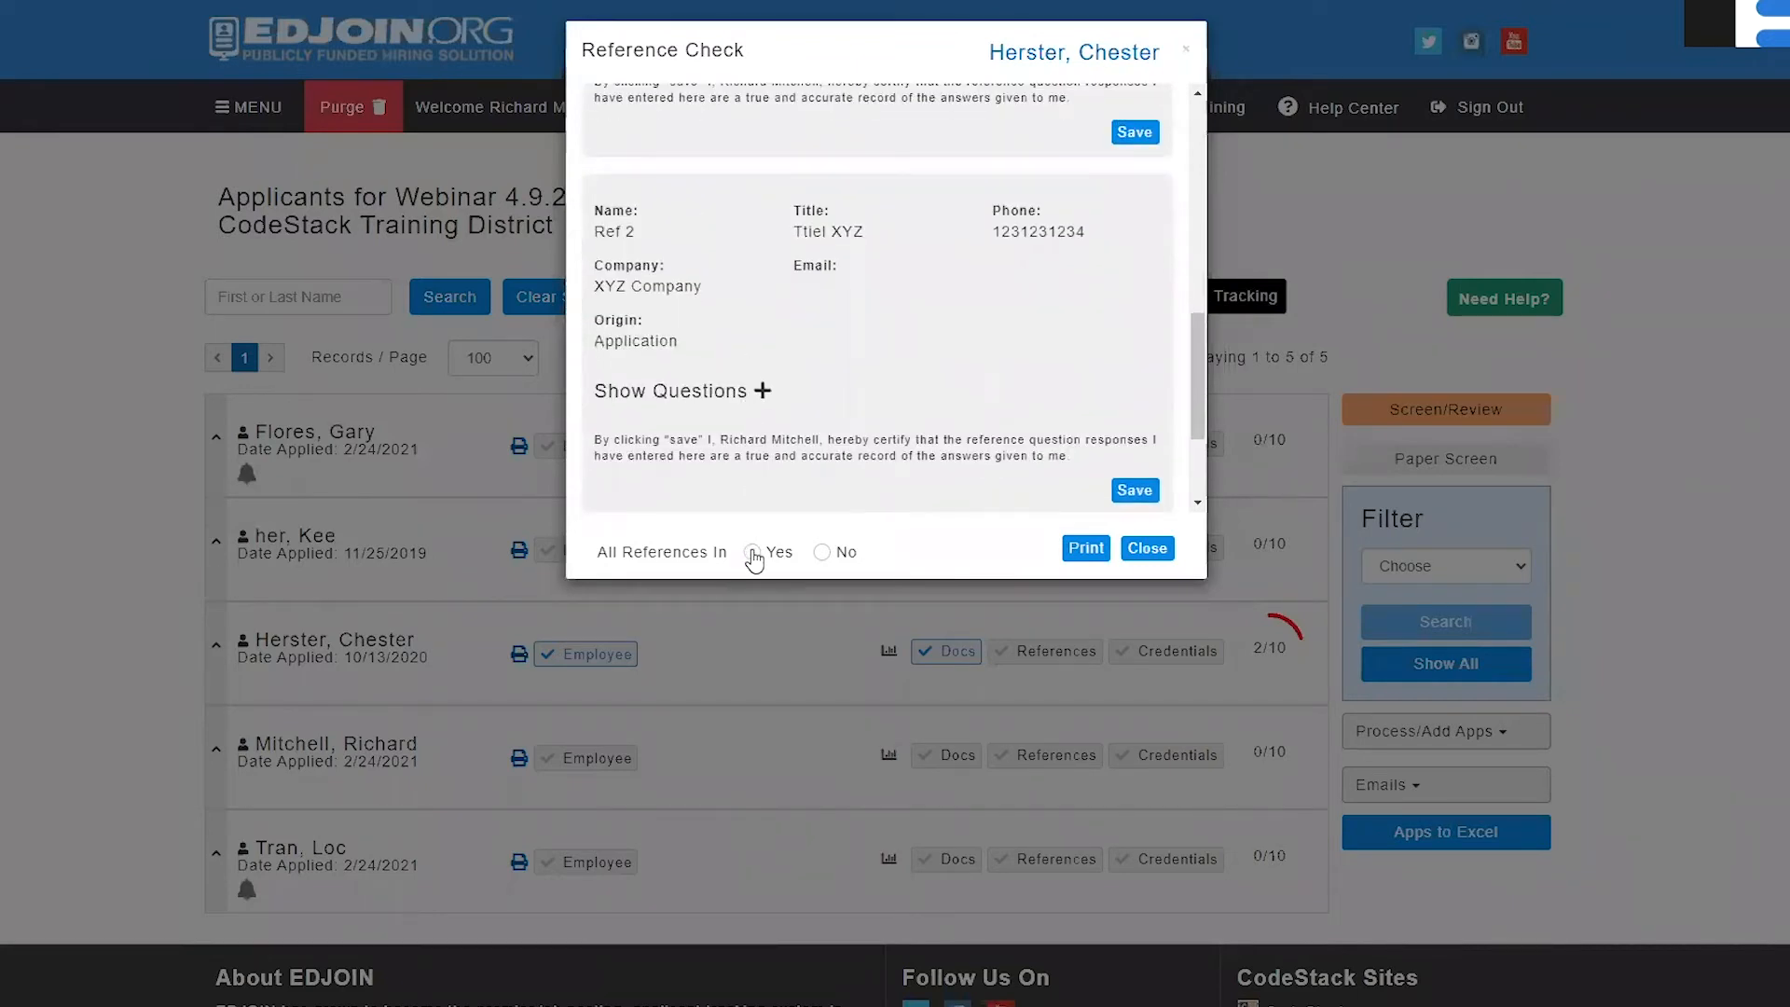
left_click(824, 553)
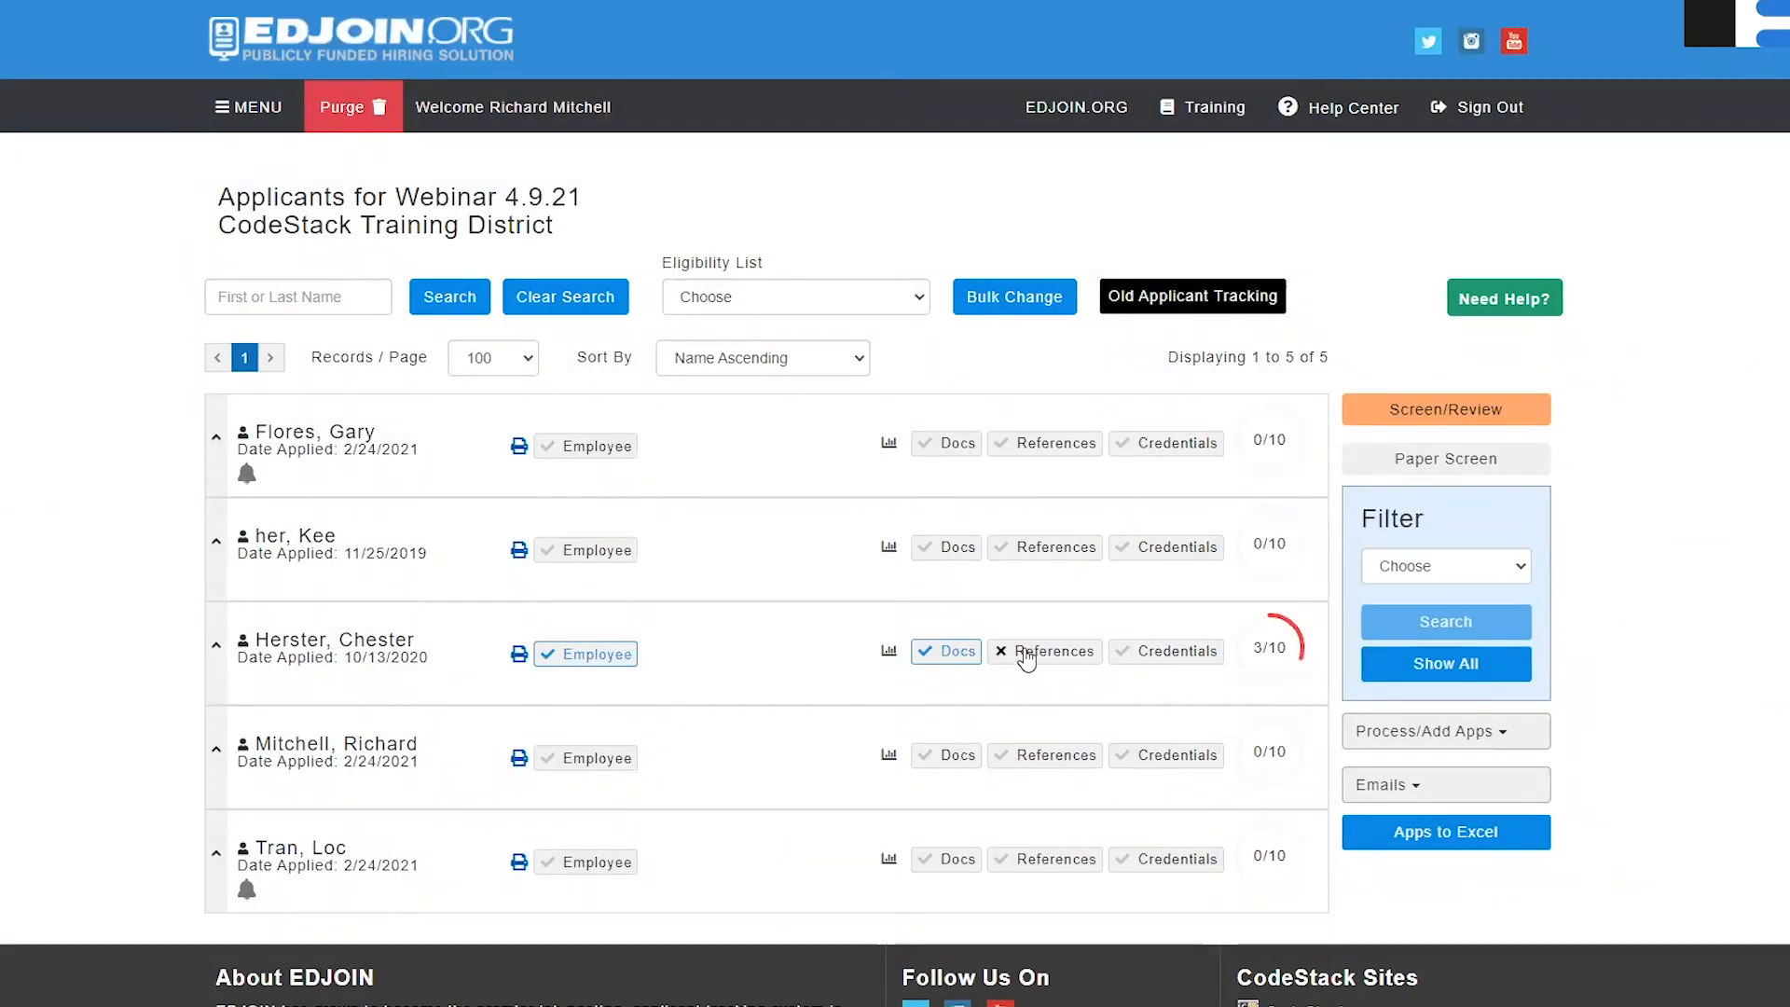
- Check the third applicant's progress indicator and review their credentials, closing them without setting Credentials In
left_click(1261, 656)
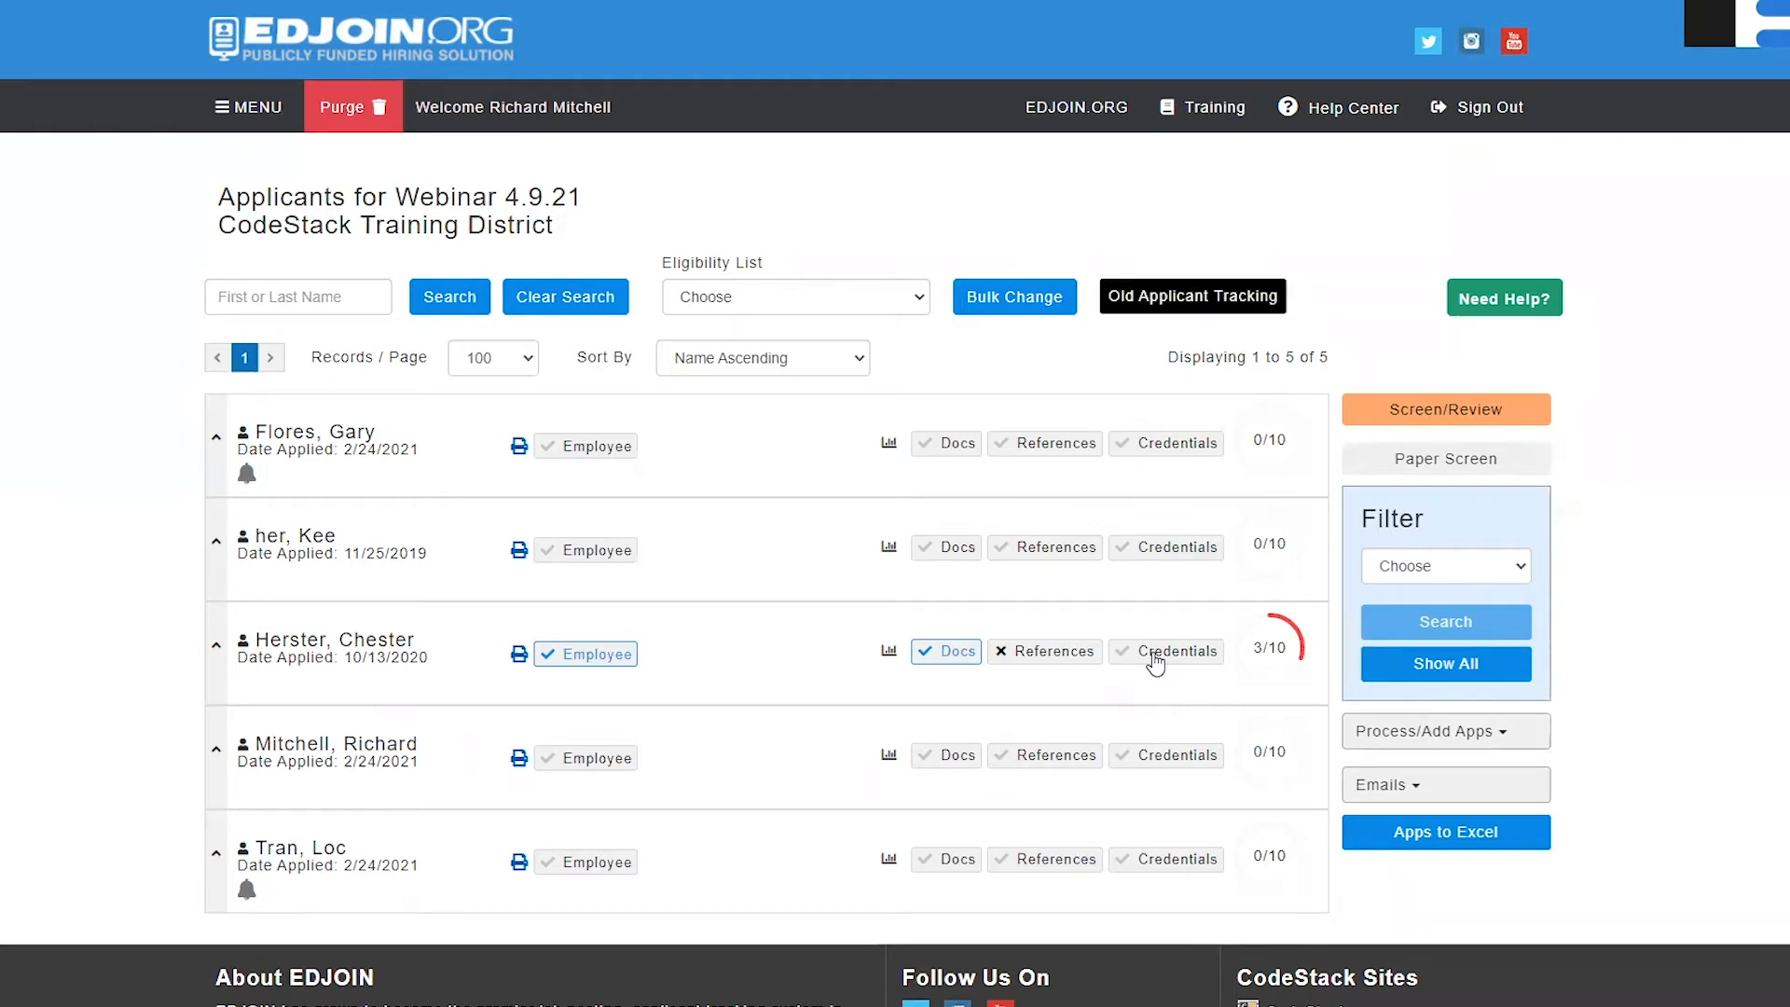
left_click(1156, 652)
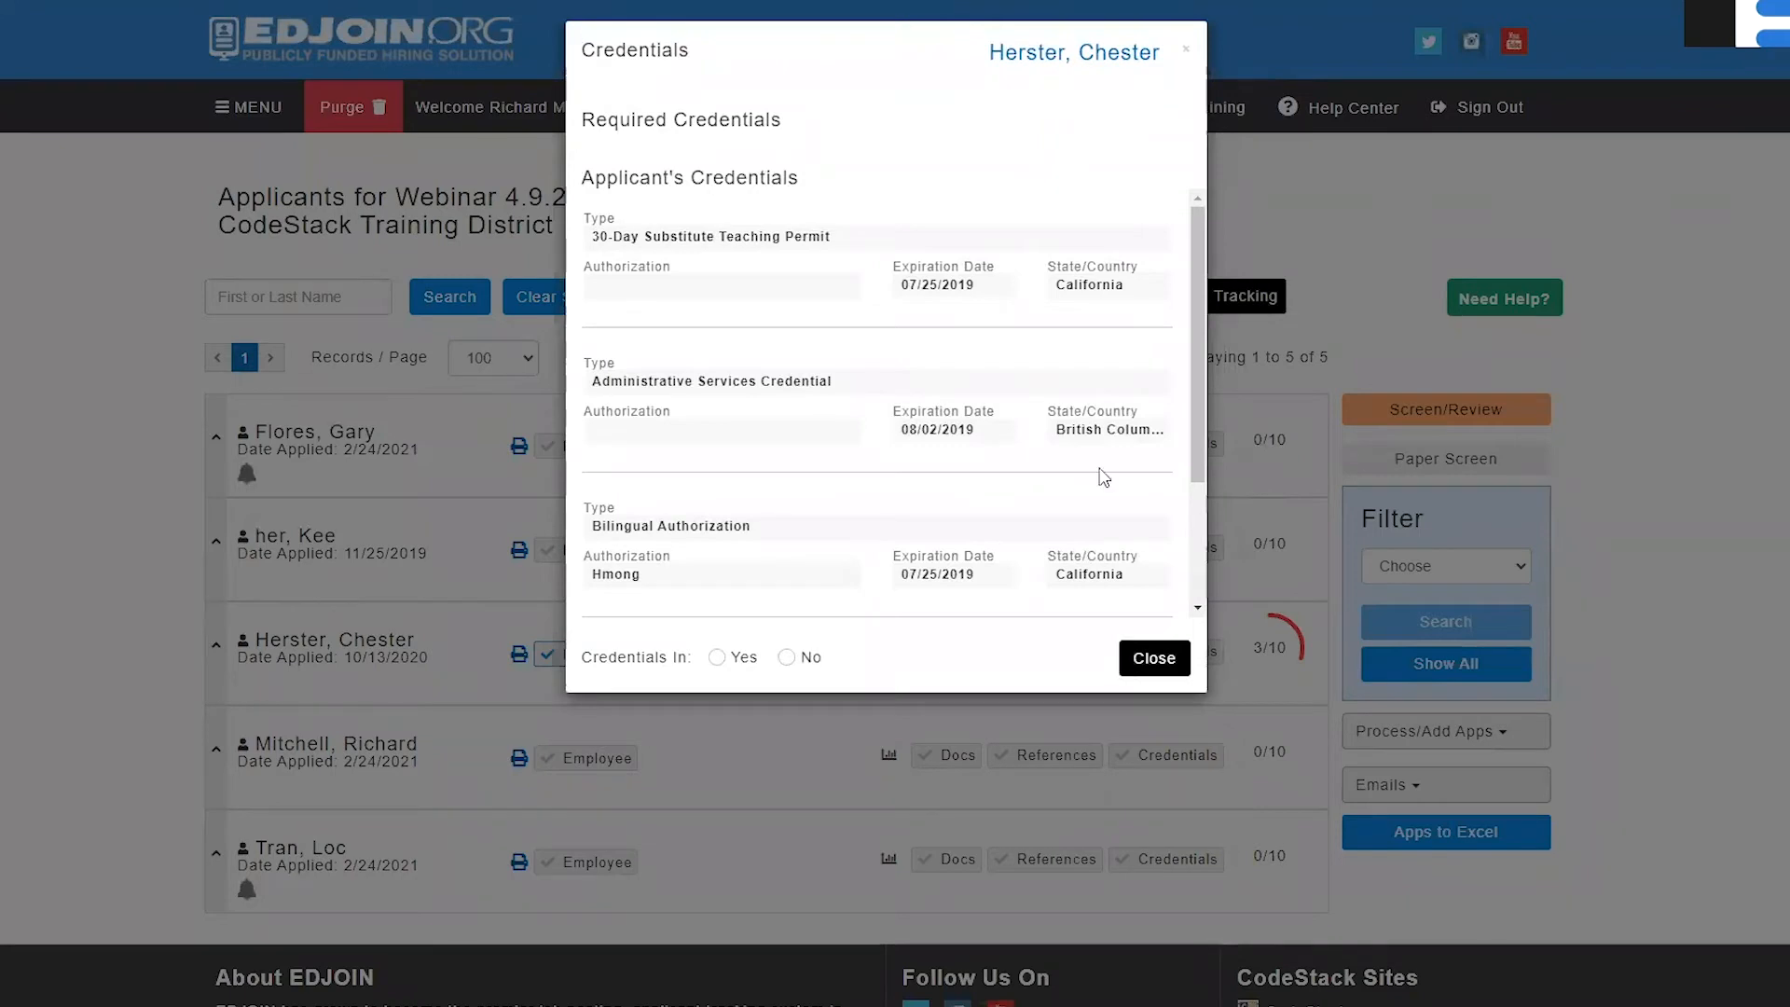
left_click(1154, 659)
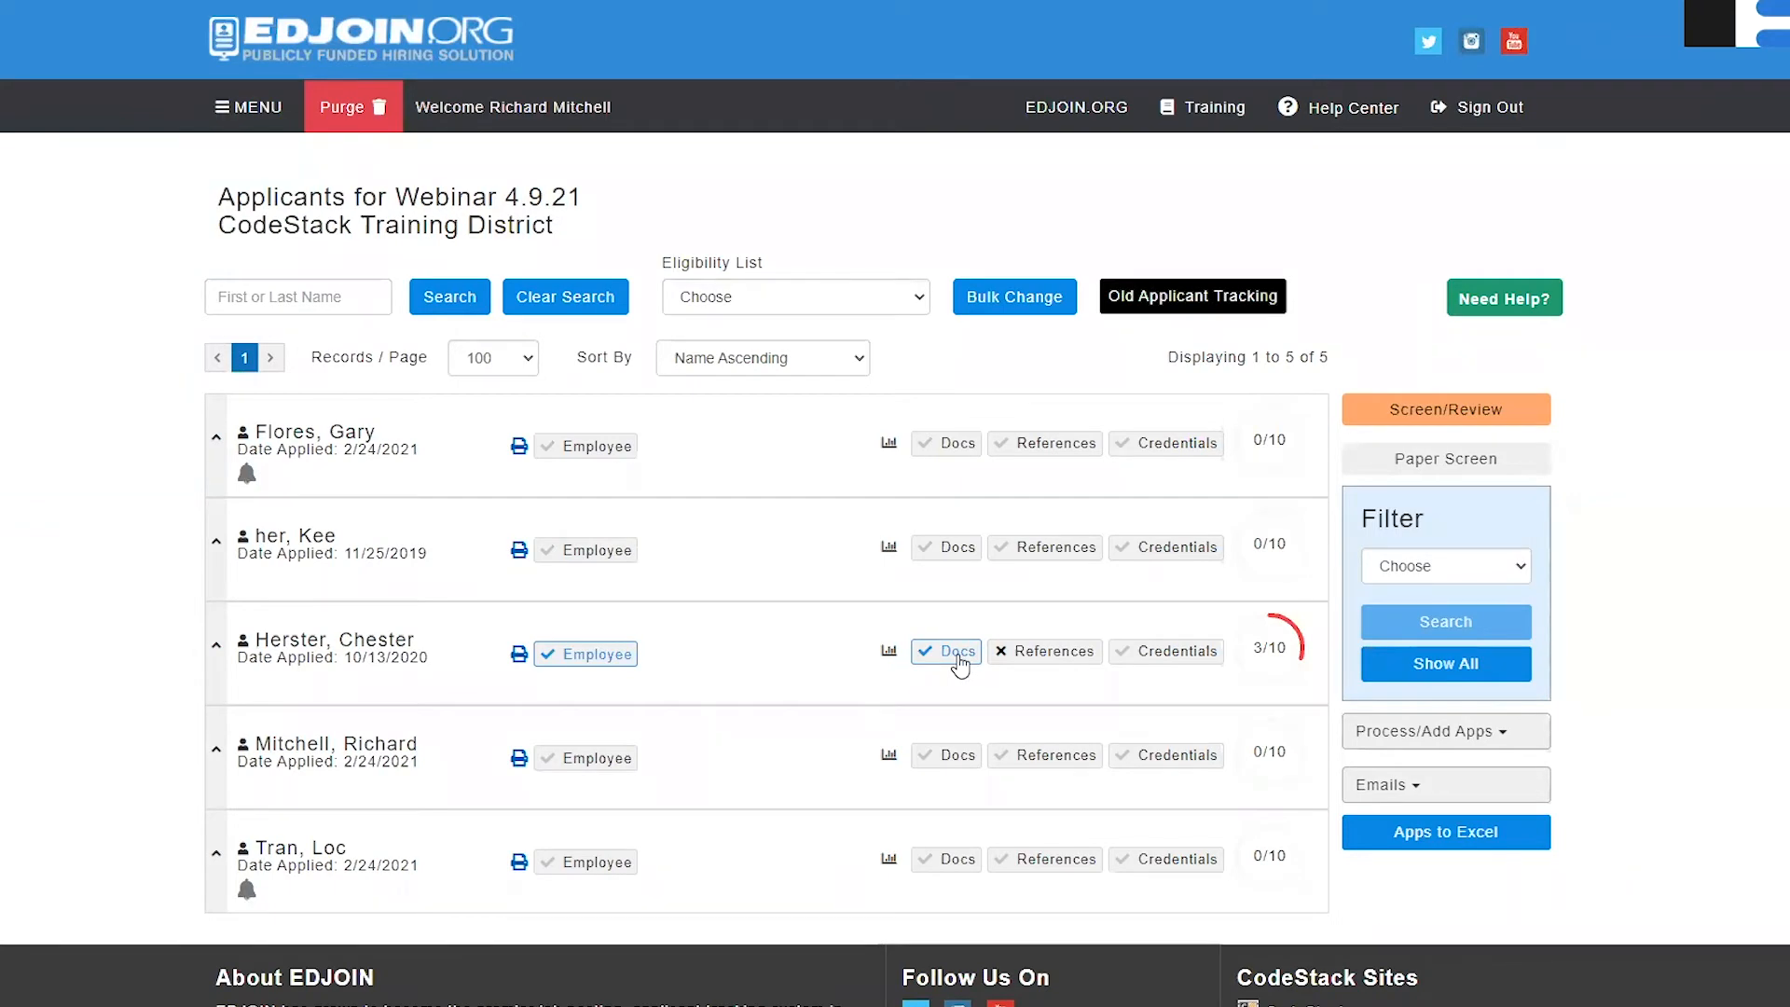
- Open the third applicant's credentials, review the listed credentials and set Credentials In to Yes
left_click(1151, 667)
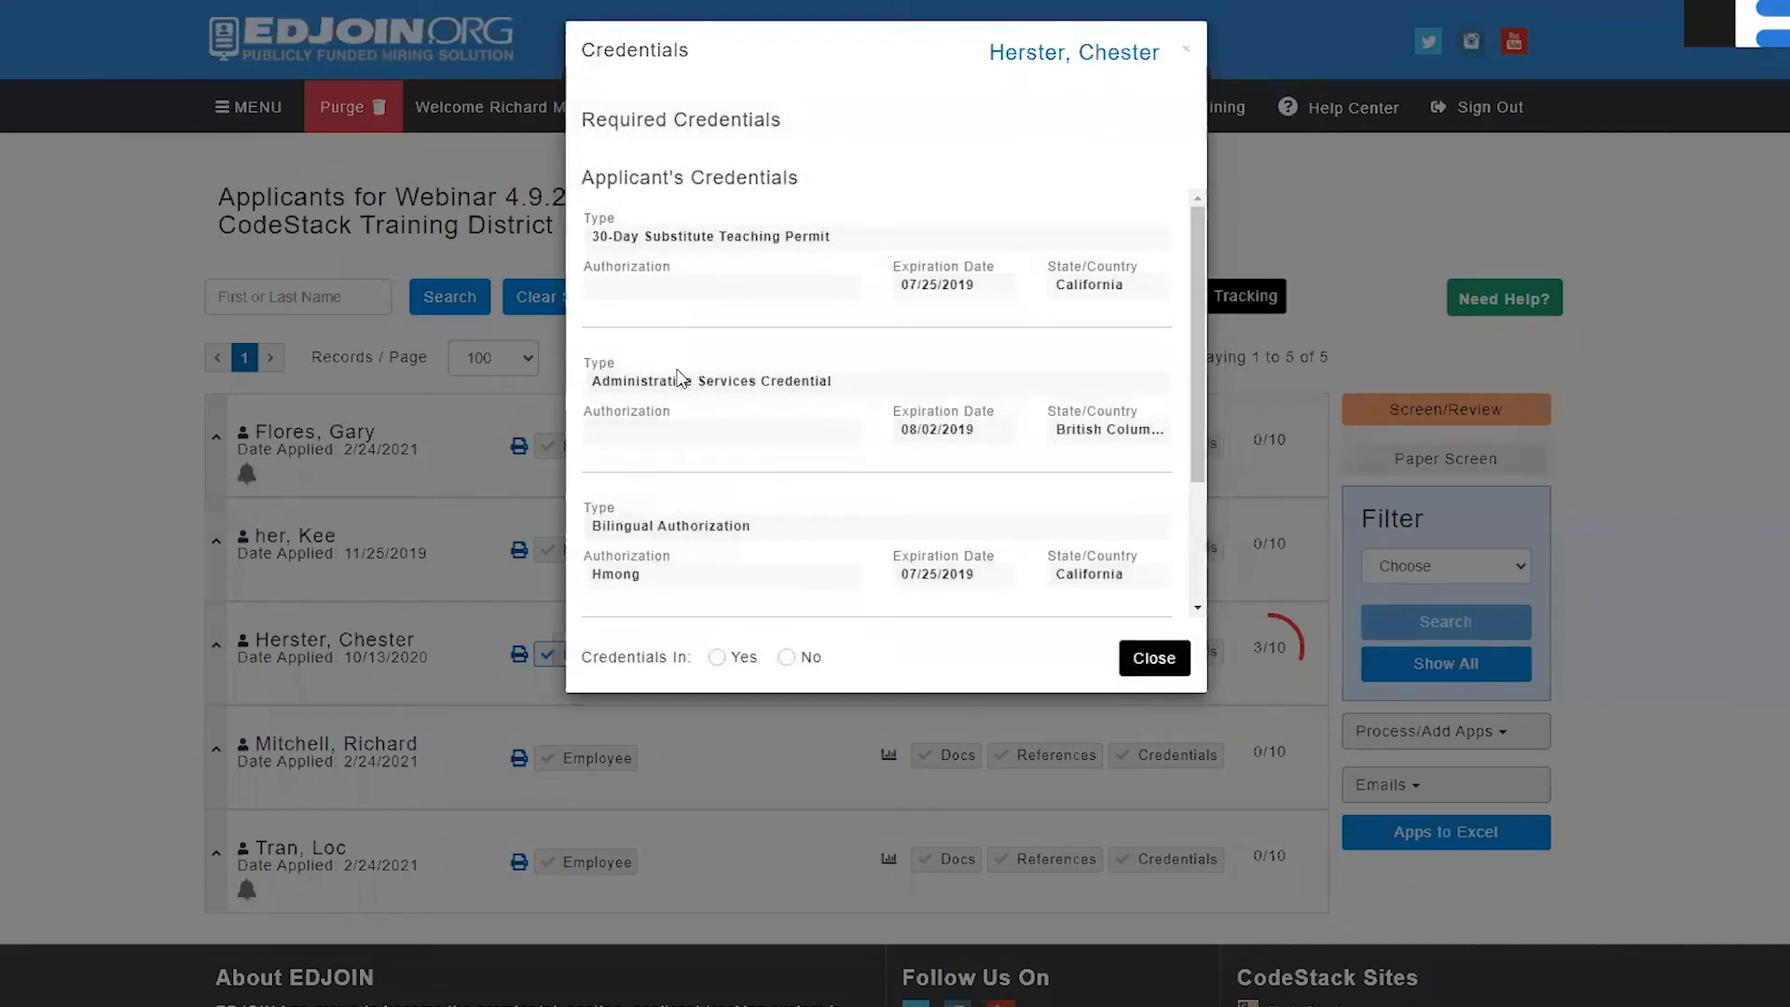
scroll(680, 377, "down", 2)
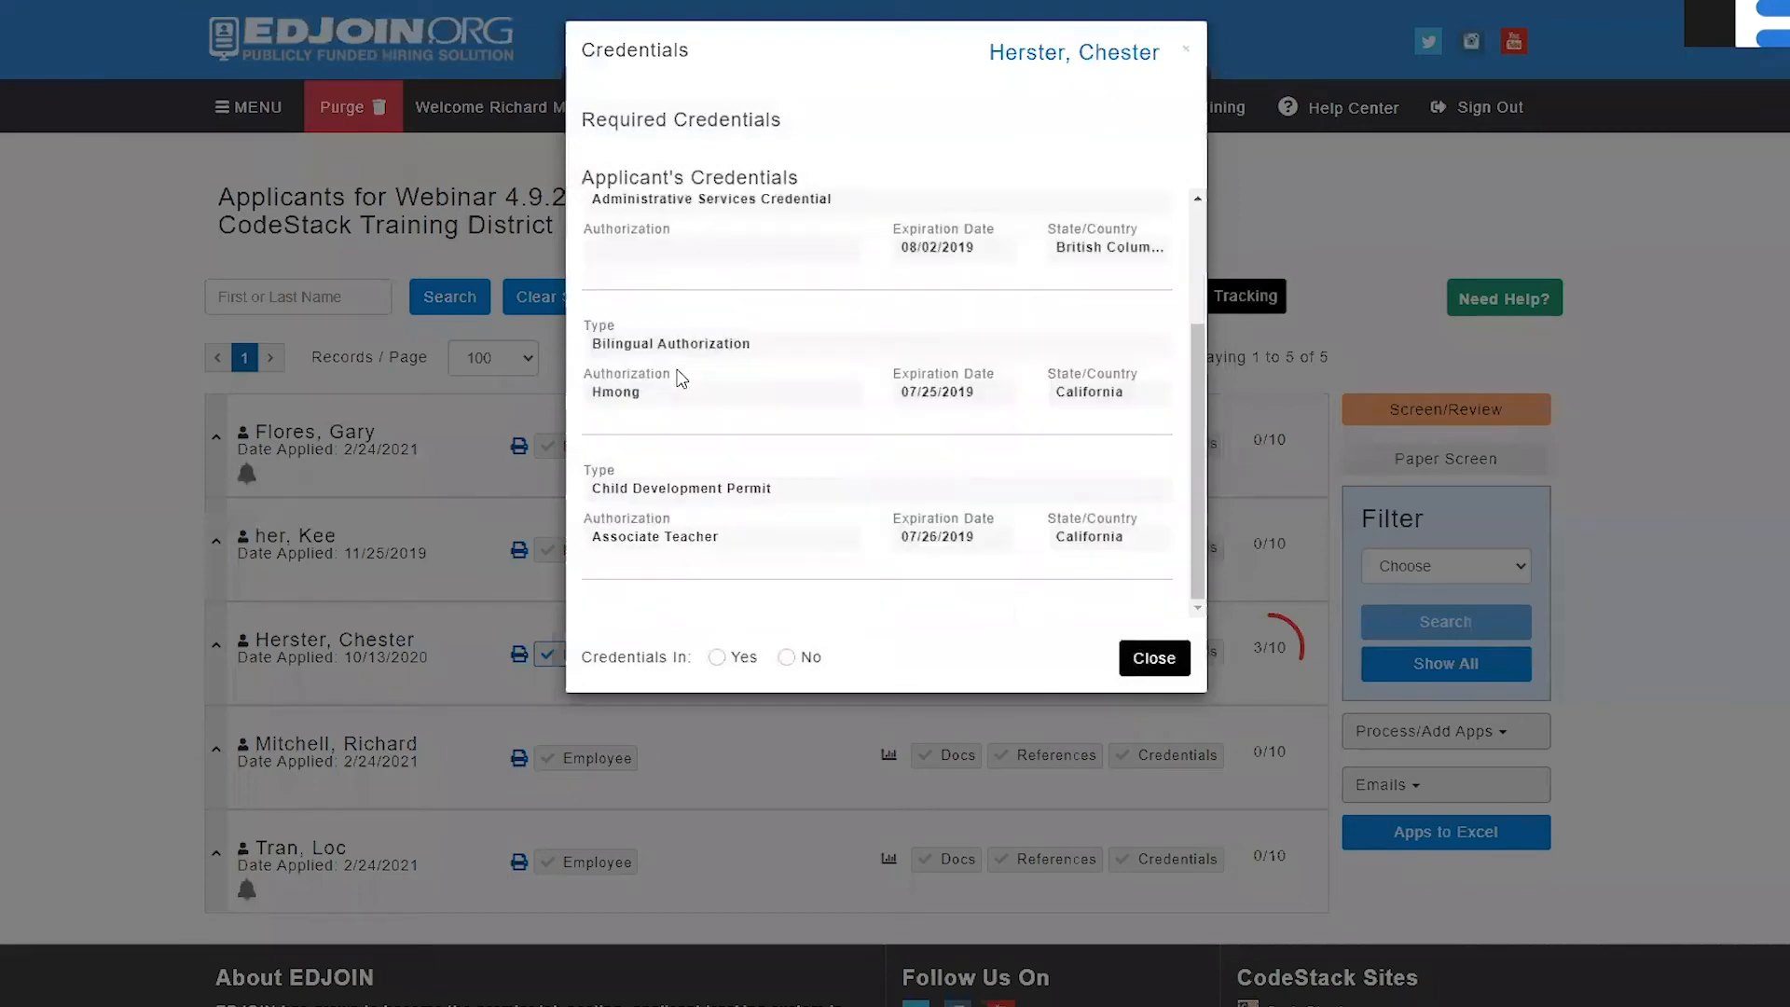
left_click(716, 657)
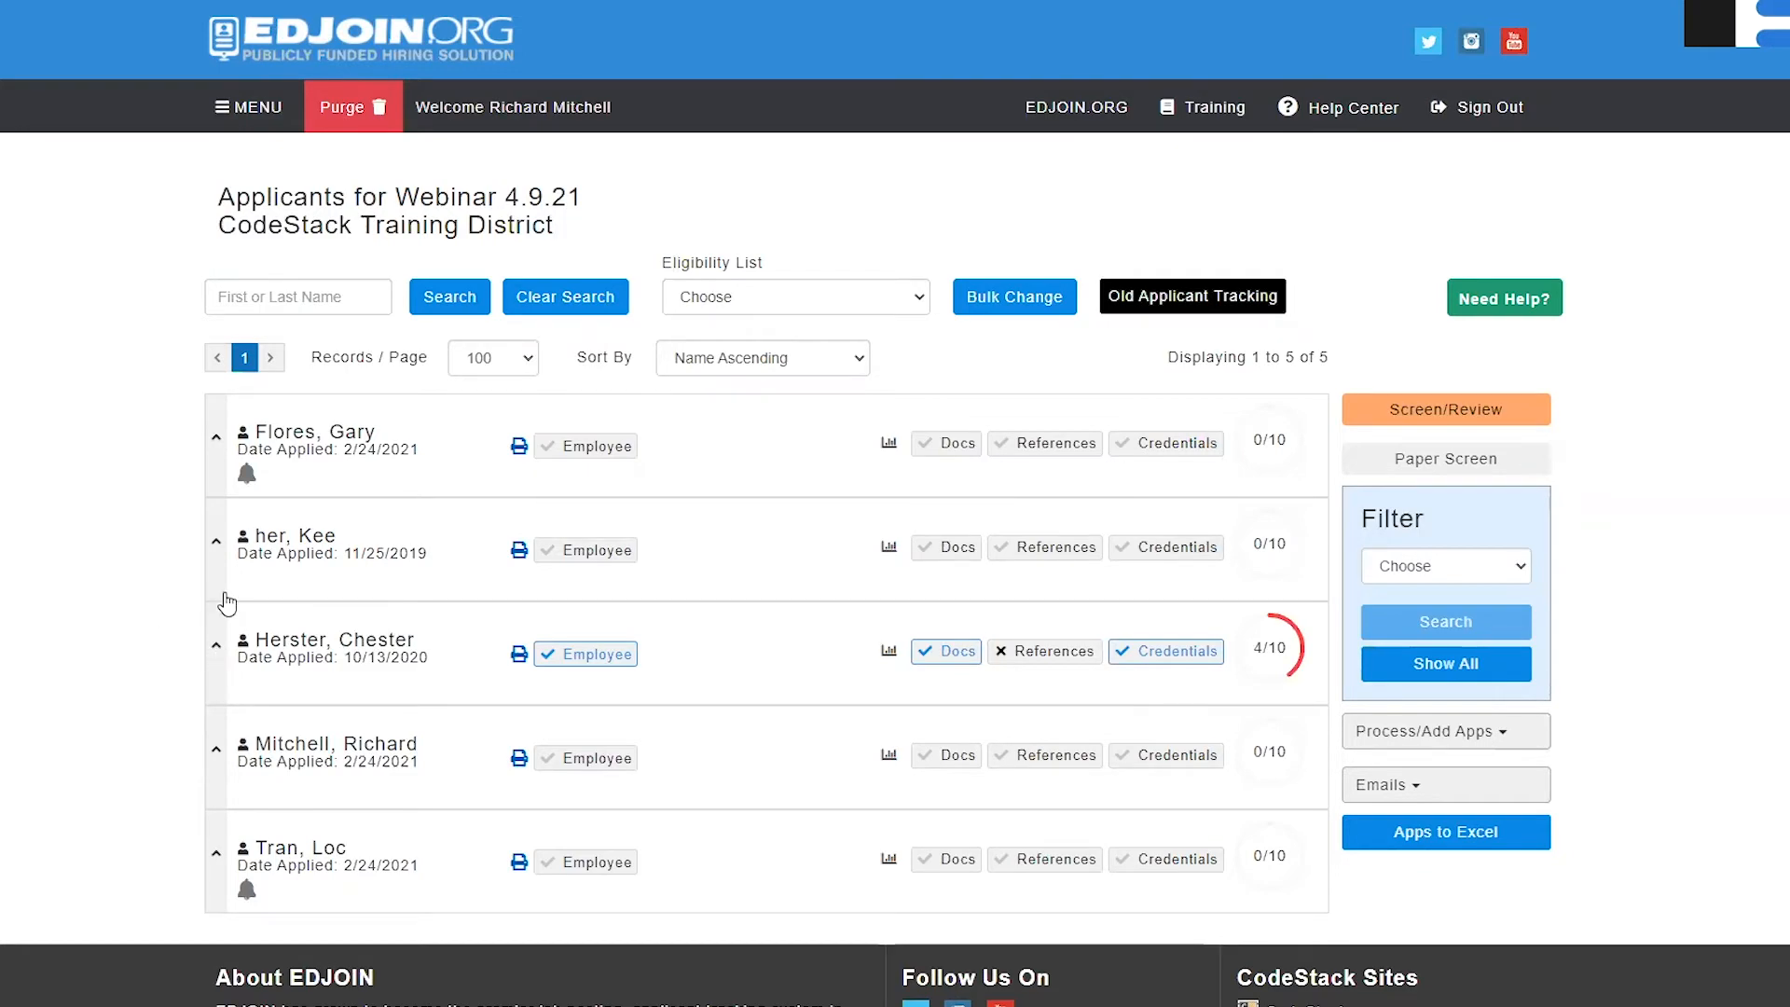
- Expand the first applicant's application and look over the main menu entries down to System Users
left_click(217, 434)
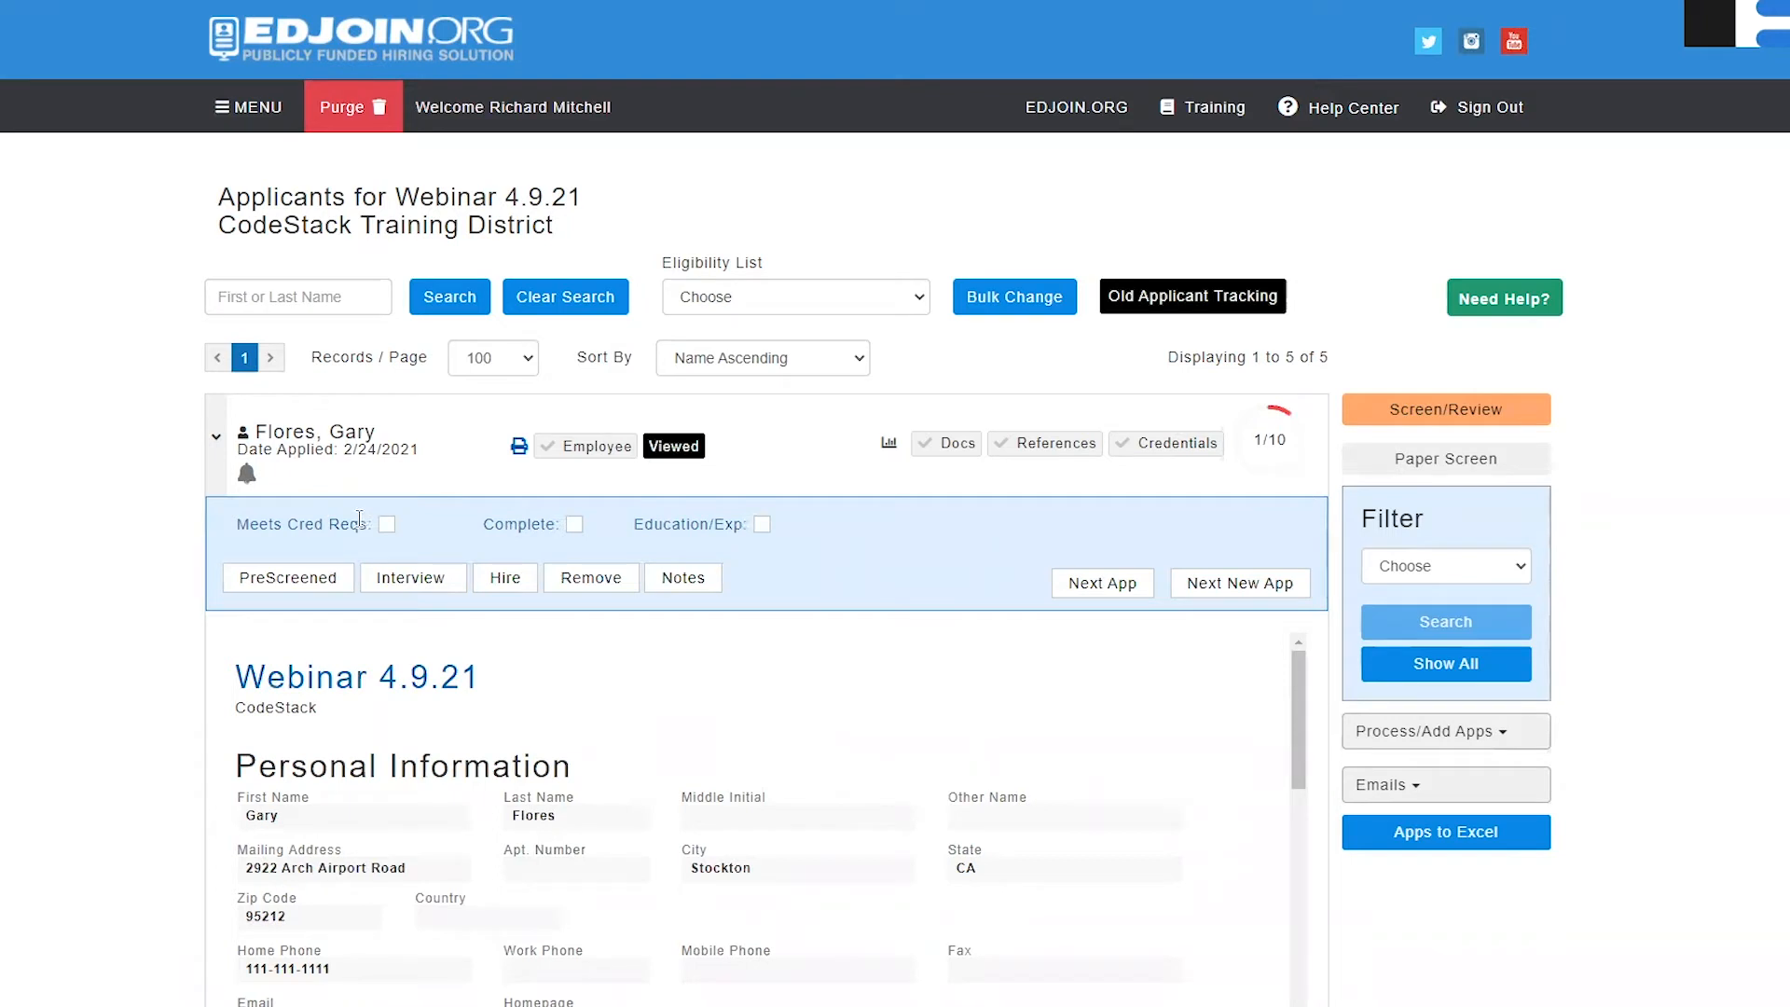
left_click(261, 116)
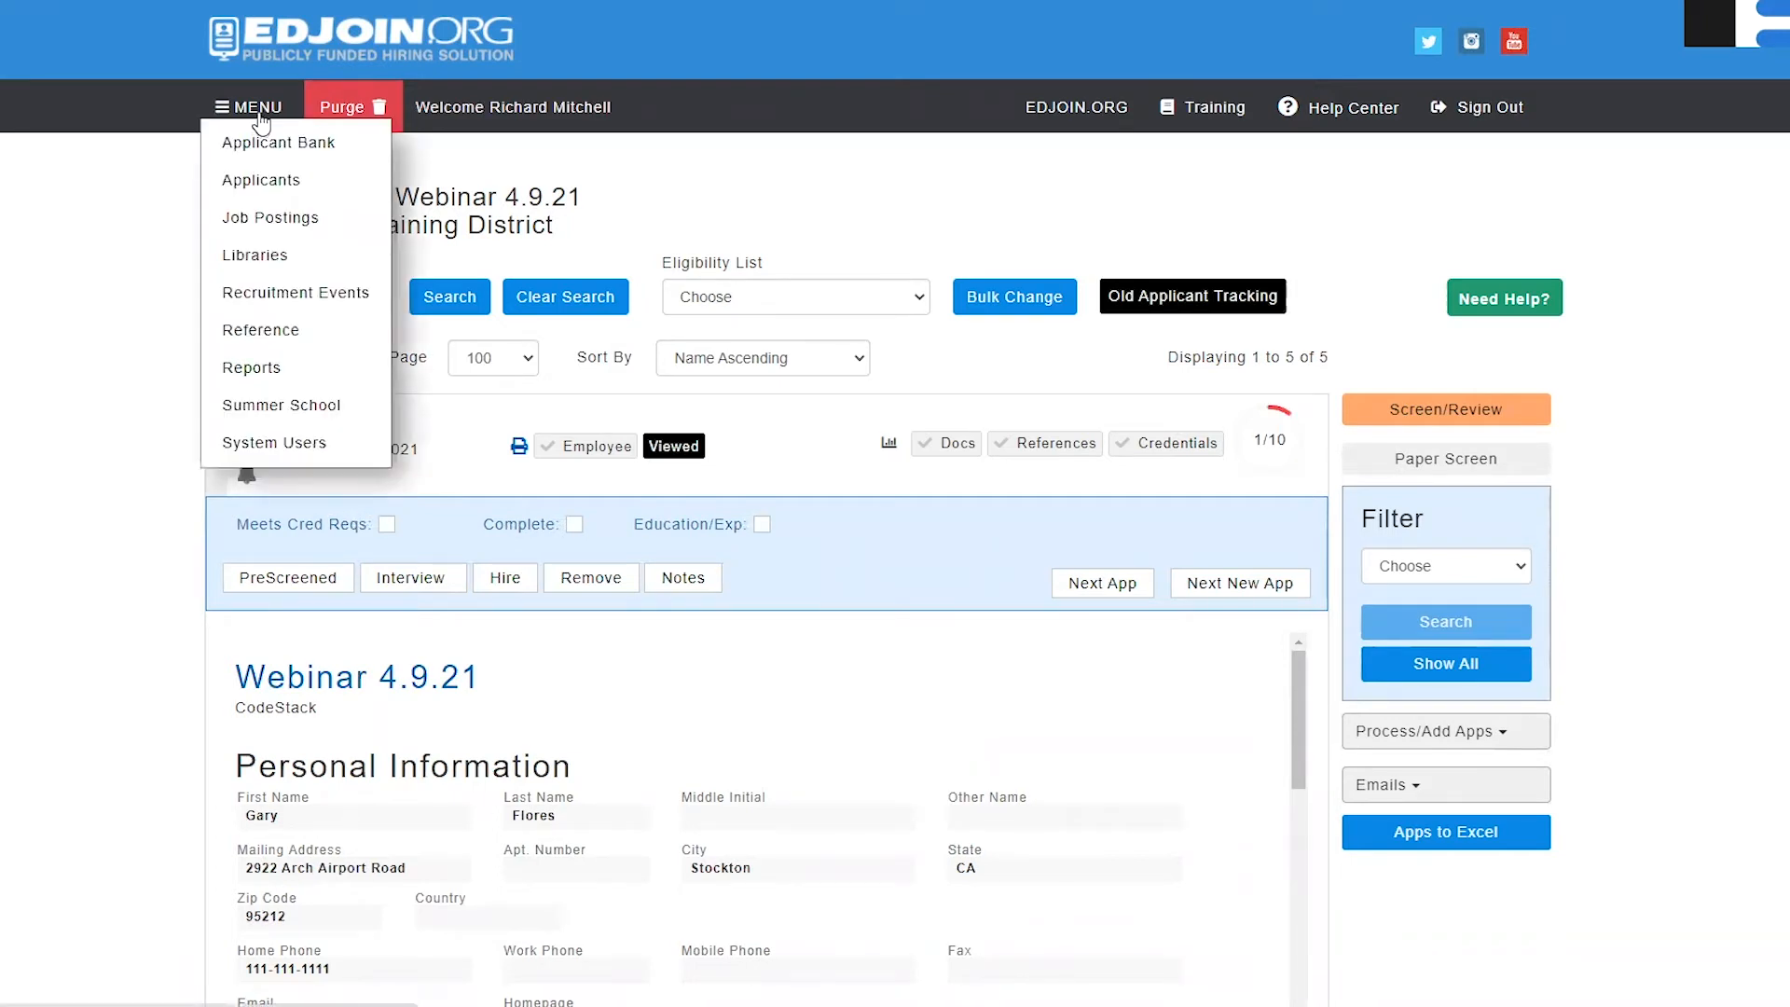
mouse_move(266, 332)
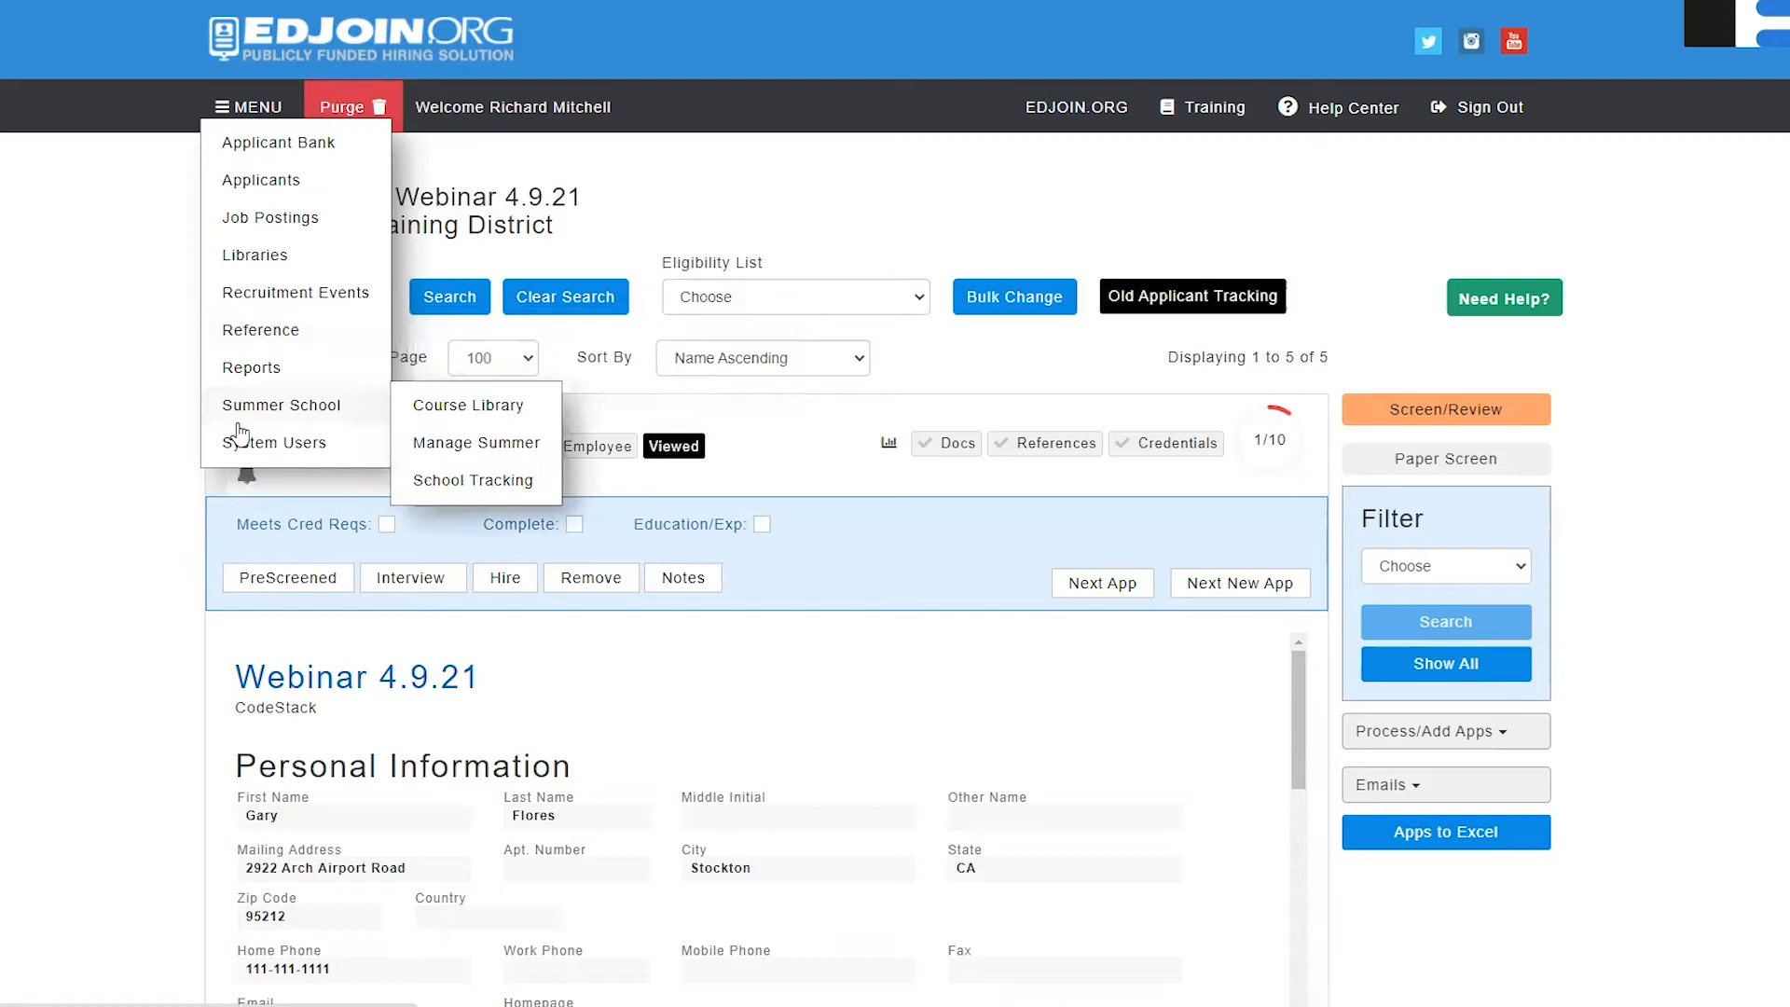
mouse_move(247, 446)
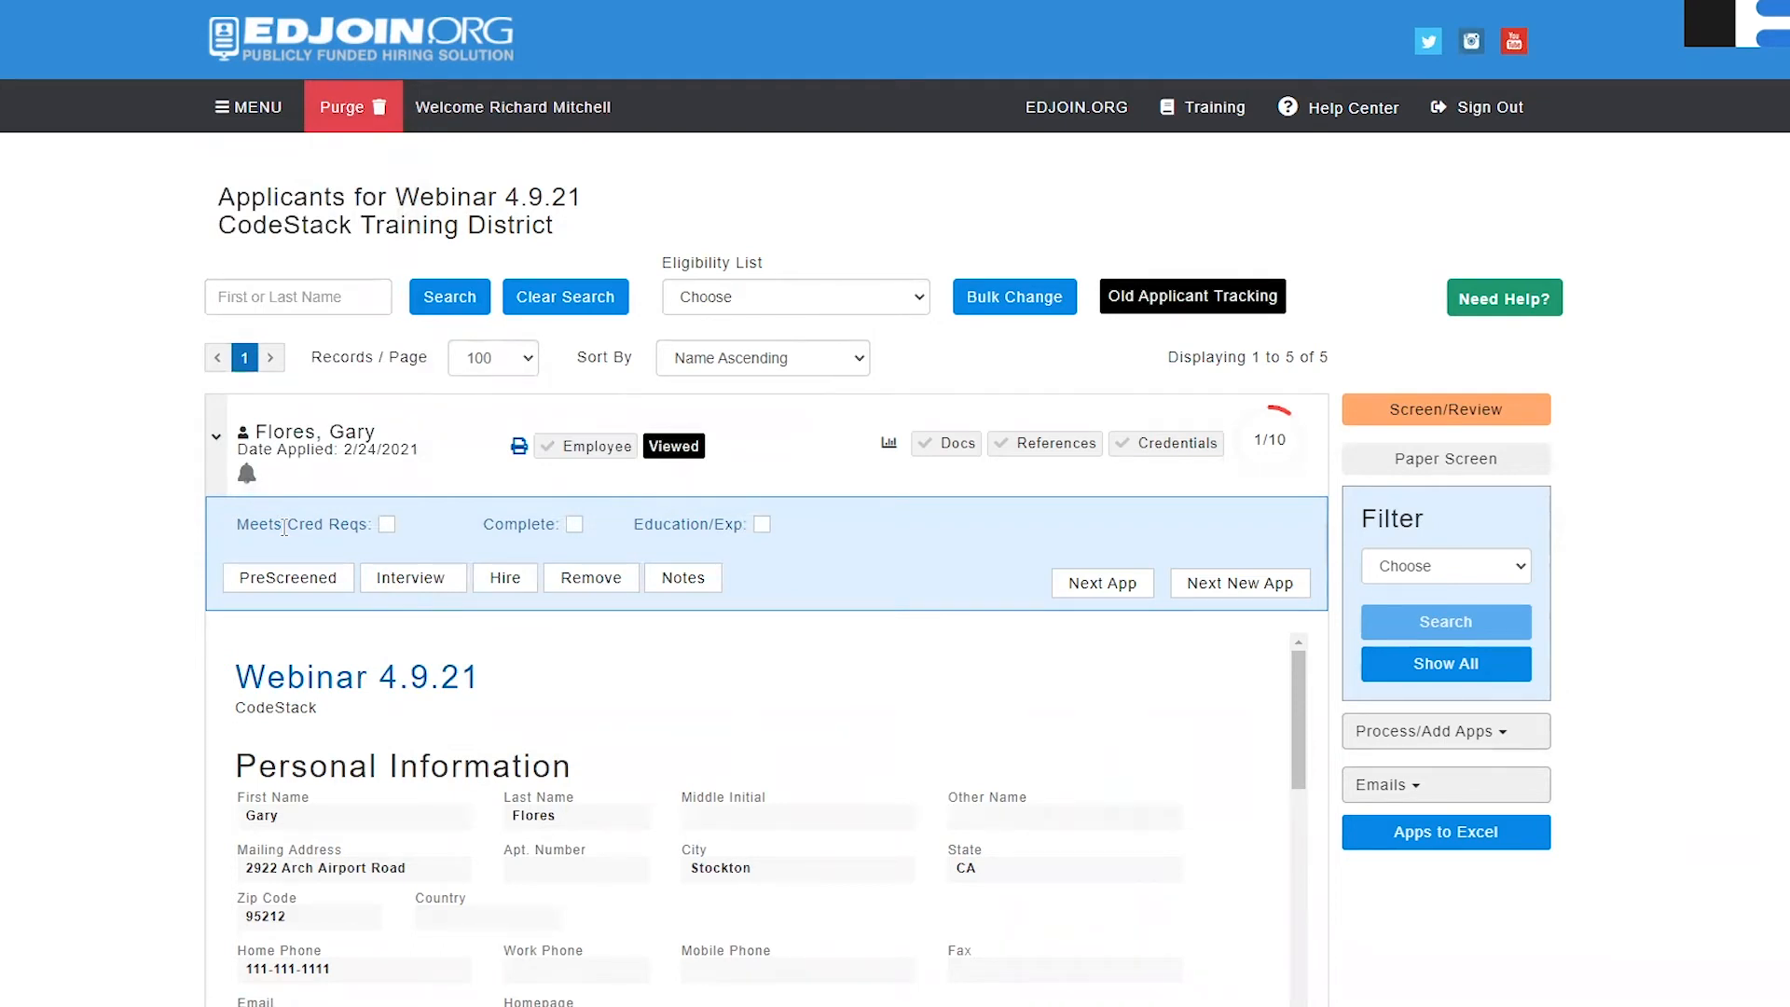
- Mark the first applicant as Meets Cred Reqs, Complete and Education/Exp, and flag them for Interview
left_click(386, 525)
left_click(575, 527)
left_click(761, 528)
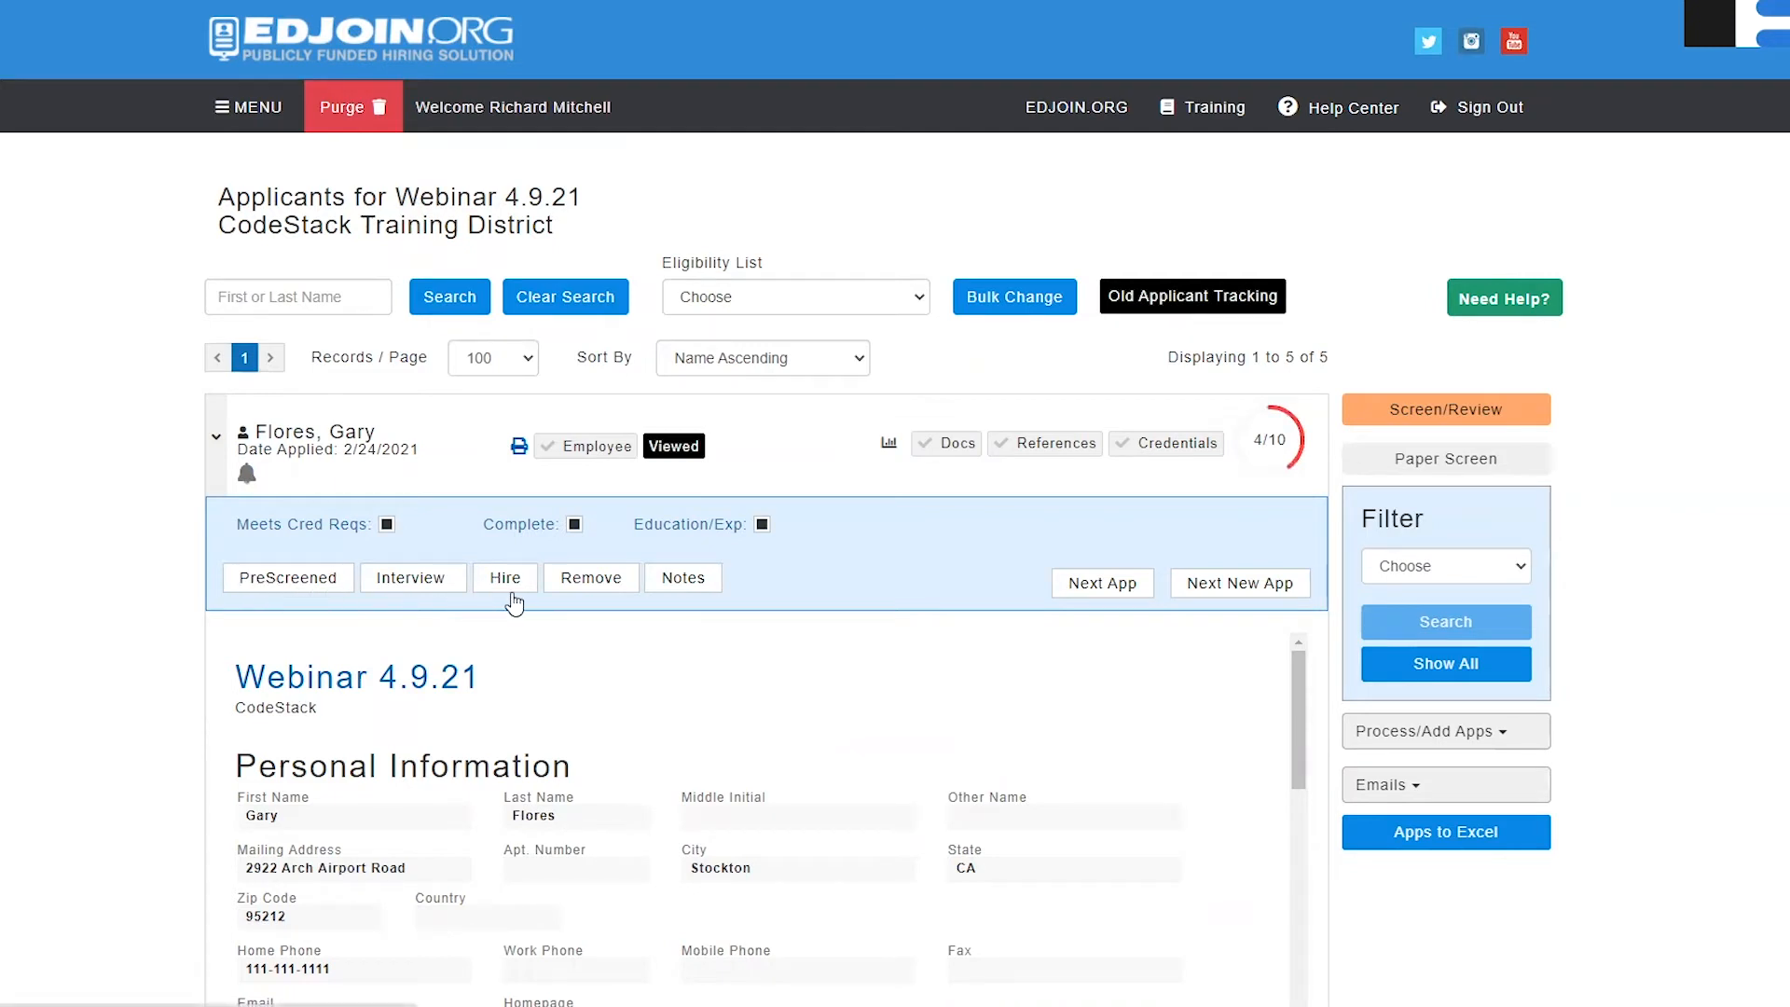
left_click(427, 580)
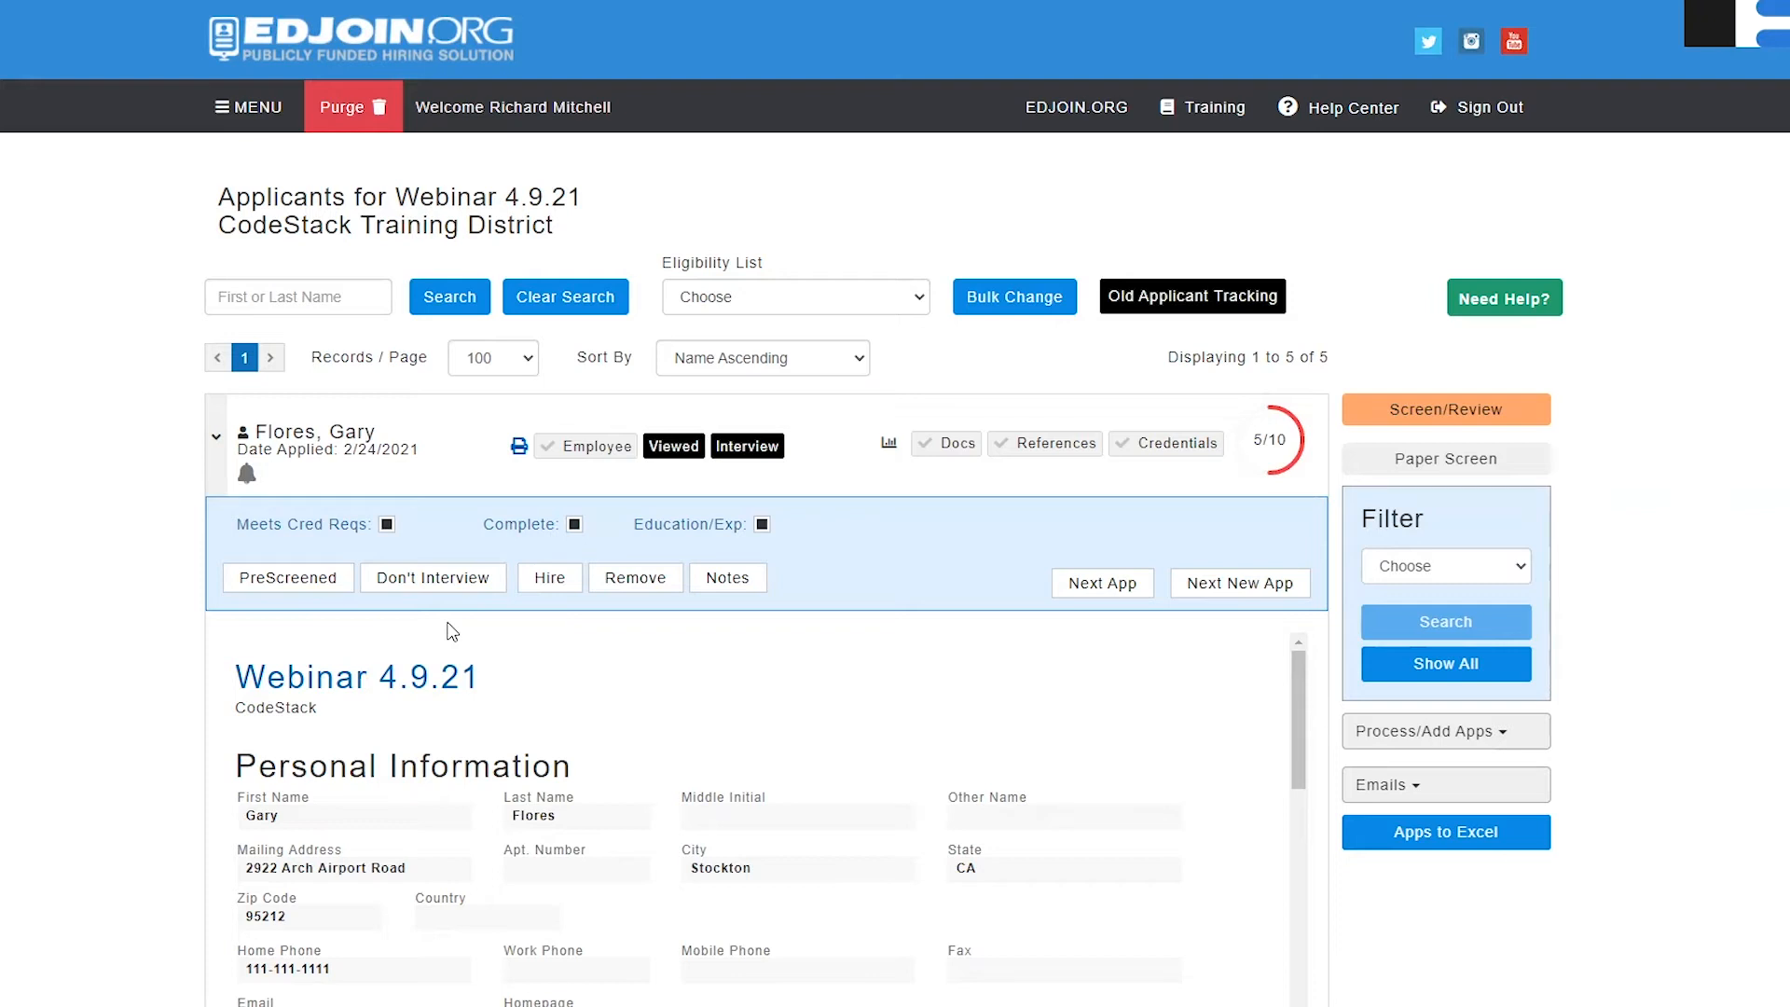
left_click(477, 588)
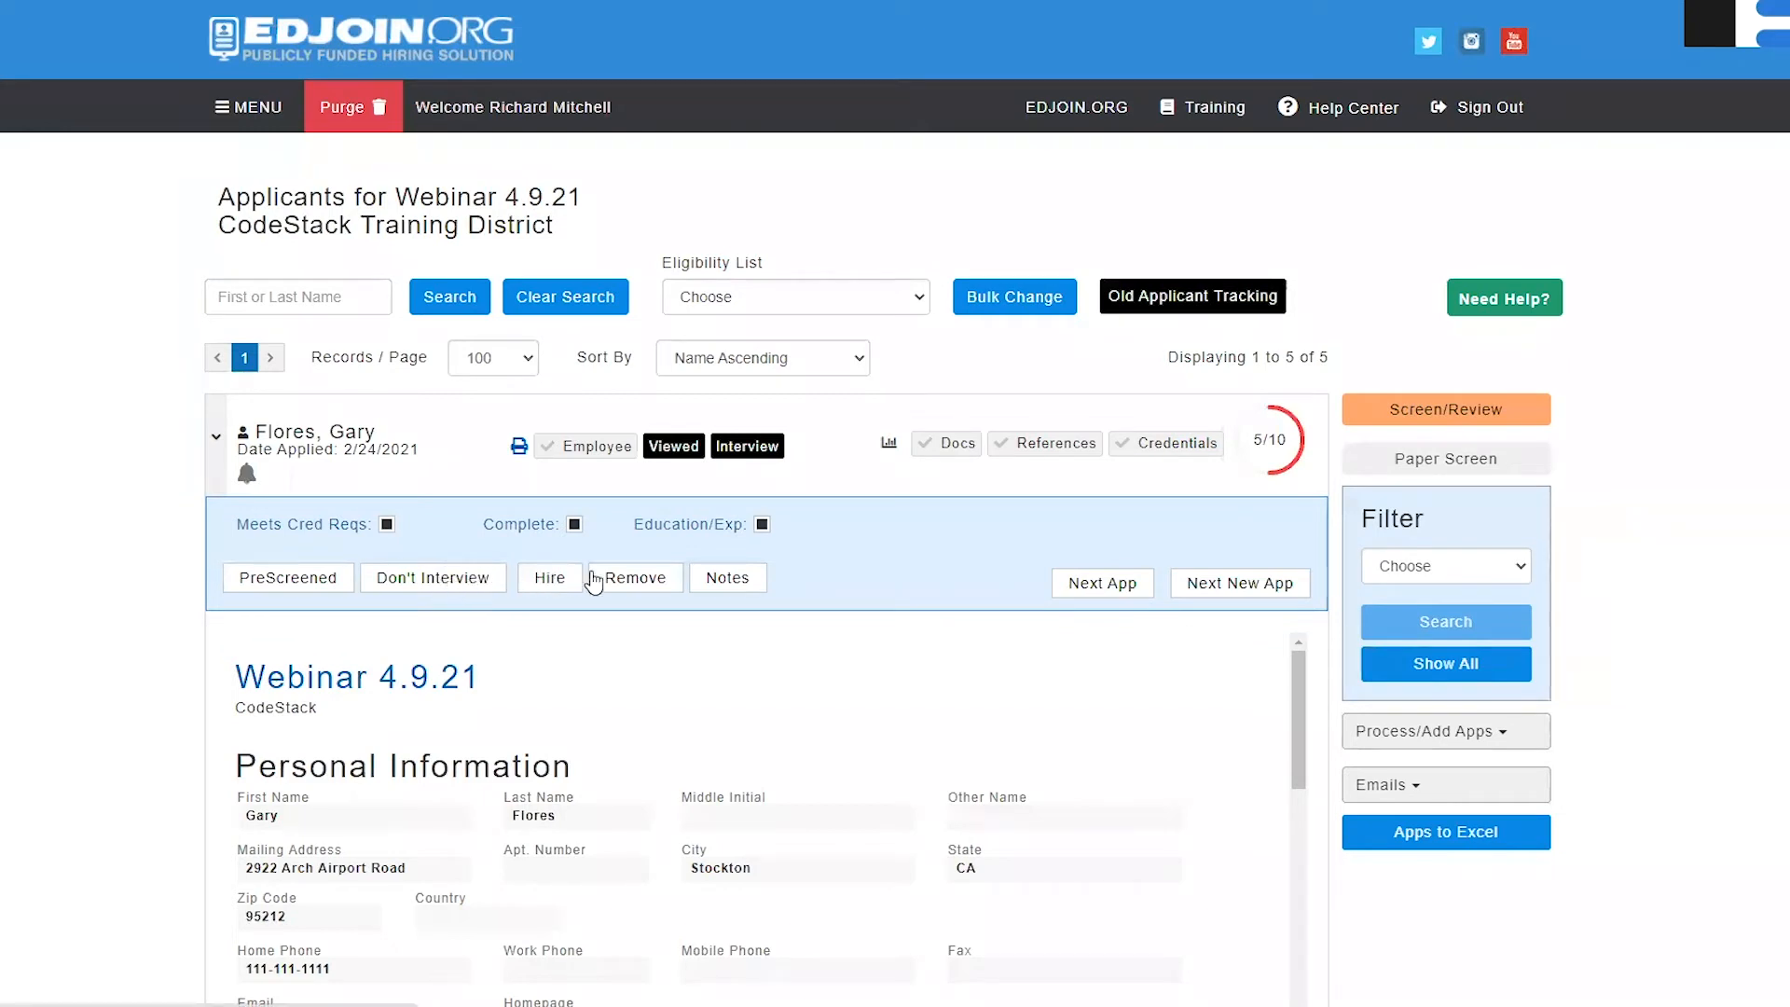
- Look through the Process/Add Apps options as far as Interview System
left_click(1418, 731)
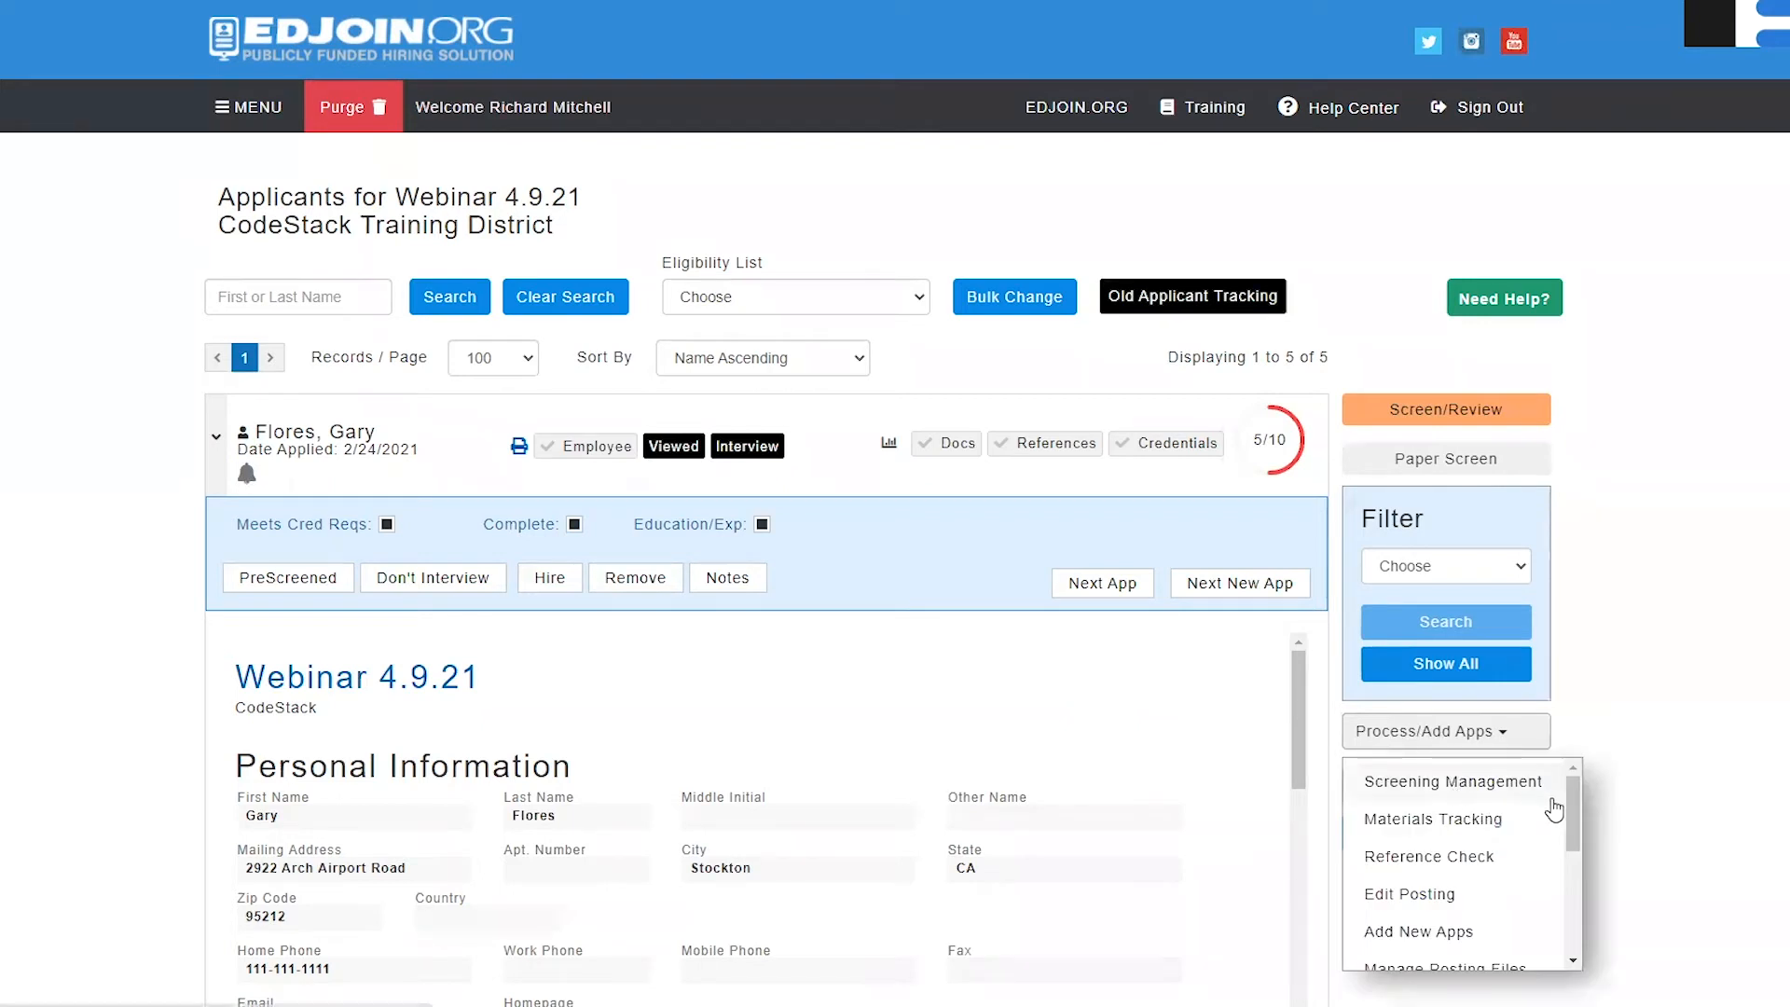
left_click_drag(1575, 796, 1581, 876)
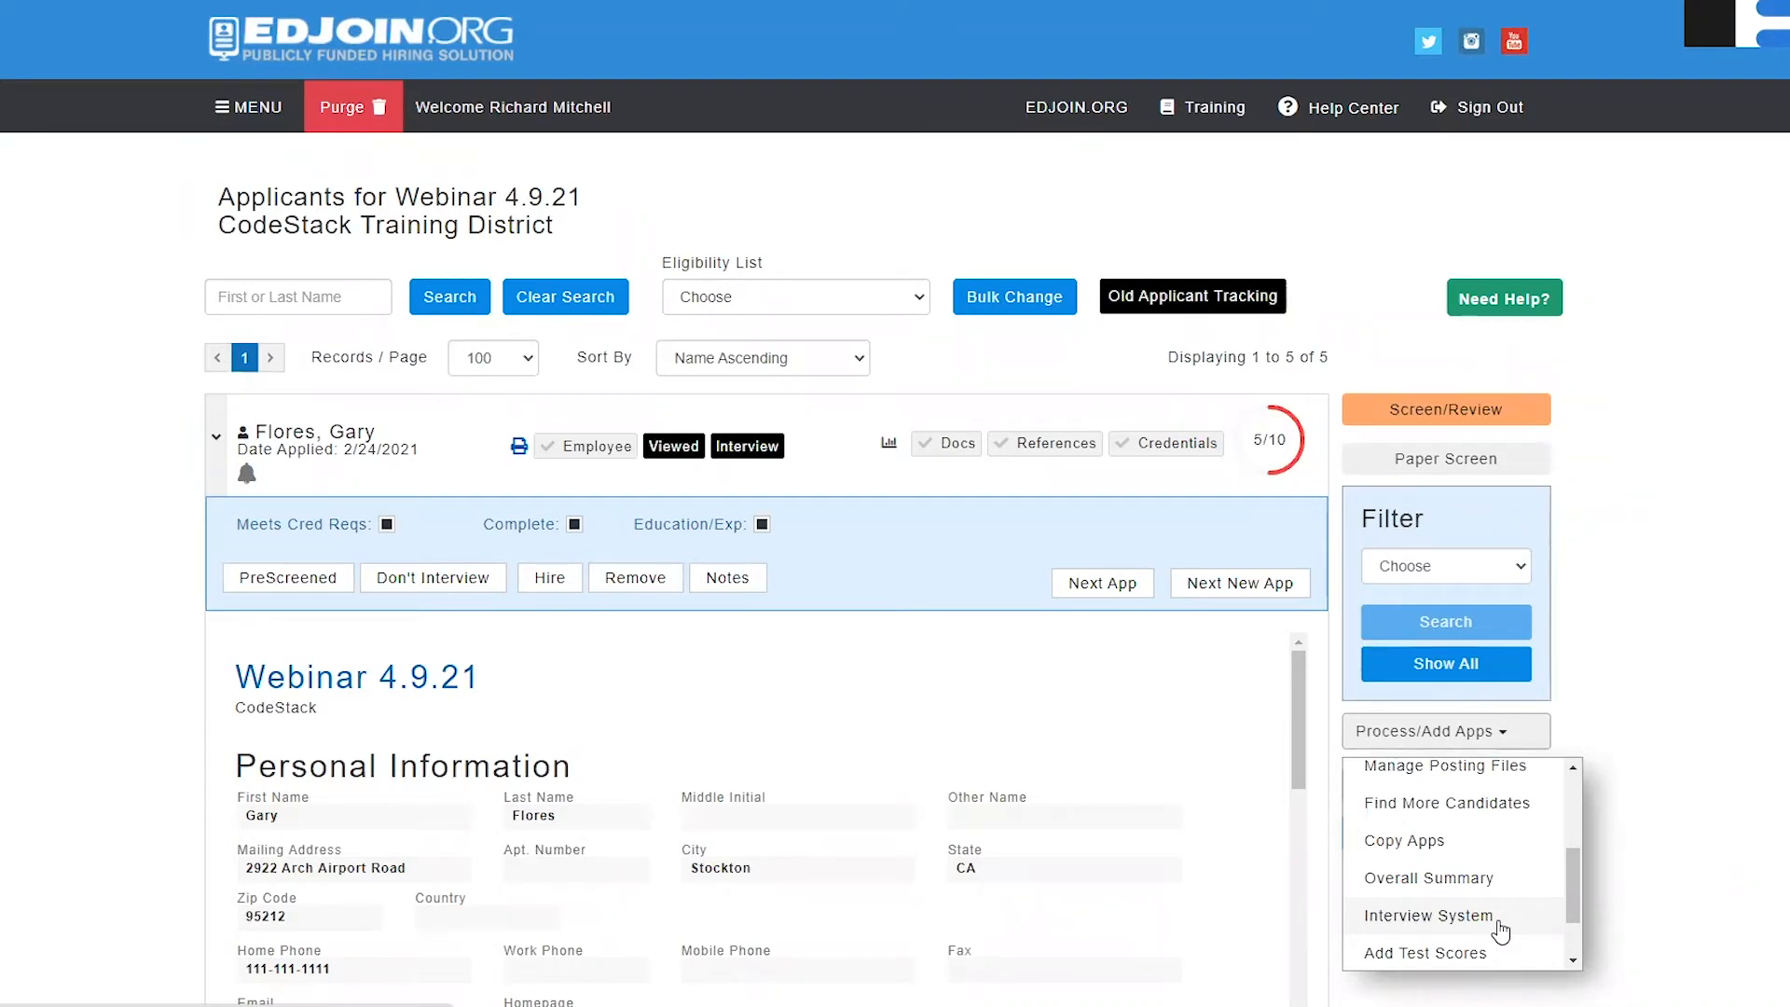
- View the first applicant's blank hire form, close it, and look at the Libraries entry in the main menu
left_click(550, 578)
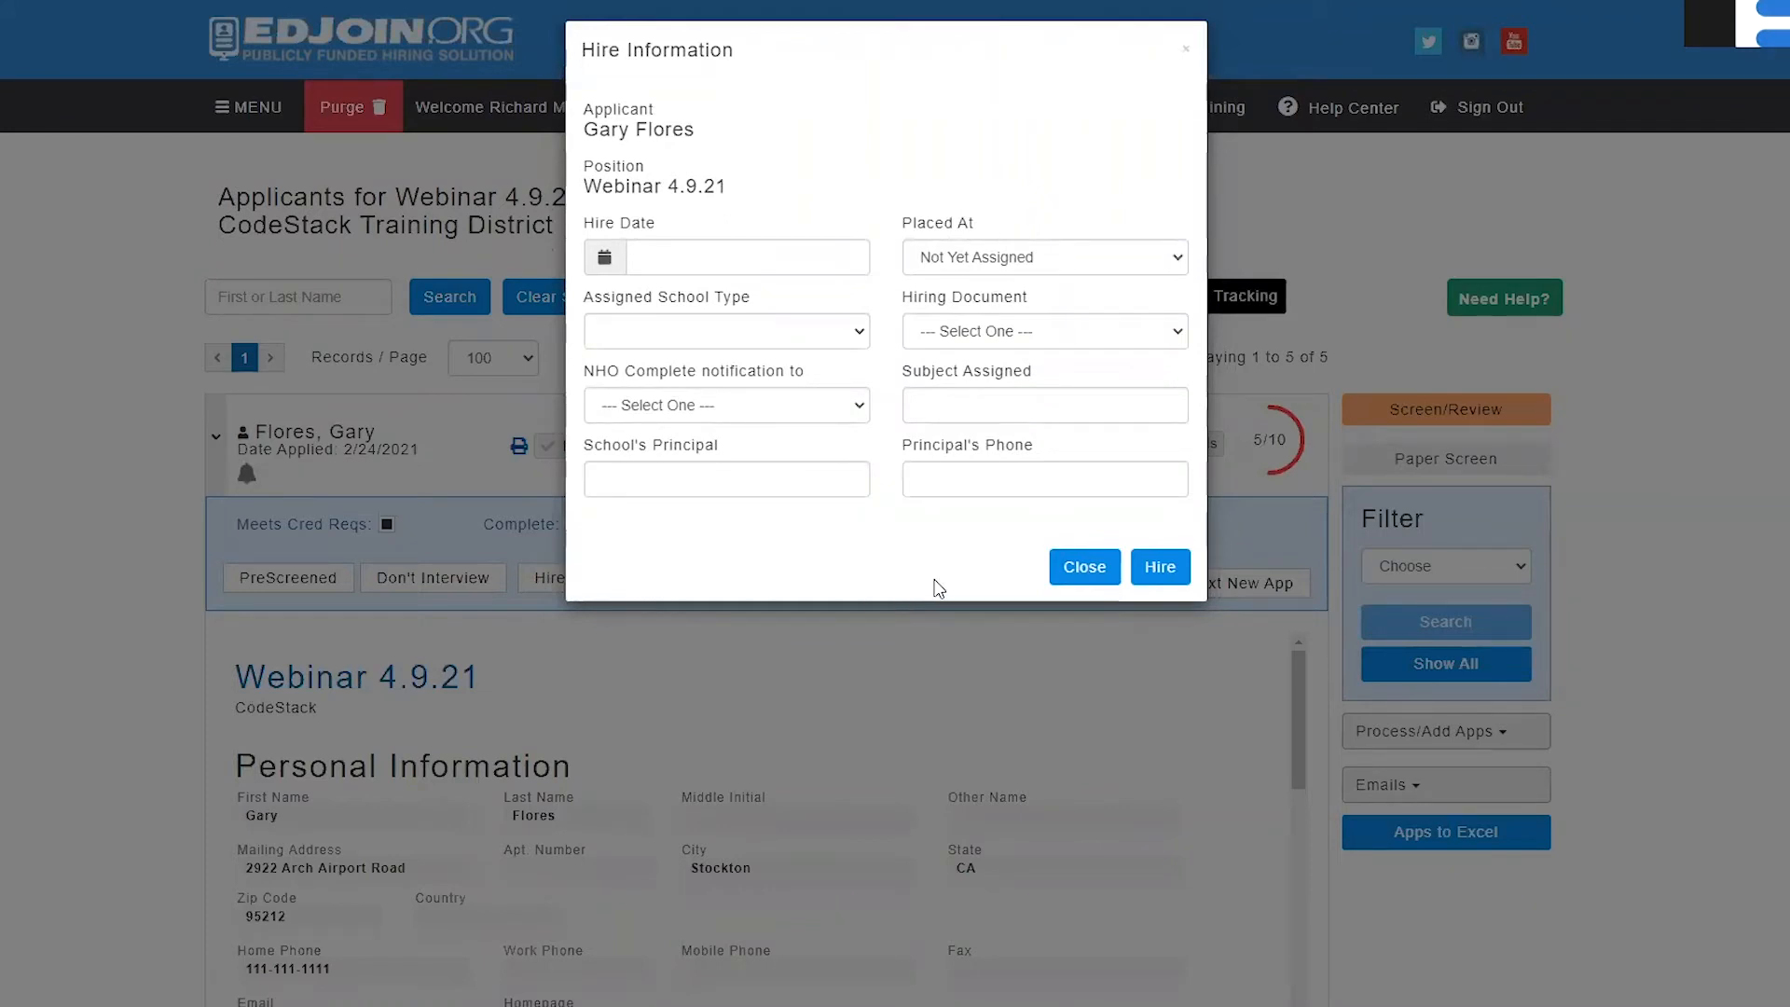
left_click(1063, 570)
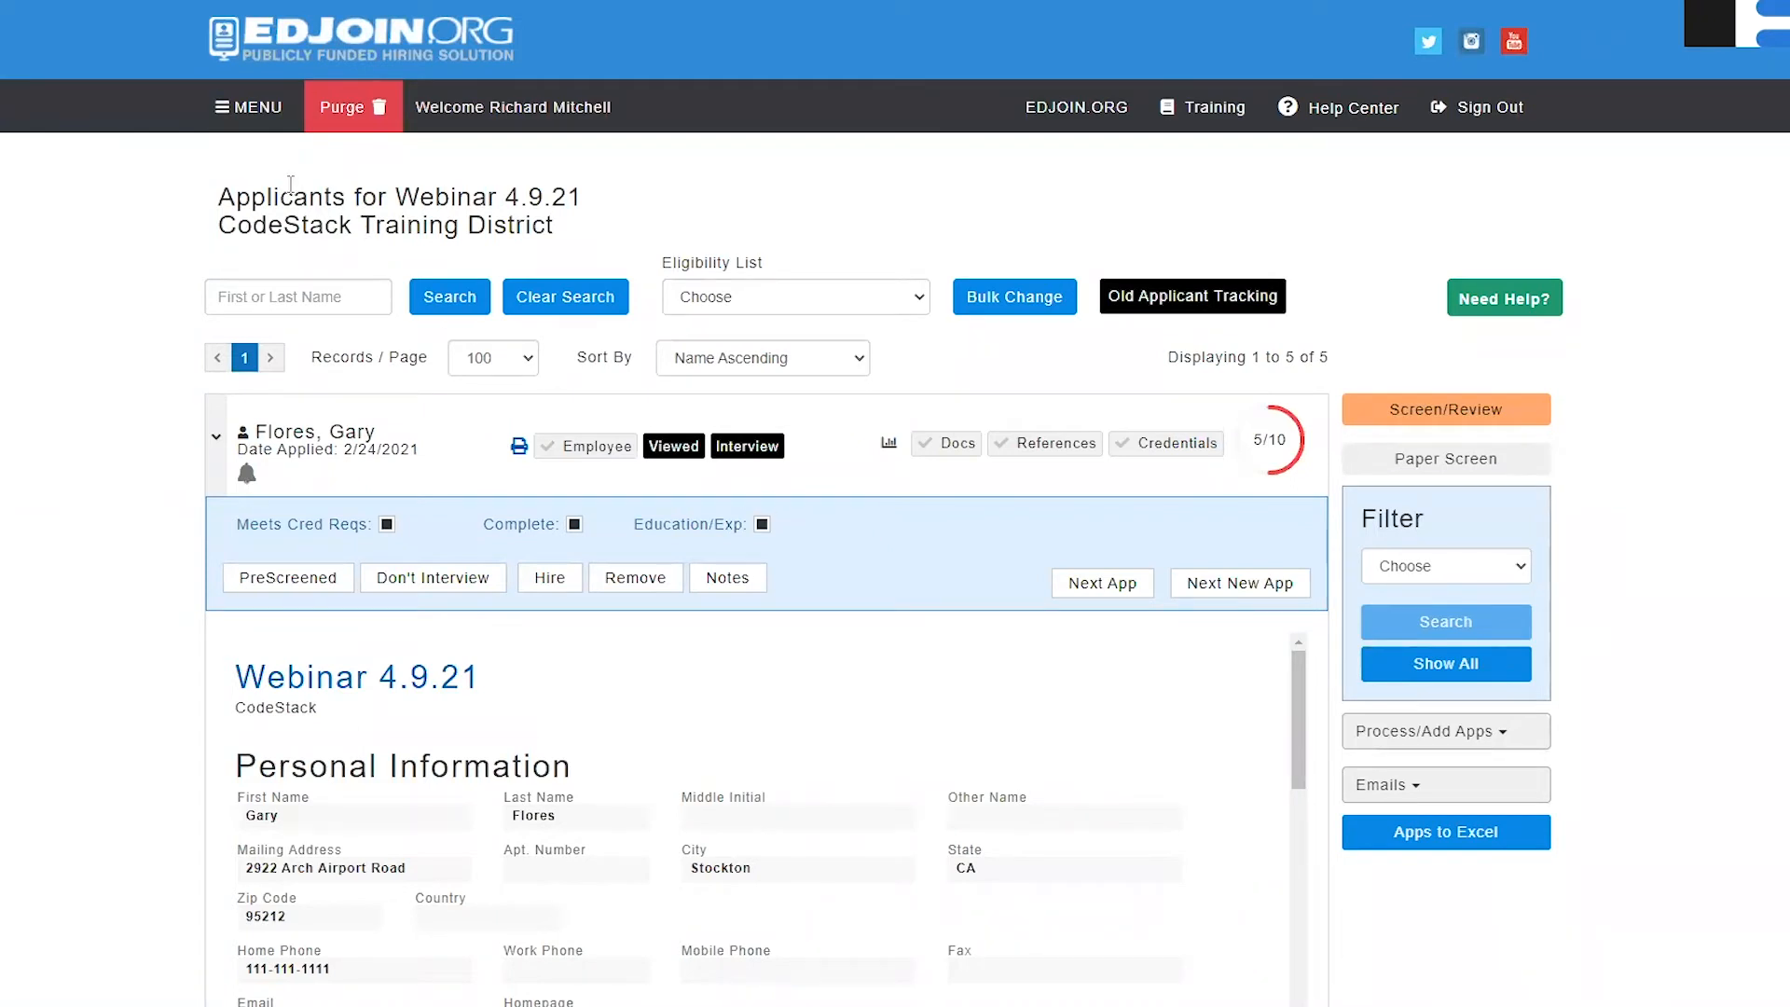
left_click(251, 123)
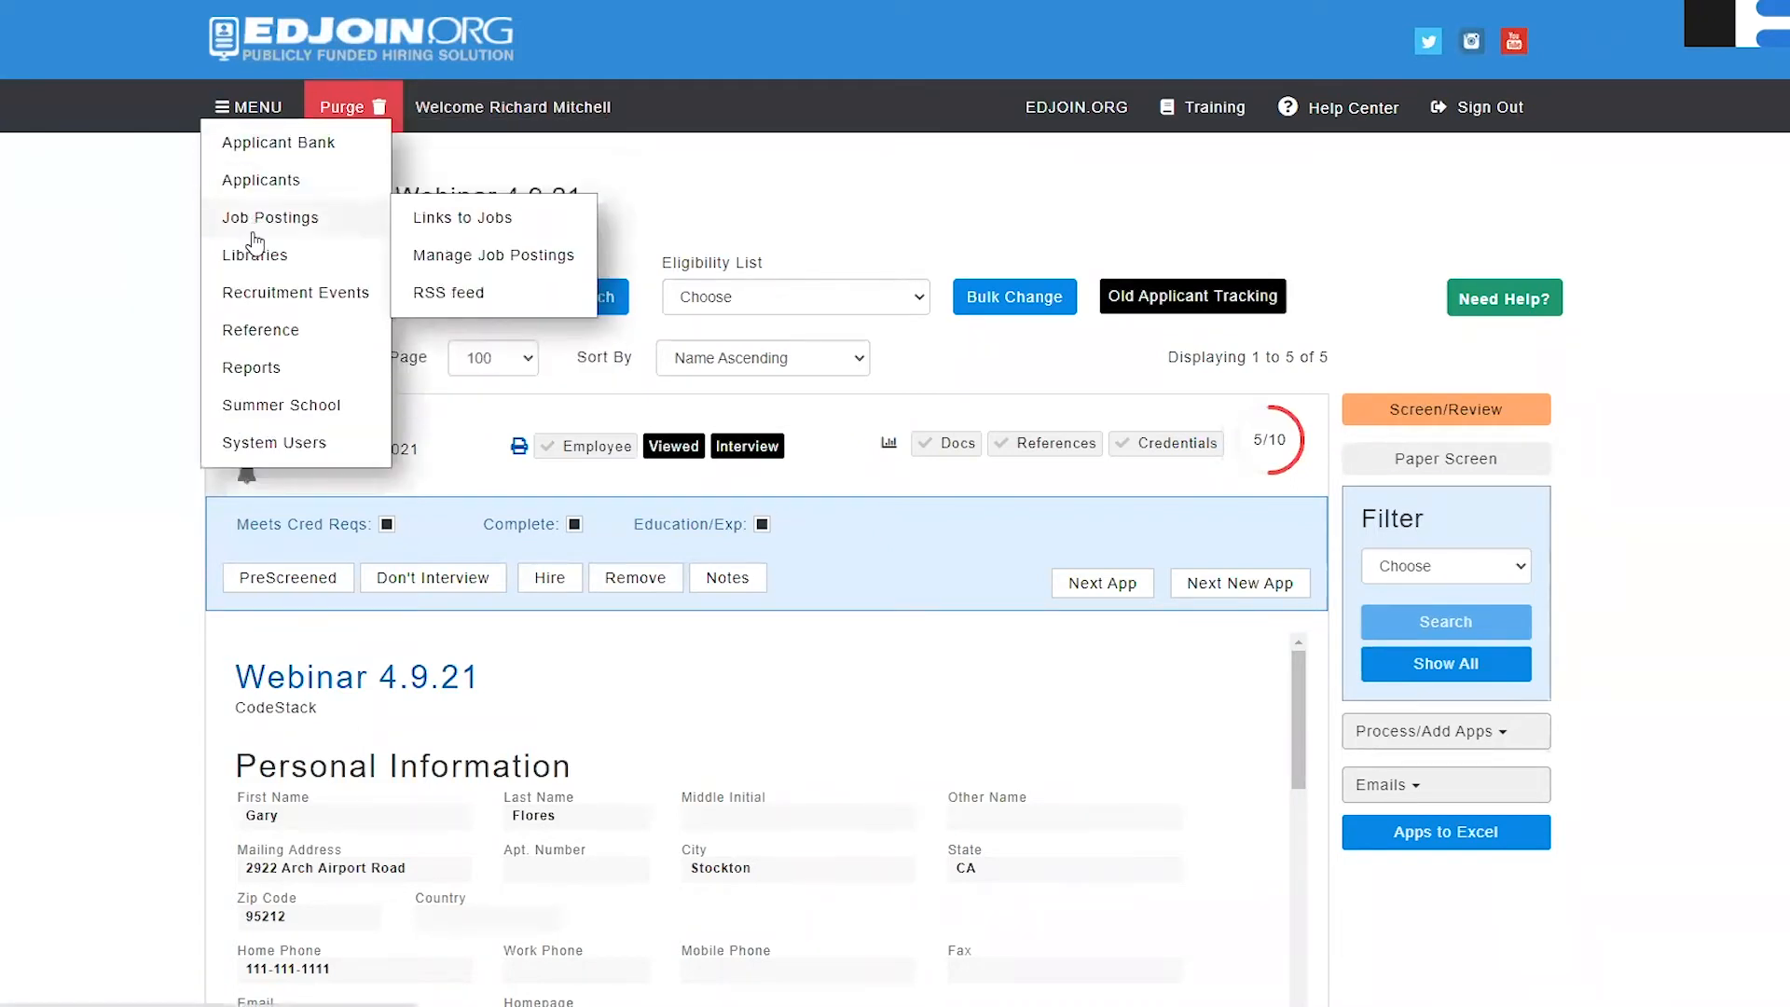
mouse_move(253, 257)
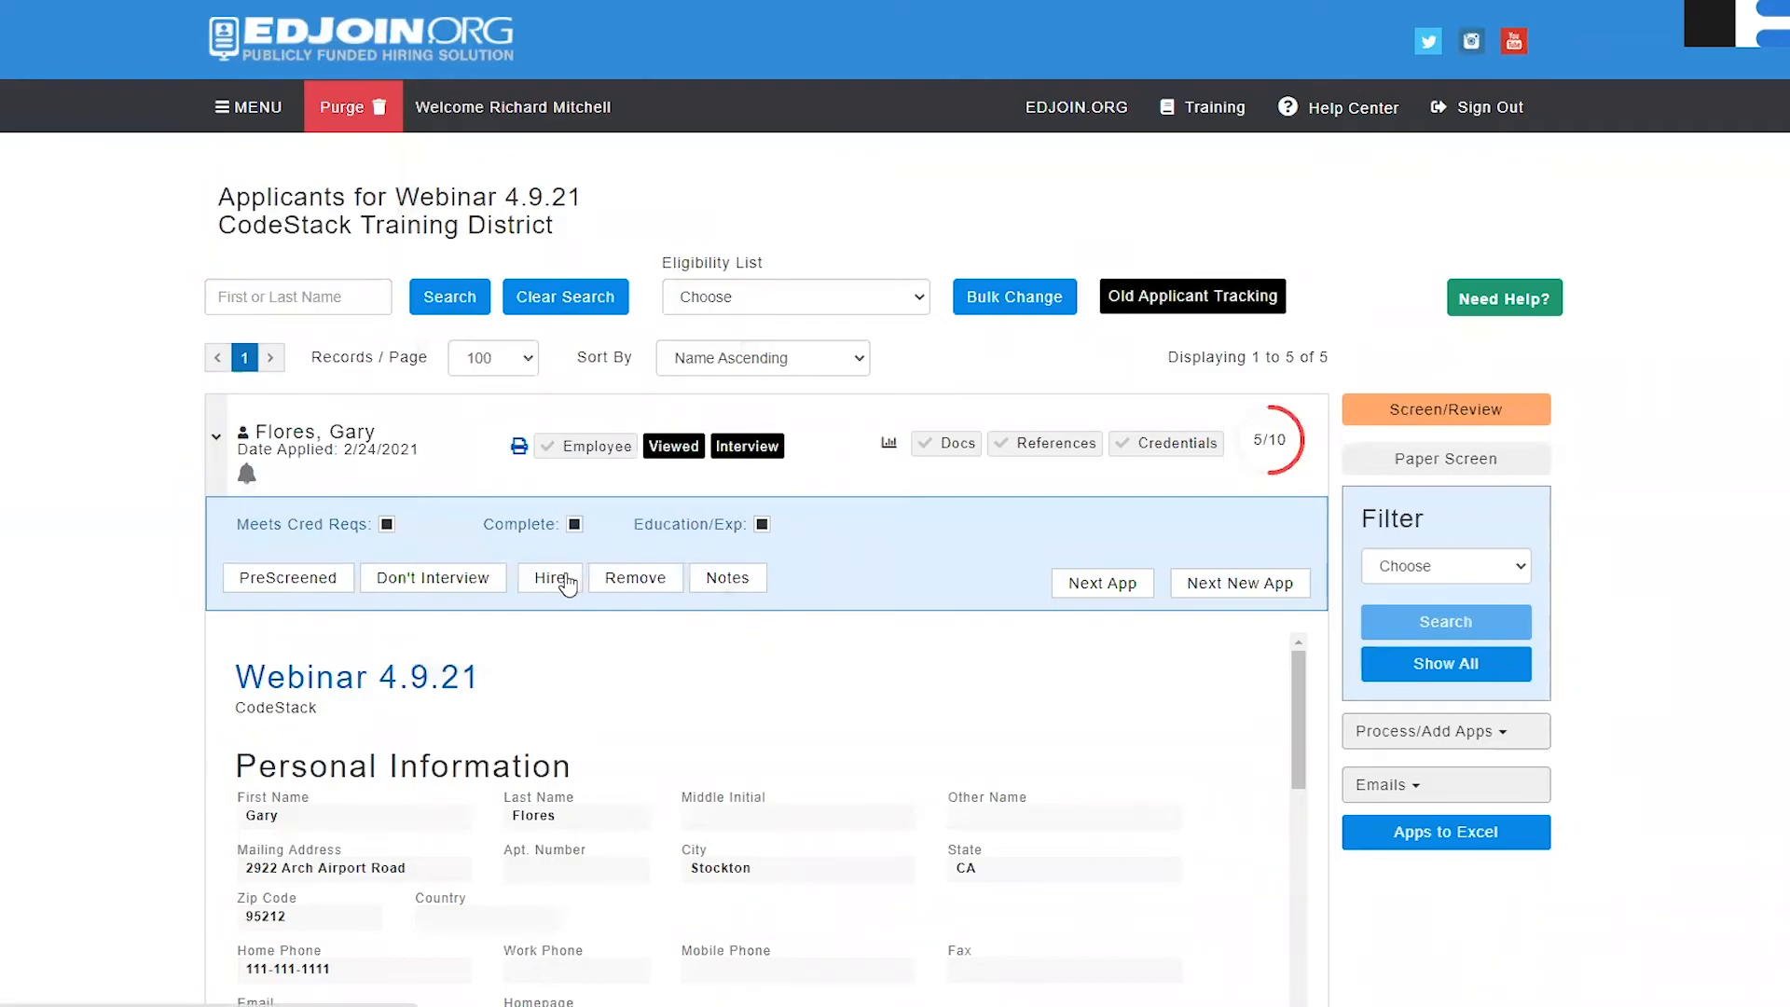
- Open the first applicant's hire form and set the hire date to 4/9/21 and the assigned school type to Middle
left_click(550, 578)
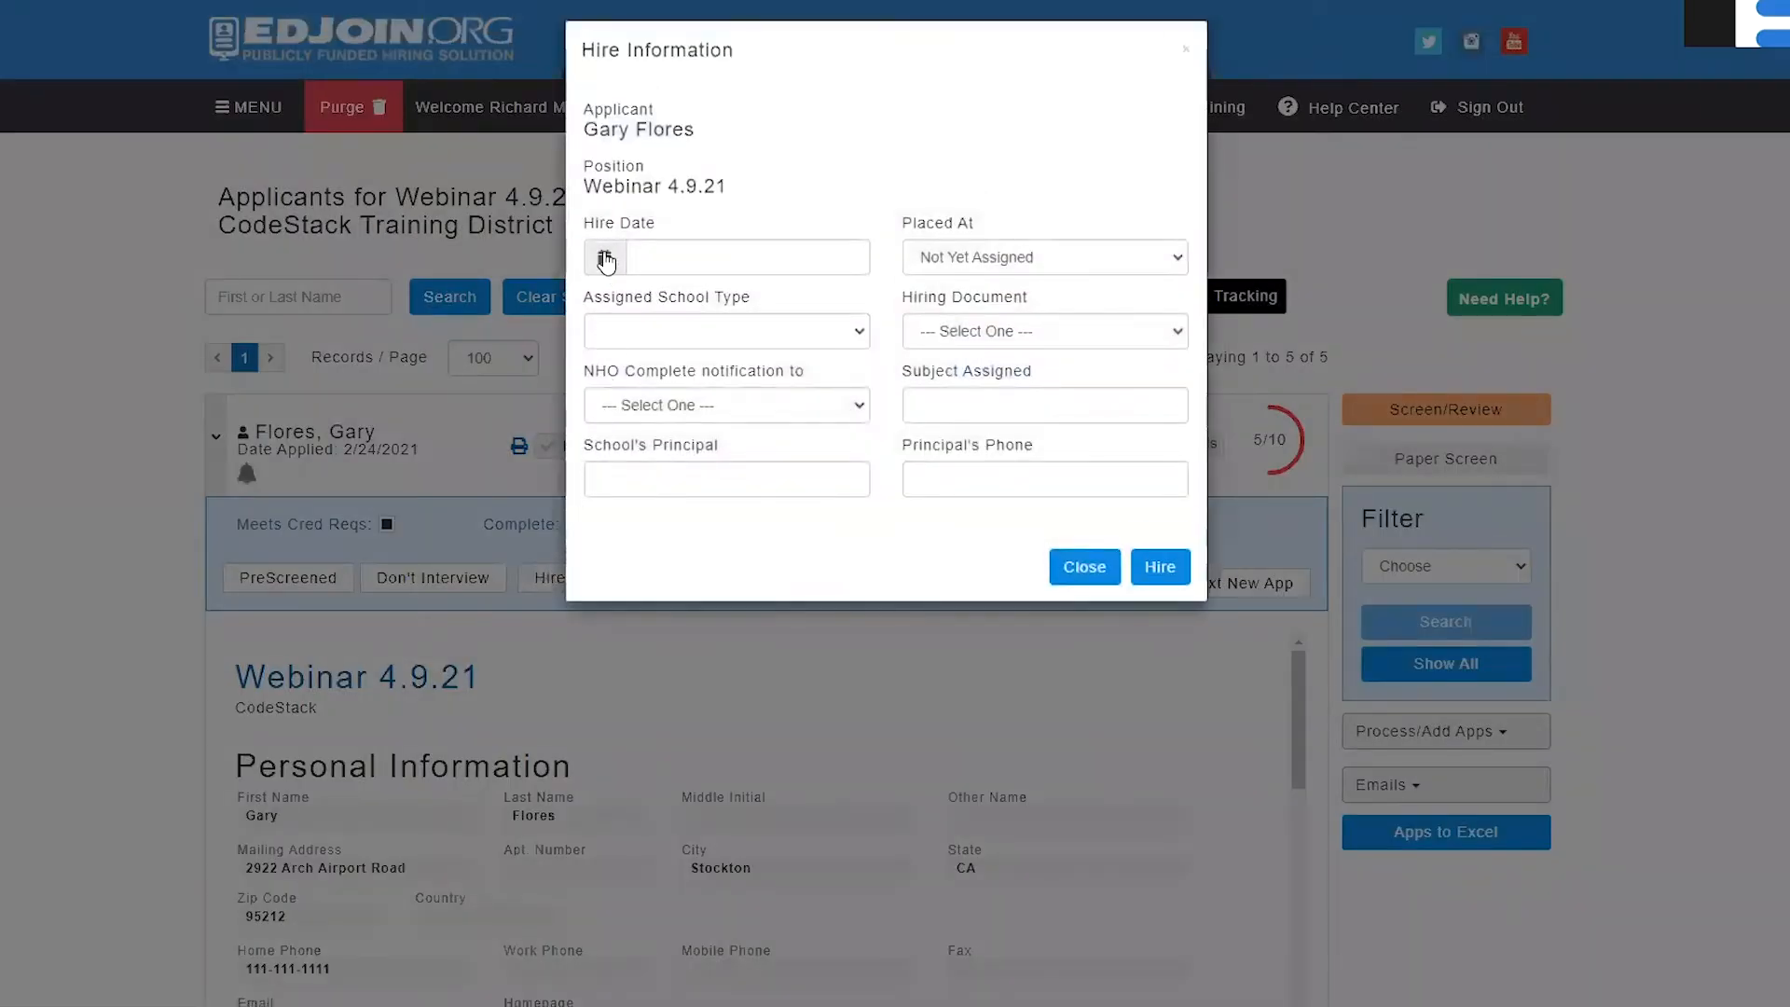
left_click(605, 259)
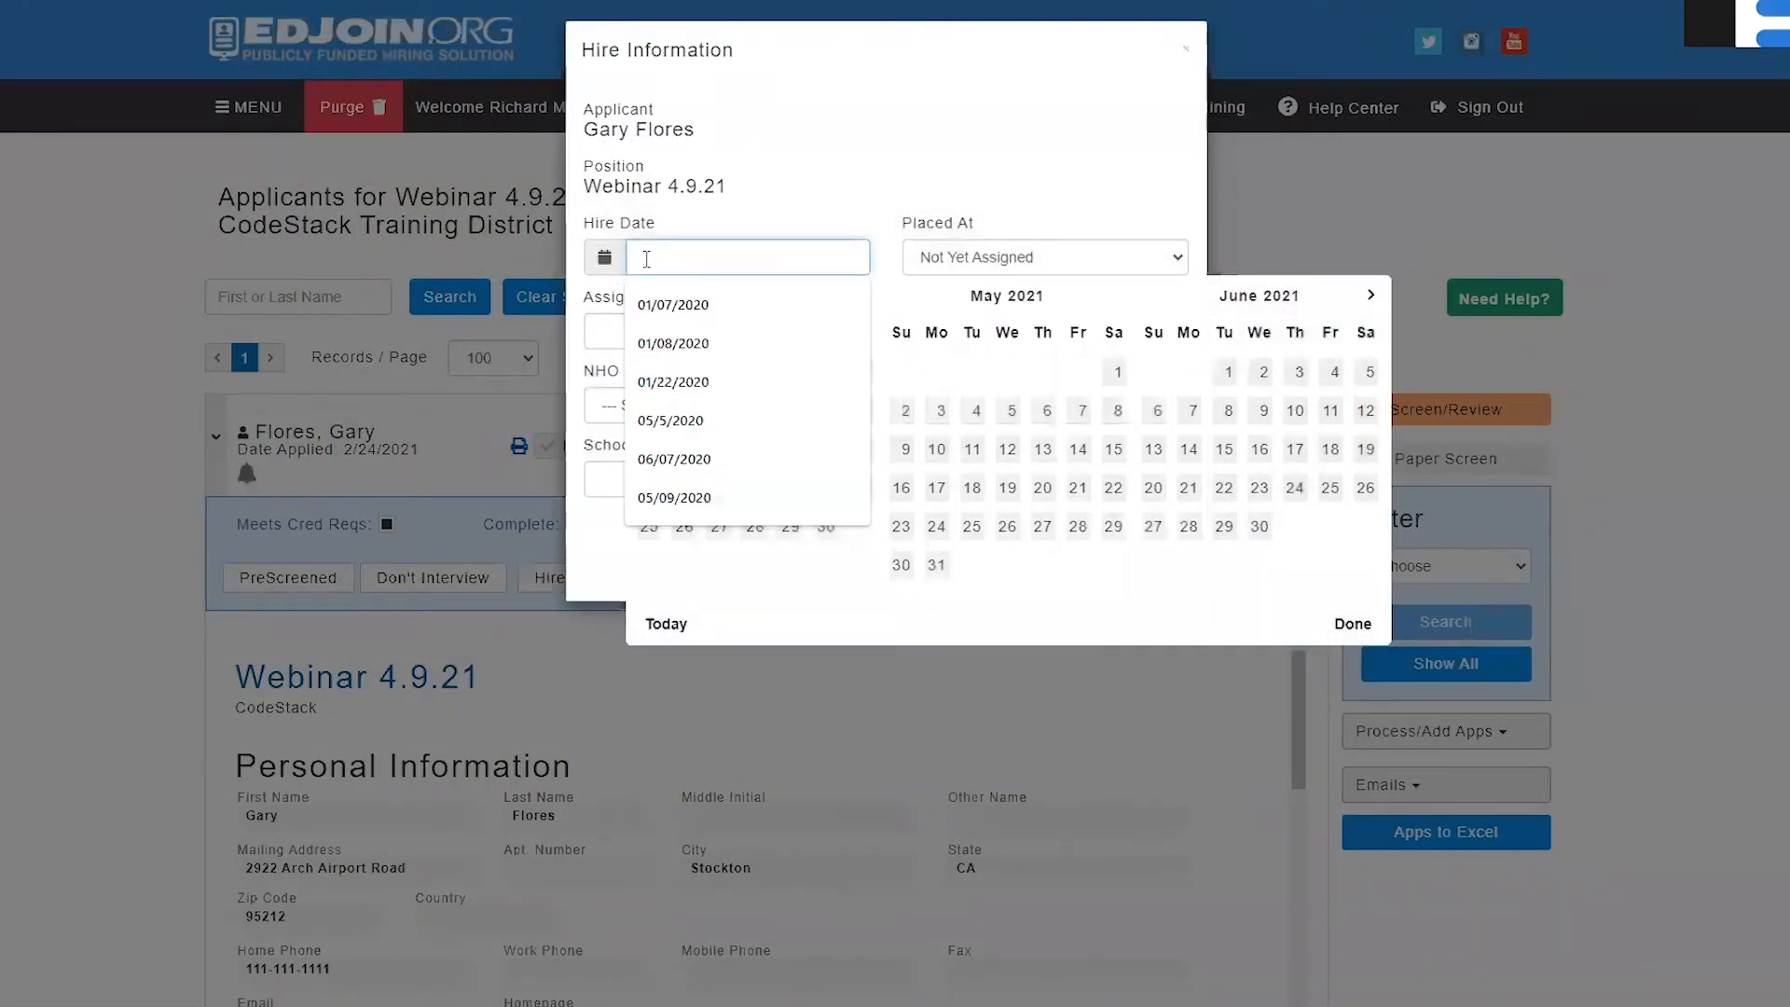
type("4/9/20")
key("BackSpace")
type("1")
left_click(770, 201)
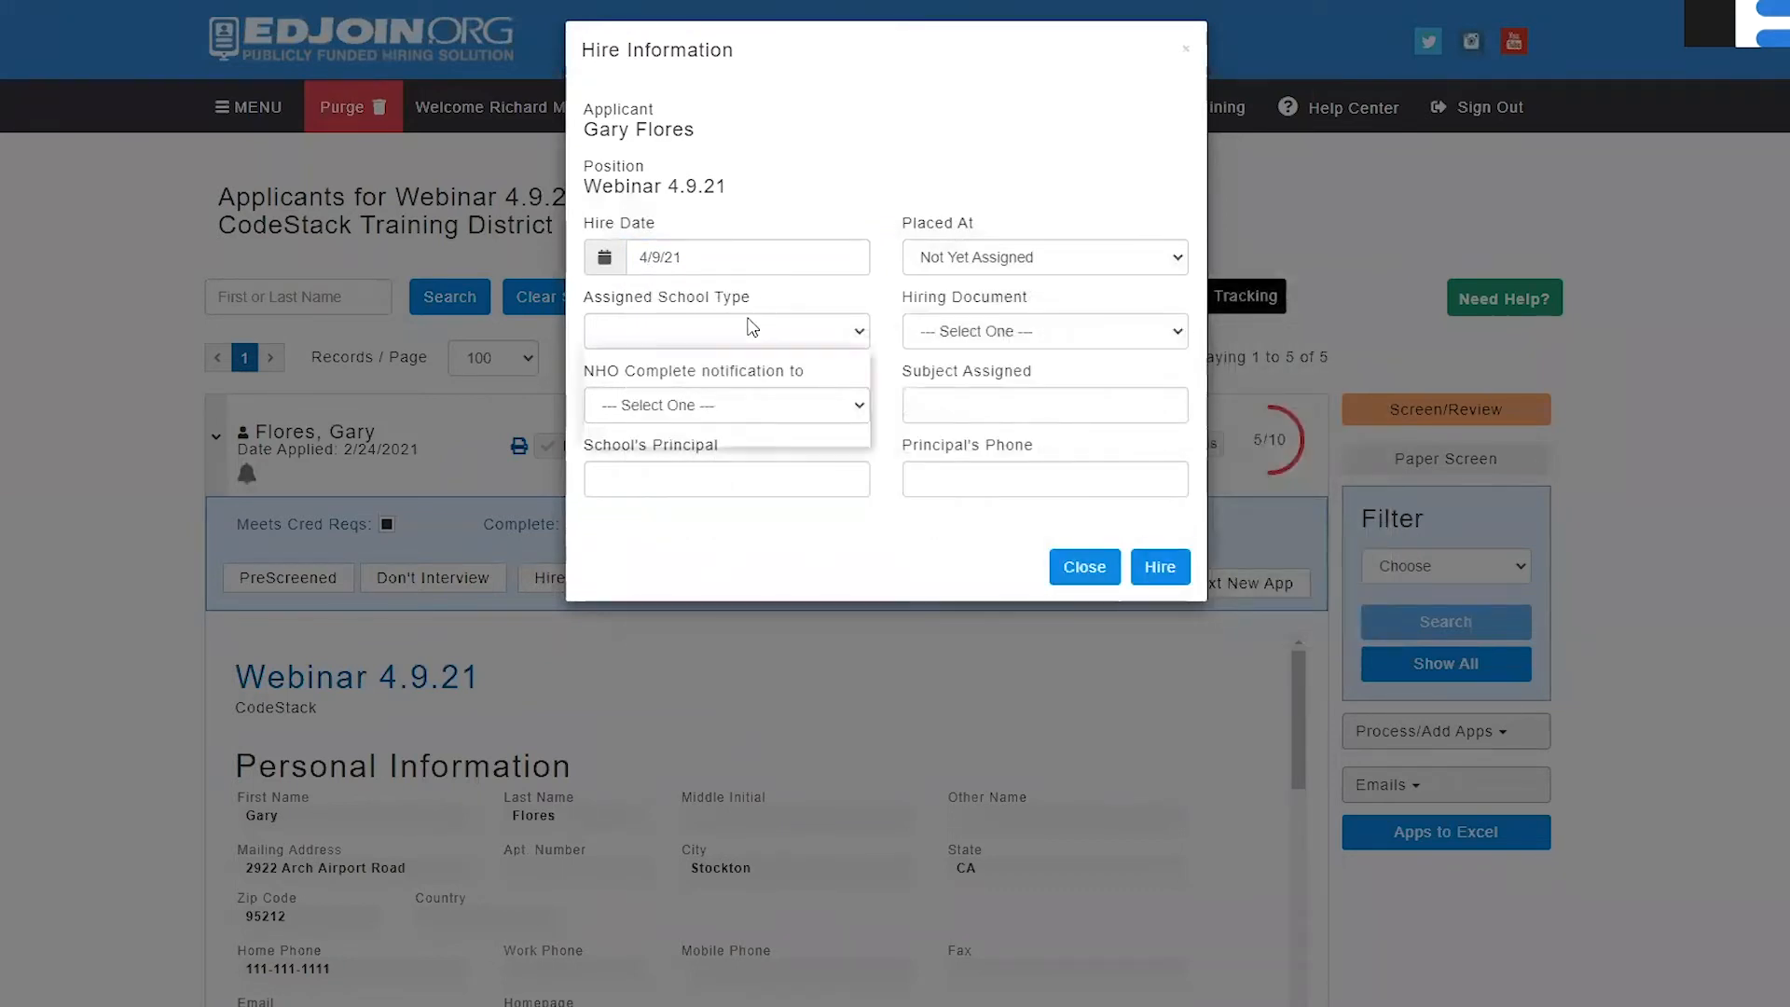
left_click(752, 329)
left_click(748, 395)
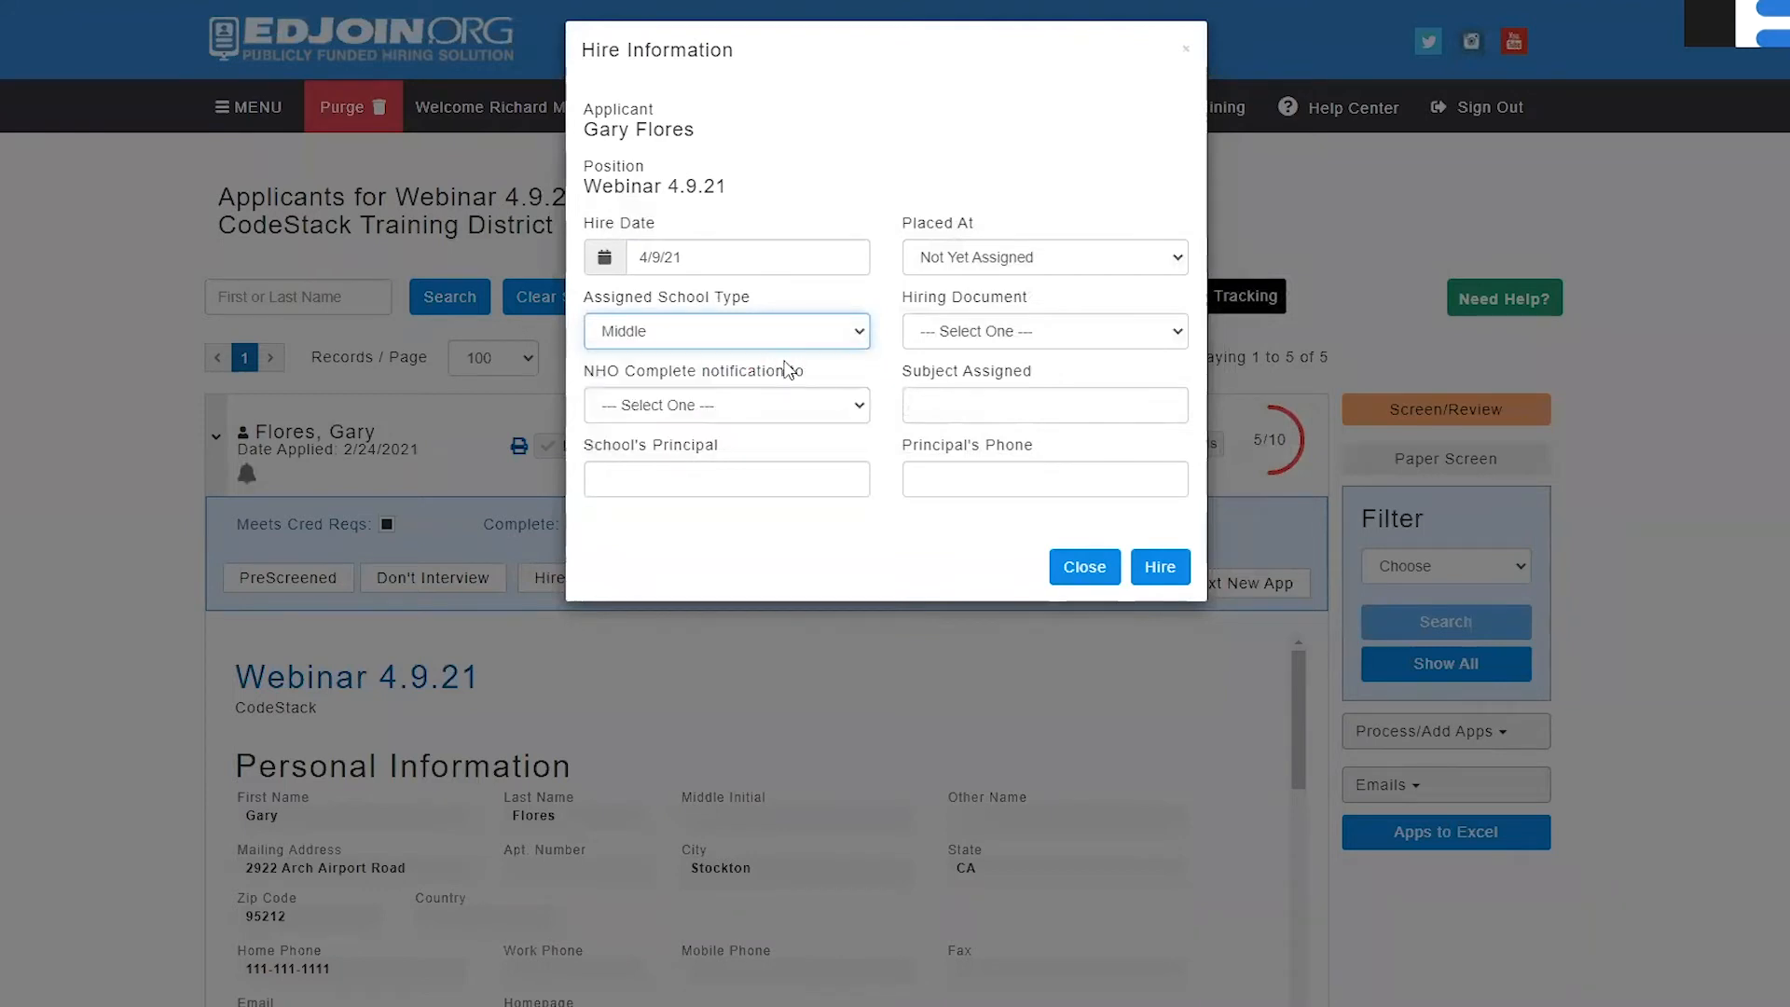
- Examine the available NHO Complete notification recipients and close the first applicant's hire form without hiring
left_click(770, 405)
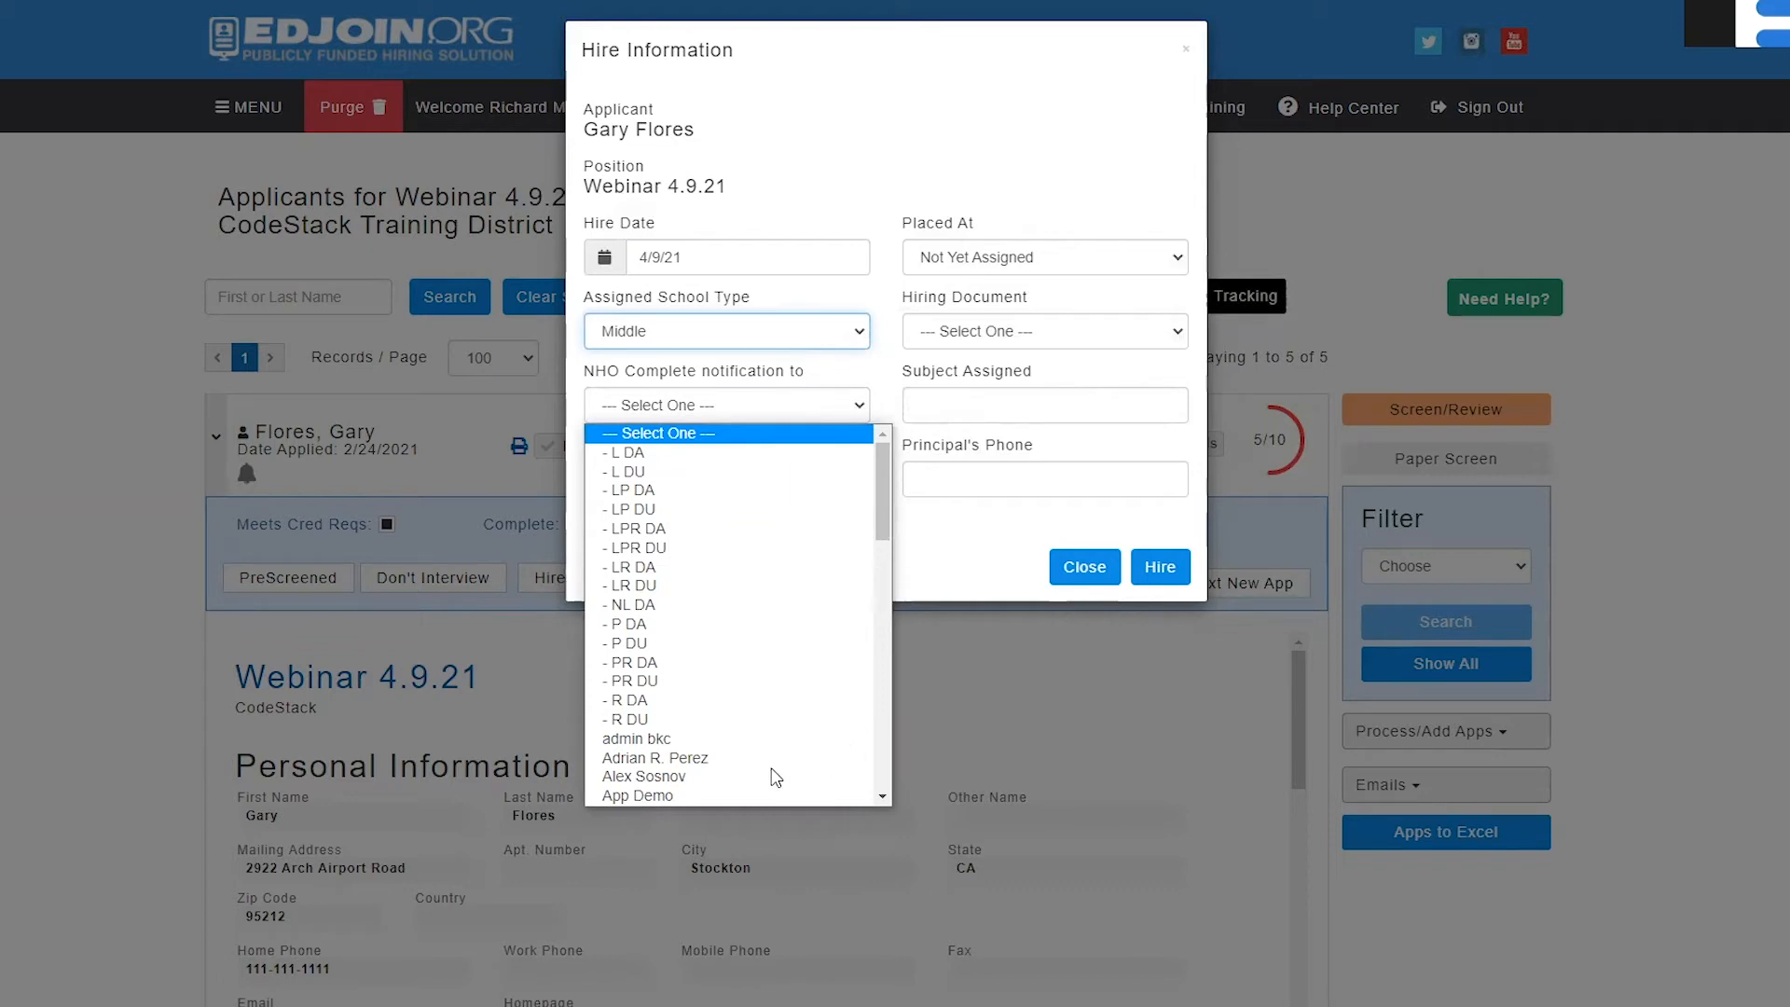
left_click(927, 561)
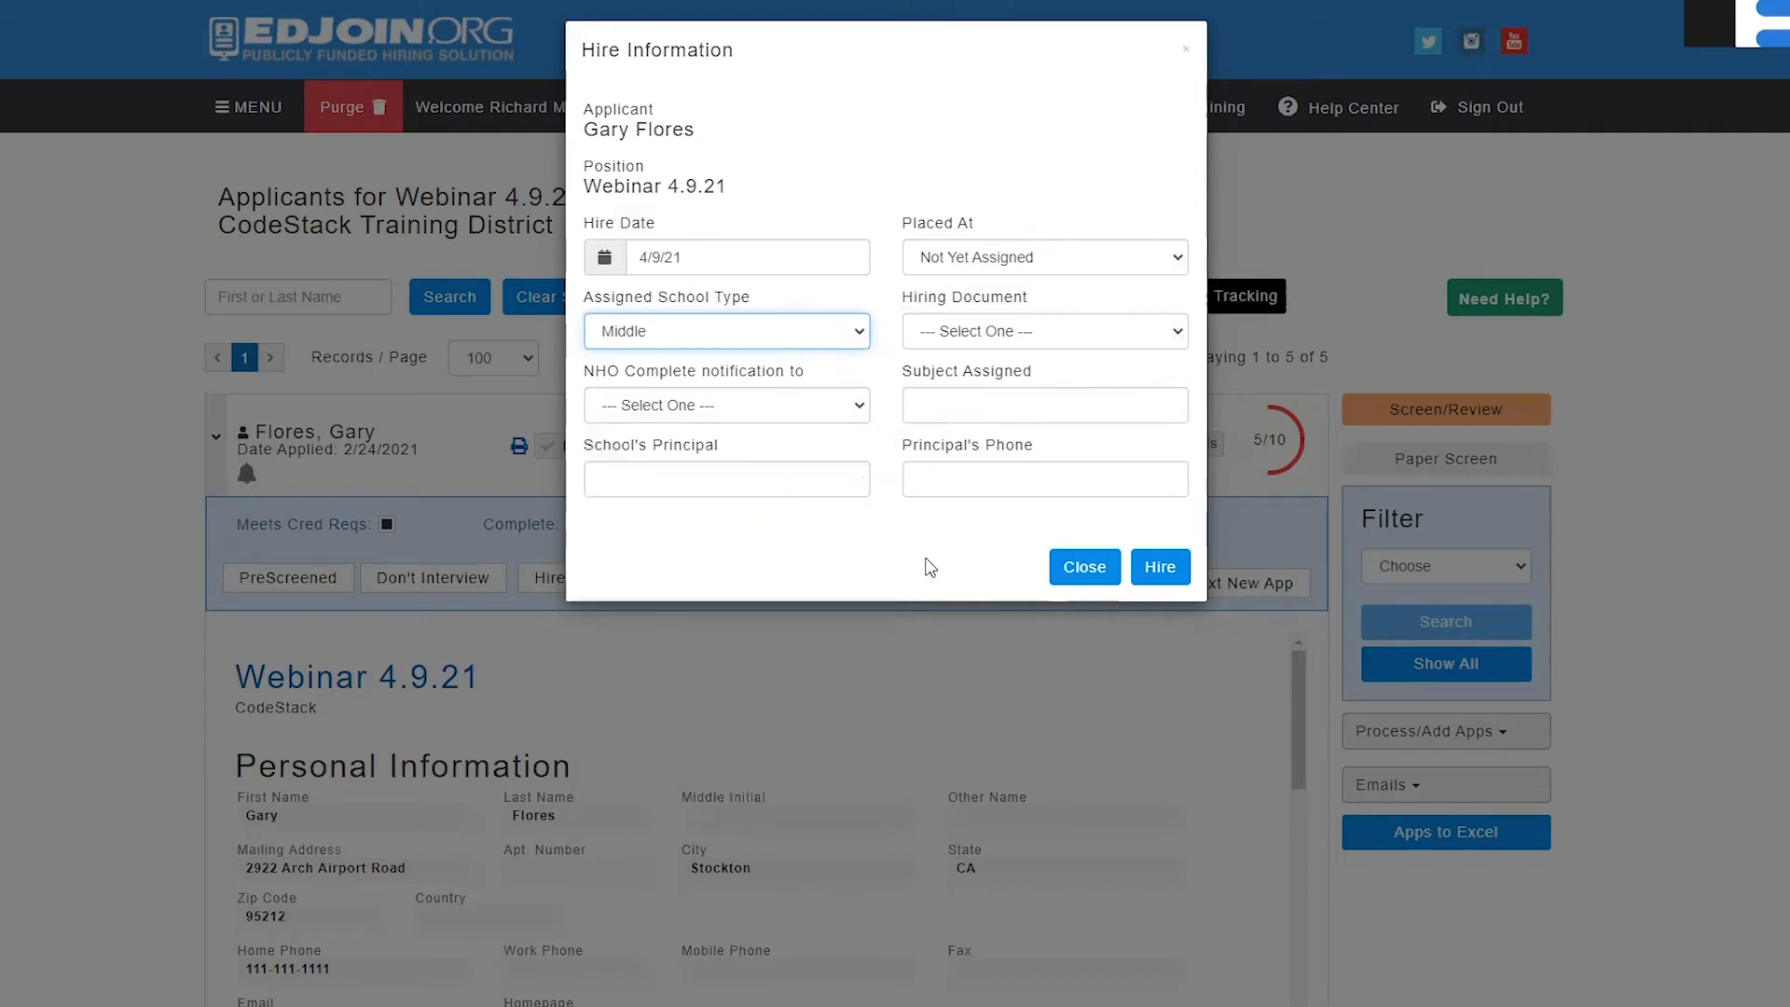
left_click(775, 408)
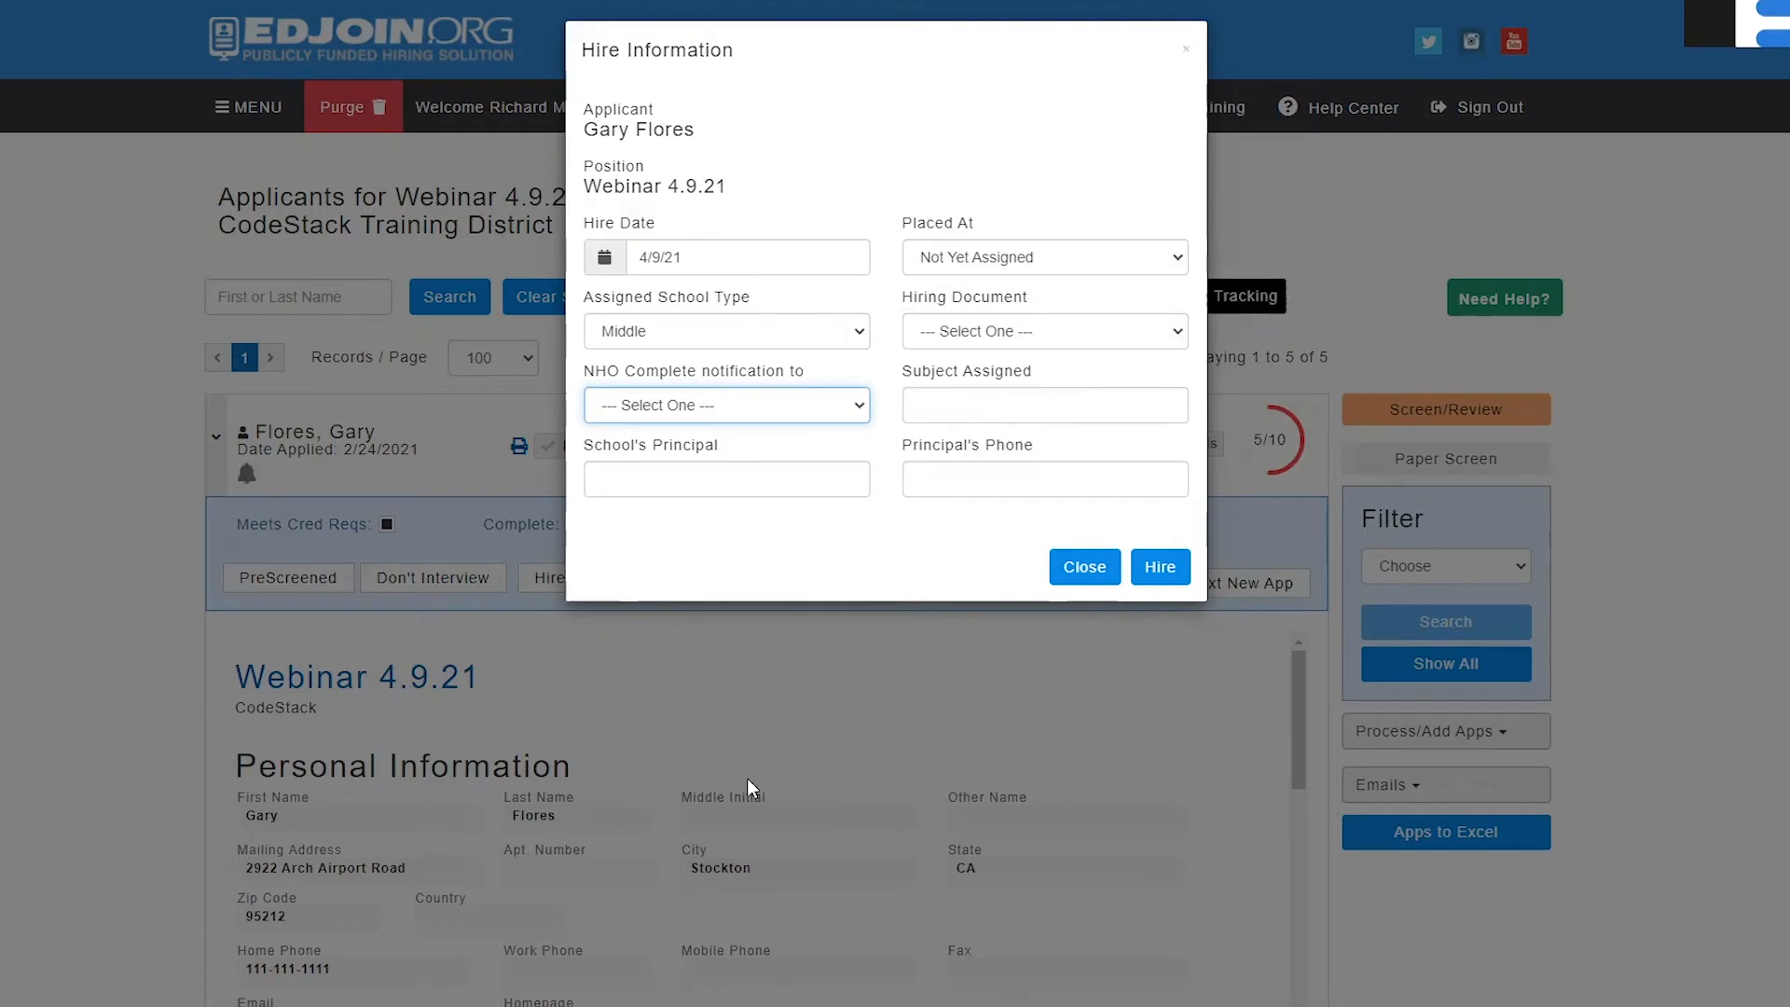
left_click(547, 579)
left_click(547, 580)
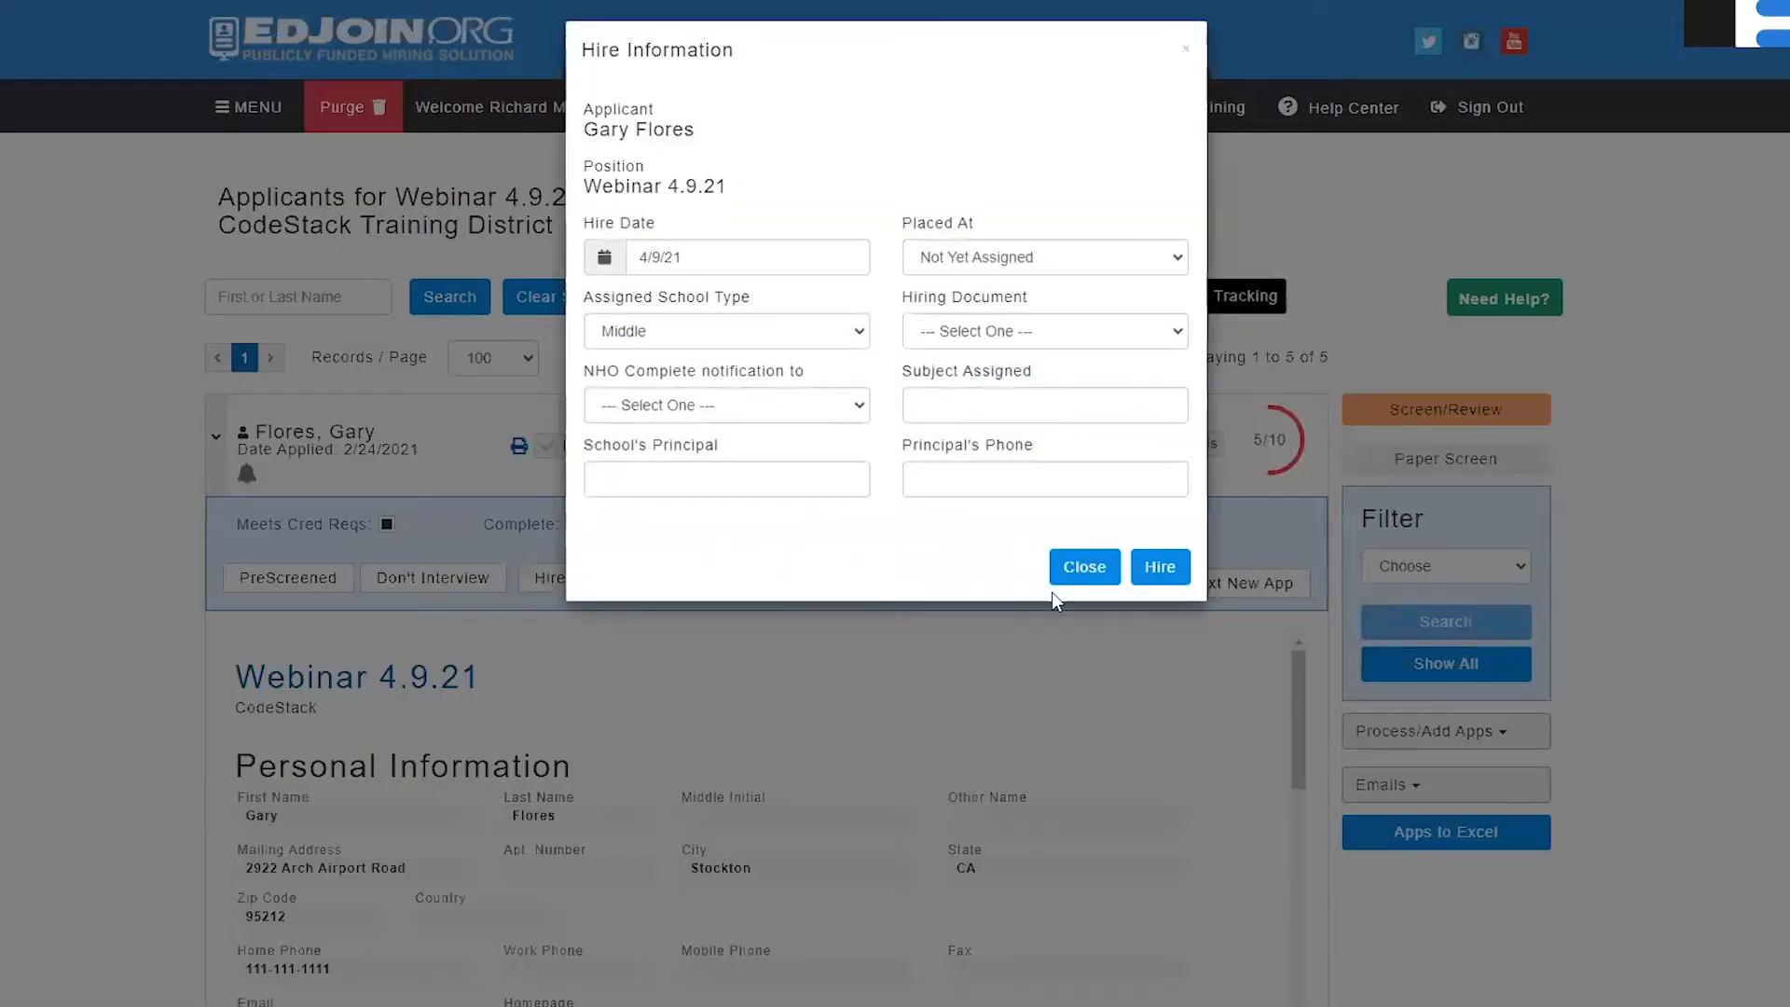
left_click(1081, 568)
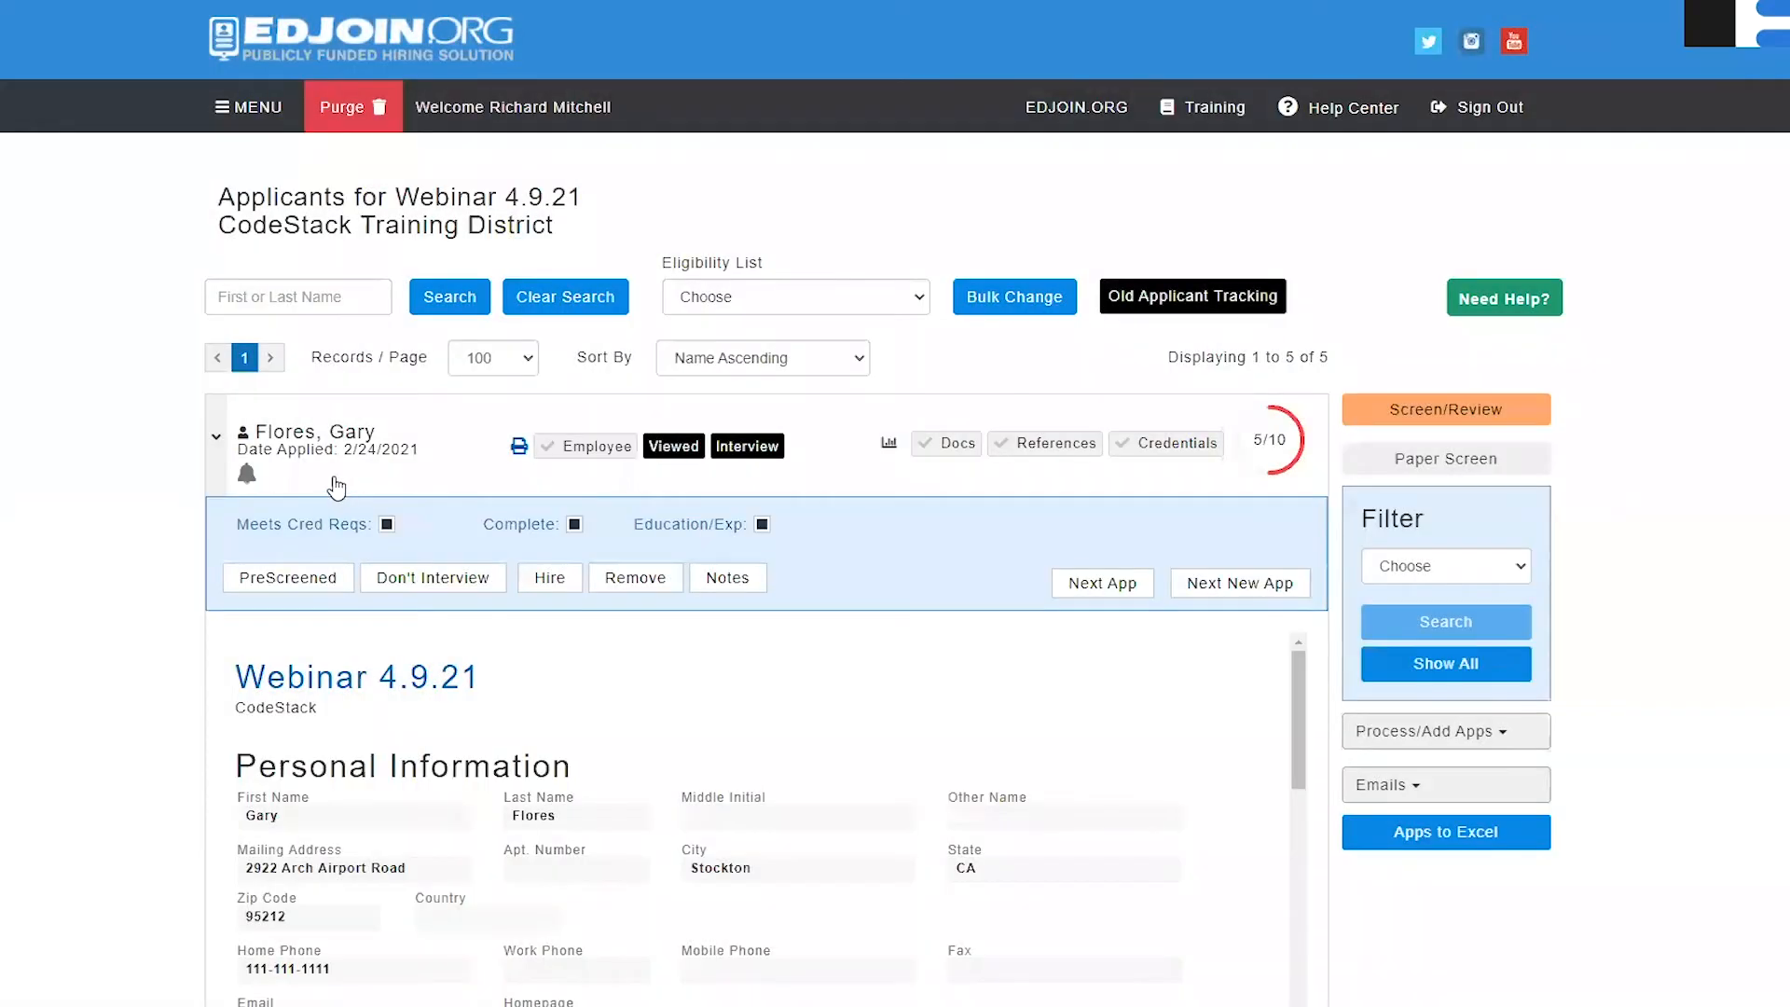
- Collapse the first applicant, expand the second, and set NHO Complete notification to "- R DU" in their hire form
left_click(212, 445)
left_click(215, 546)
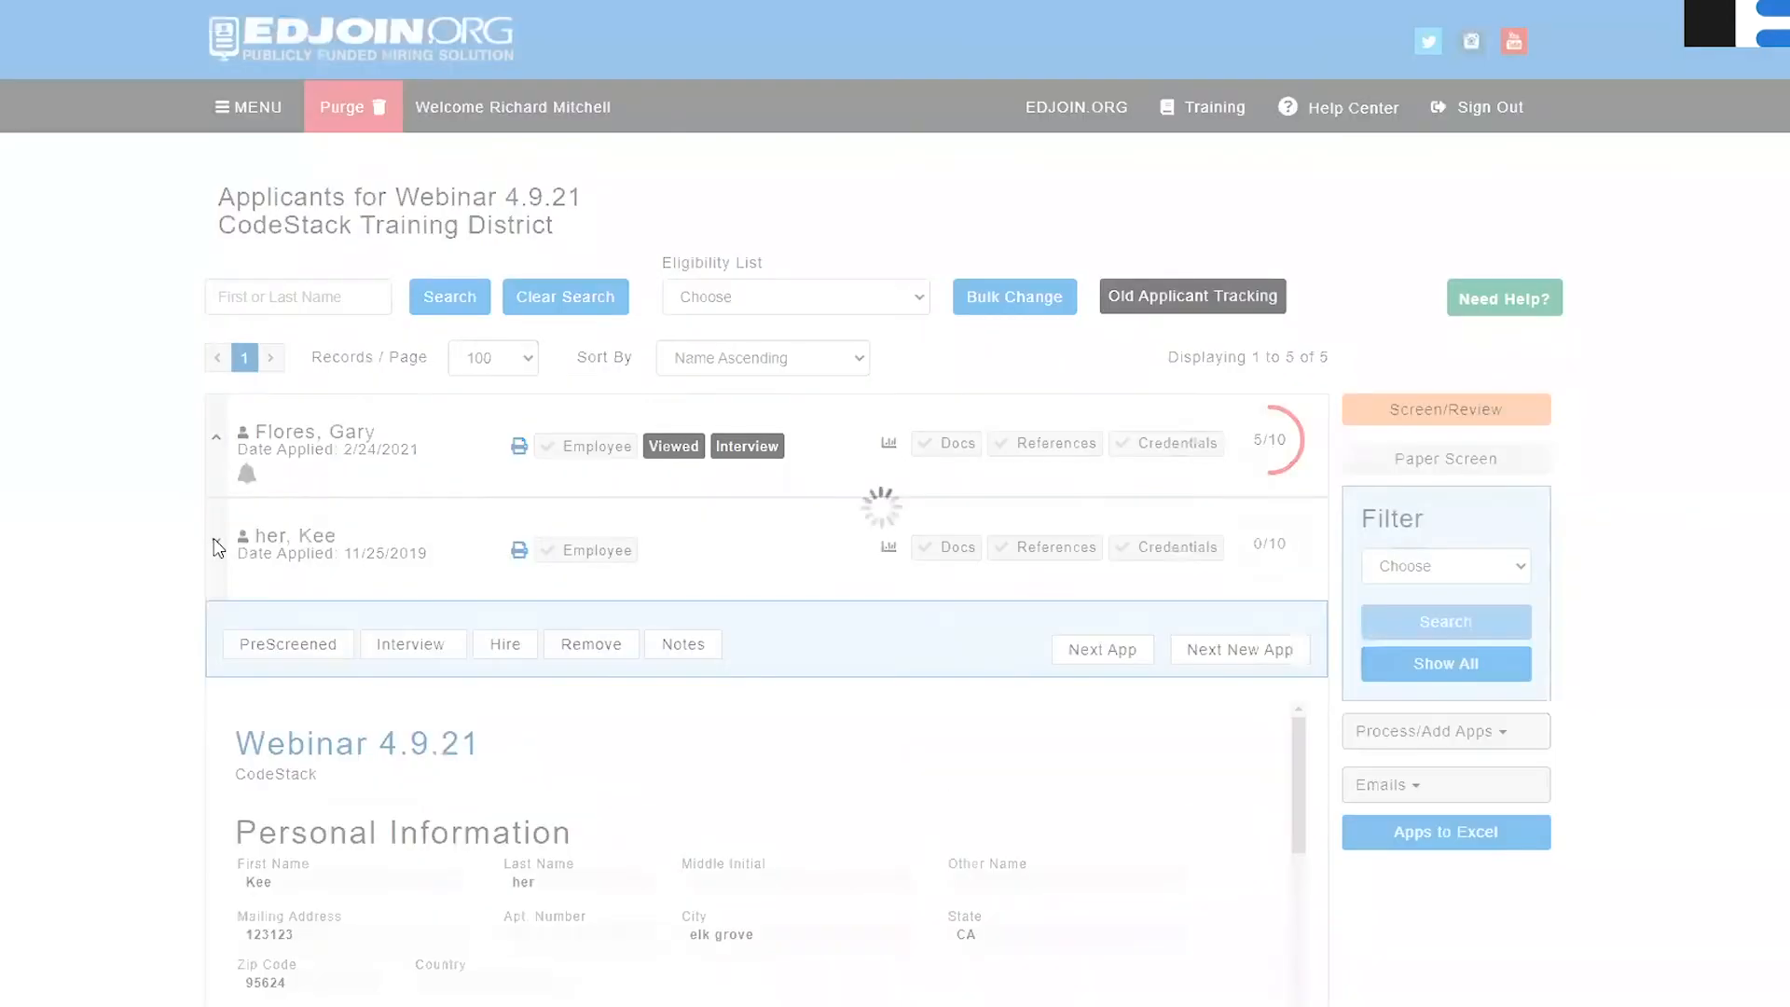
left_click(484, 680)
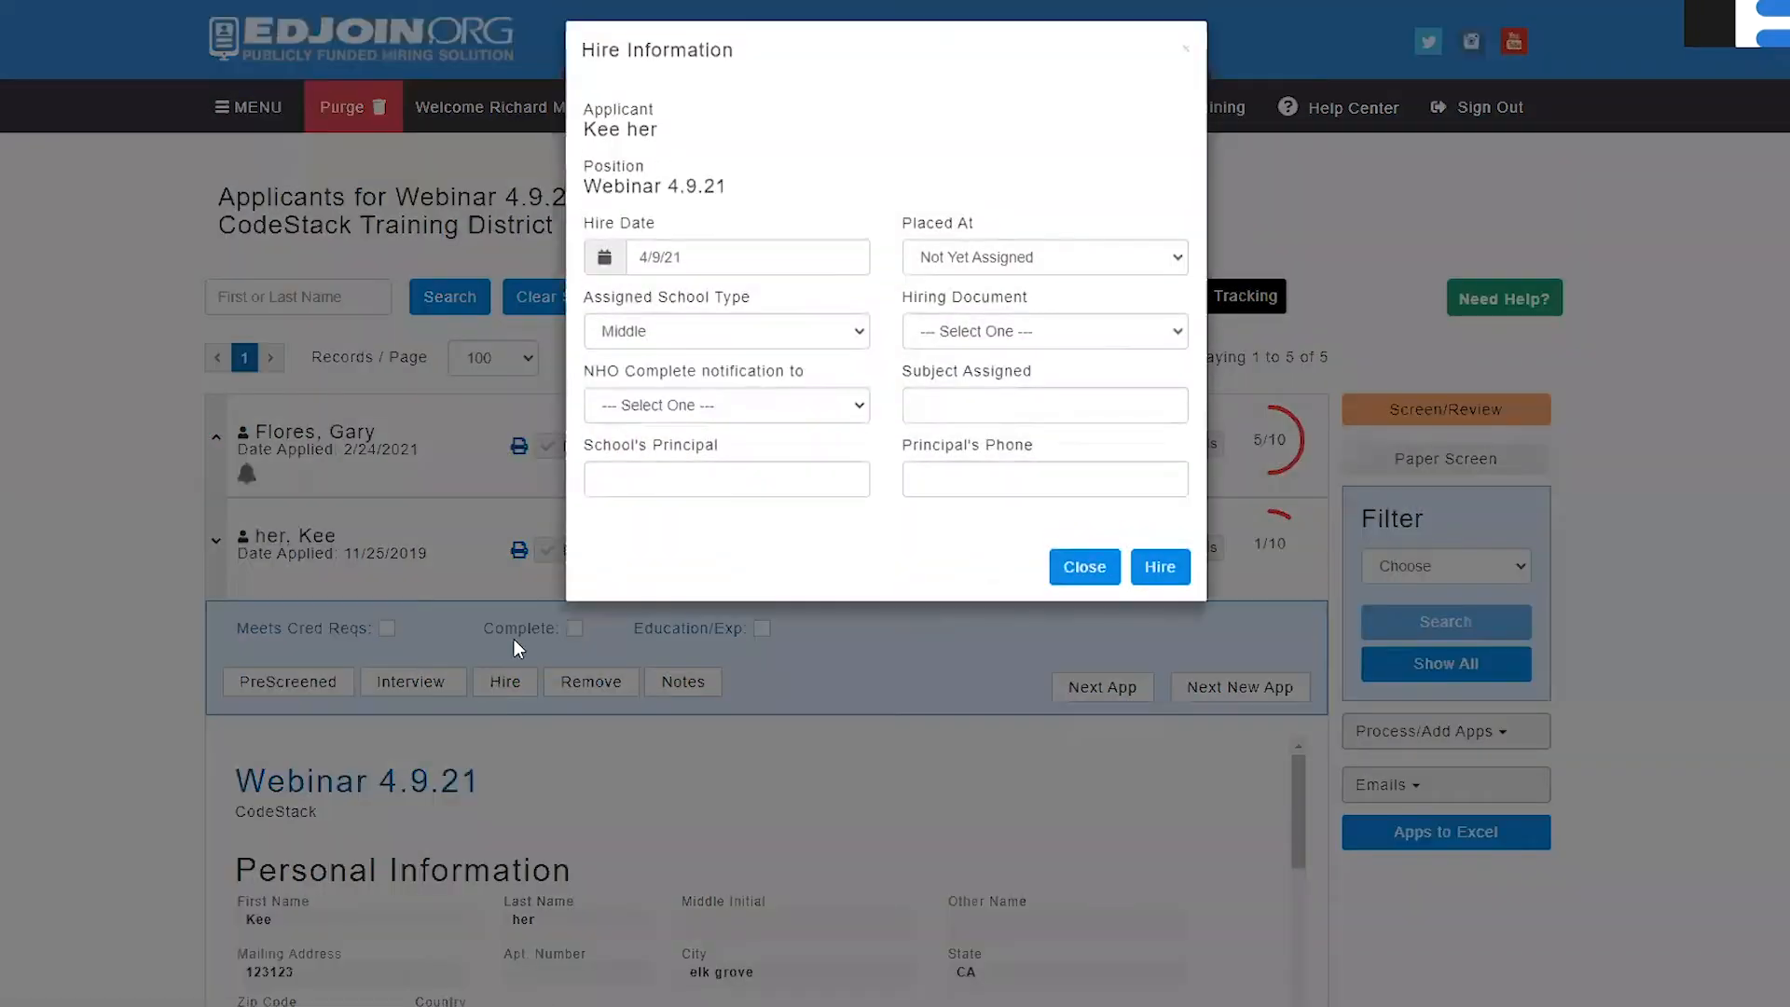
left_click(664, 408)
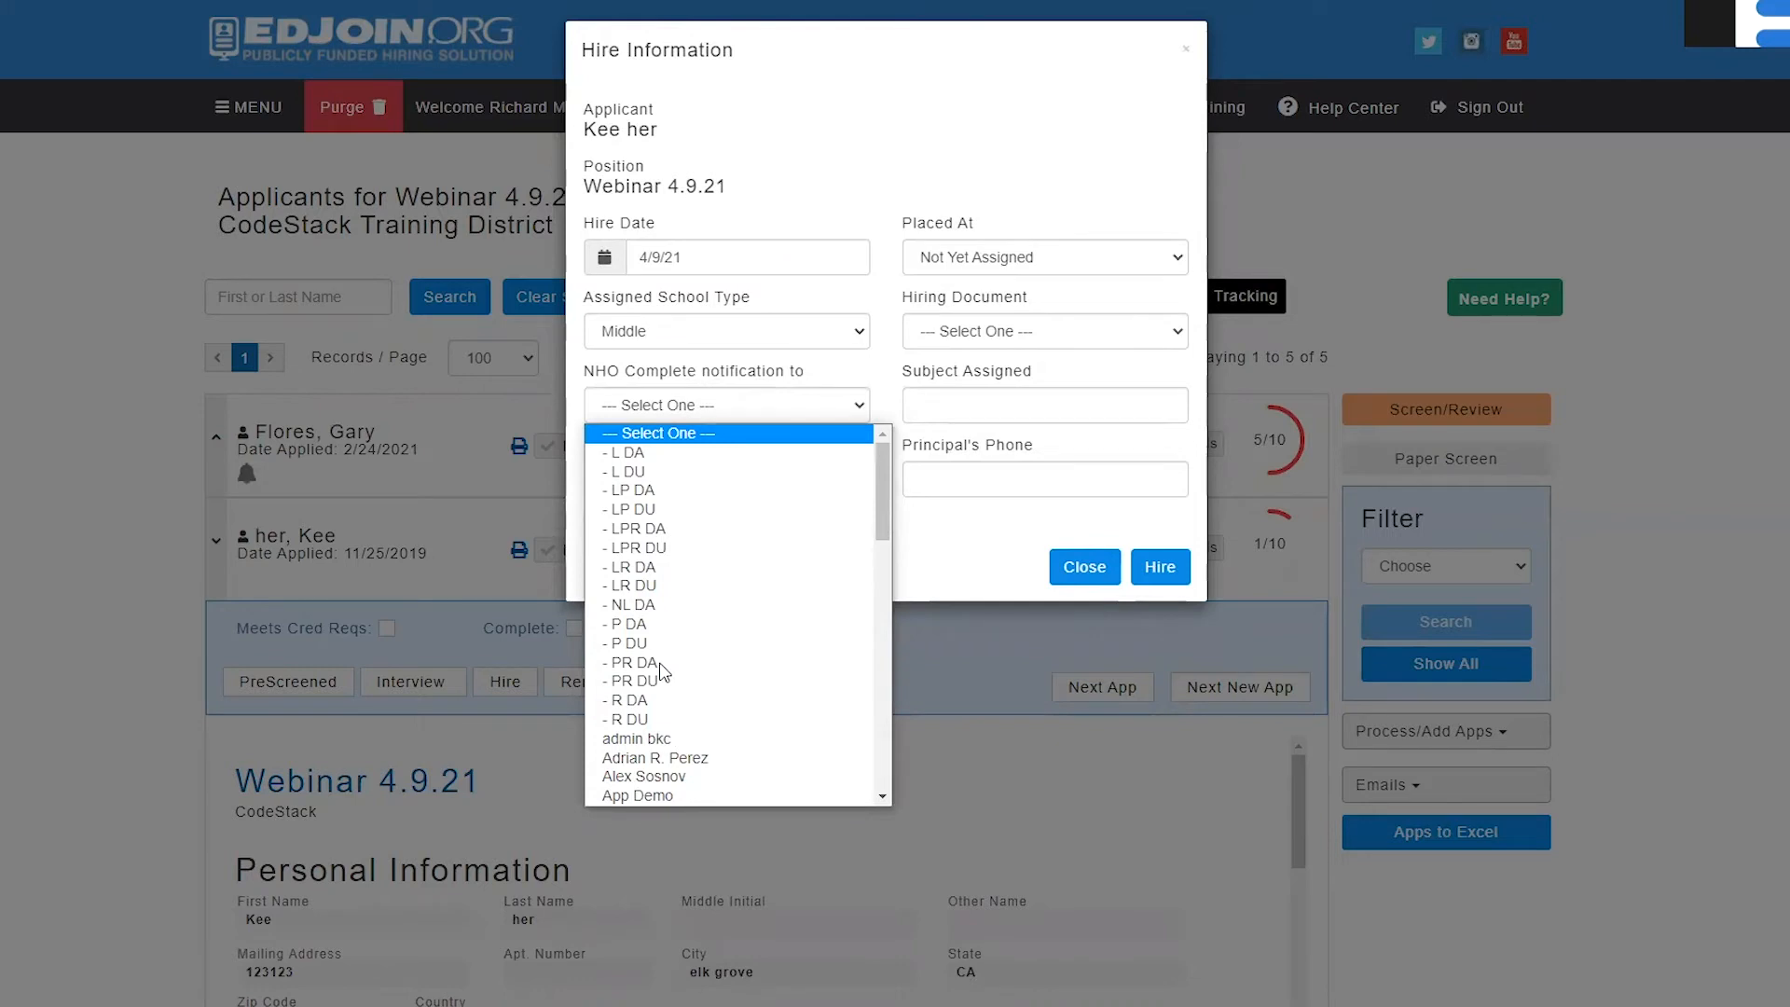
key("r")
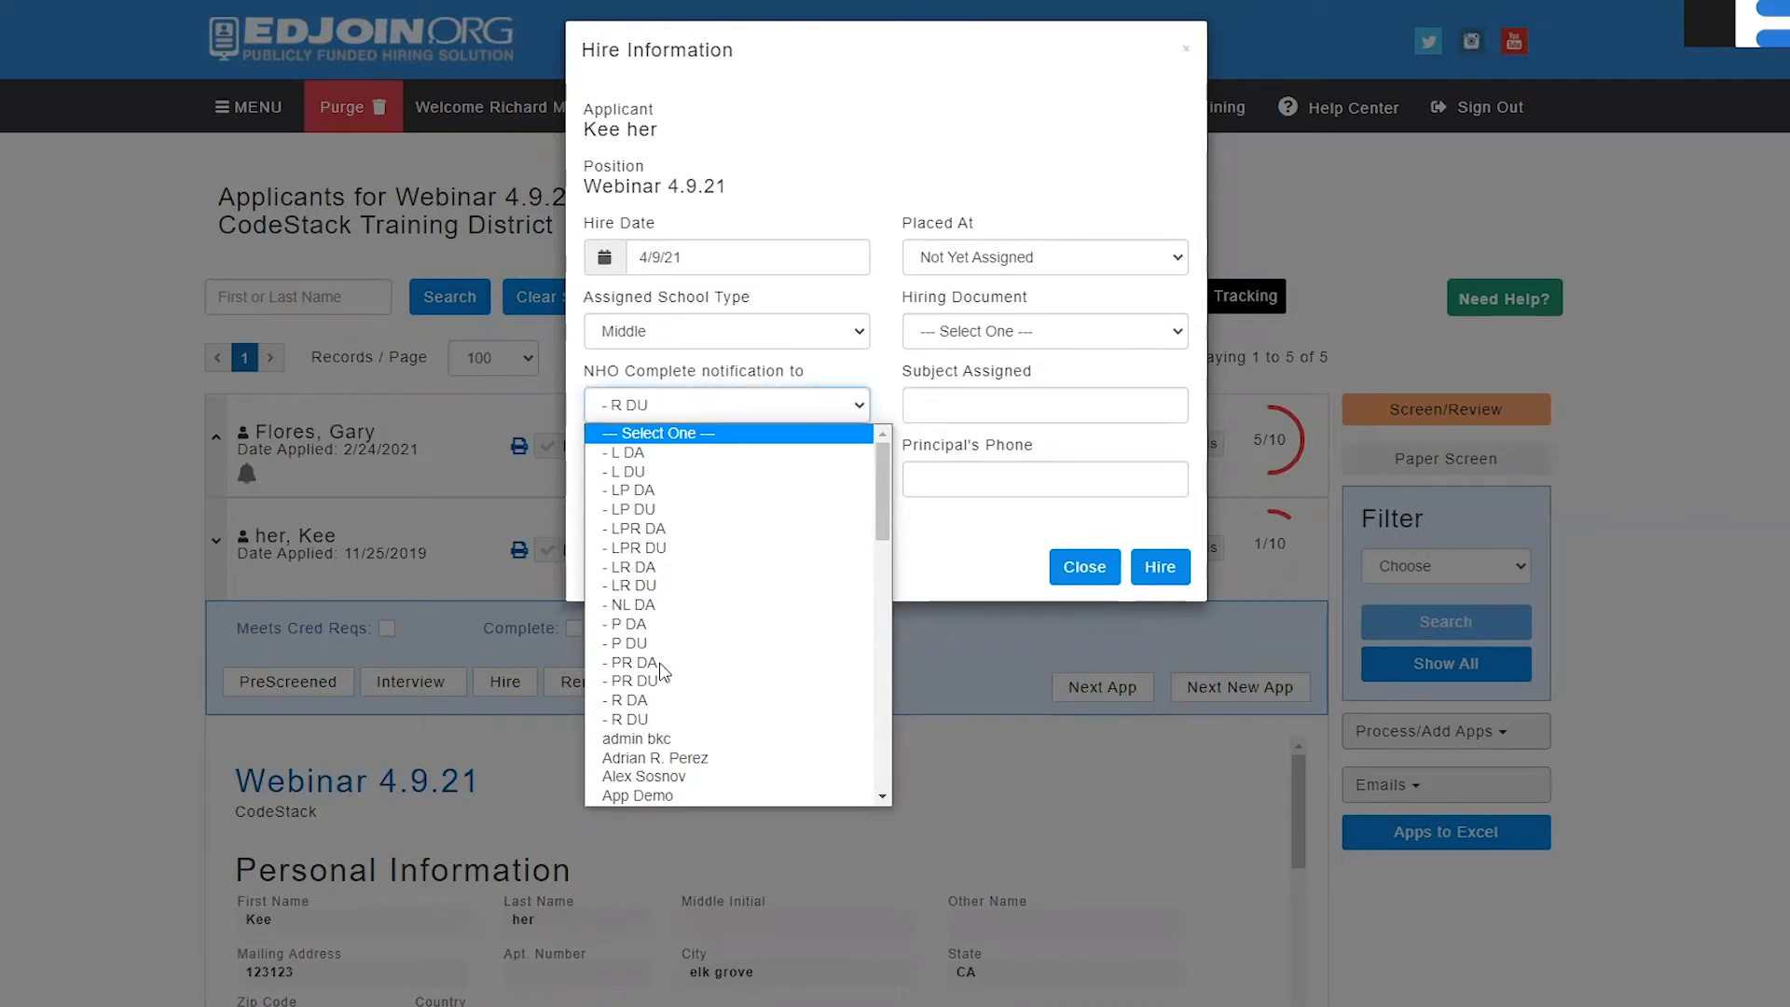
left_click(957, 575)
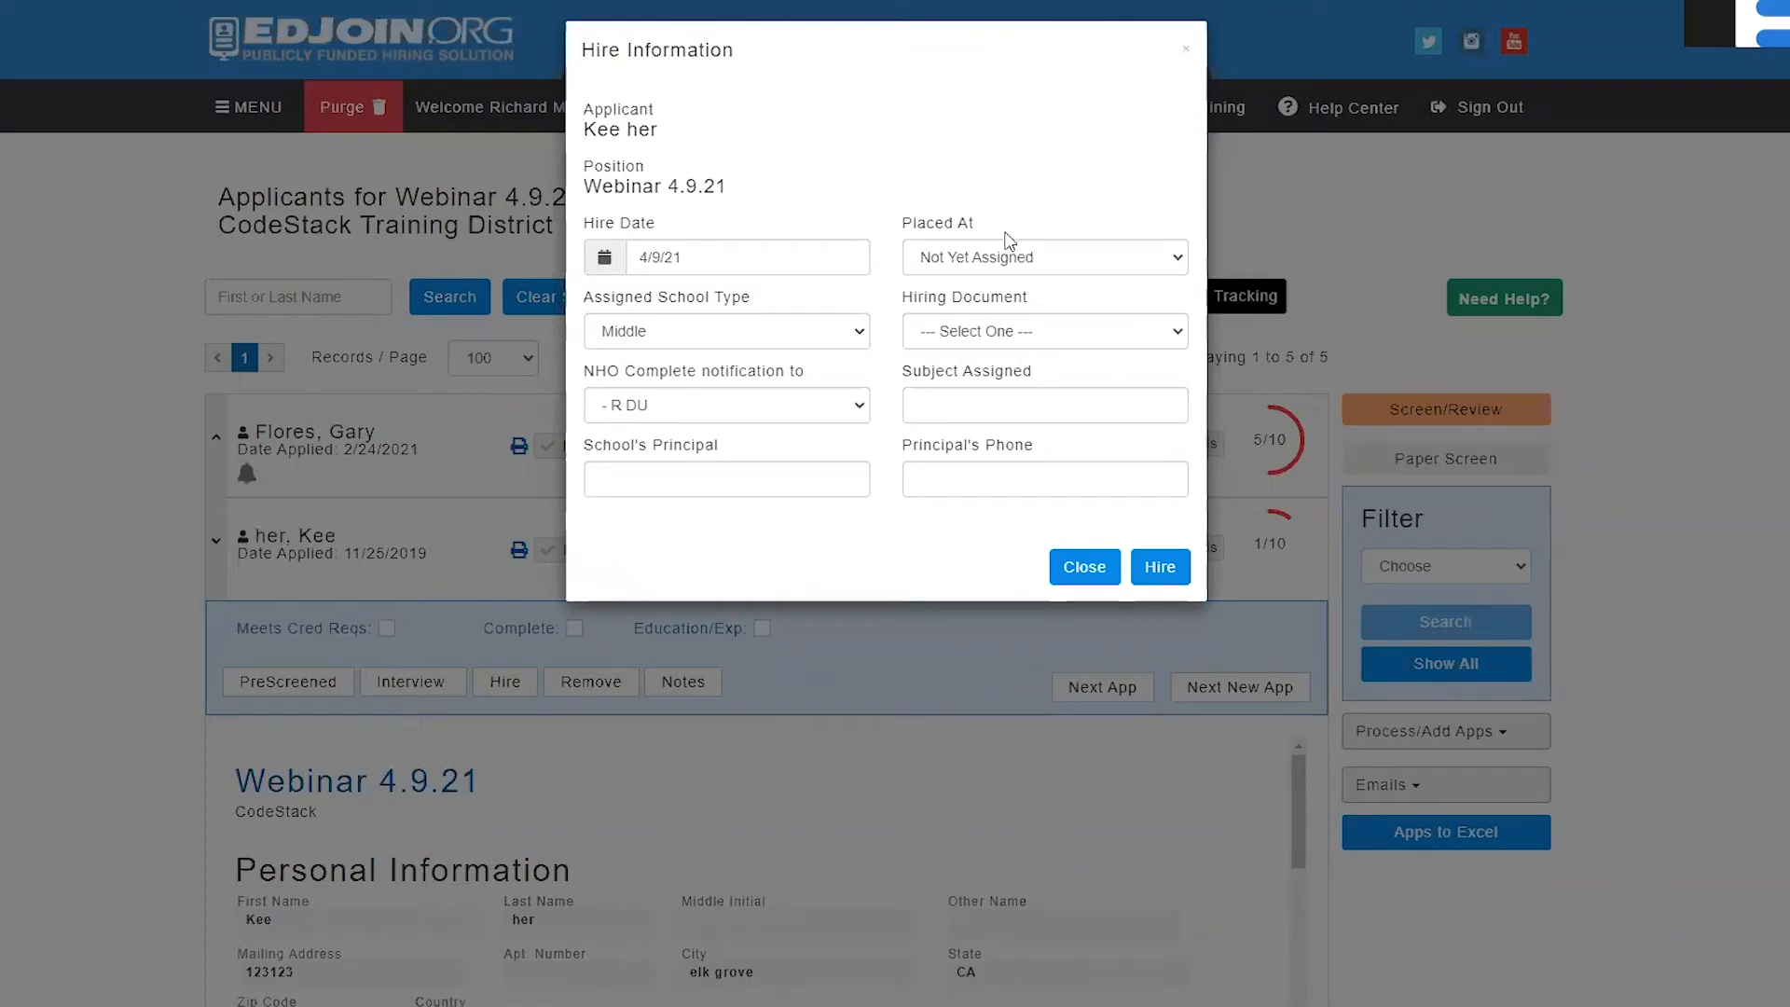
- Choose the Certificated Permanent hiring document and hire the second applicant
left_click(1010, 337)
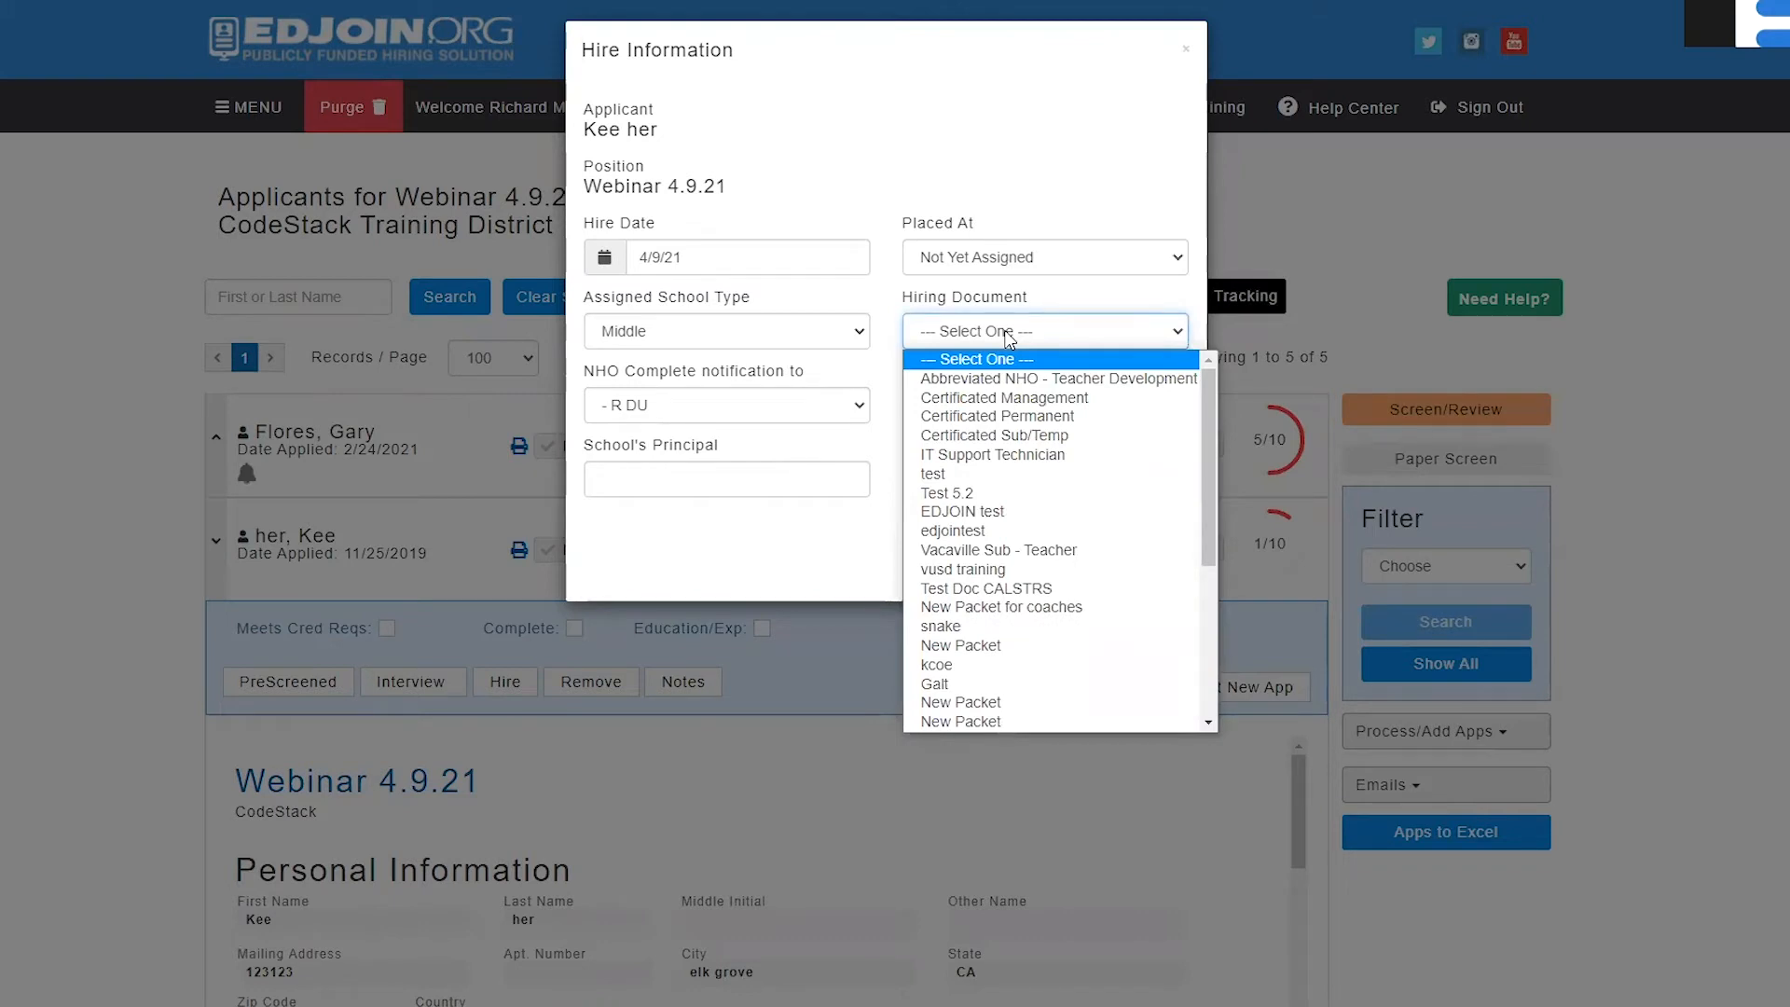
left_click(1000, 419)
left_click(1000, 426)
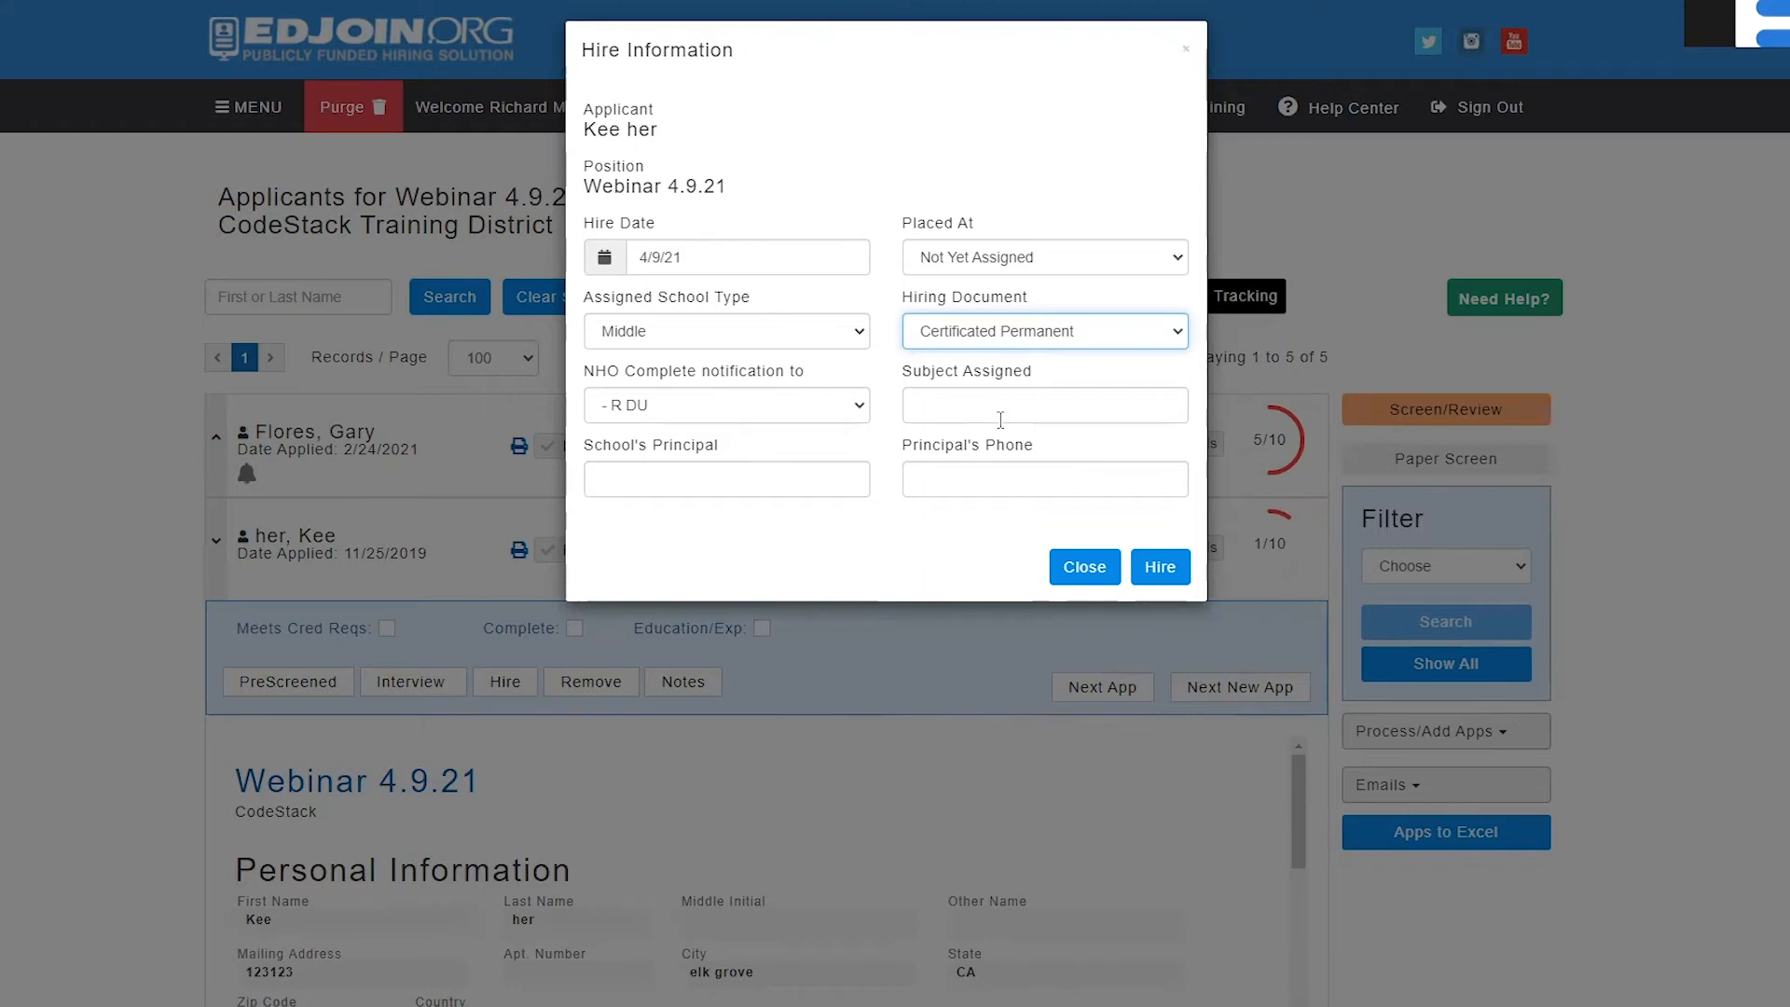
left_click(1153, 568)
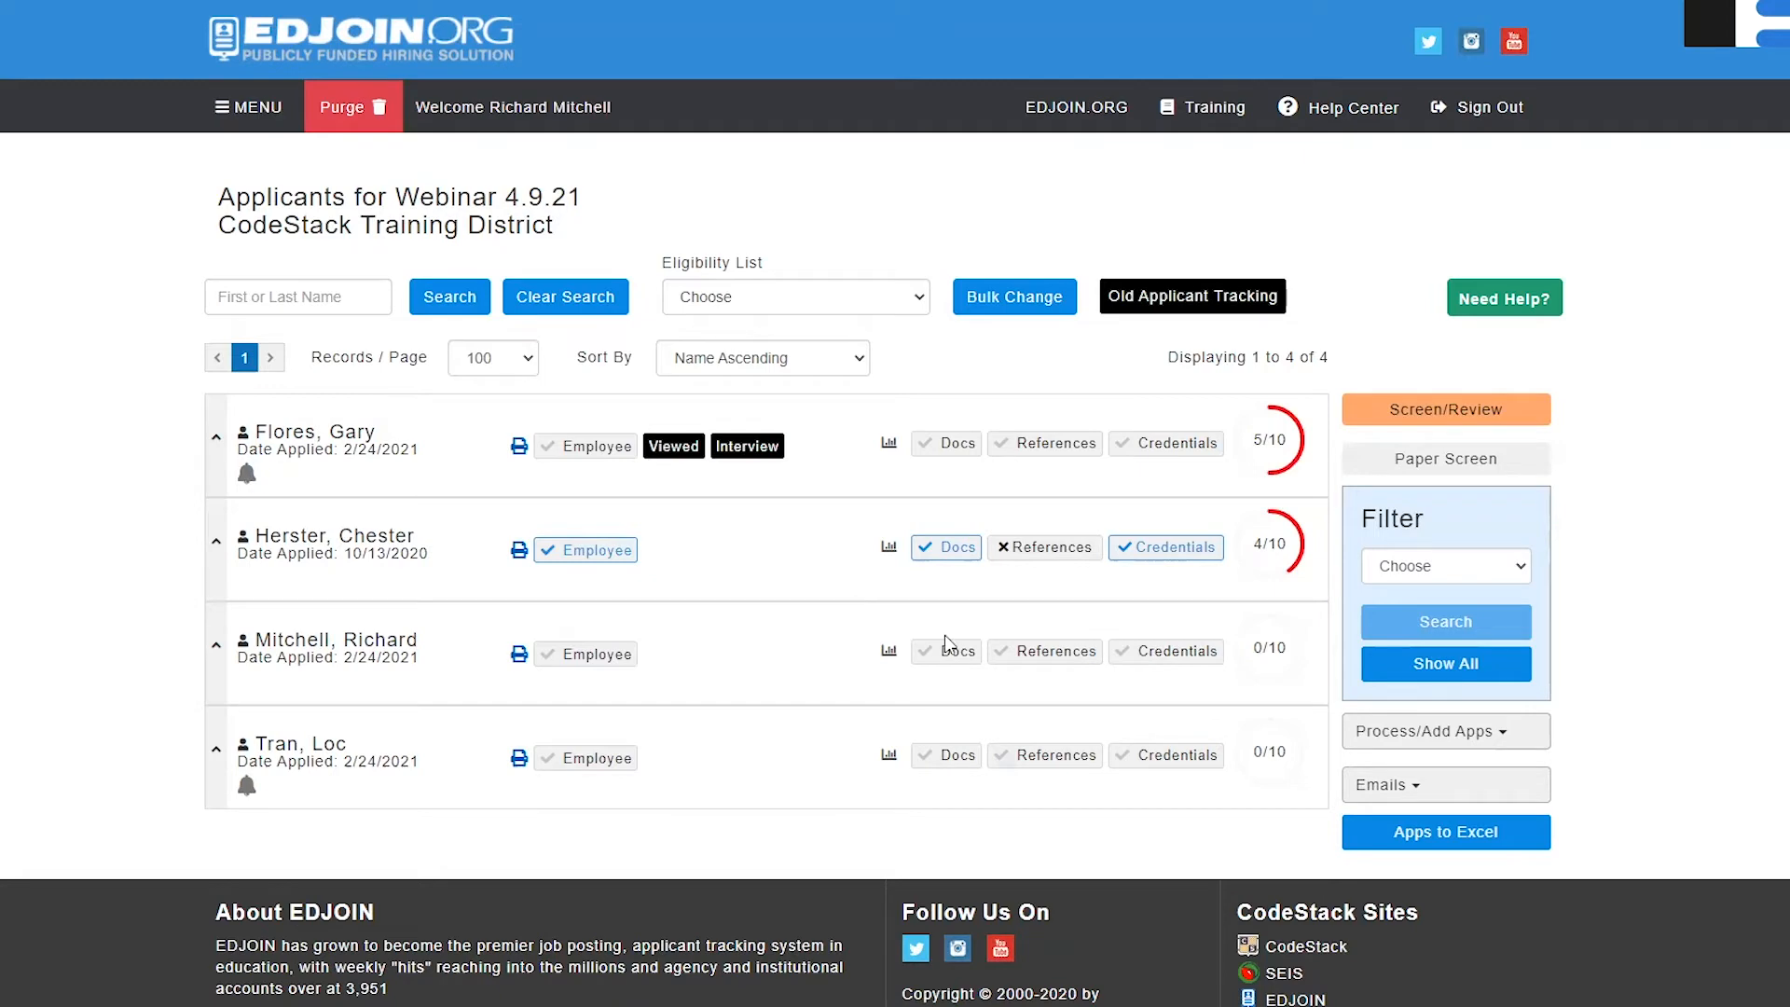
- Show all applicants, including hired ones, and expand the hired second applicant's application
left_click(1433, 679)
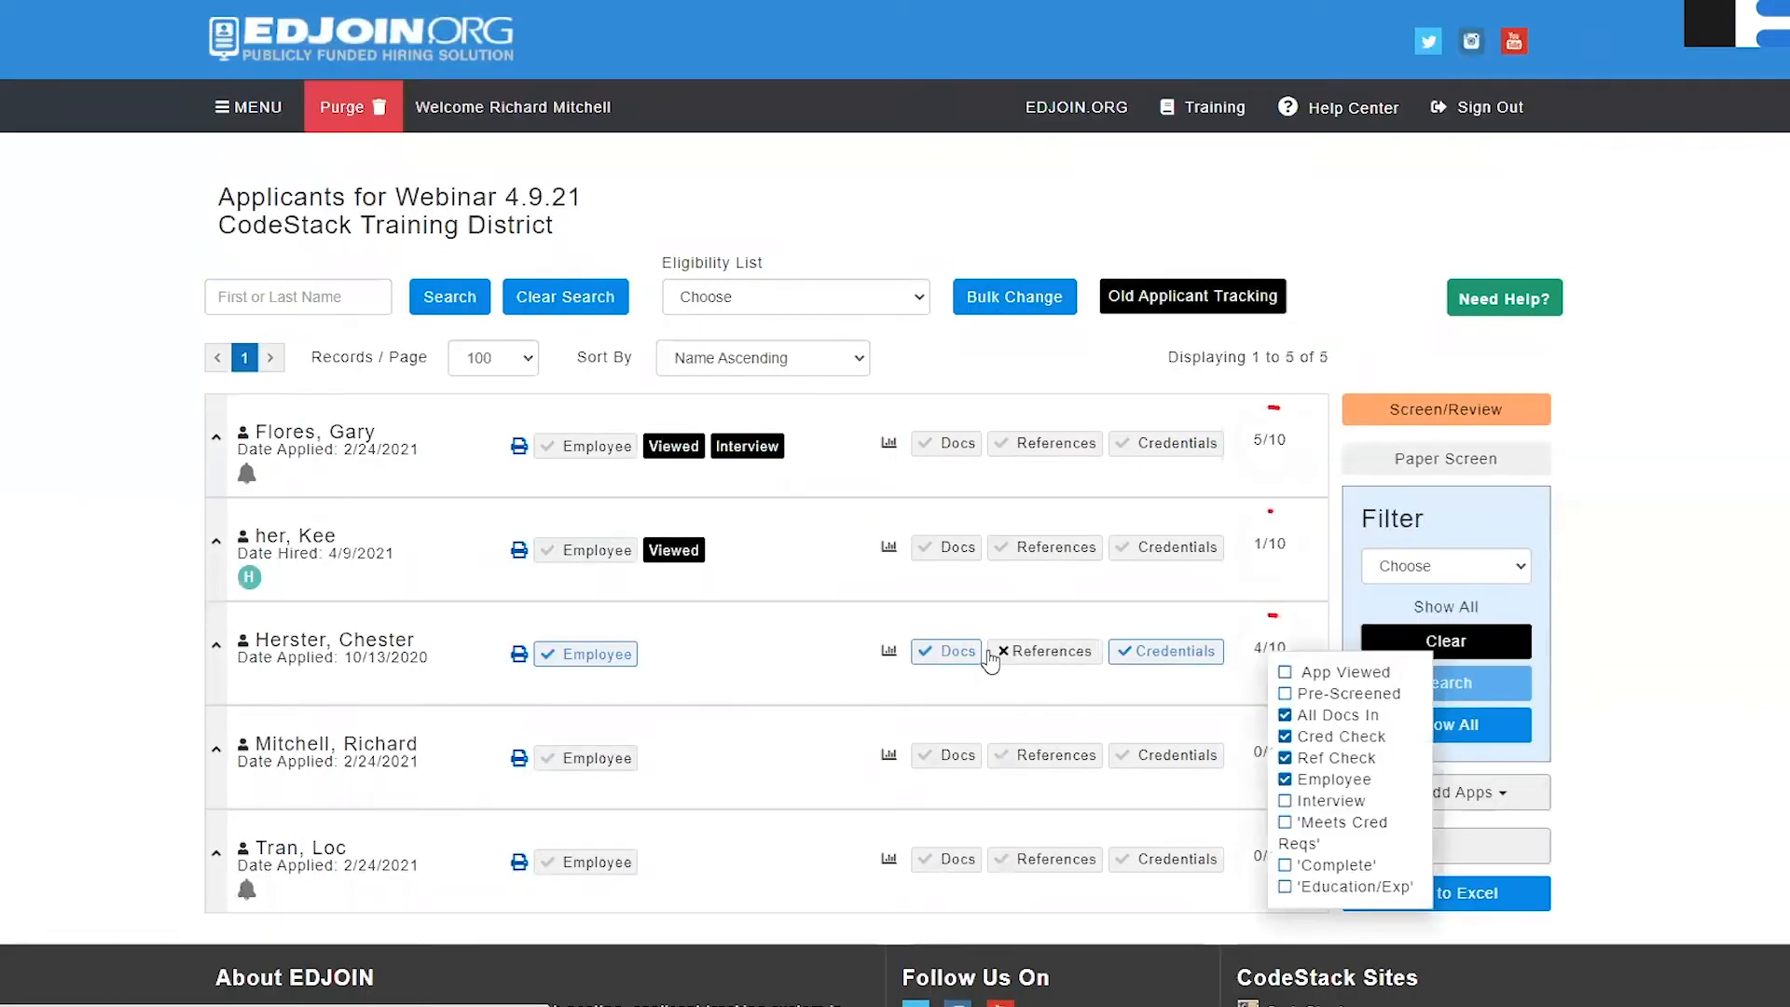
left_click(216, 543)
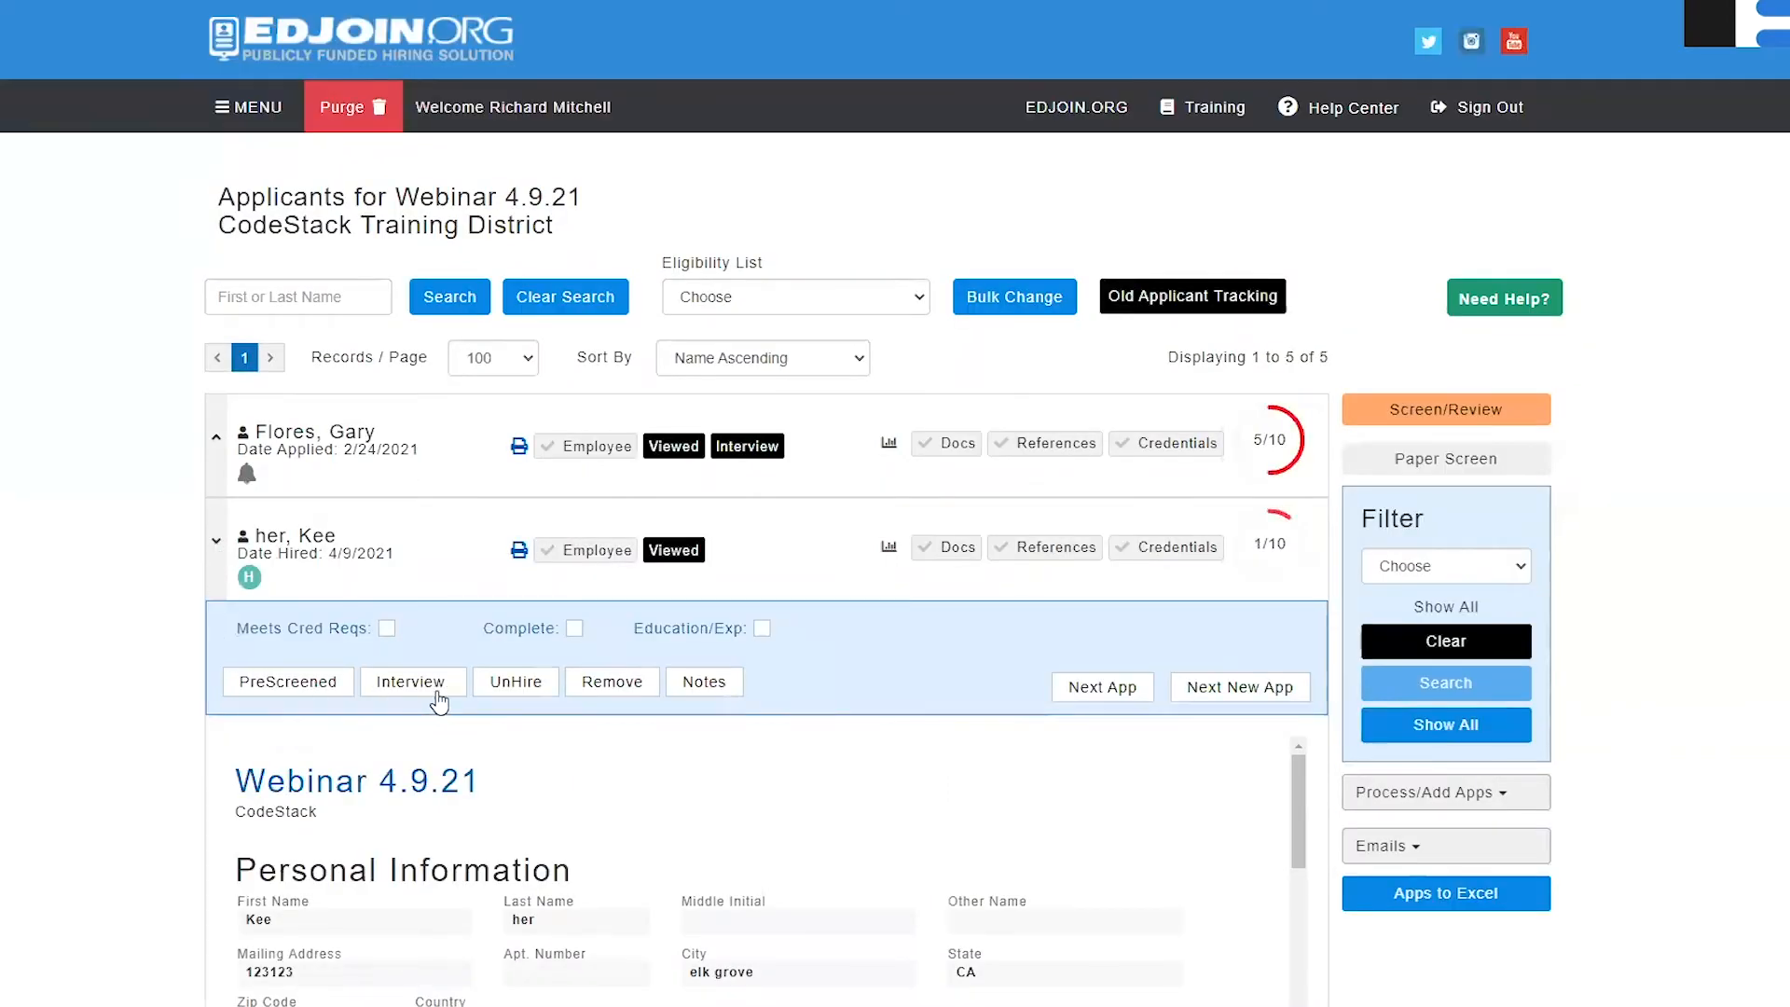
- Collapse the hired second applicant, expand the third applicant, and remove the third applicant from consideration
left_click(217, 548)
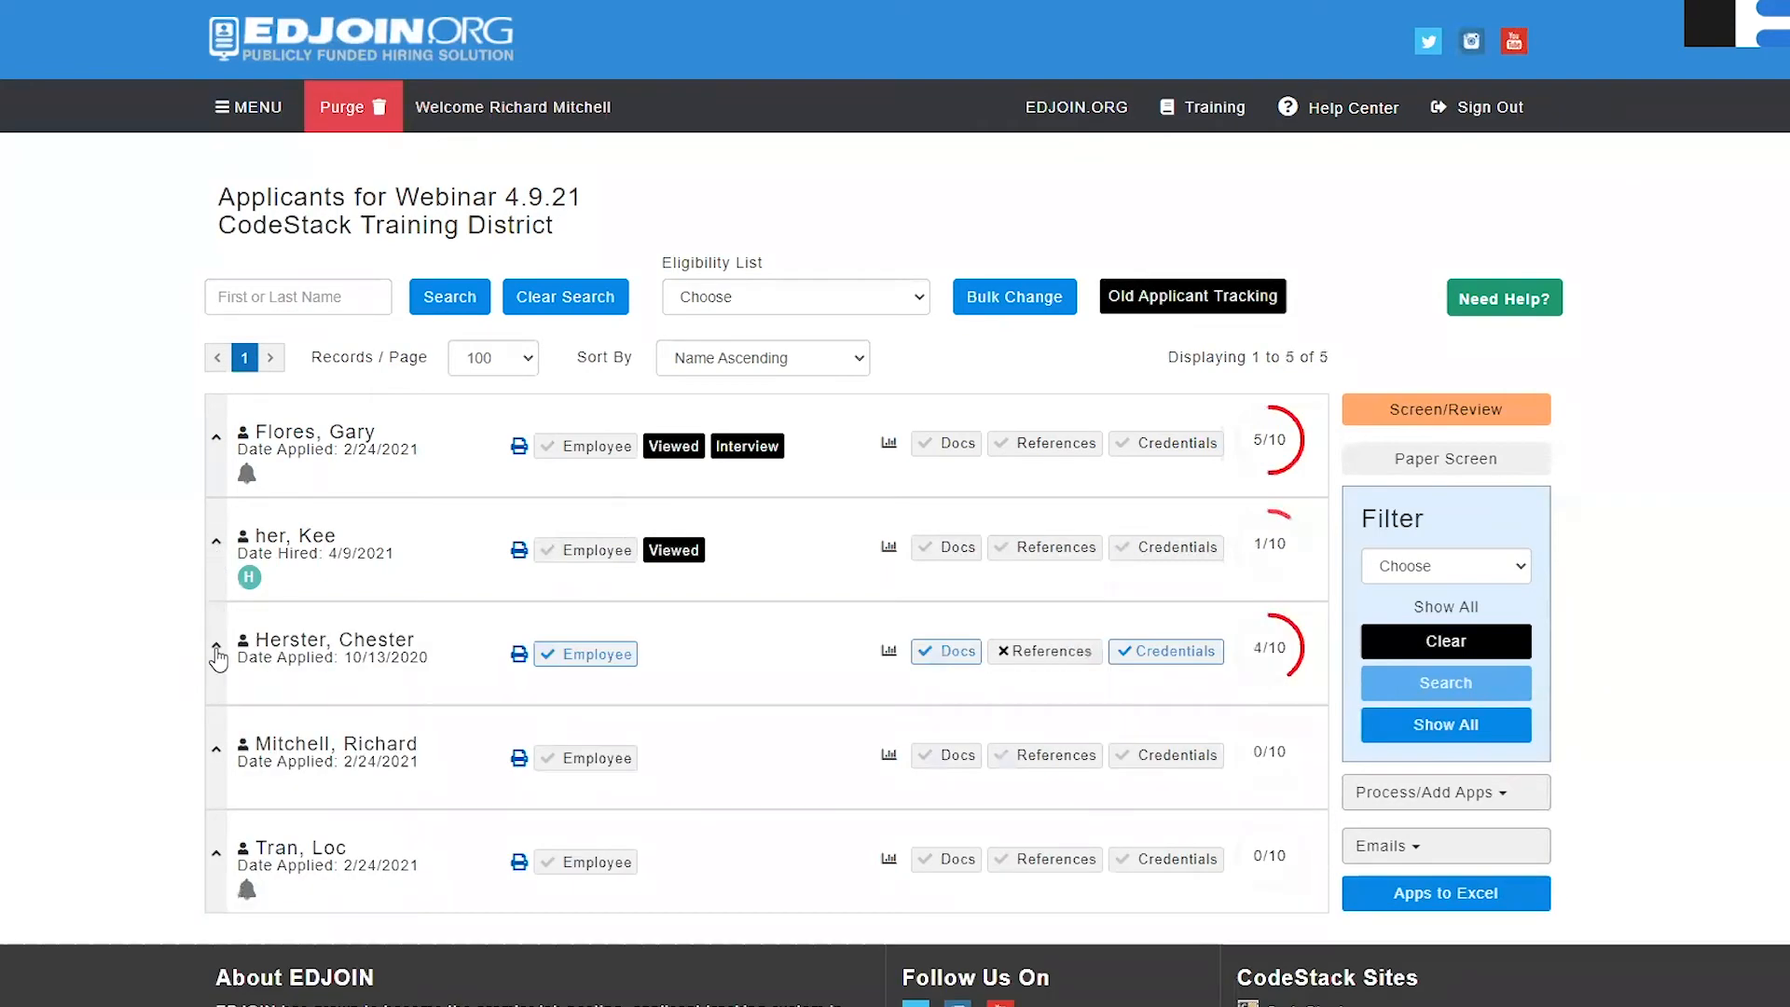
left_click(216, 645)
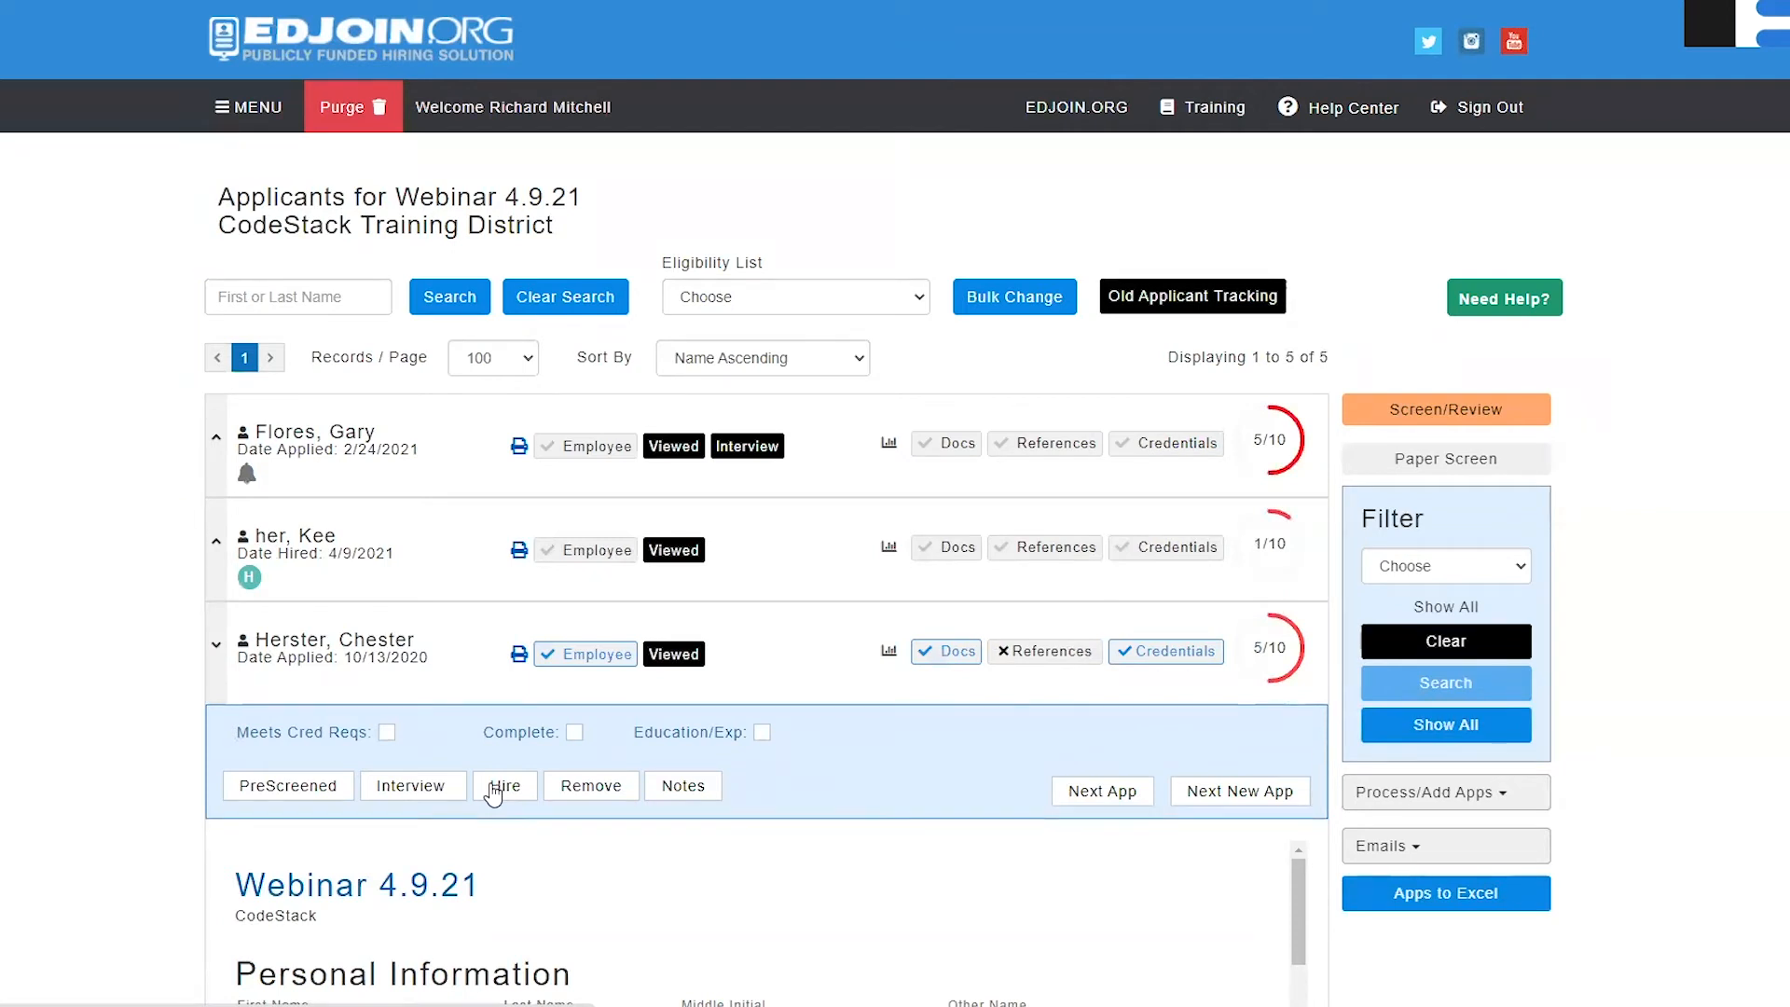
left_click(589, 787)
left_click(1056, 173)
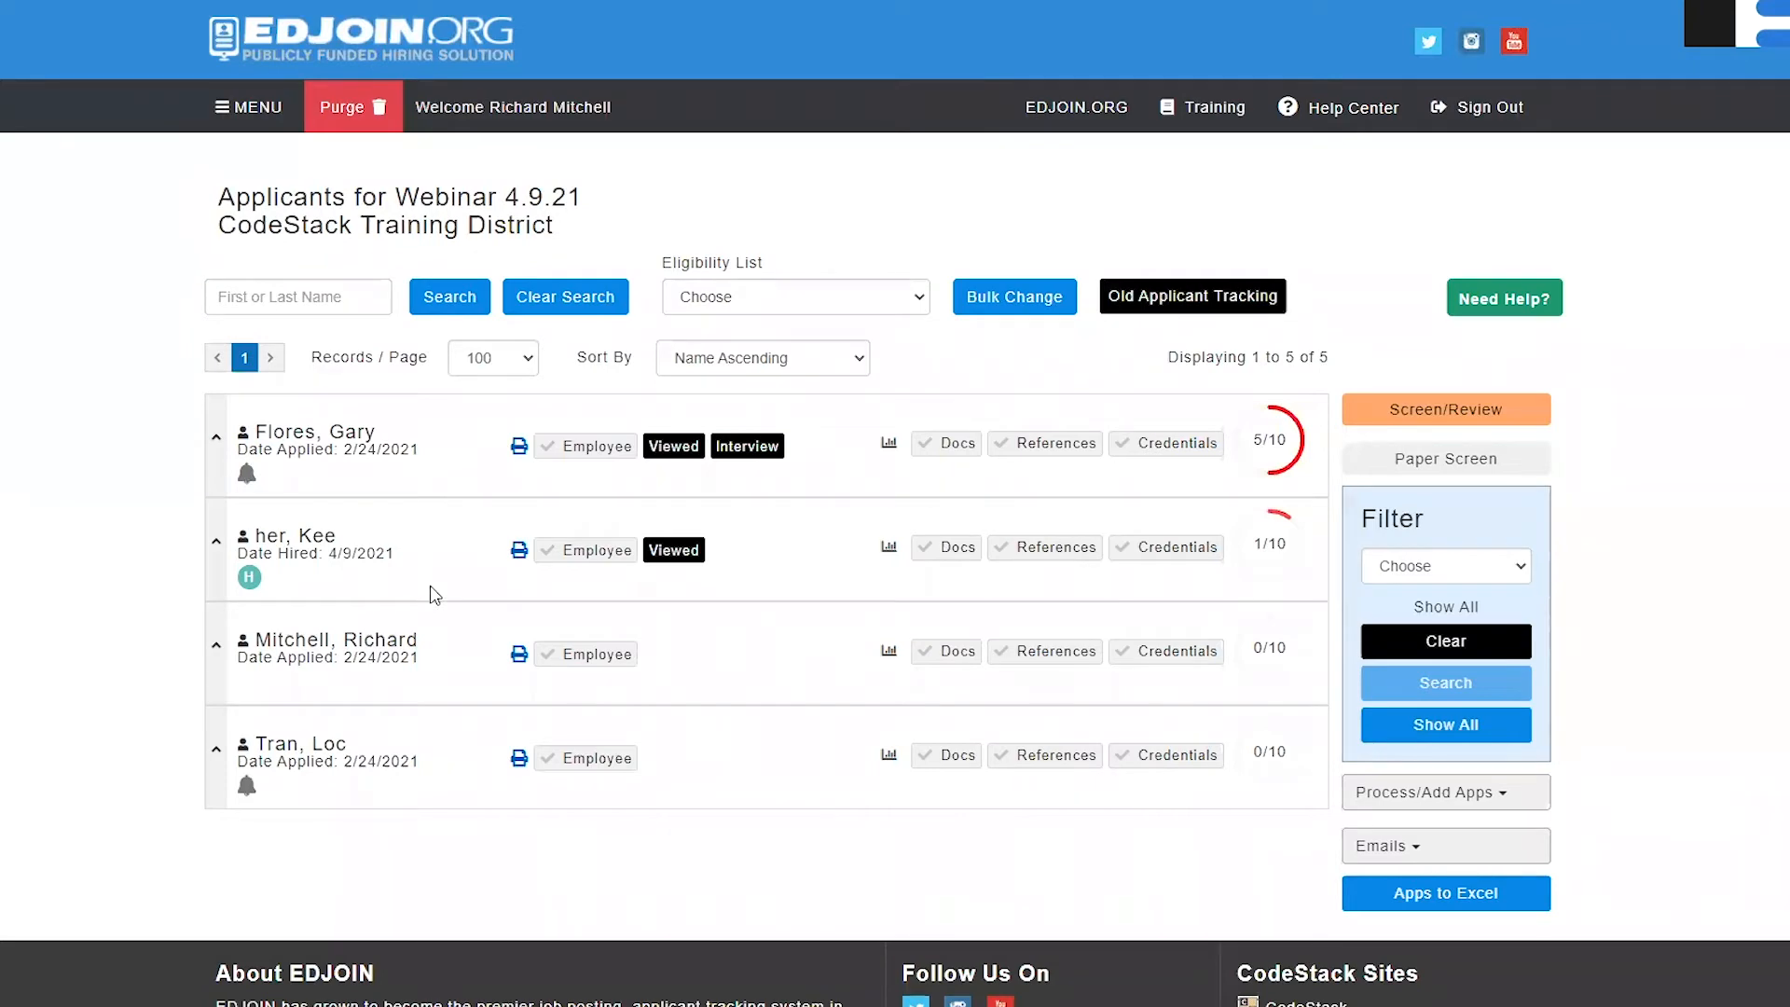
- Clear the applicant filter to check the list without hired or removed applicants, and show all applicants again
left_click(1433, 733)
left_click(1449, 680)
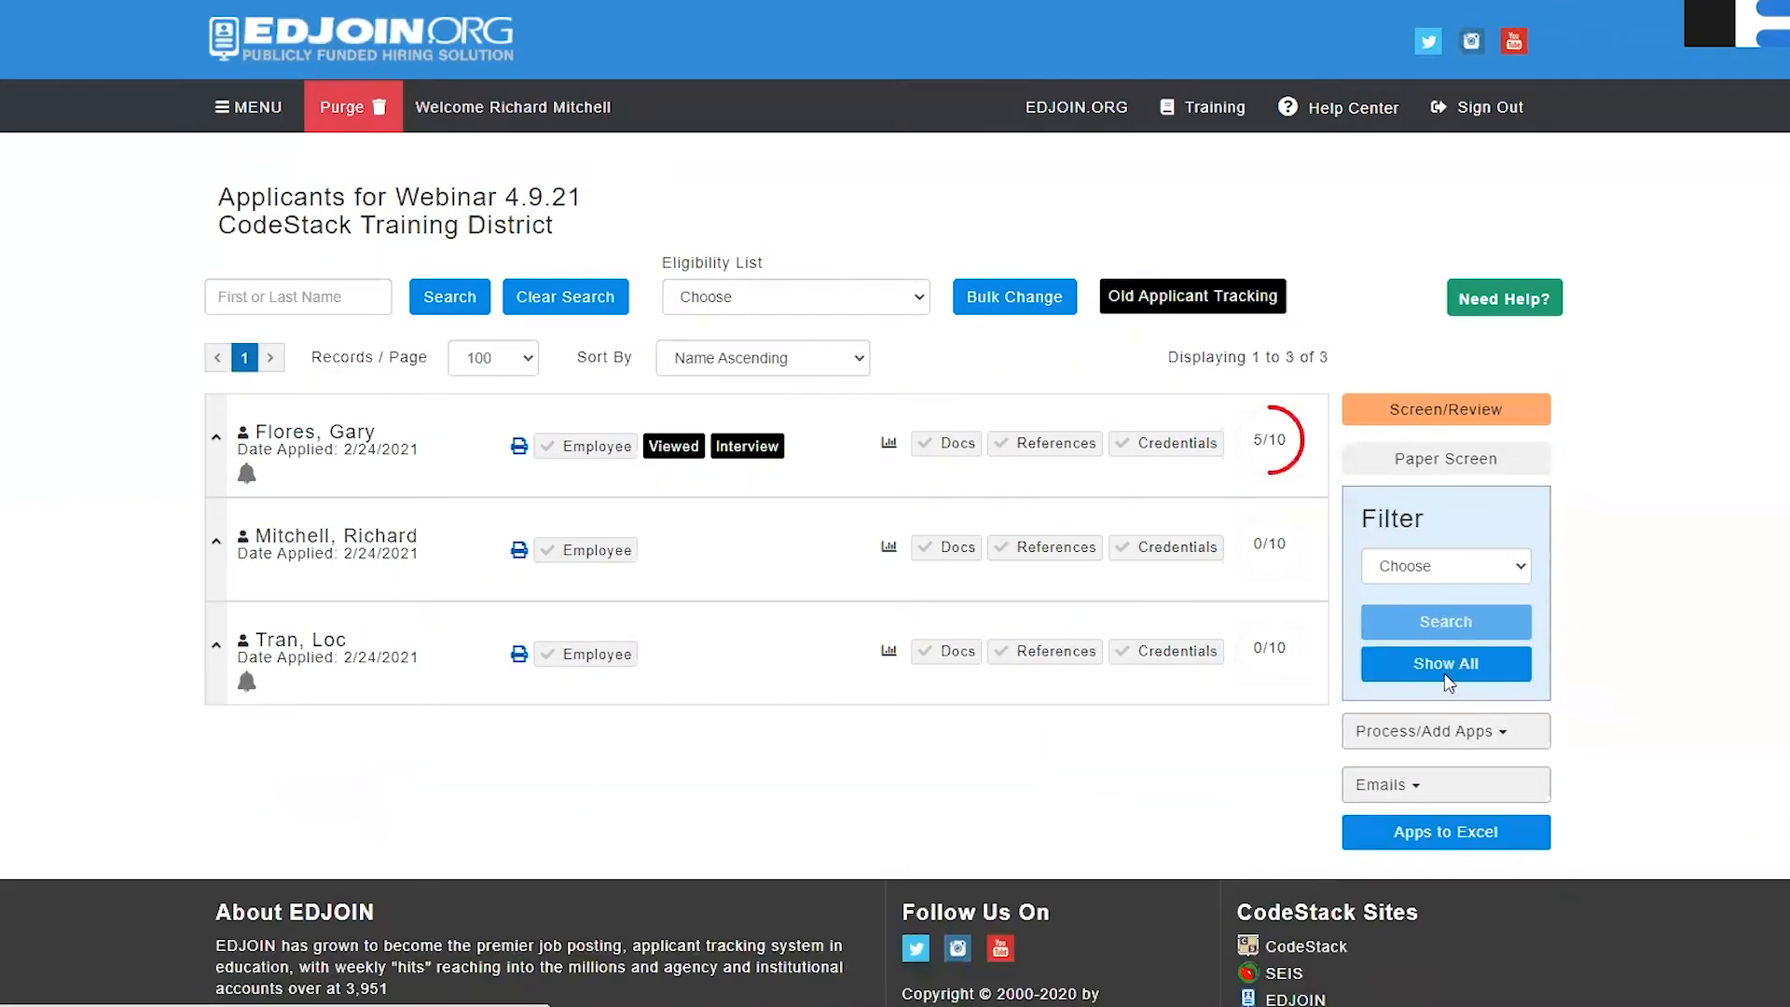
left_click(1445, 675)
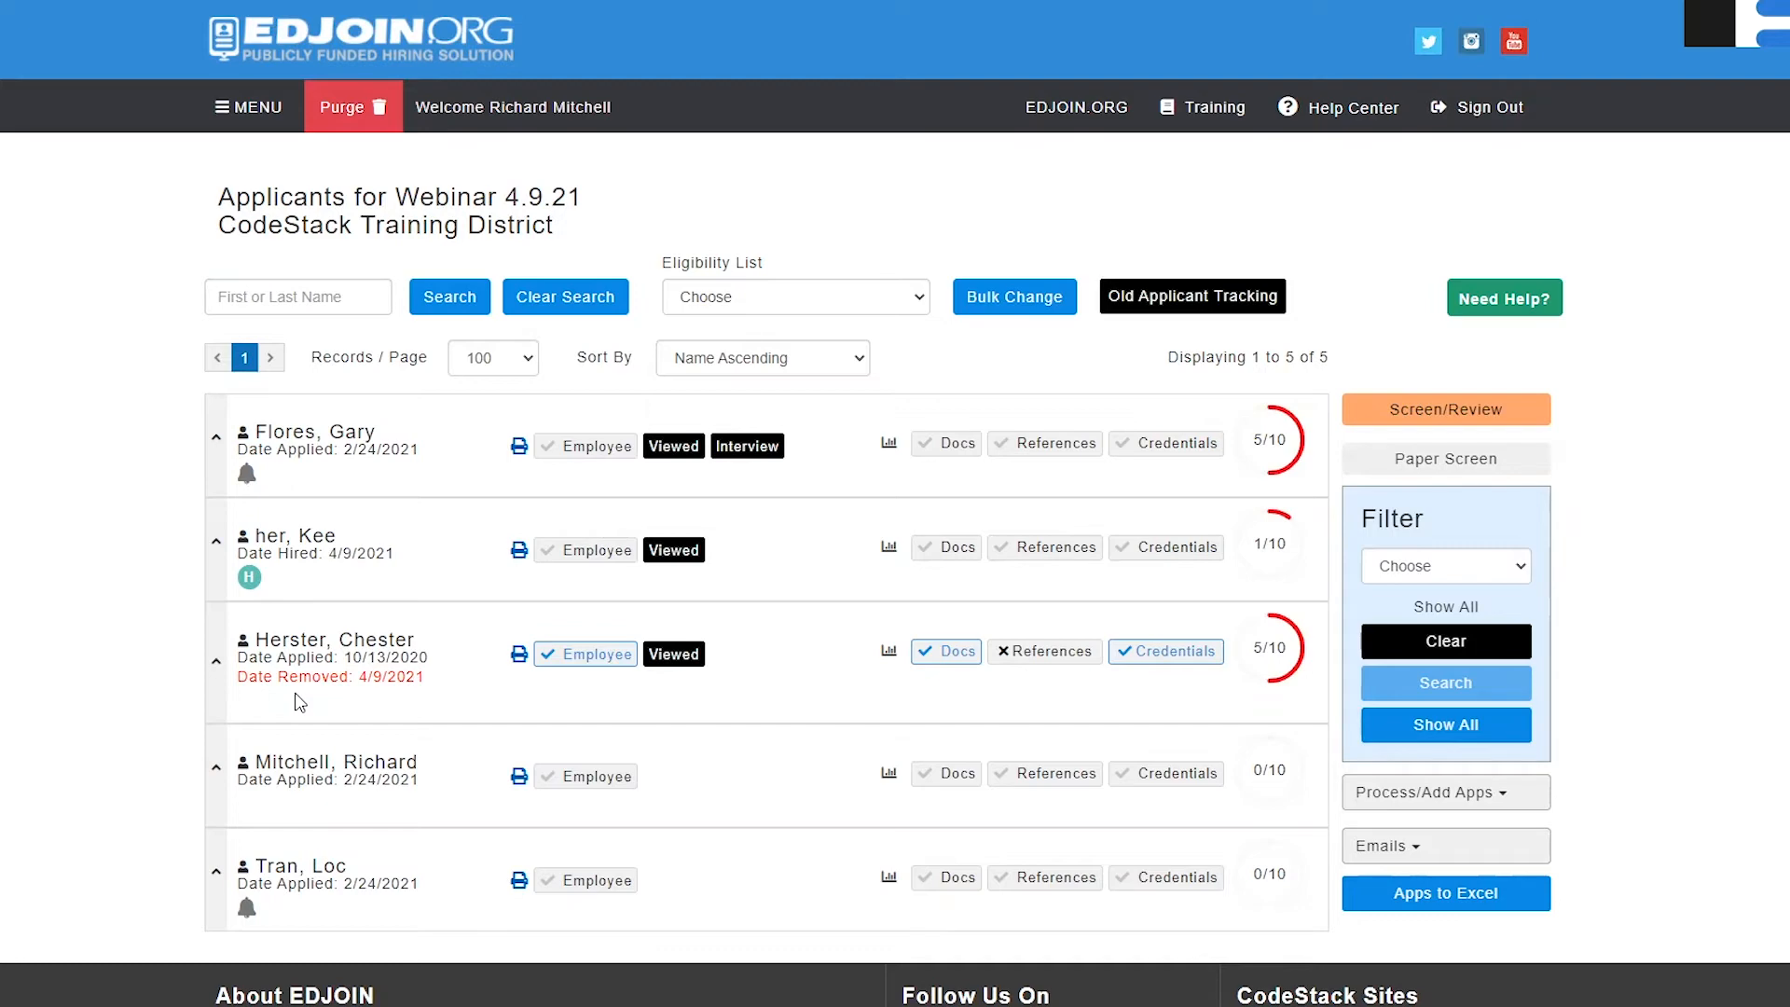
- Expand the removed applicant, return them to consideration, and clear the filter so only considered applicants are listed
left_click(217, 662)
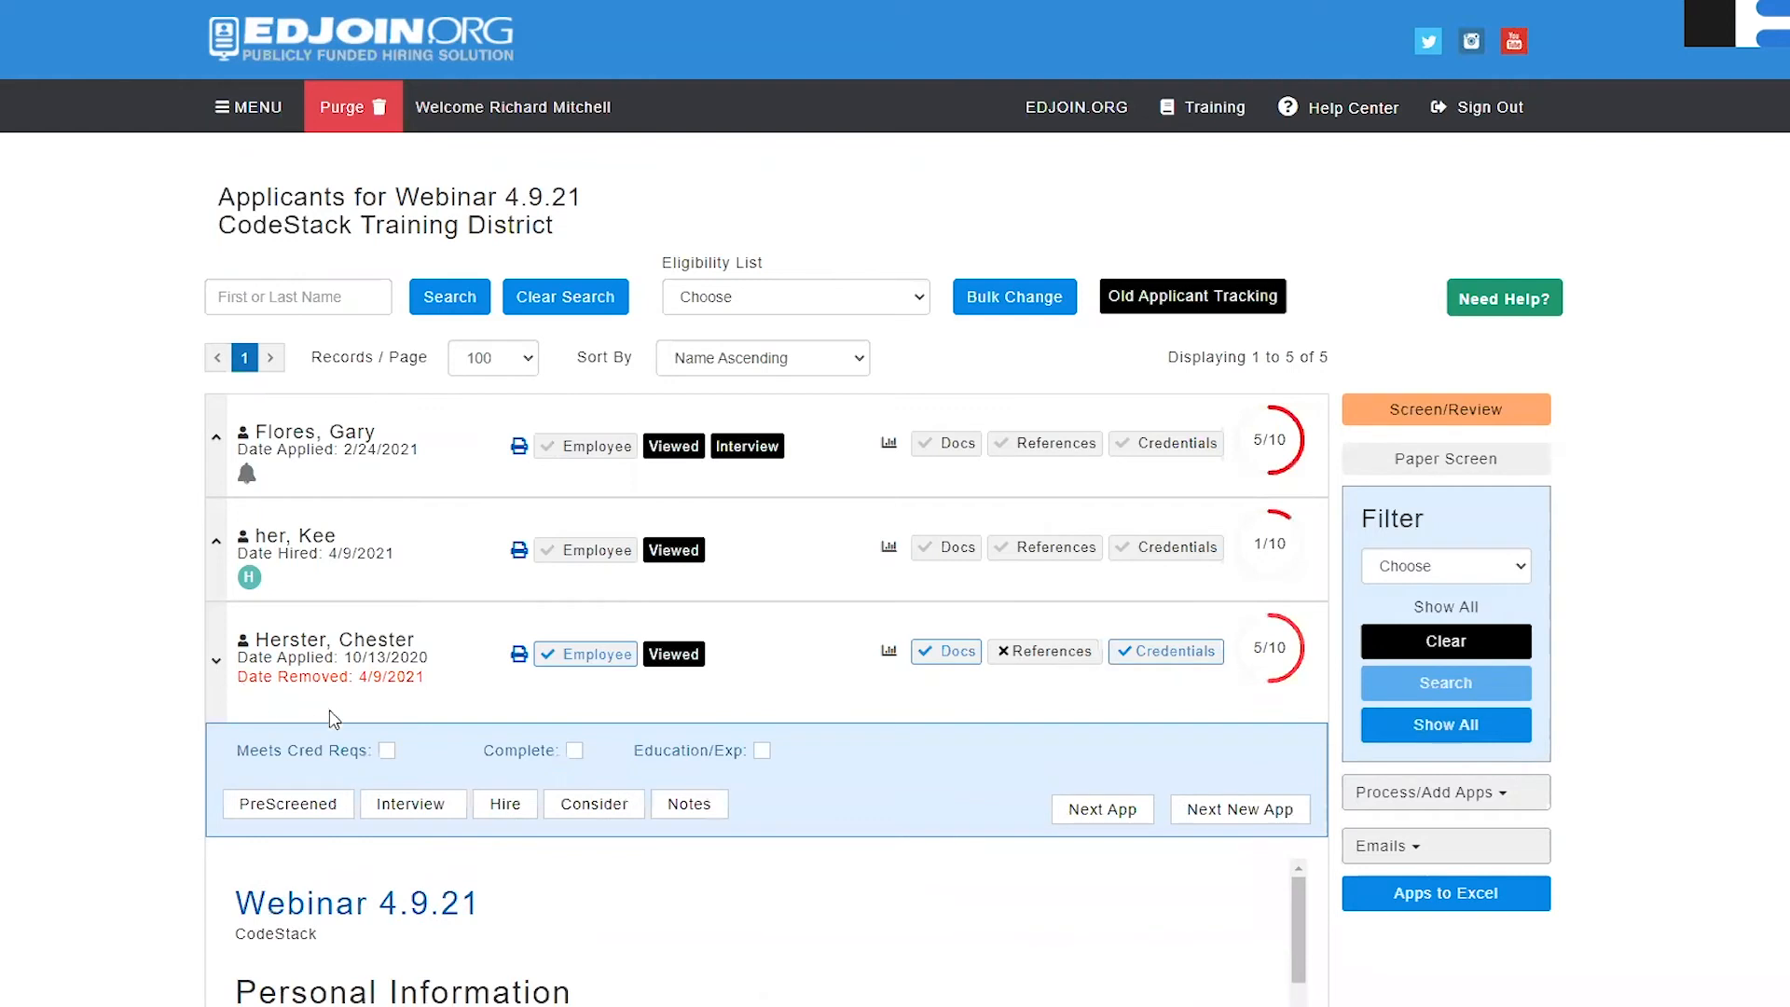
left_click(575, 808)
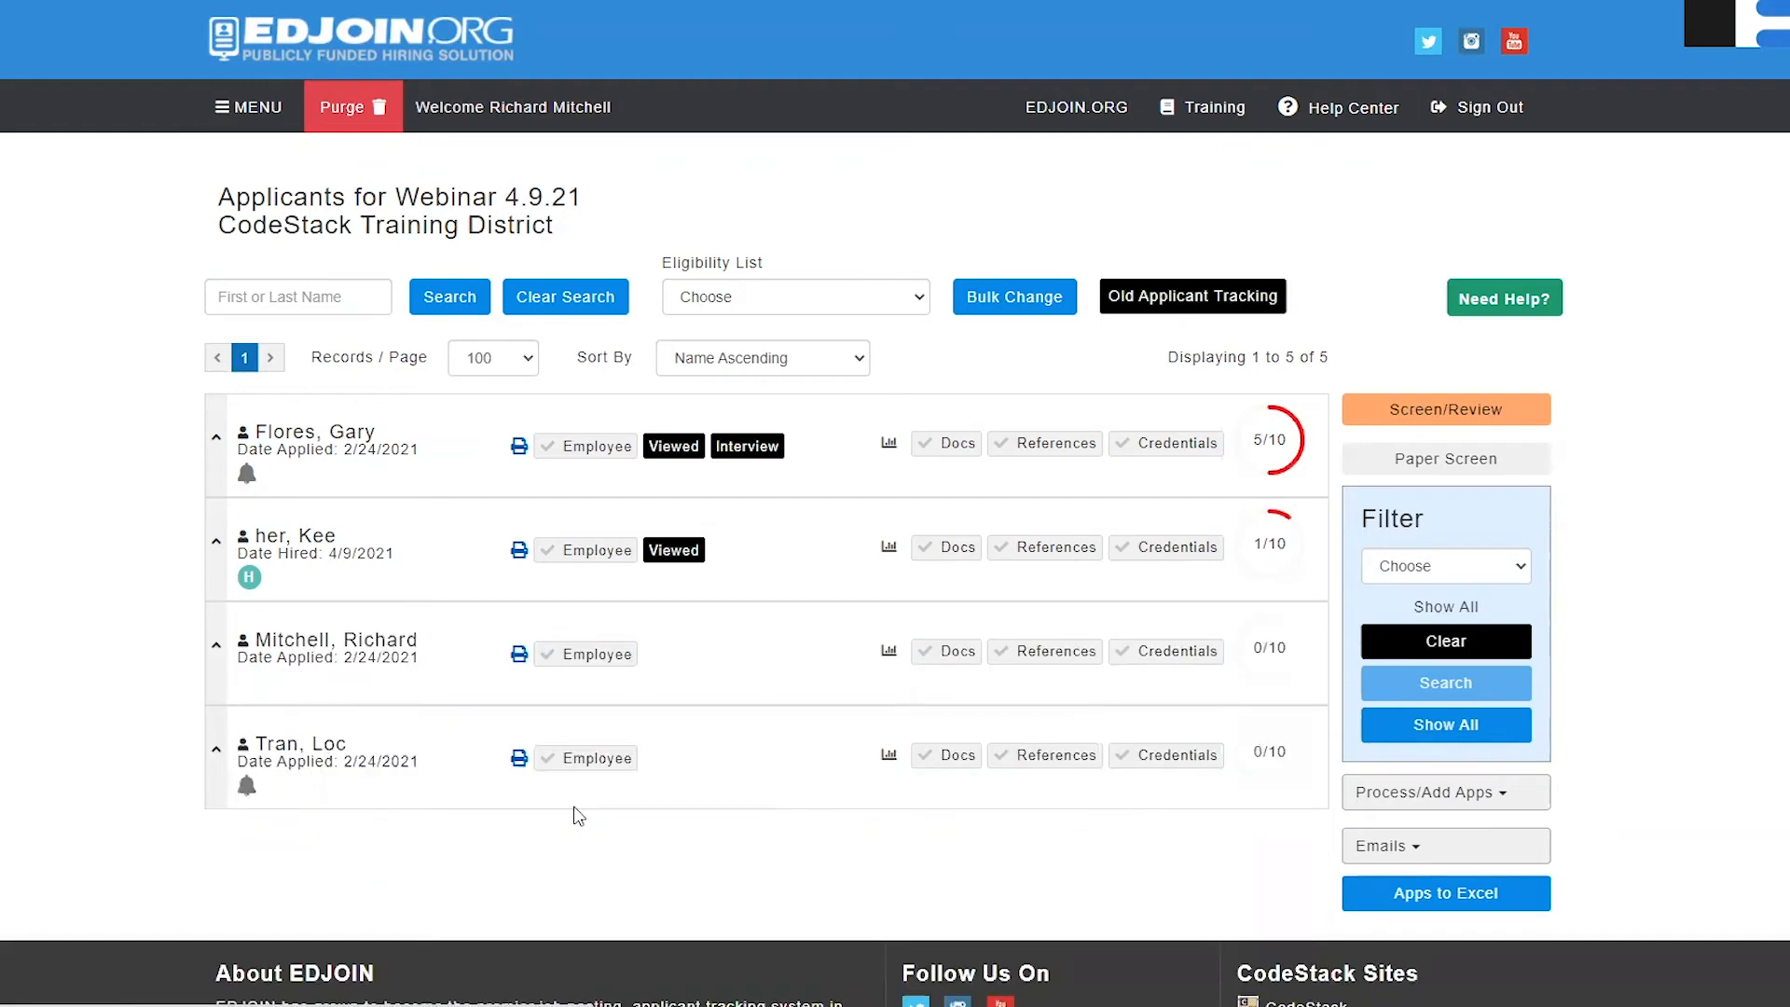
left_click(1387, 652)
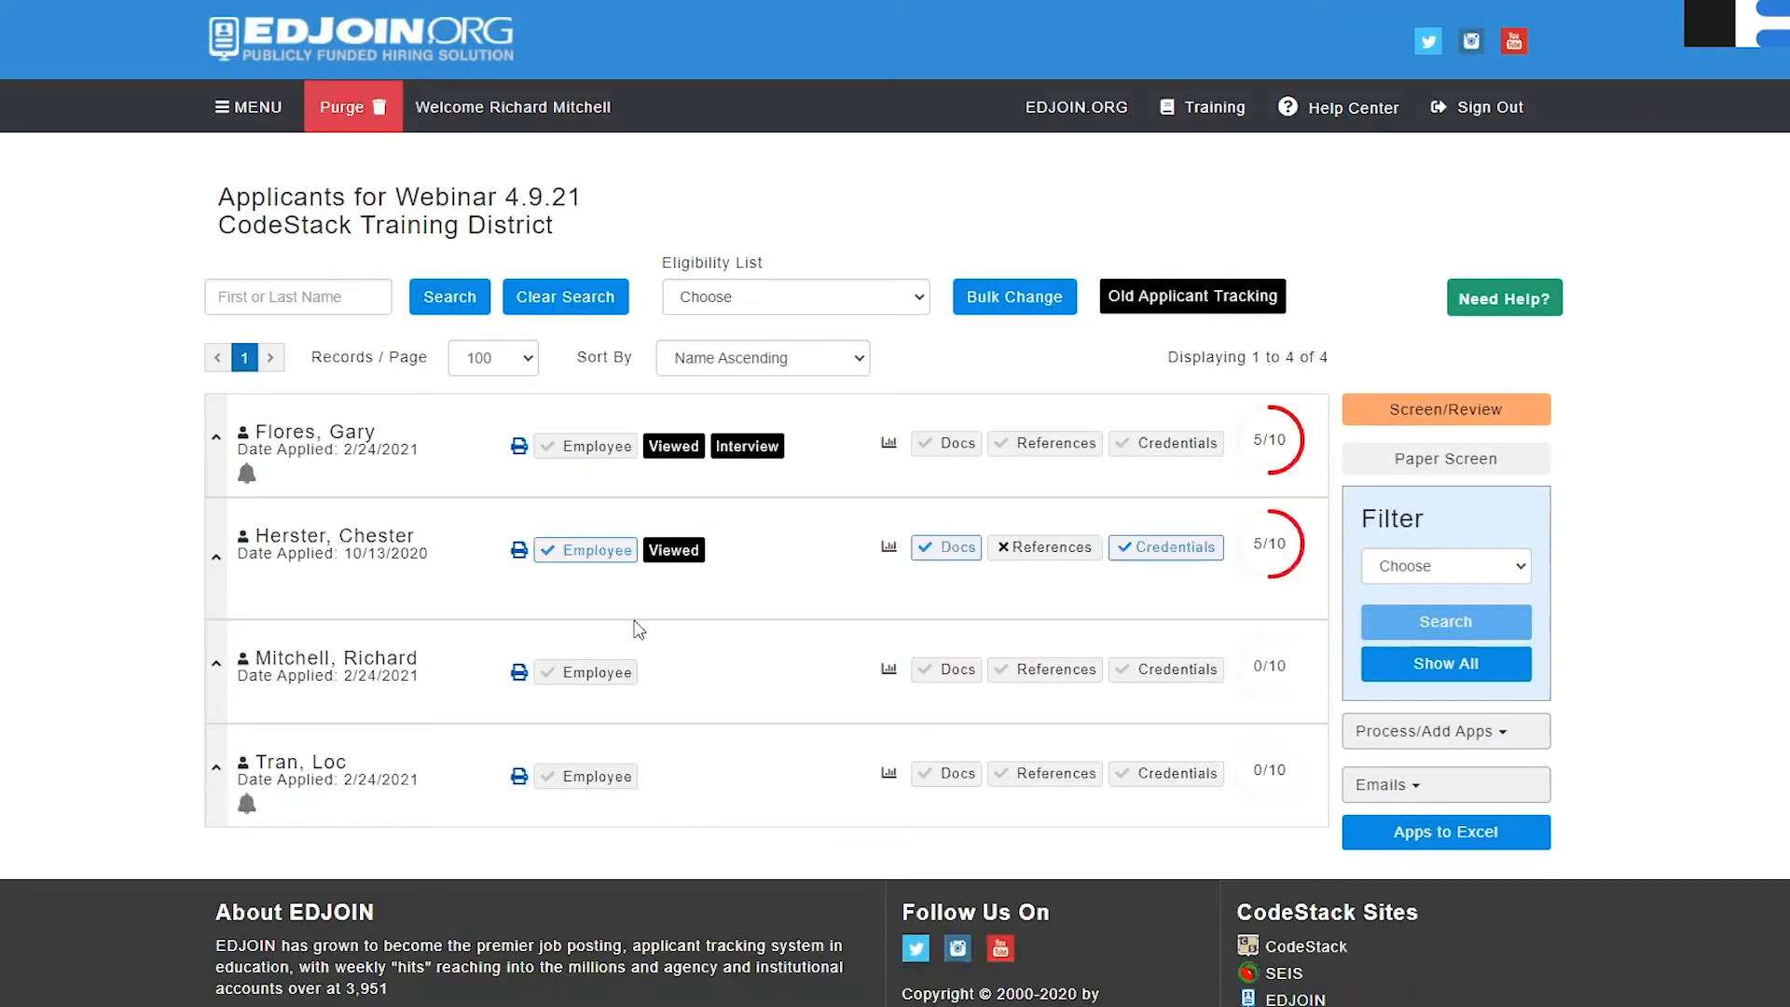
- Expand the second applicant, compare the Screen/Review and Paper Screen modes, finishing in Paper Screen, and collapse the applicant
left_click(217, 562)
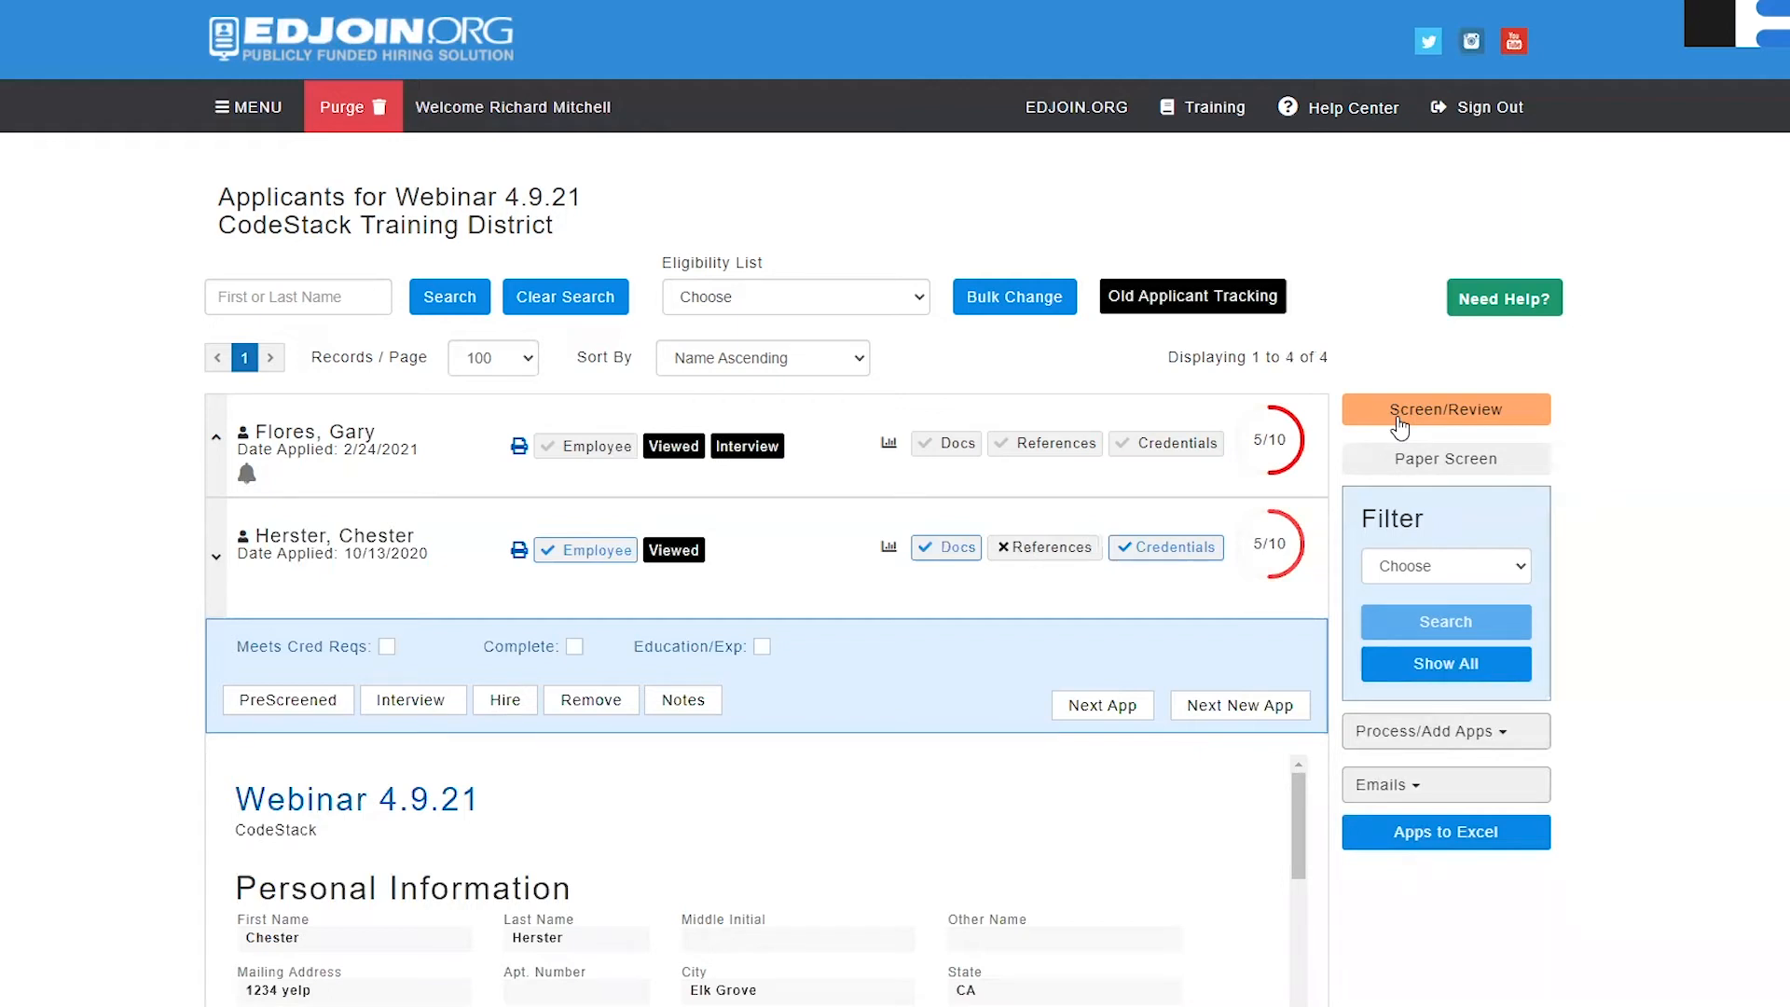
left_click(1418, 466)
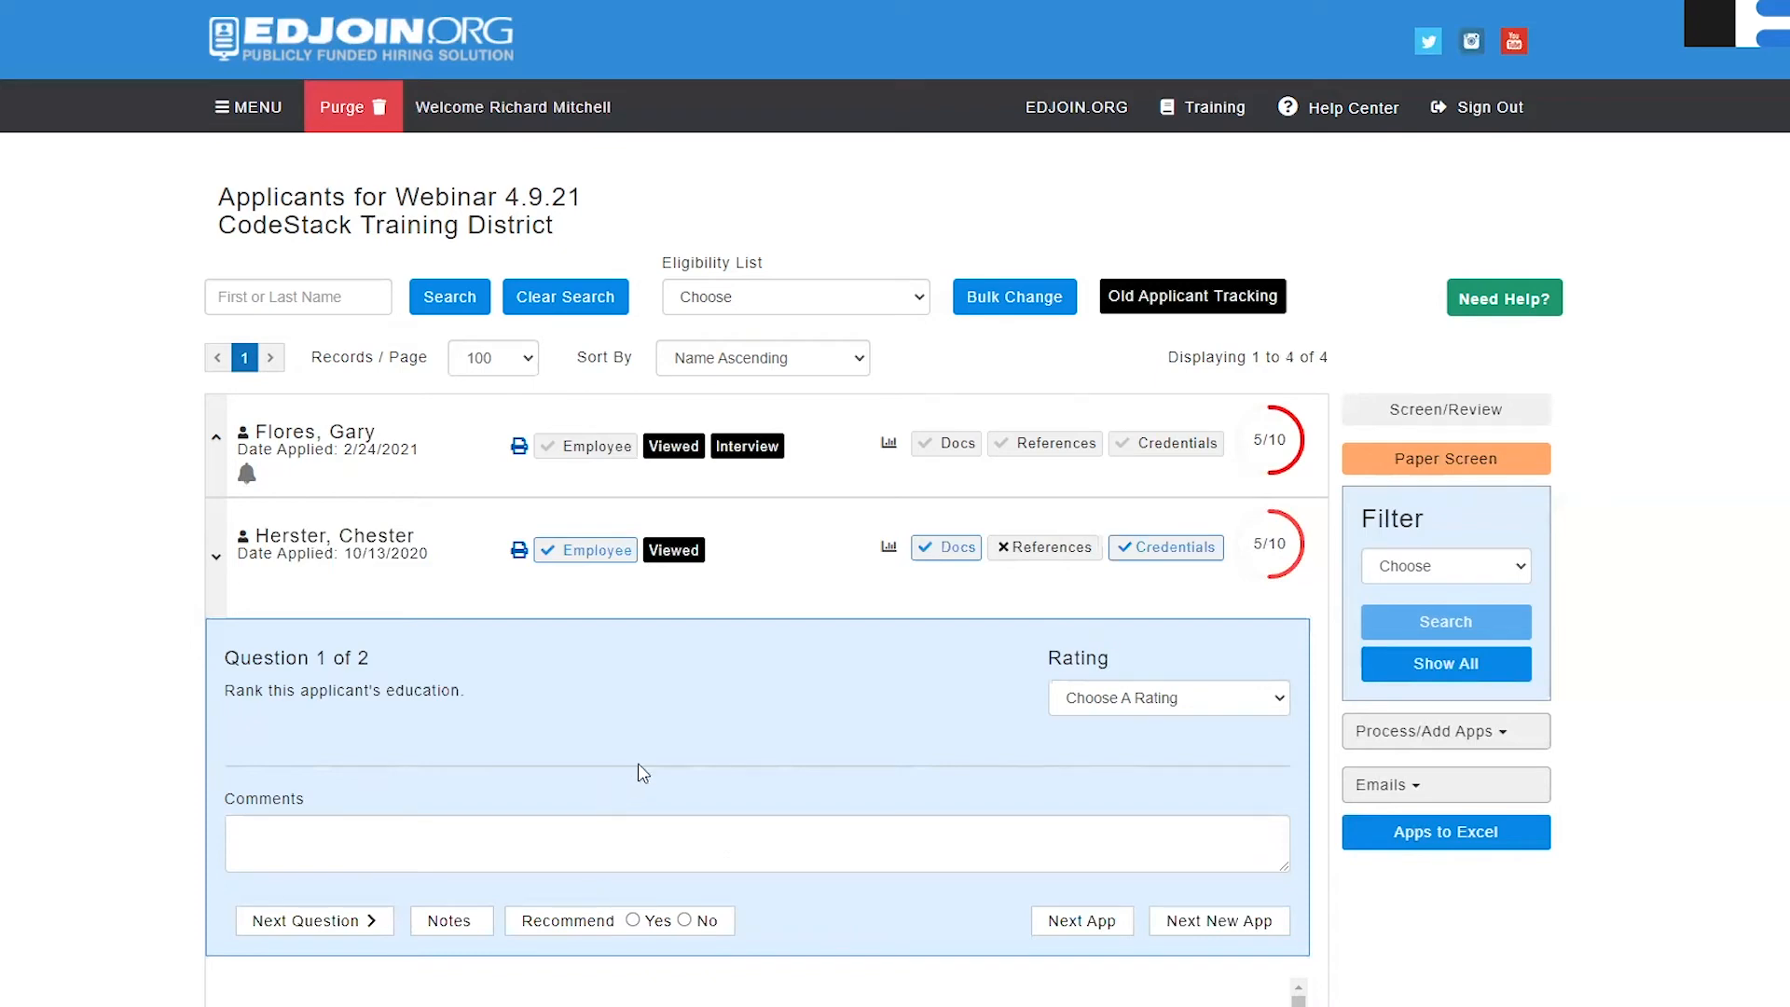
left_click(1429, 415)
left_click(1426, 461)
left_click(1426, 421)
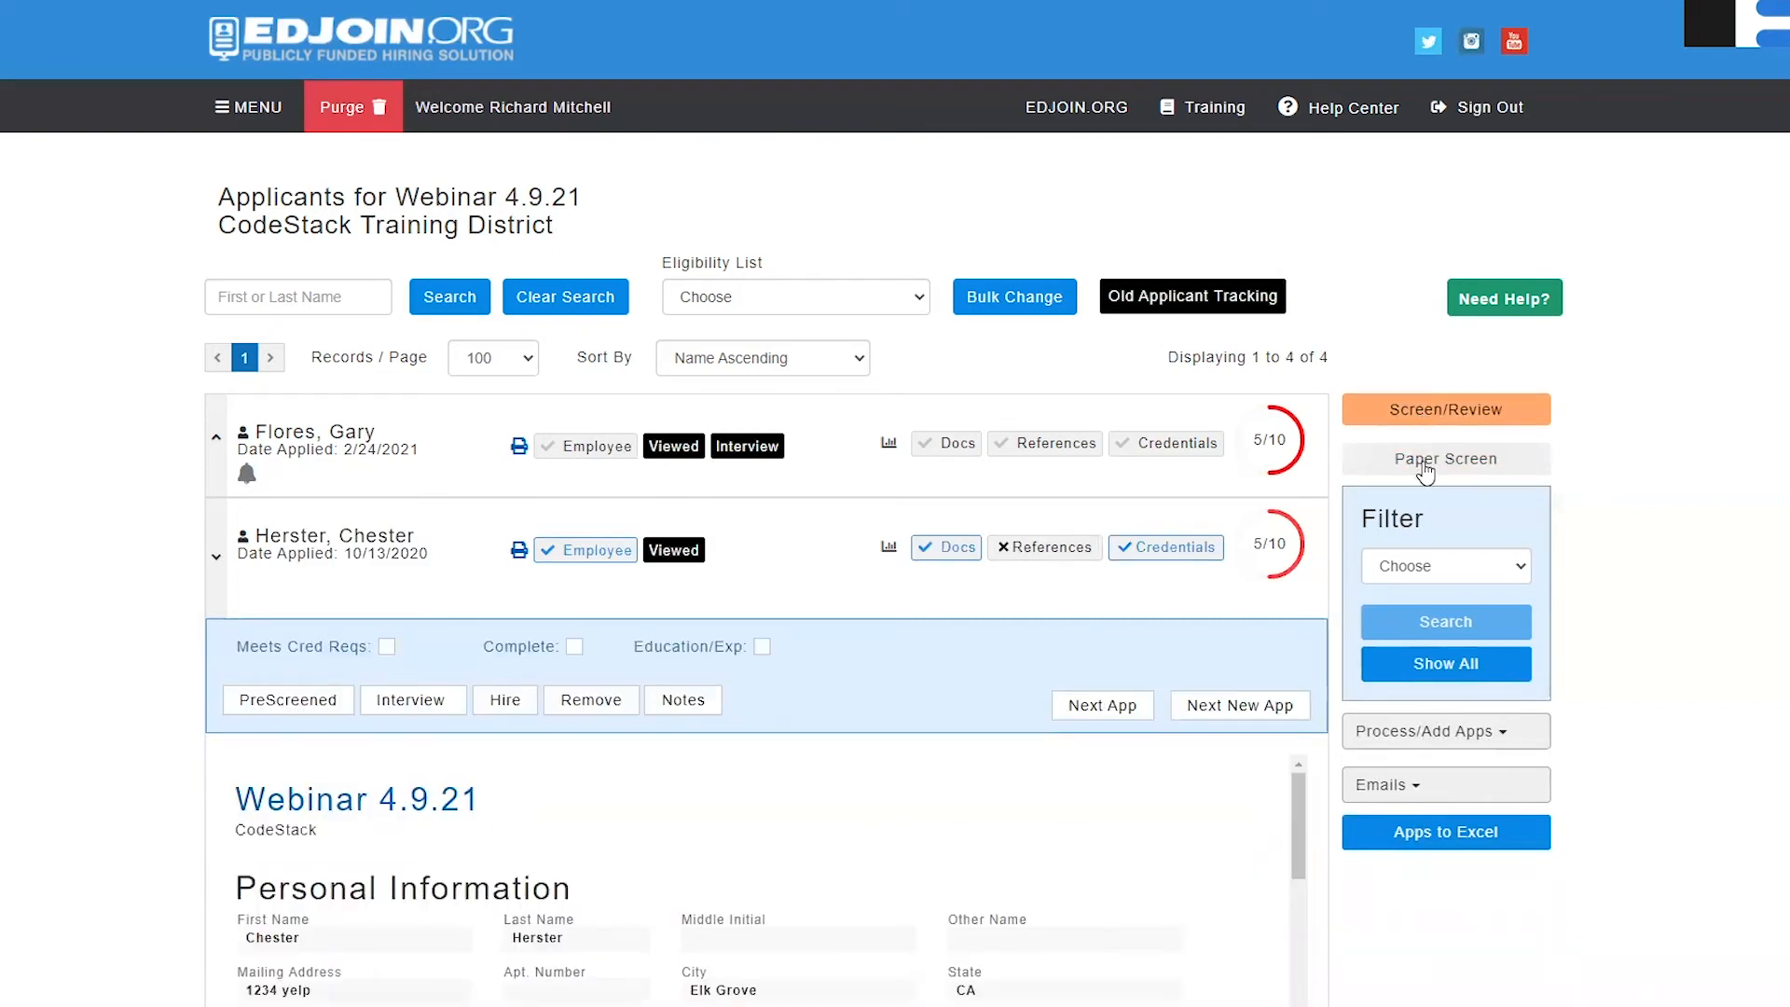
left_click(1426, 458)
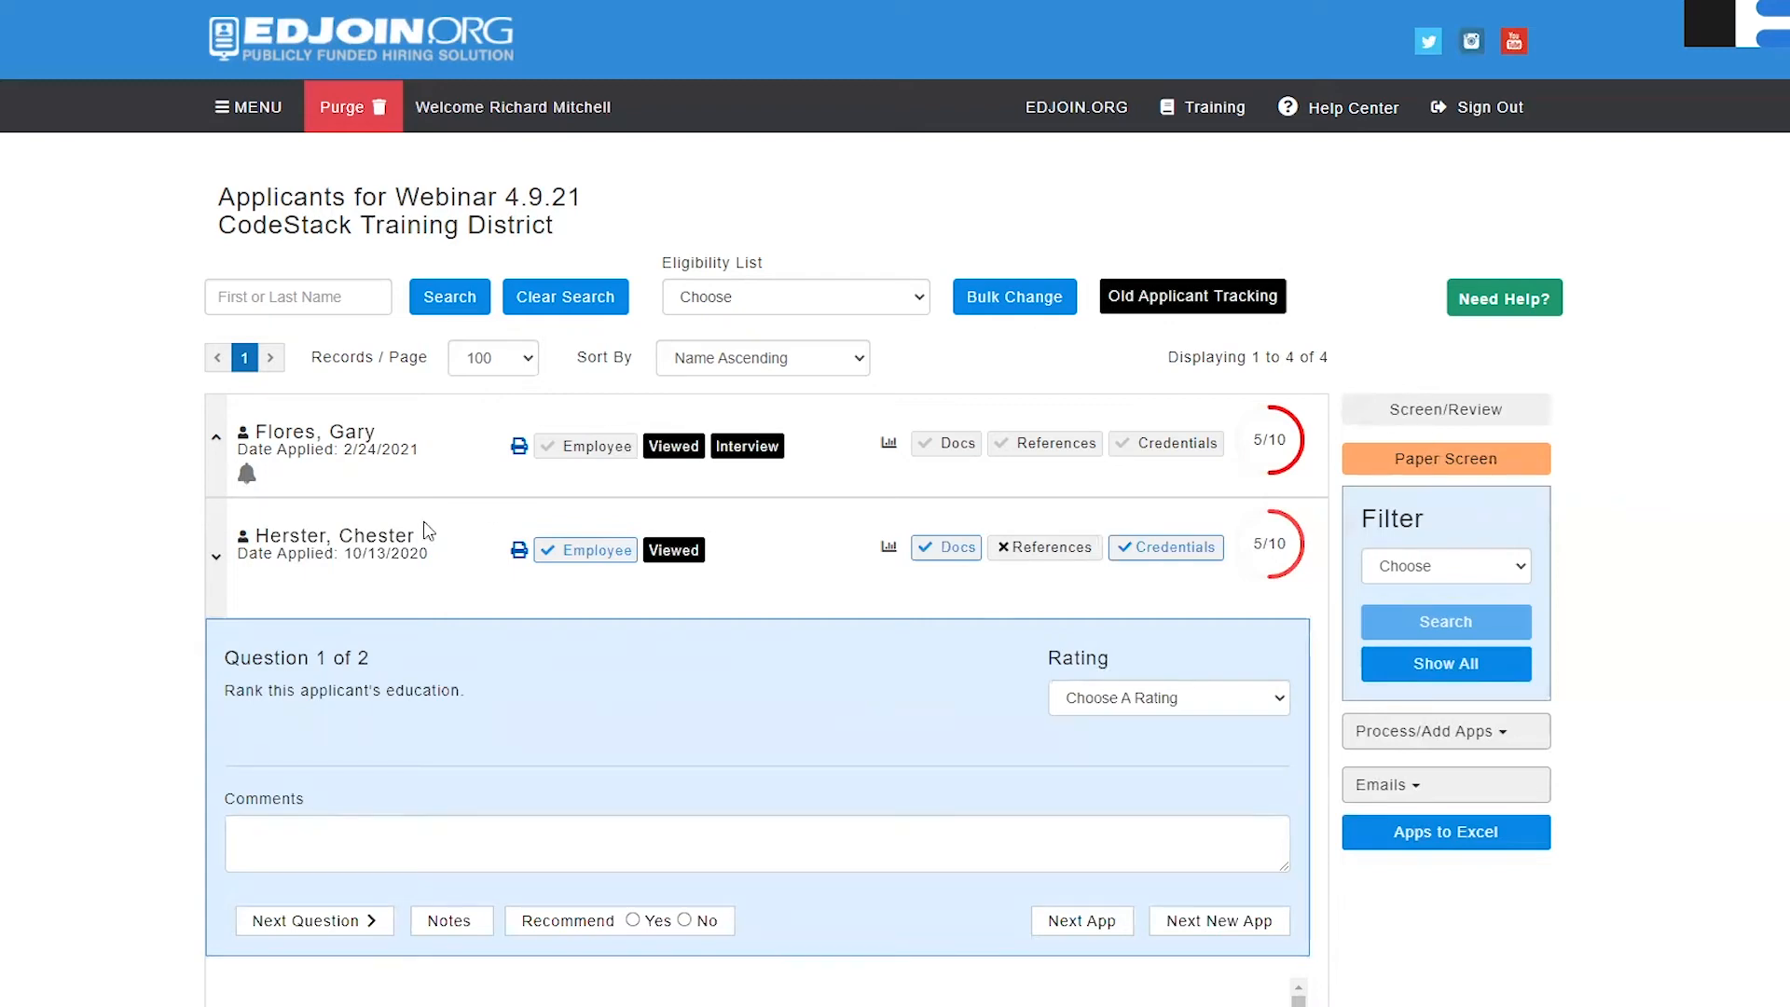
left_click(219, 558)
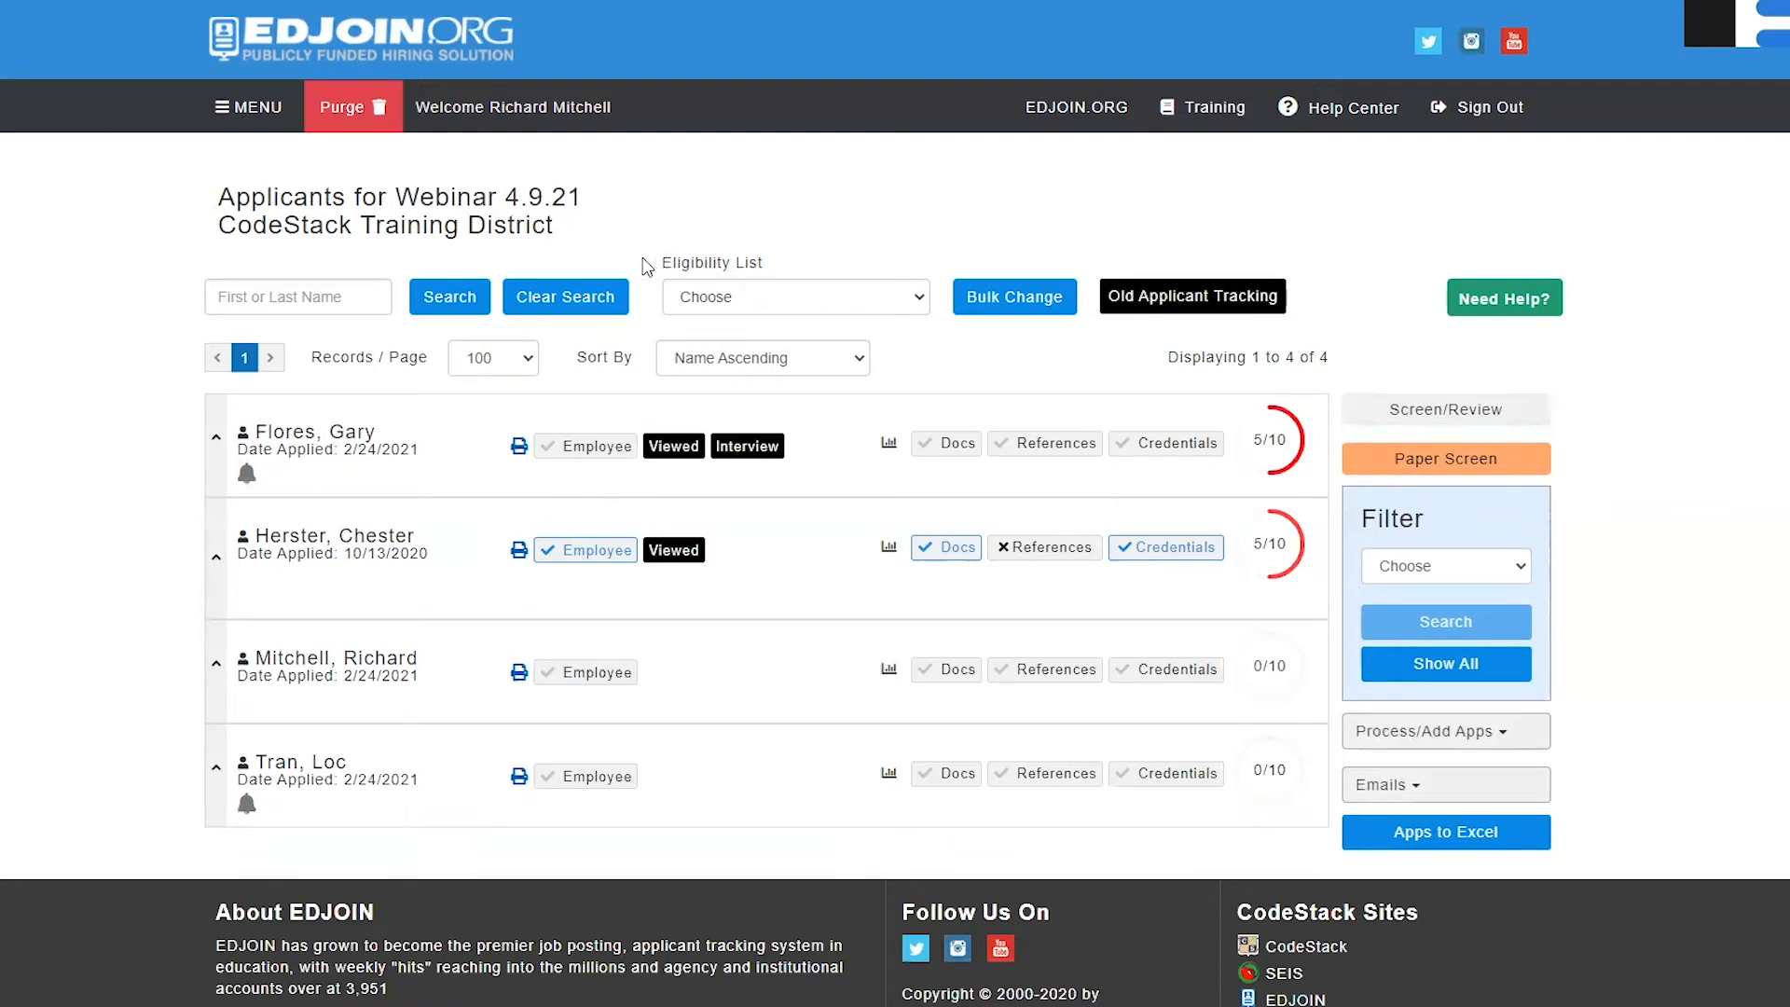
left_click(248, 112)
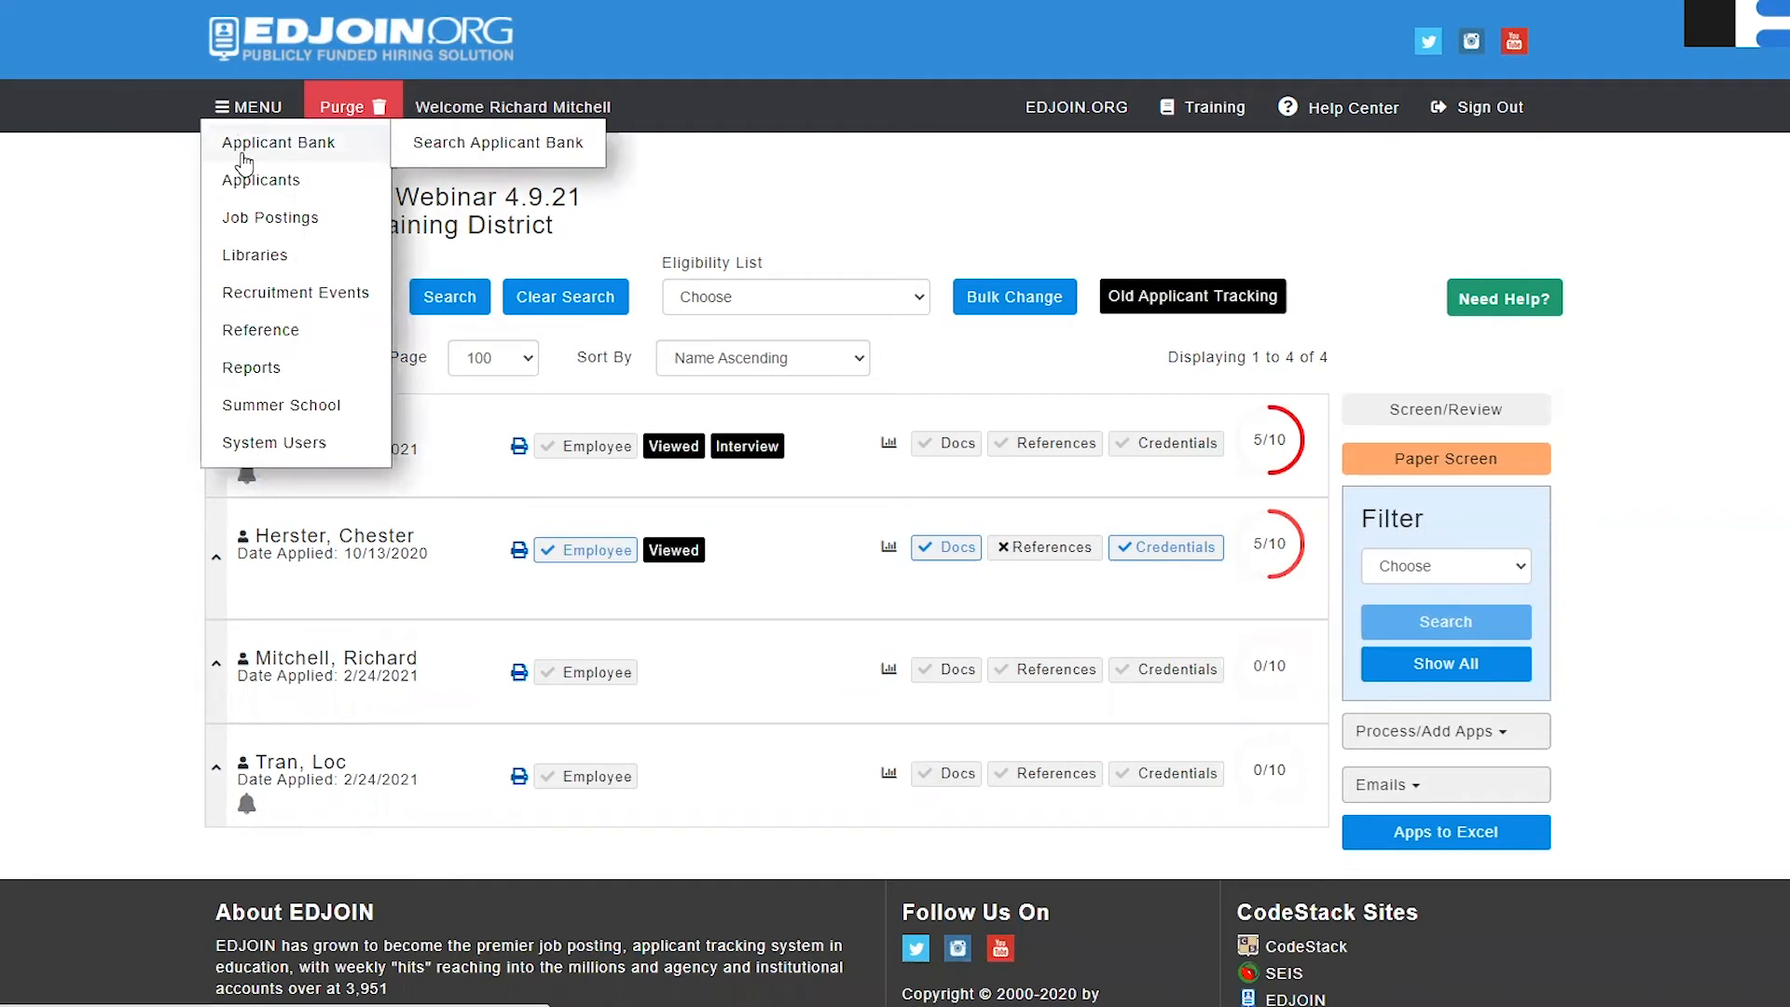
mouse_move(242, 184)
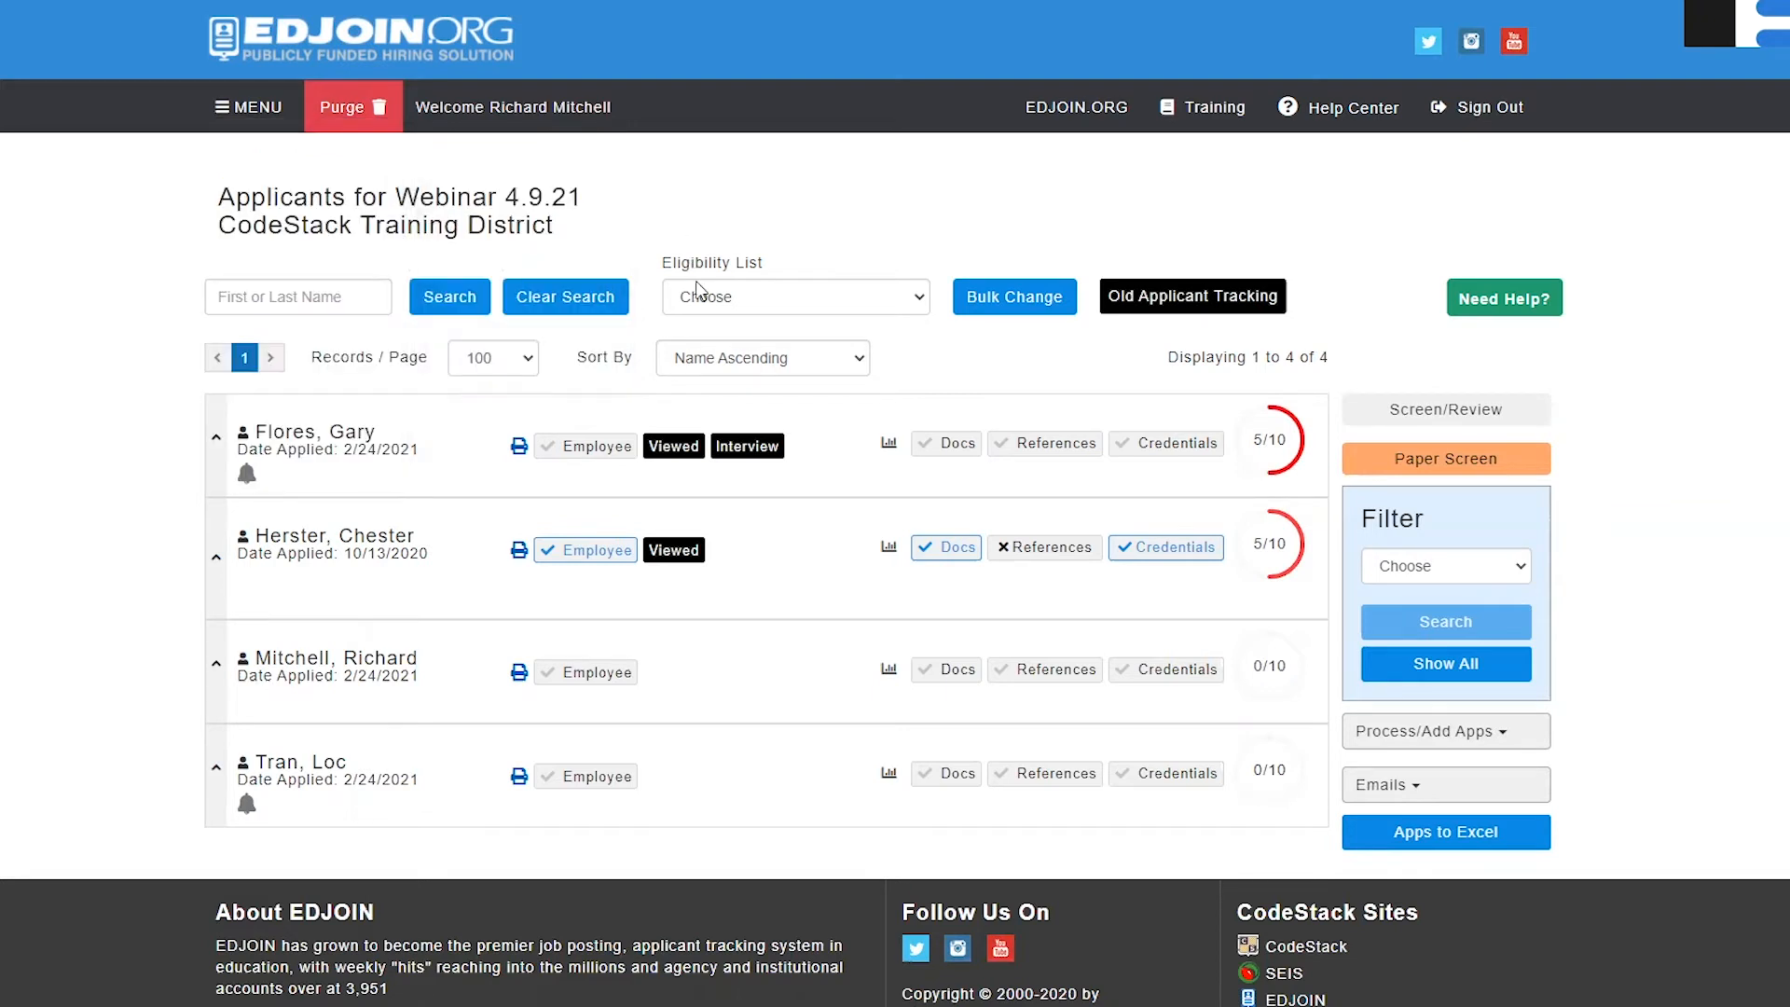
- Choose the SUBTEACHER eligibility list and add the first applicant to it
left_click(755, 298)
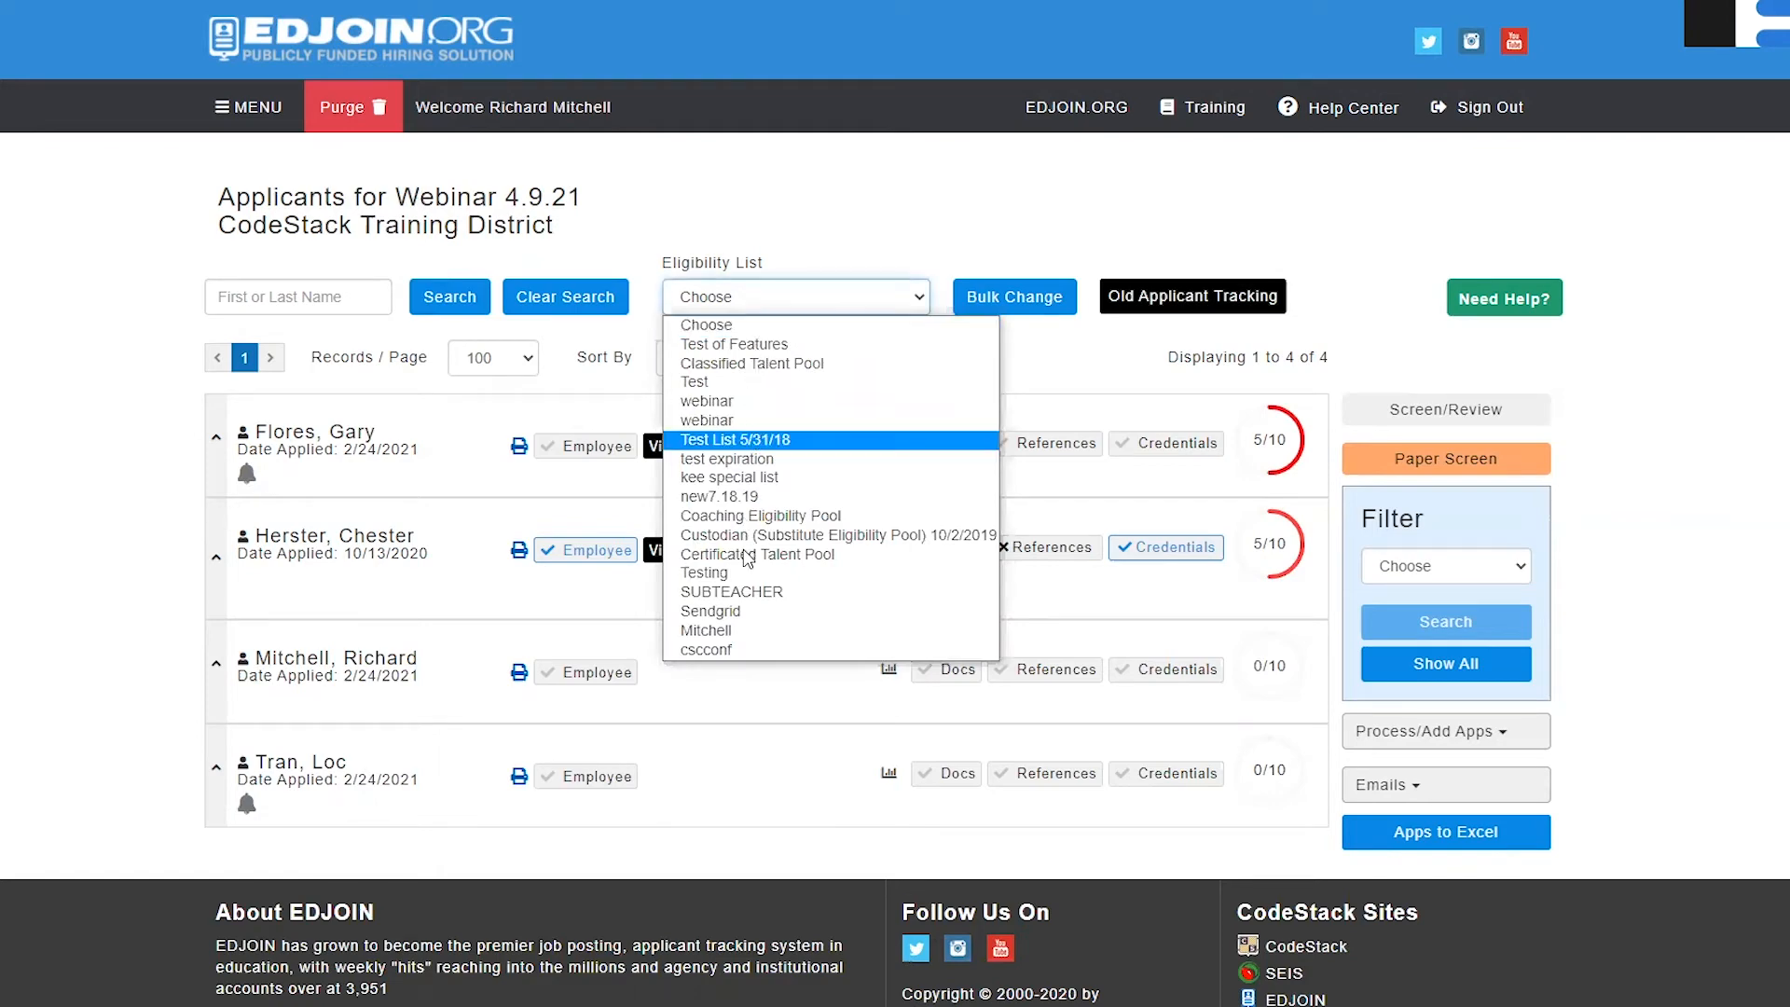
left_click(746, 592)
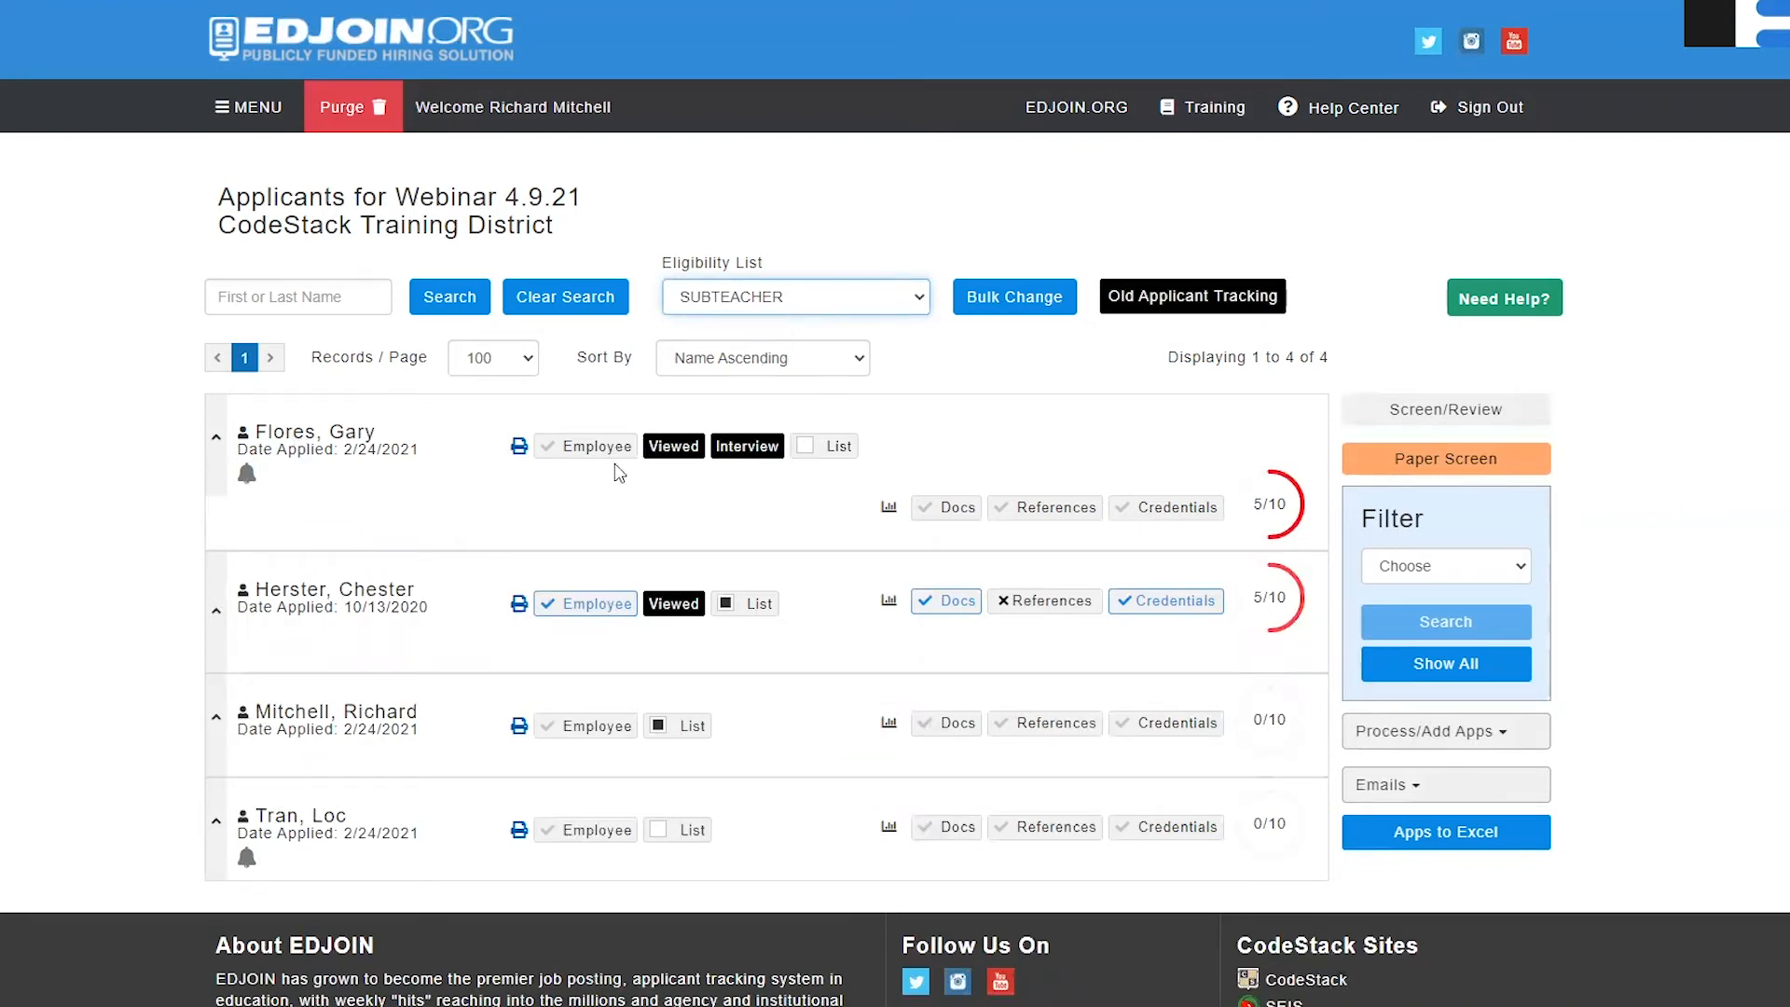
left_click(804, 445)
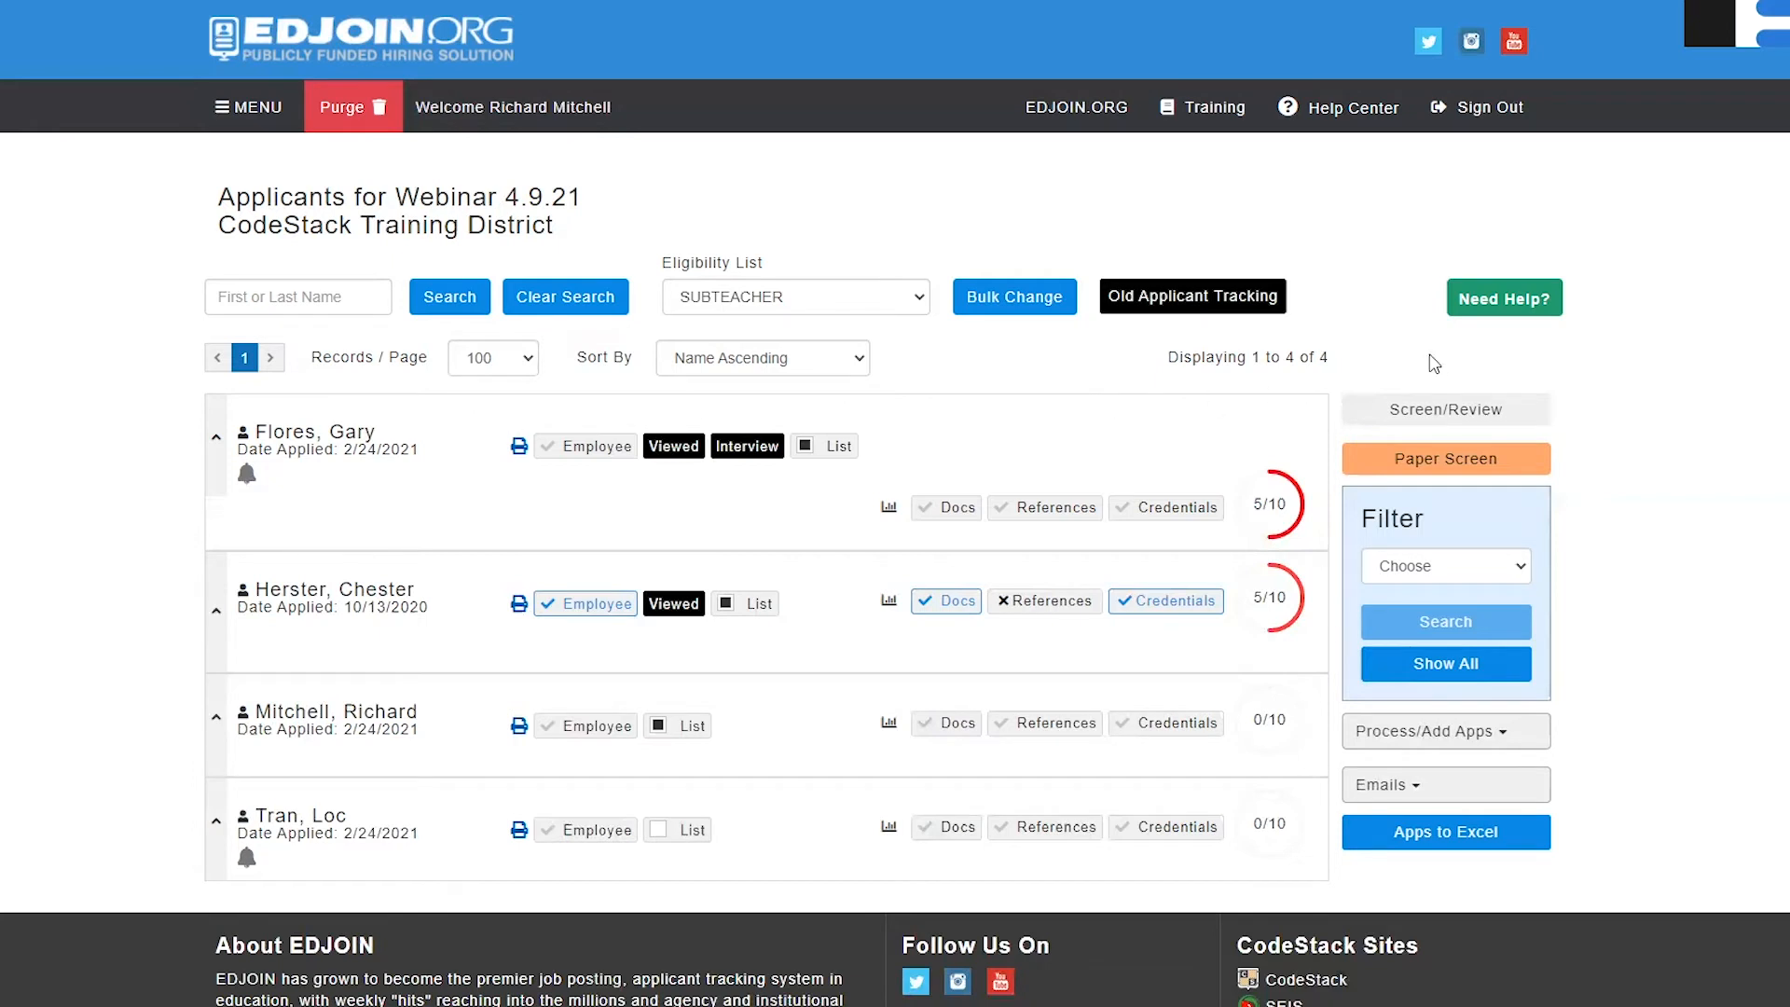
- Open the Applicant Tracking System manual from the help option, look through its opening pages, and close it
left_click(1491, 297)
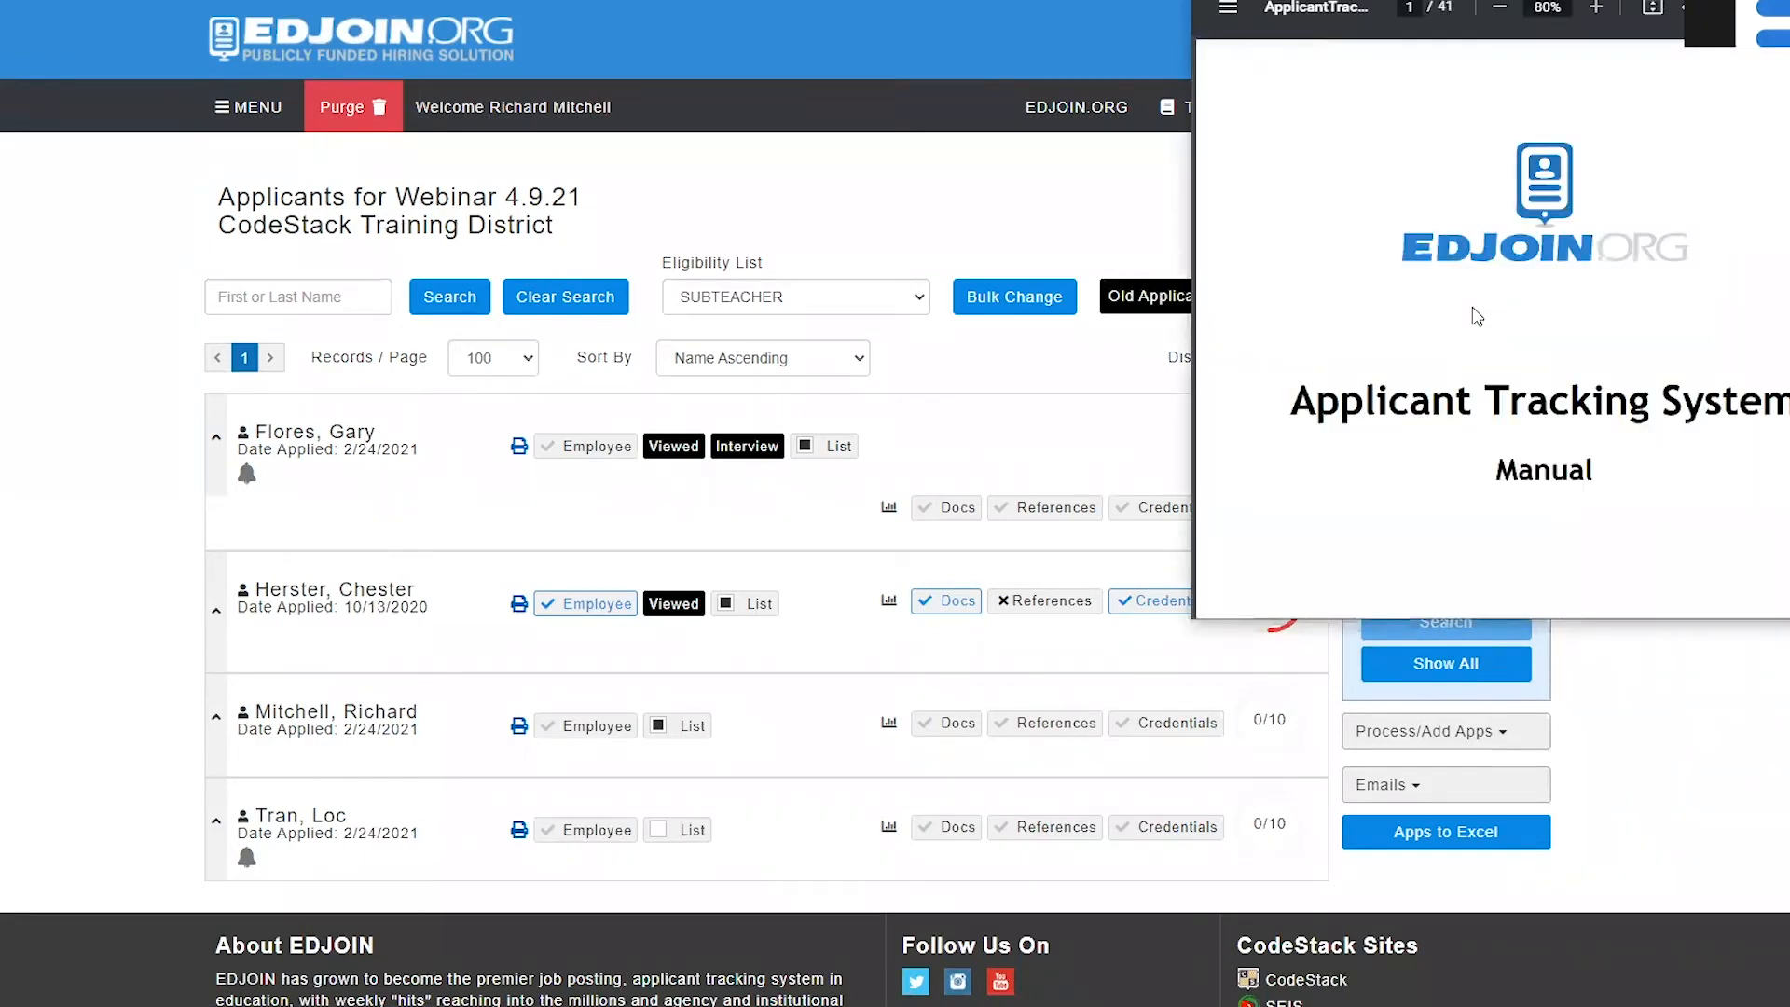
scroll(1474, 401, "down", 10)
scroll(1475, 401, "down", 8)
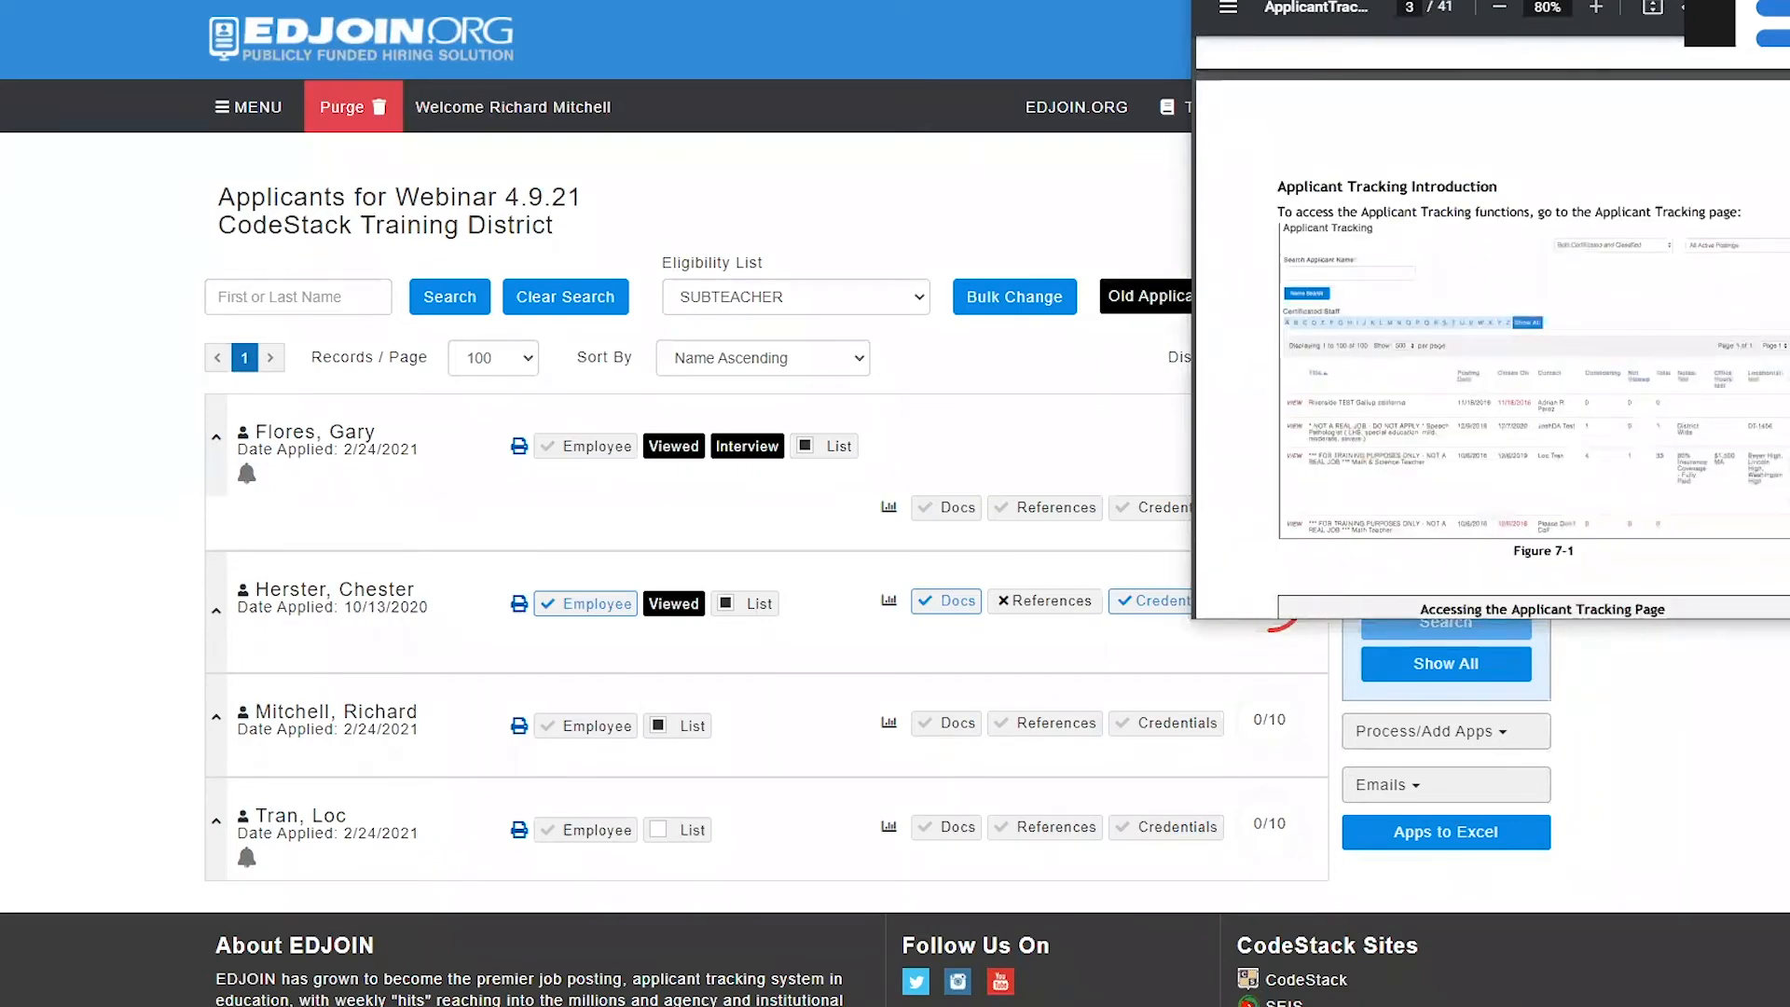
left_click_drag(1612, 0, 970, 67)
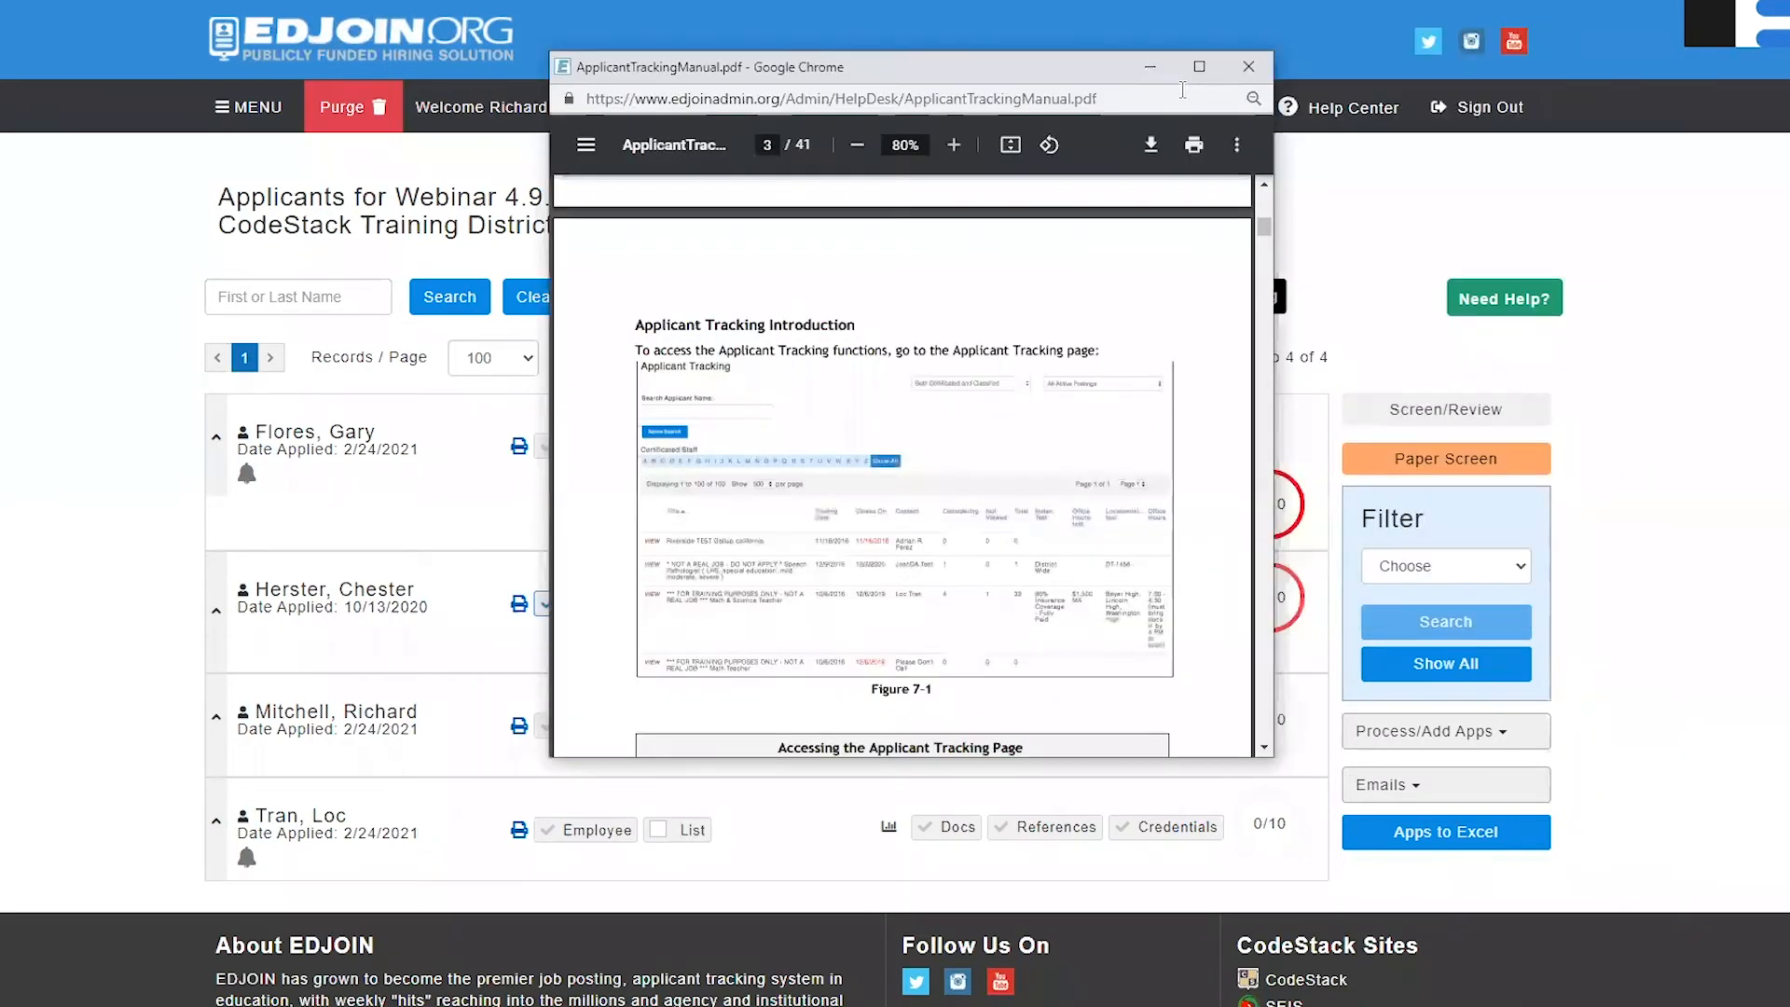
left_click(1249, 67)
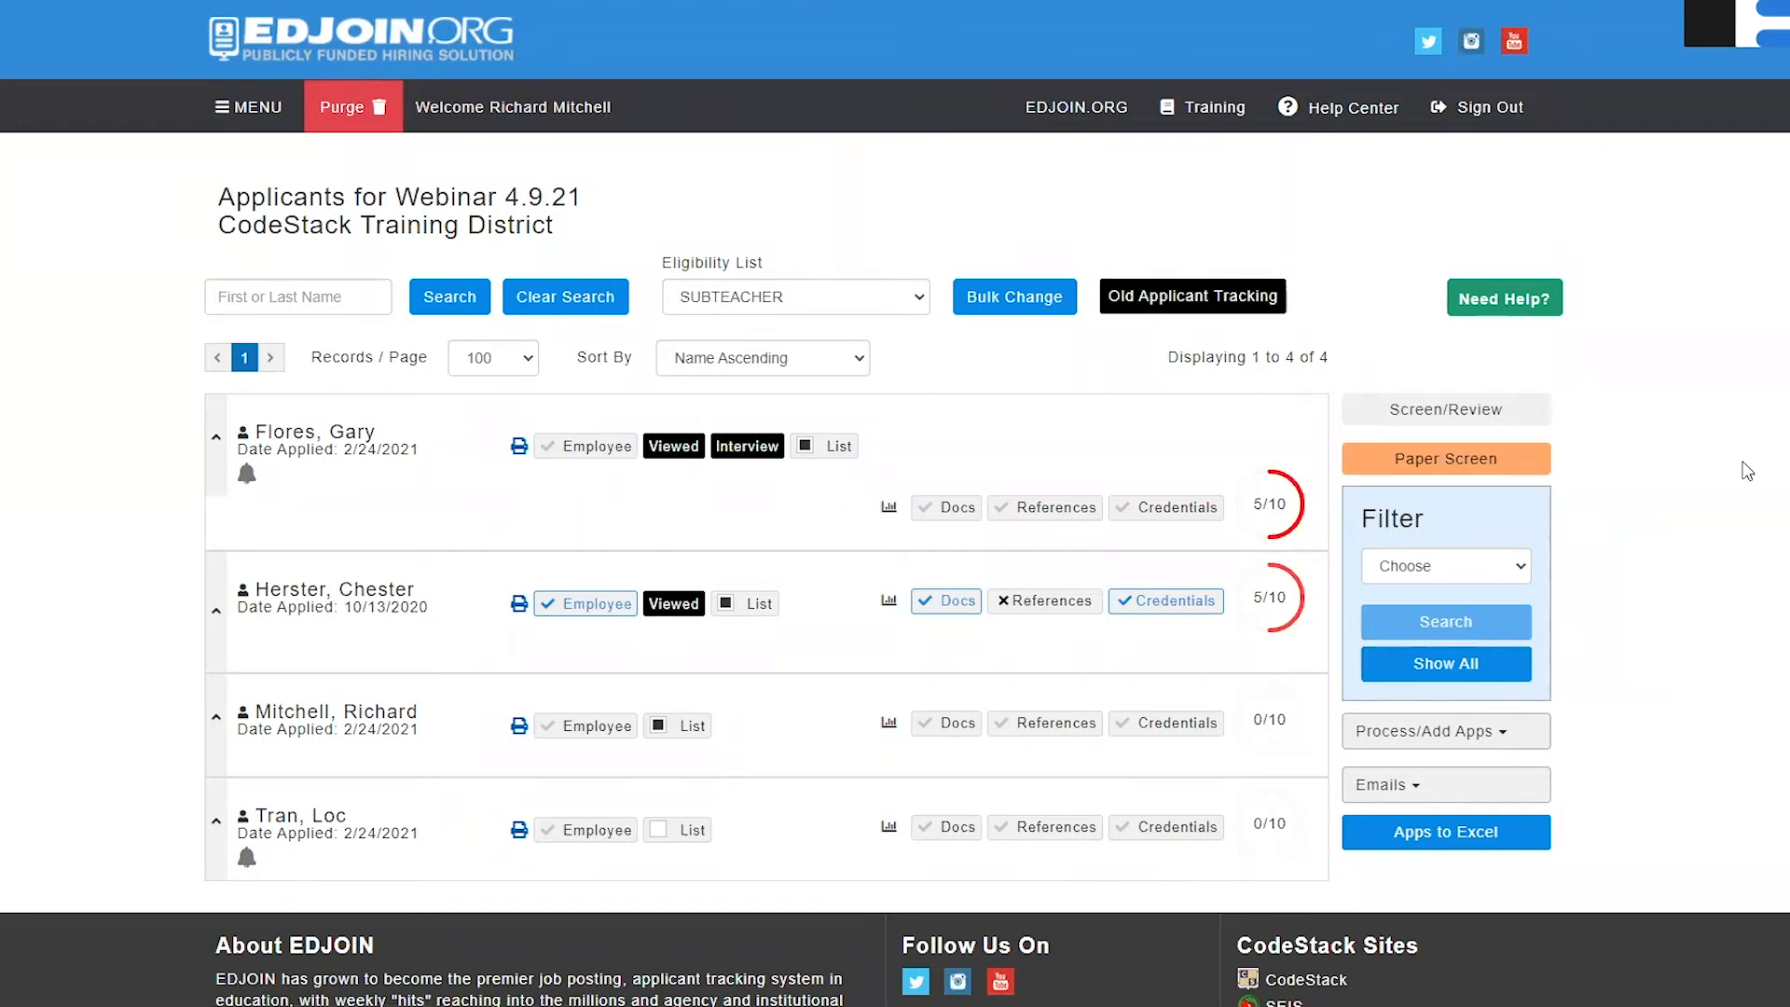
- Examine the available applicant processing and adding options, and close the list without choosing any
scroll(1747, 471, "down", 2)
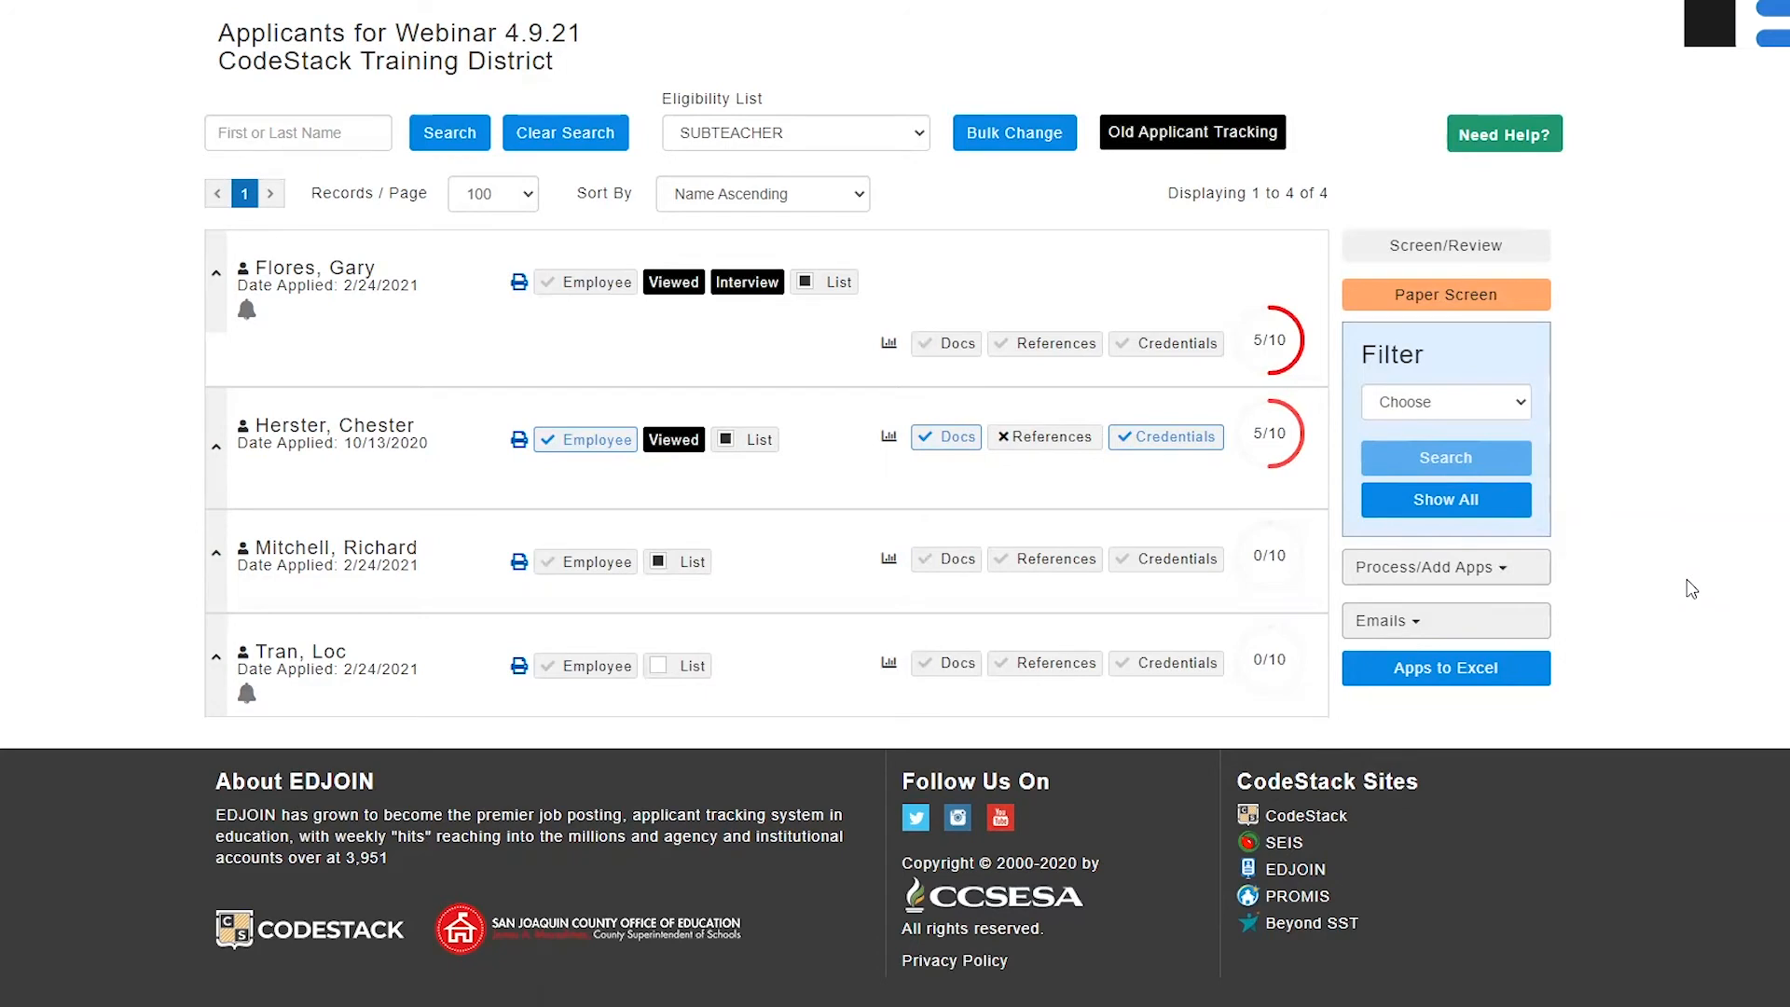
left_click(1492, 575)
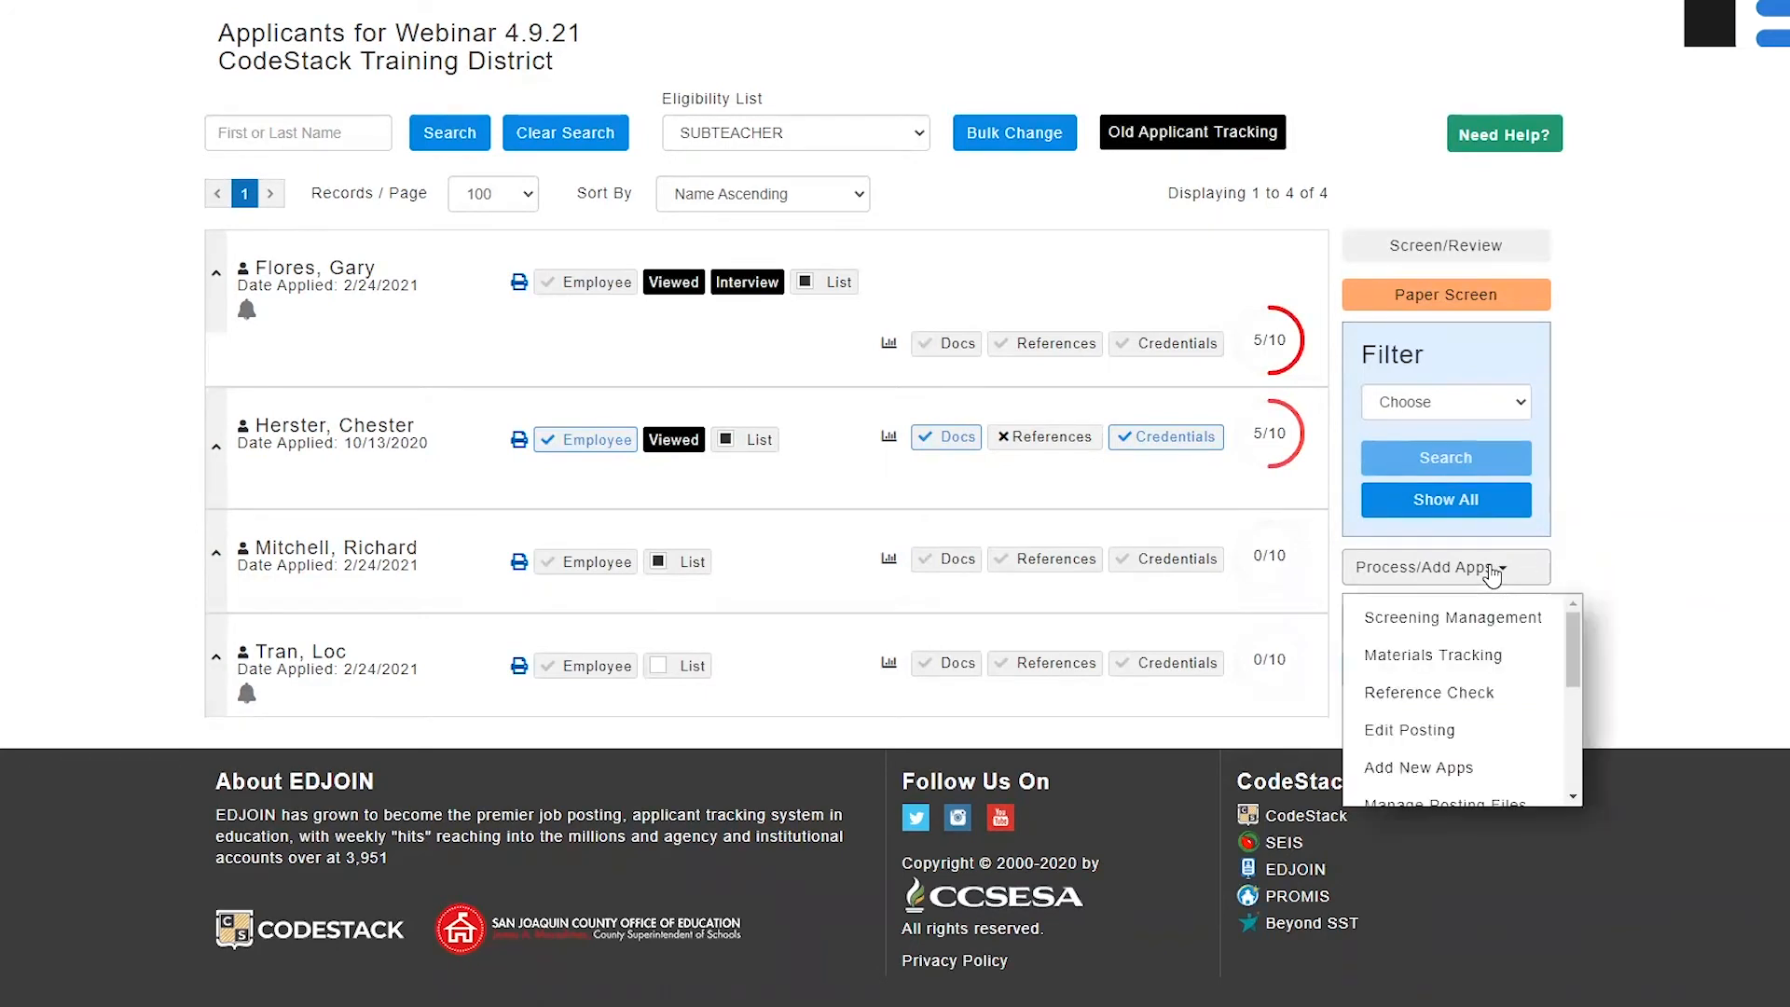
left_click_drag(1568, 632, 1574, 725)
left_click(1597, 664)
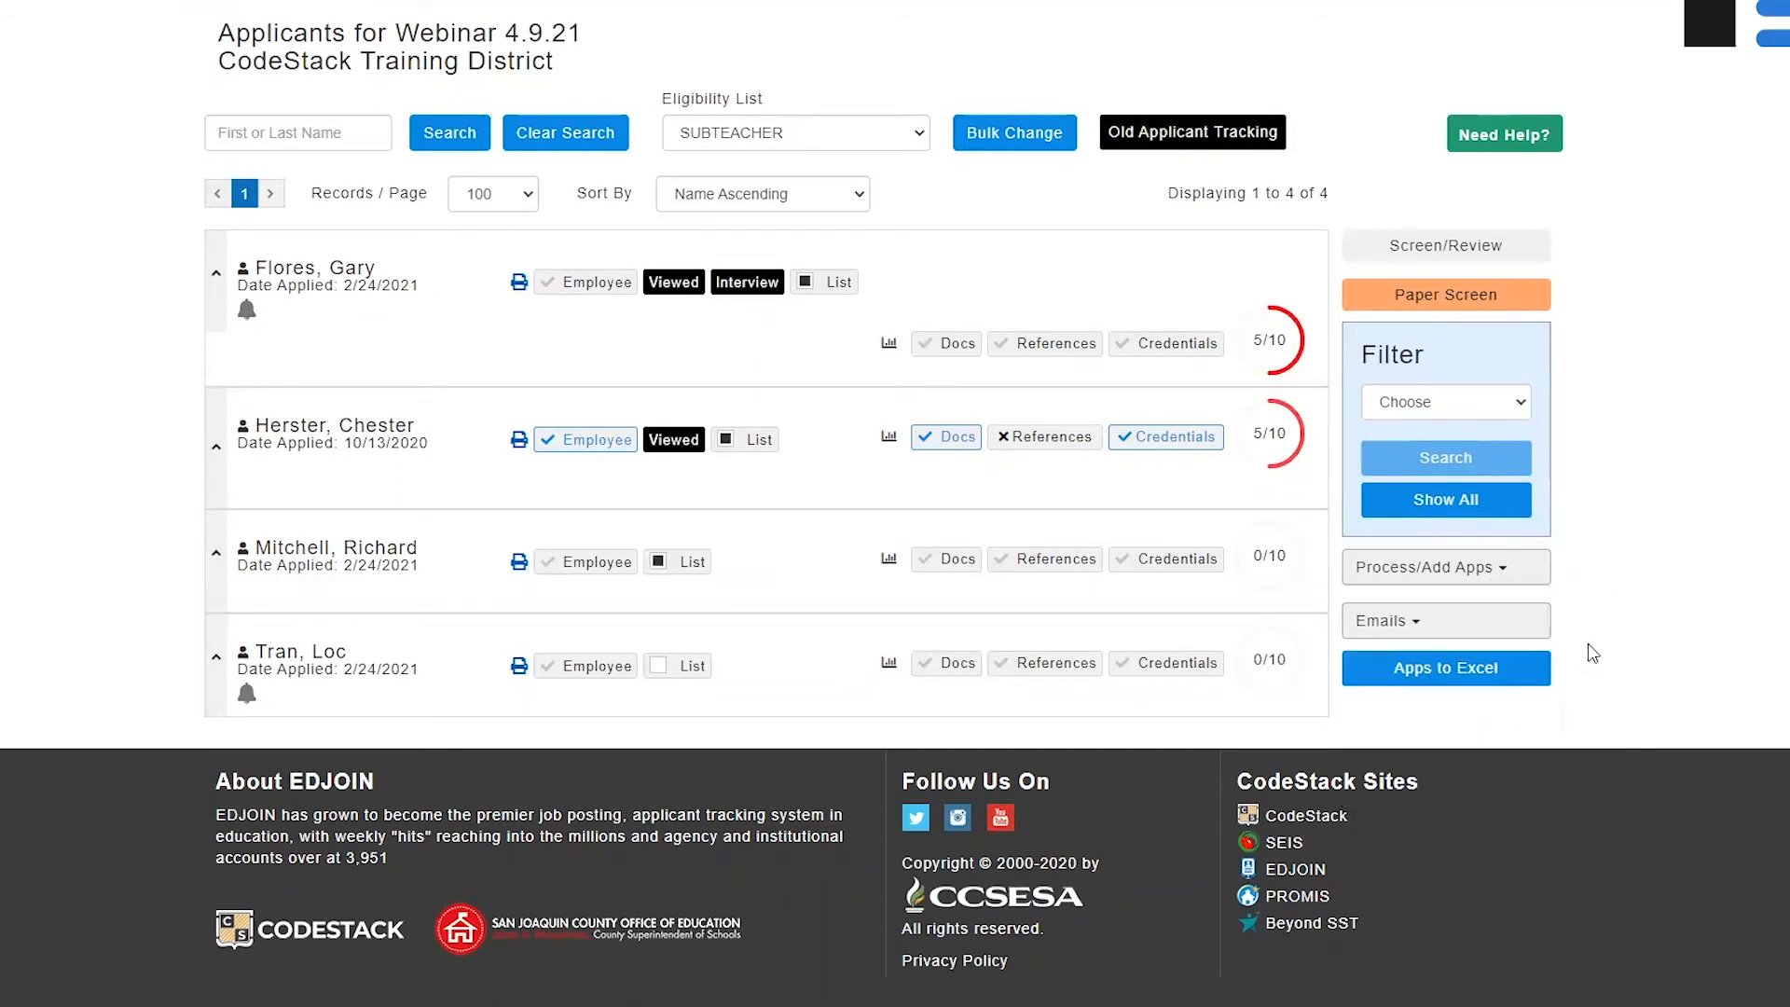
- Examine the available e-mail options, view the form for downloading applicants to Excel, and return to applicant tracking
left_click(1444, 628)
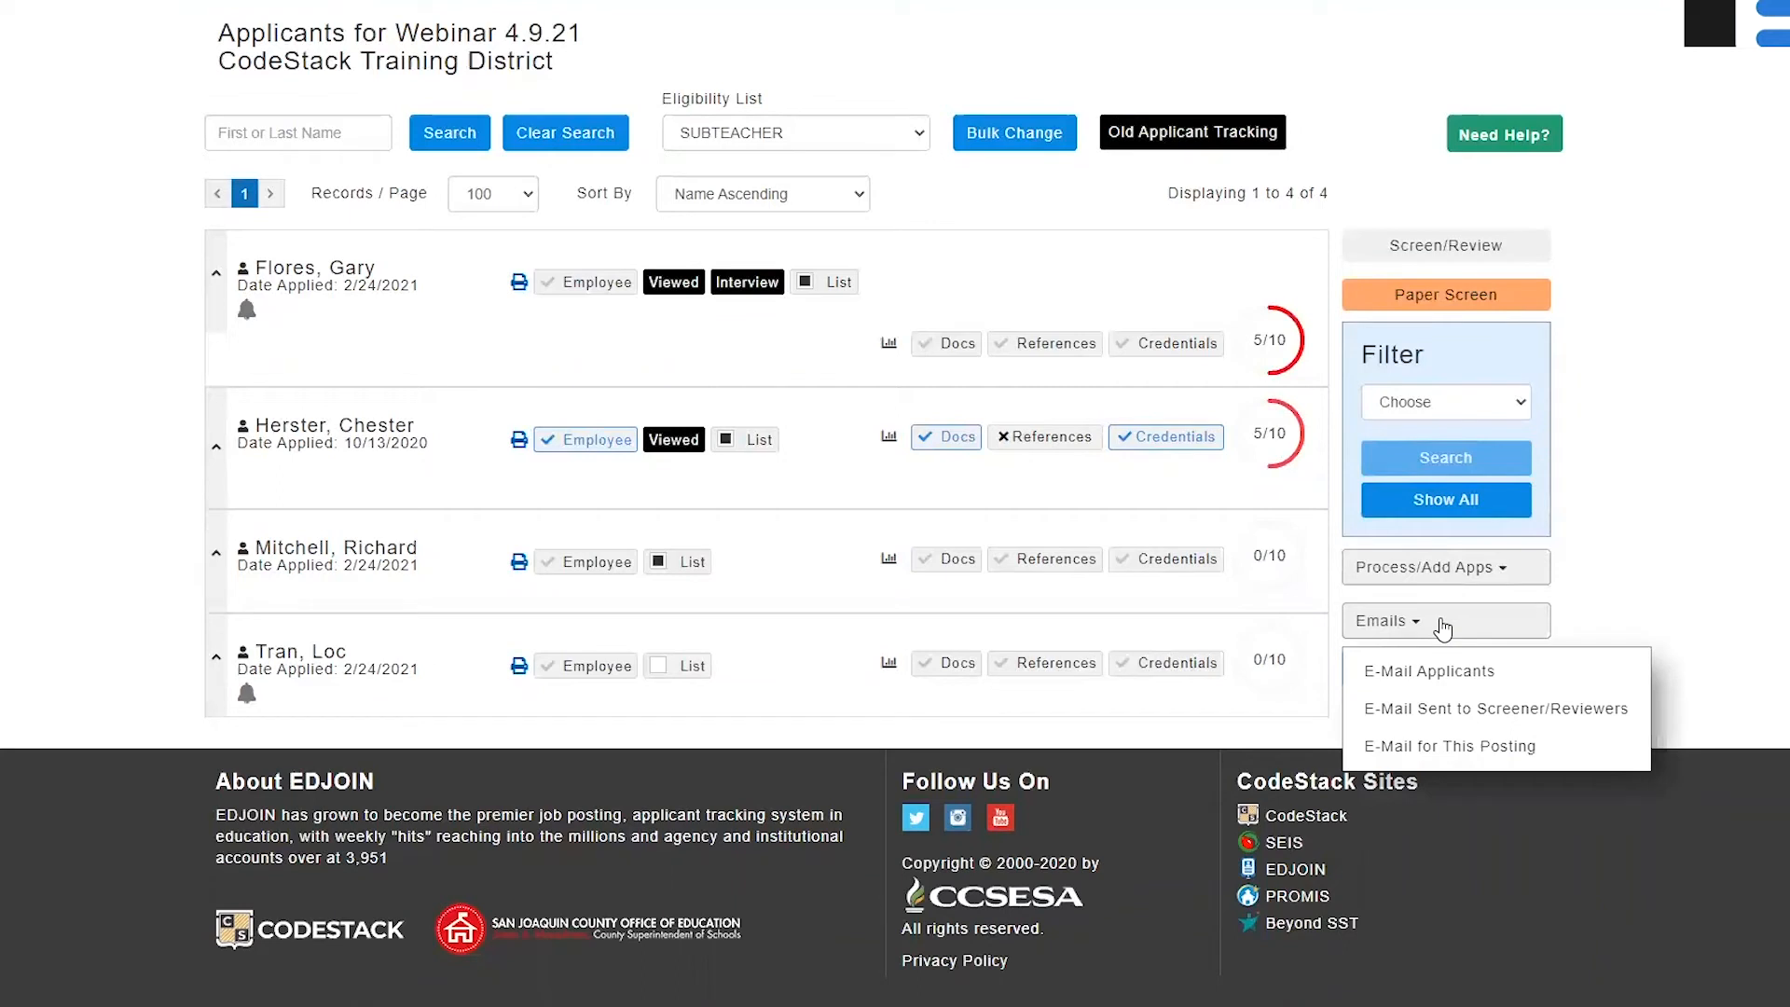
left_click(1591, 624)
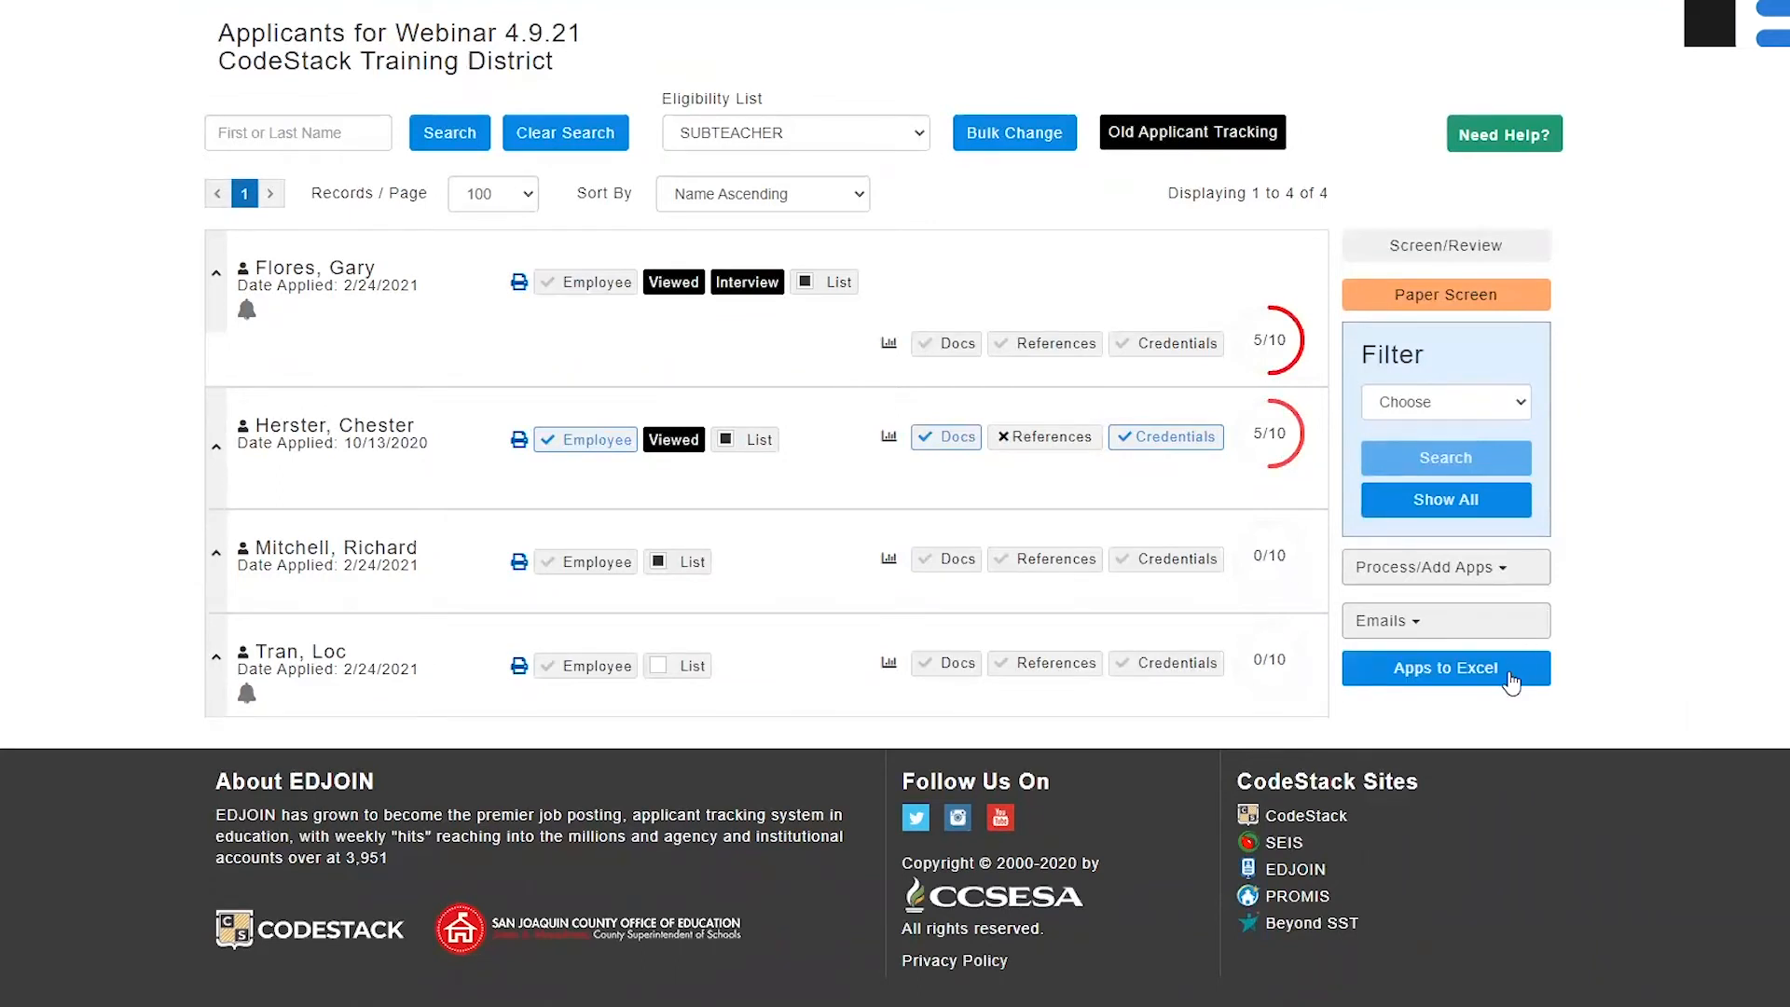
left_click(1477, 686)
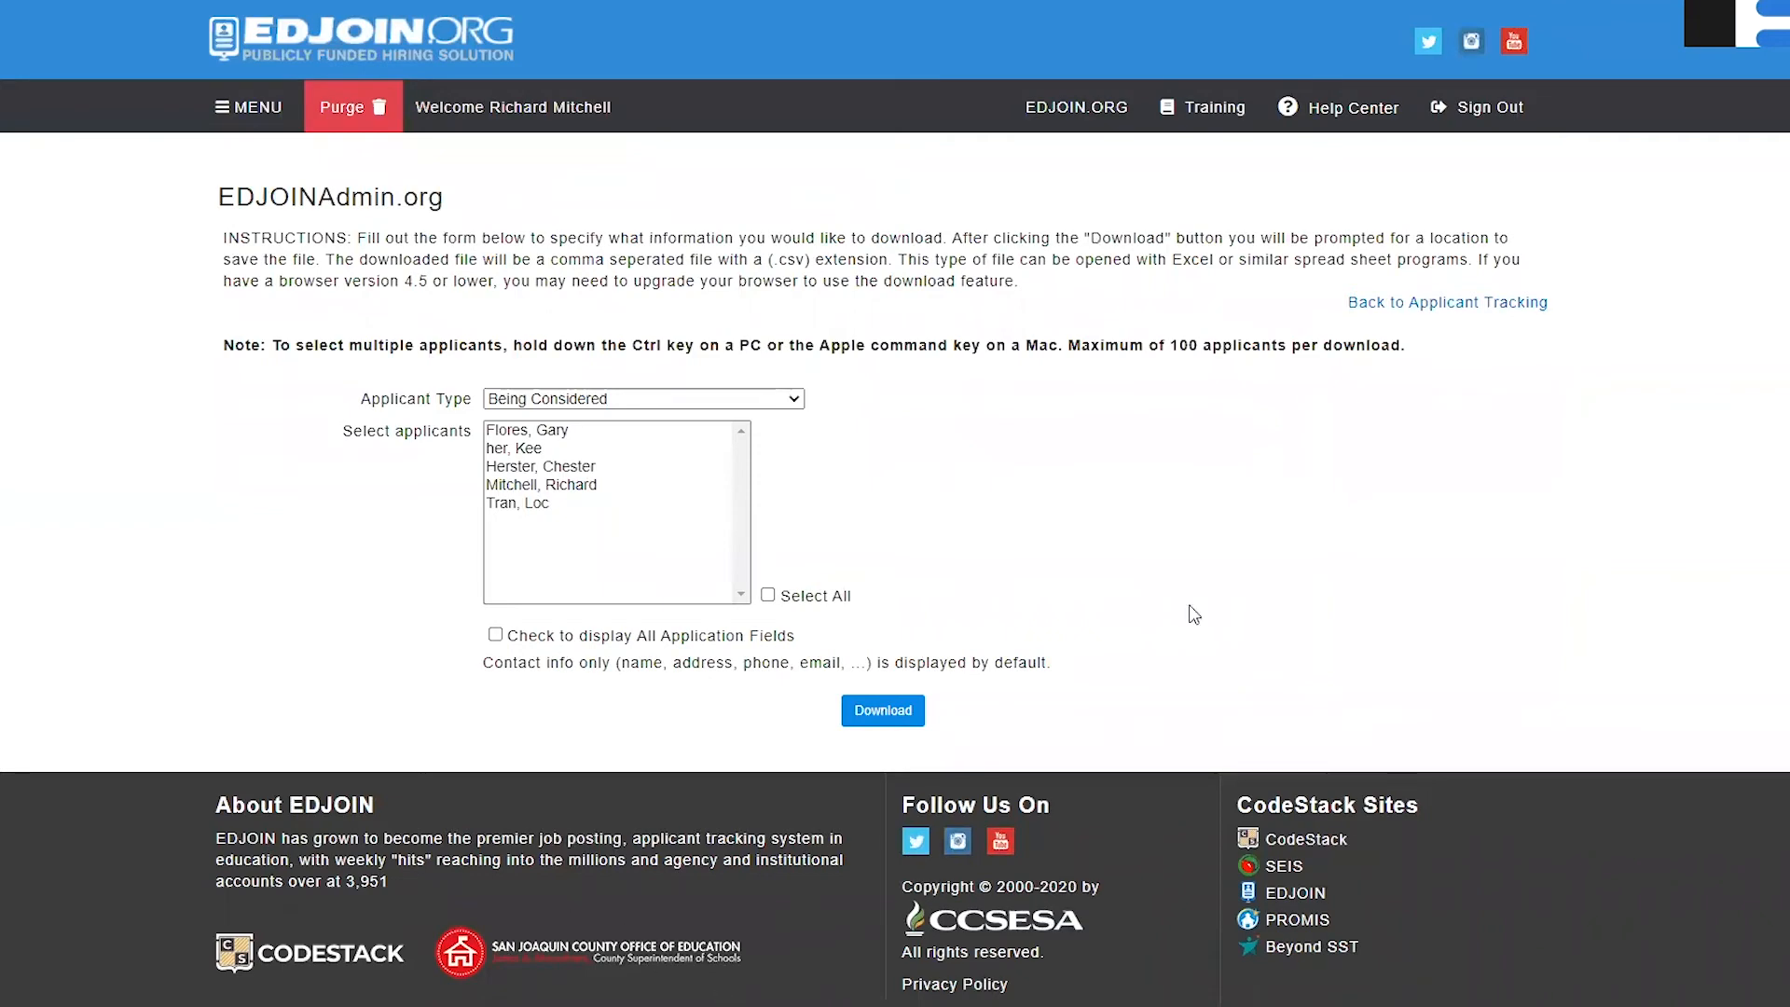
left_click(1389, 311)
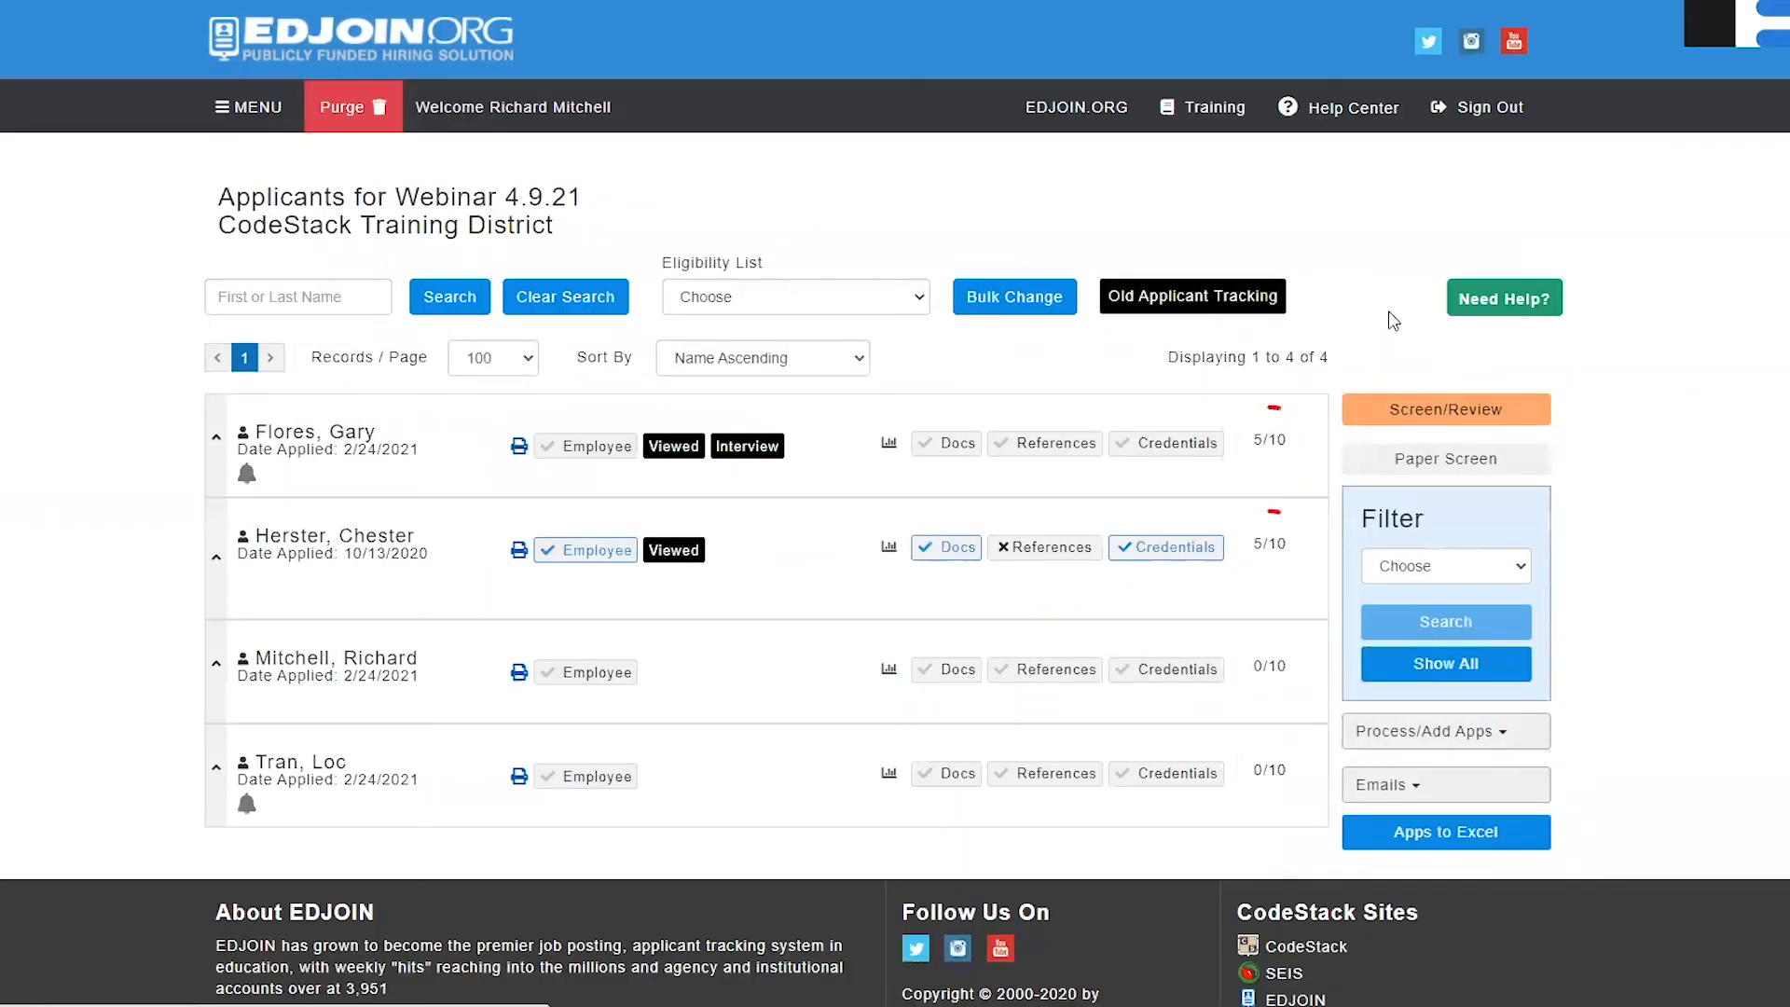
- Open the form for e-mailing applicants and examine its filters, sender and message fields, and recipient list
scroll(1496, 587, "down", 1)
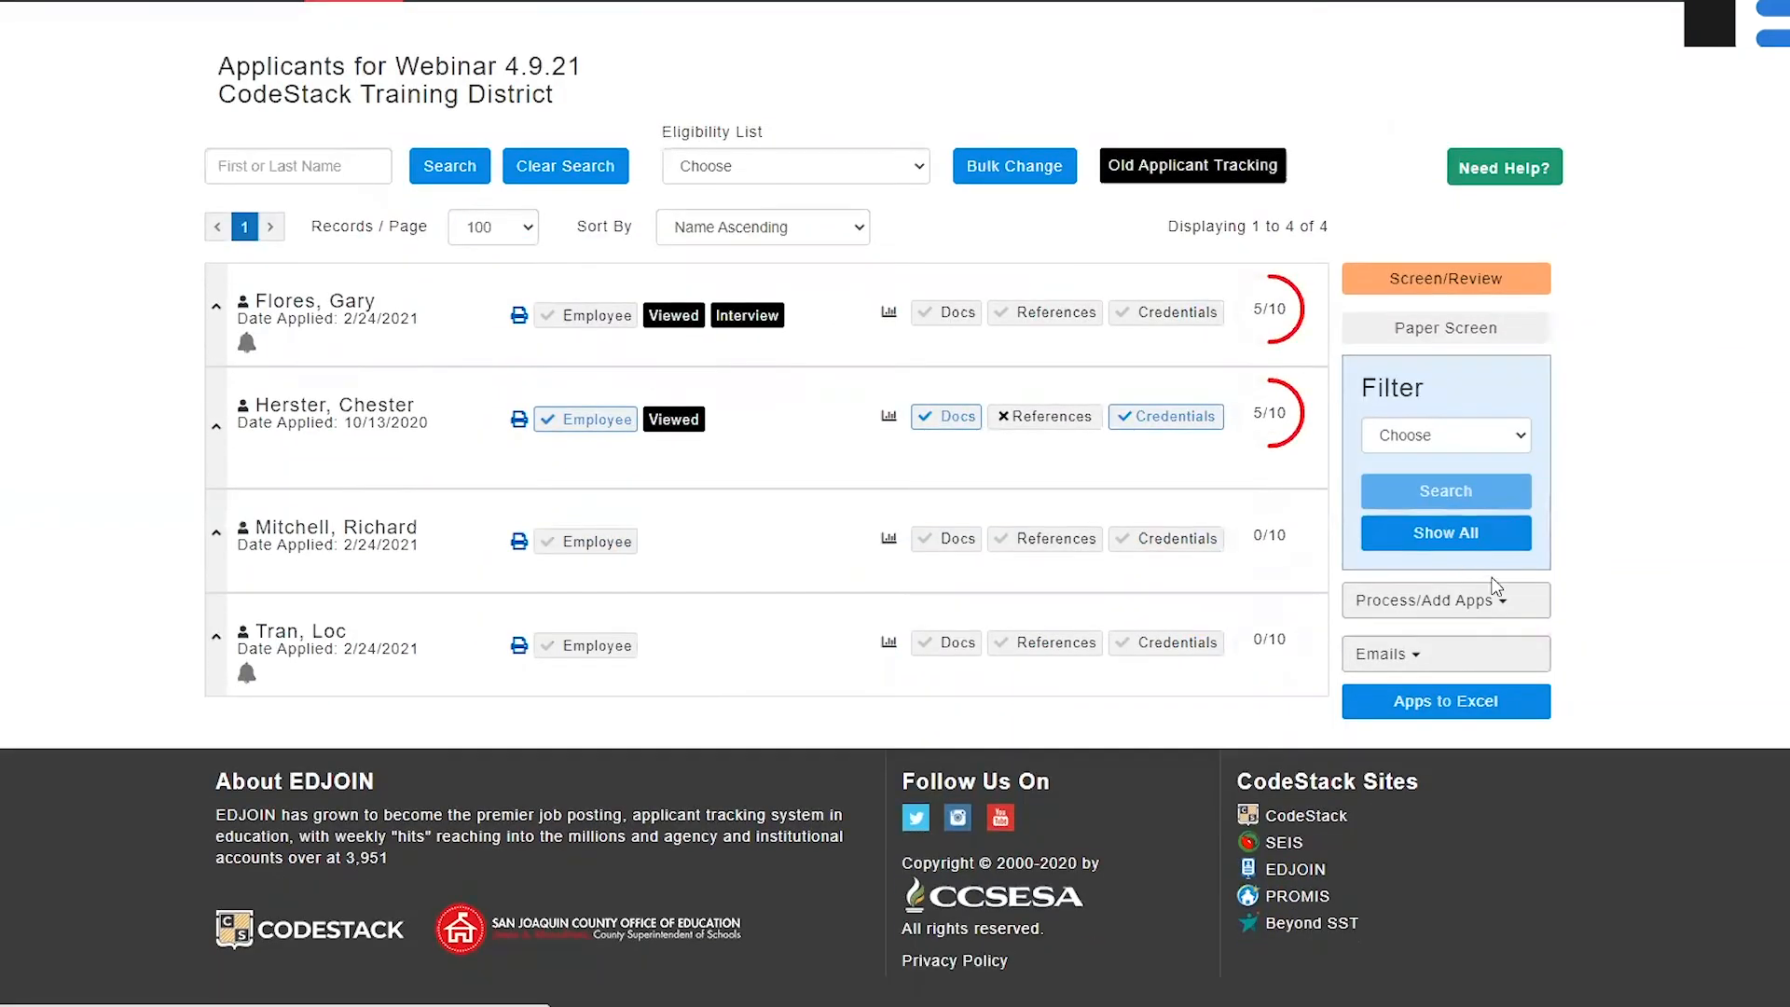
left_click(1425, 662)
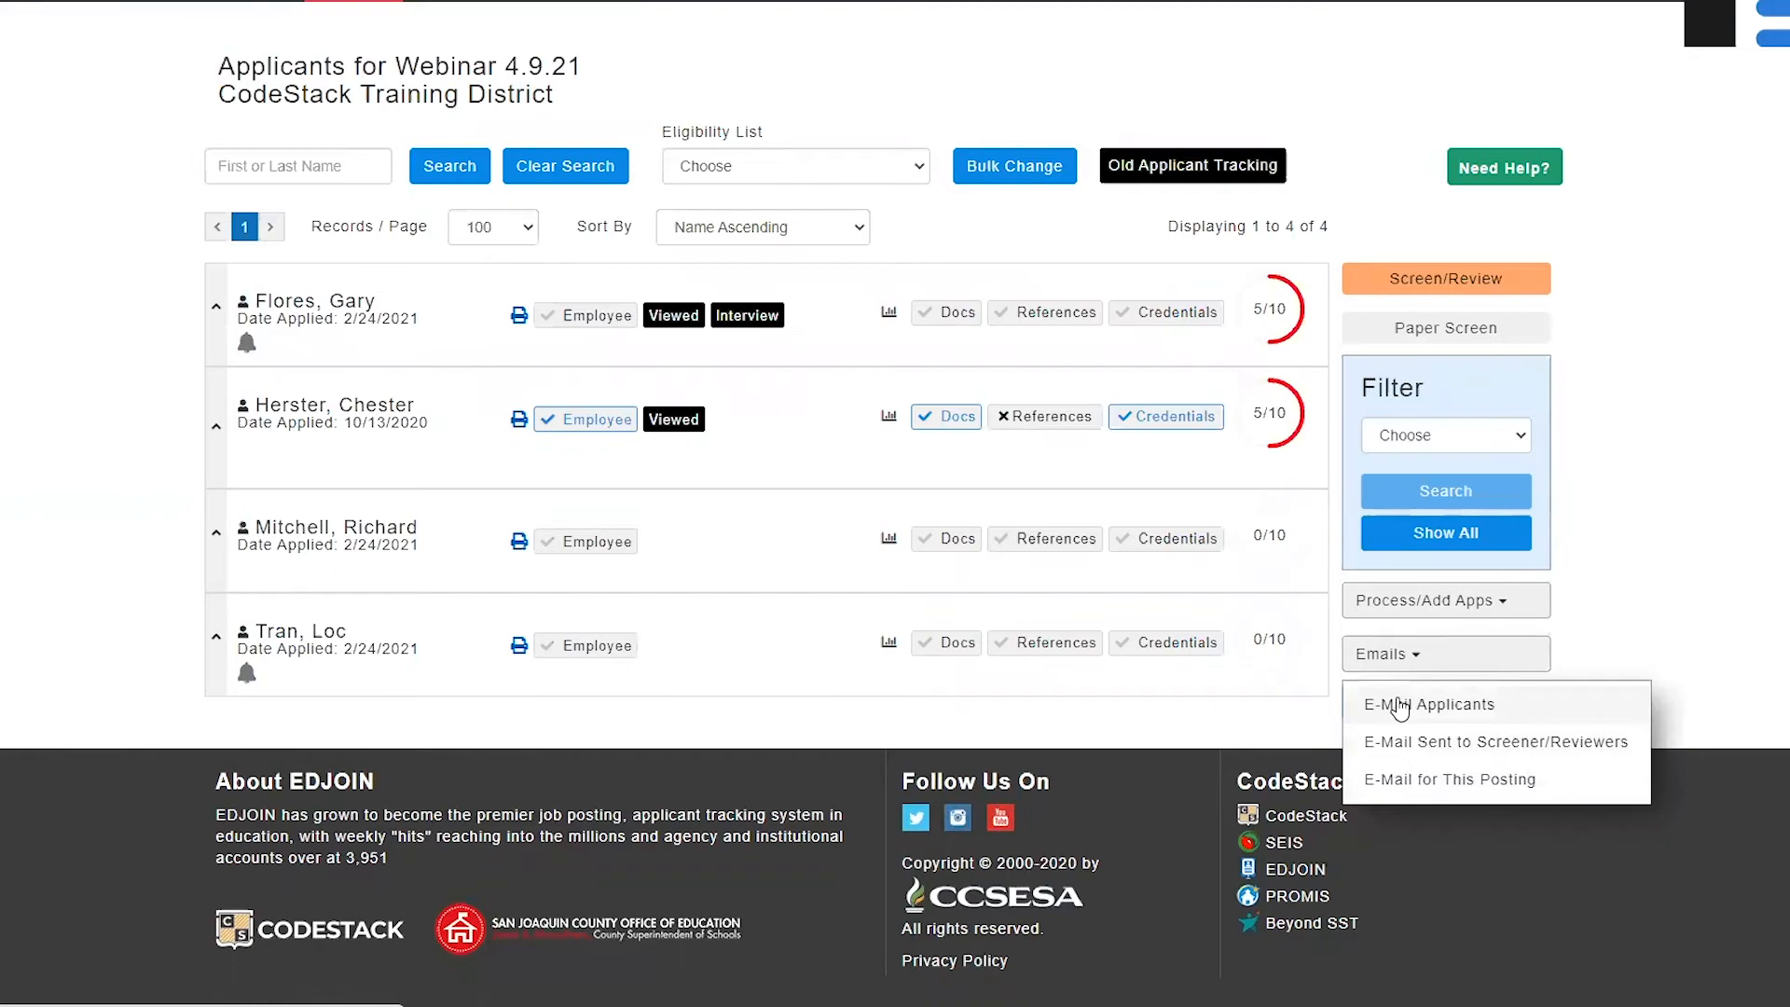
left_click(1400, 705)
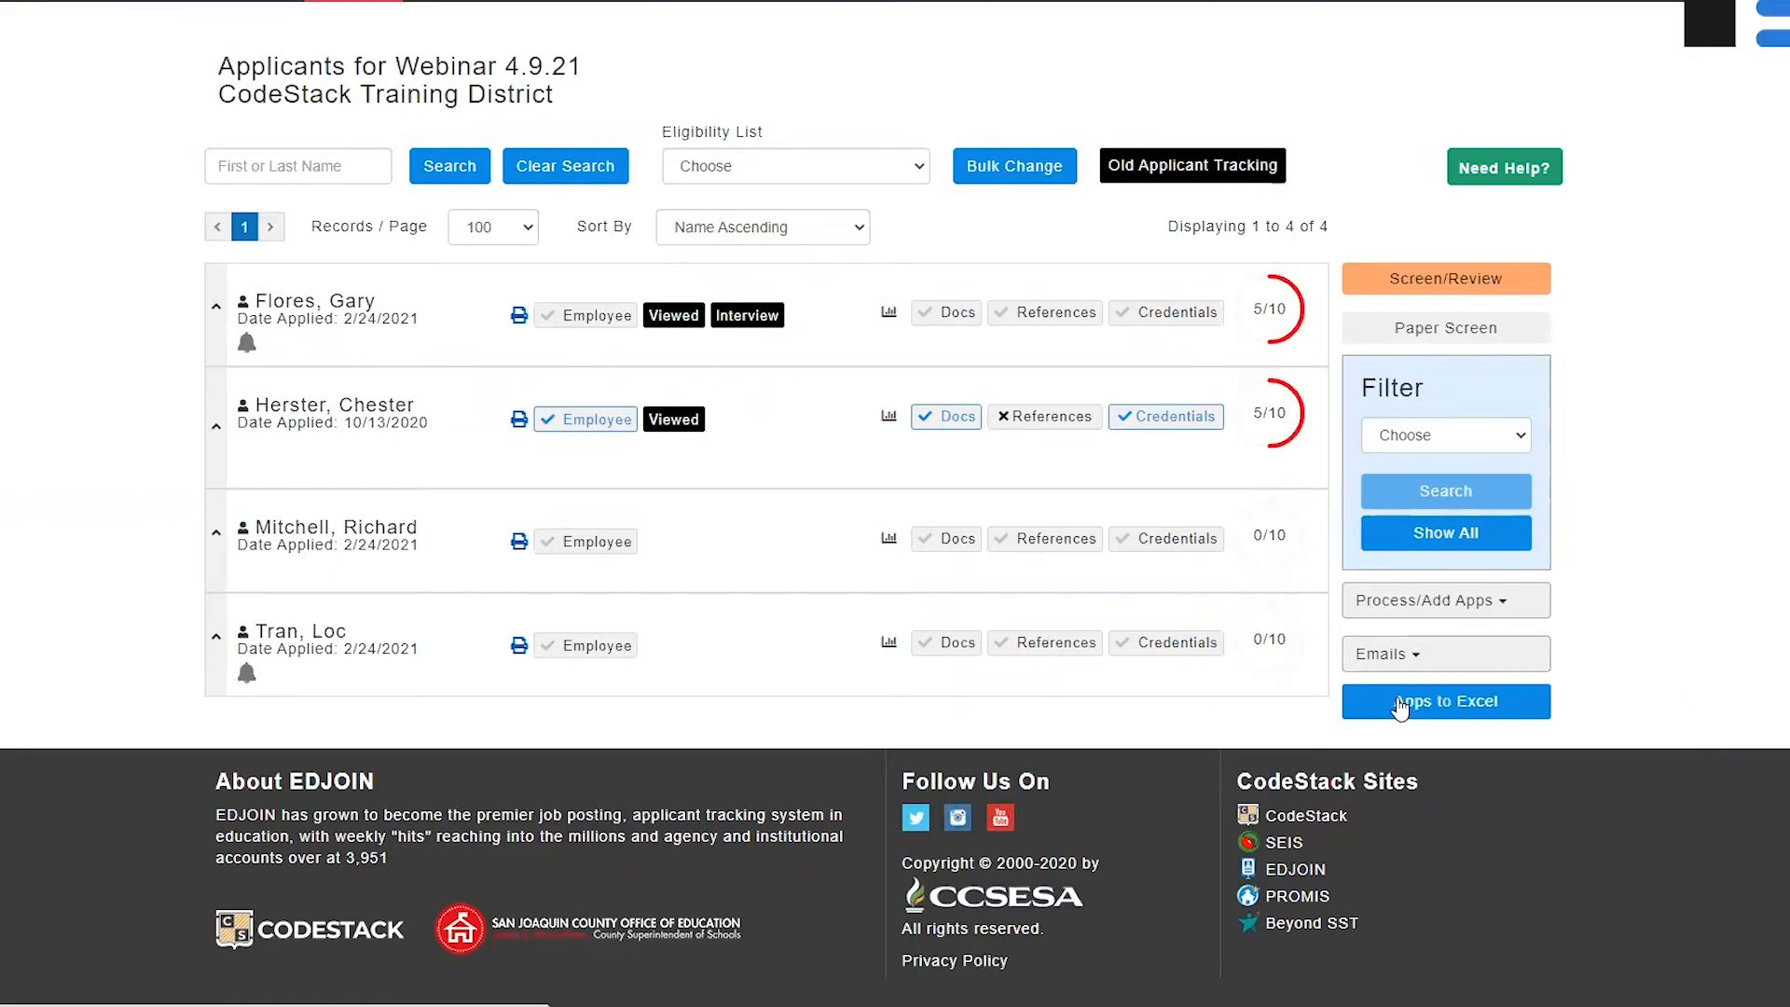
scroll(340, 452, "down", 4)
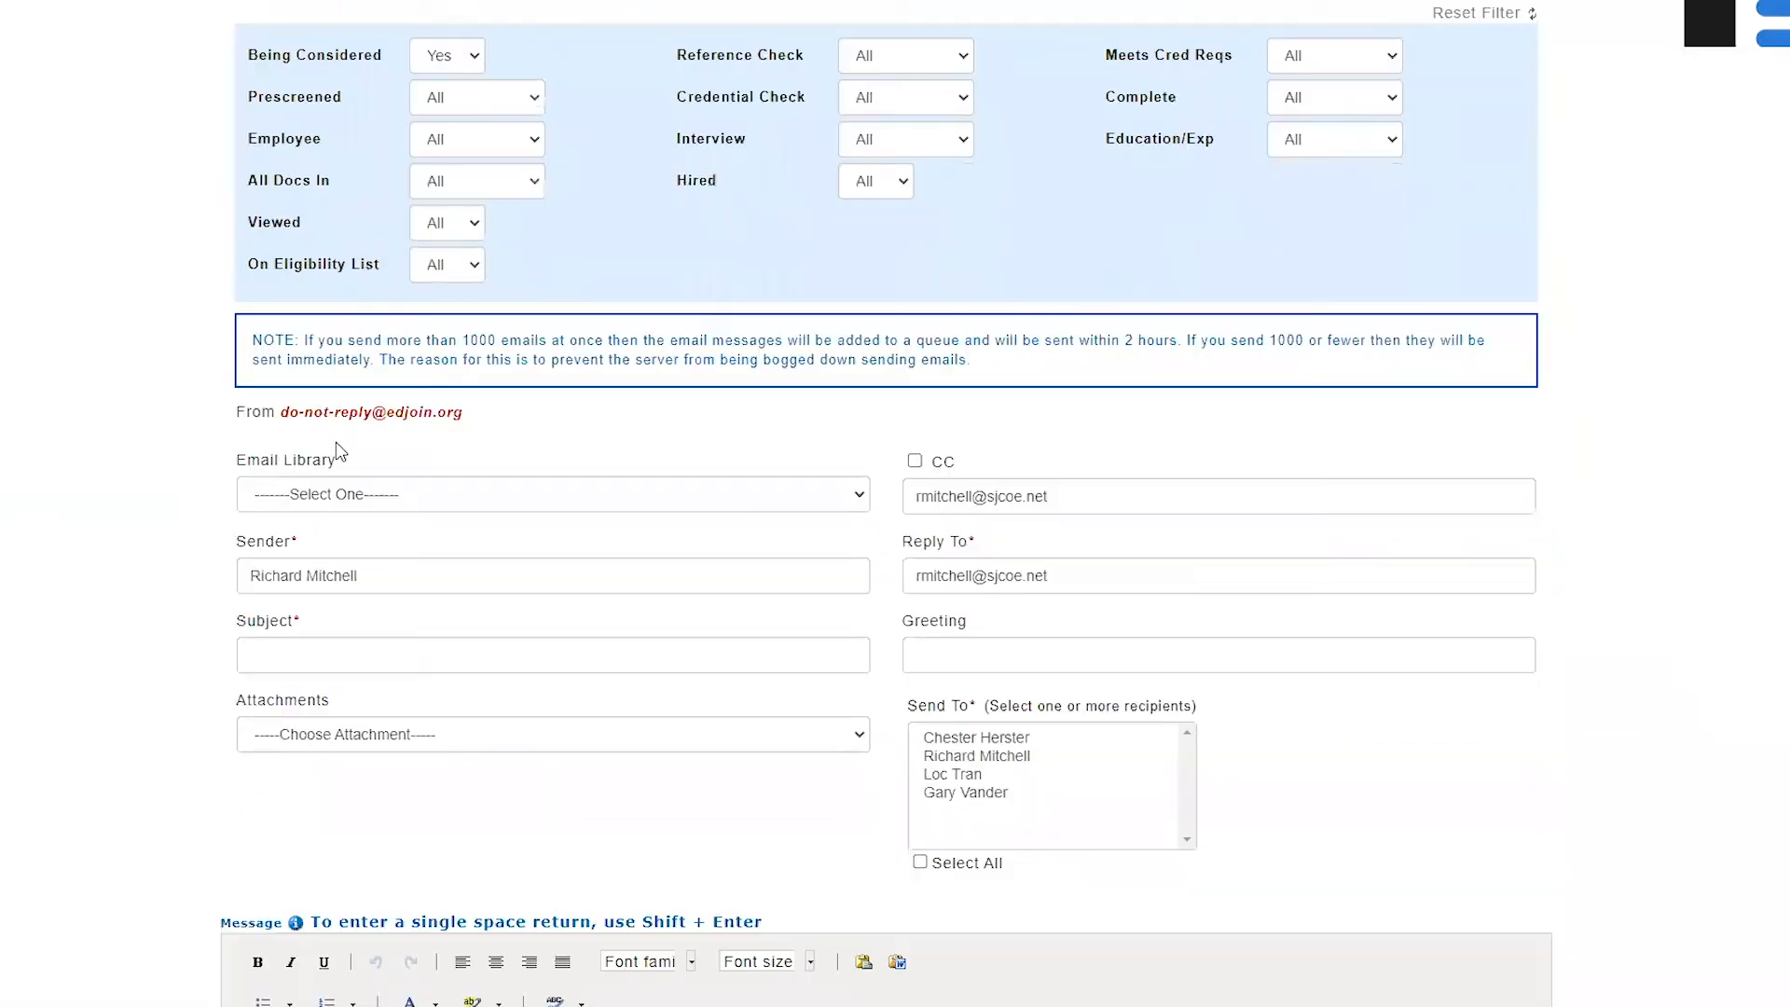
scroll(362, 467, "up", 4)
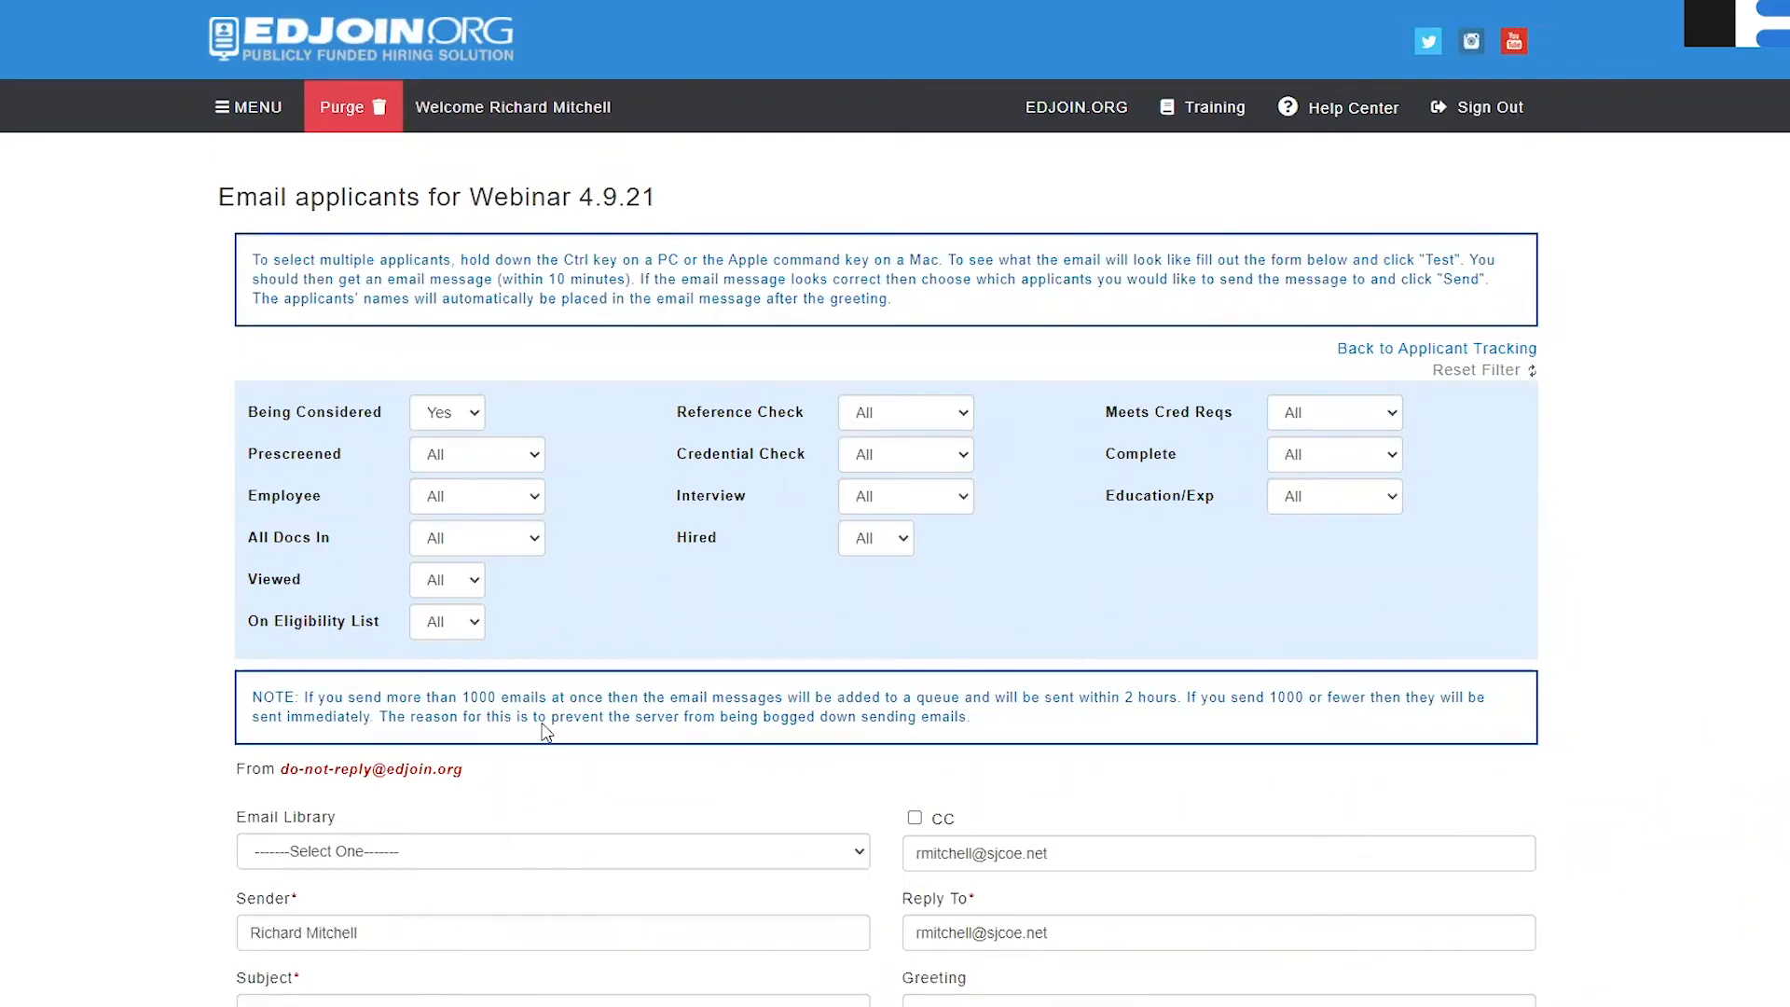
scroll(1005, 757, "down", 4)
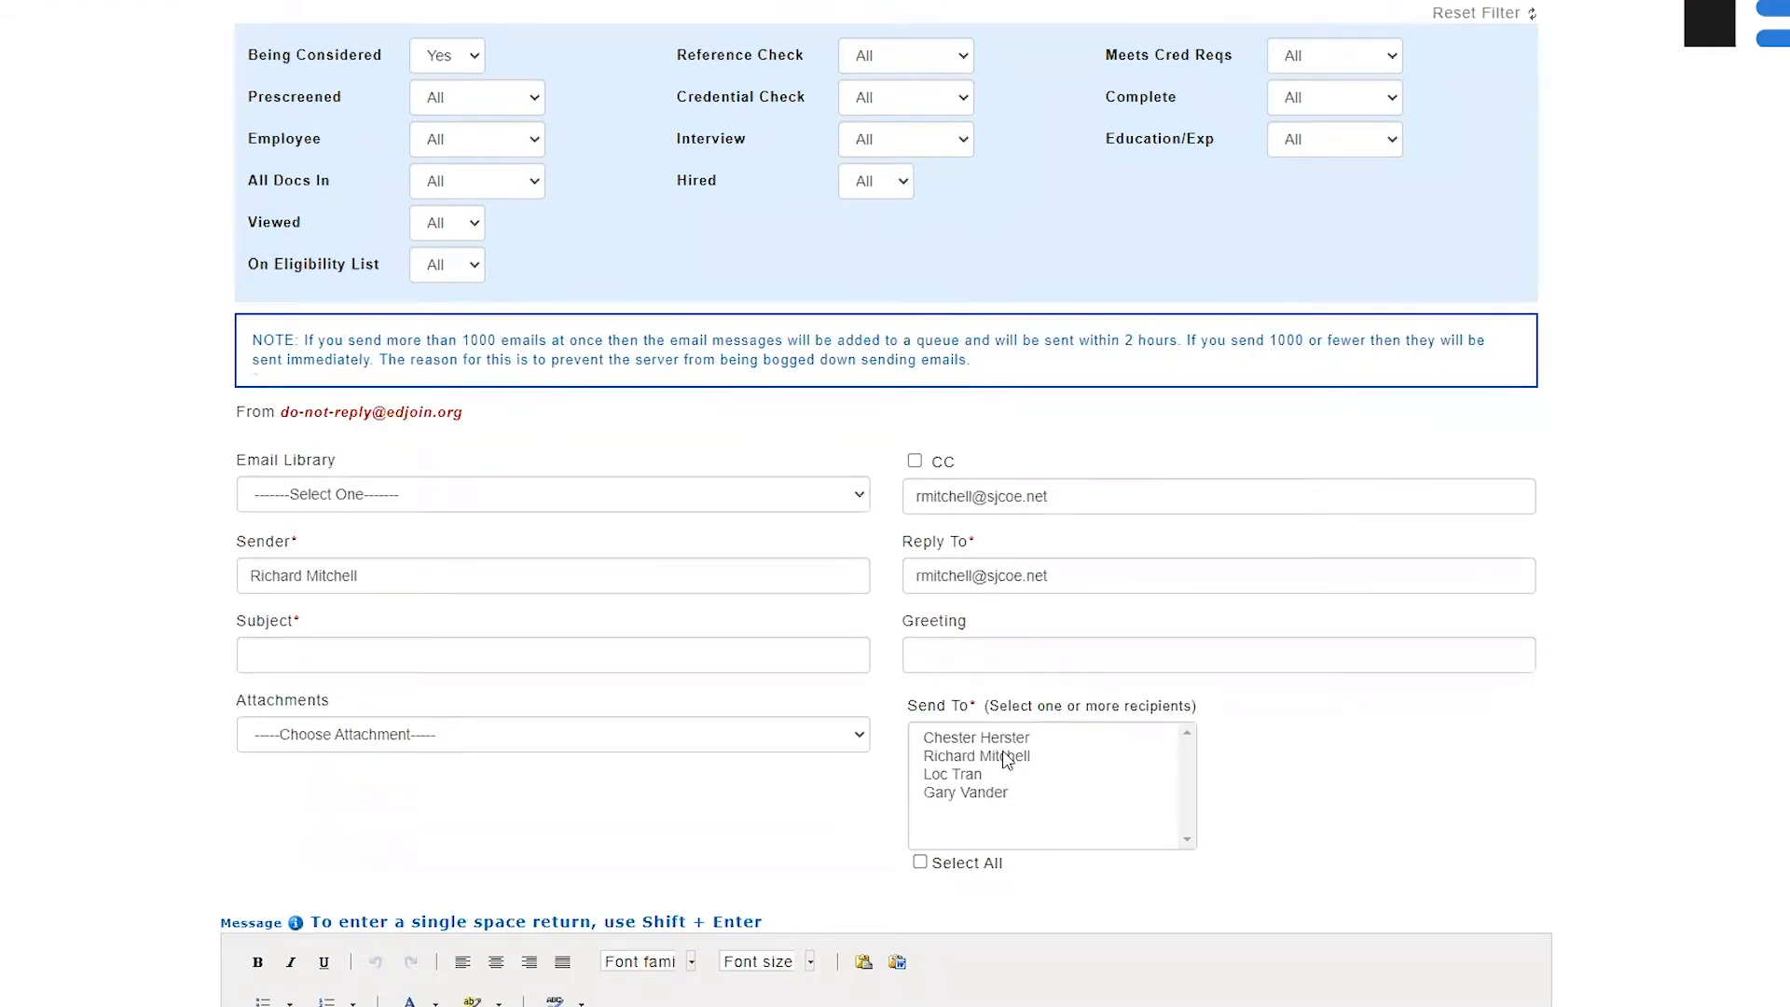
- Filter the e-mail recipients by setting Being Considered to All and Hired to Yes, and check the Send To list
scroll(953, 741, "up", 4)
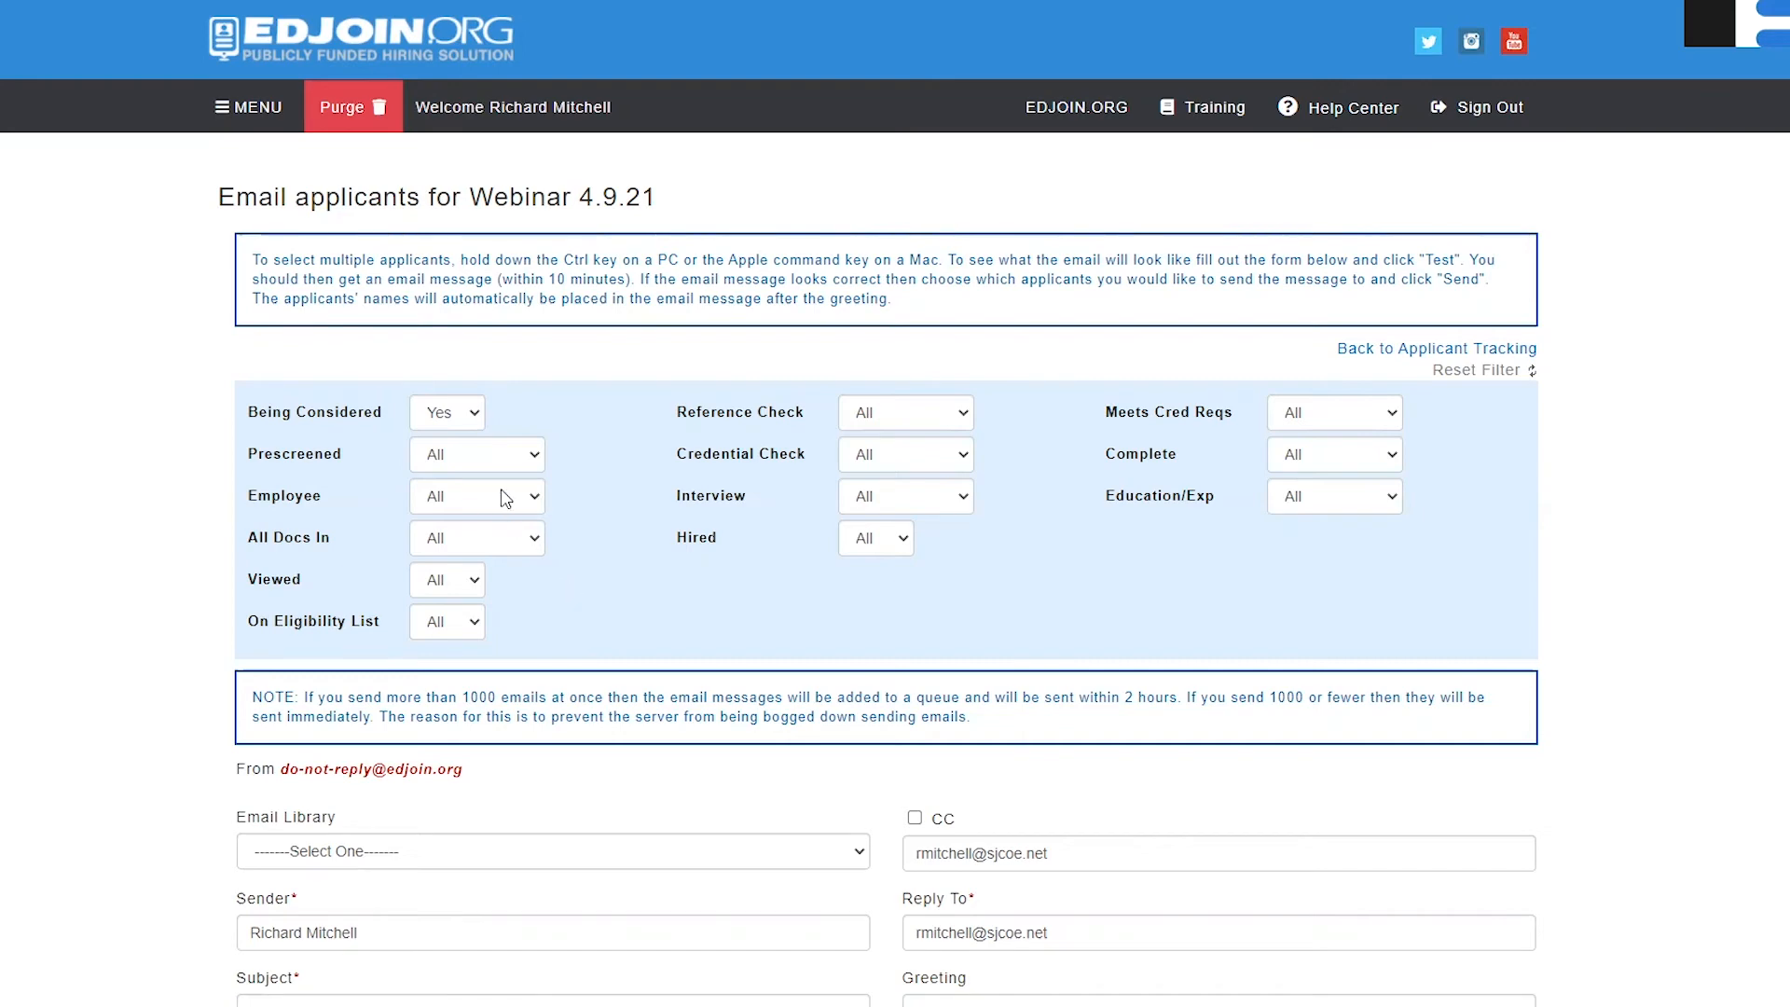
left_click(464, 415)
left_click(456, 478)
left_click(860, 556)
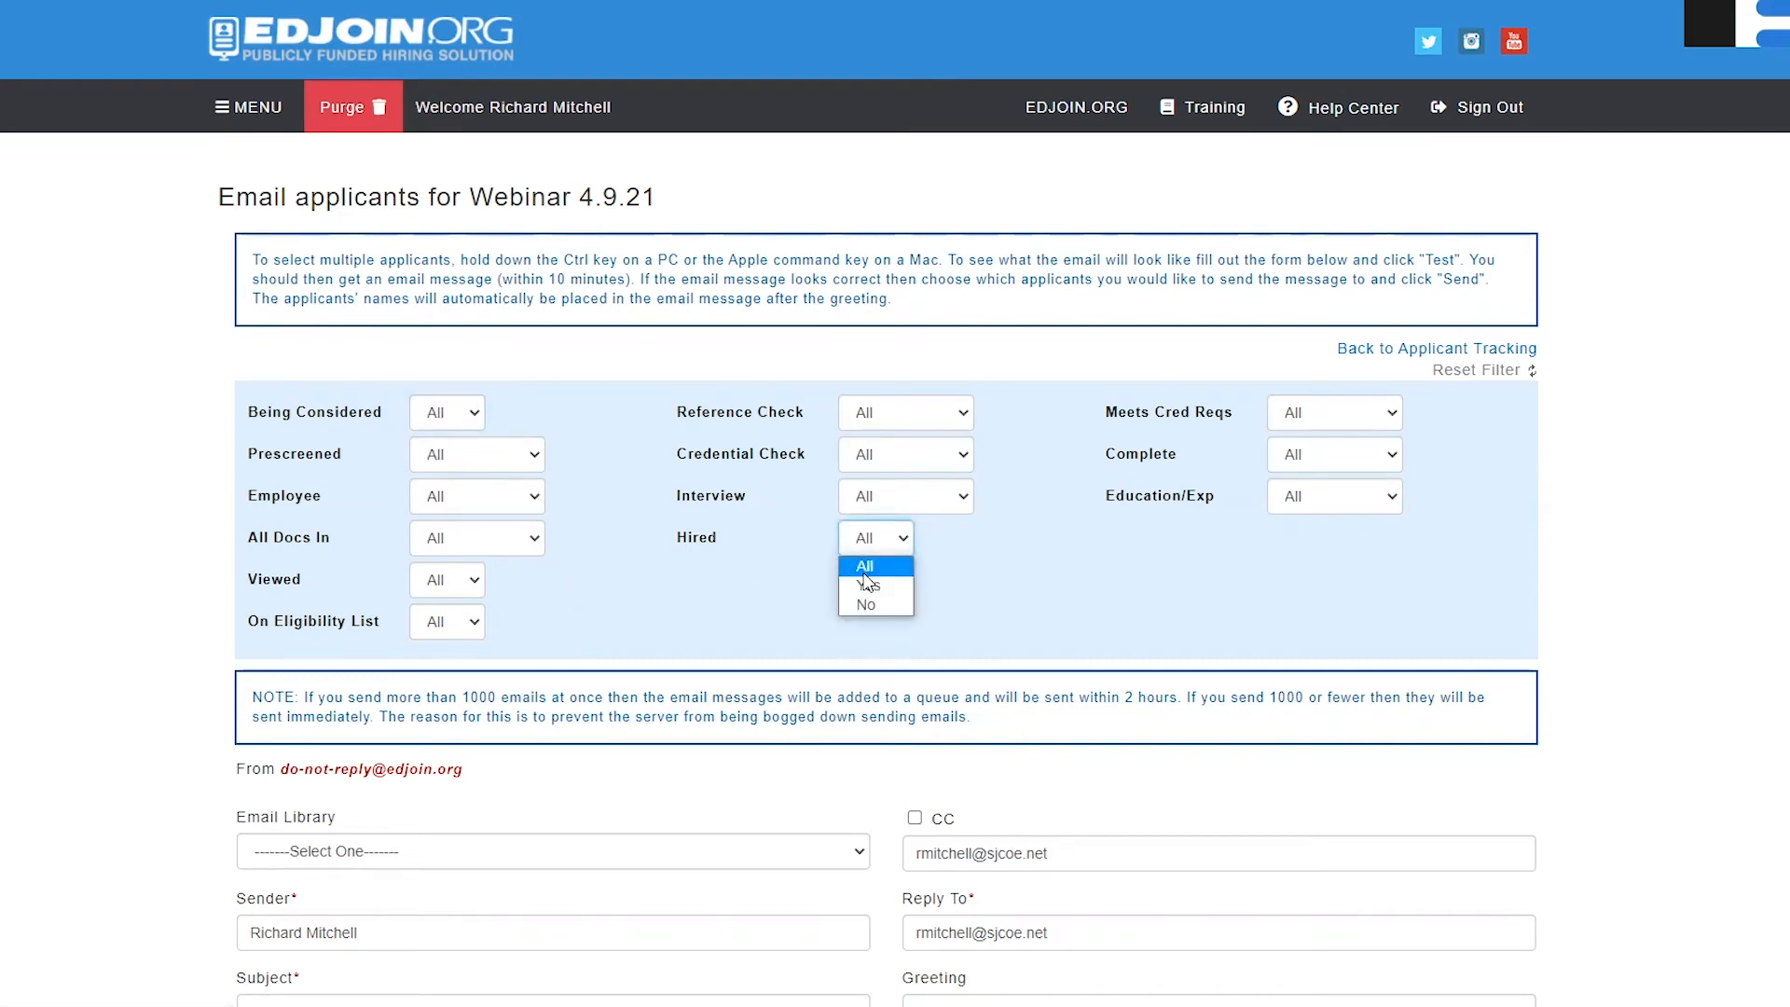
left_click(865, 584)
scroll(930, 688, "down", 3)
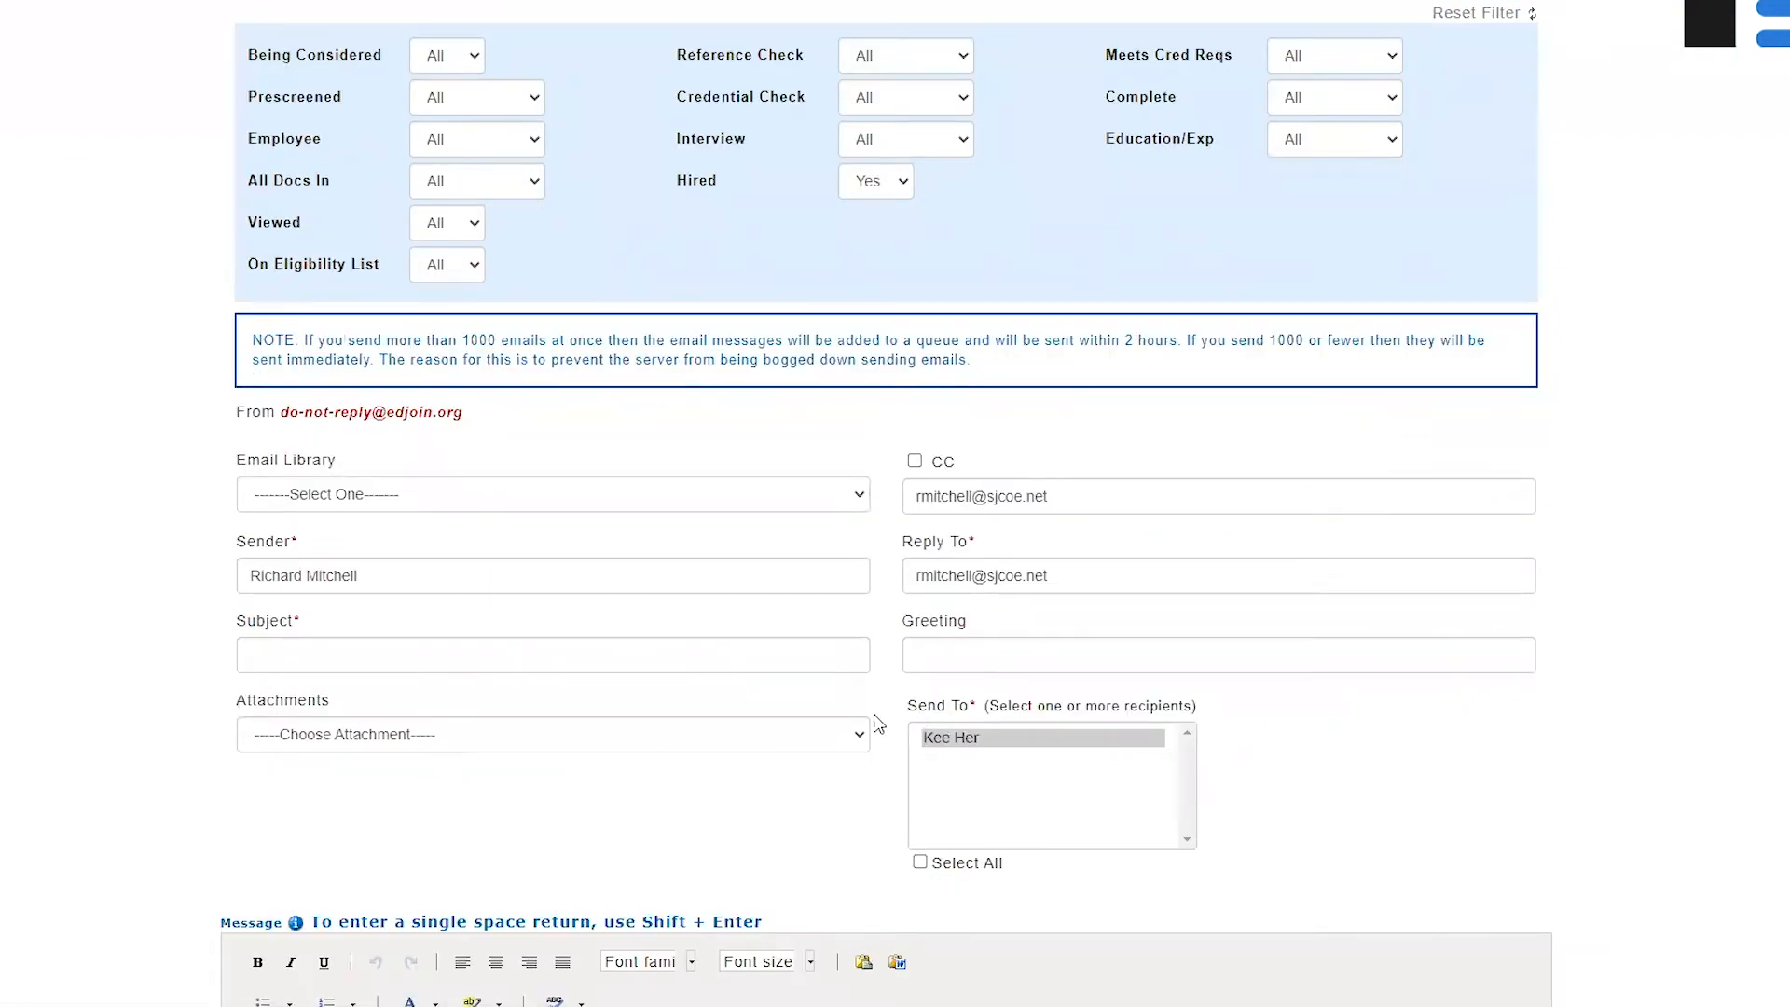
- Set the Hired filter to No and look over the recipient list and the empty message area
scroll(872, 718, "up", 3)
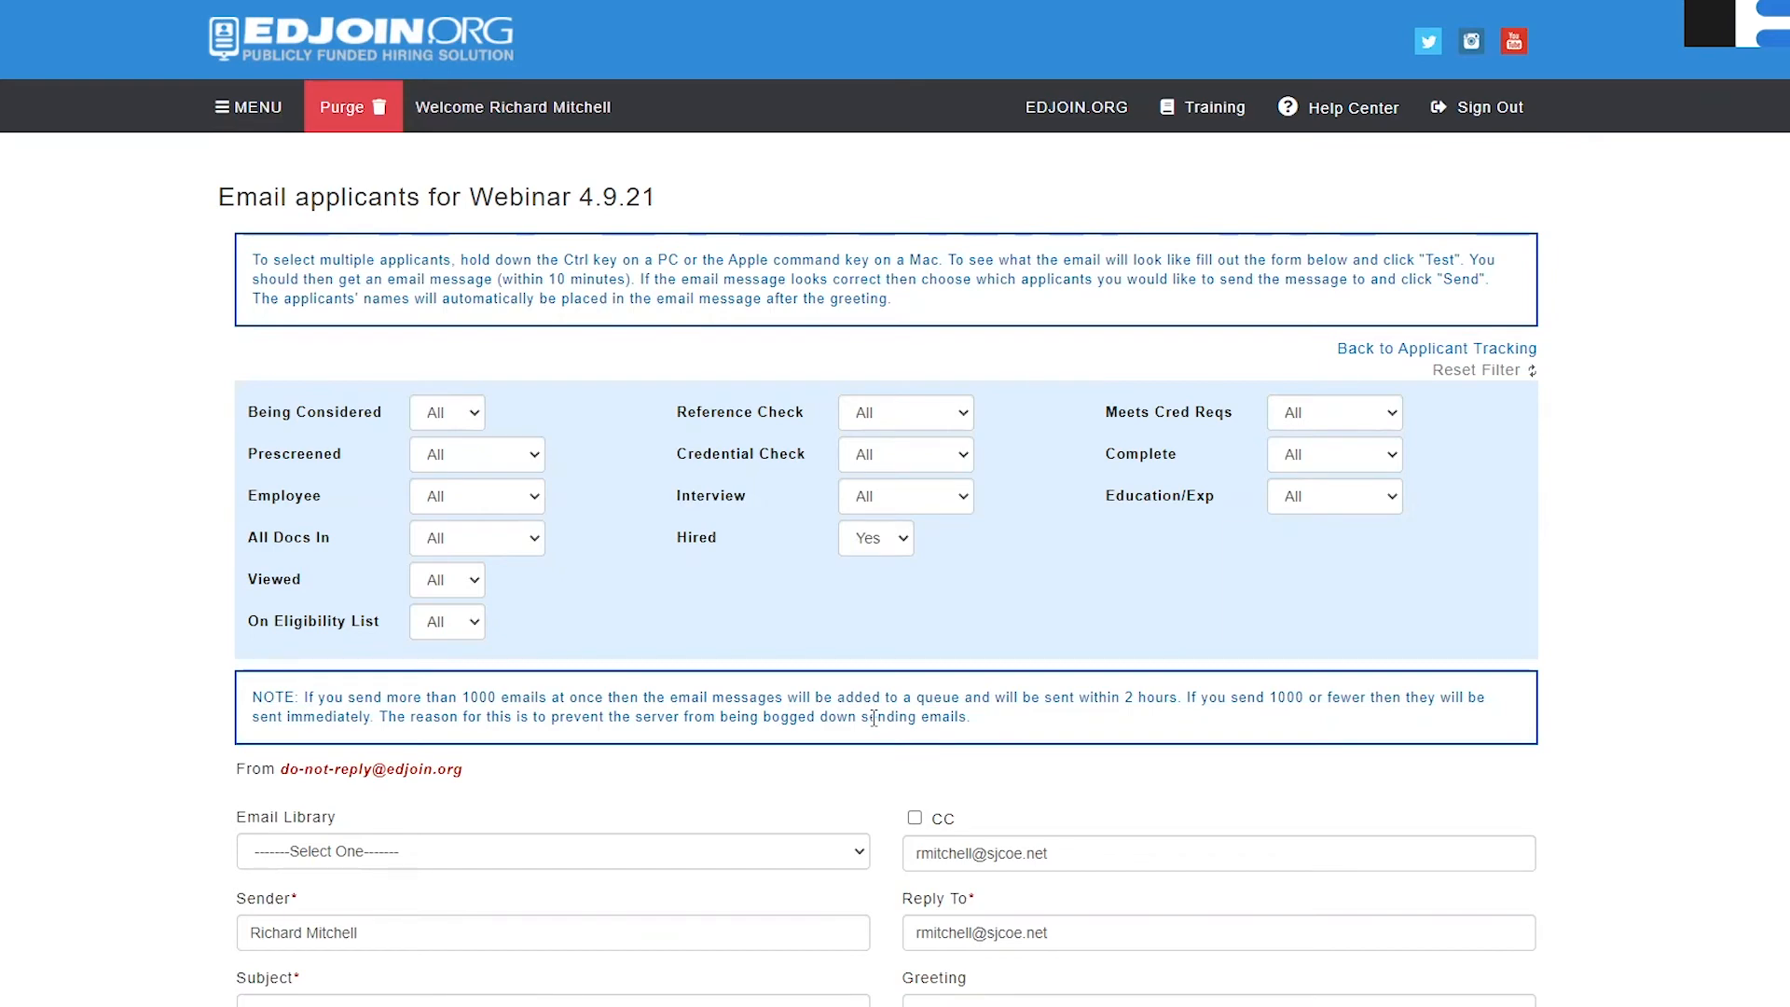
left_click(888, 547)
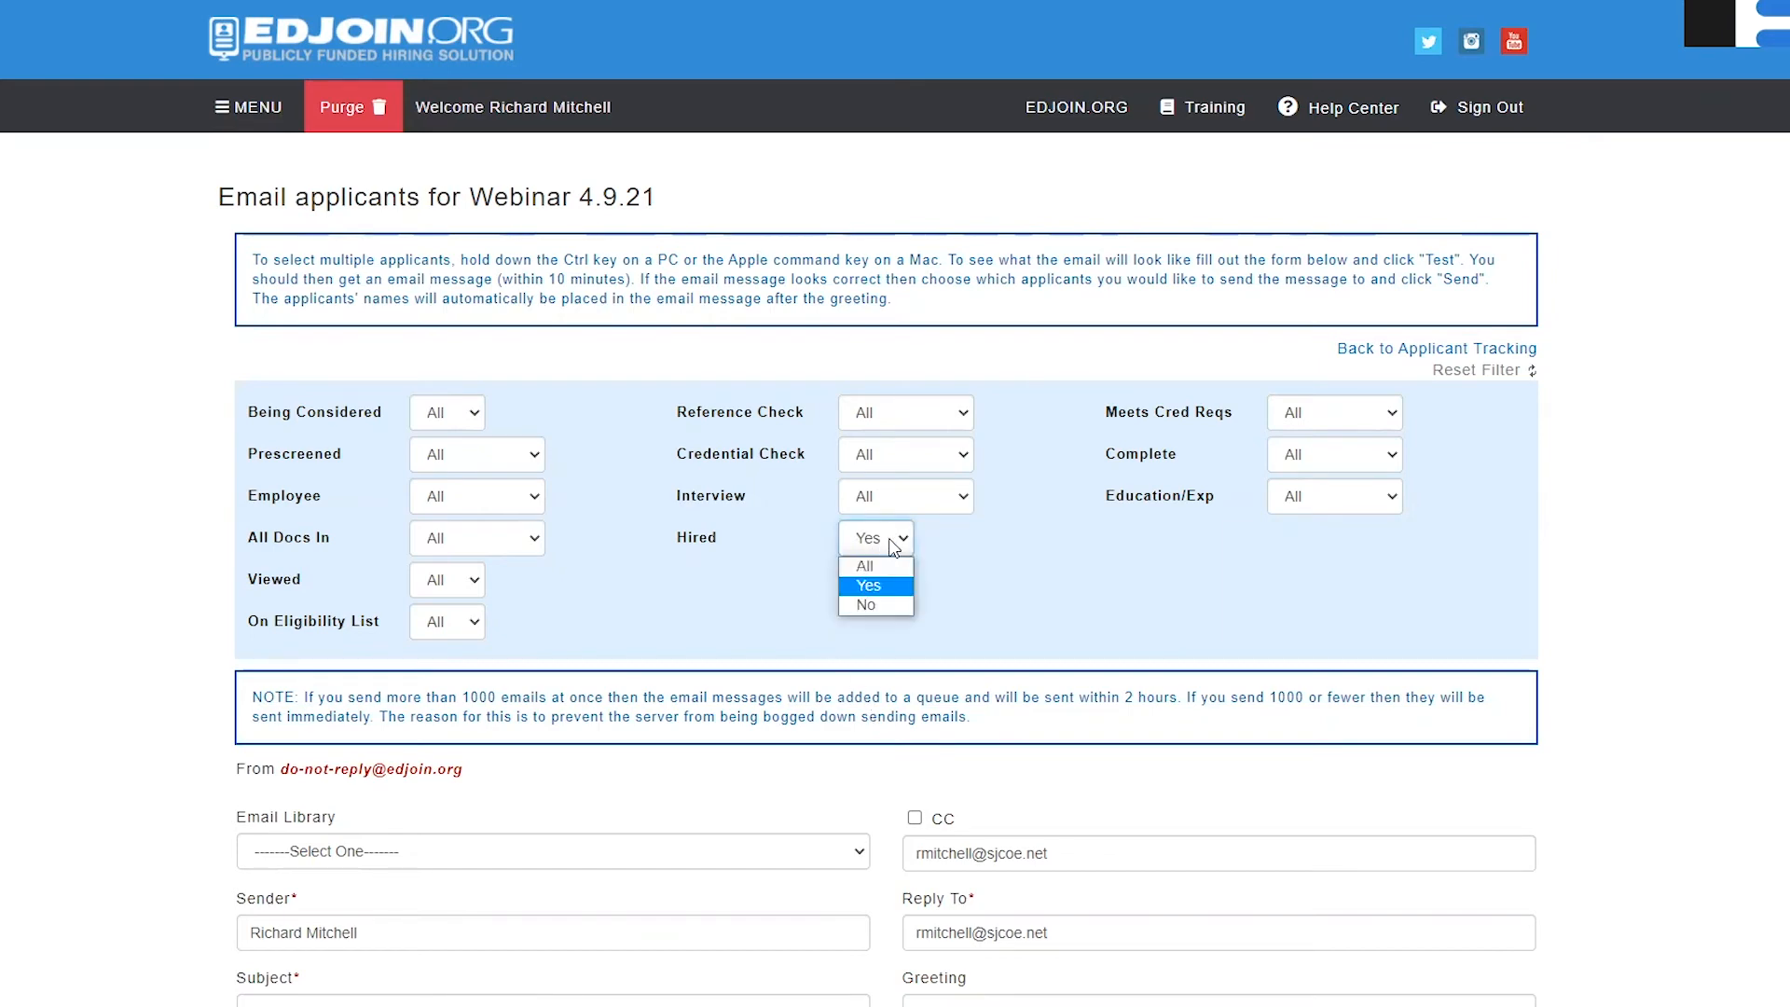
left_click(874, 597)
scroll(880, 633, "down", 3)
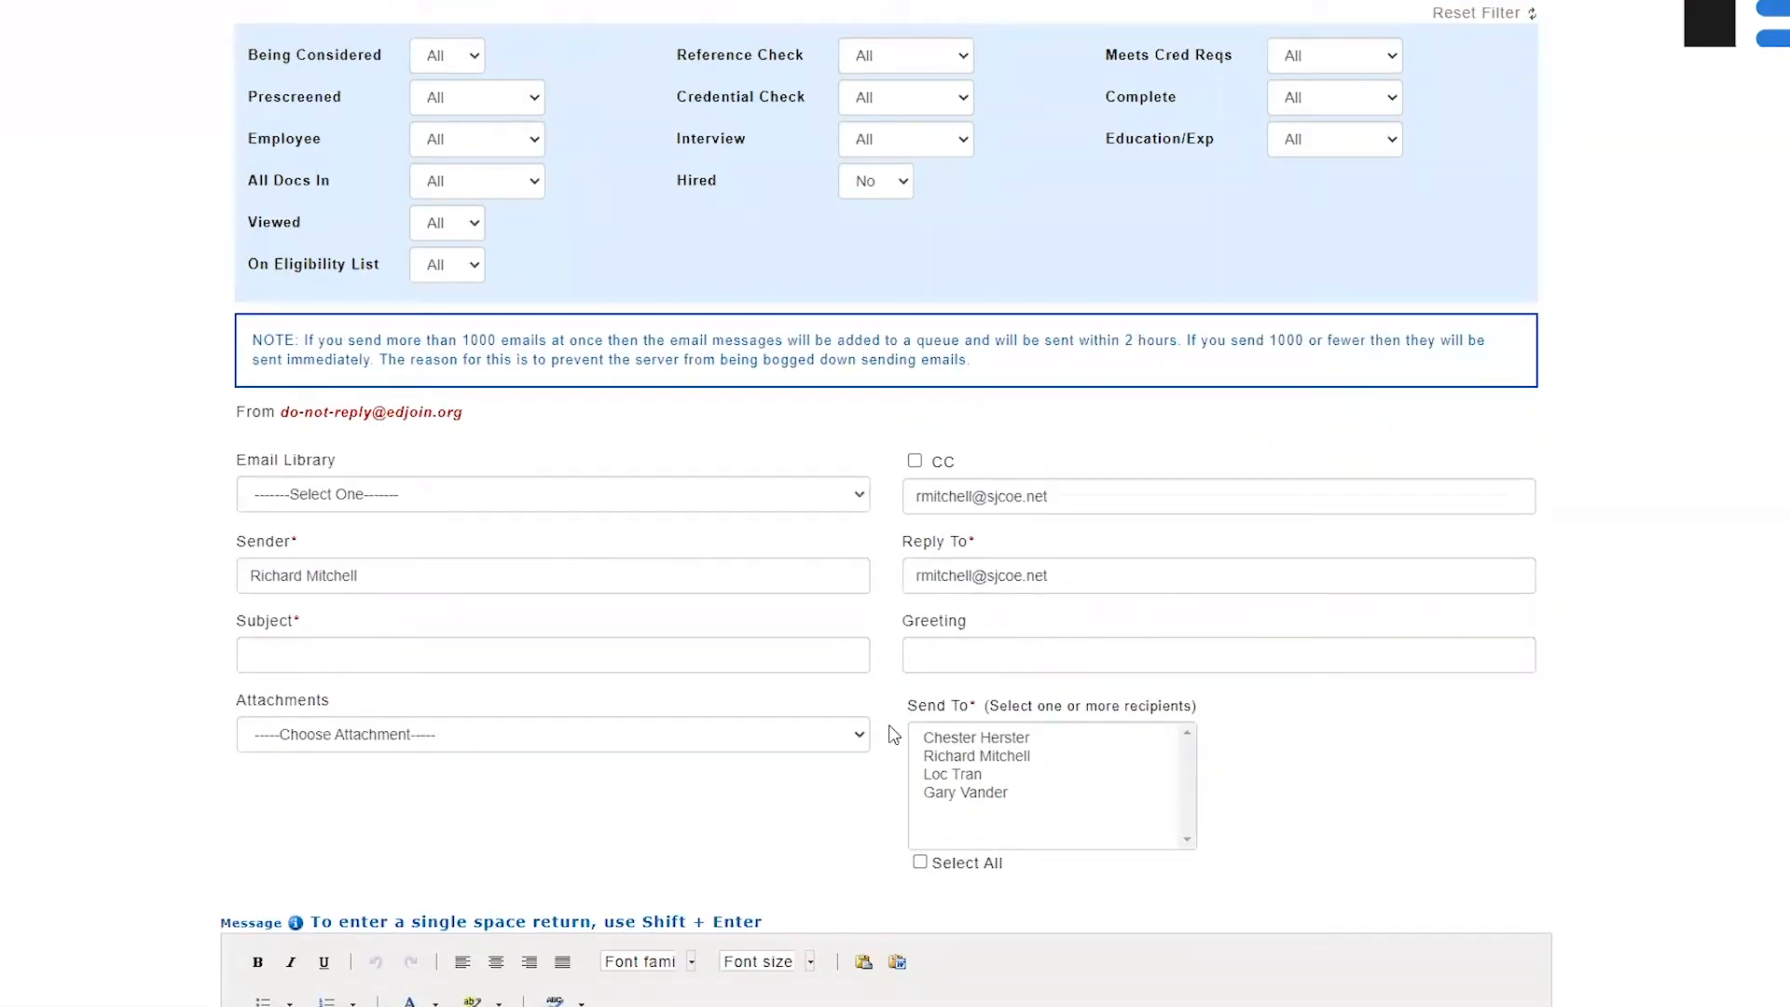
scroll(874, 689, "down", 2)
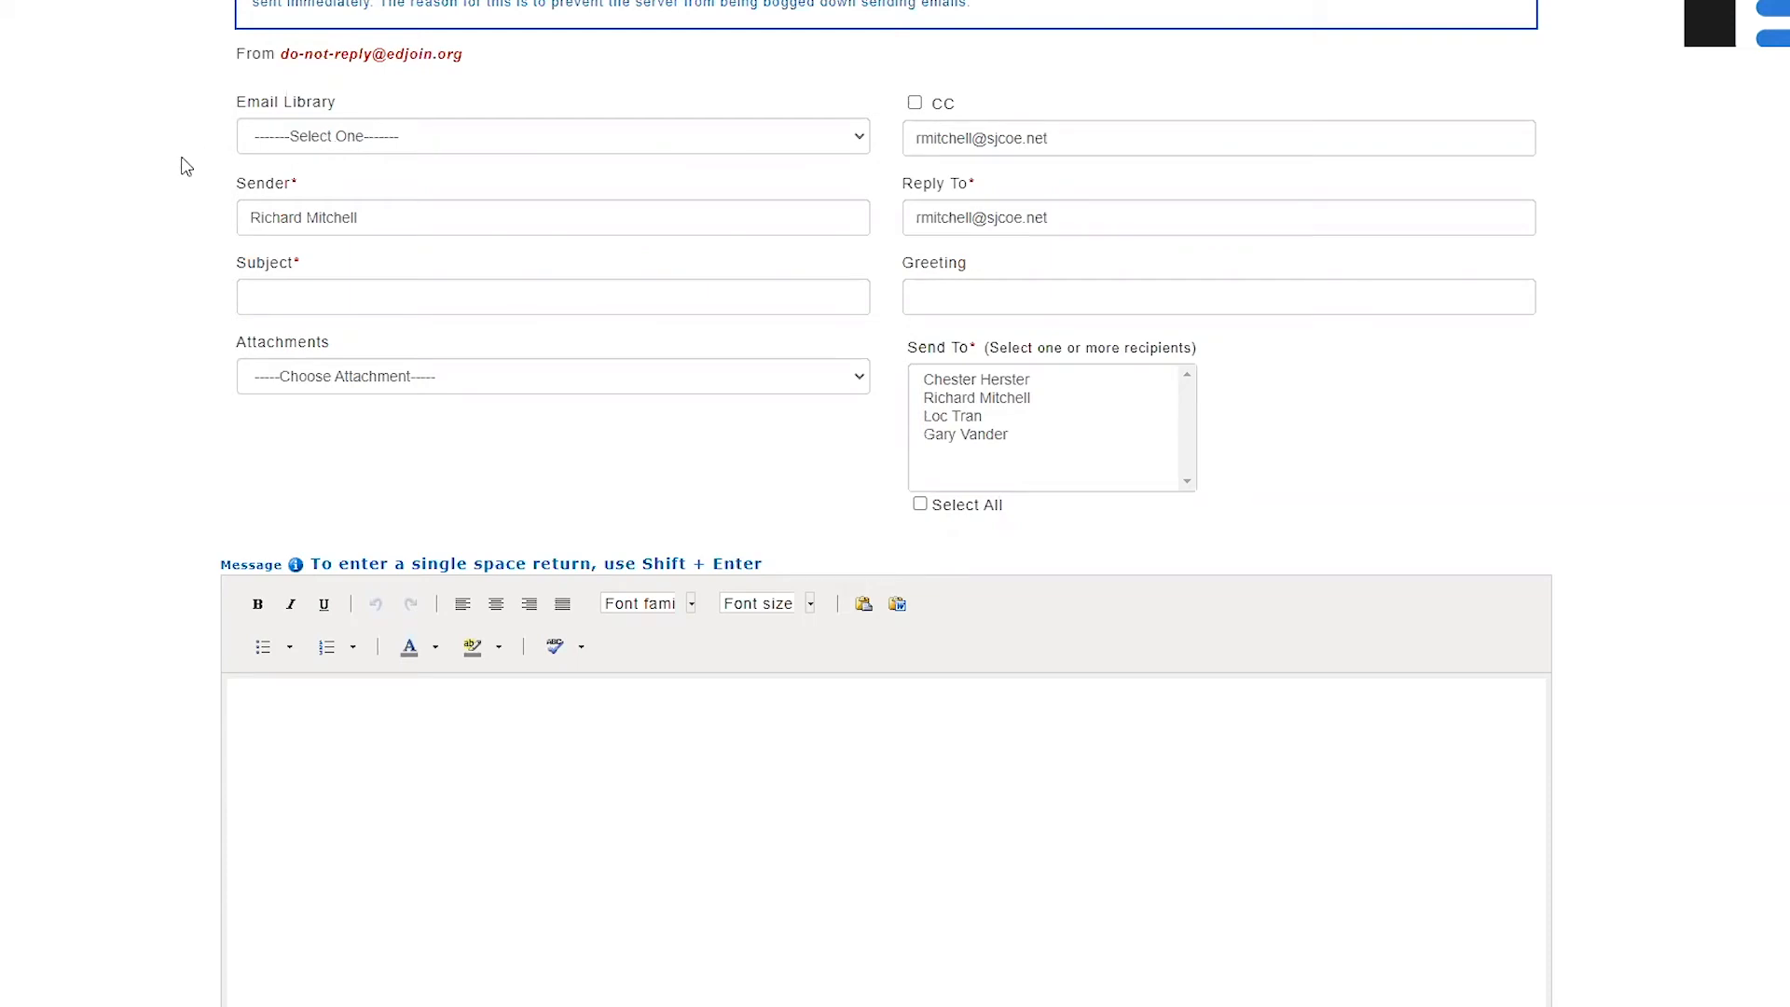
- Load the Application Response template from the e-mail library, review its message, and return to applicant tracking without sending
scroll(179, 166, "up", 4)
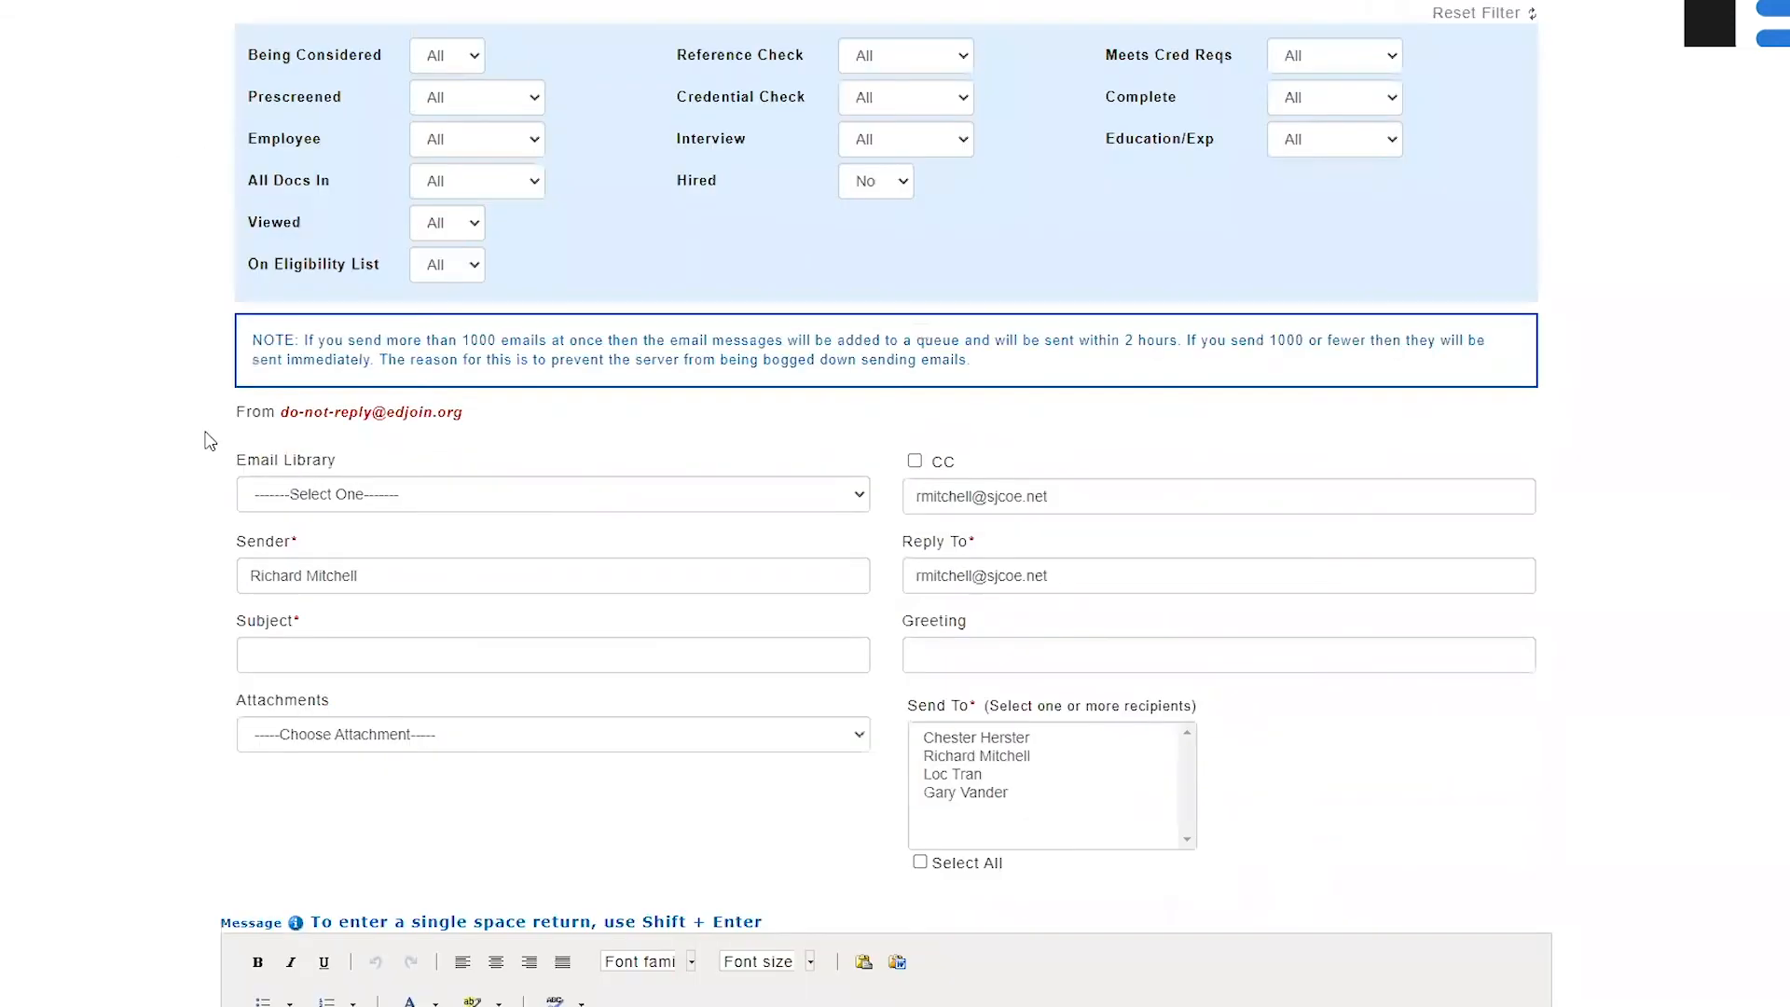
left_click(259, 493)
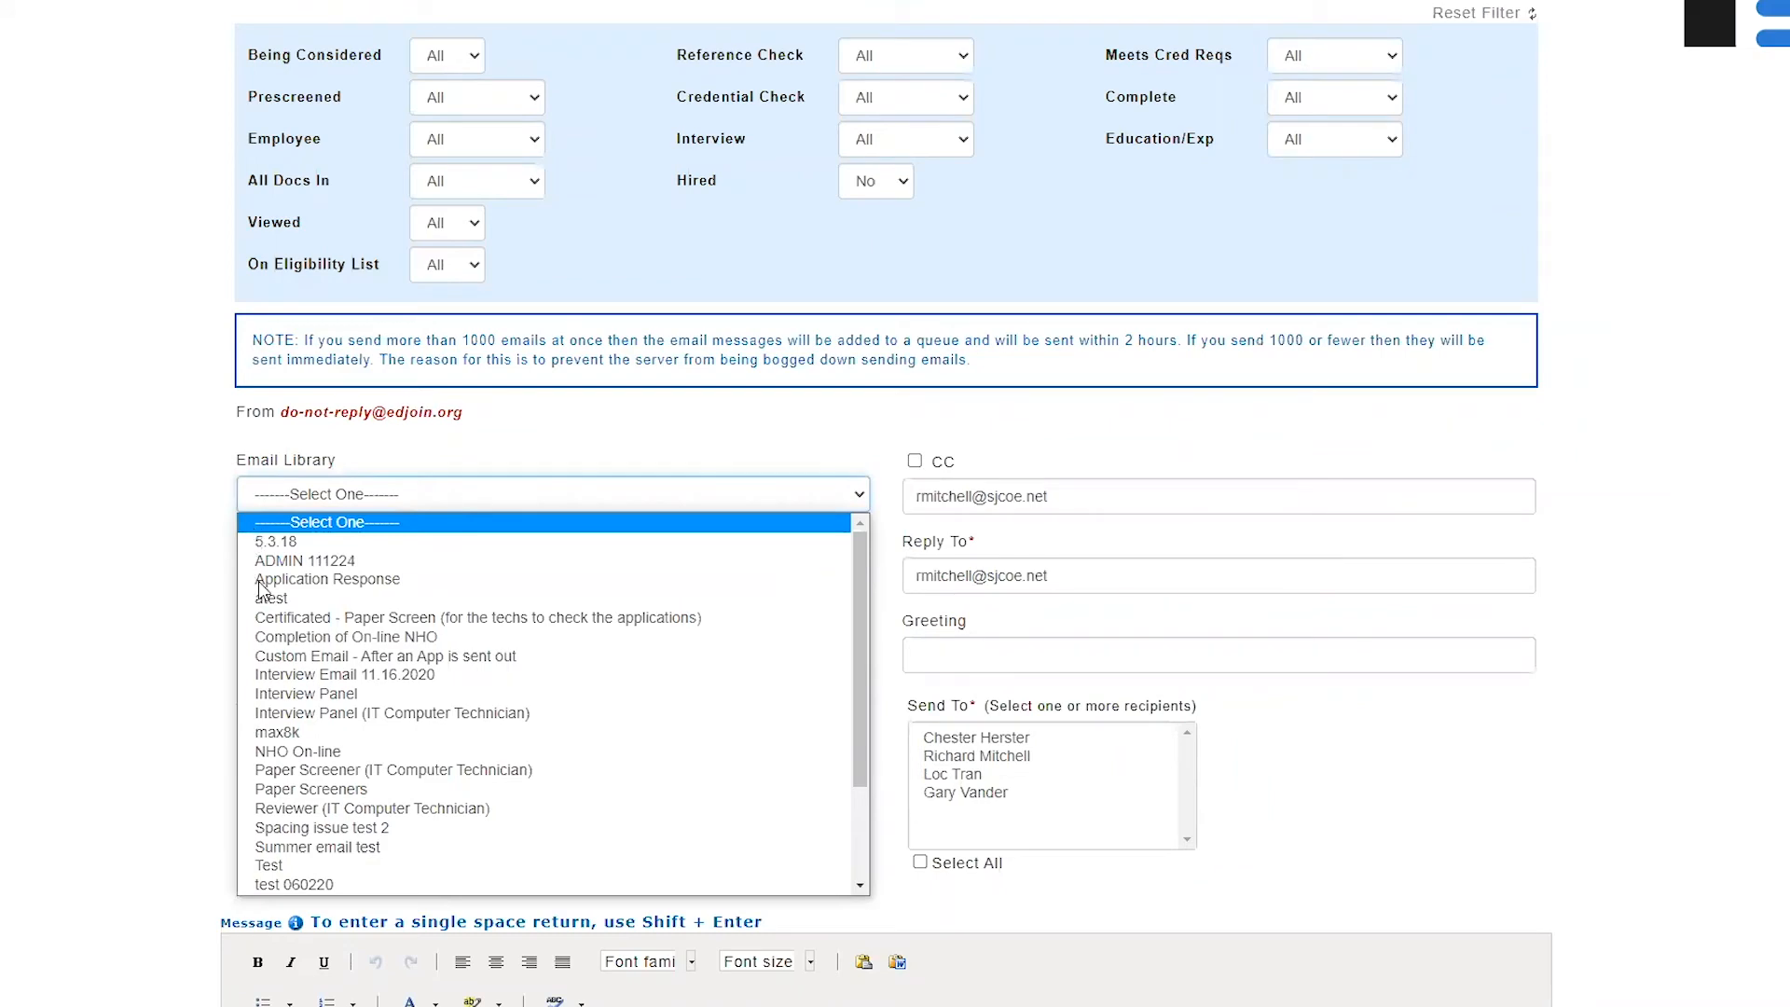
left_click(298, 583)
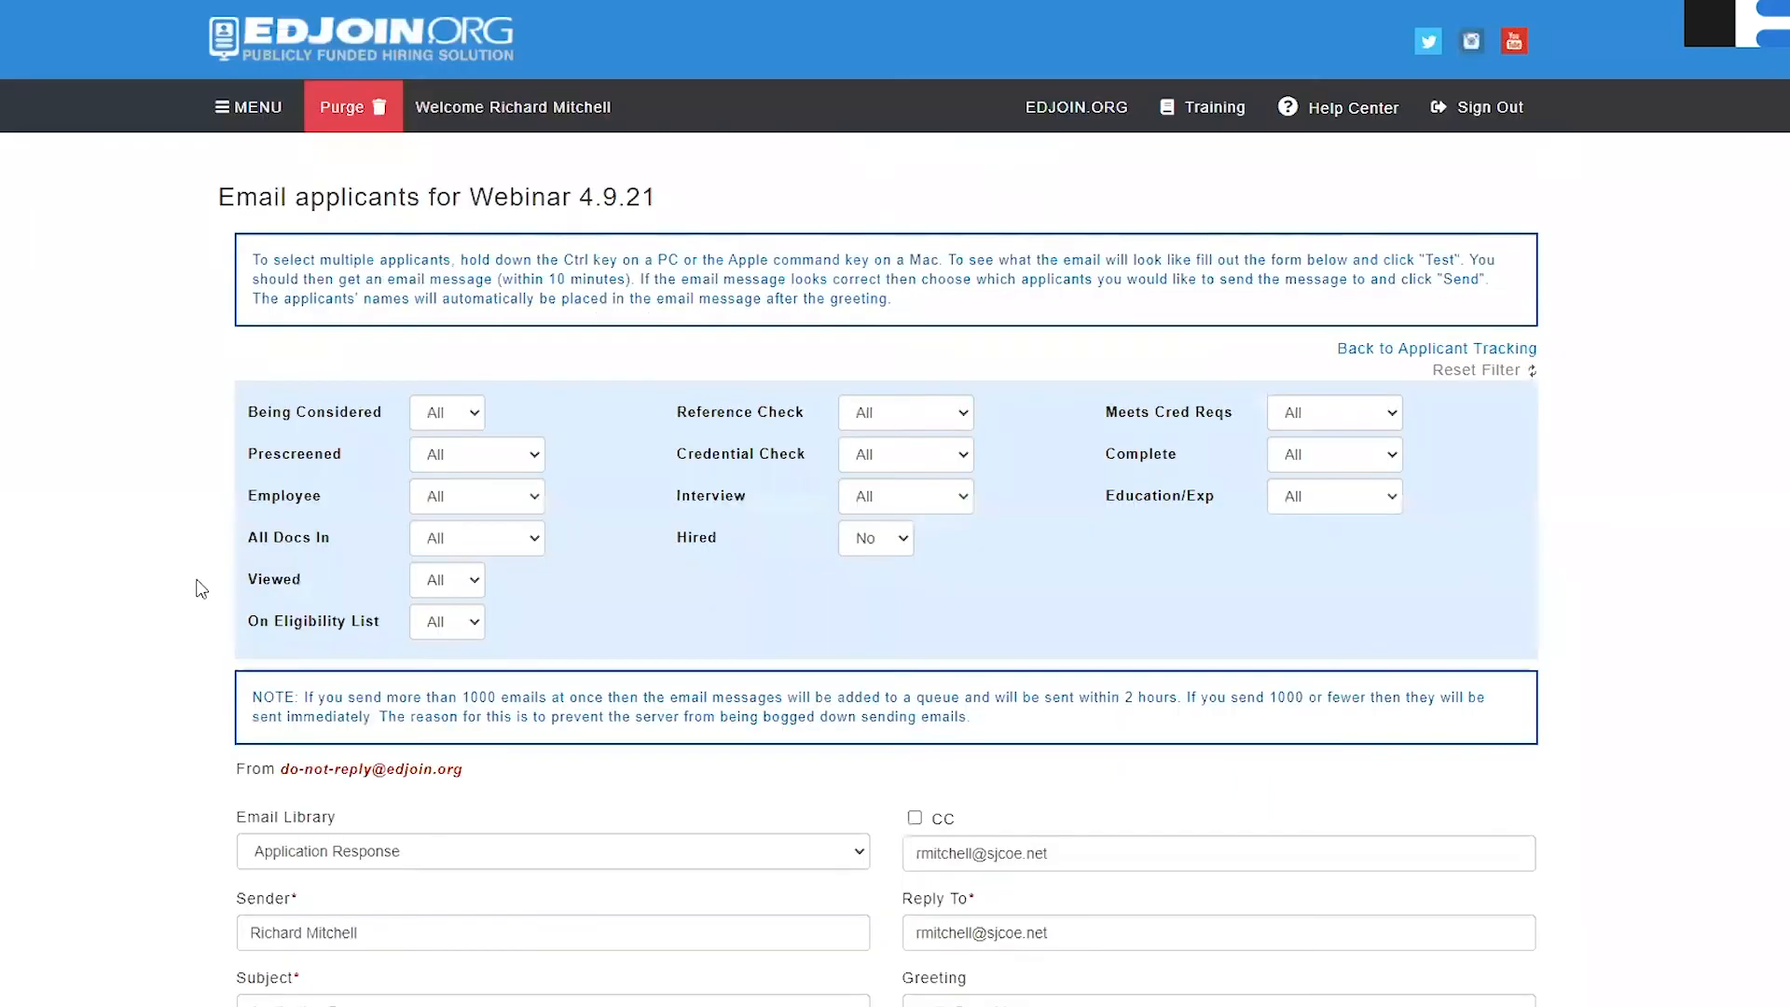
scroll(196, 586, "down", 8)
scroll(194, 584, "down", 3)
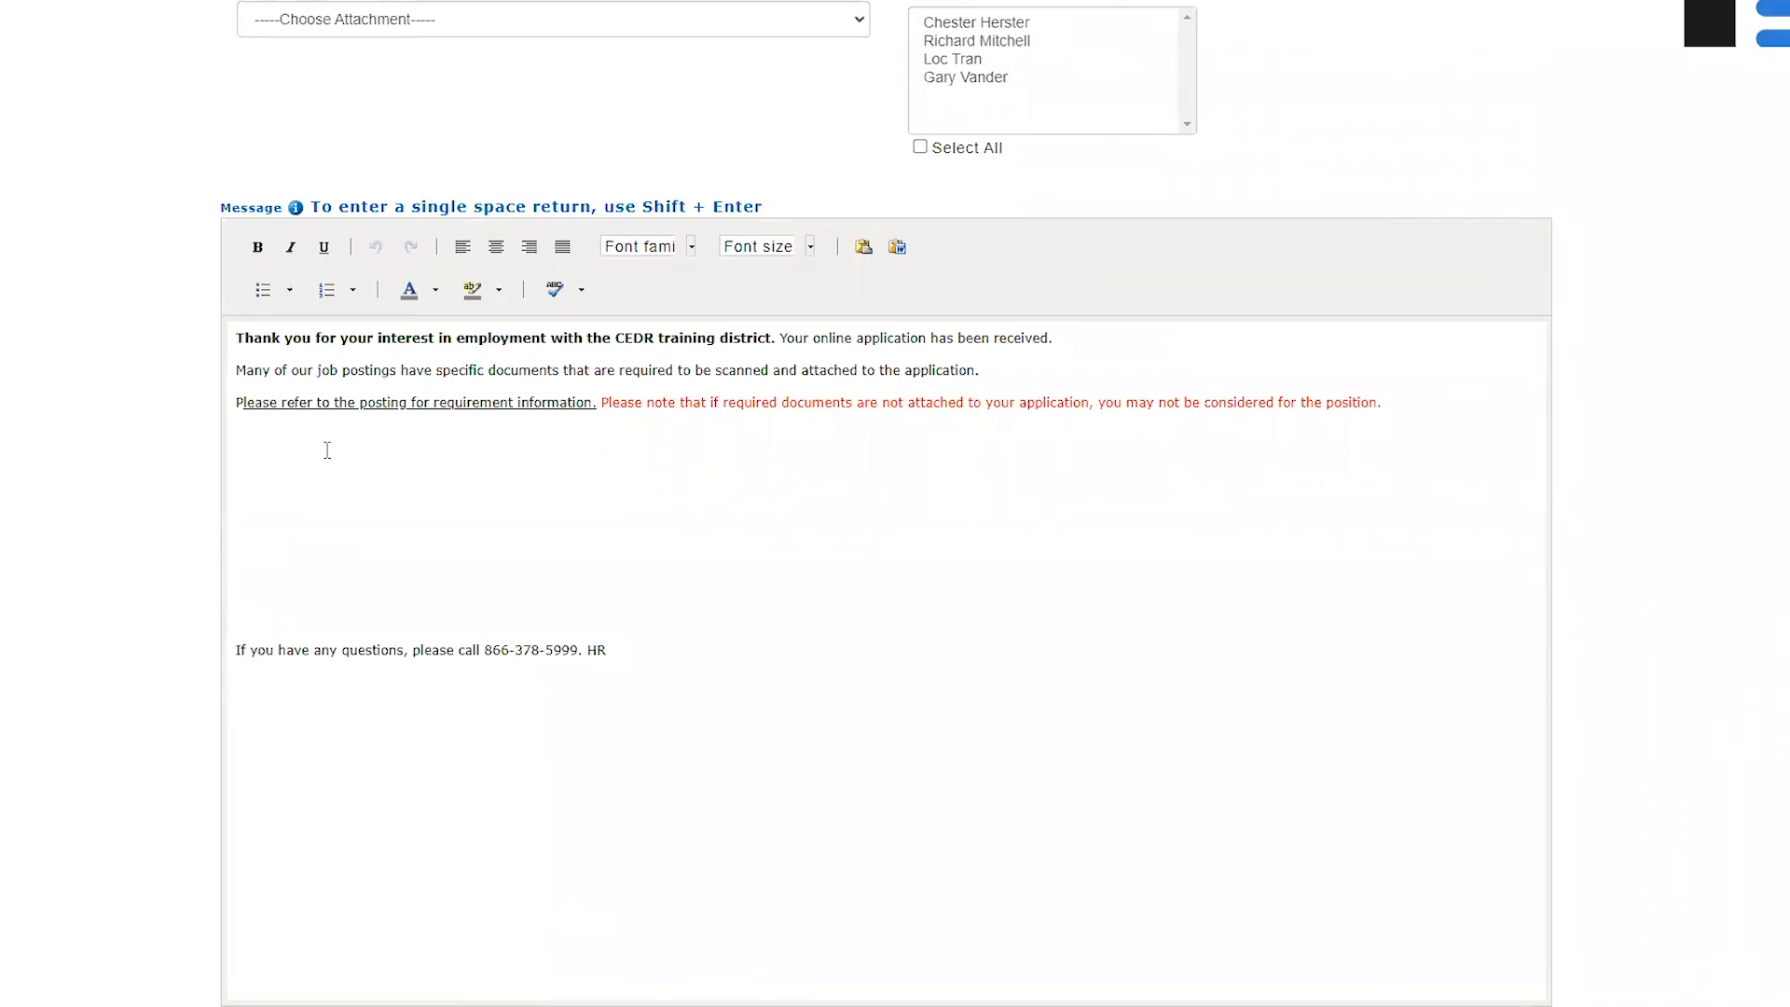
scroll(176, 345, "up", 9)
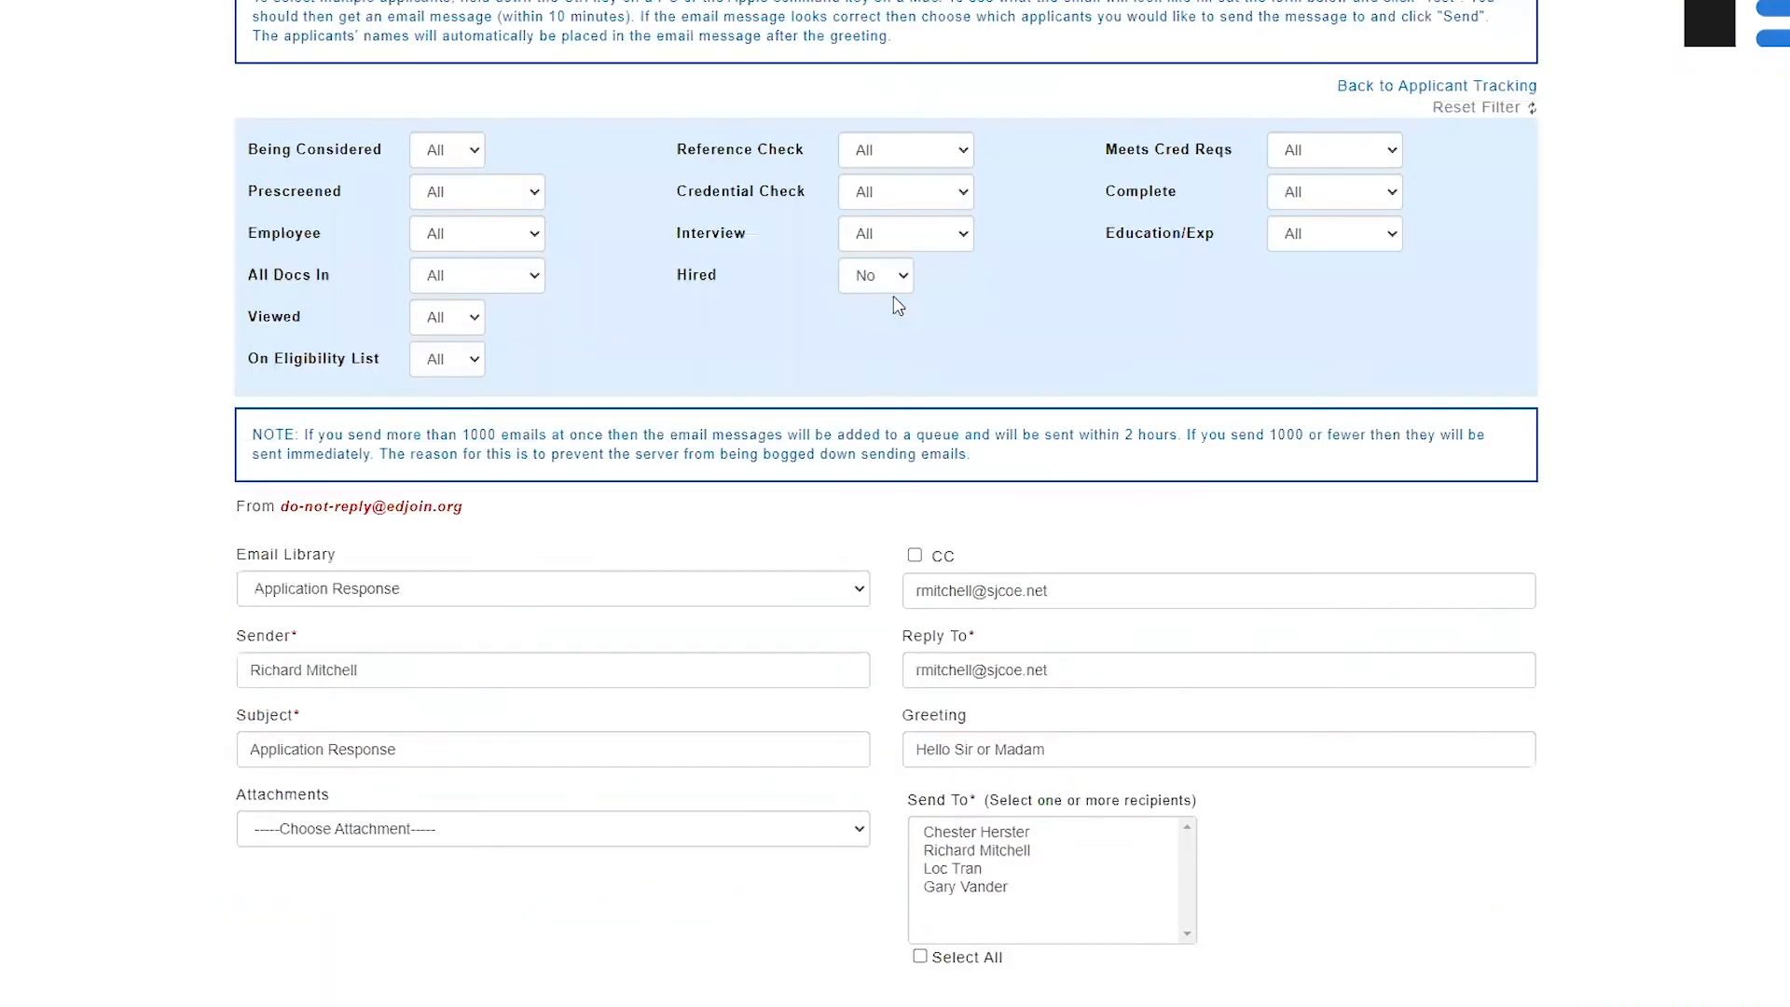
scroll(893, 295, "up", 3)
left_click(1414, 354)
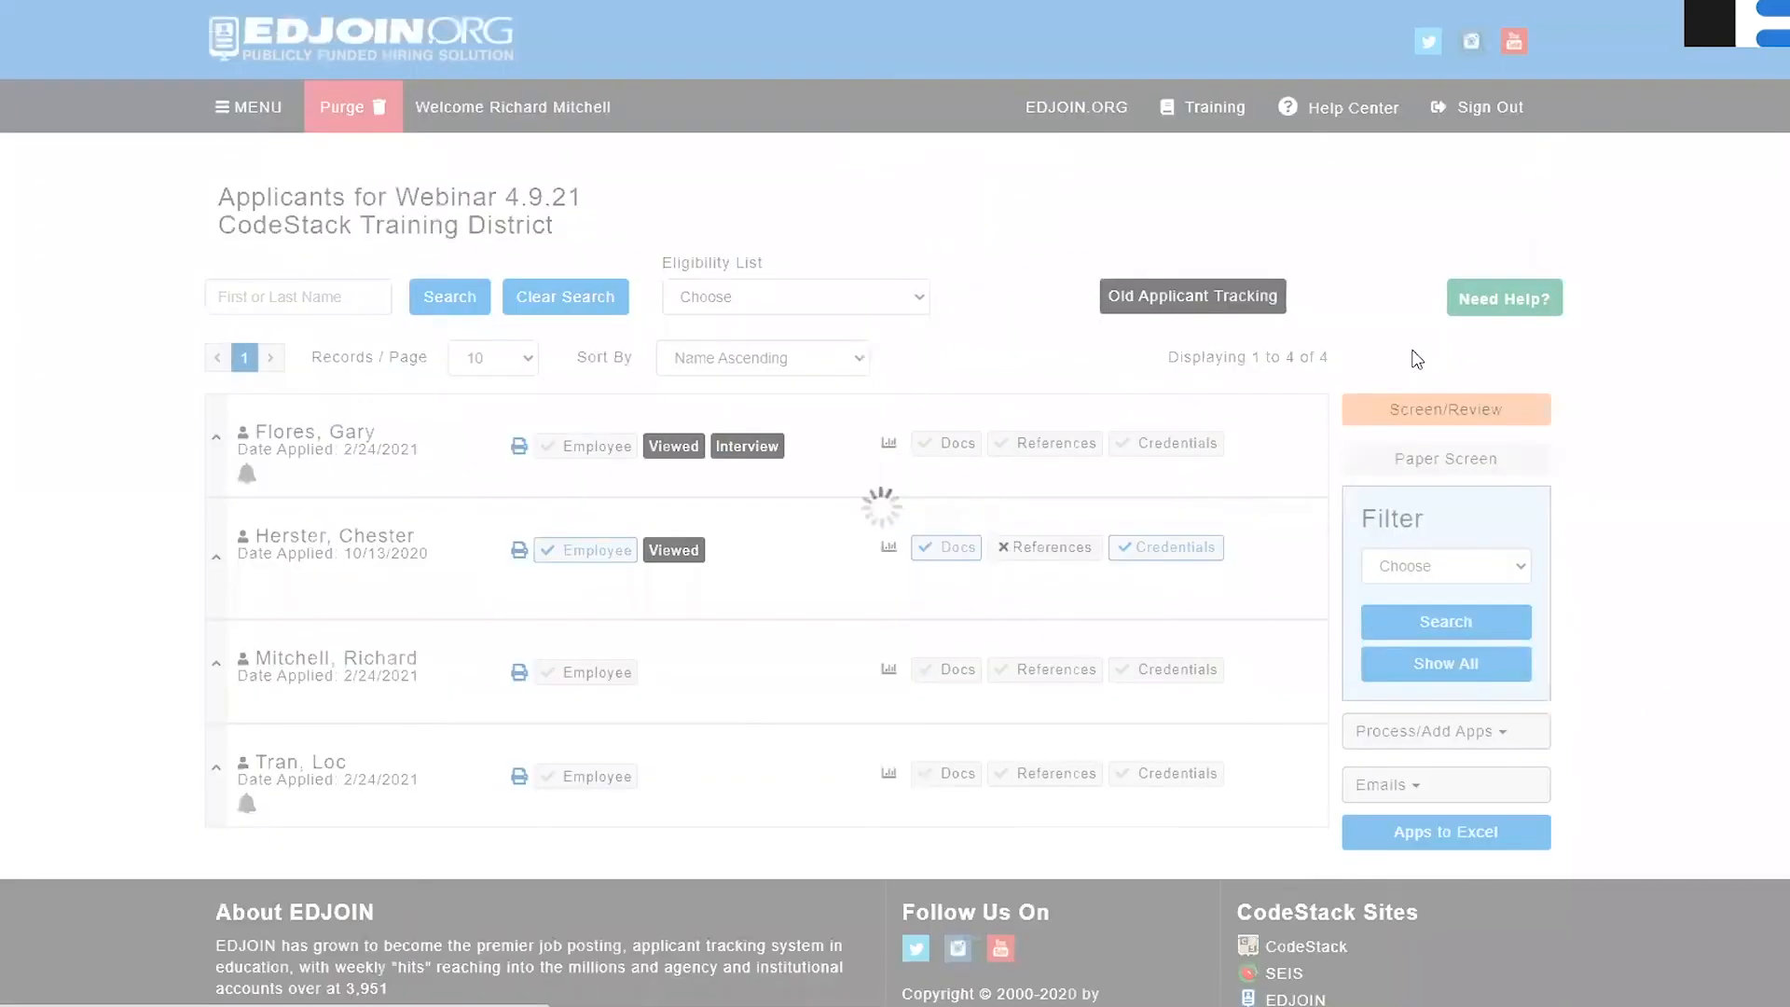
- View the e-mails sent to screeners/reviewers and the e-mails sent for this posting, returning to applicant tracking after each
left_click(1451, 786)
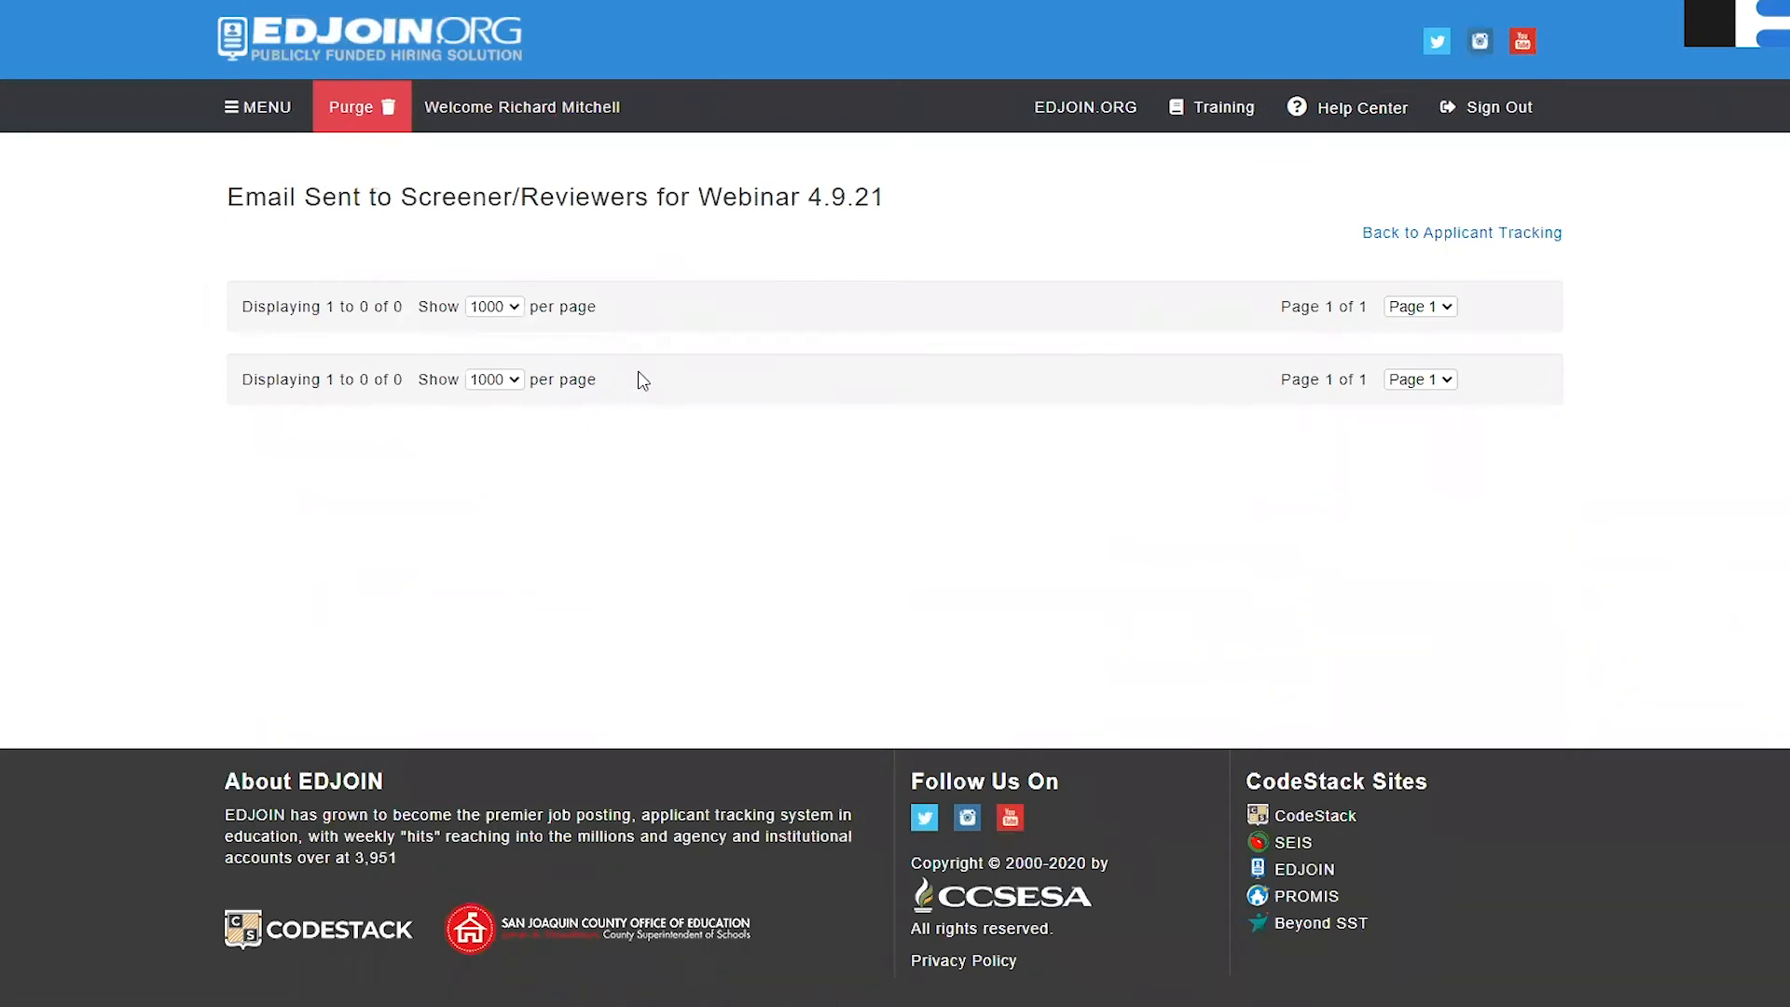
left_click(1367, 239)
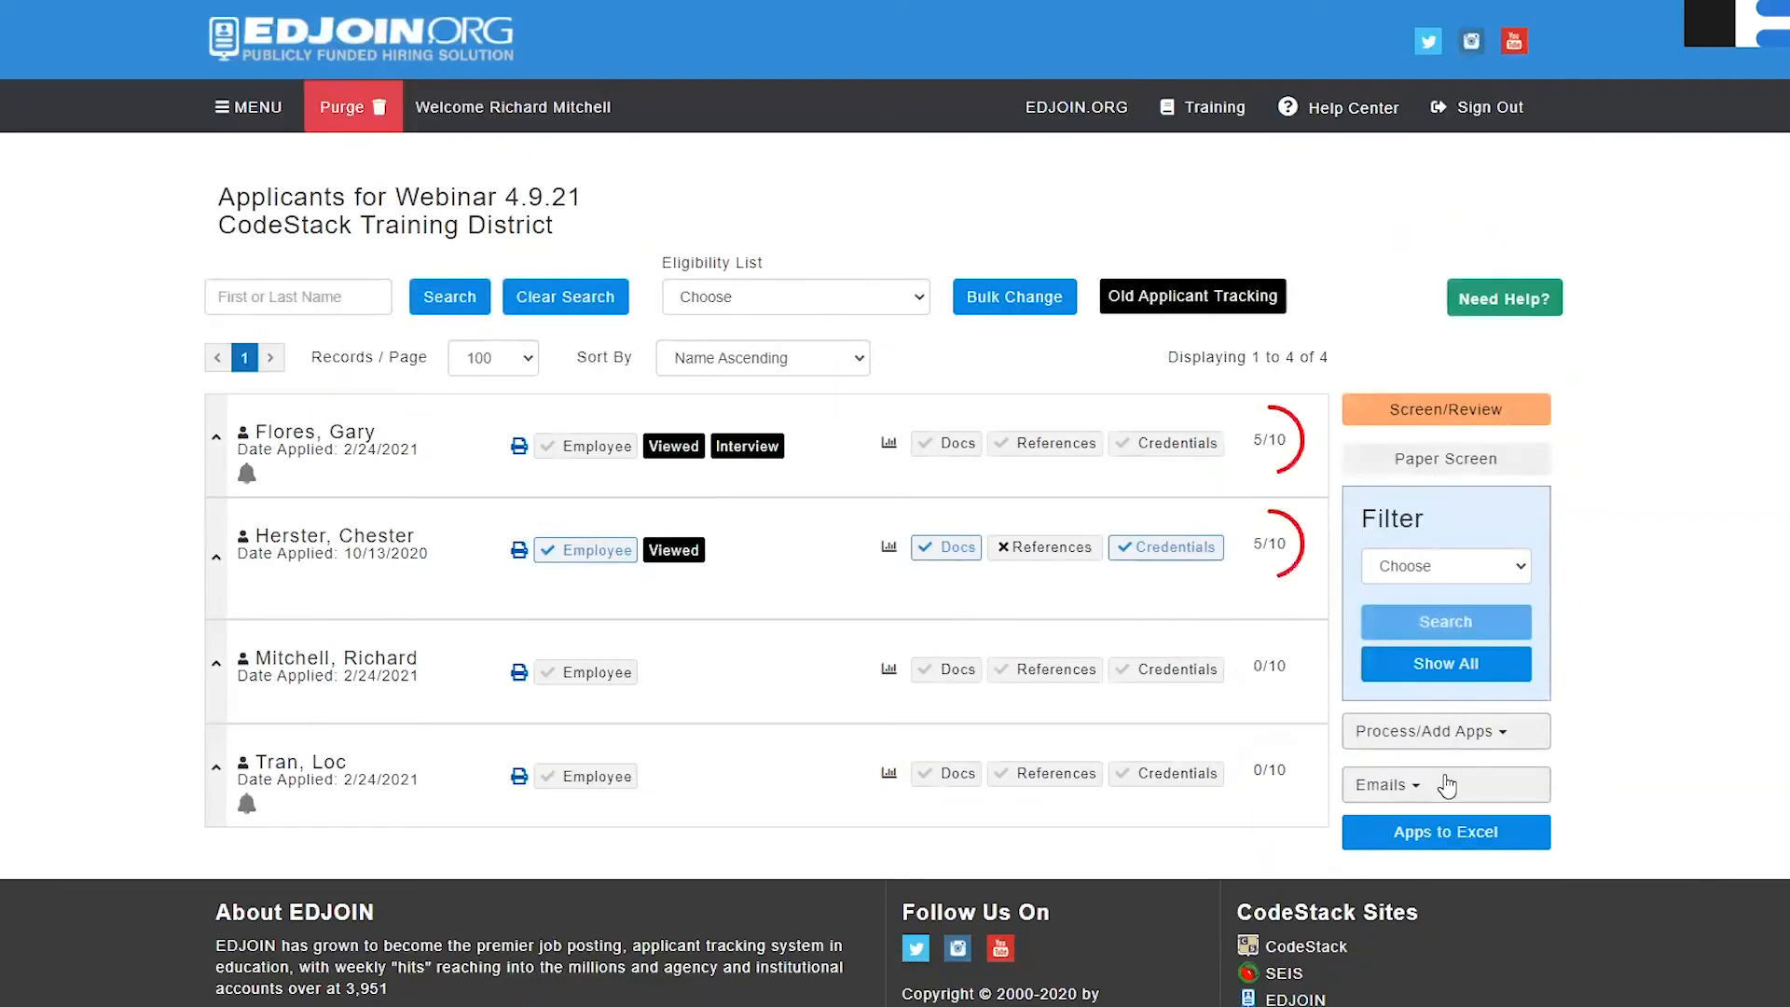
left_click(1447, 786)
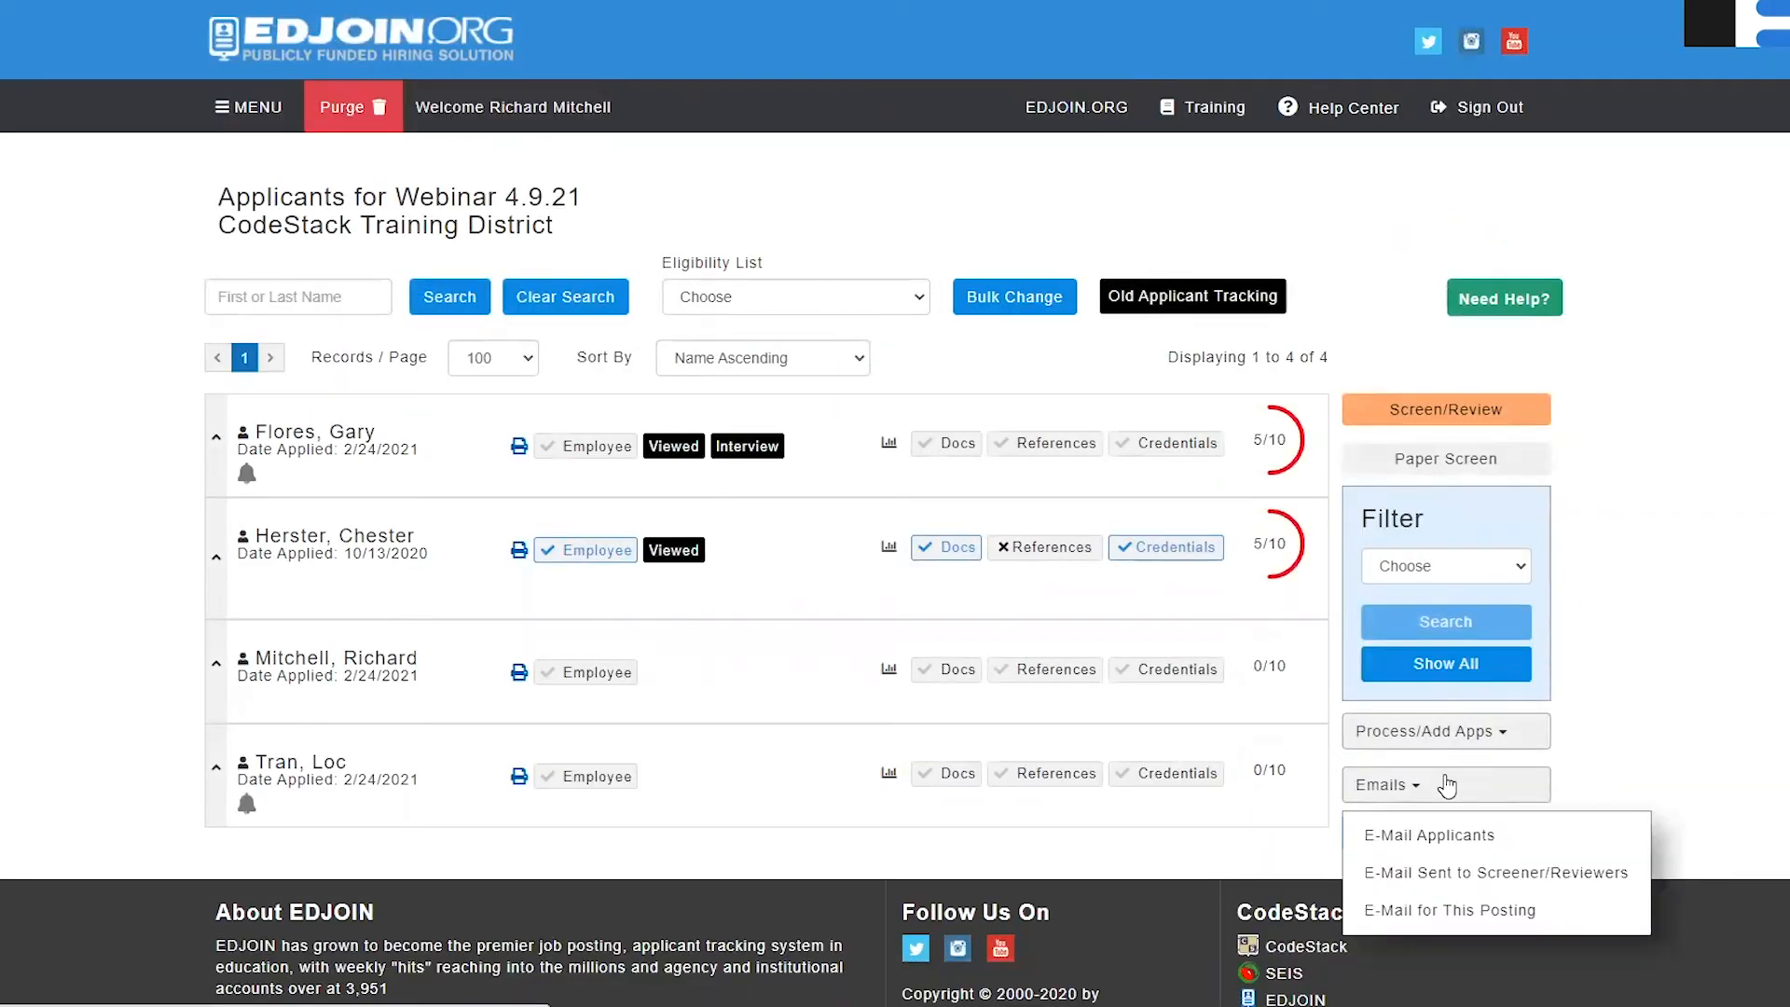
left_click(1428, 913)
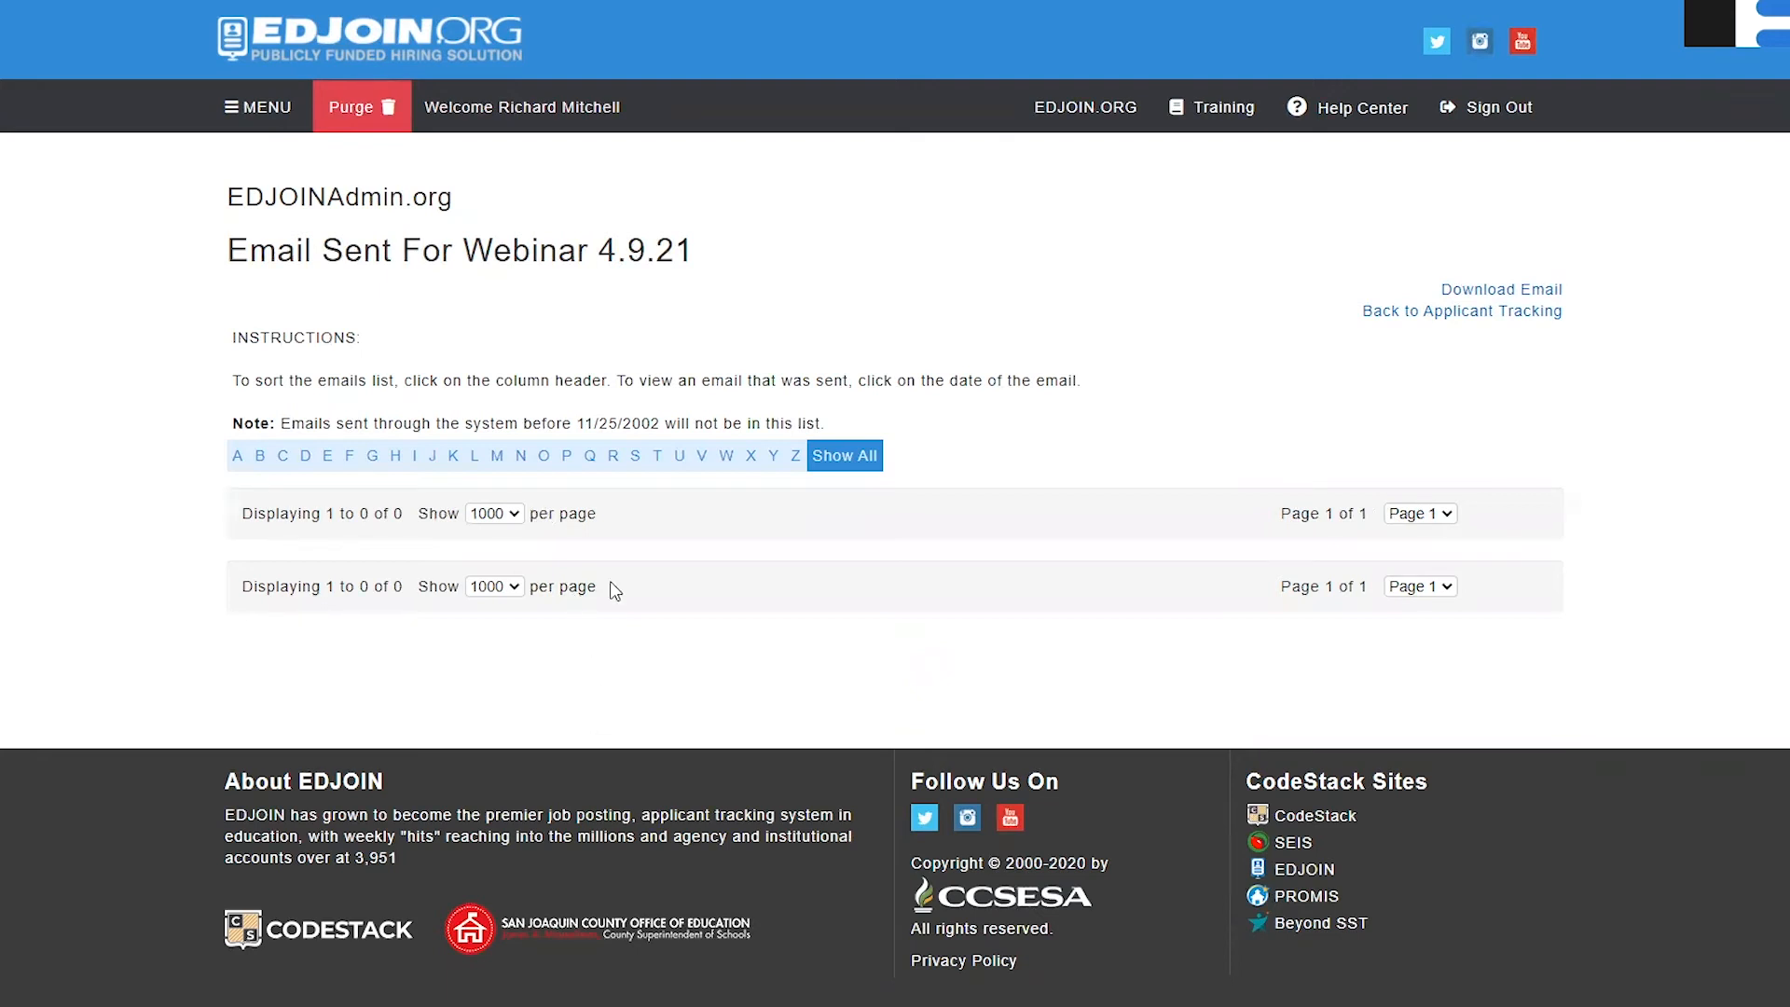
left_click(1388, 313)
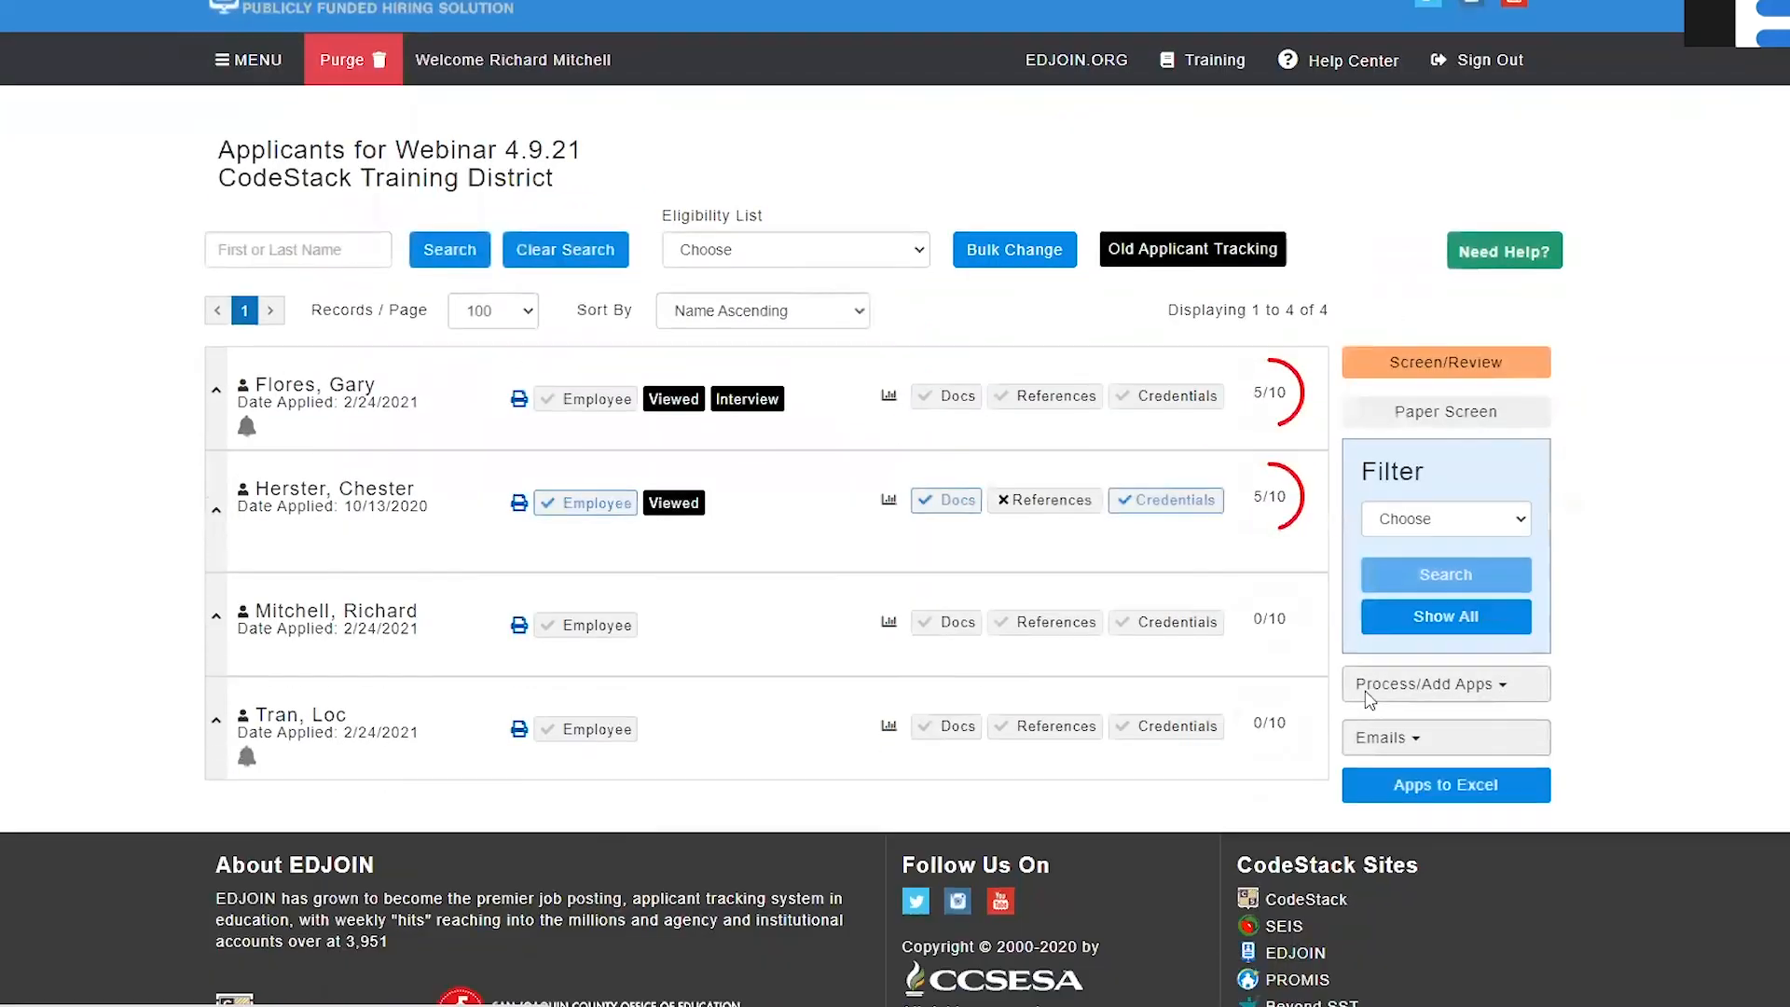
scroll(1370, 615, "down", 2)
left_click(1374, 656)
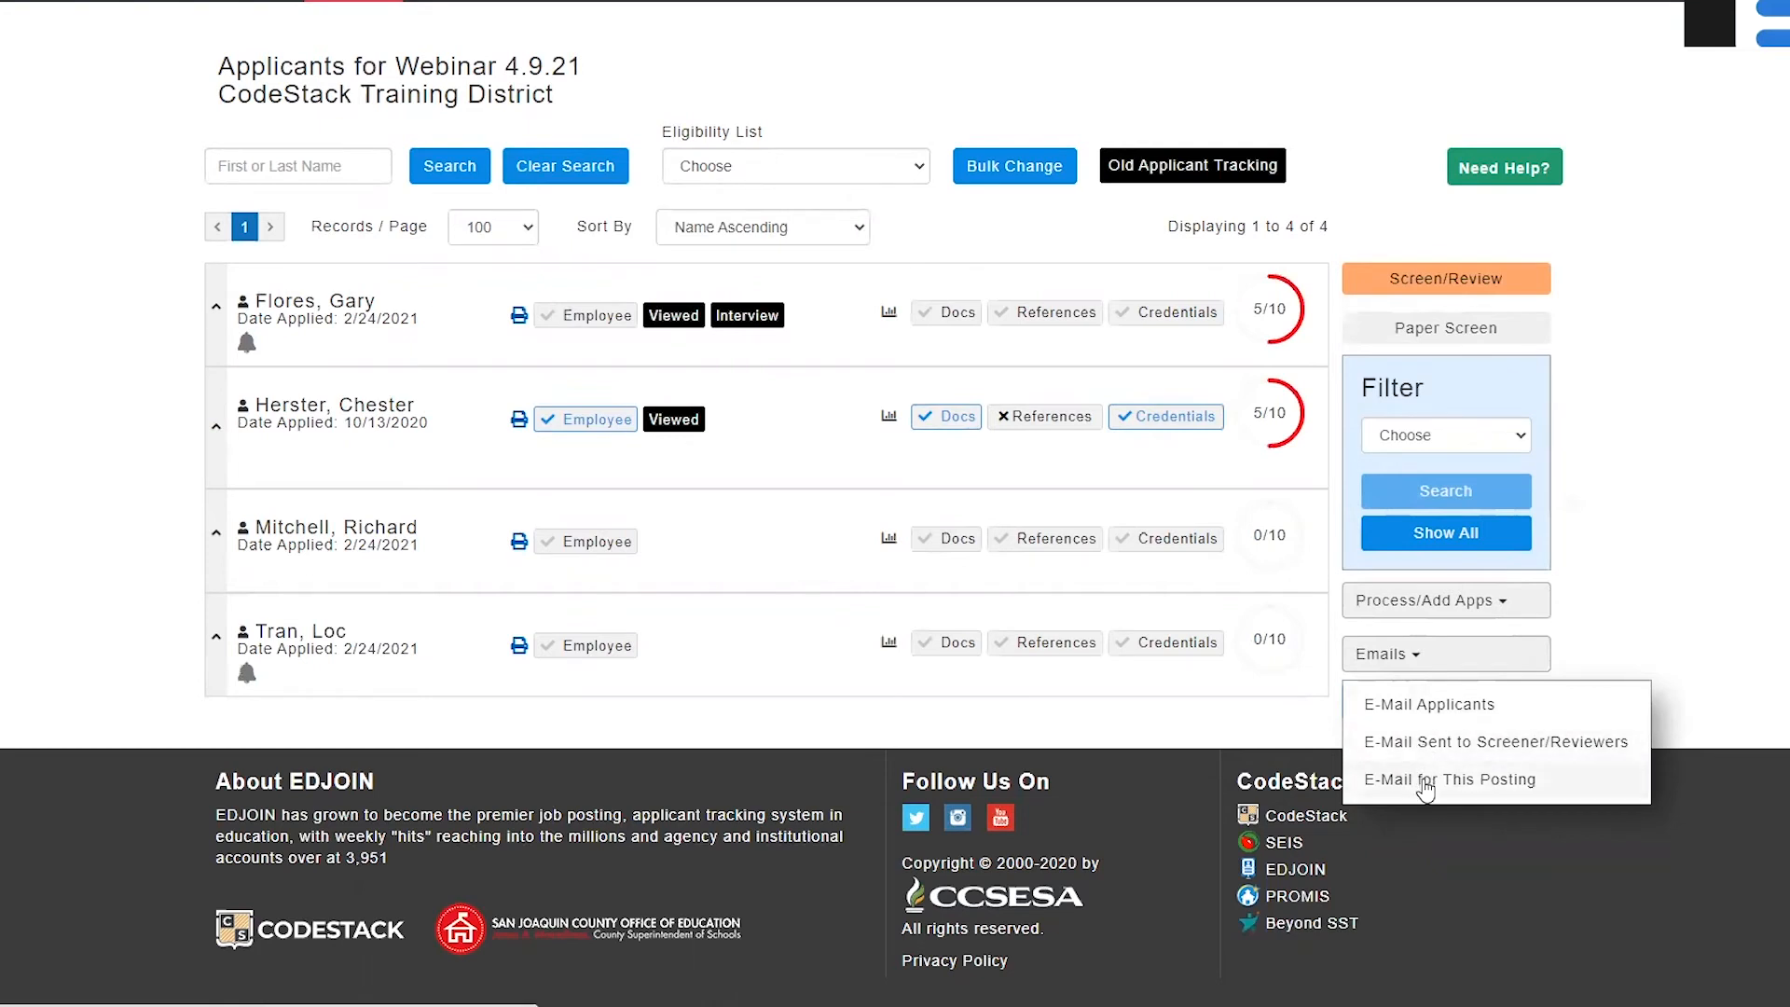
left_click(1648, 619)
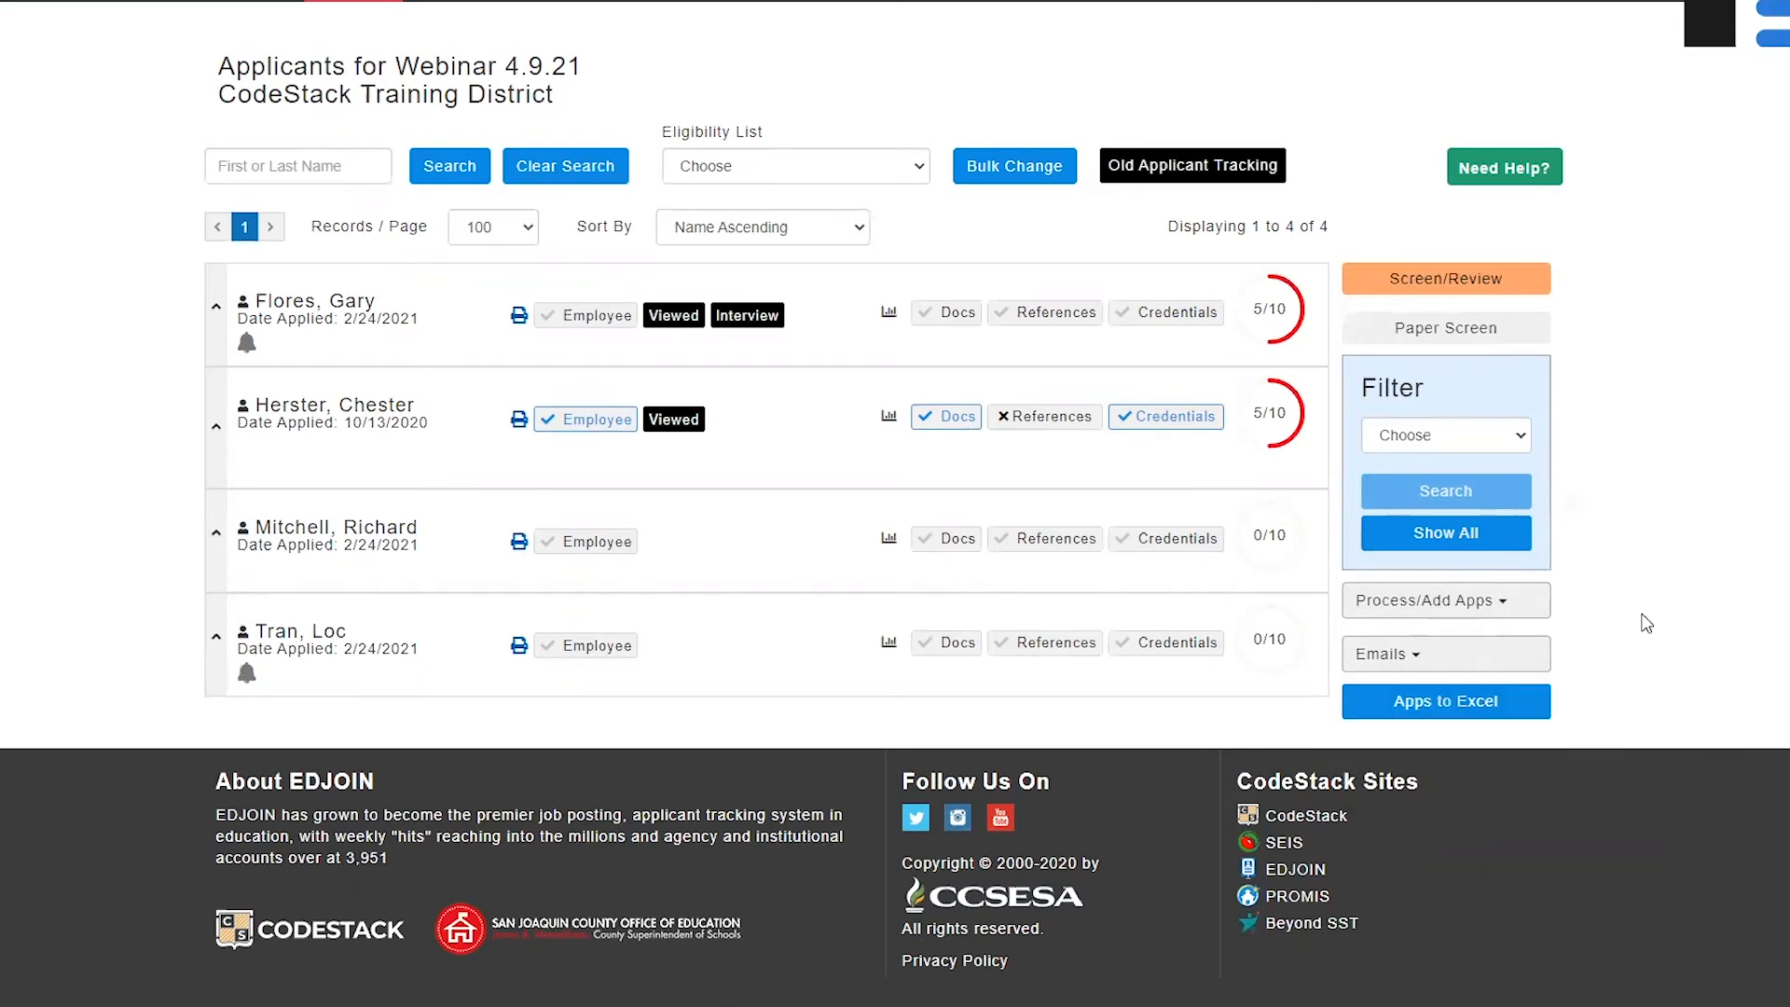
- Open Materials Tracking, mark All Docs as received for the fourth listed applicant, and submit the change
left_click(1474, 618)
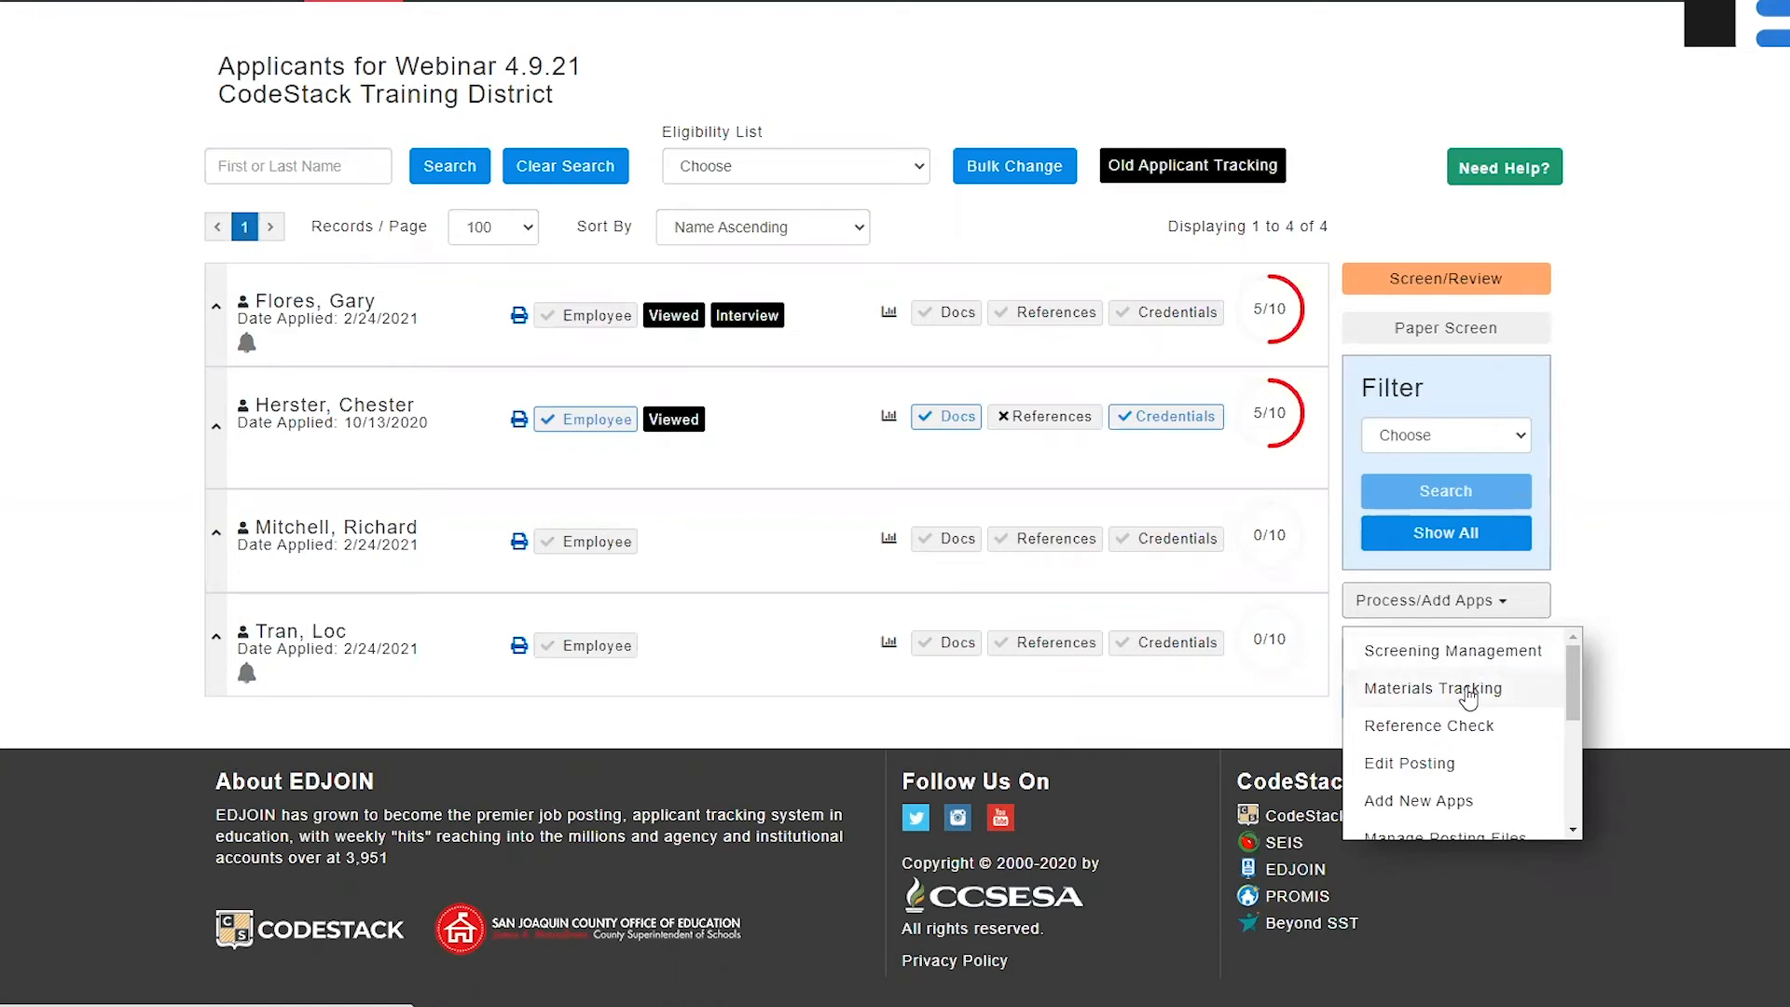
left_click(1468, 689)
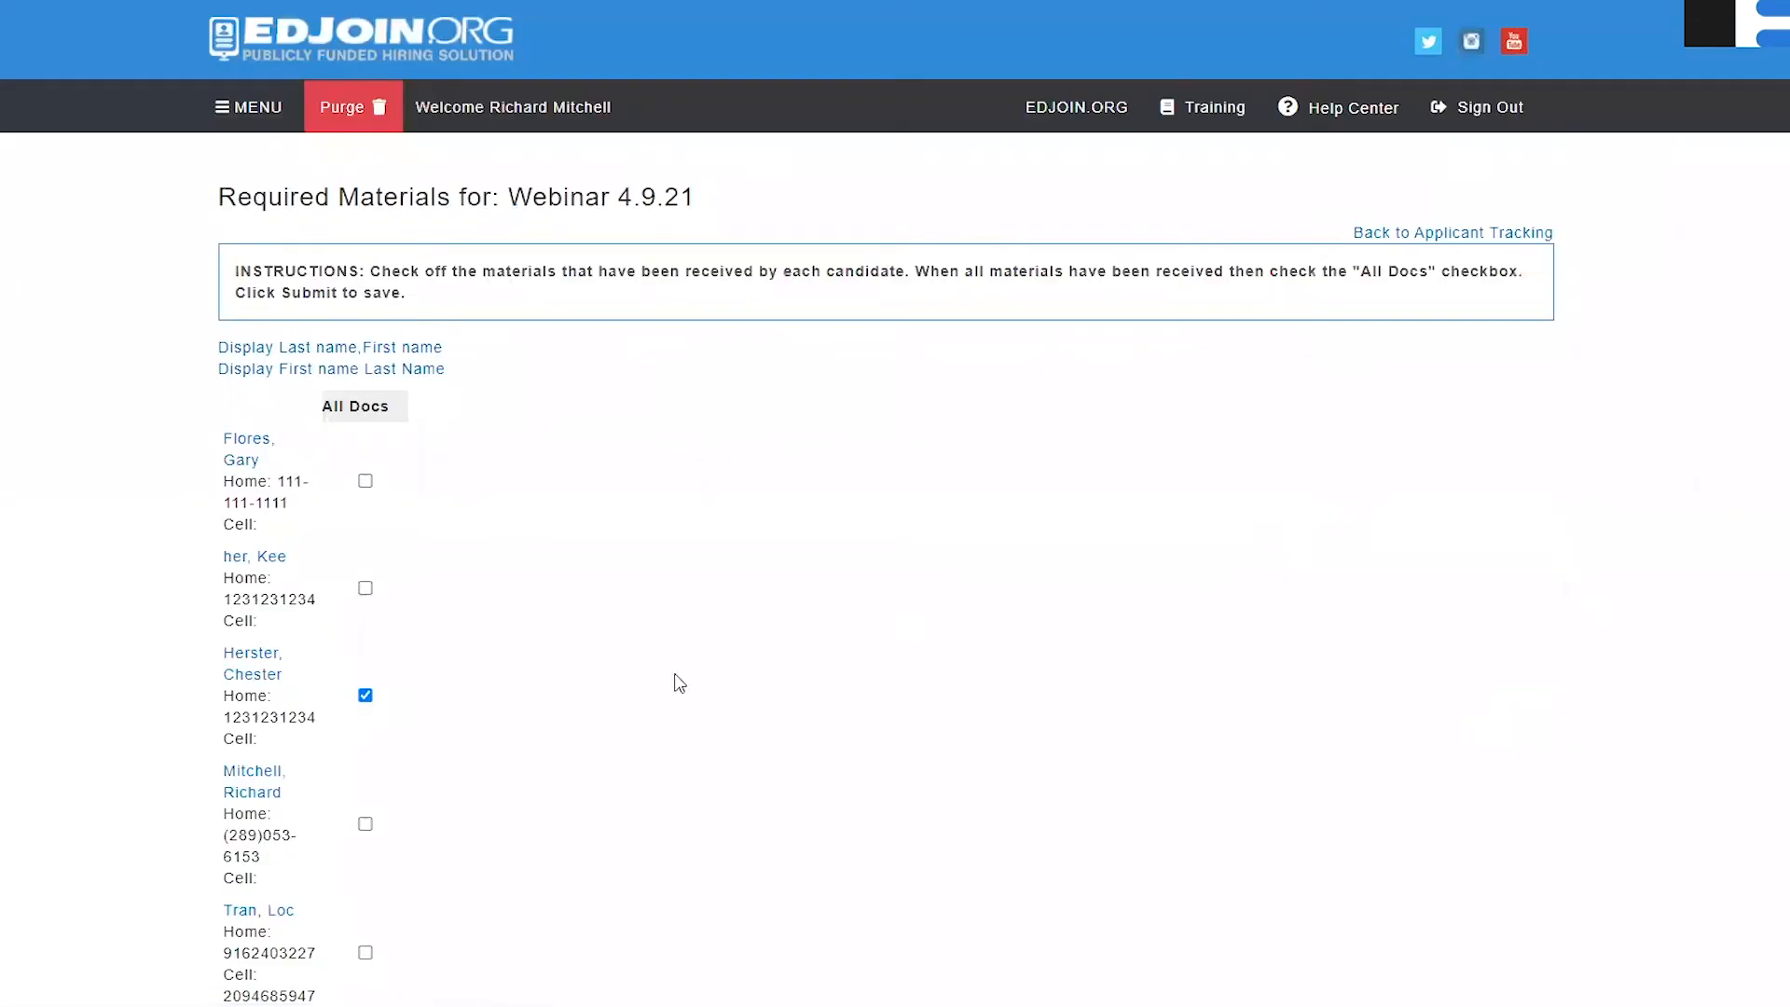
scroll(368, 500, "down", 4)
left_click(365, 478)
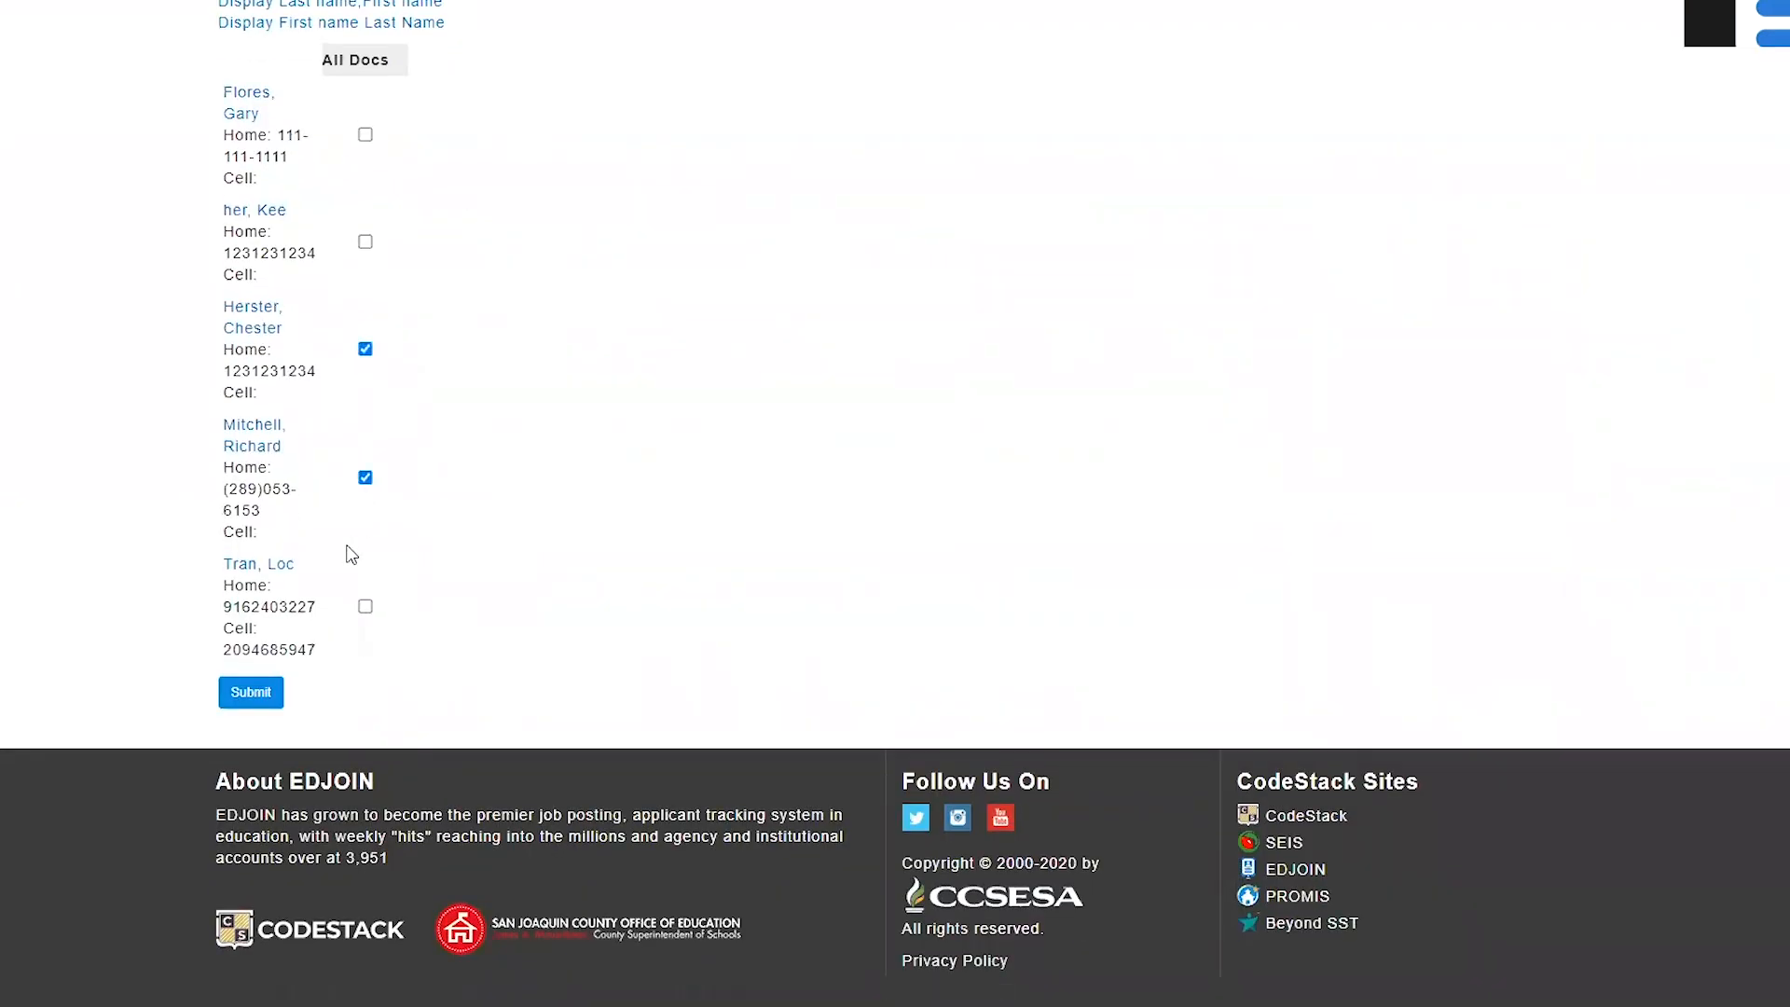
left_click(252, 692)
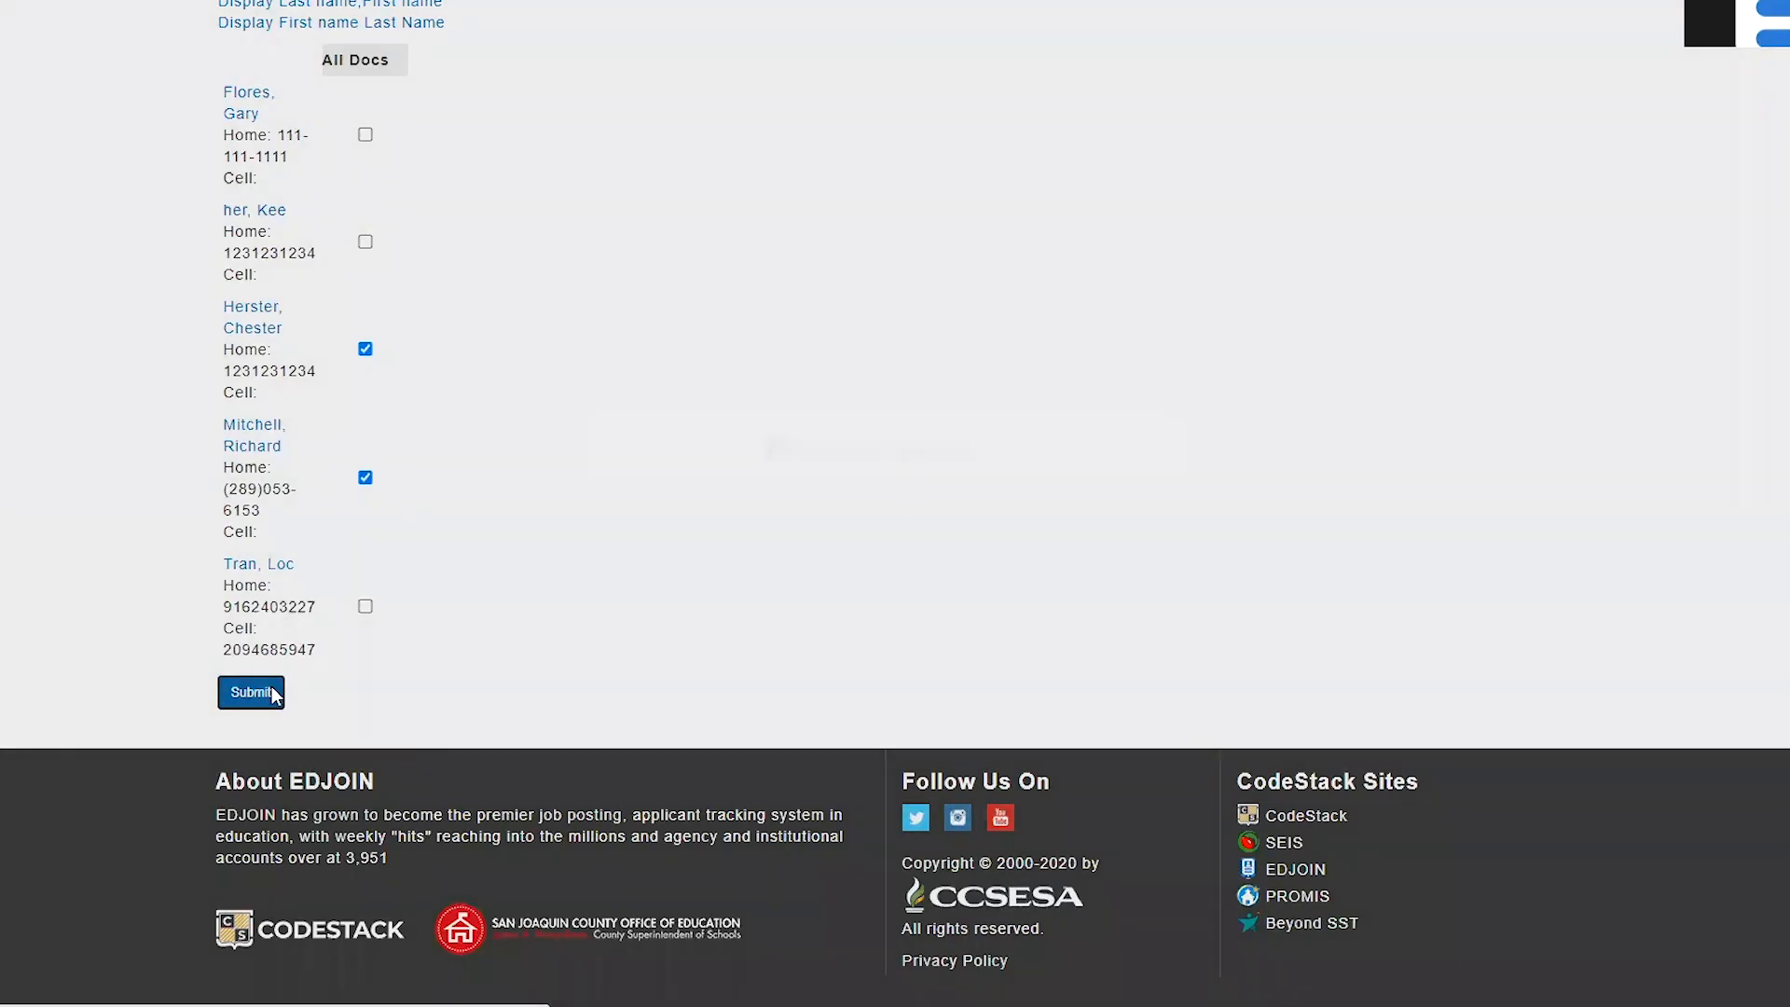
- Open the Webinar 4.9.21 posting for editing, look over its fields, and return to its applicants without changing anything
left_click(1465, 741)
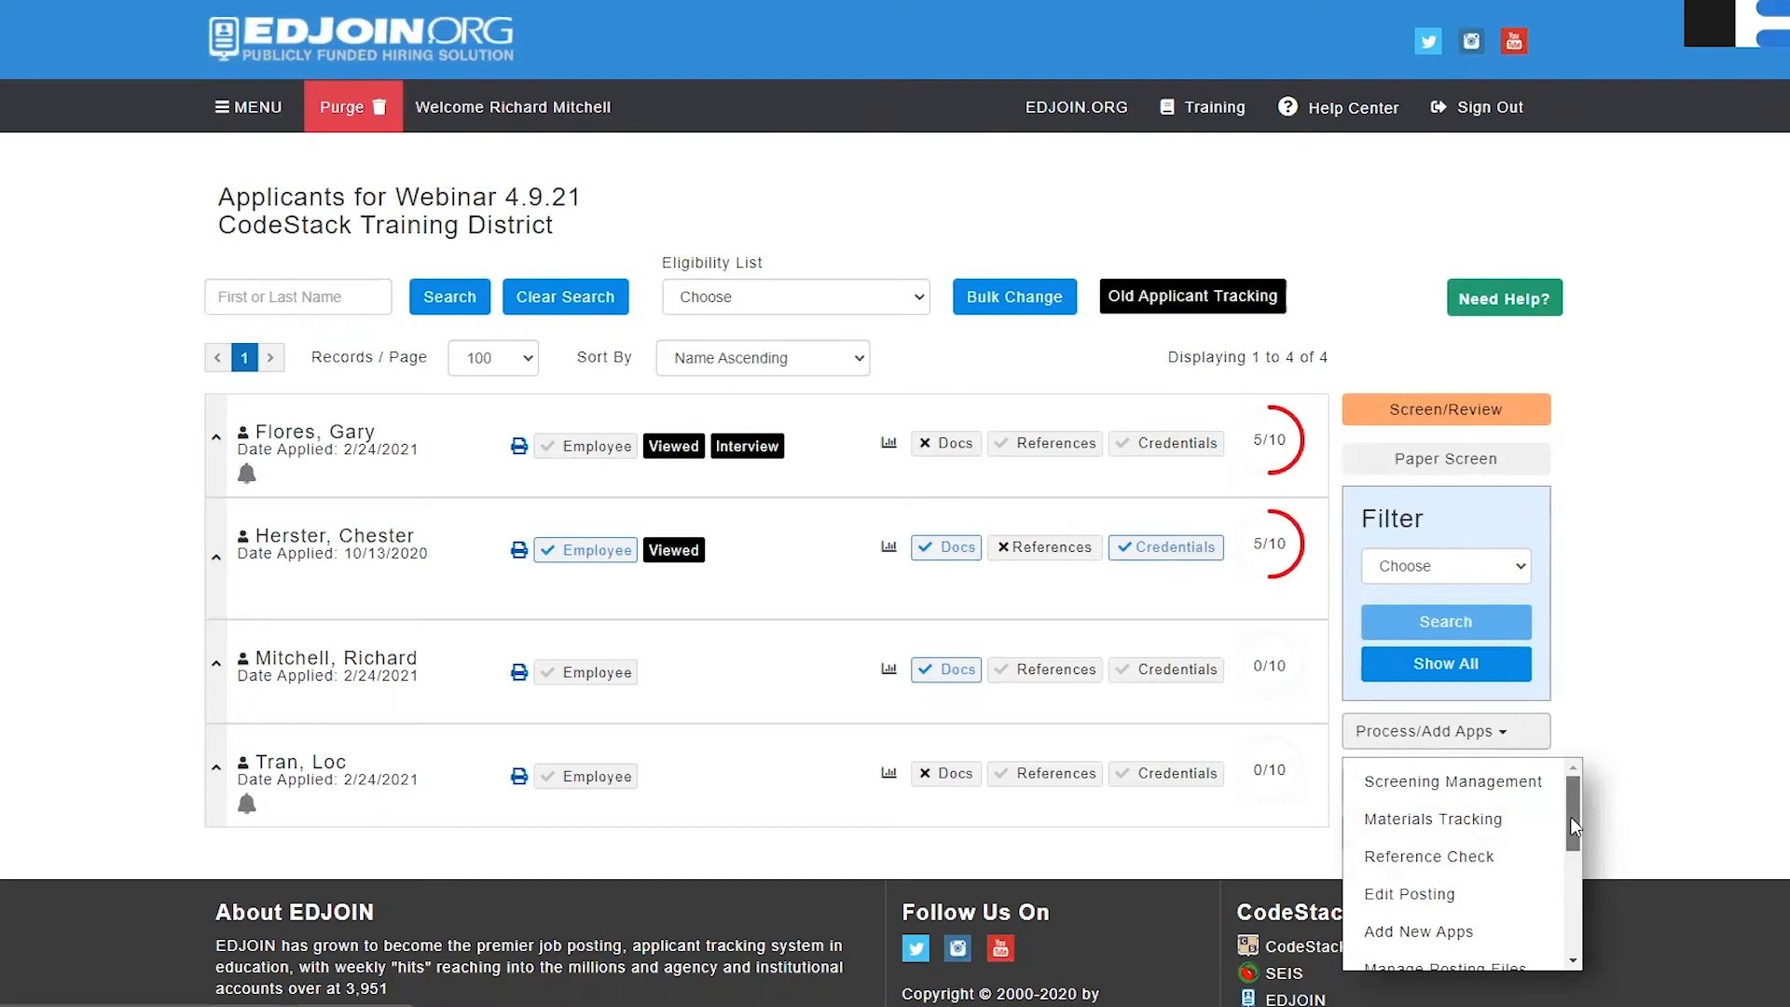
left_click_drag(1573, 811, 1573, 831)
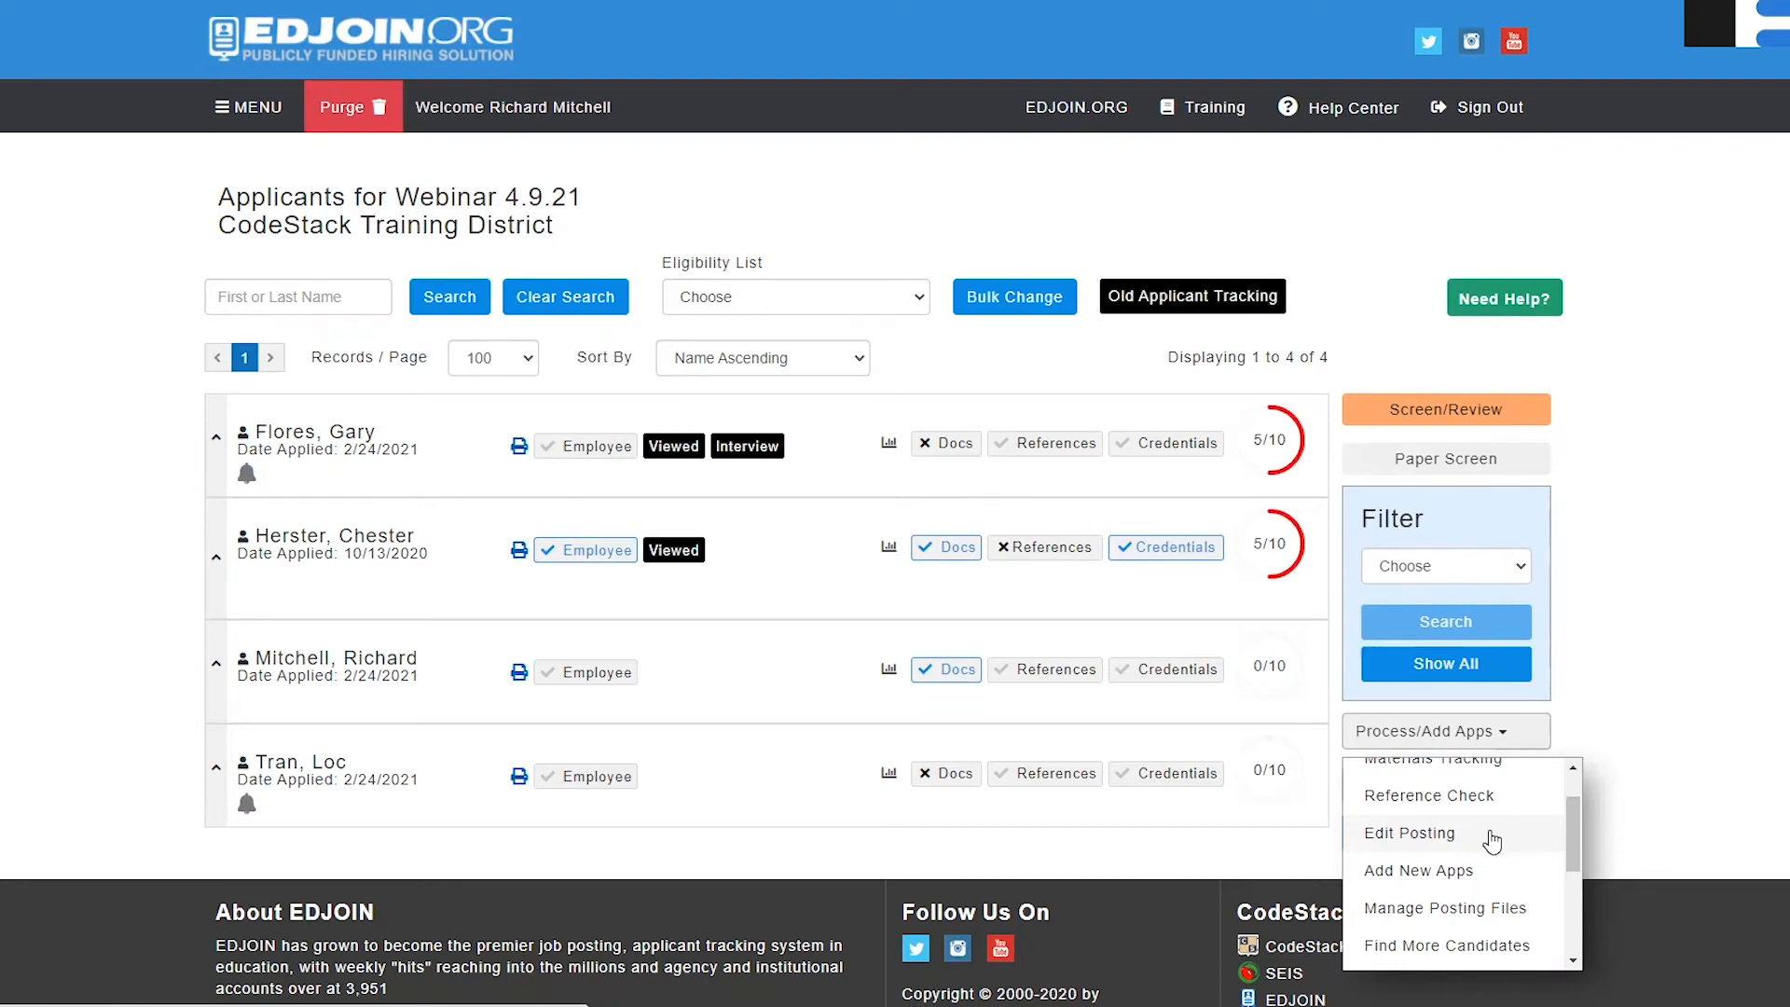
left_click(1414, 839)
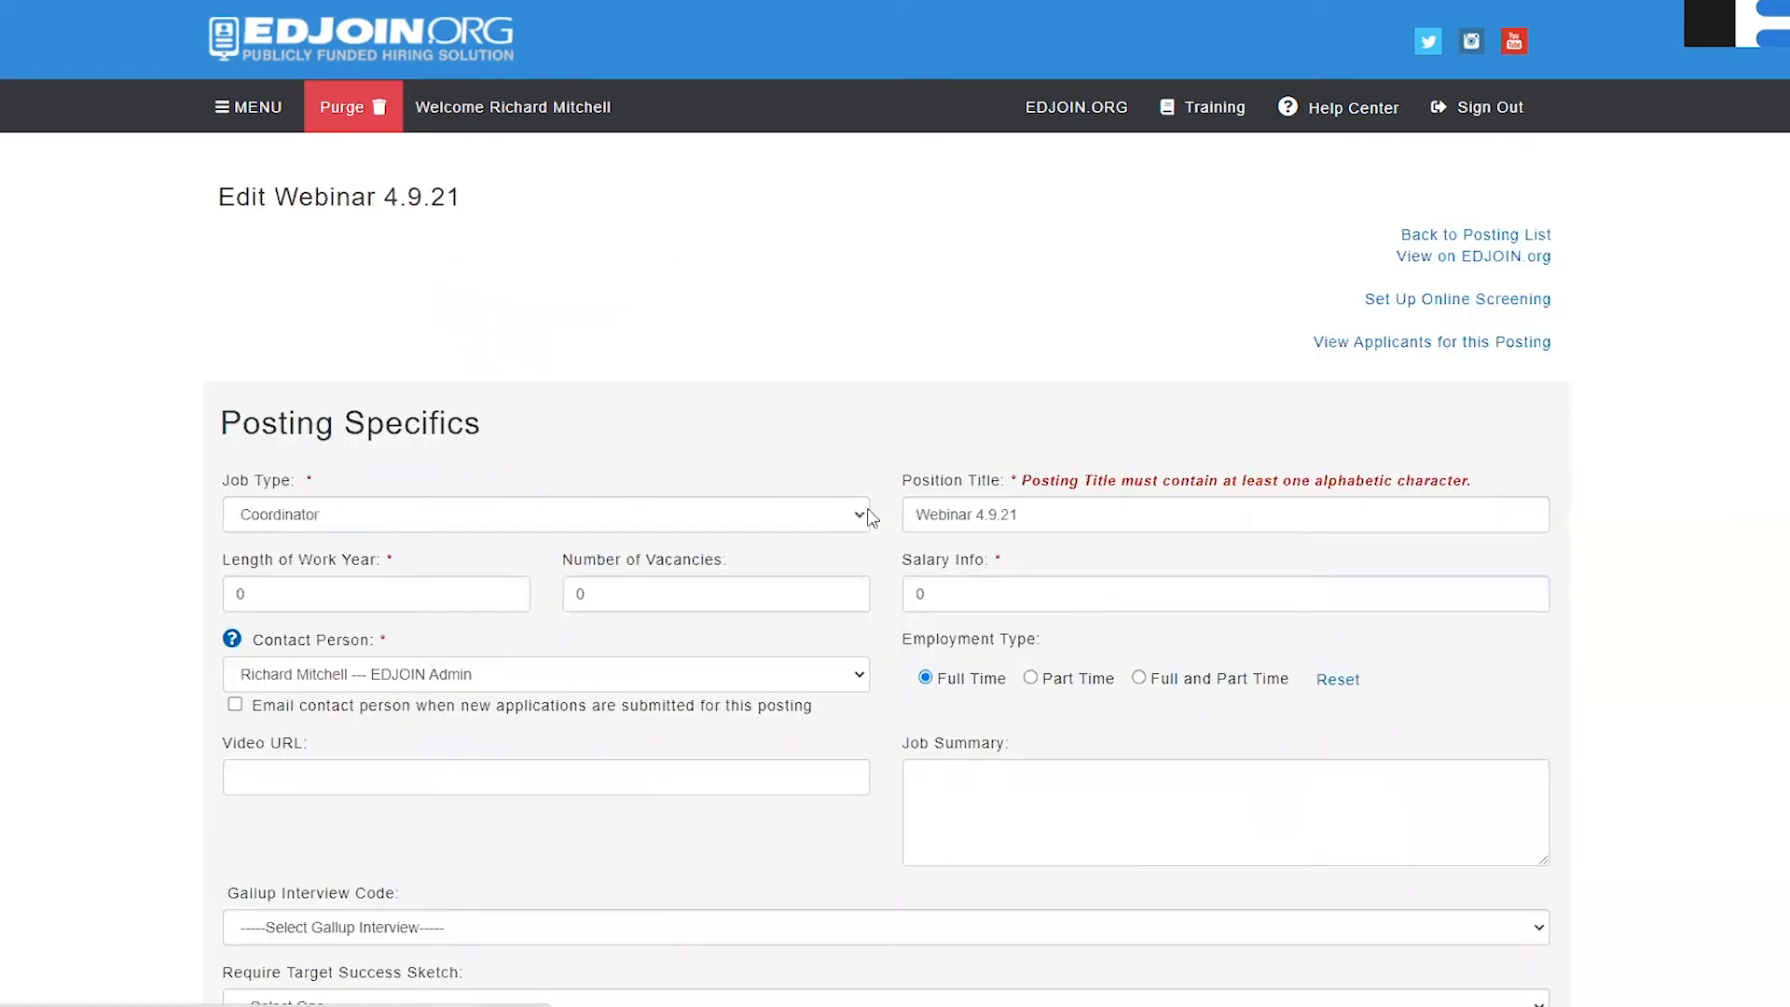
scroll(691, 690, "down", 4)
scroll(690, 694, "up", 4)
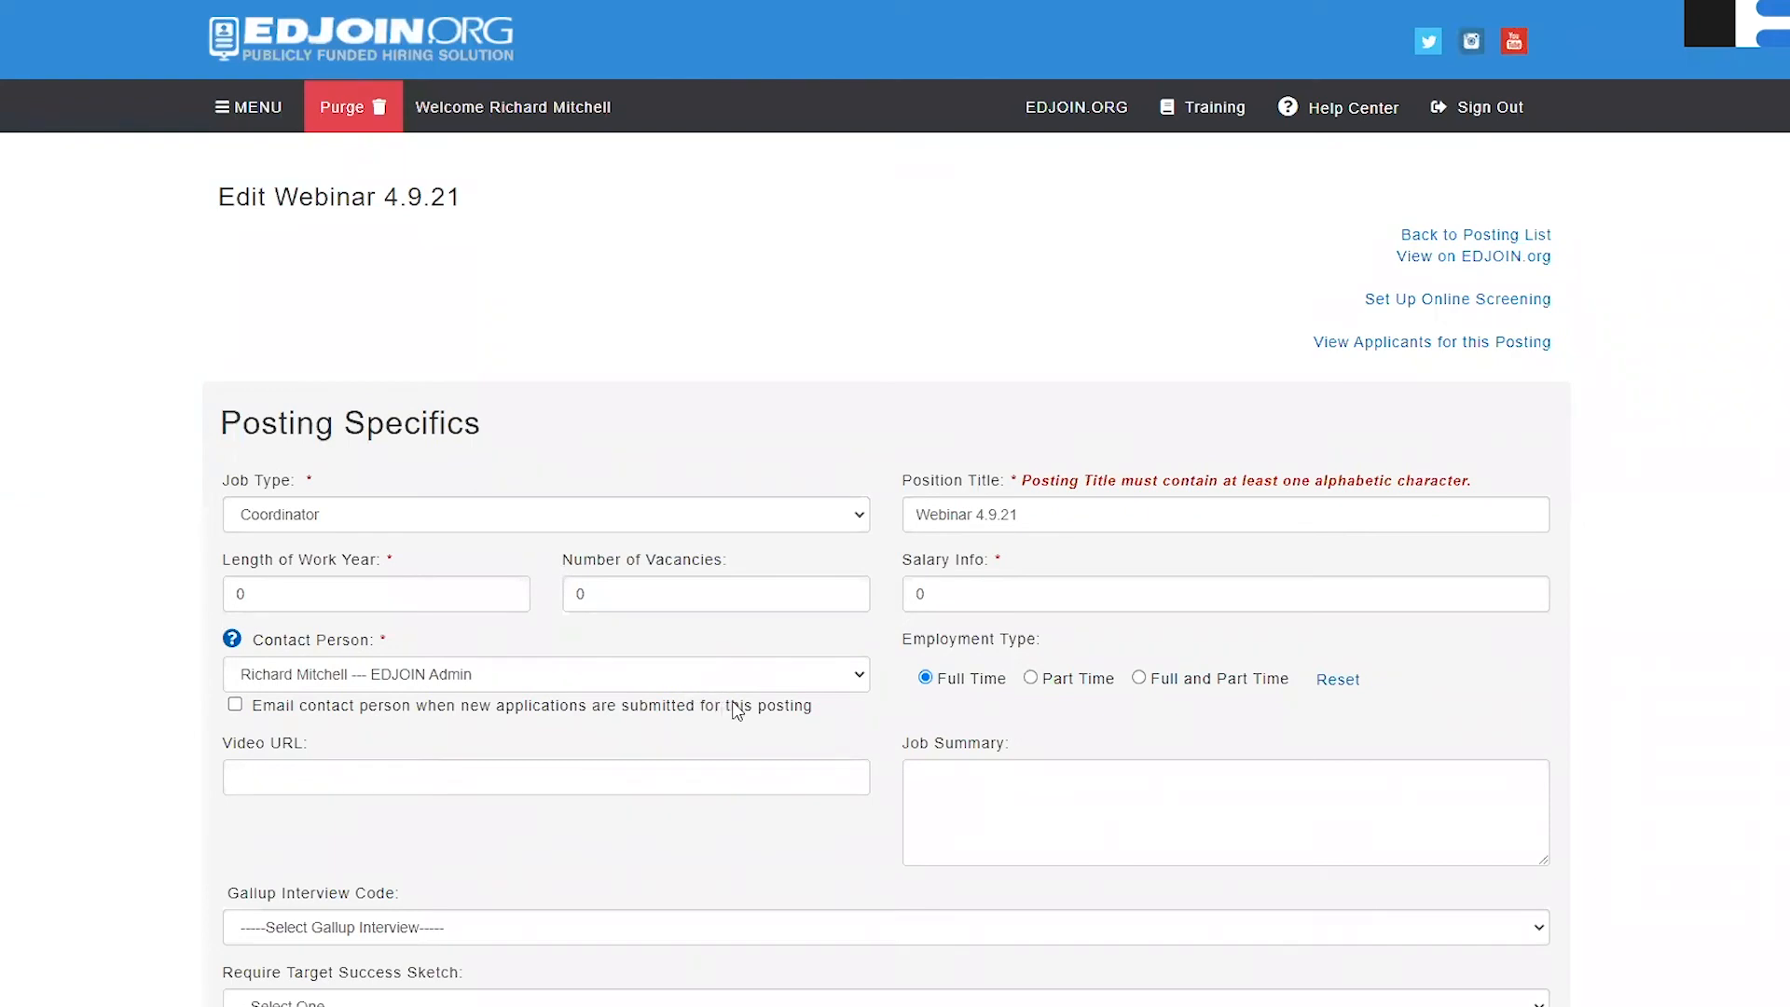
left_click(1367, 354)
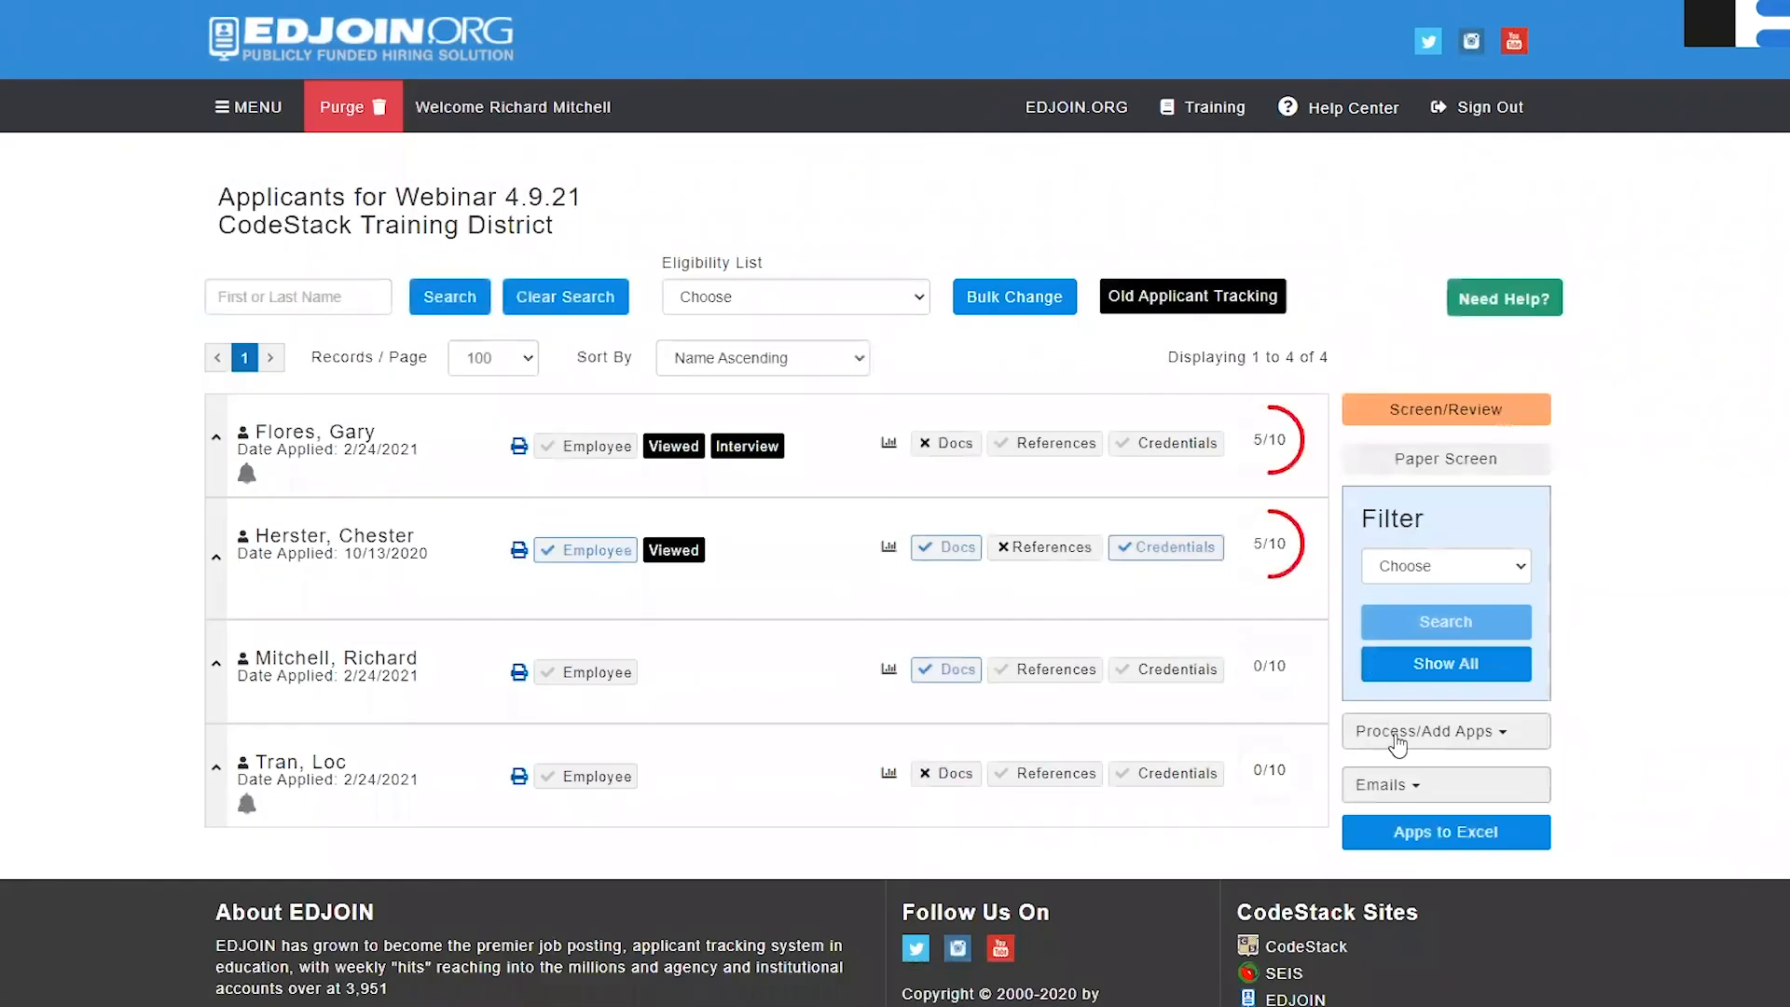
- Open the form for adding a new application, enable Make accessible, and examine the remaining fields through the Add then Add Attachments option
left_click(1397, 743)
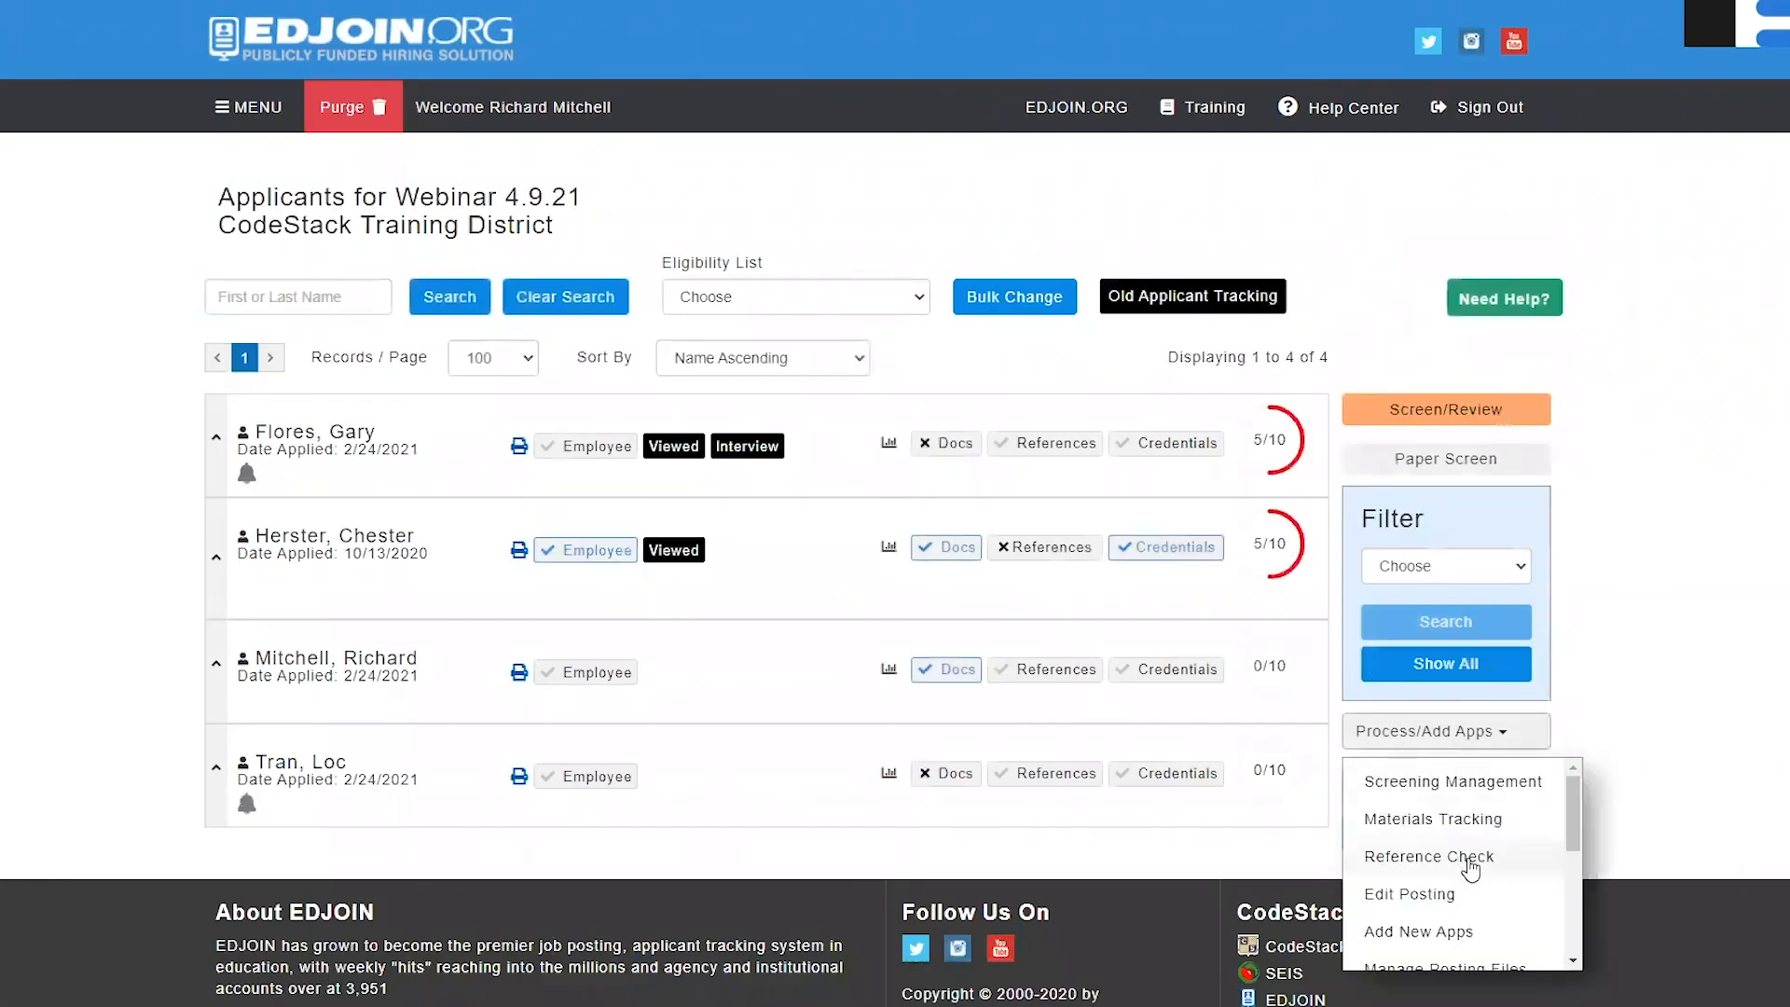
left_click_drag(1573, 832, 1572, 865)
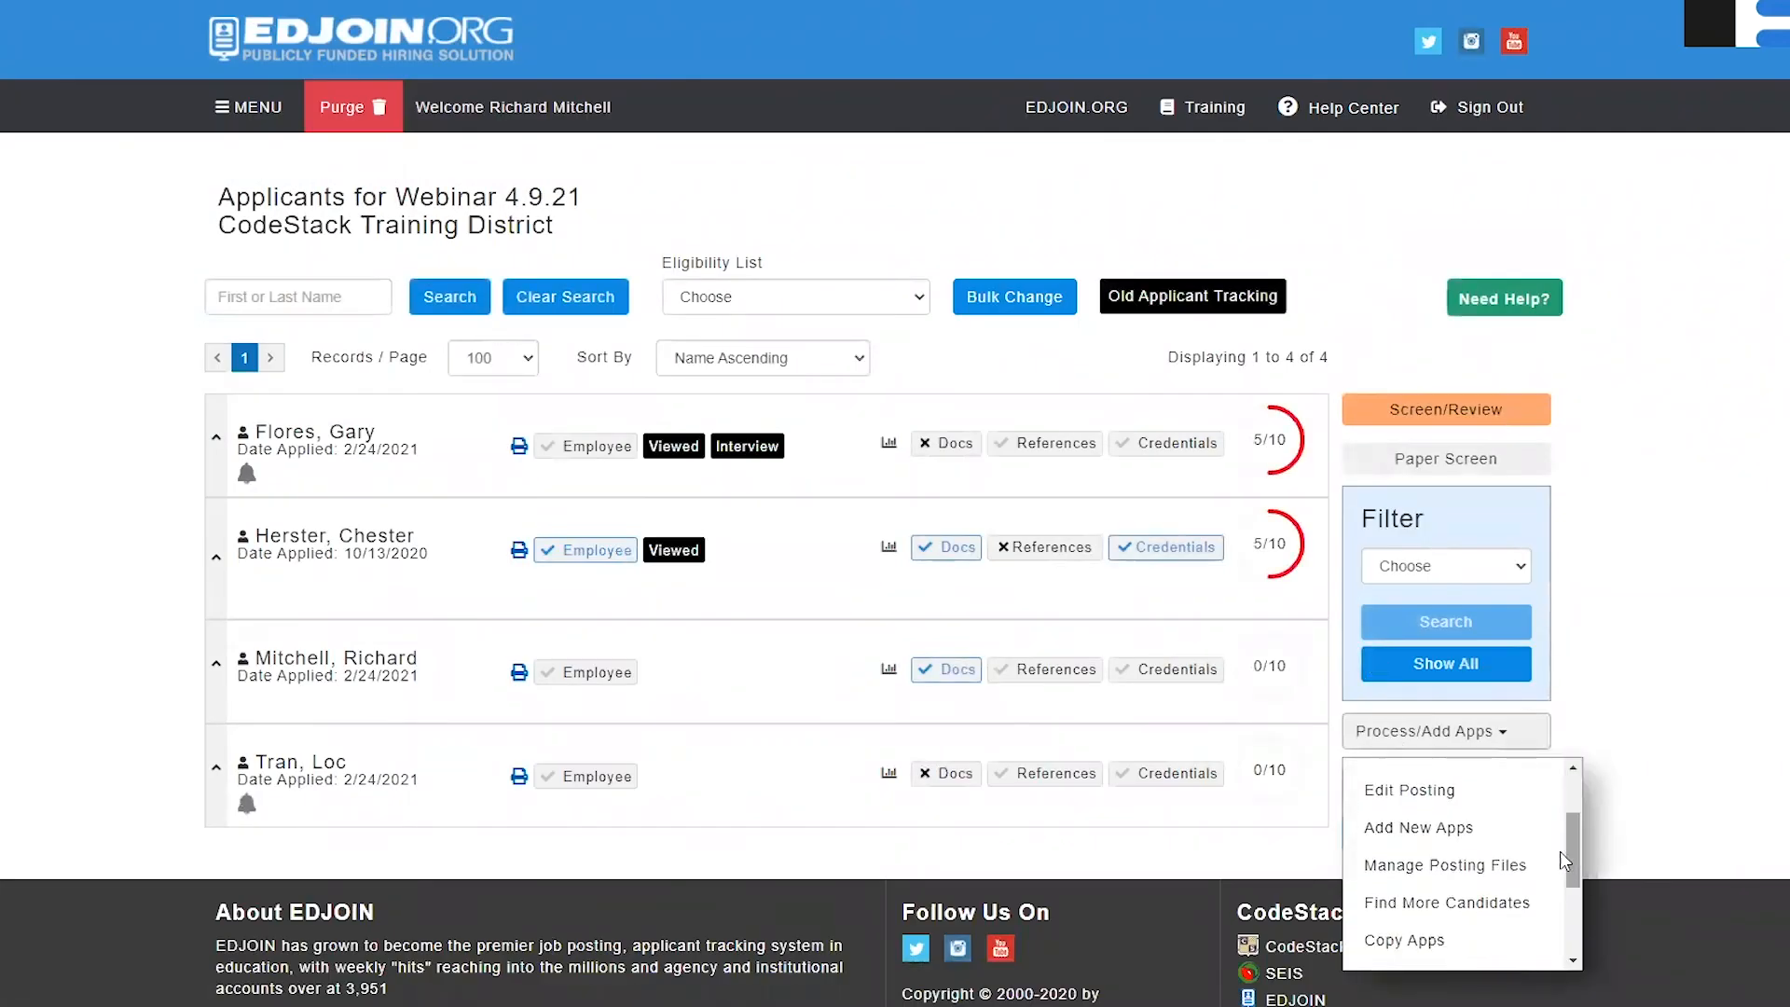
left_click(1461, 839)
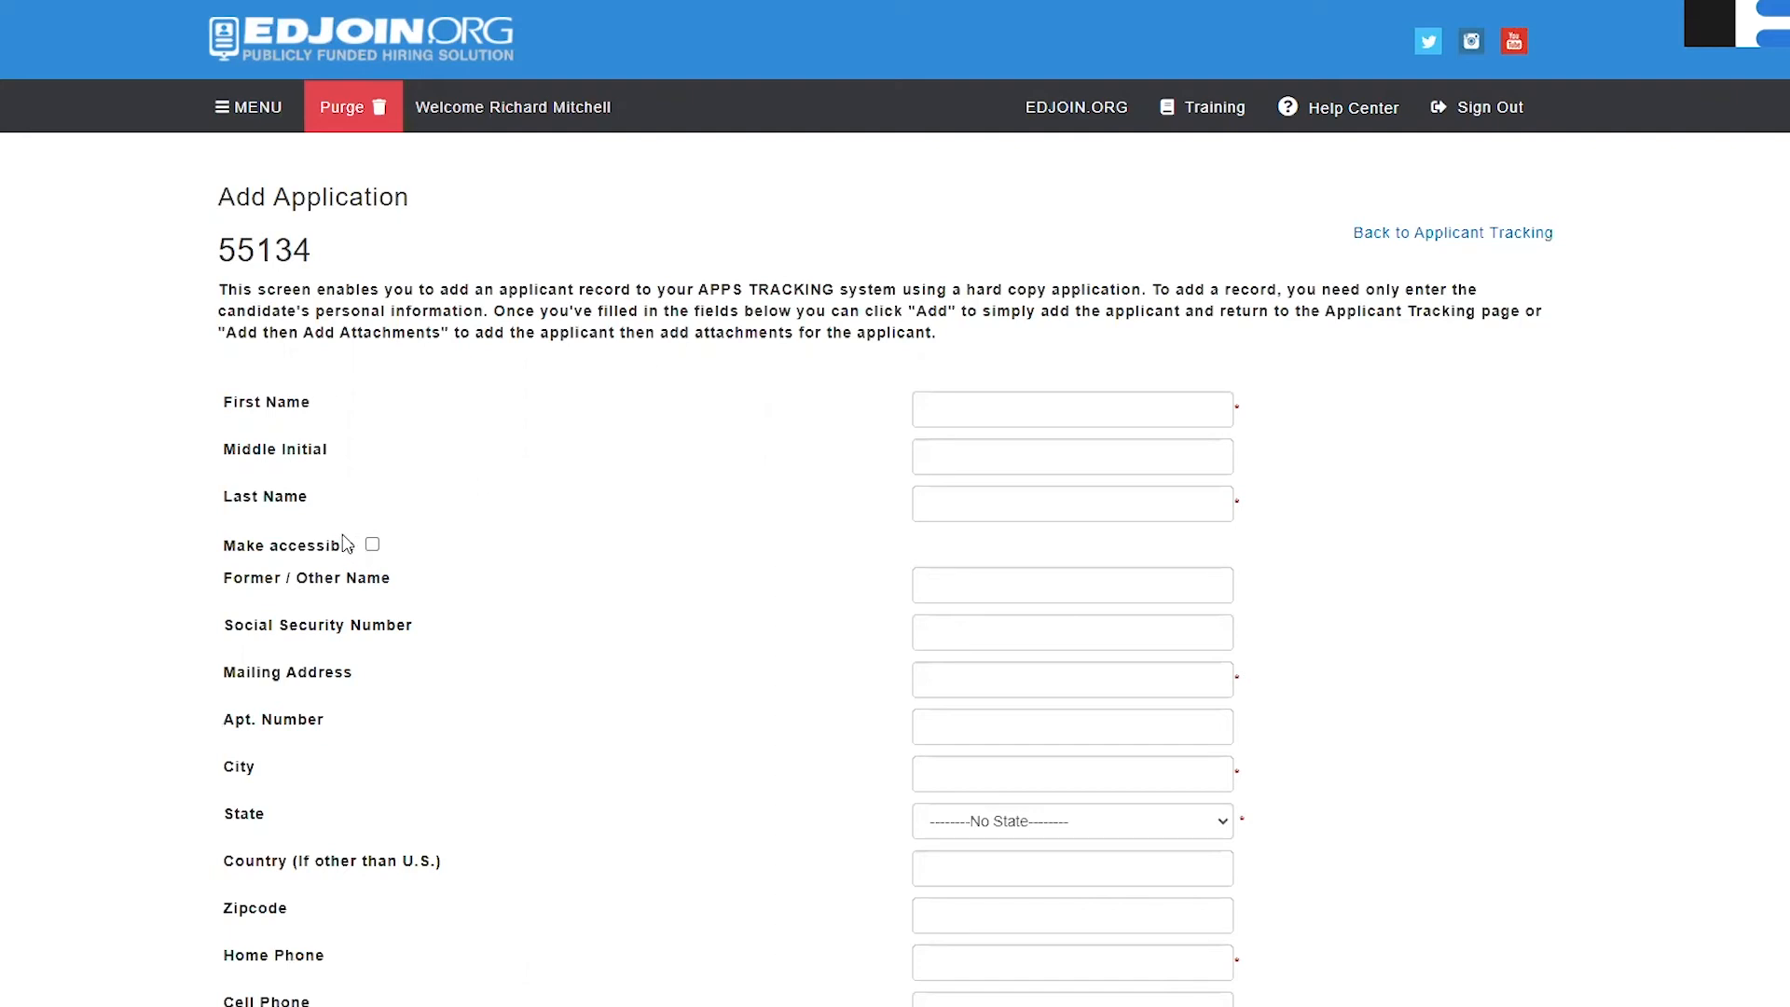
left_click(1030, 556)
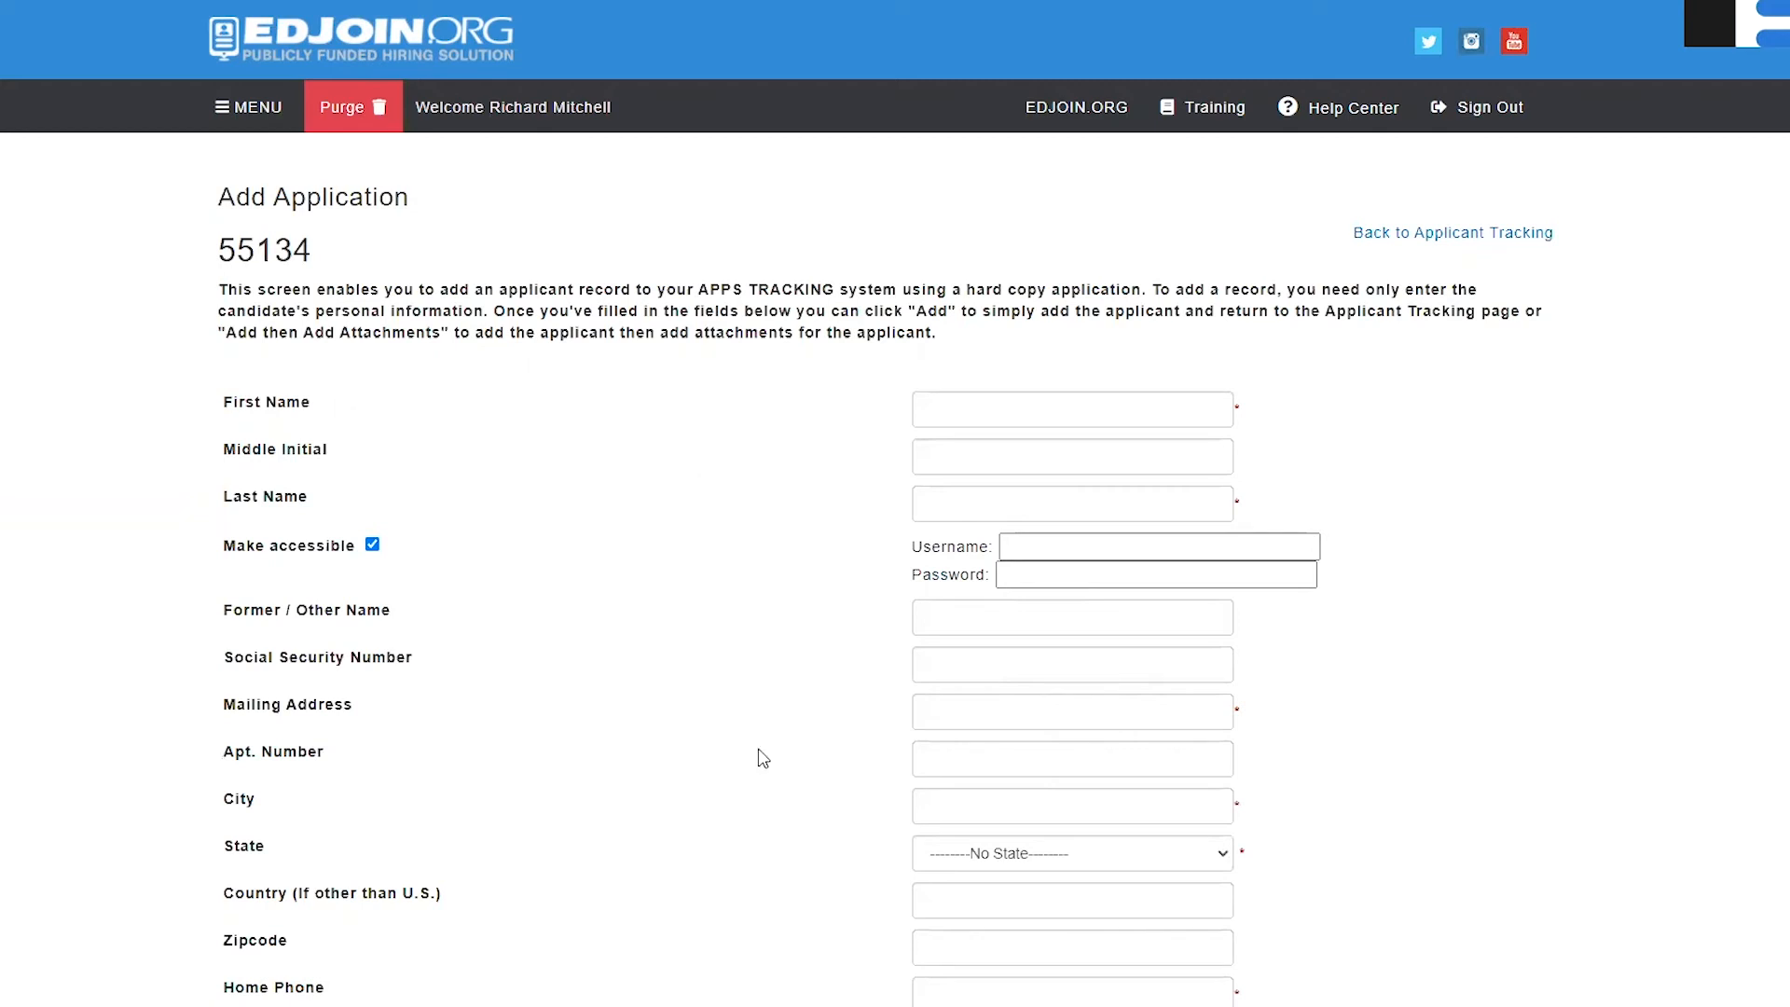
scroll(762, 758, "down", 10)
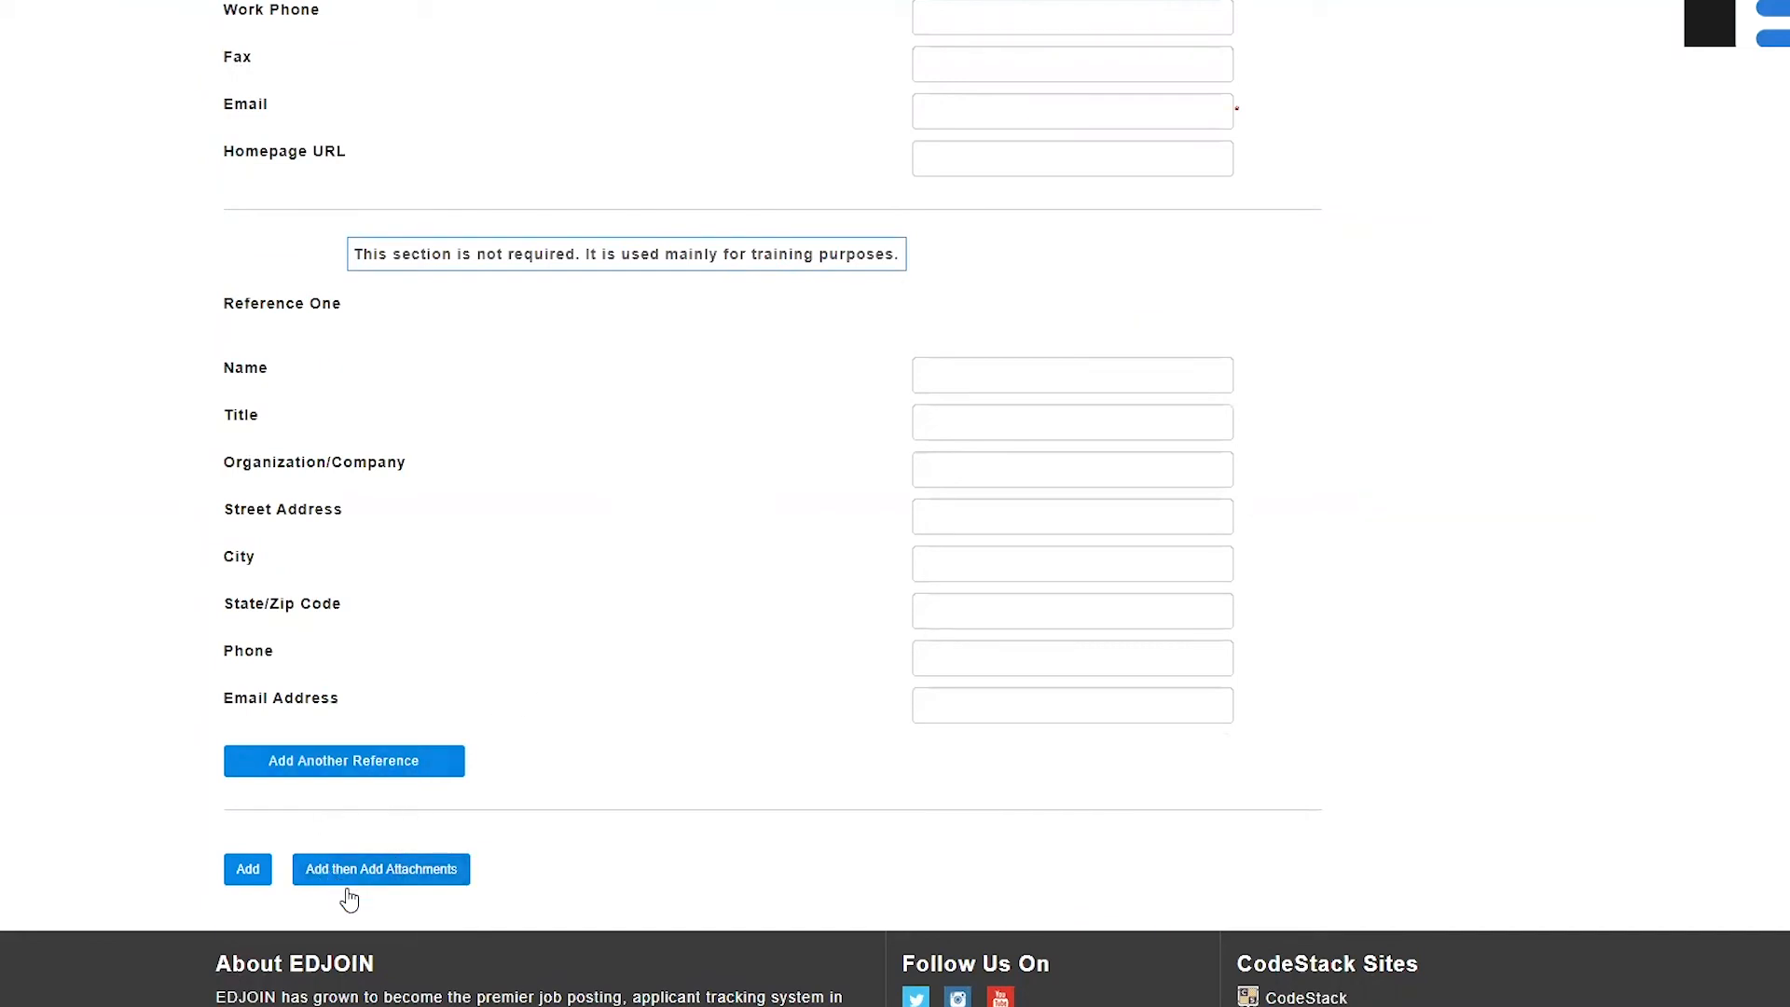
left_click(387, 881)
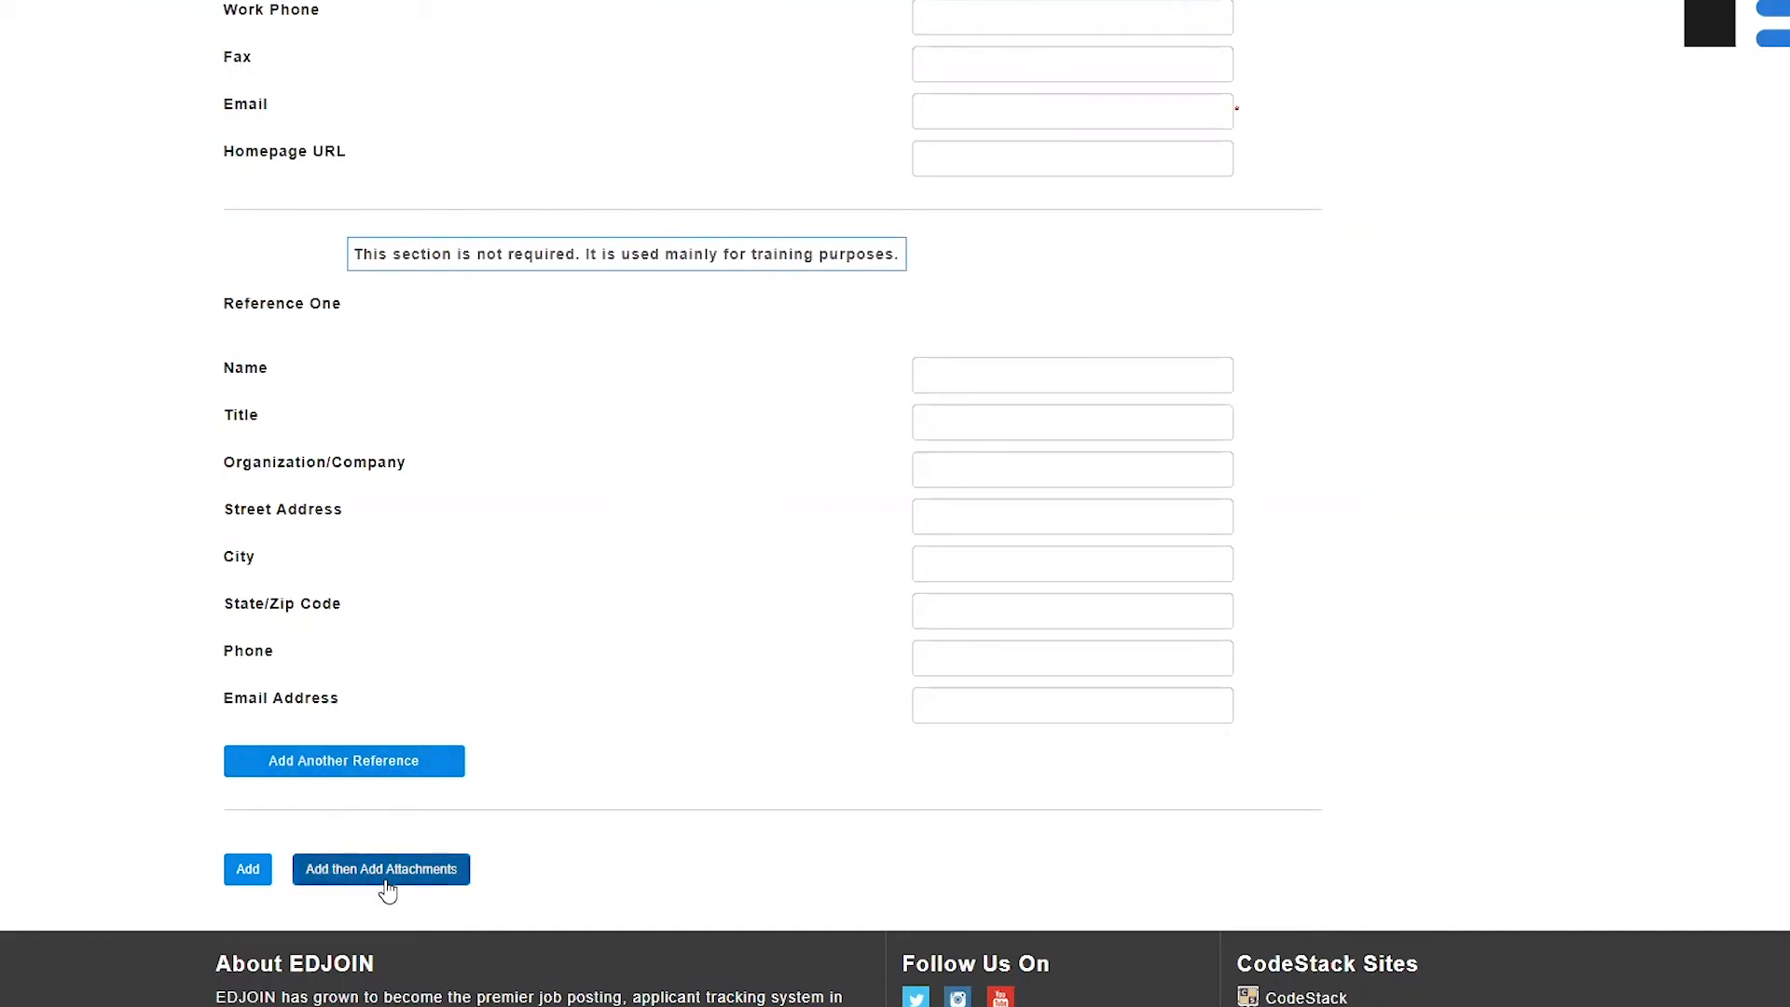
- Leave the new application form without adding anyone, open Find More Candidates, and look over the Applicant Search form
scroll(387, 891, "up", 10)
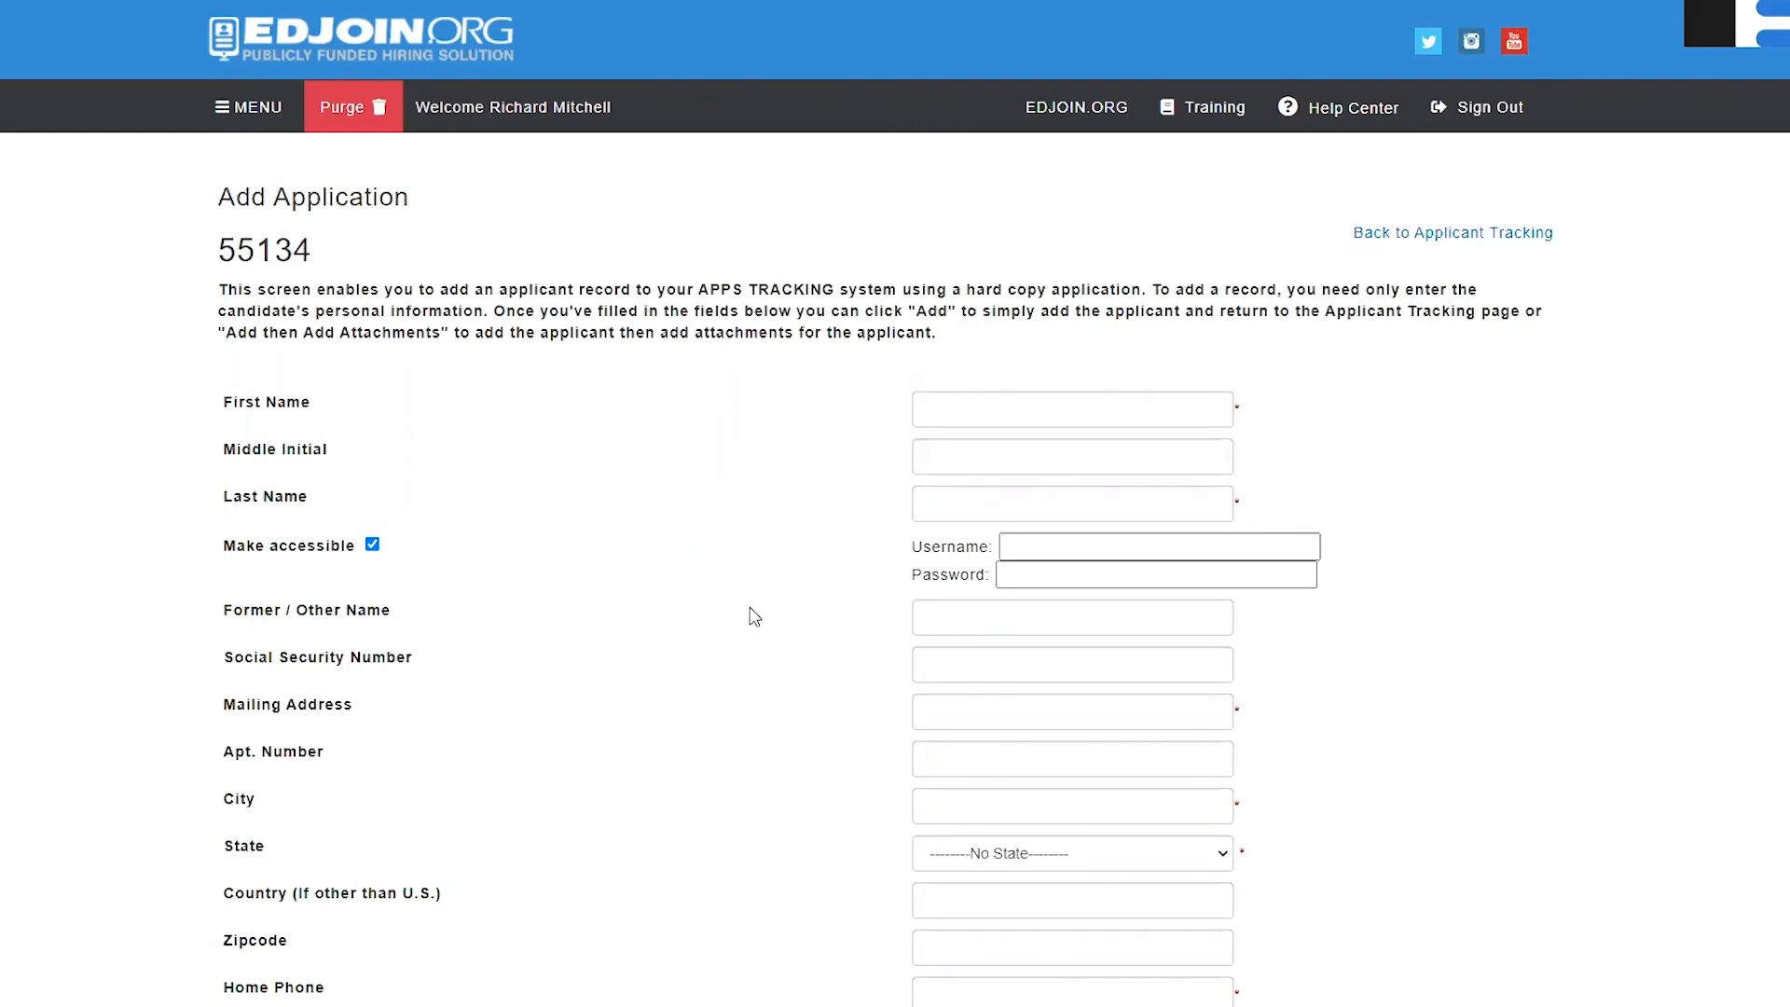
left_click(1382, 244)
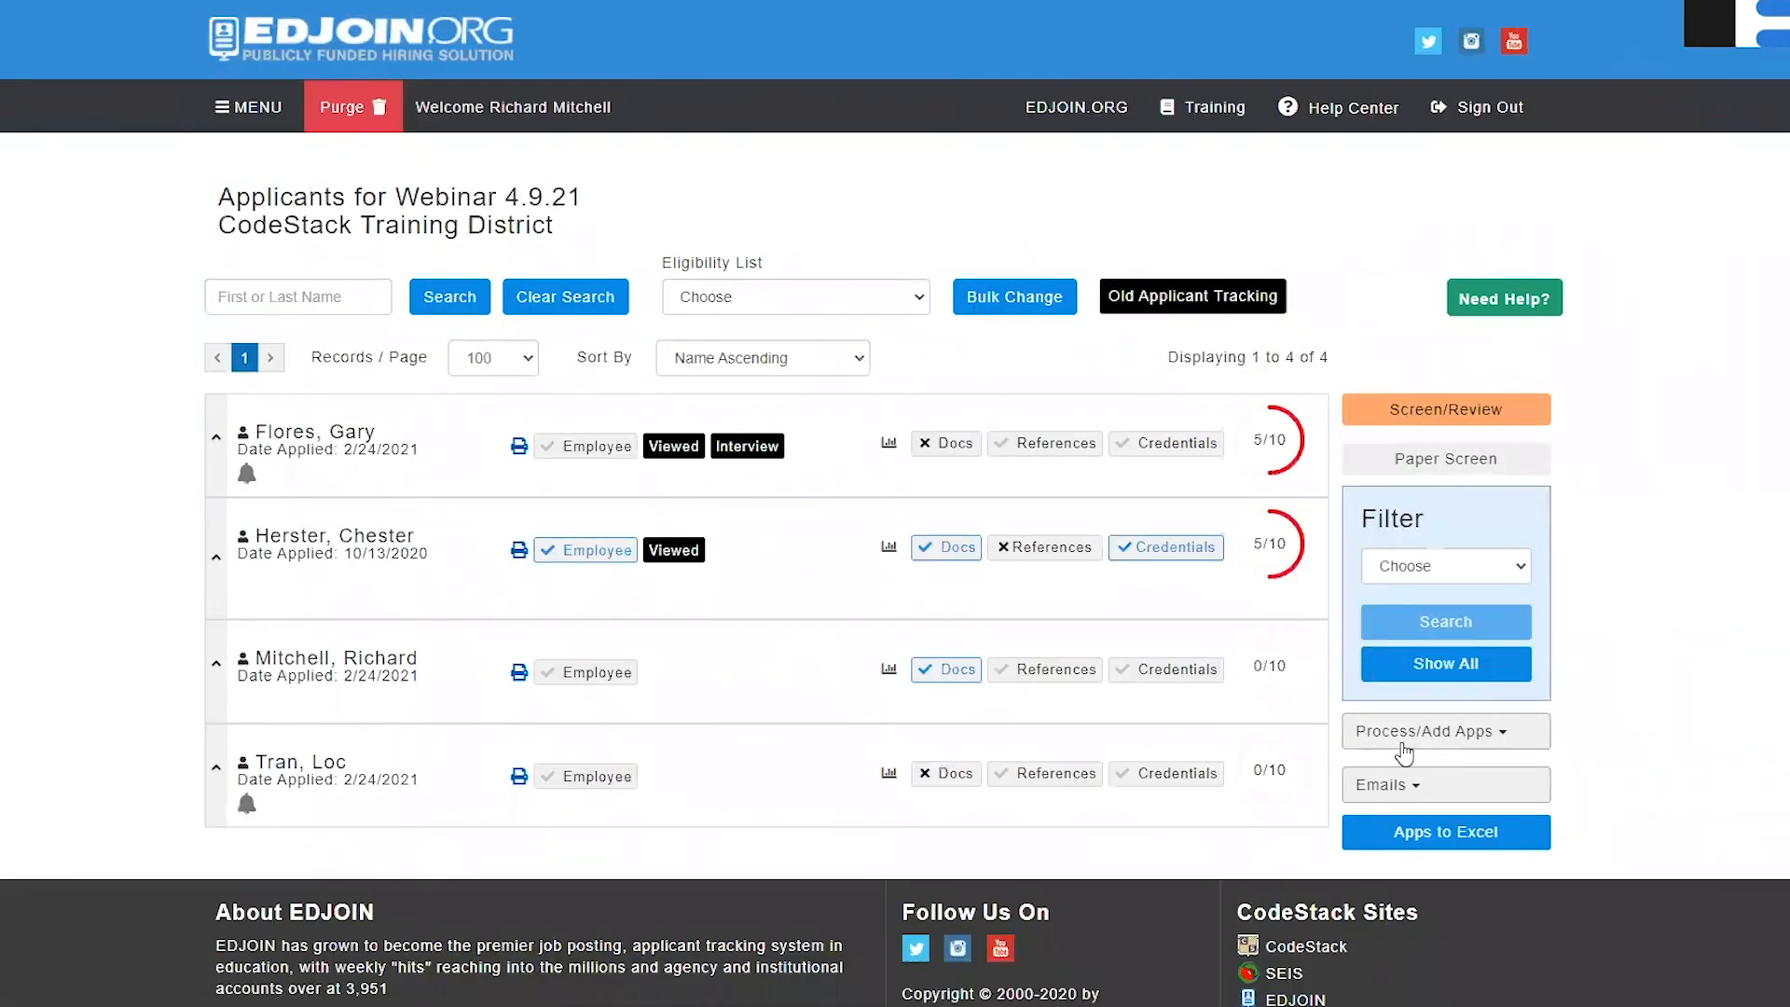
left_click(1403, 733)
left_click_drag(1575, 798, 1568, 841)
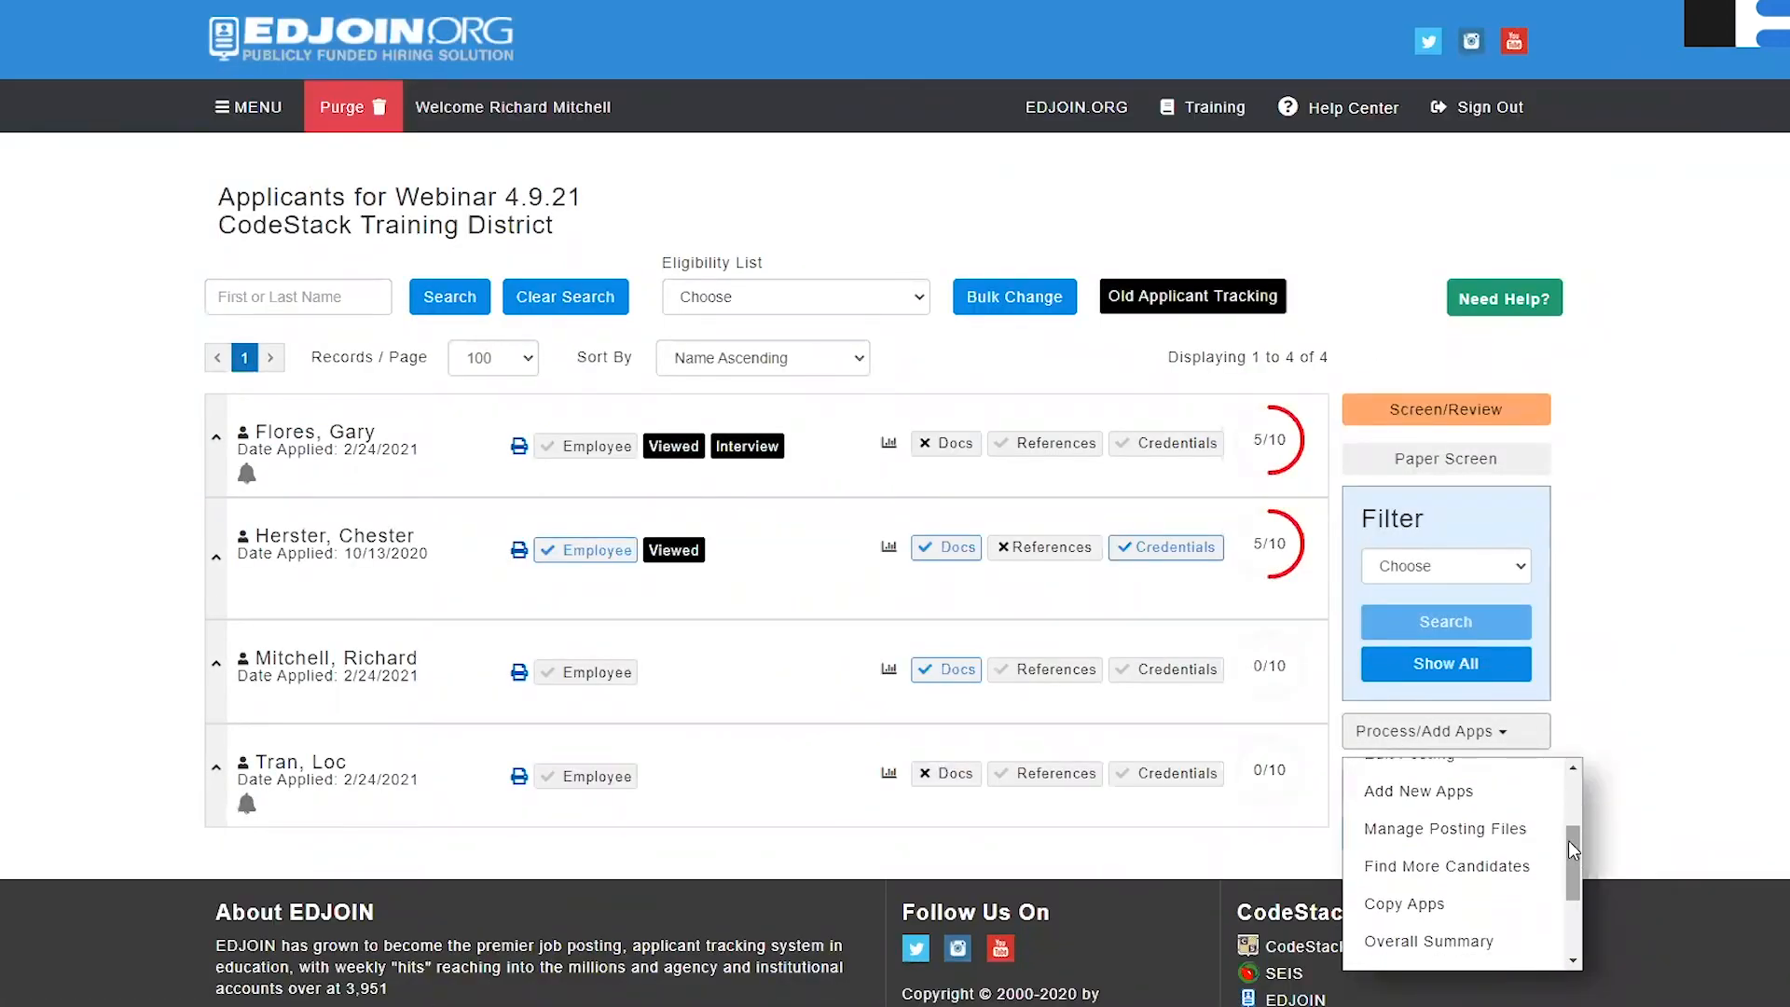
left_click(1522, 870)
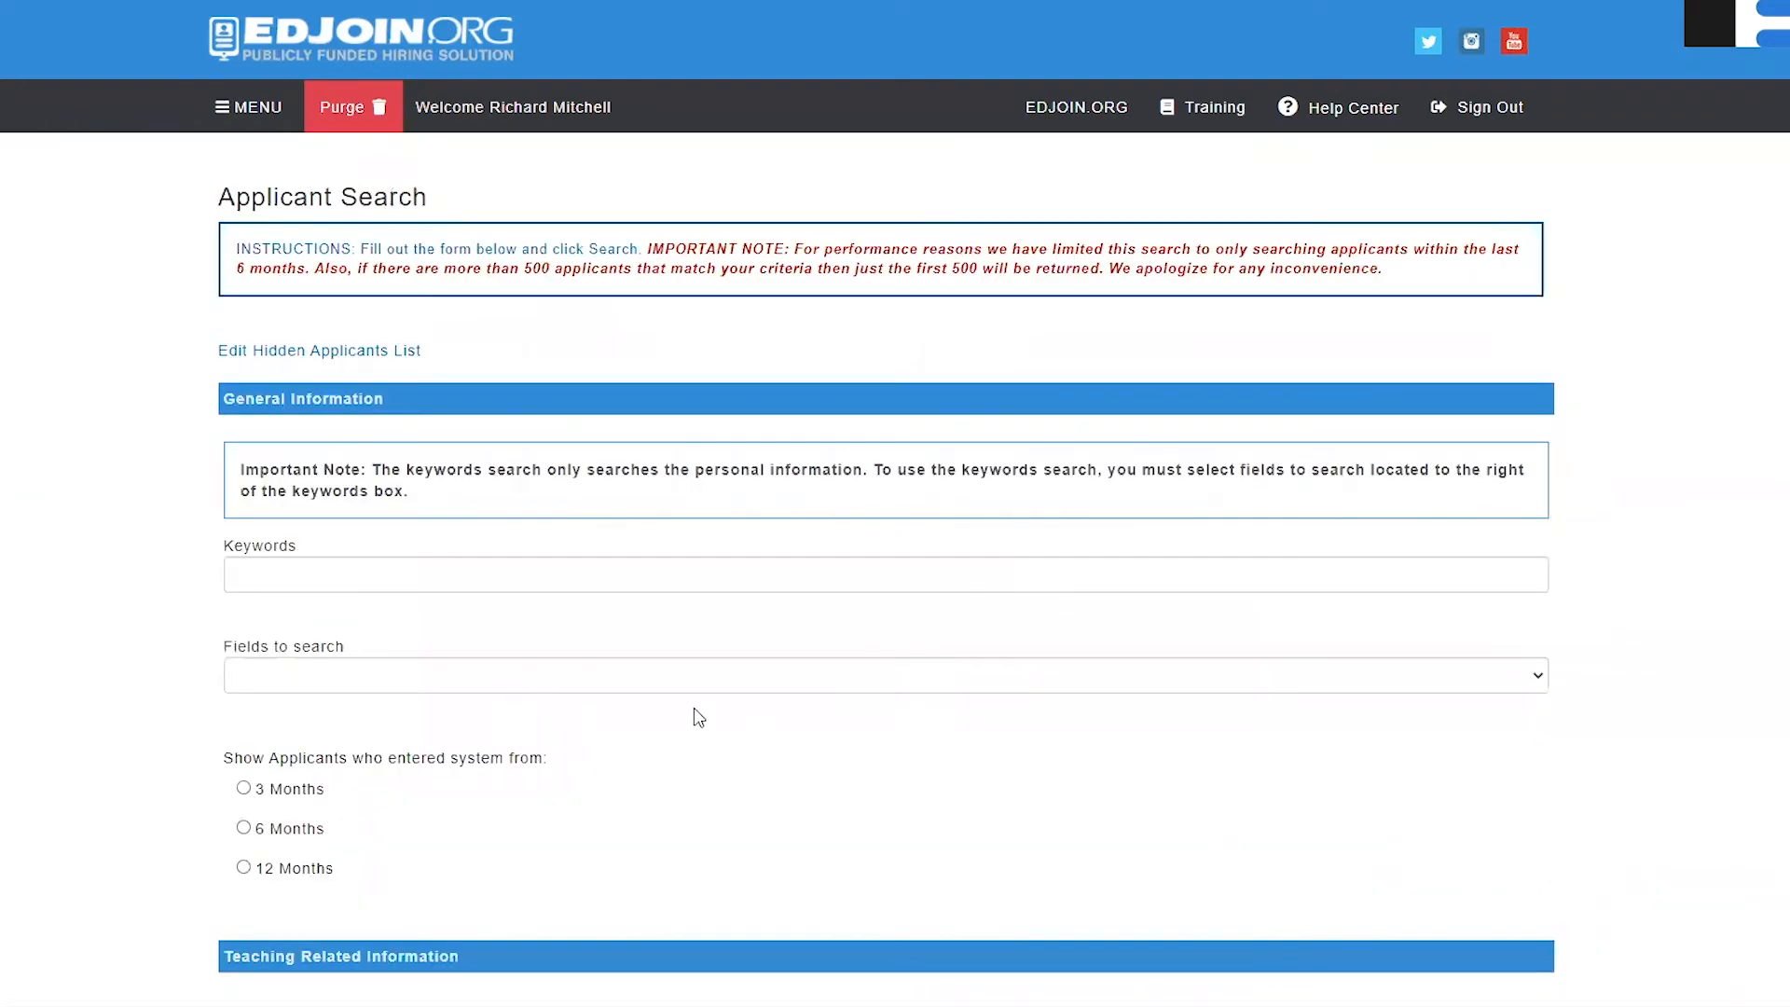
scroll(171, 712, "down", 4)
scroll(172, 711, "up", 4)
scroll(158, 652, "down", 4)
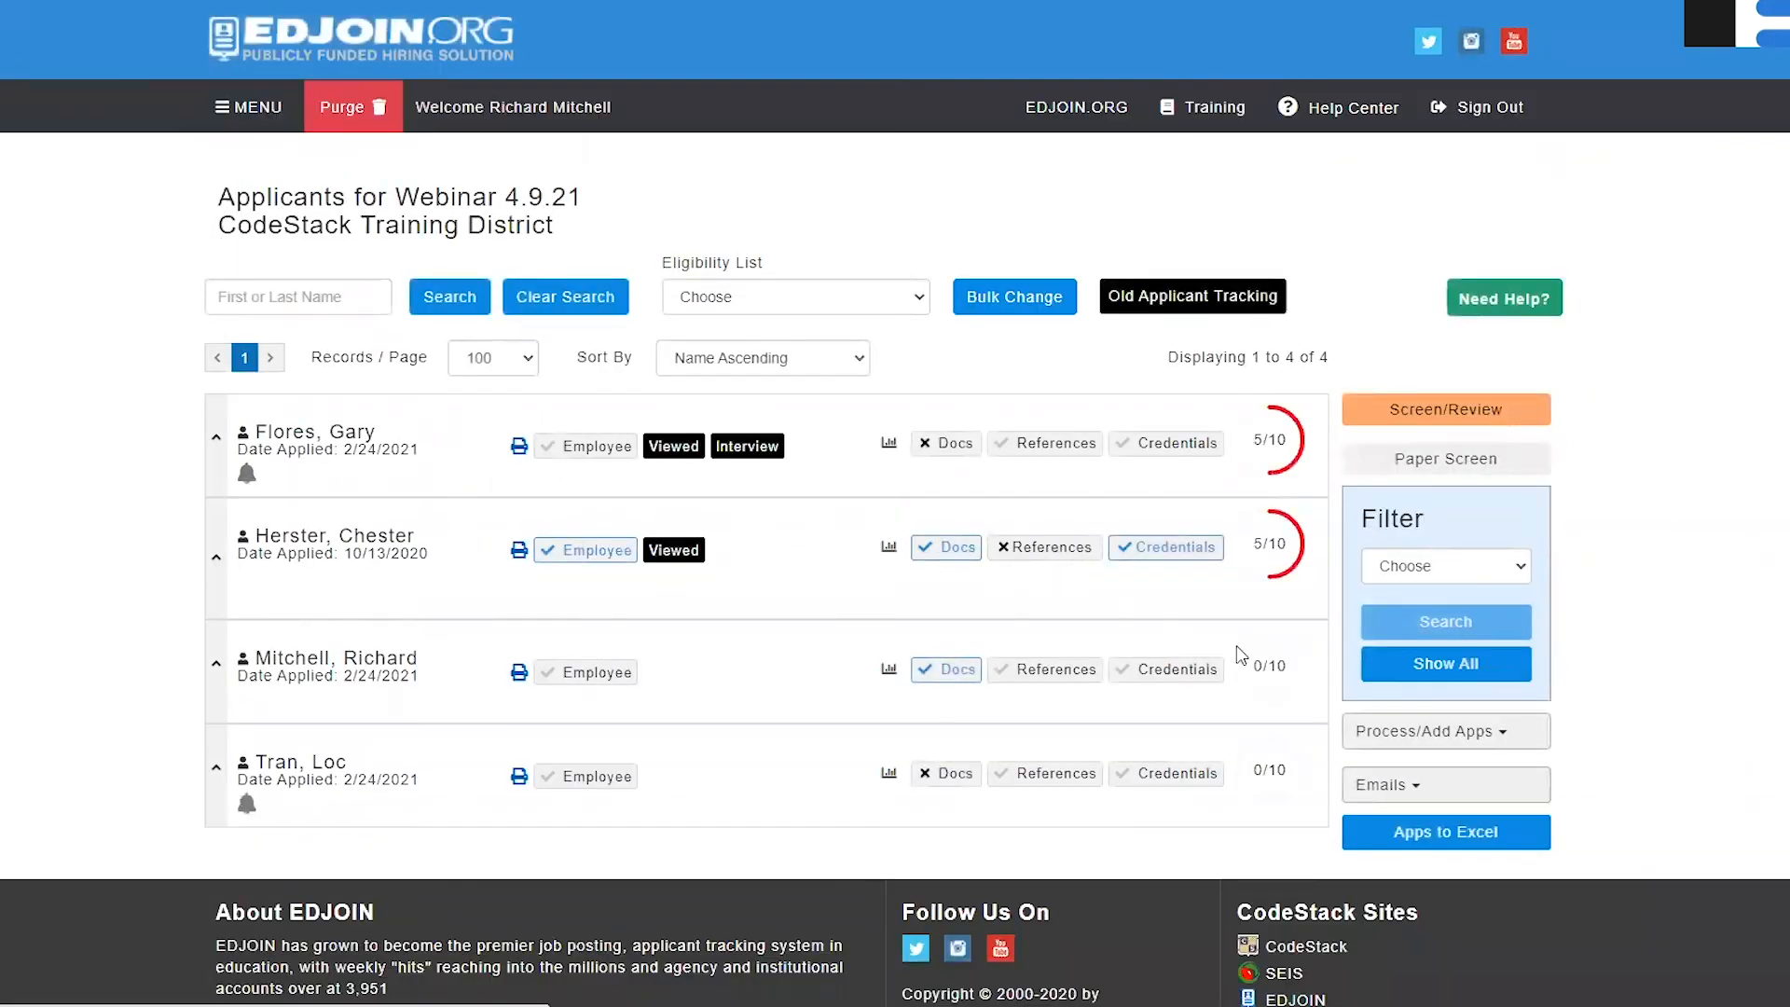
- Open Copy Apps for the Webinar 4.9.21 posting and select the second listed applicant for copying
left_click(1501, 733)
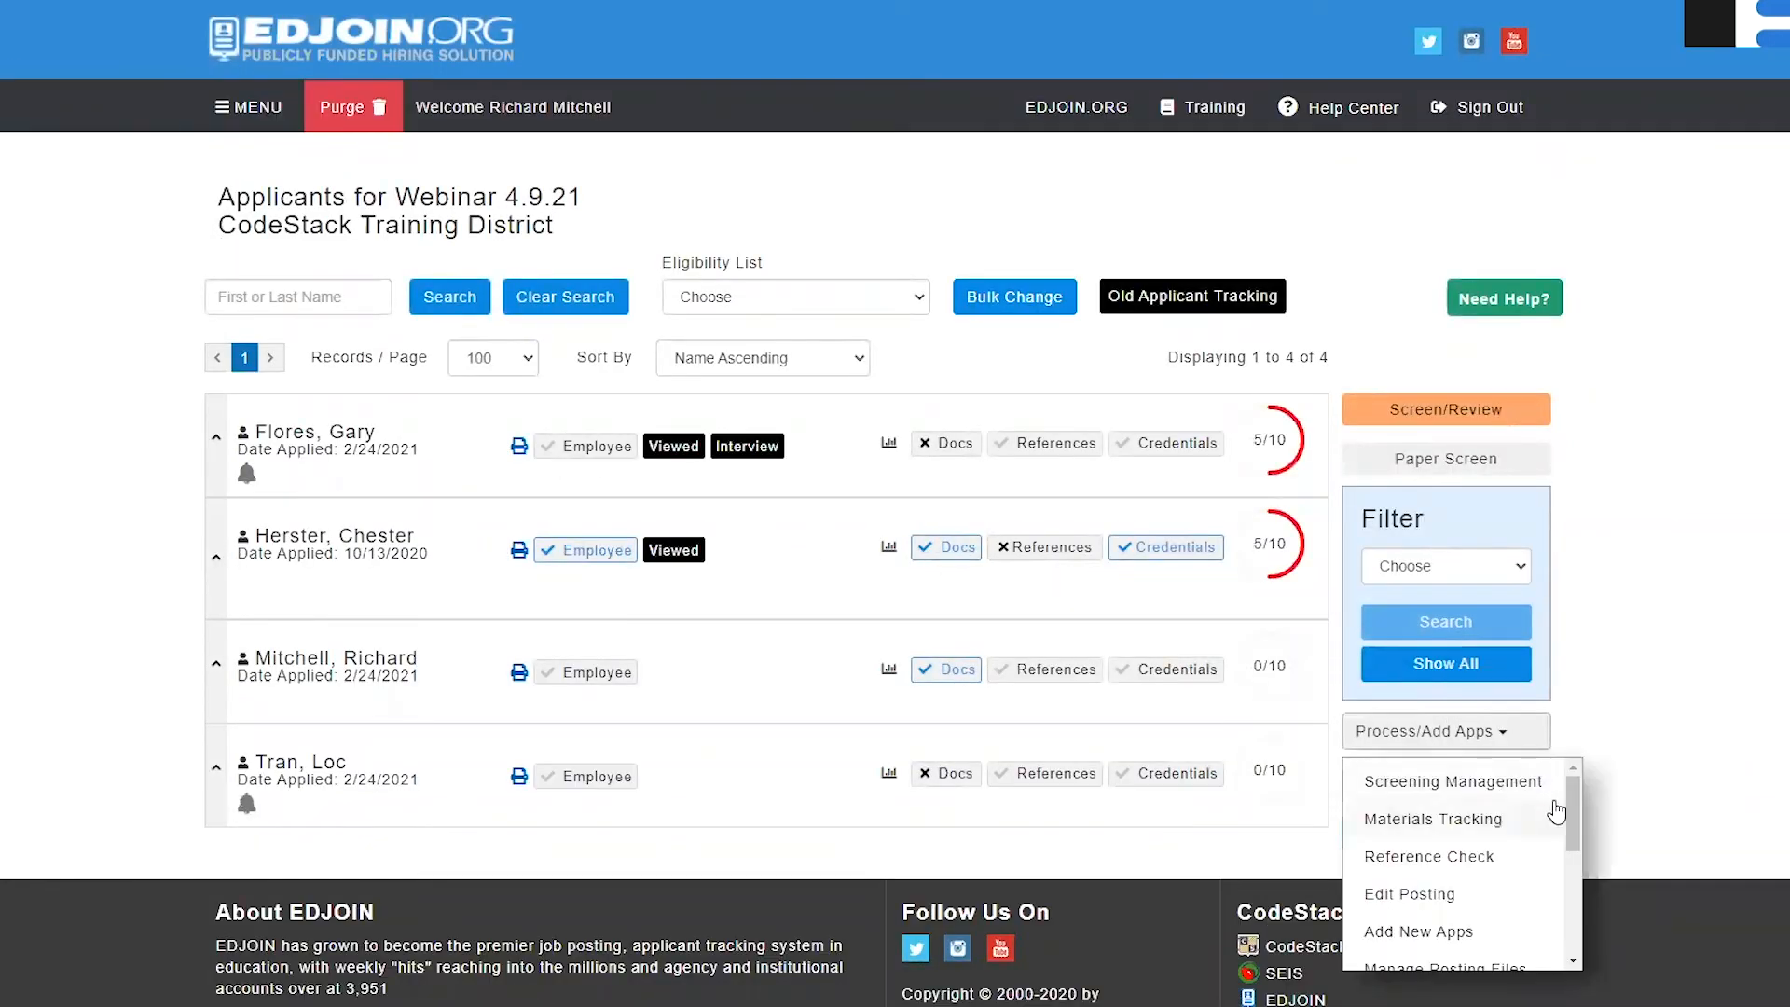
left_click_drag(1571, 804, 1575, 875)
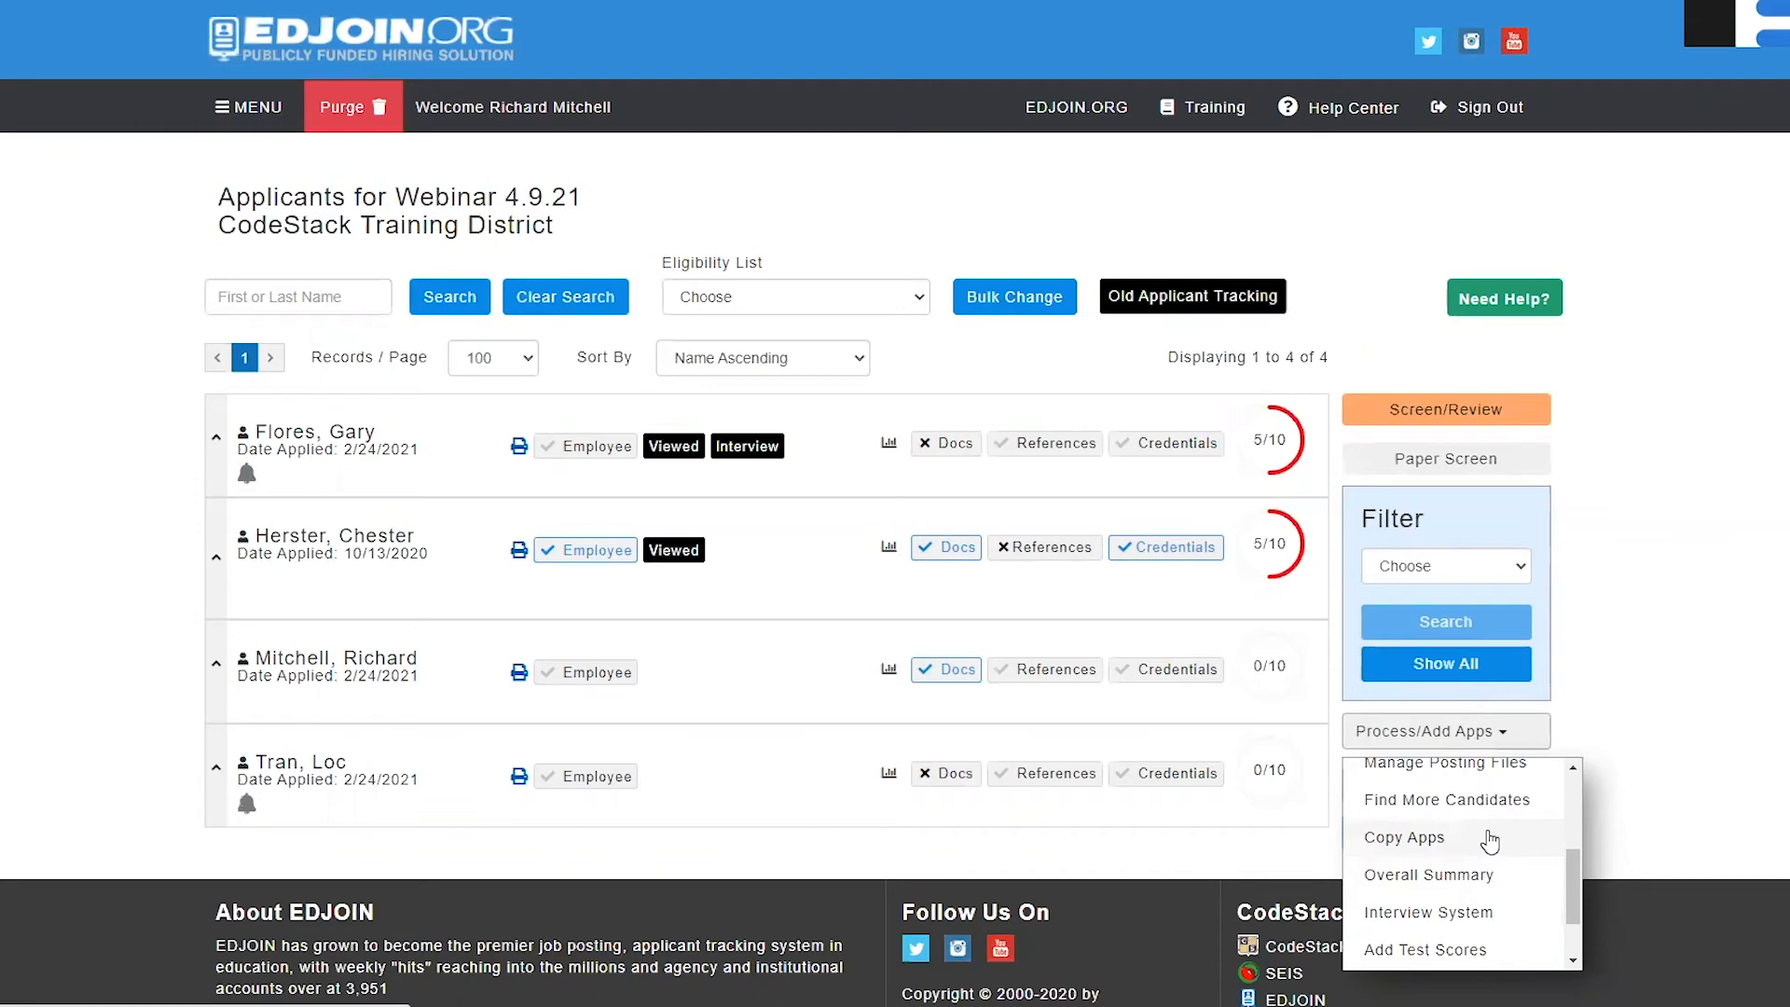
left_click(1490, 840)
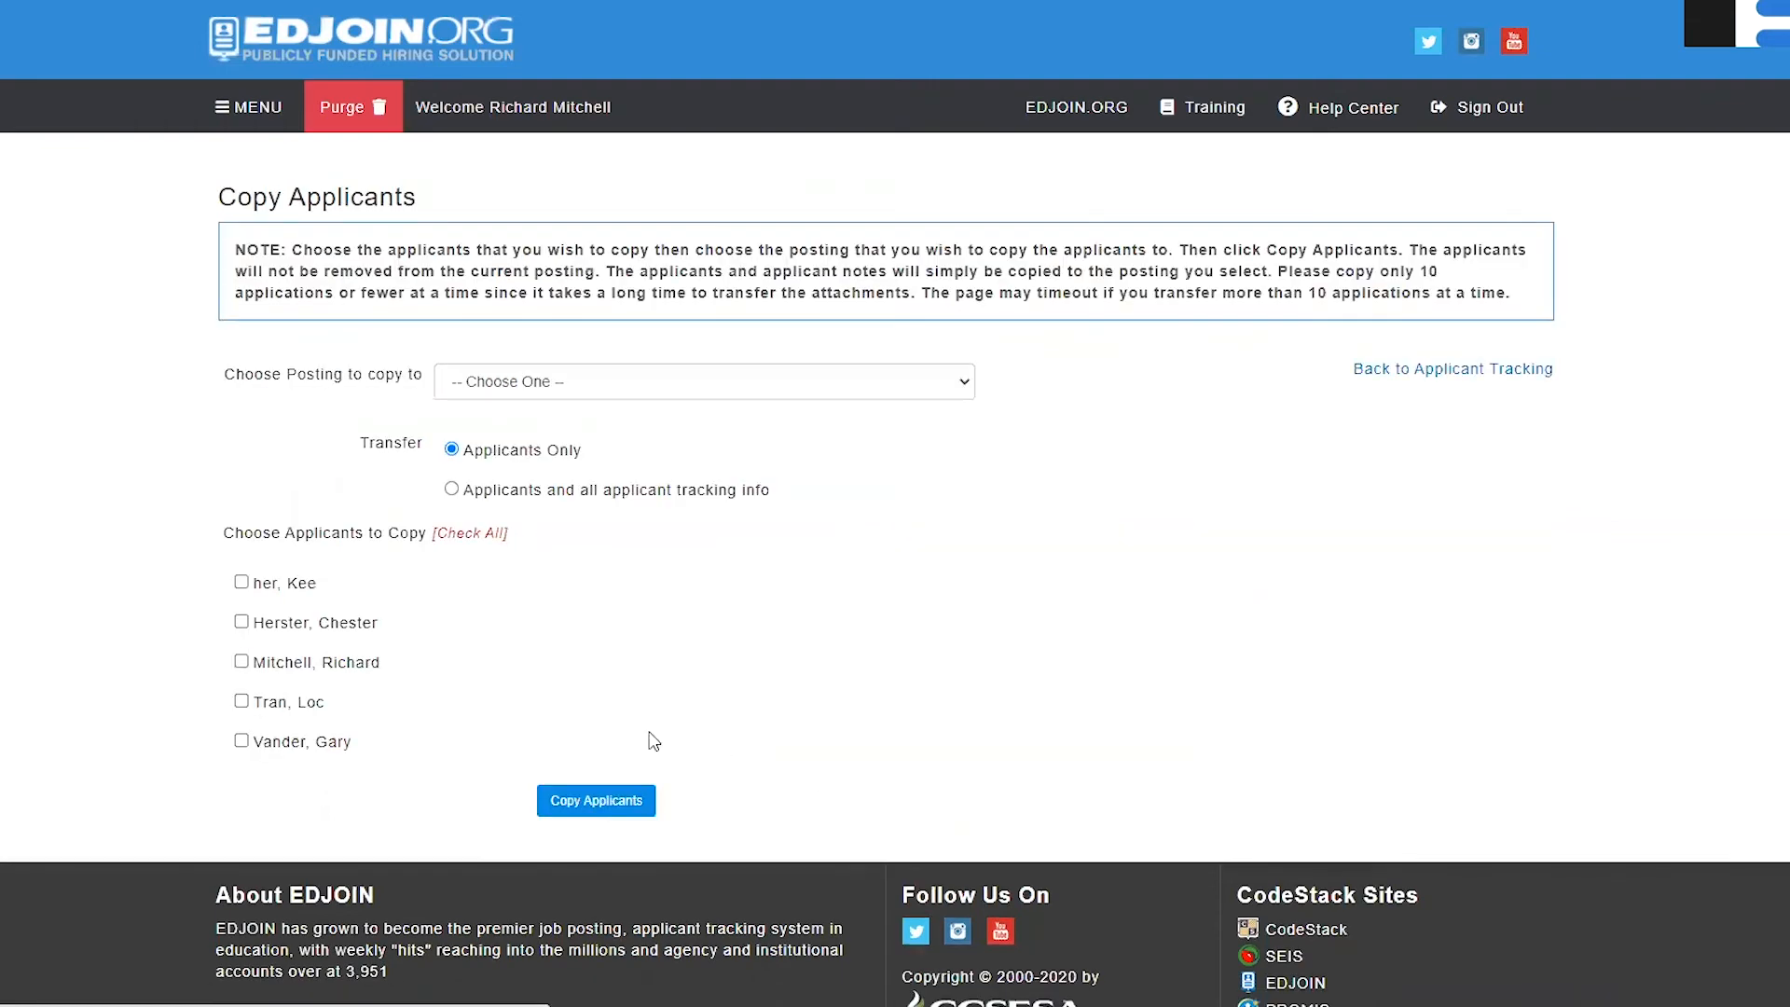
left_click(242, 622)
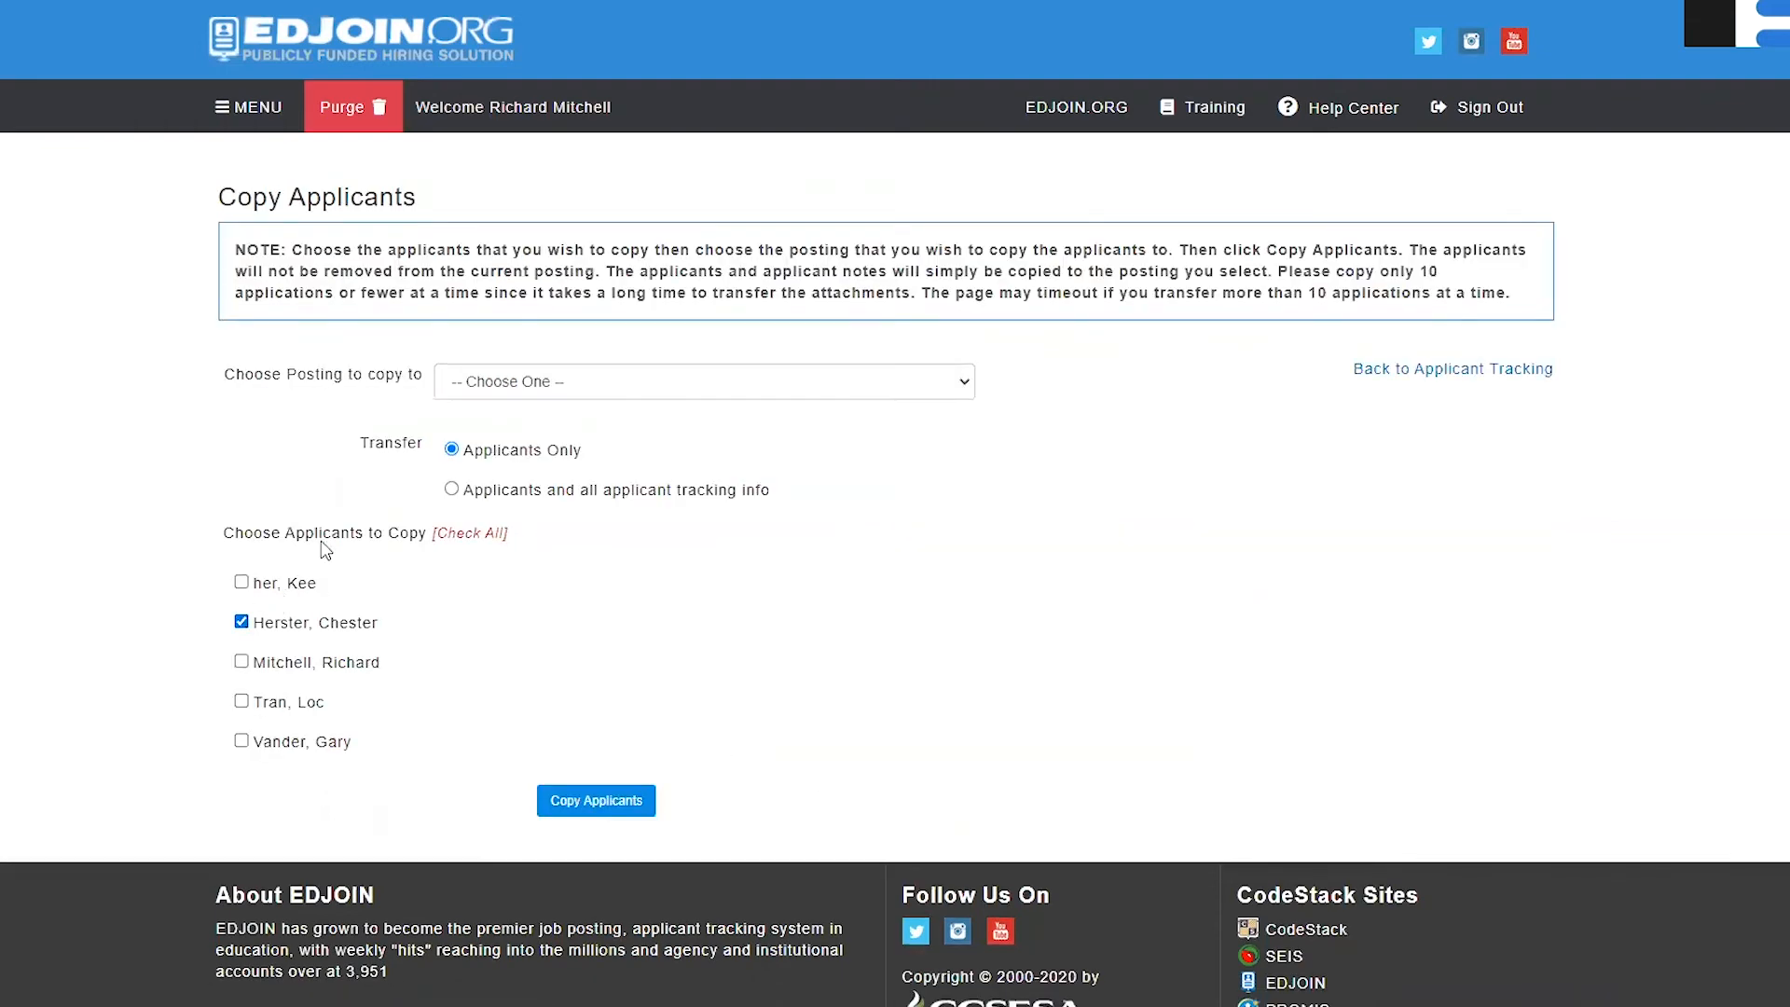
- Browse the postings available as the copy destination, and return to applicant tracking without copying anyone
left_click(496, 386)
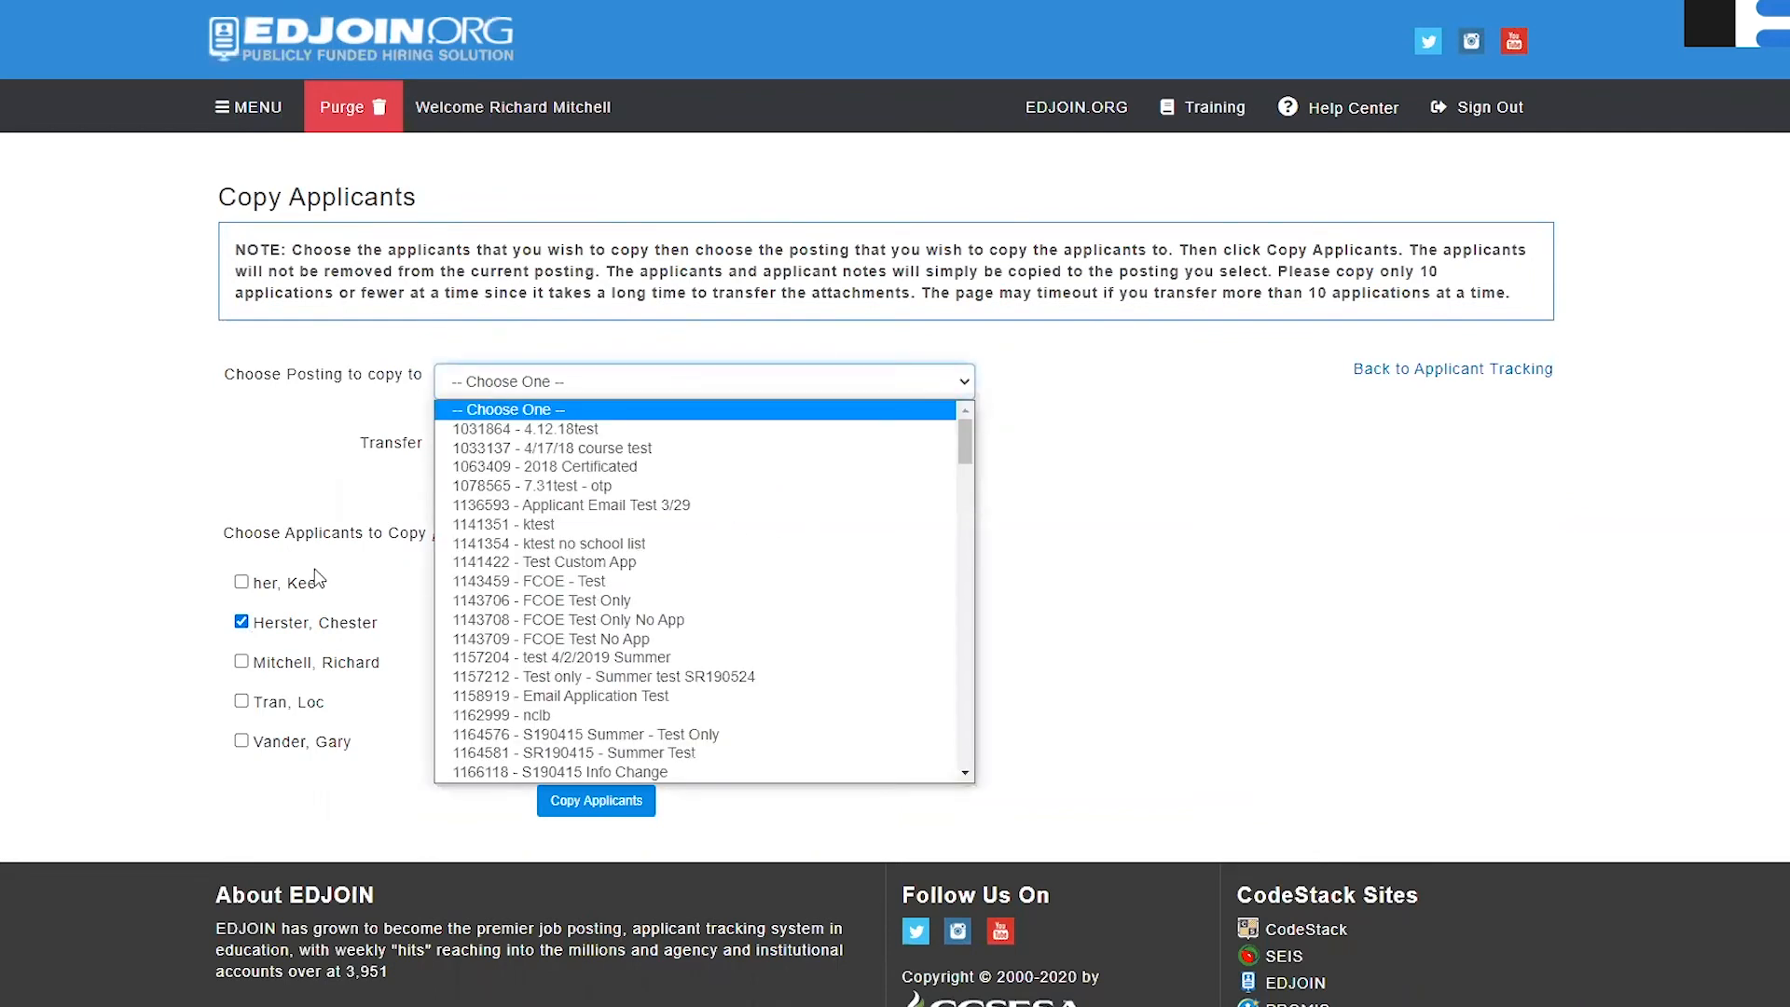
left_click(308, 522)
left_click(470, 509)
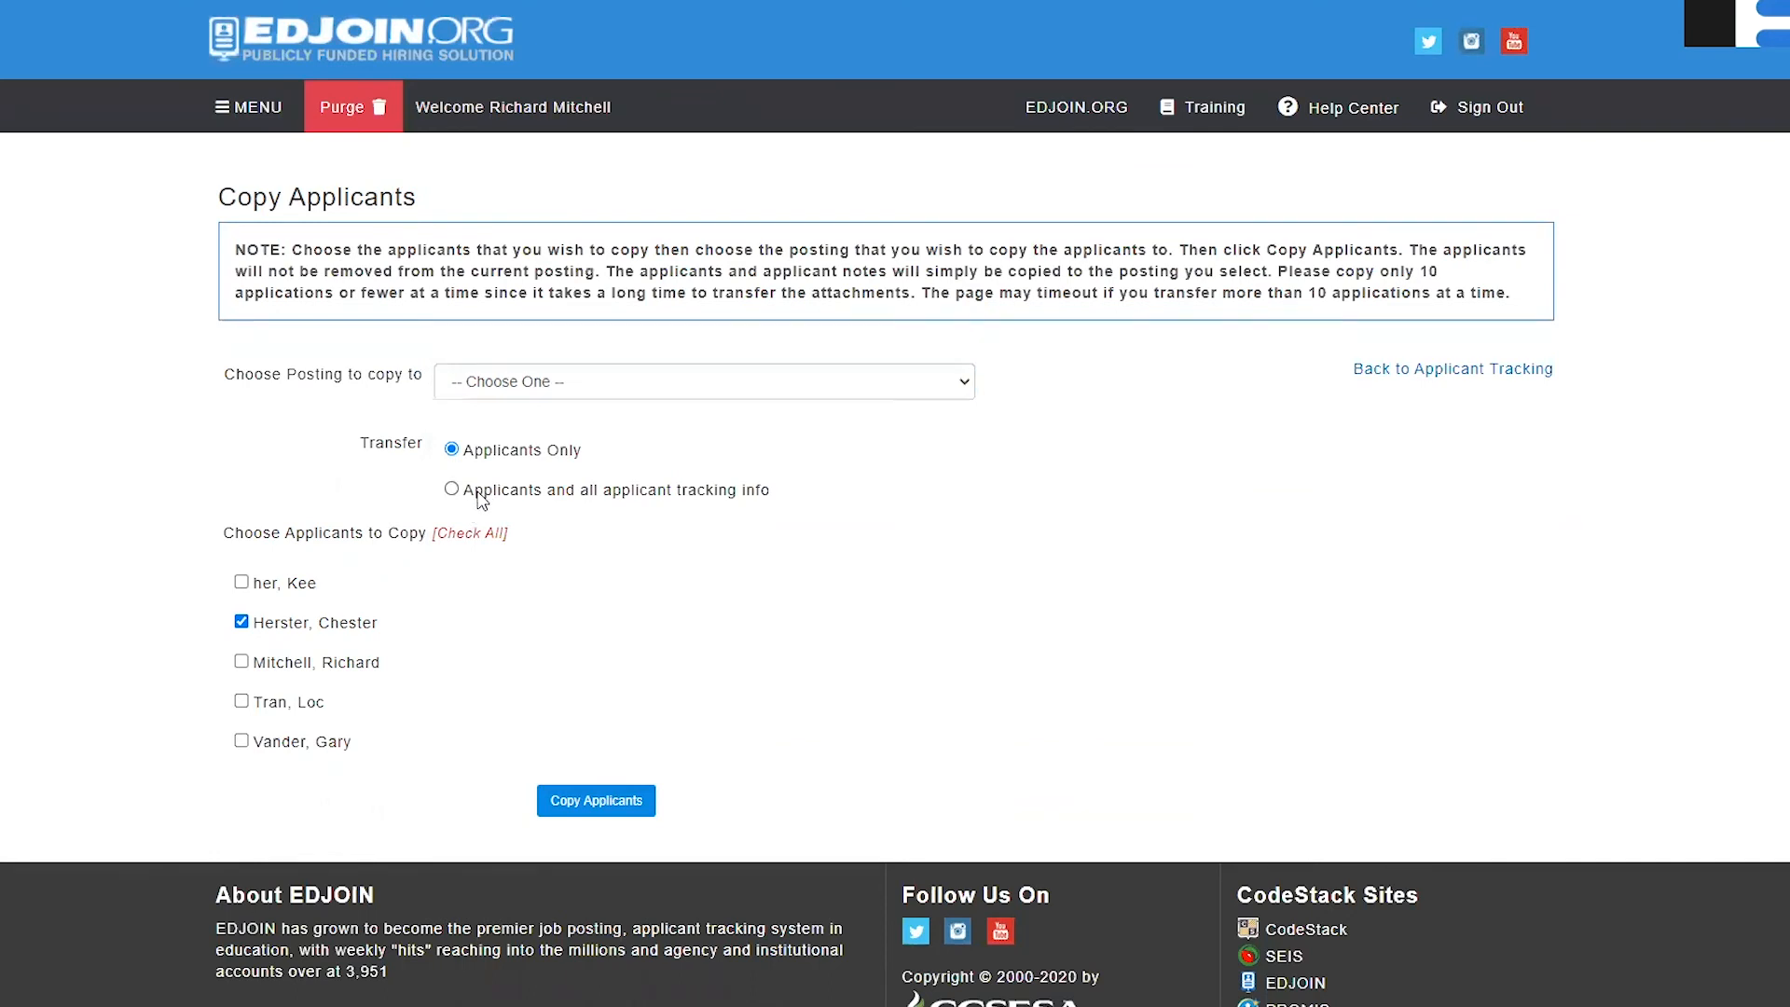
left_click(501, 384)
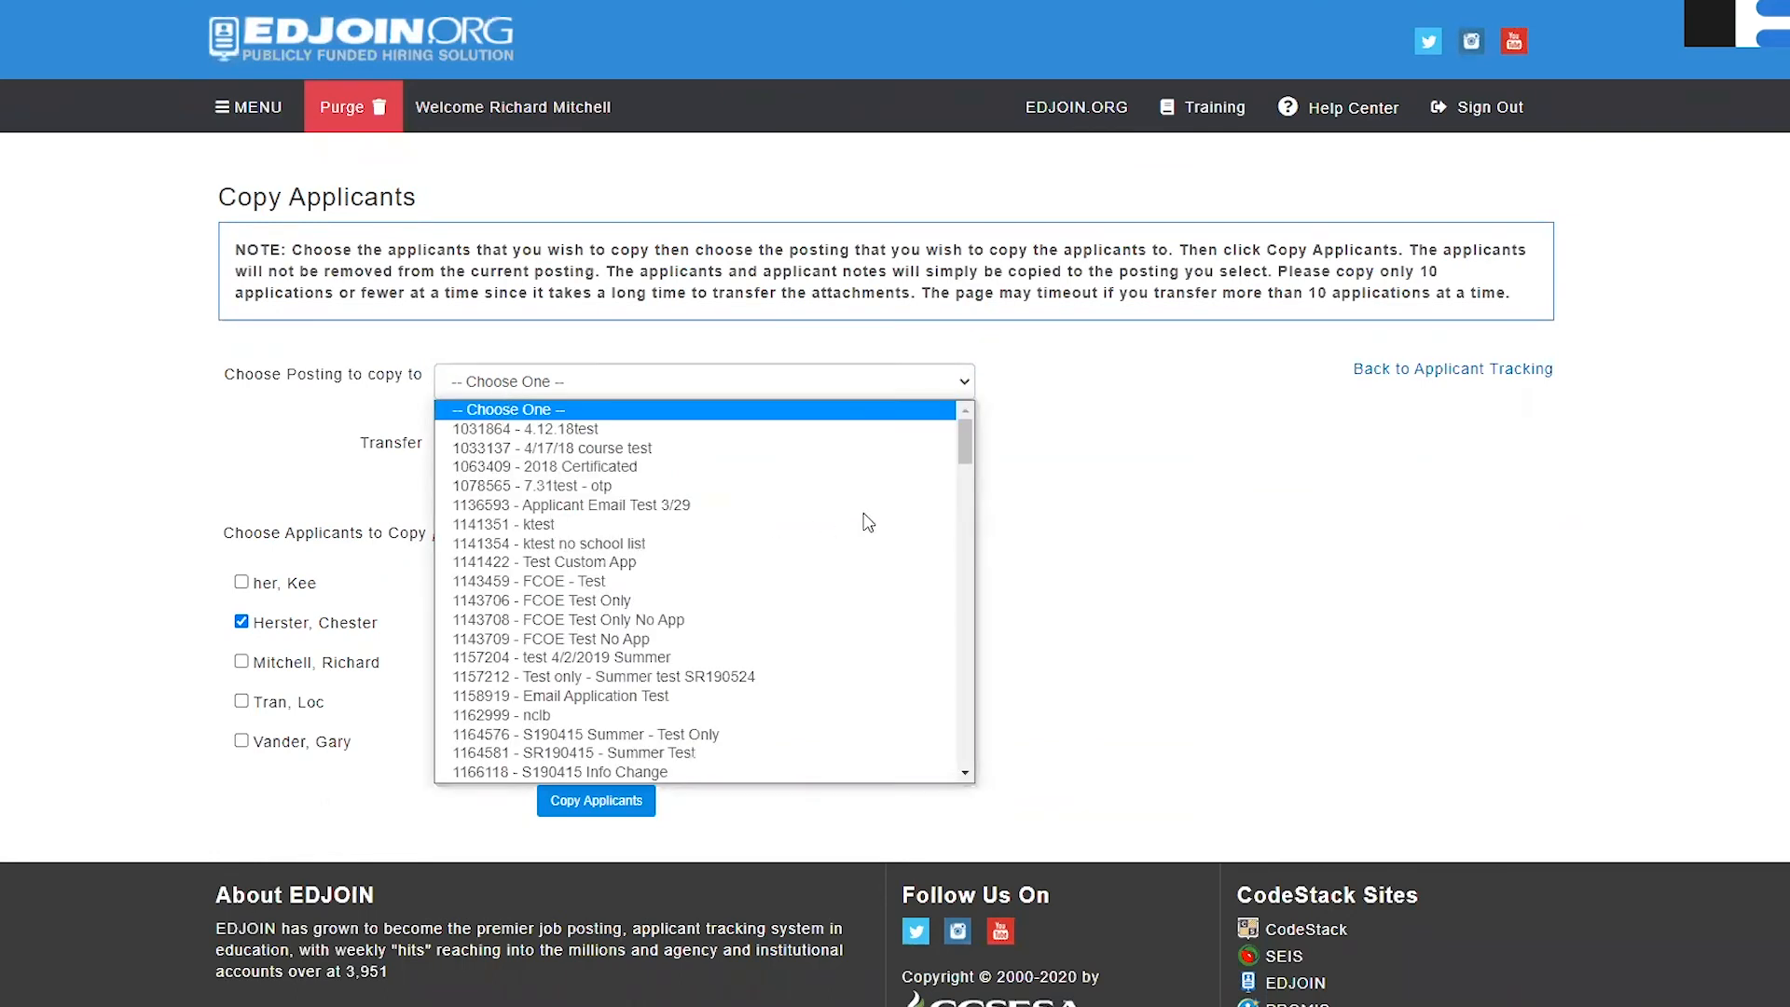
scroll(966, 495, "down", 1)
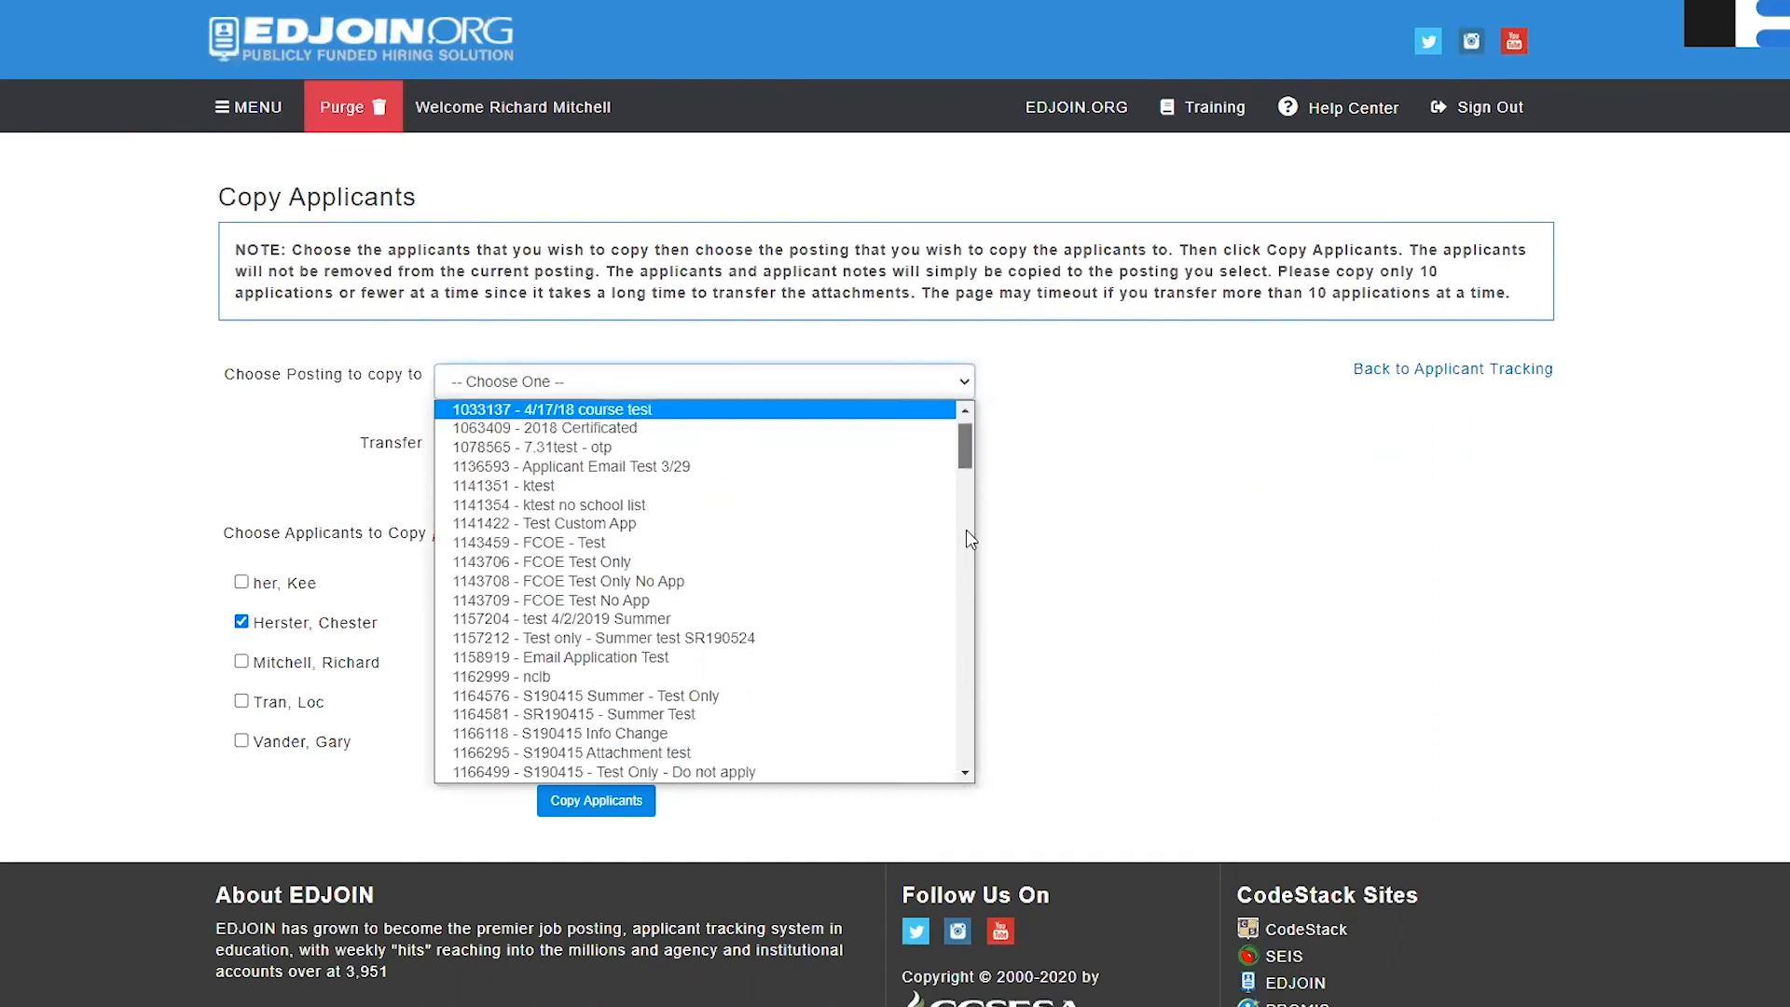
left_click(1063, 557)
left_click(1059, 550)
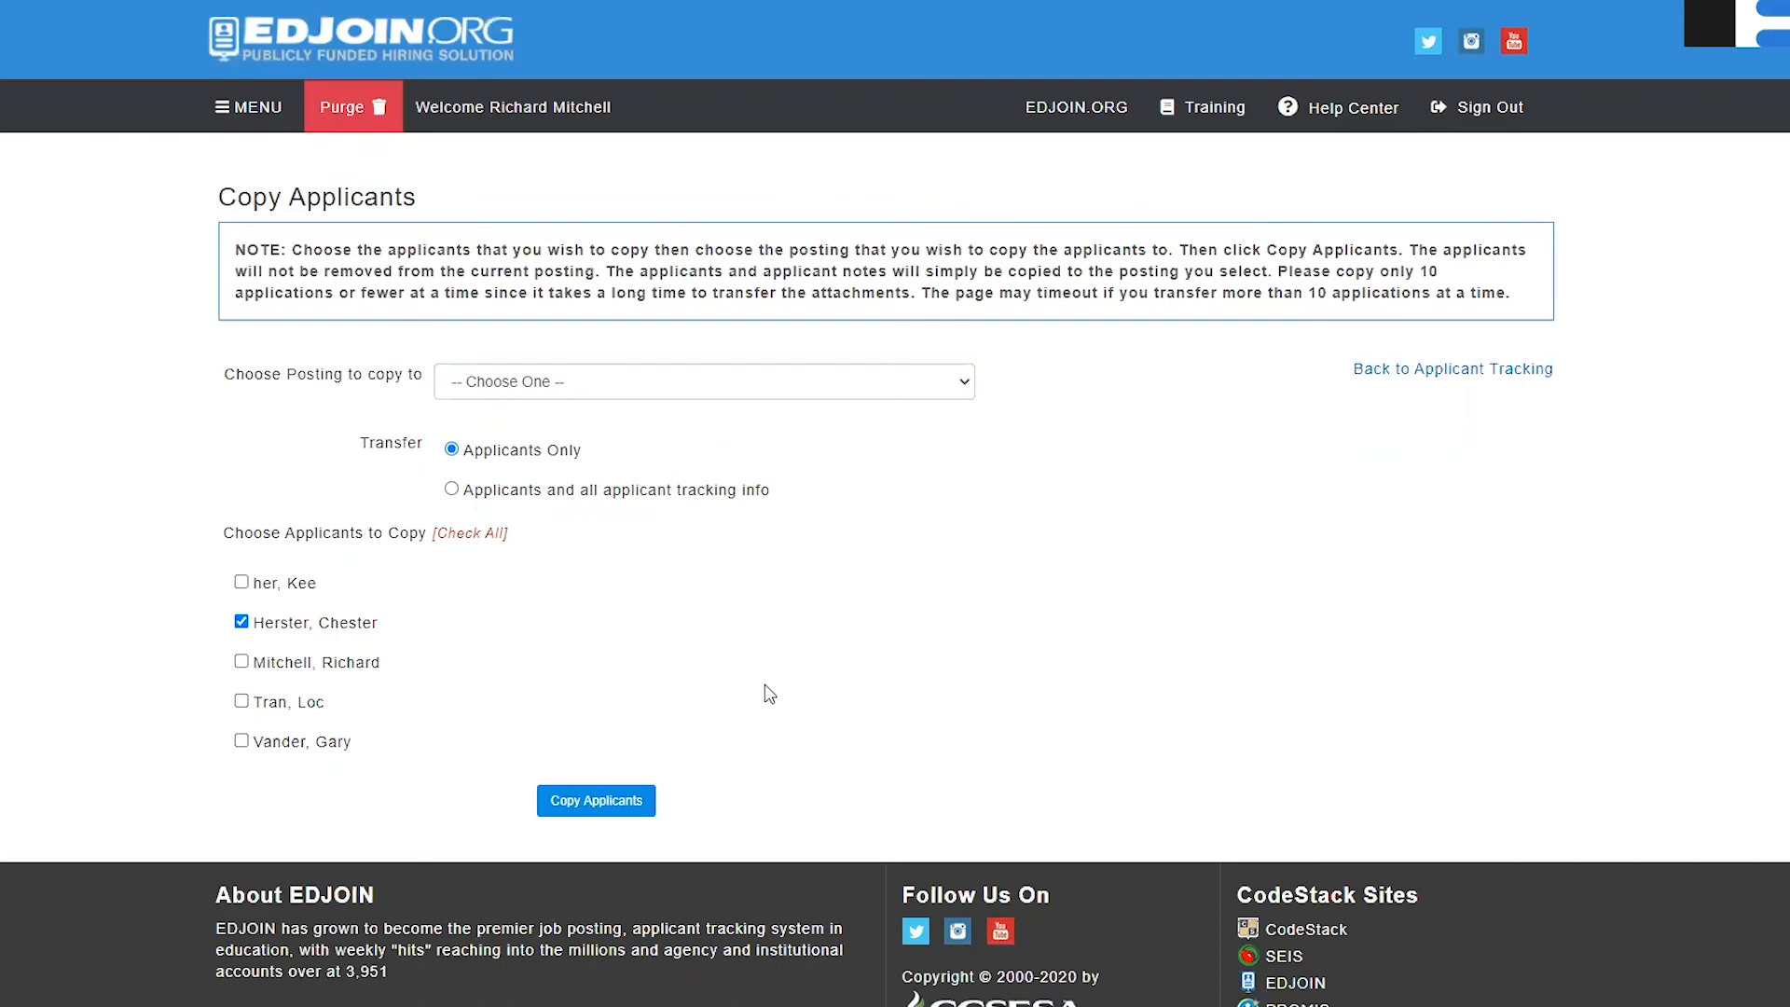
left_click(1397, 378)
- Open Add Test Scores, set the Test 1 score of the first listed applicant to 10, and submit it
left_click(1454, 733)
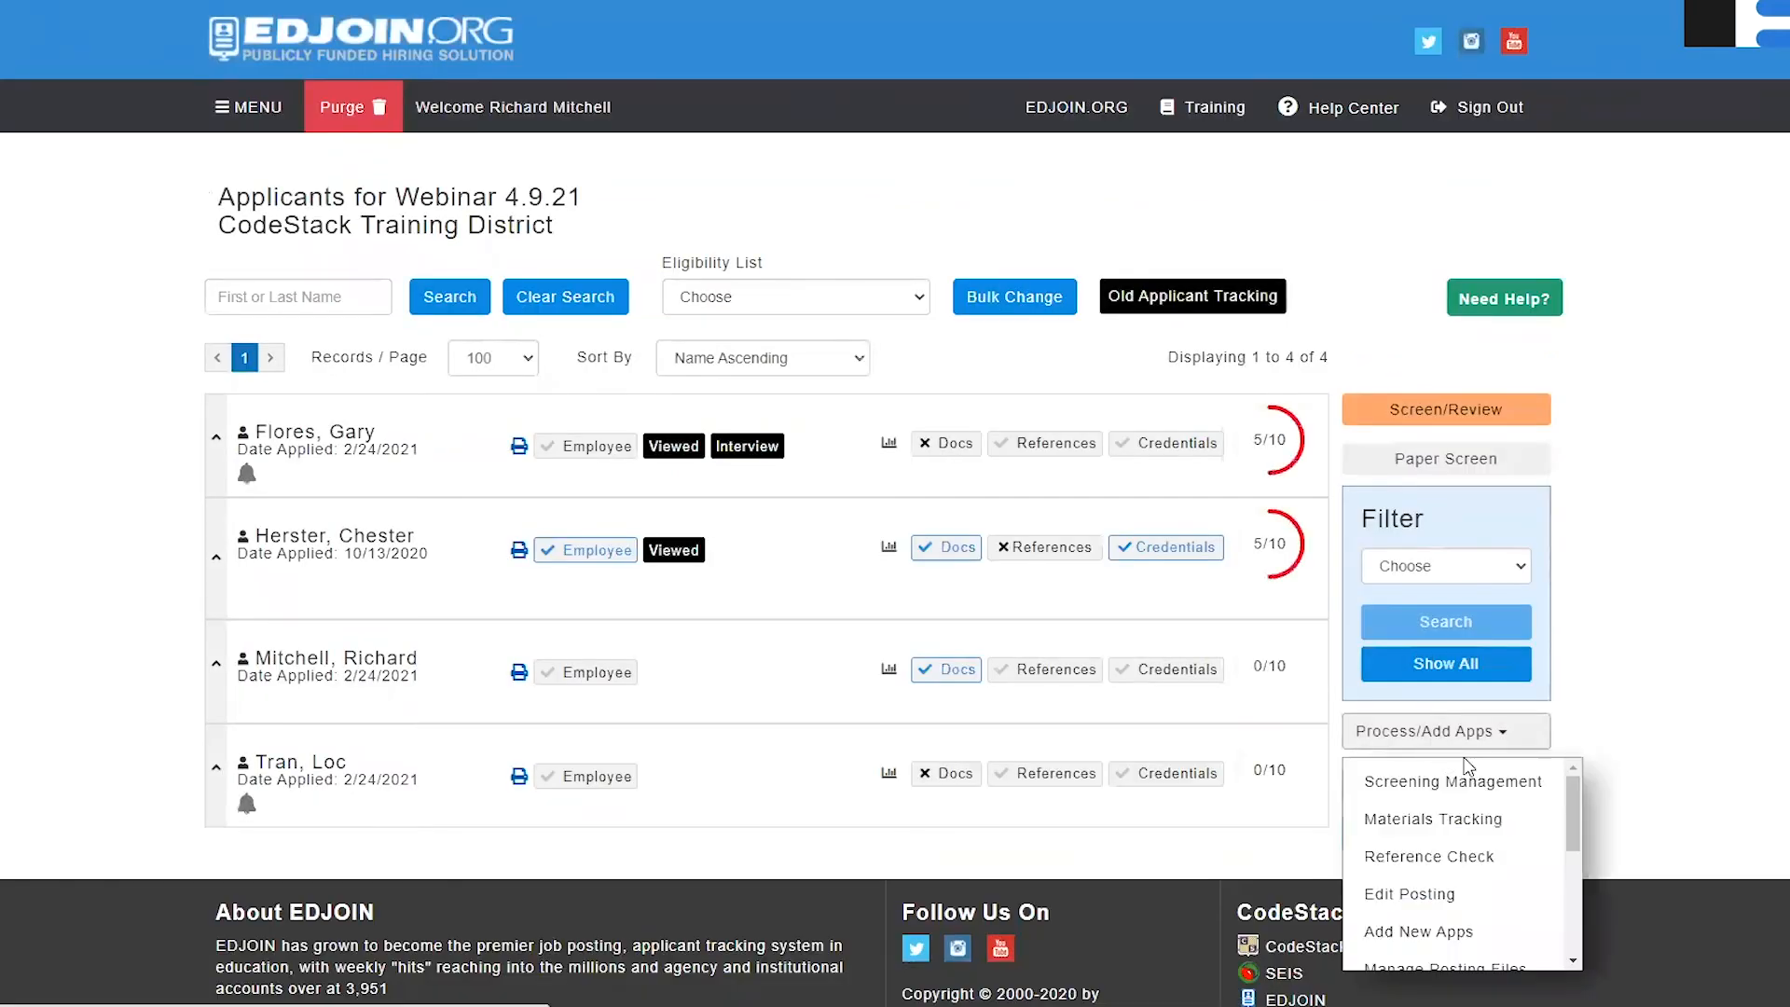
left_click_drag(1572, 811, 1577, 902)
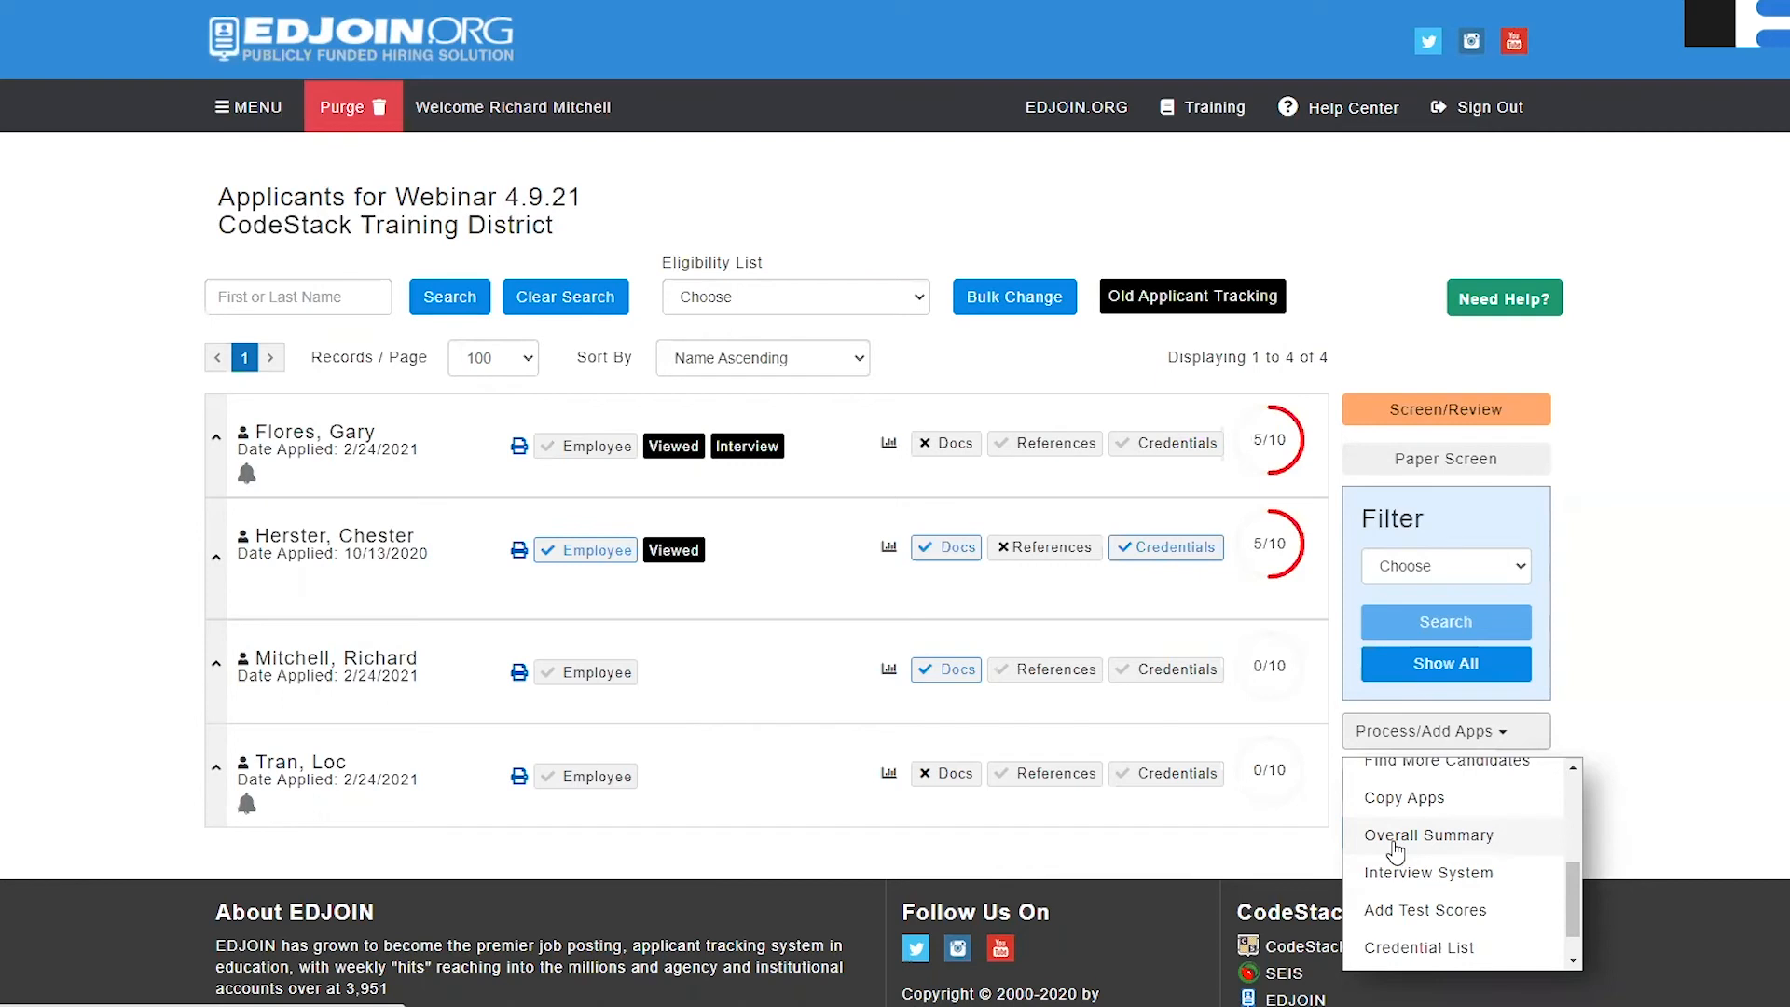
scroll(1575, 895, "down", 1)
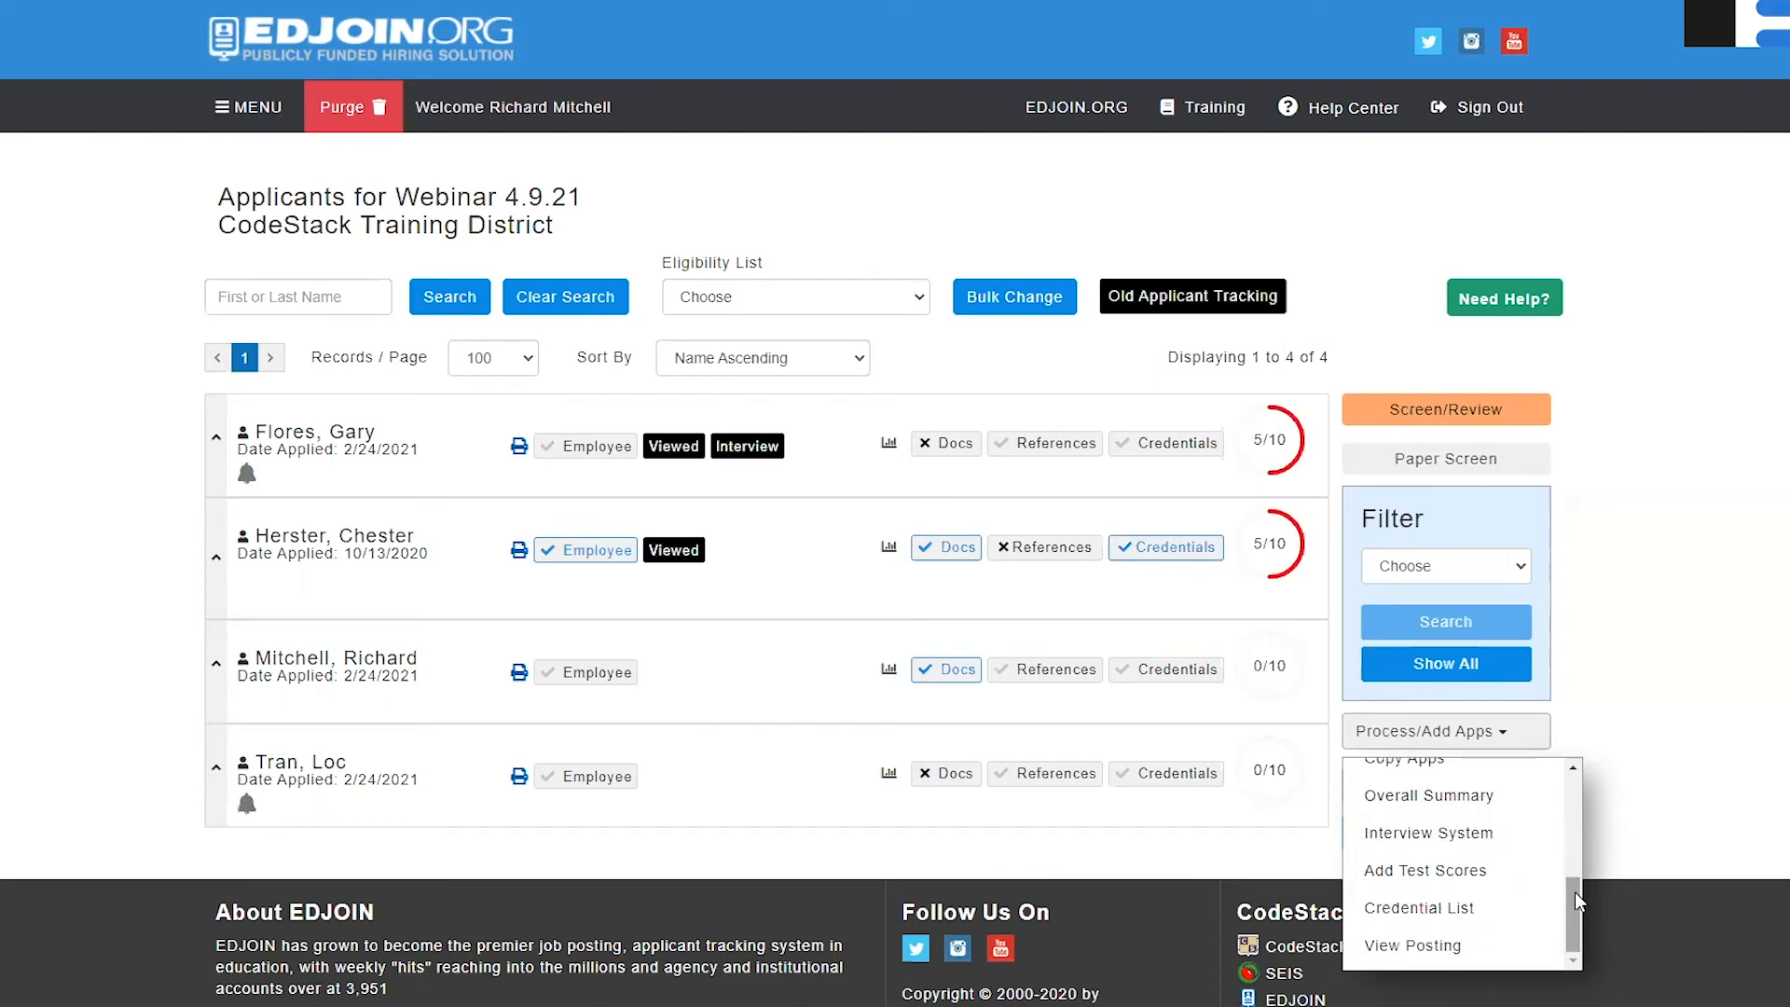
left_click(1467, 881)
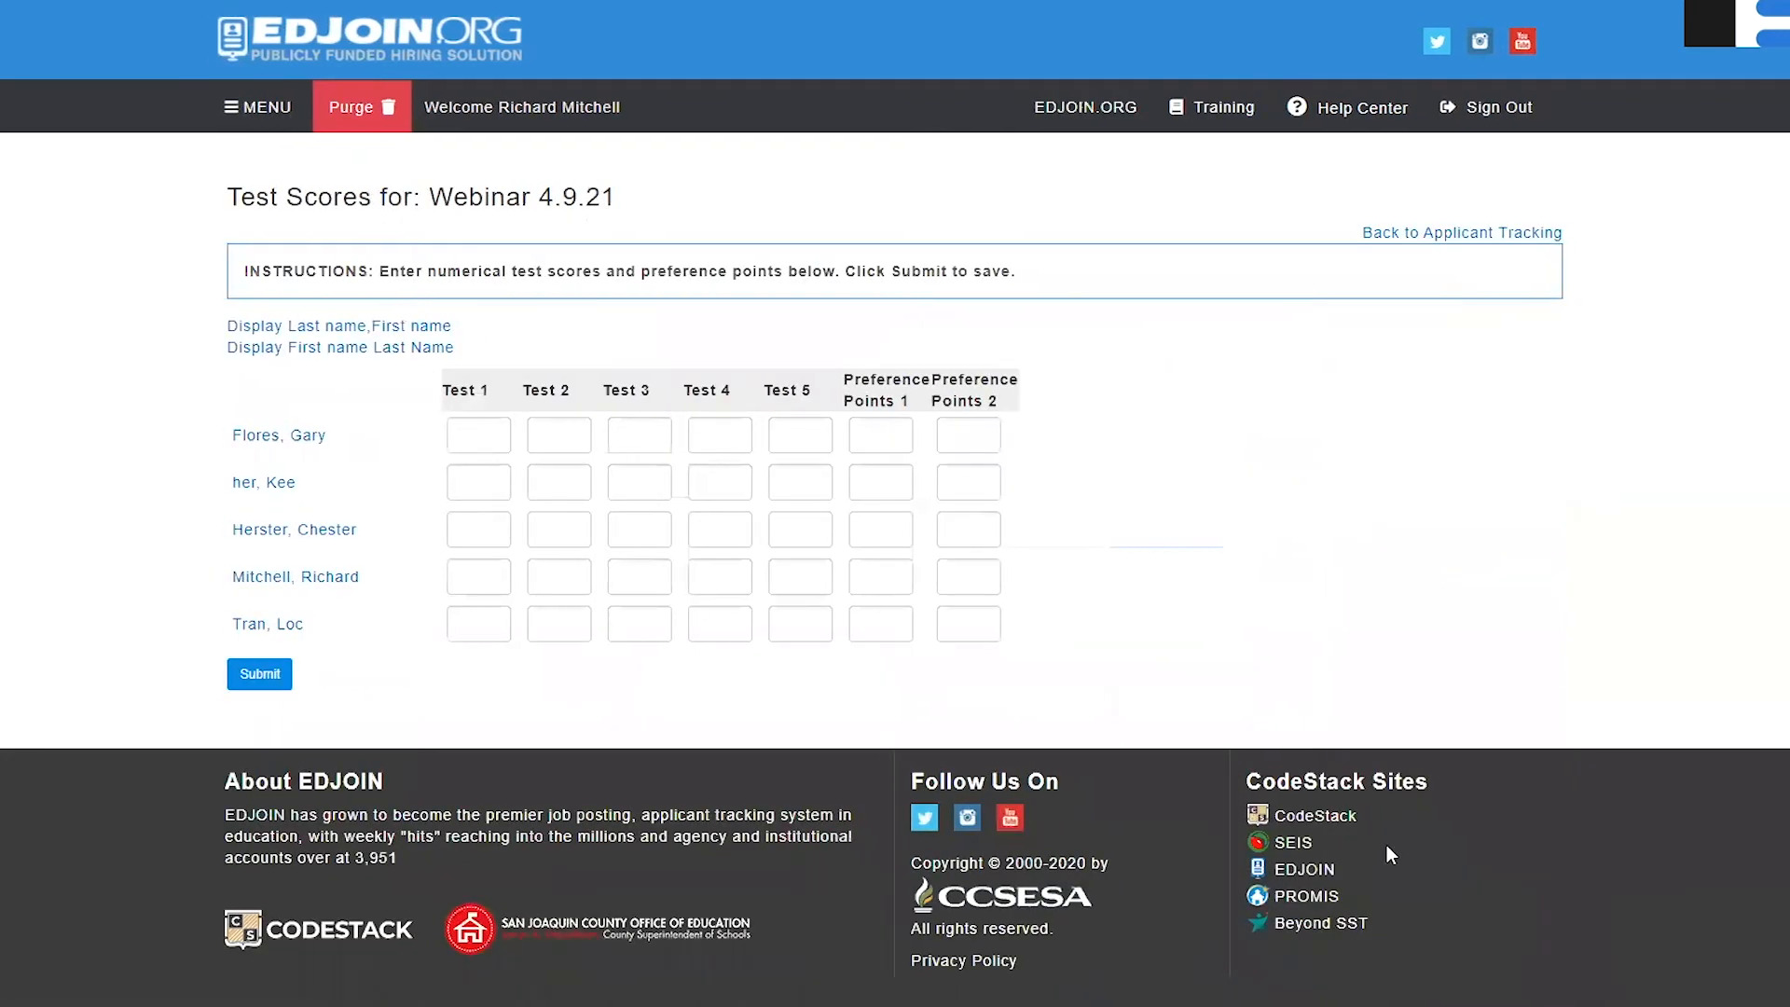
left_click(511, 430)
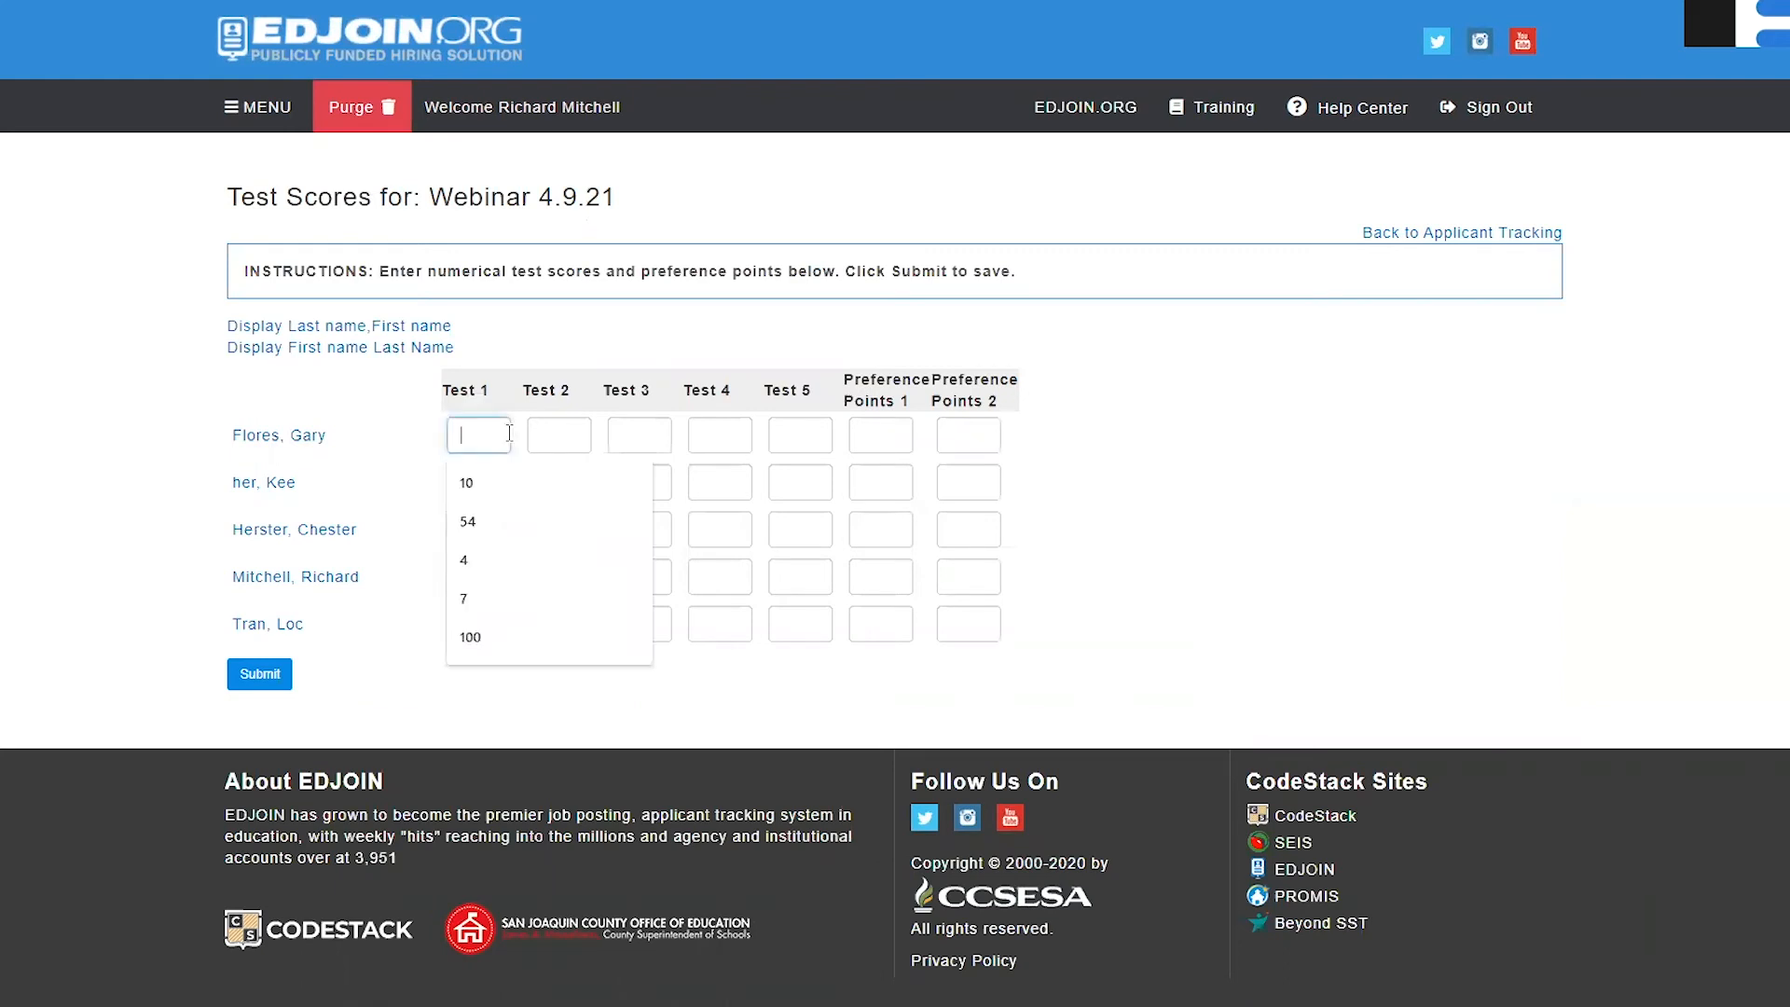
left_click(500, 481)
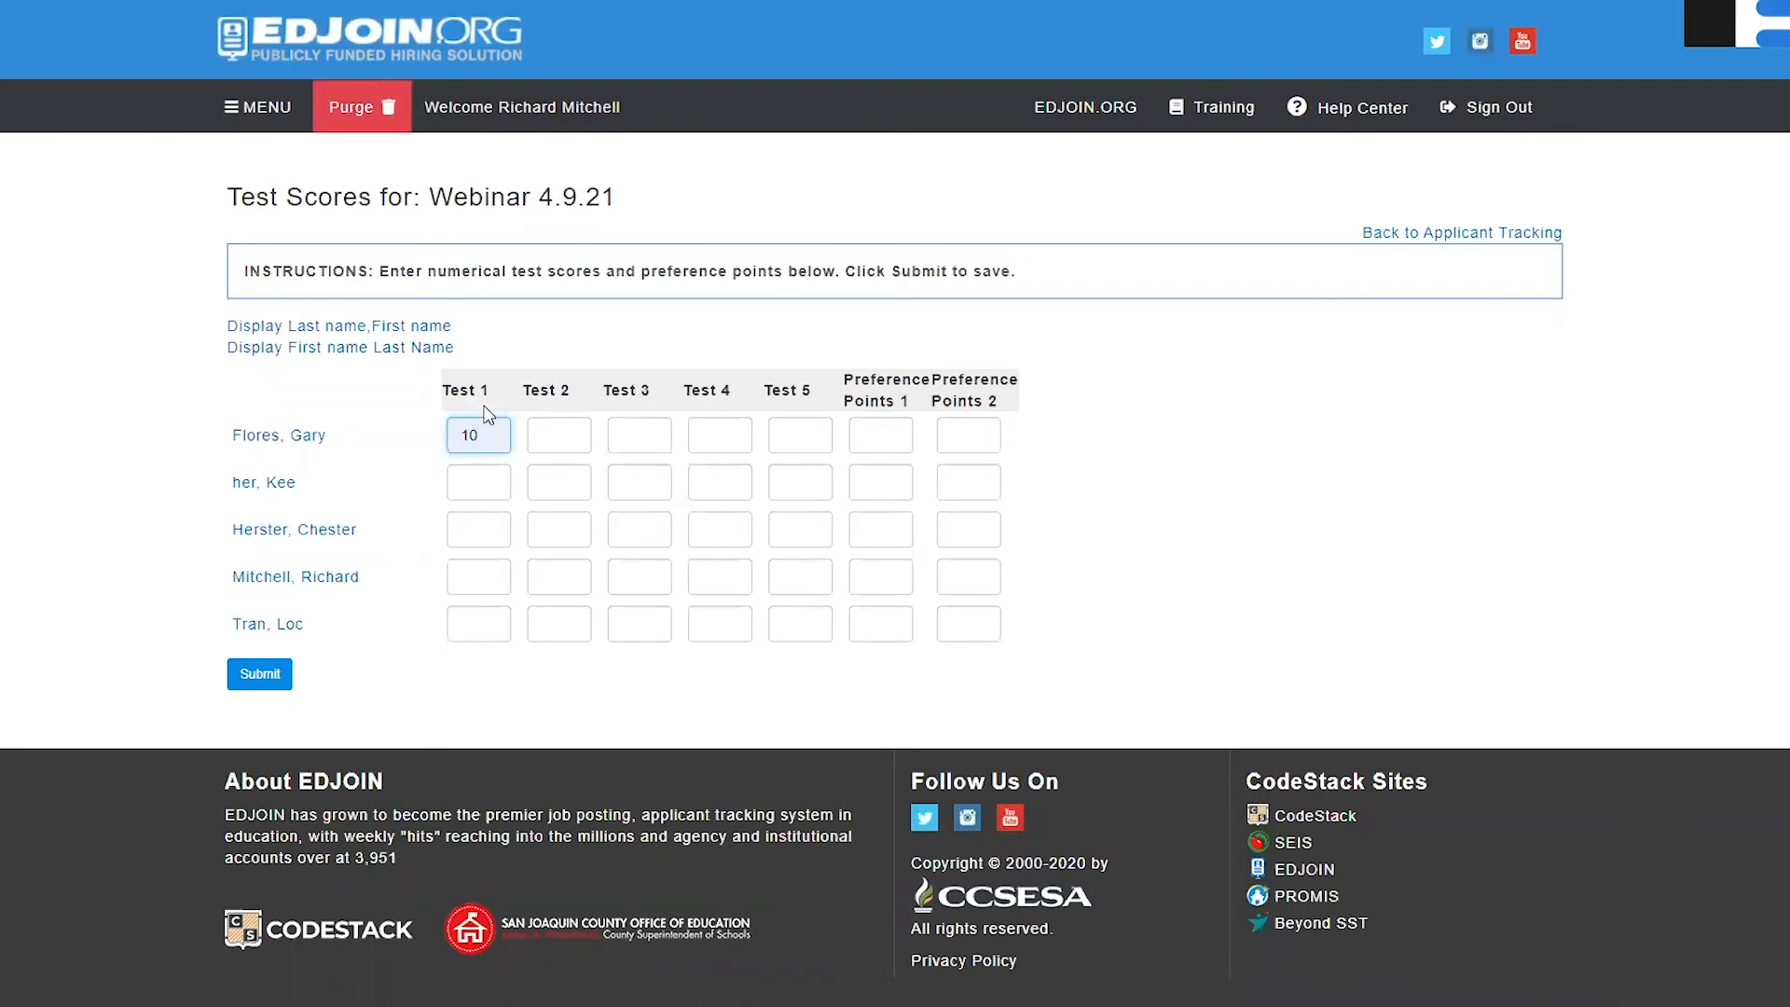
left_click(261, 675)
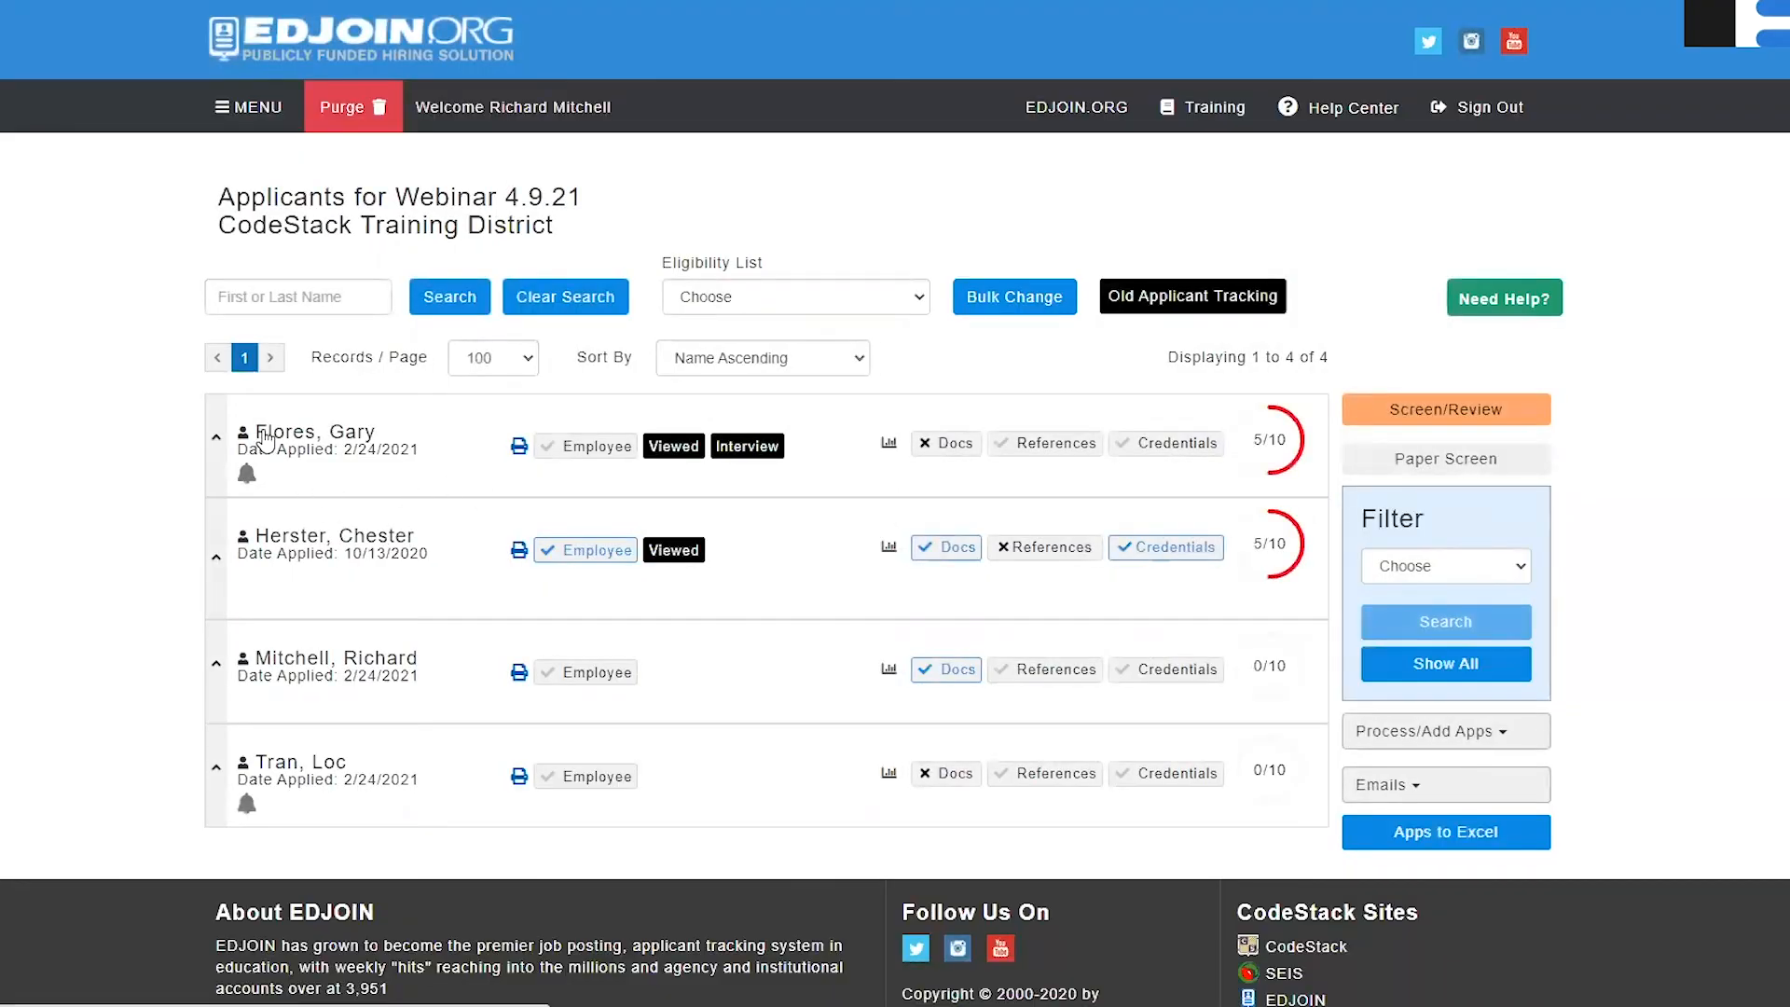
- View the Scoring Summary in the first listed applicant's profile, and return to applicant tracking
left_click(266, 434)
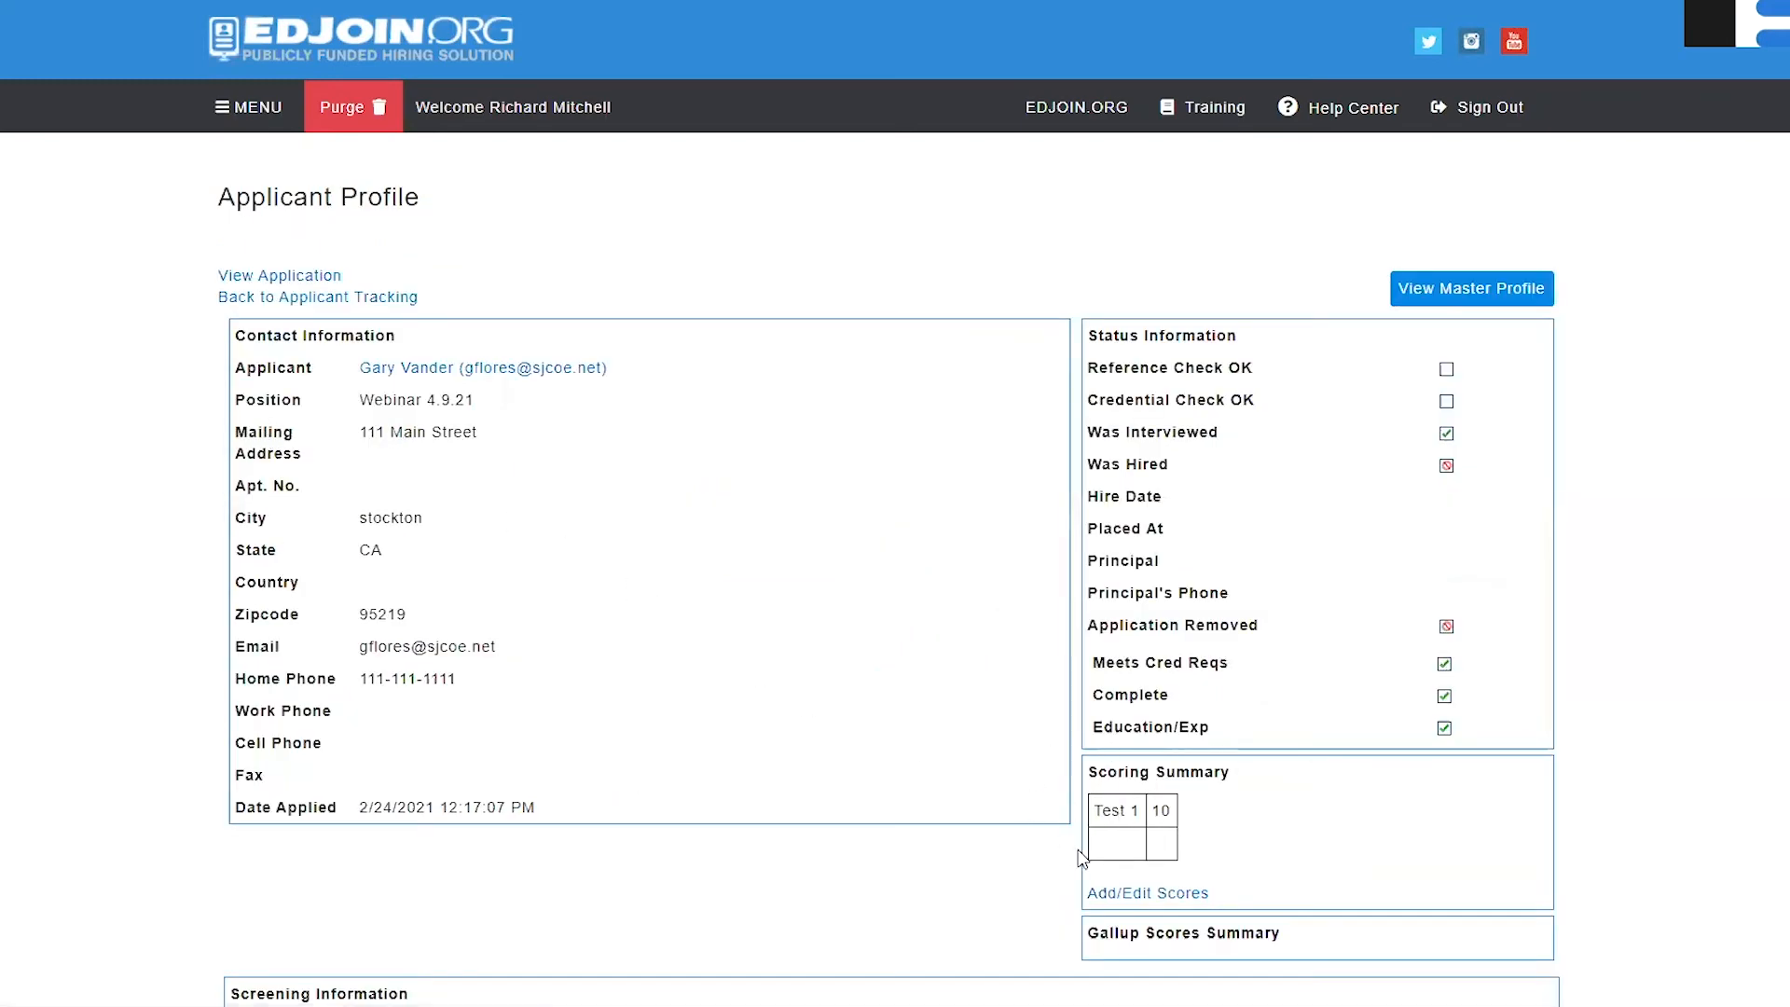
scroll(1184, 746, "down", 3)
scroll(1170, 733, "down", 2)
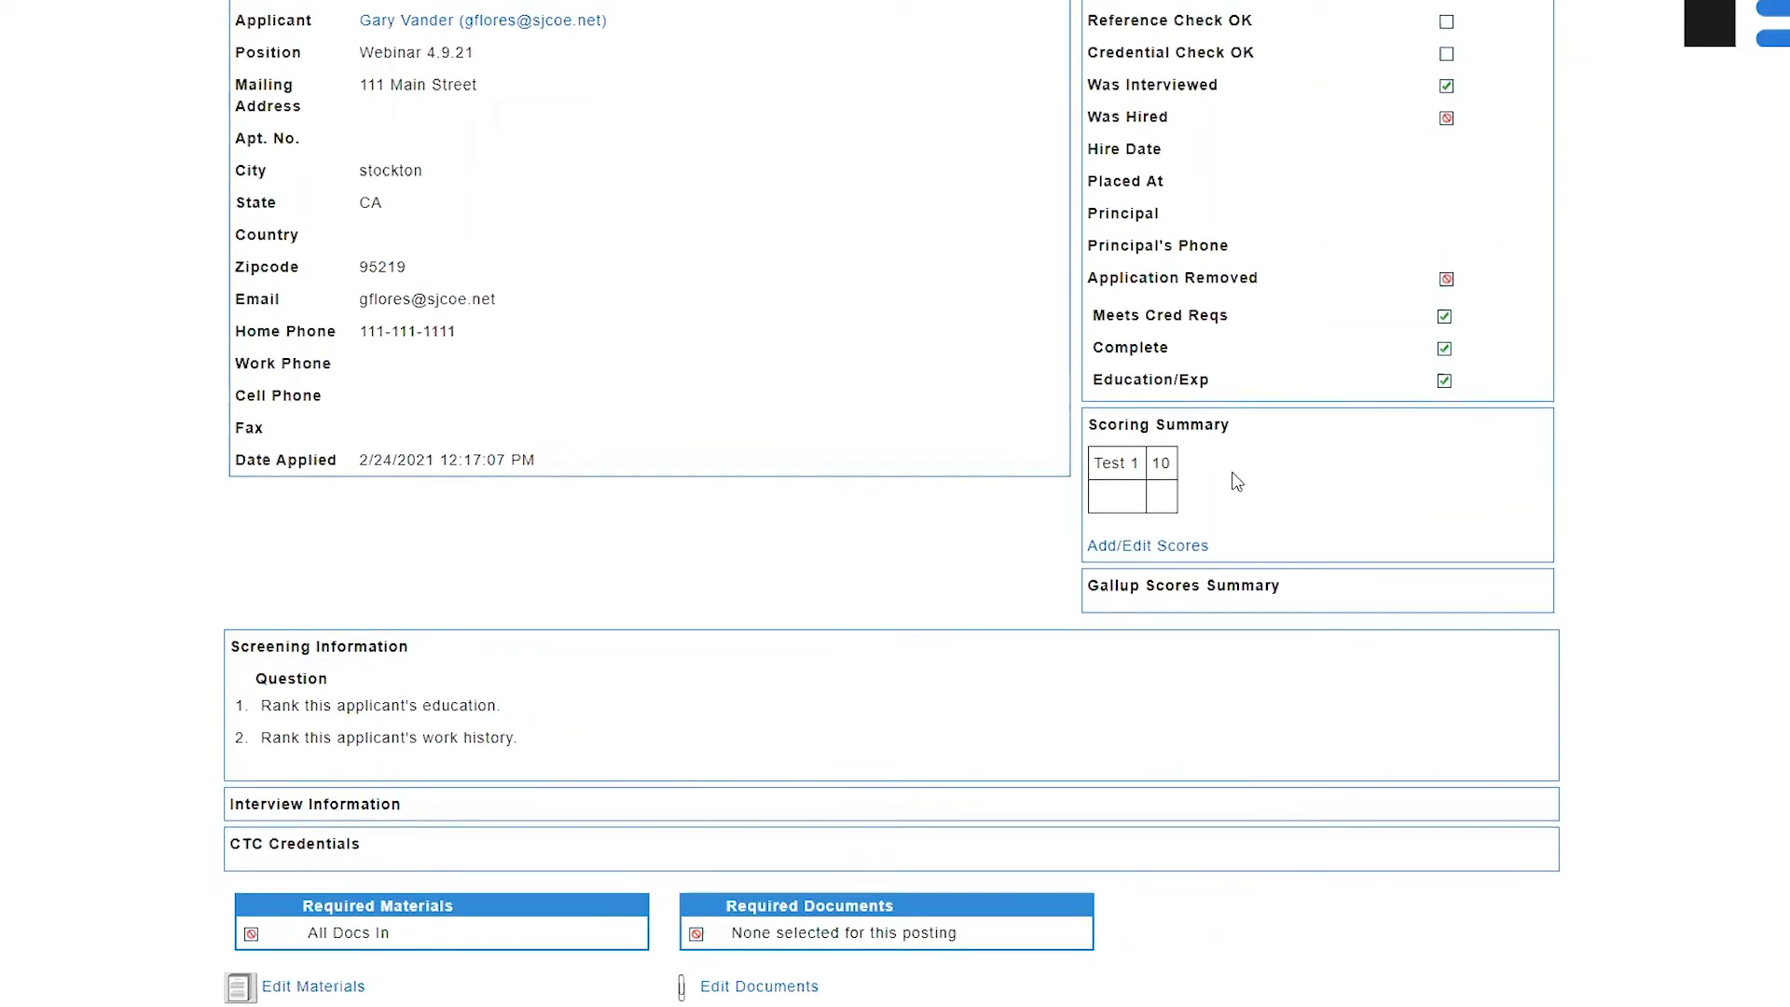
scroll(1231, 475, "up", 5)
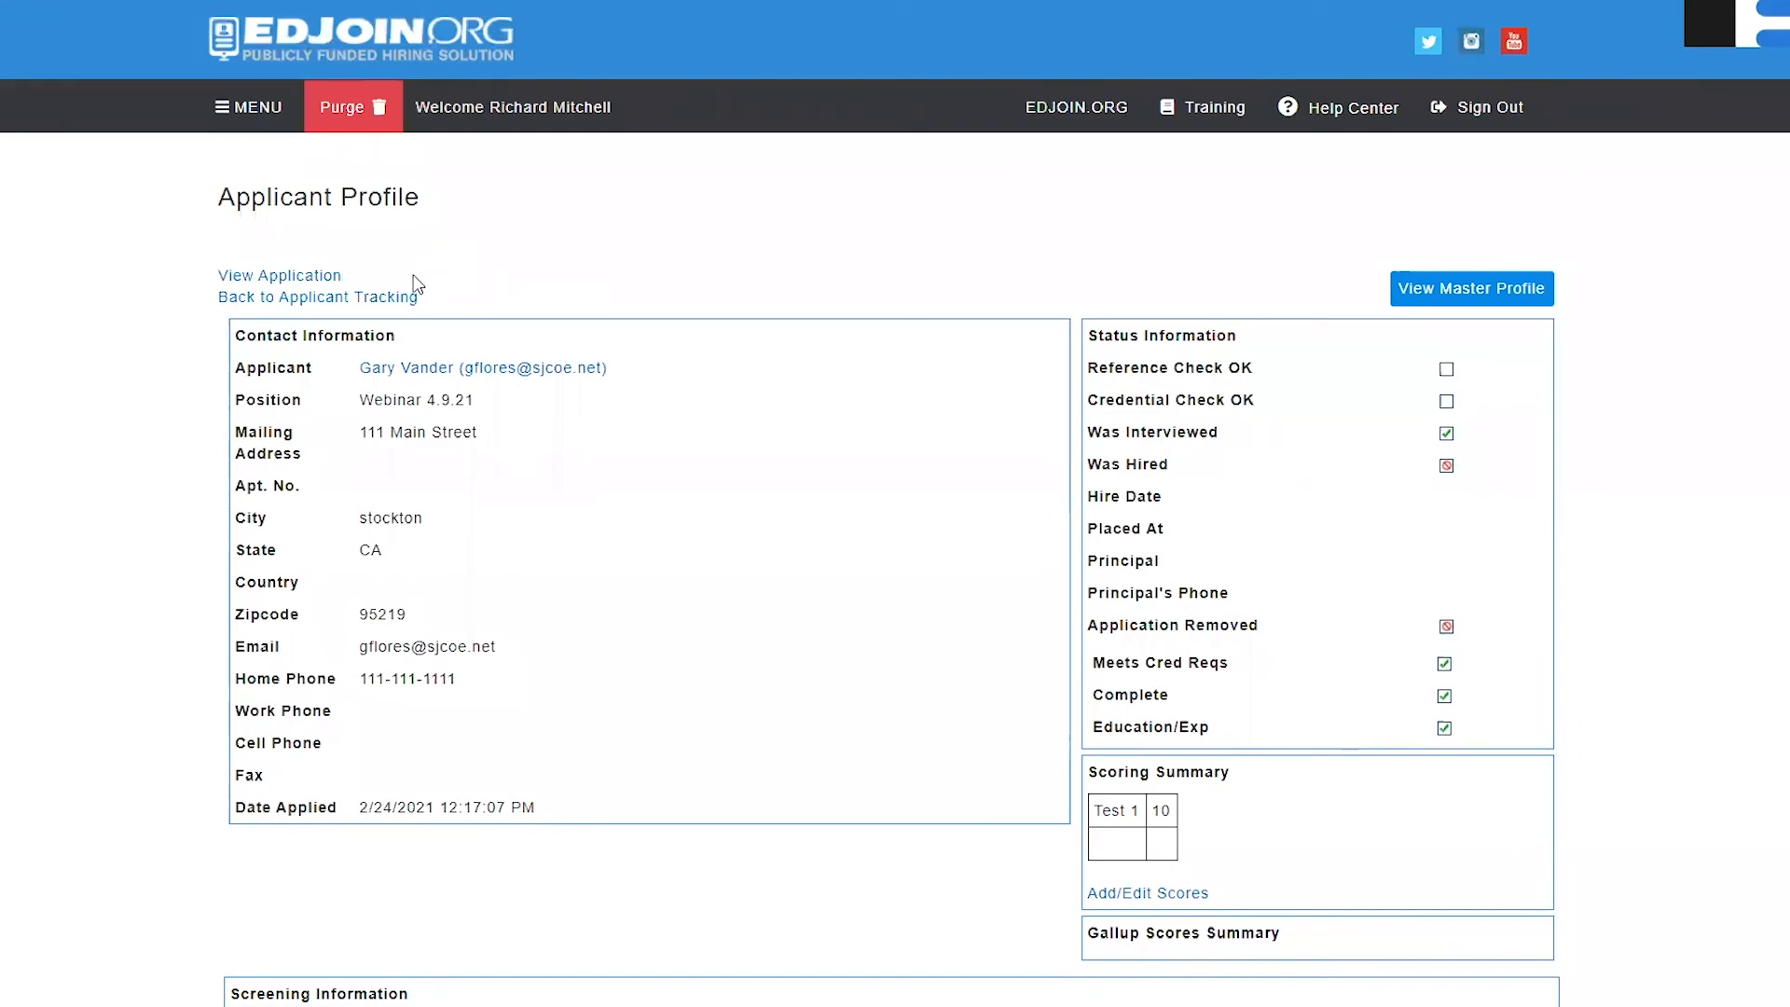
left_click(398, 298)
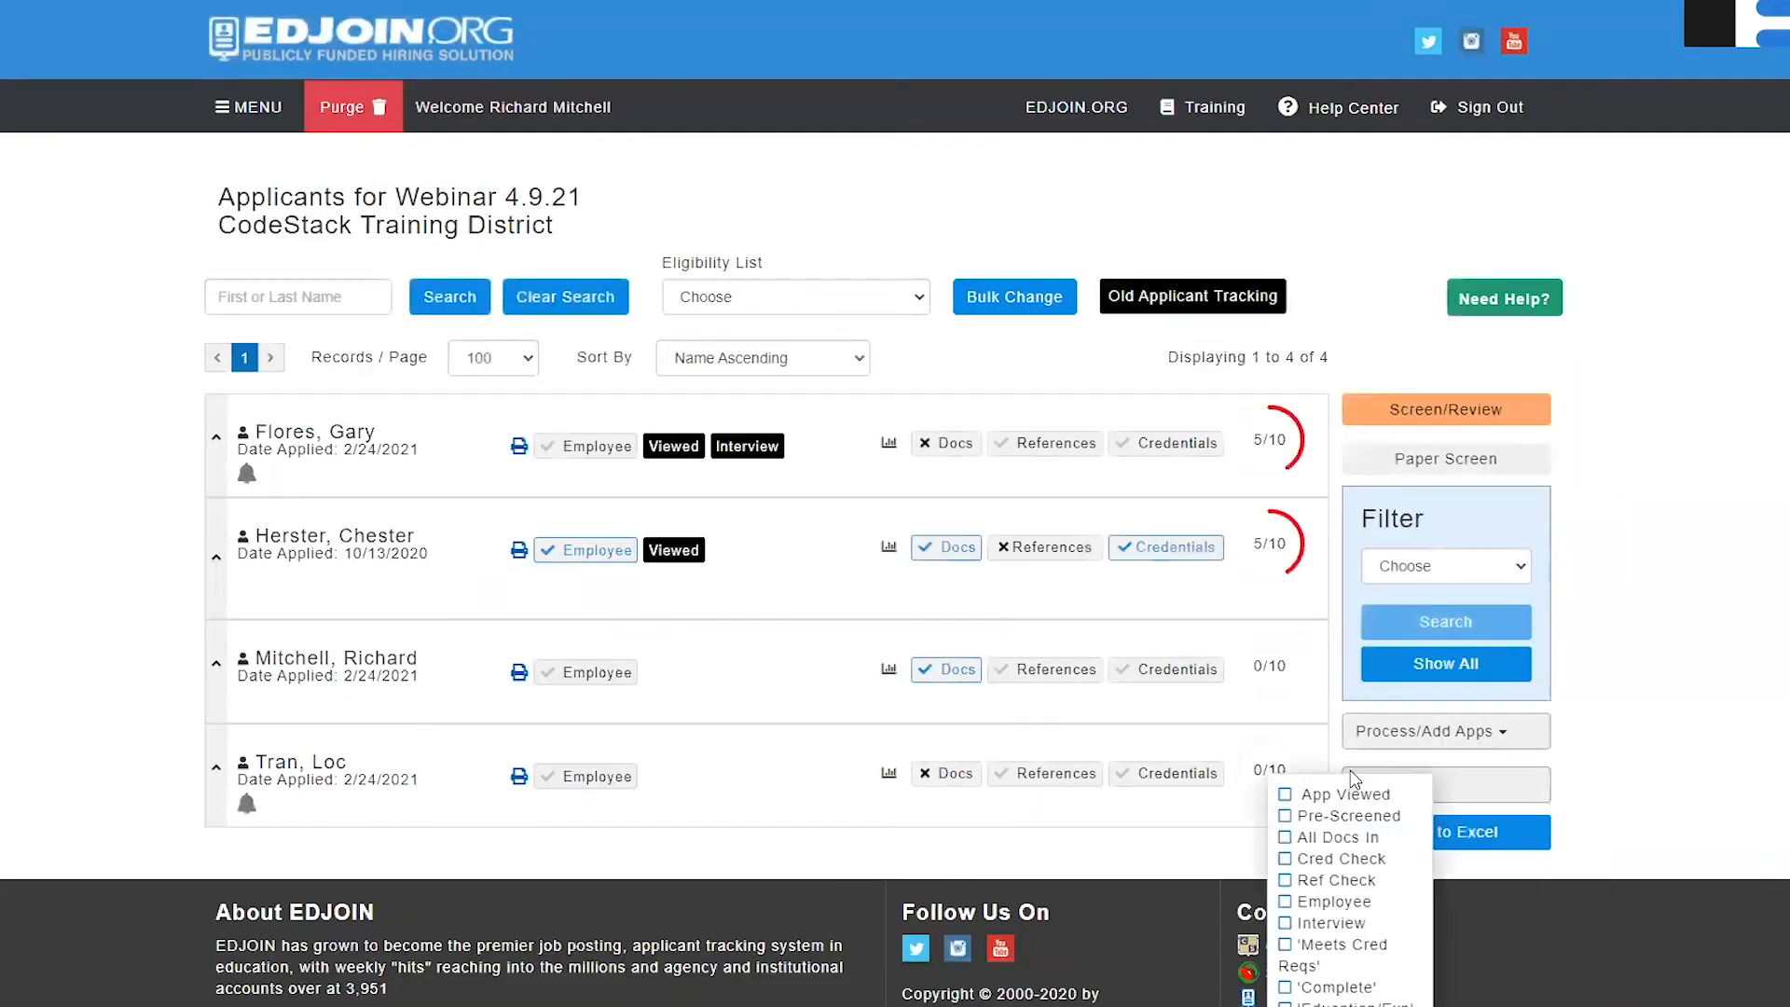
- View the Webinar 4.9.21 job posting, look over its details, and return to applicant tracking
left_click(1443, 735)
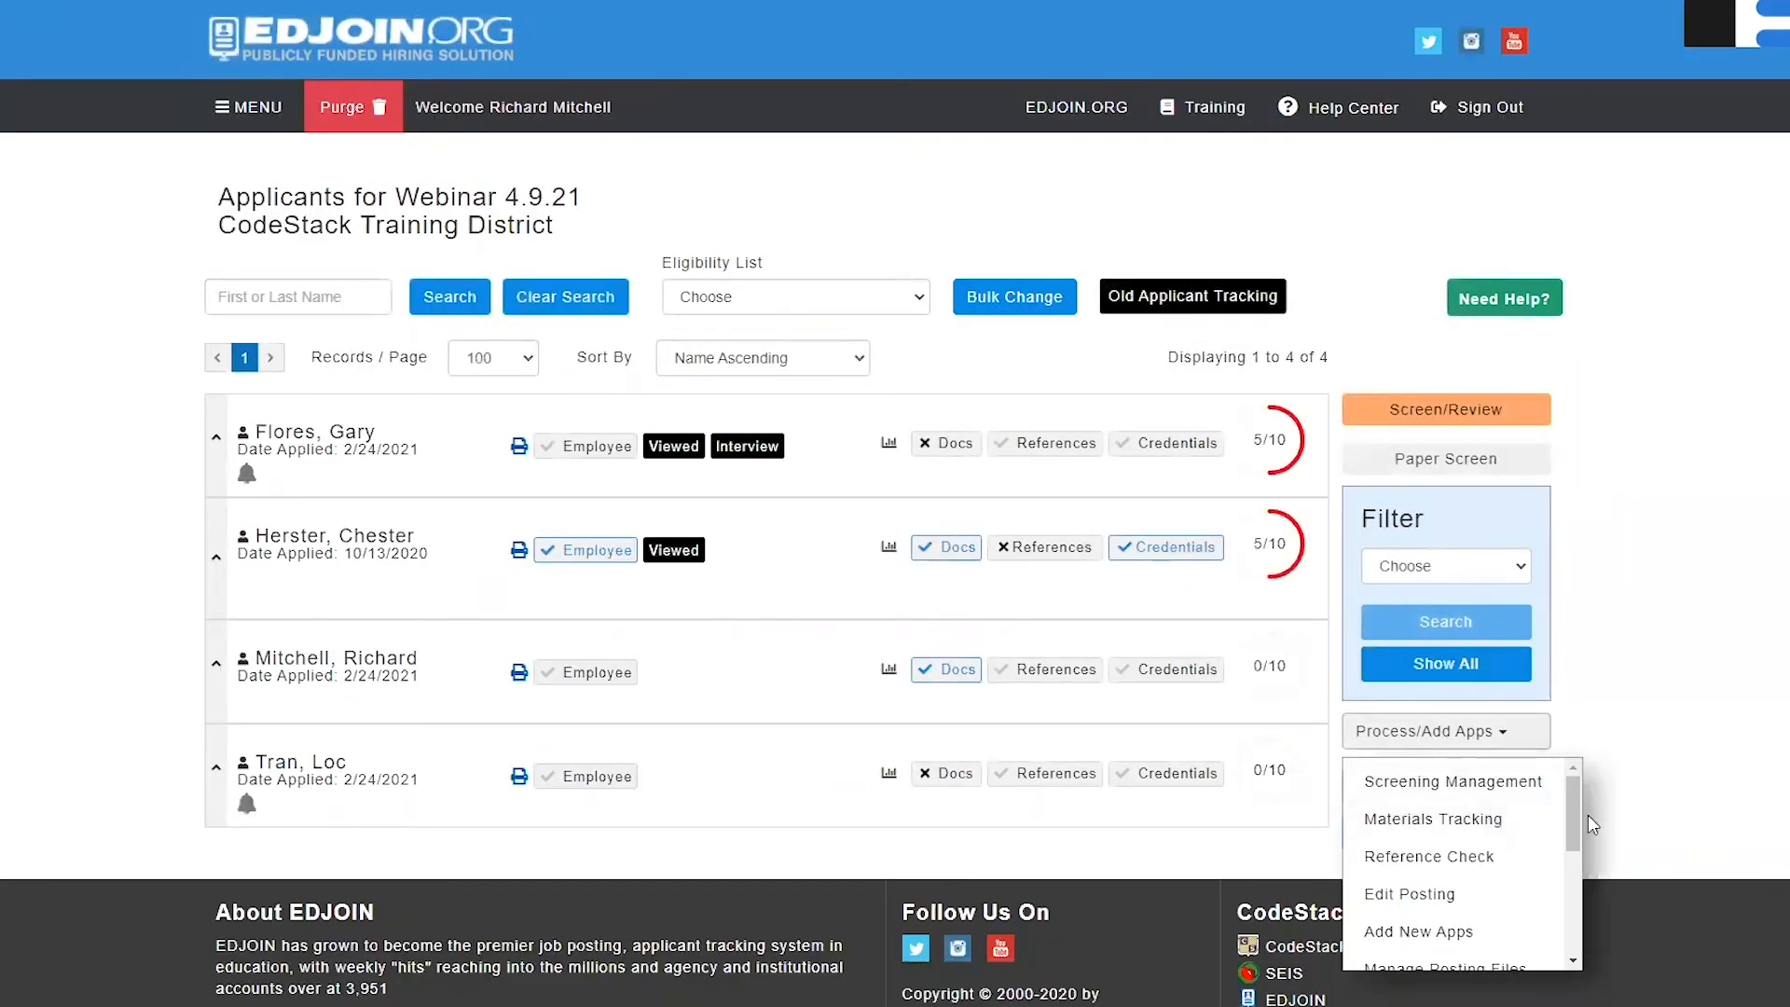
left_click_drag(1573, 830, 1575, 936)
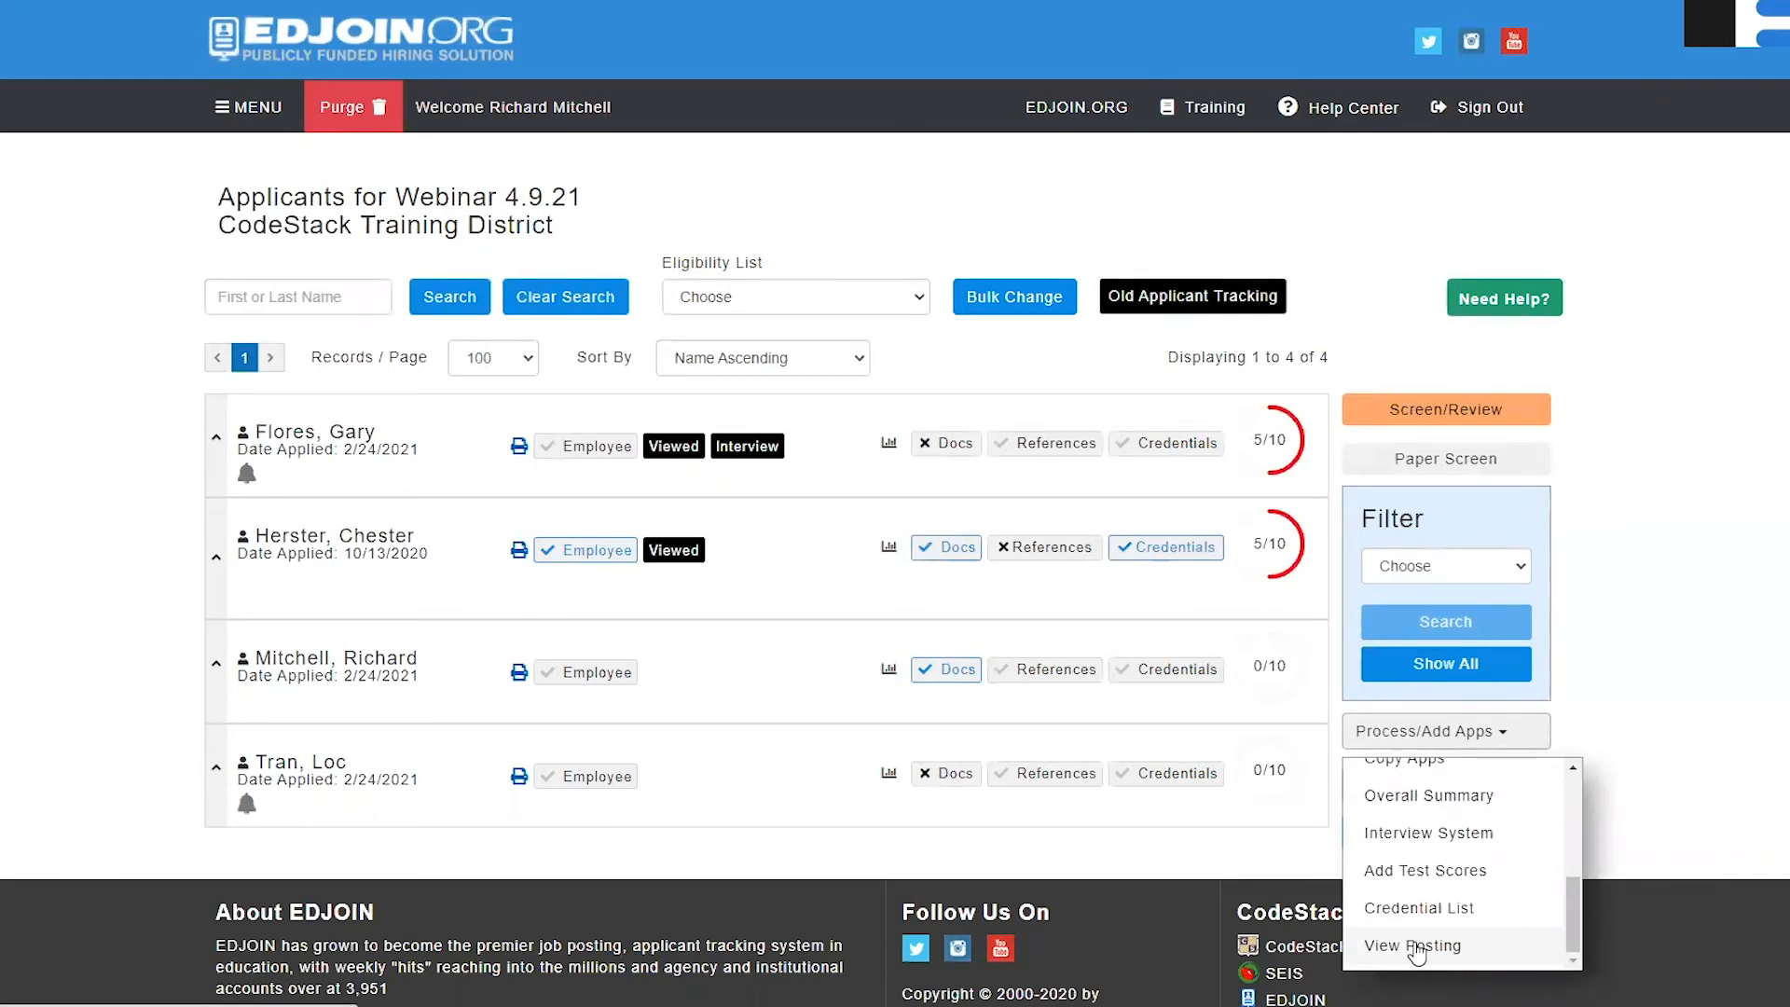
left_click(1414, 945)
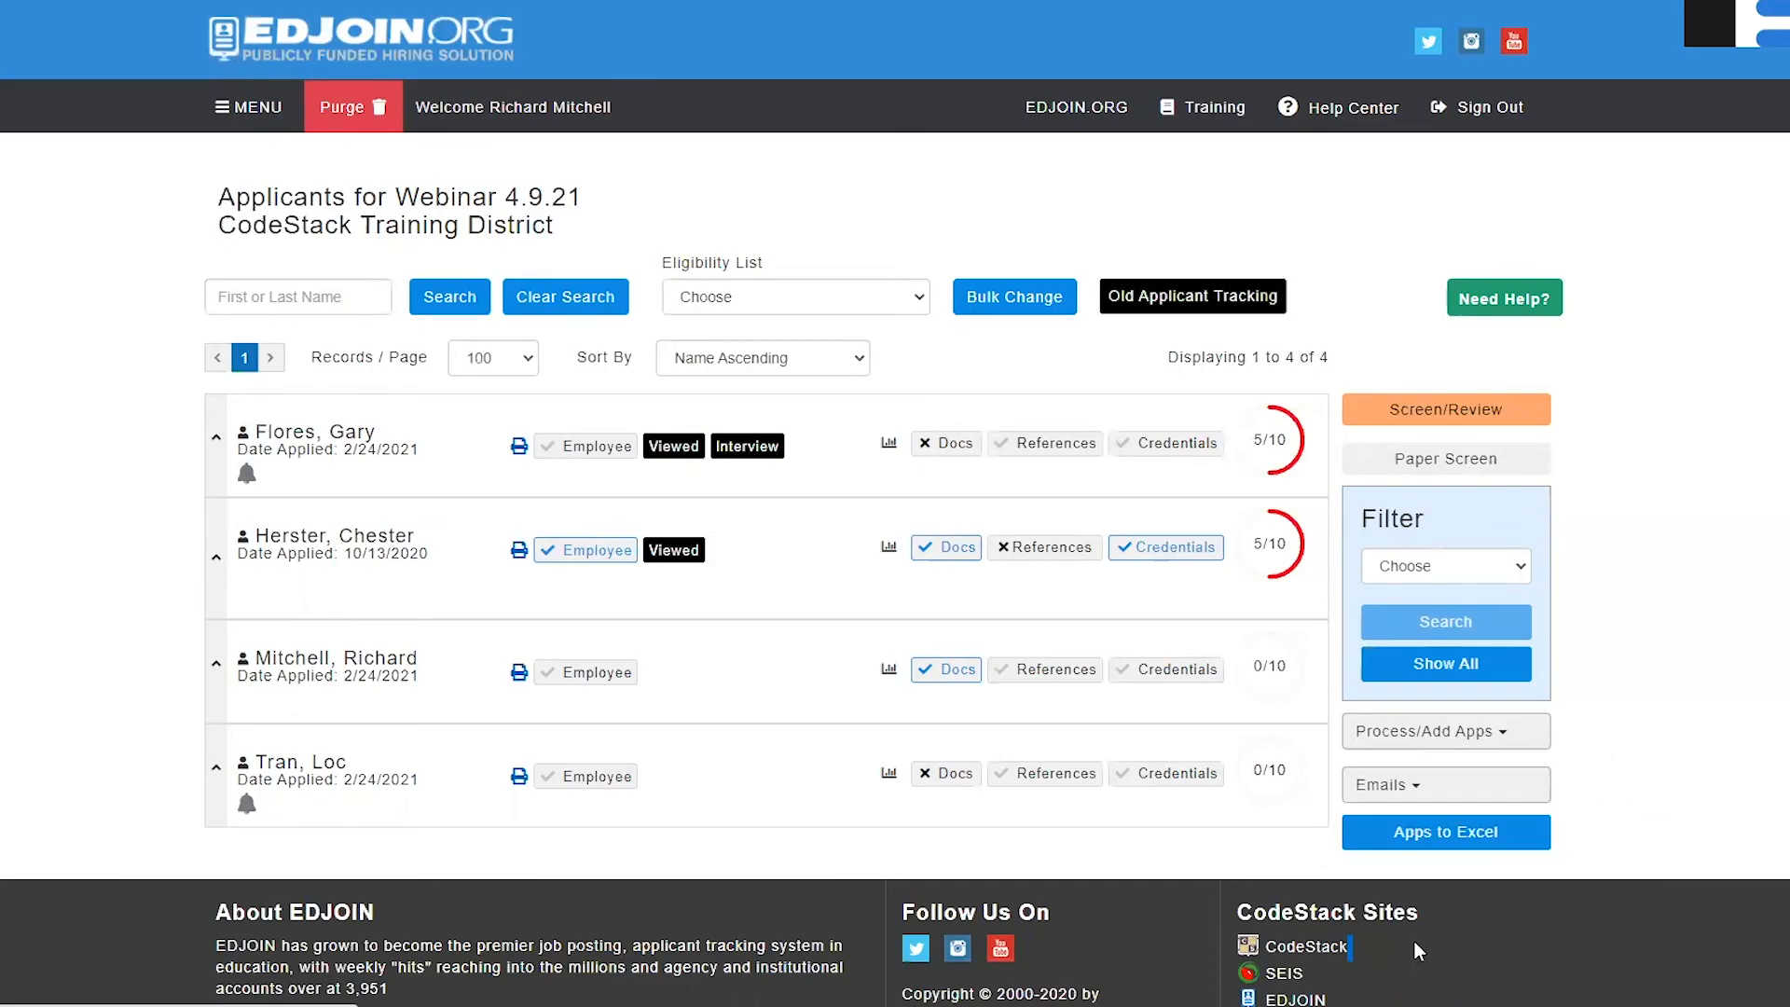
scroll(880, 678, "down", 5)
scroll(880, 679, "up", 5)
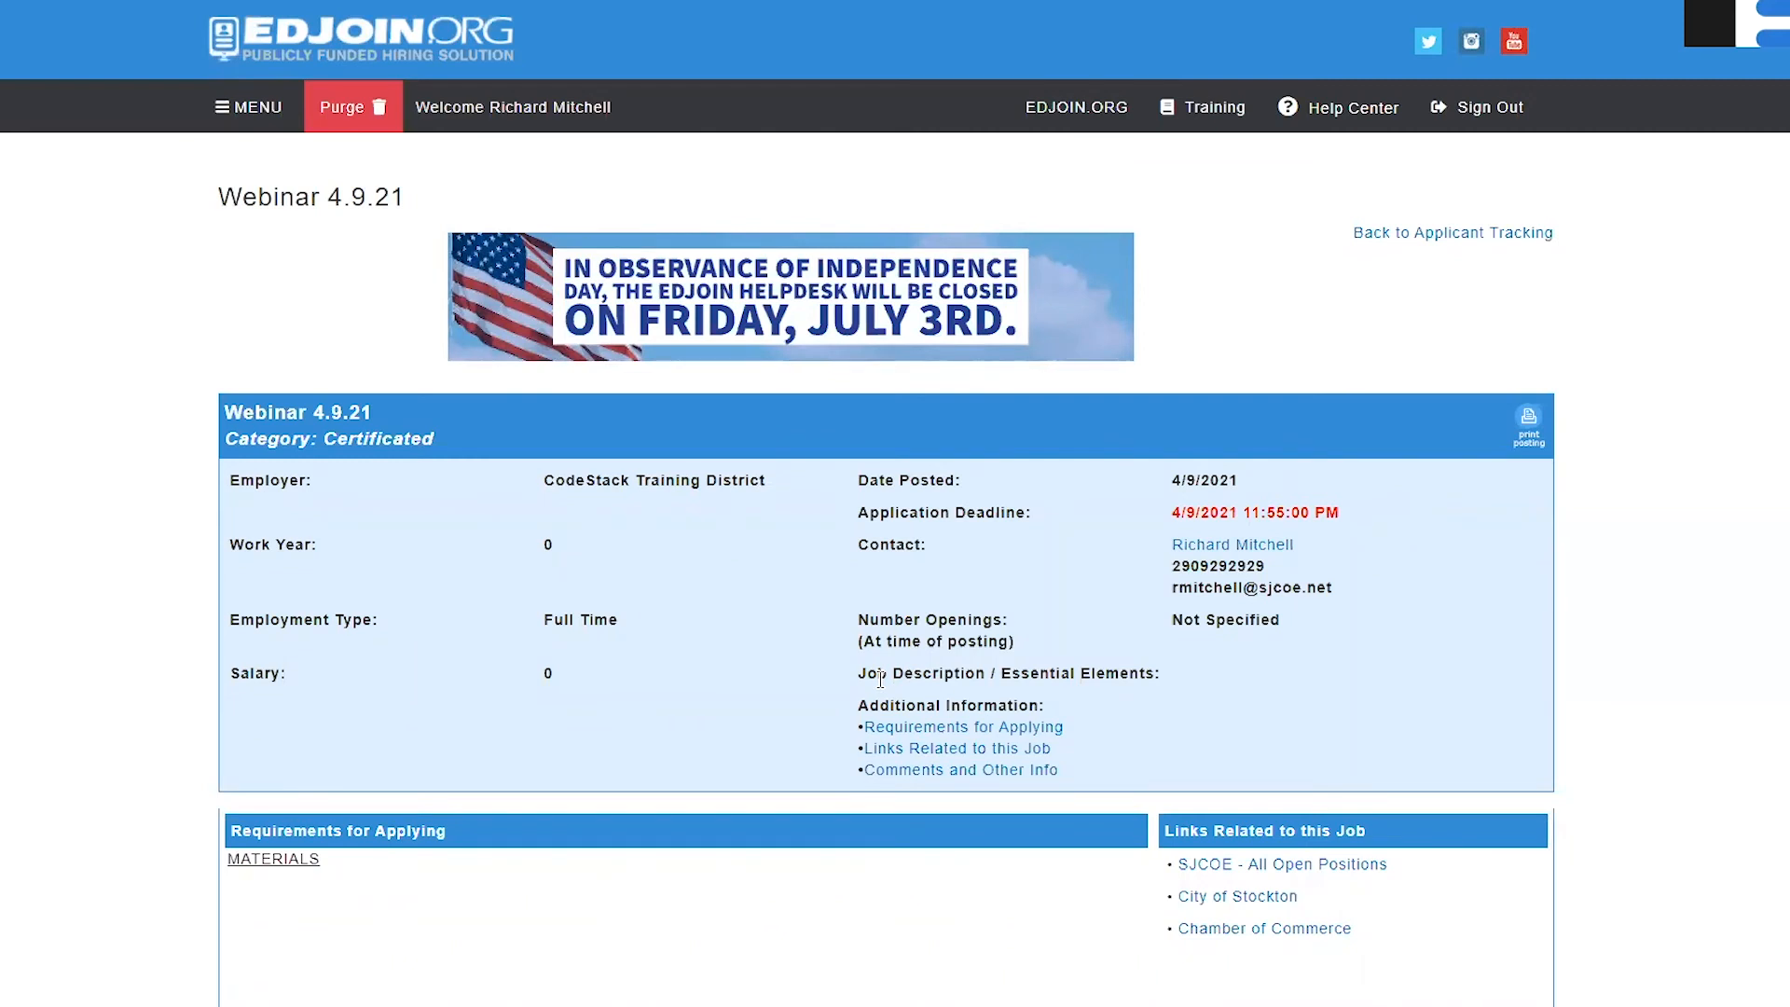
scroll(811, 490, "down", 3)
scroll(809, 484, "up", 3)
left_click(1373, 234)
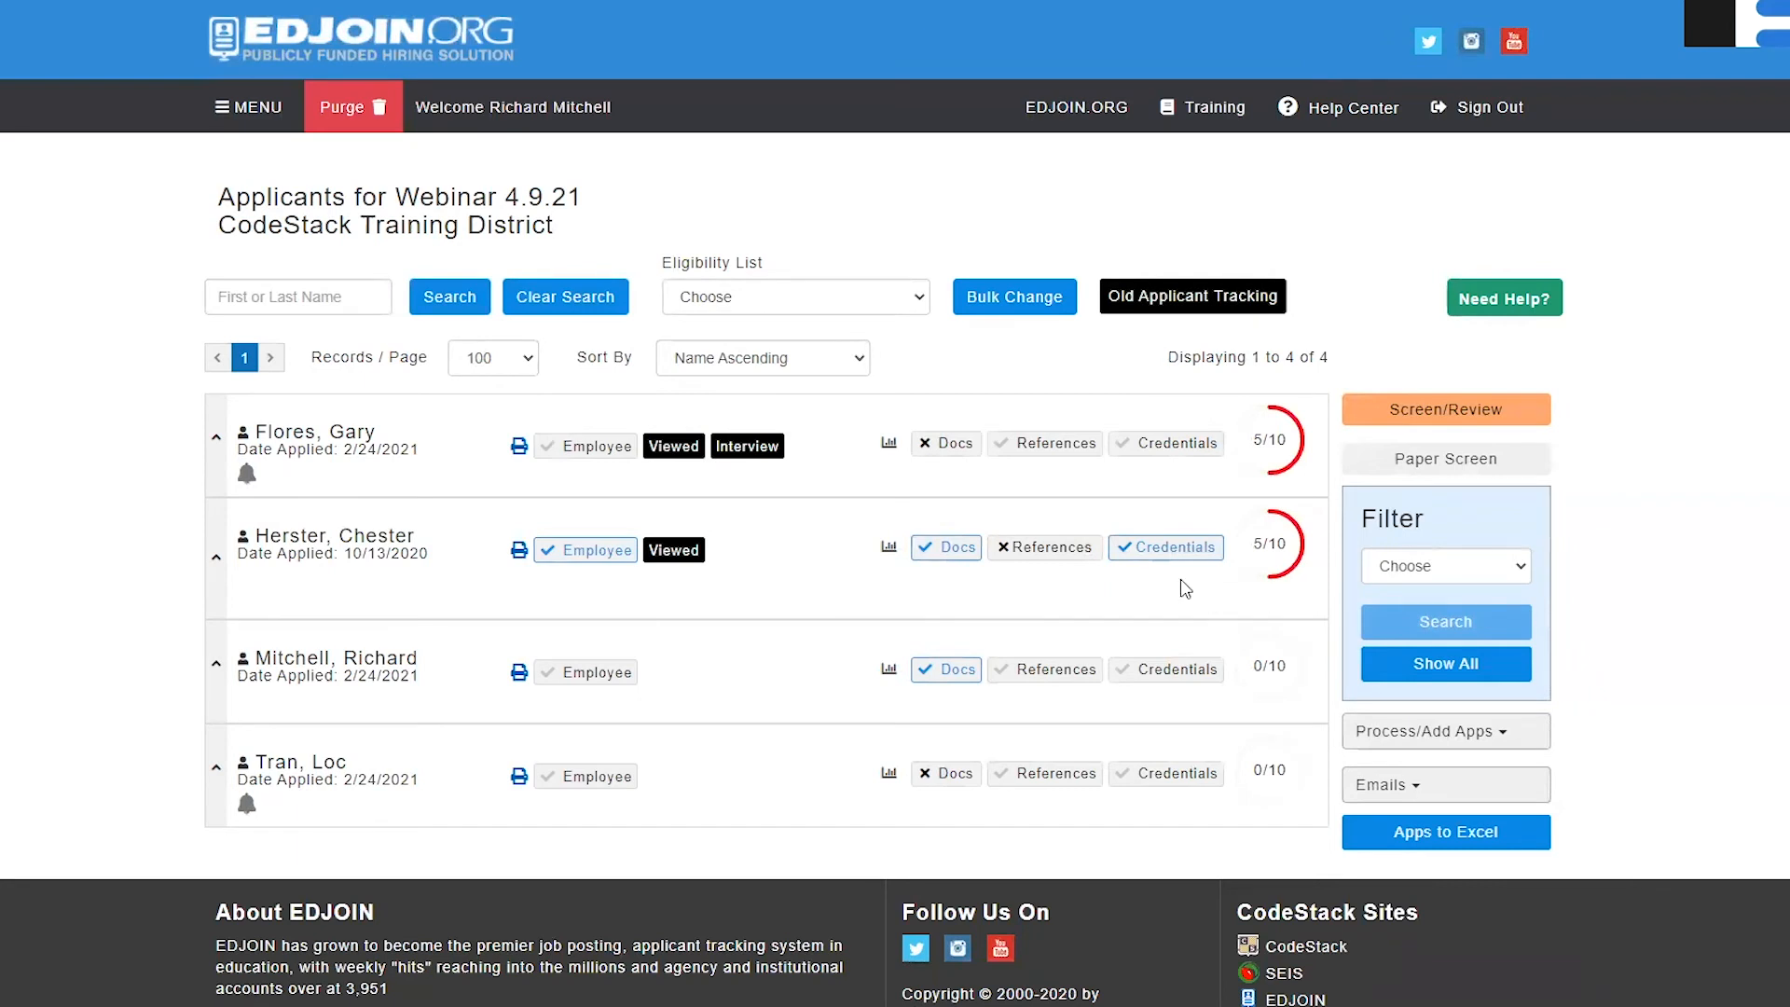
- Open Manage User Profiles in a new tab and examine the first listed user's menu profile and additional permissions
left_click(248, 124)
mouse_move(266, 442)
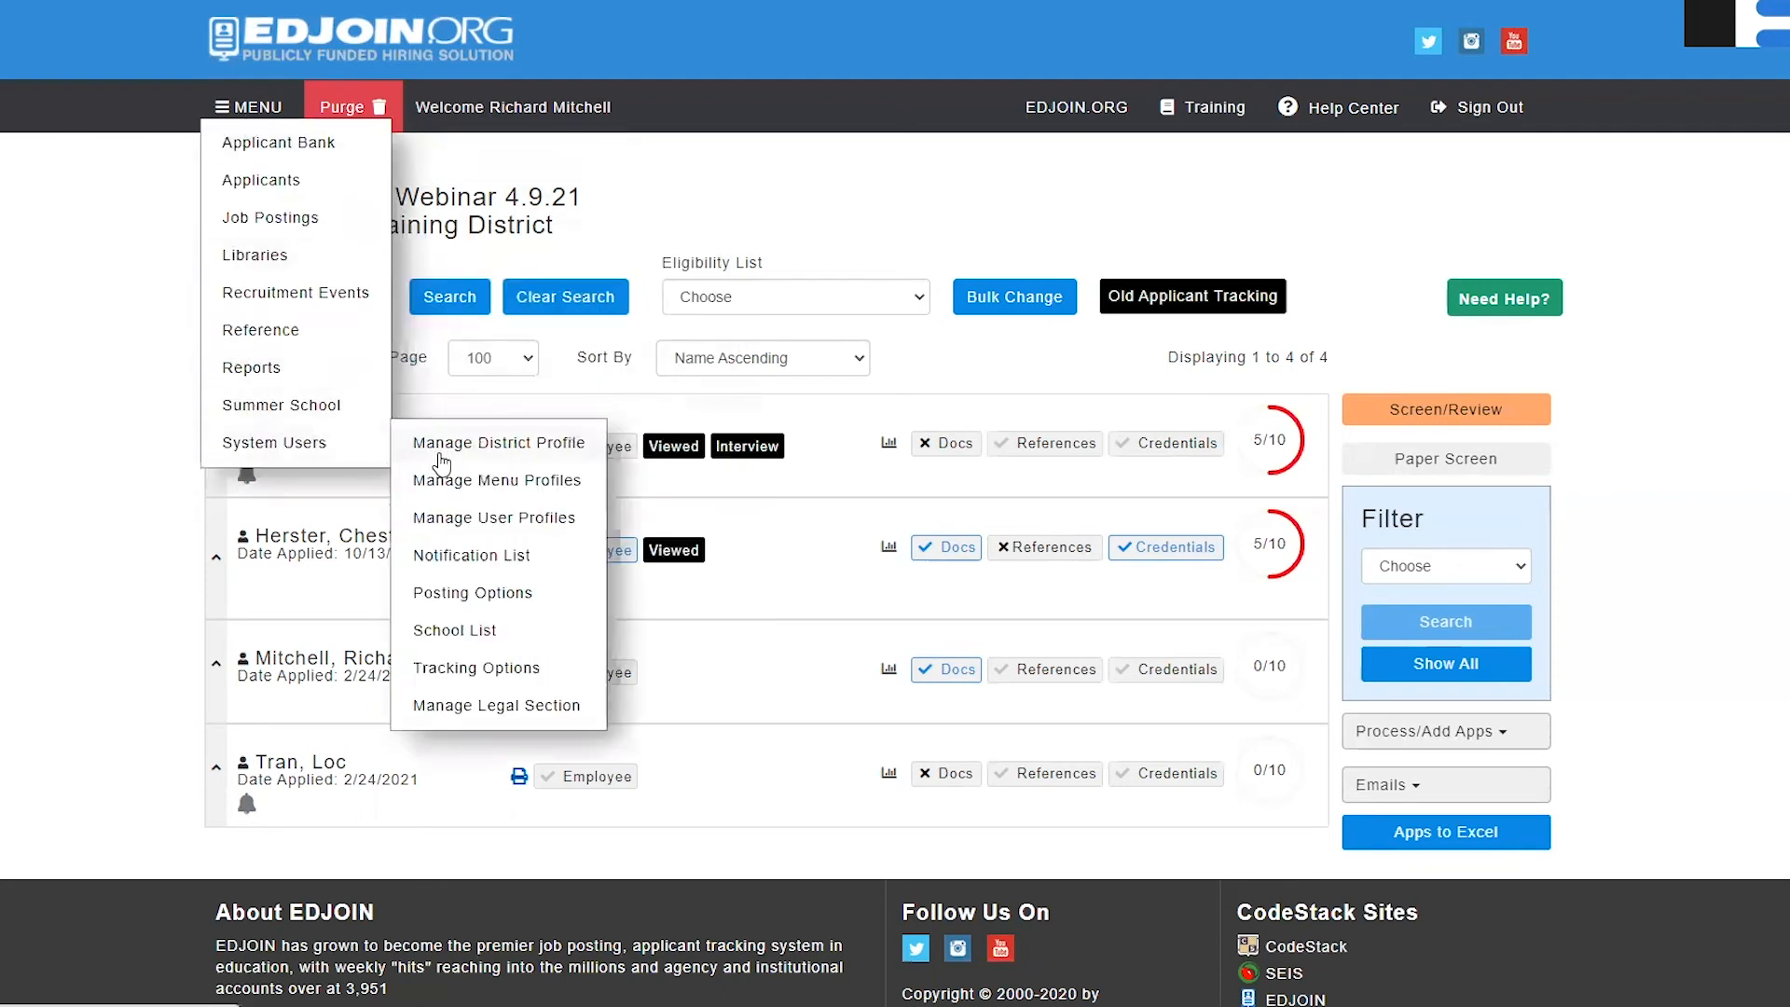
right_click(502, 527)
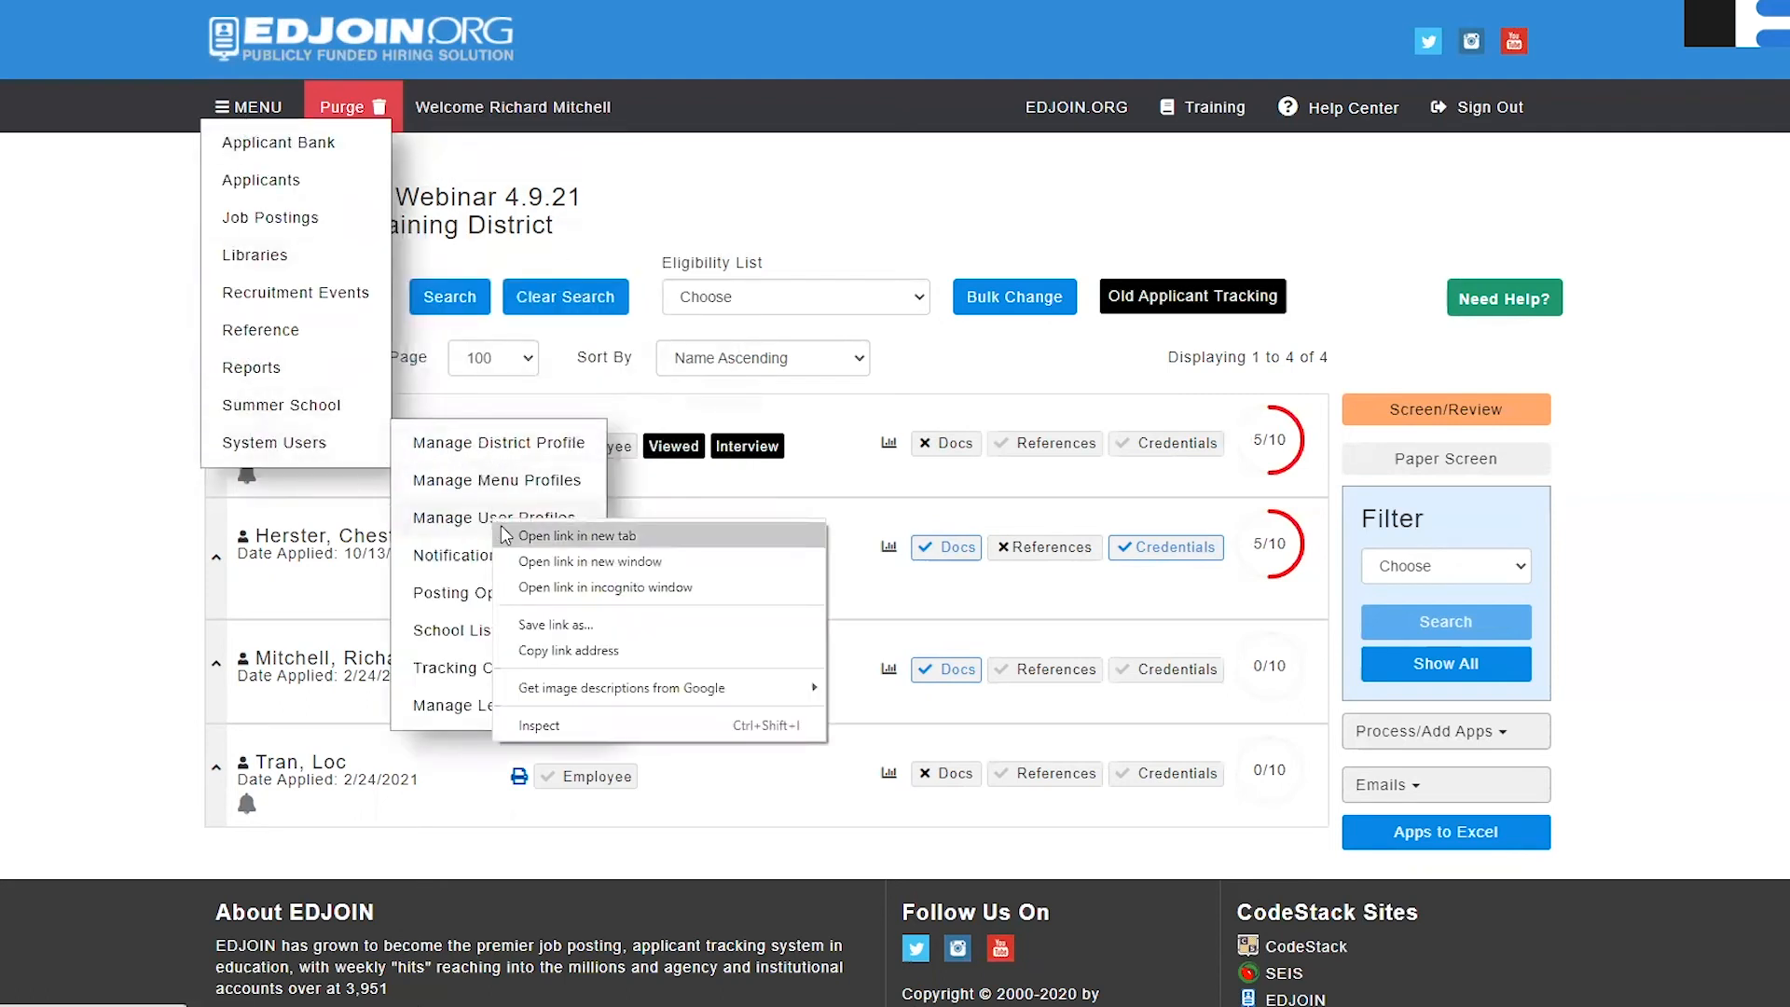
left_click(503, 535)
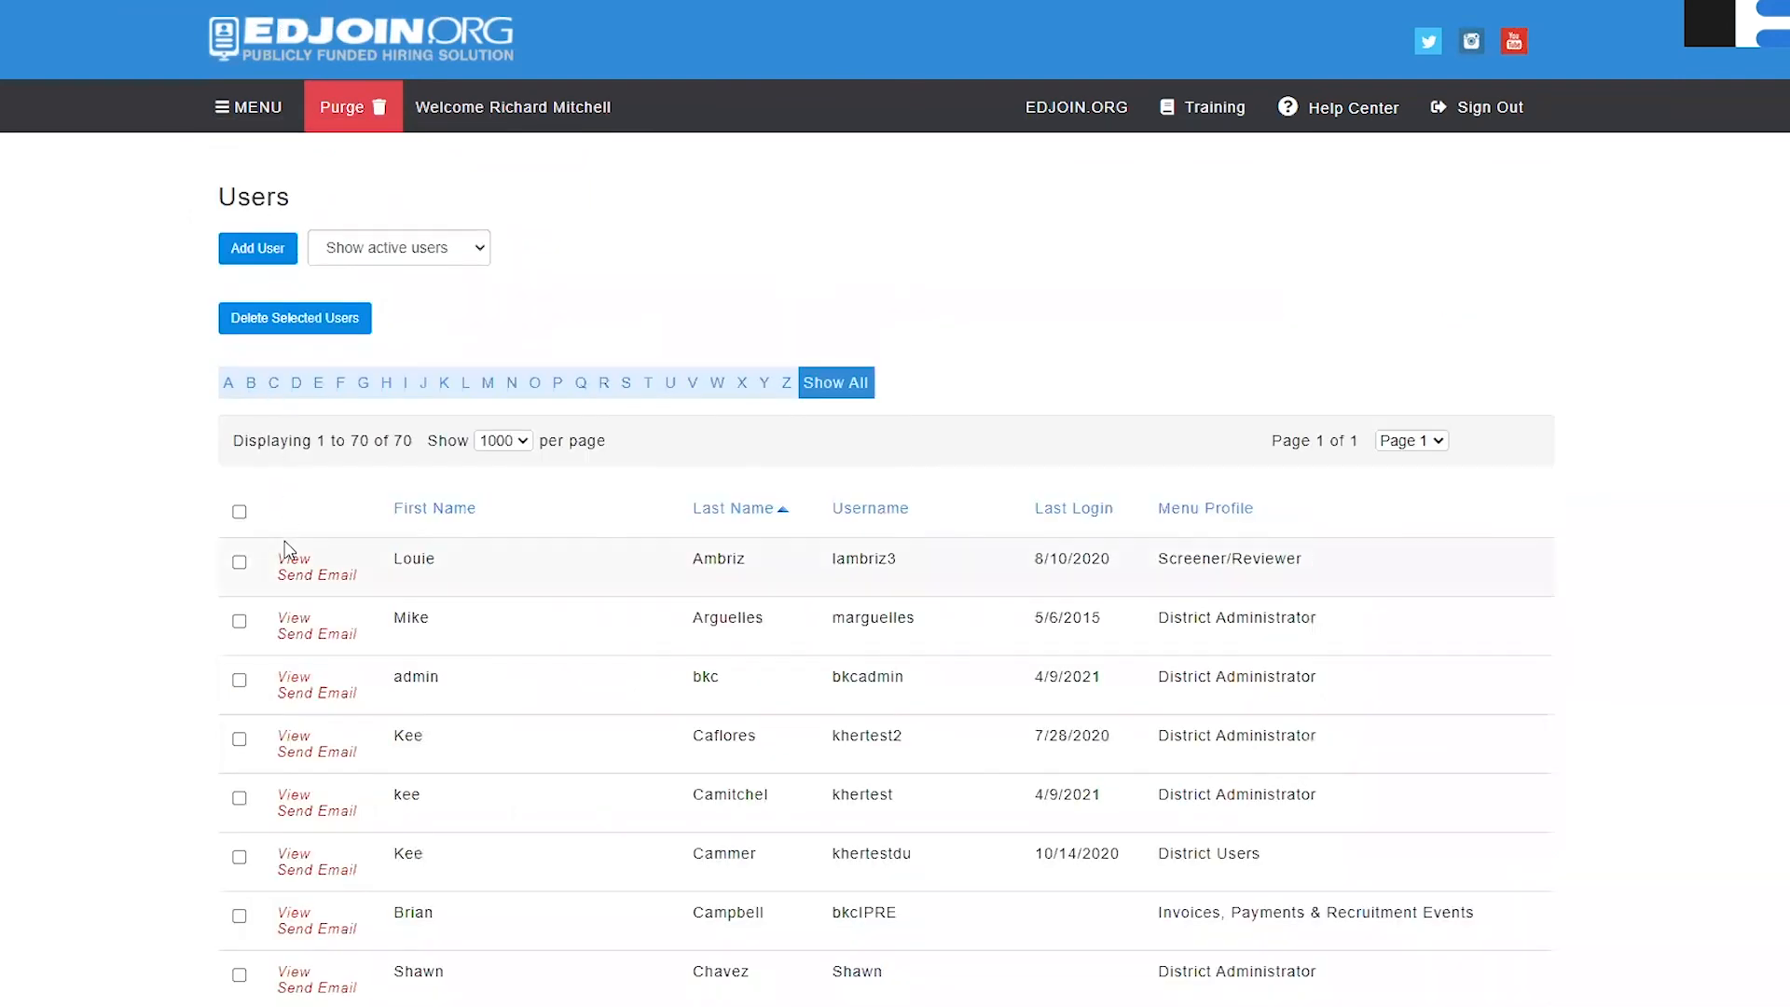
left_click(293, 559)
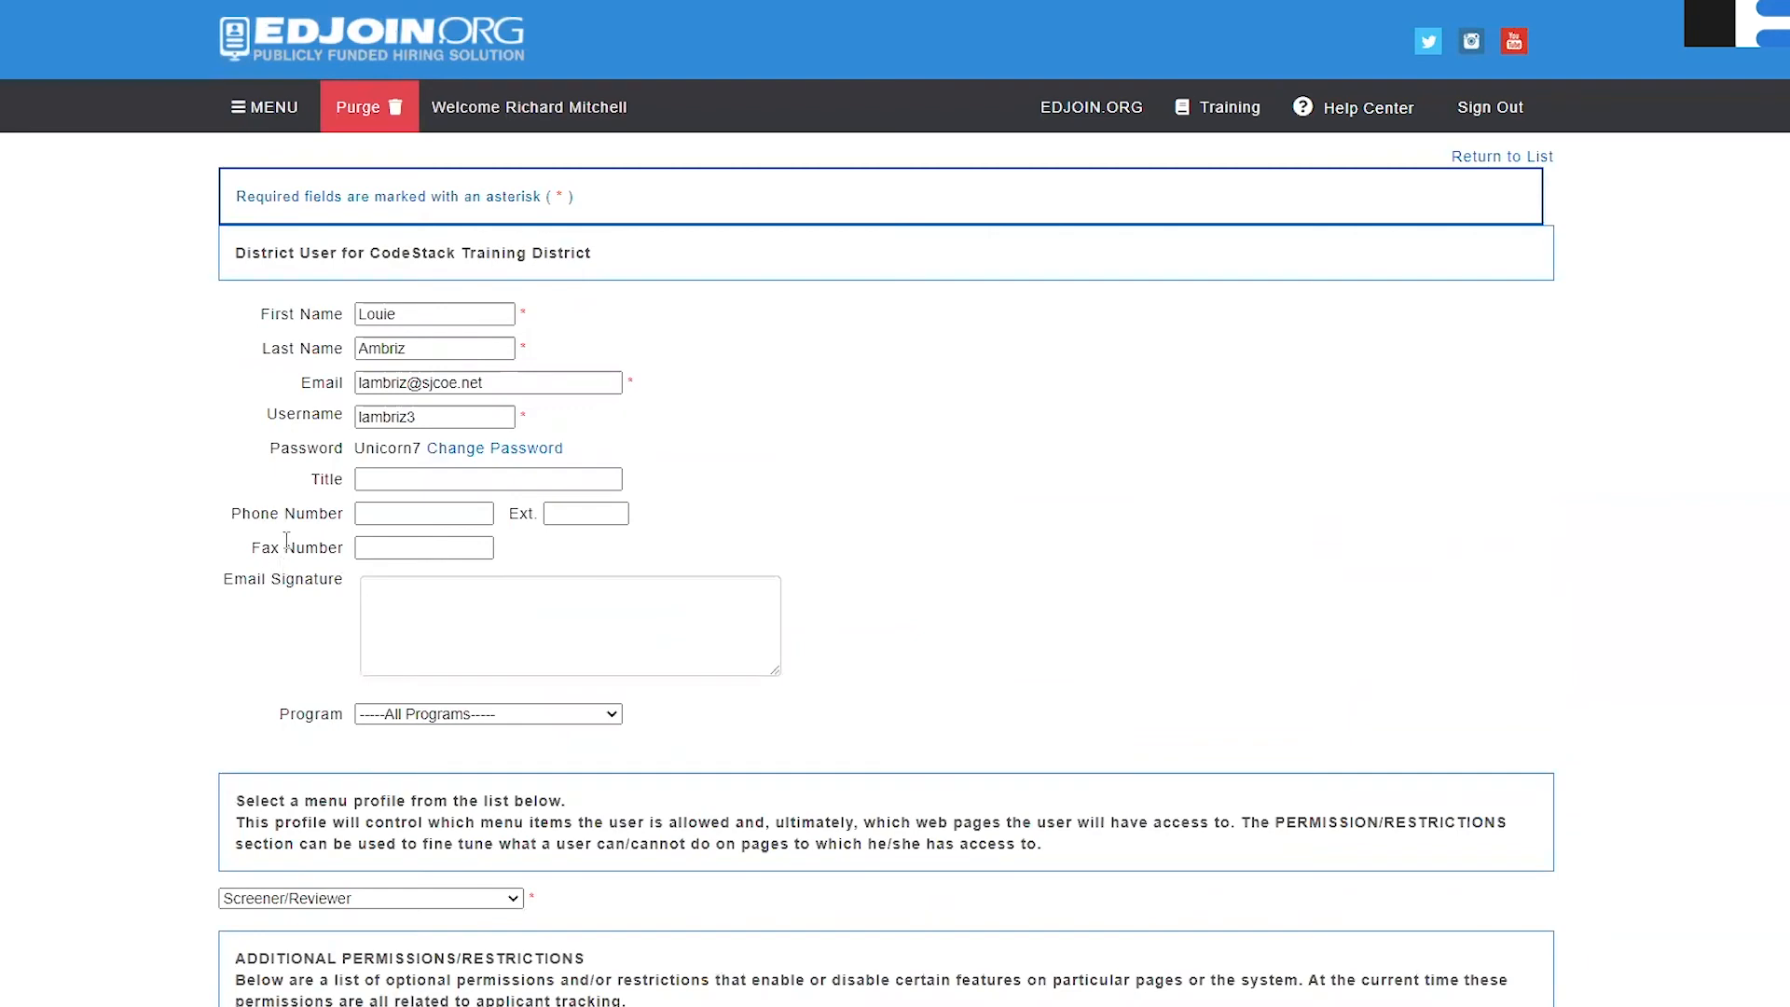
scroll(289, 587, "down", 4)
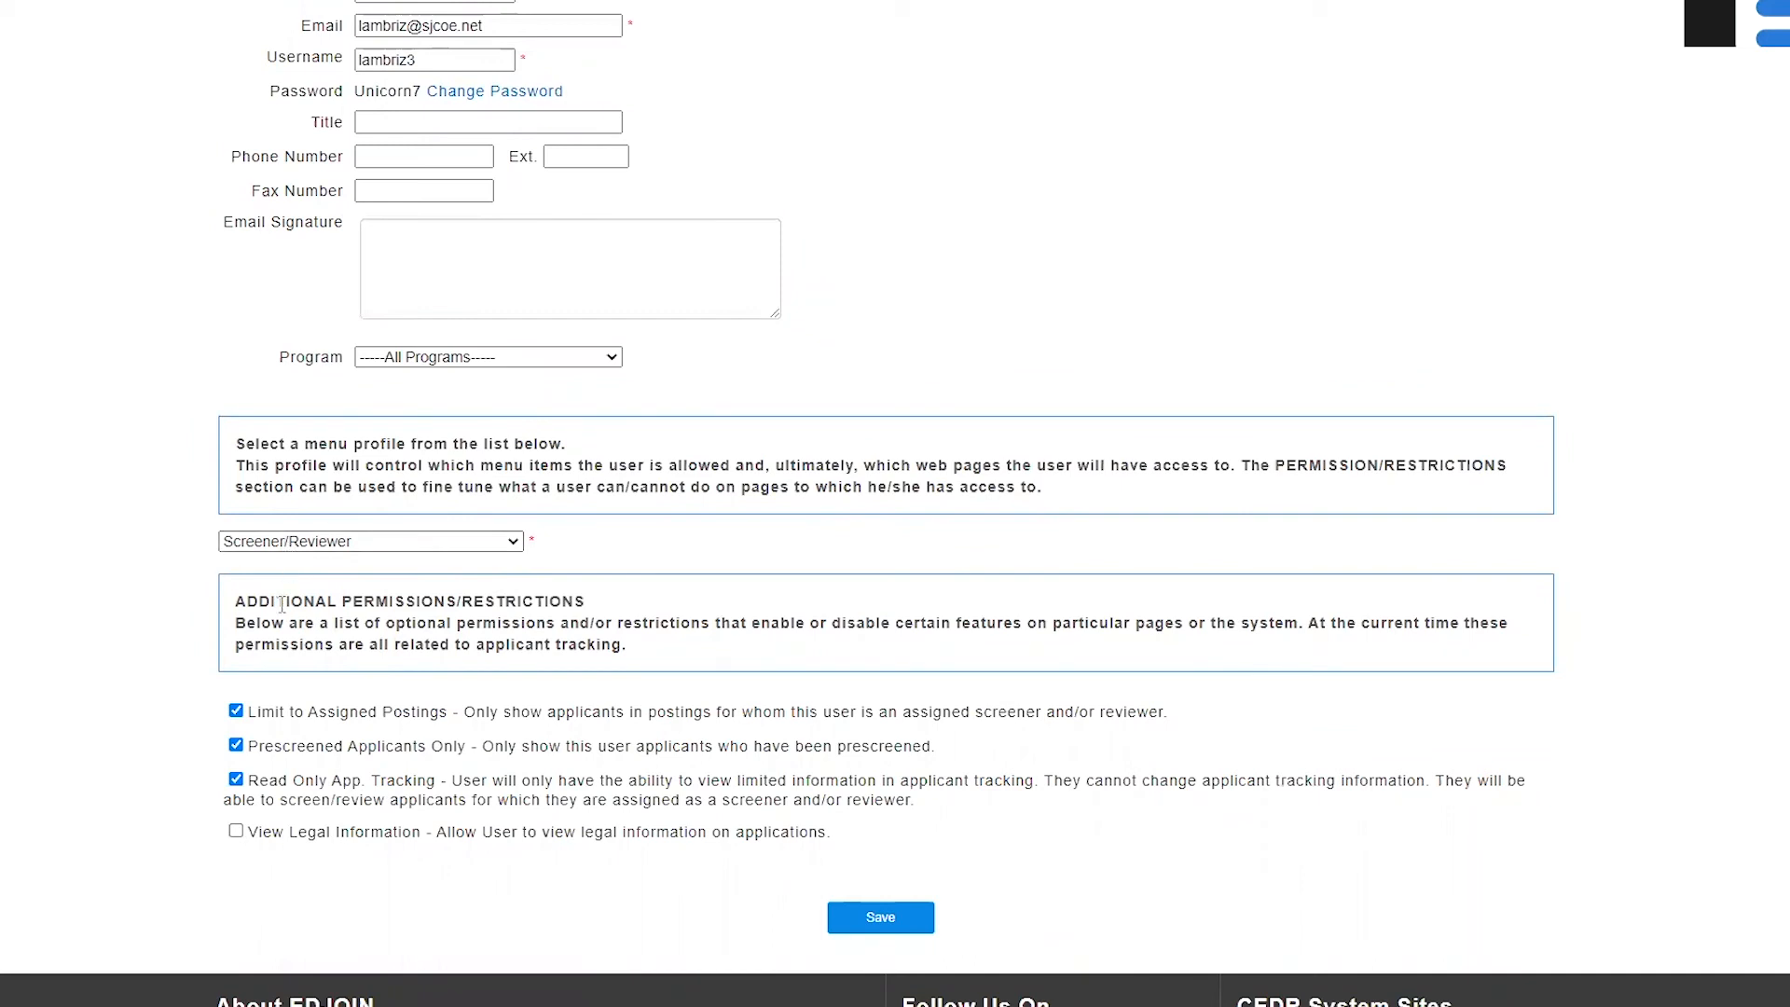
- Toggle the Limit to Assigned Postings, Prescreened Applicants Only and Read Only App. Tracking permissions off and on again
left_click(236, 710)
left_click(236, 744)
left_click(235, 778)
left_click(236, 712)
left_click(238, 746)
left_click(236, 779)
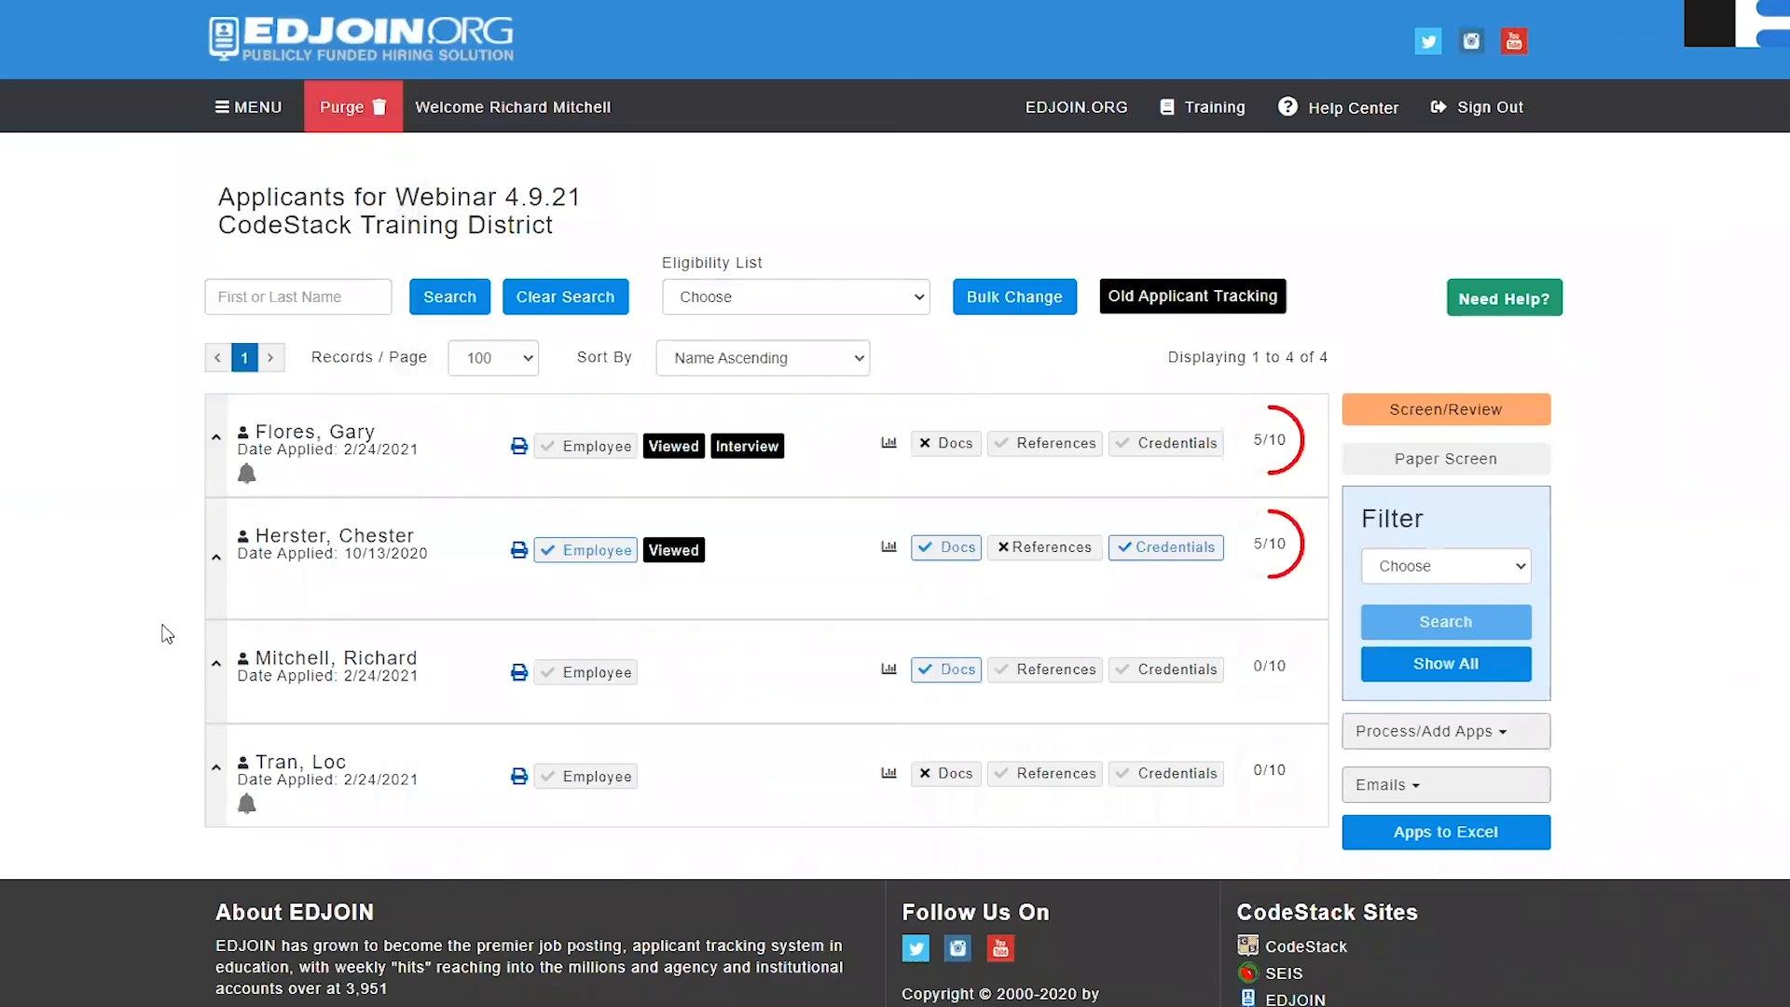
- Open Screening Management for the Webinar 4.9.21 posting and assign the first listed user as a screener
left_click(1421, 743)
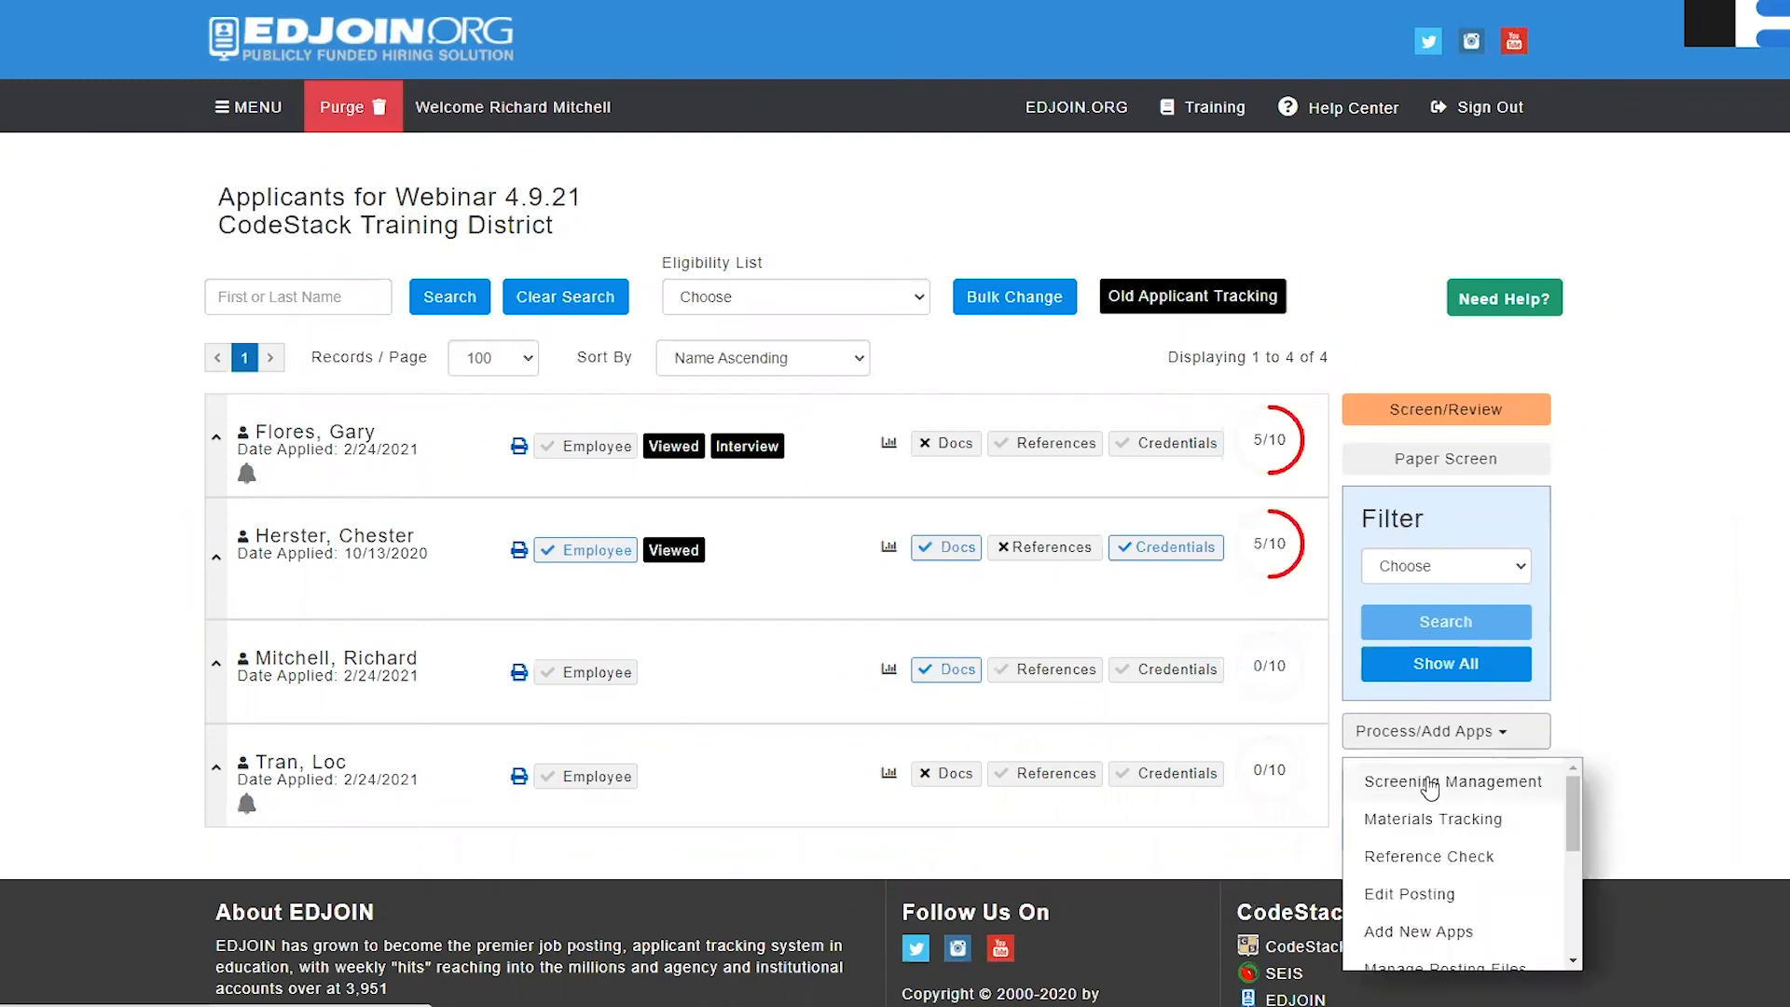
left_click(1429, 783)
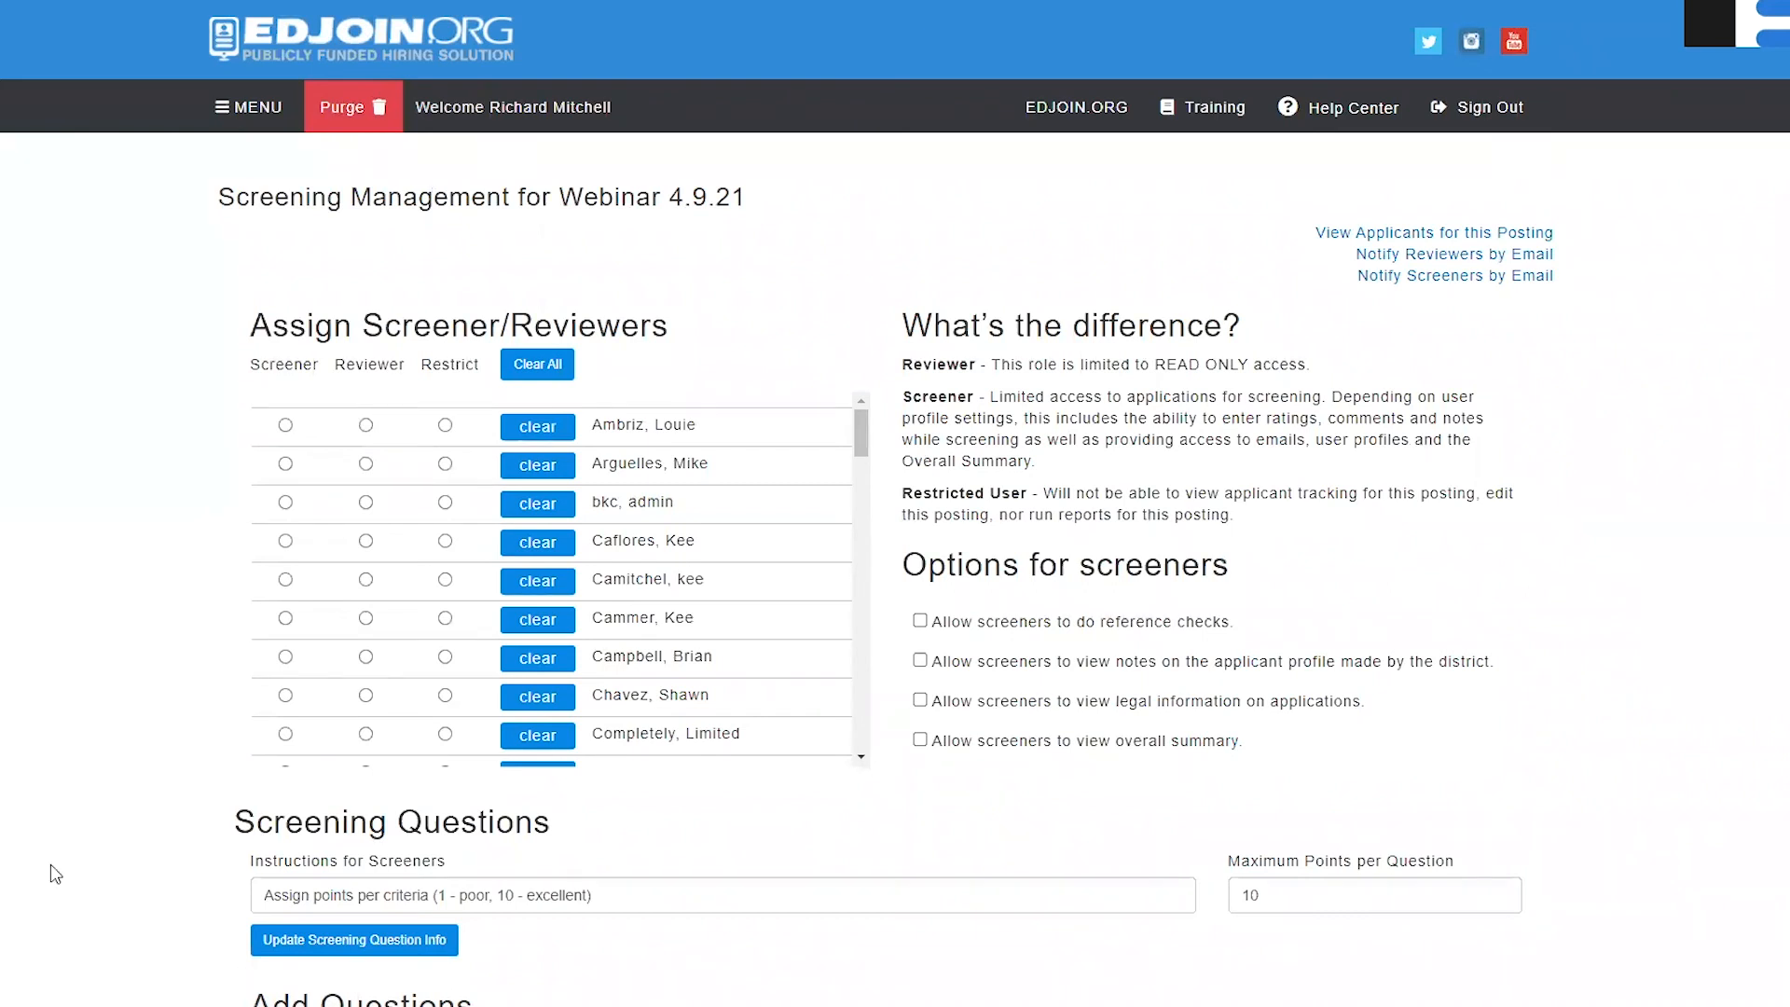
double_click(280, 362)
double_click(355, 361)
left_click(439, 365)
left_click(366, 425)
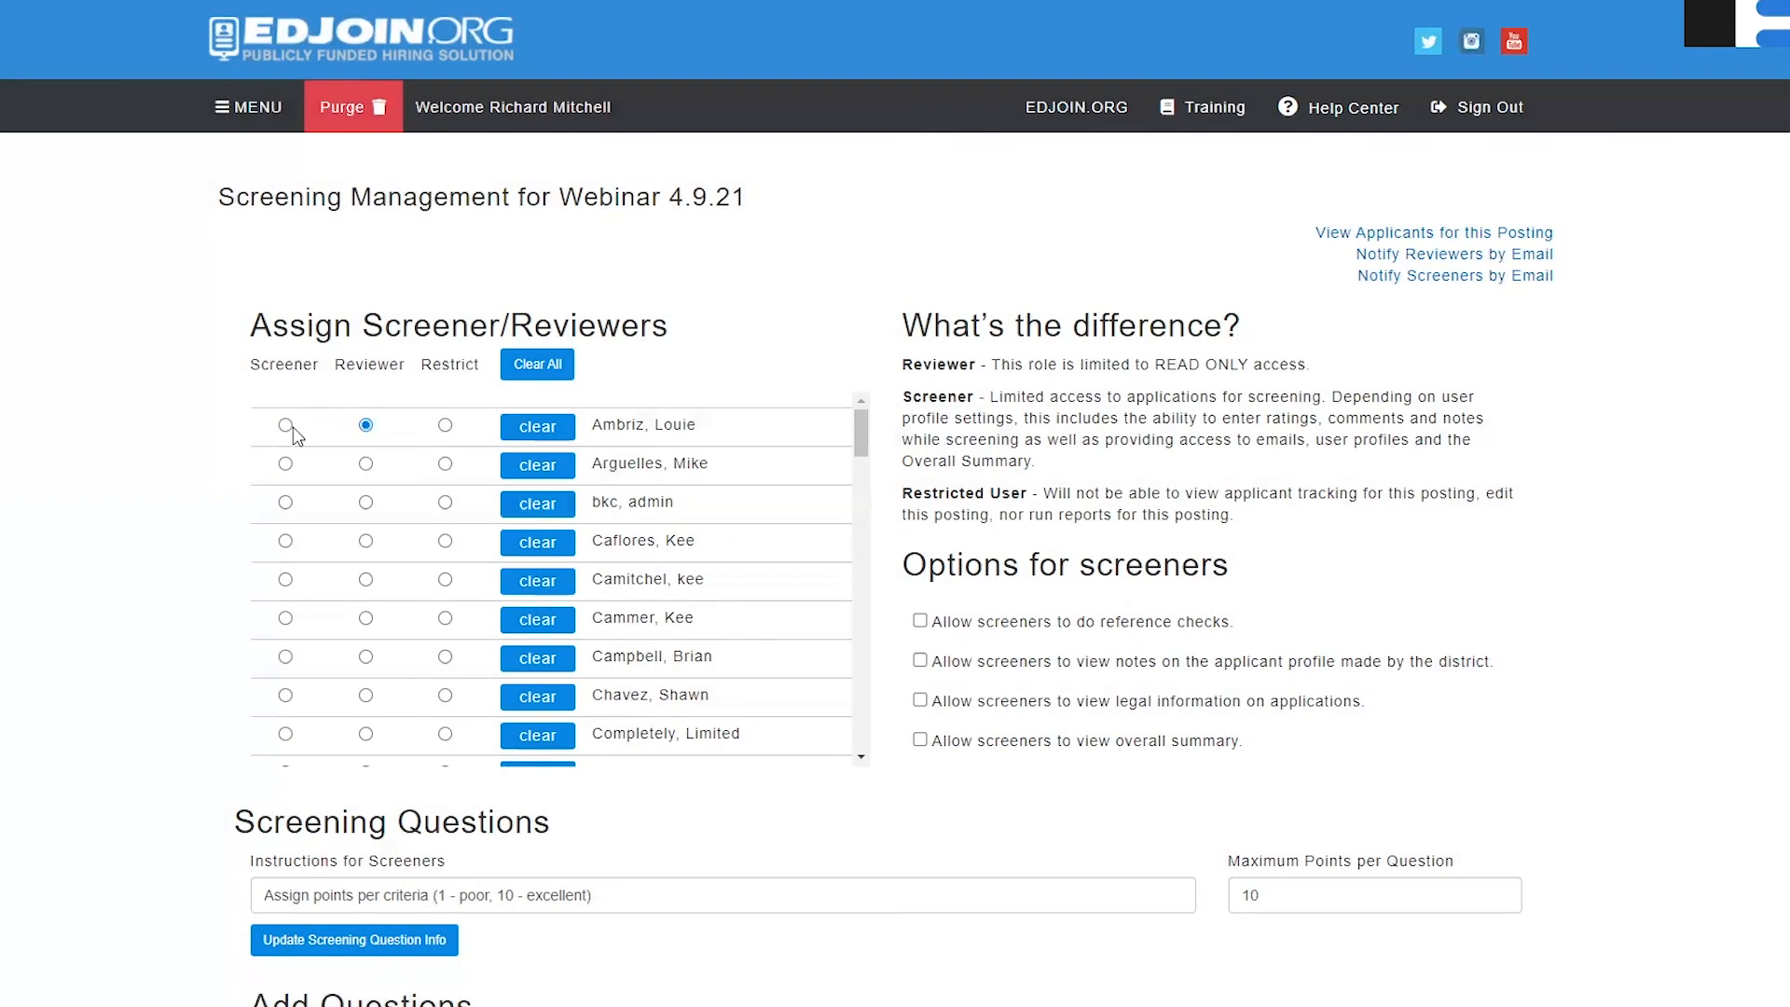
left_click(286, 426)
- Allow screeners to do reference checks and to view district notes, legal information and the overall summary
left_click(921, 621)
left_click(920, 662)
left_click(921, 746)
left_click(922, 701)
- Examine the screening question options, including the question library choices and the new question entry
scroll(175, 604, "down", 3)
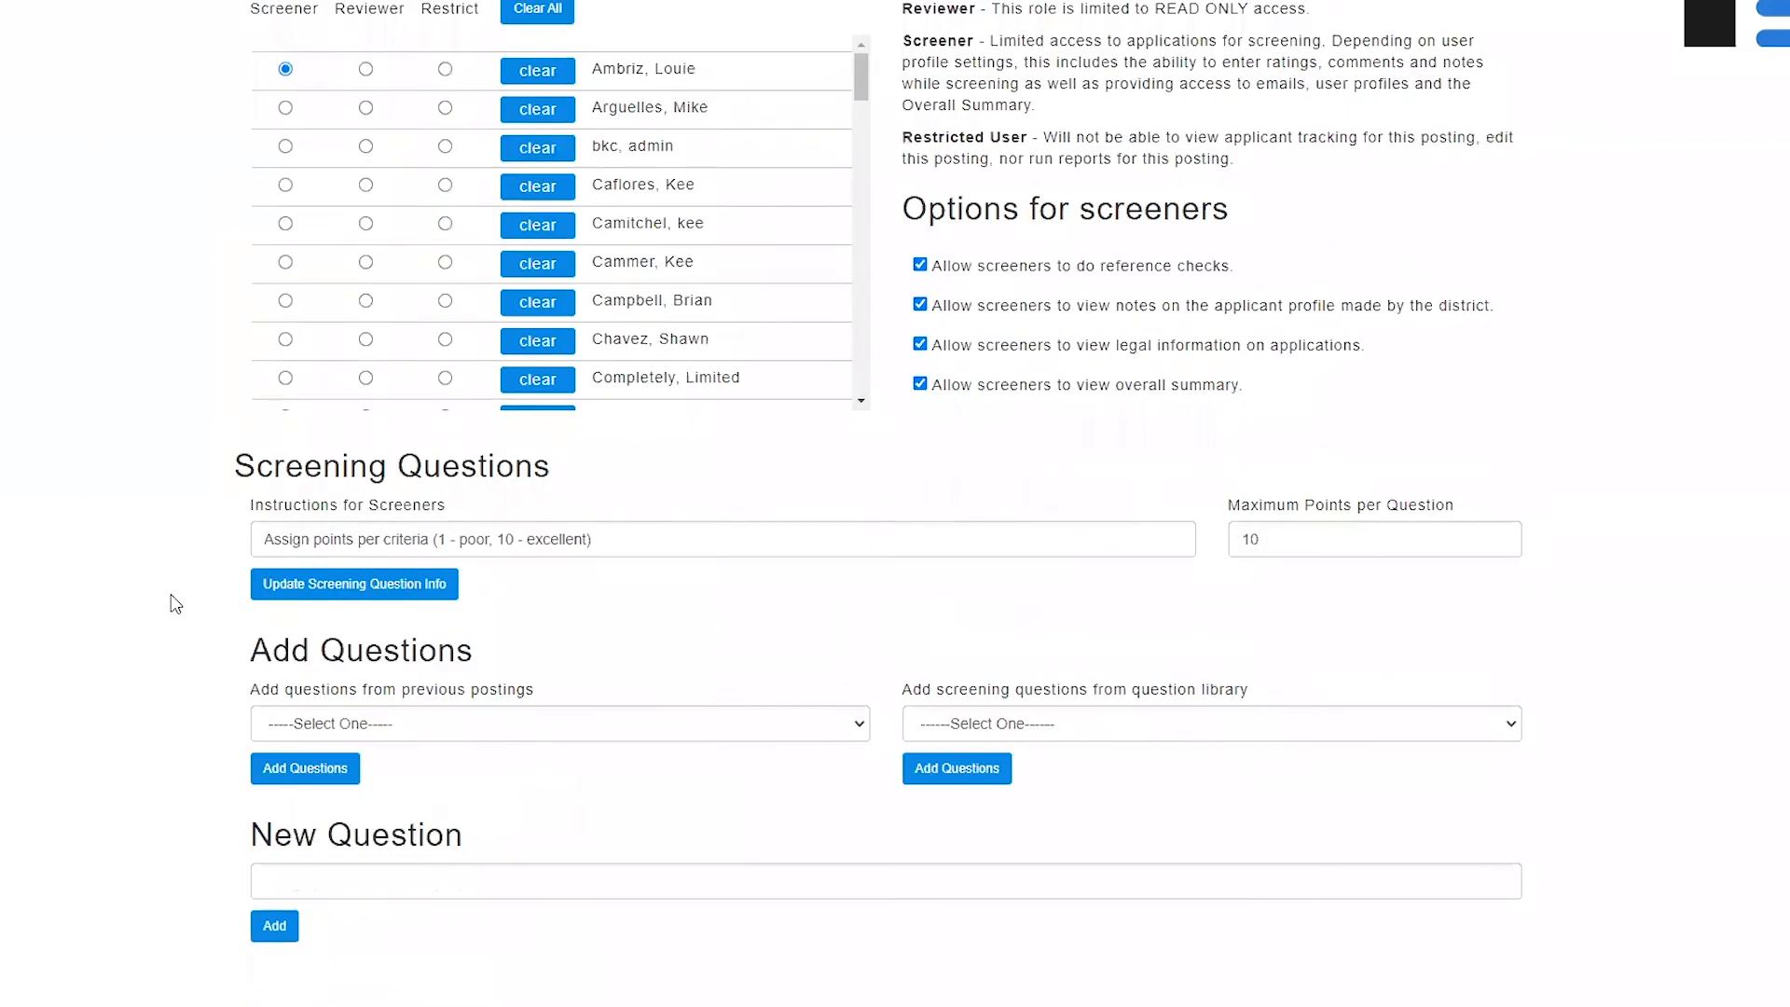
scroll(182, 591, "down", 5)
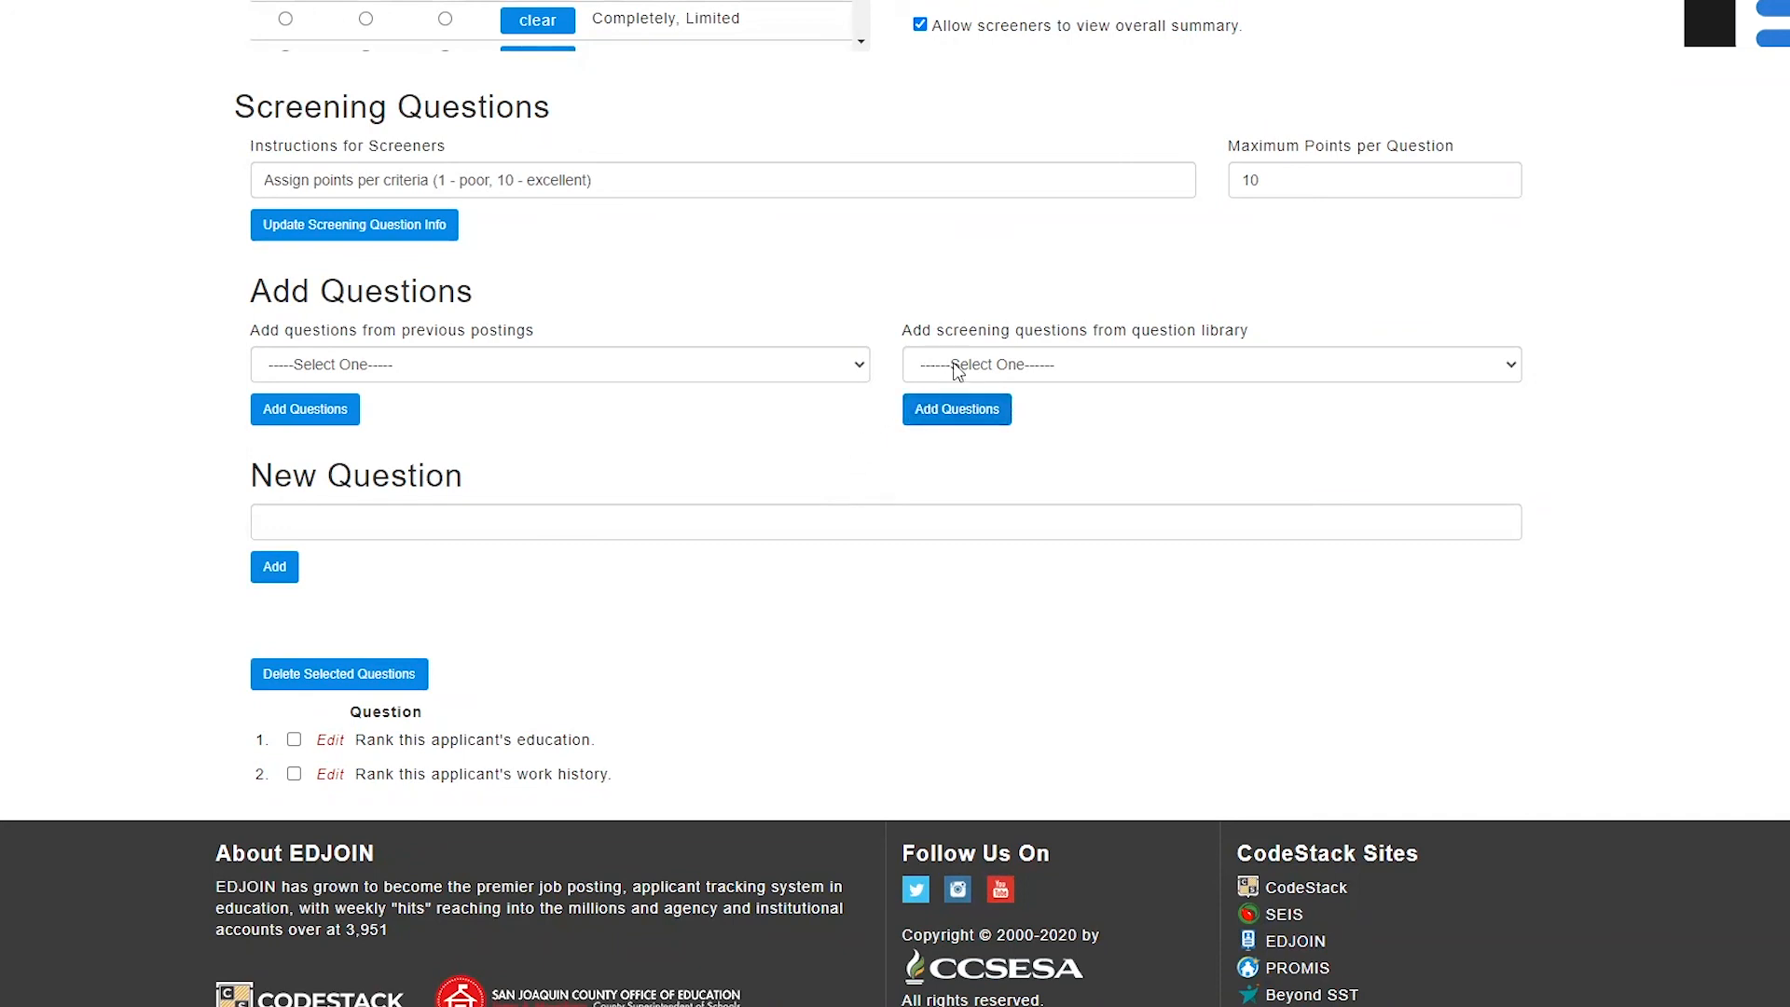
left_click(1062, 360)
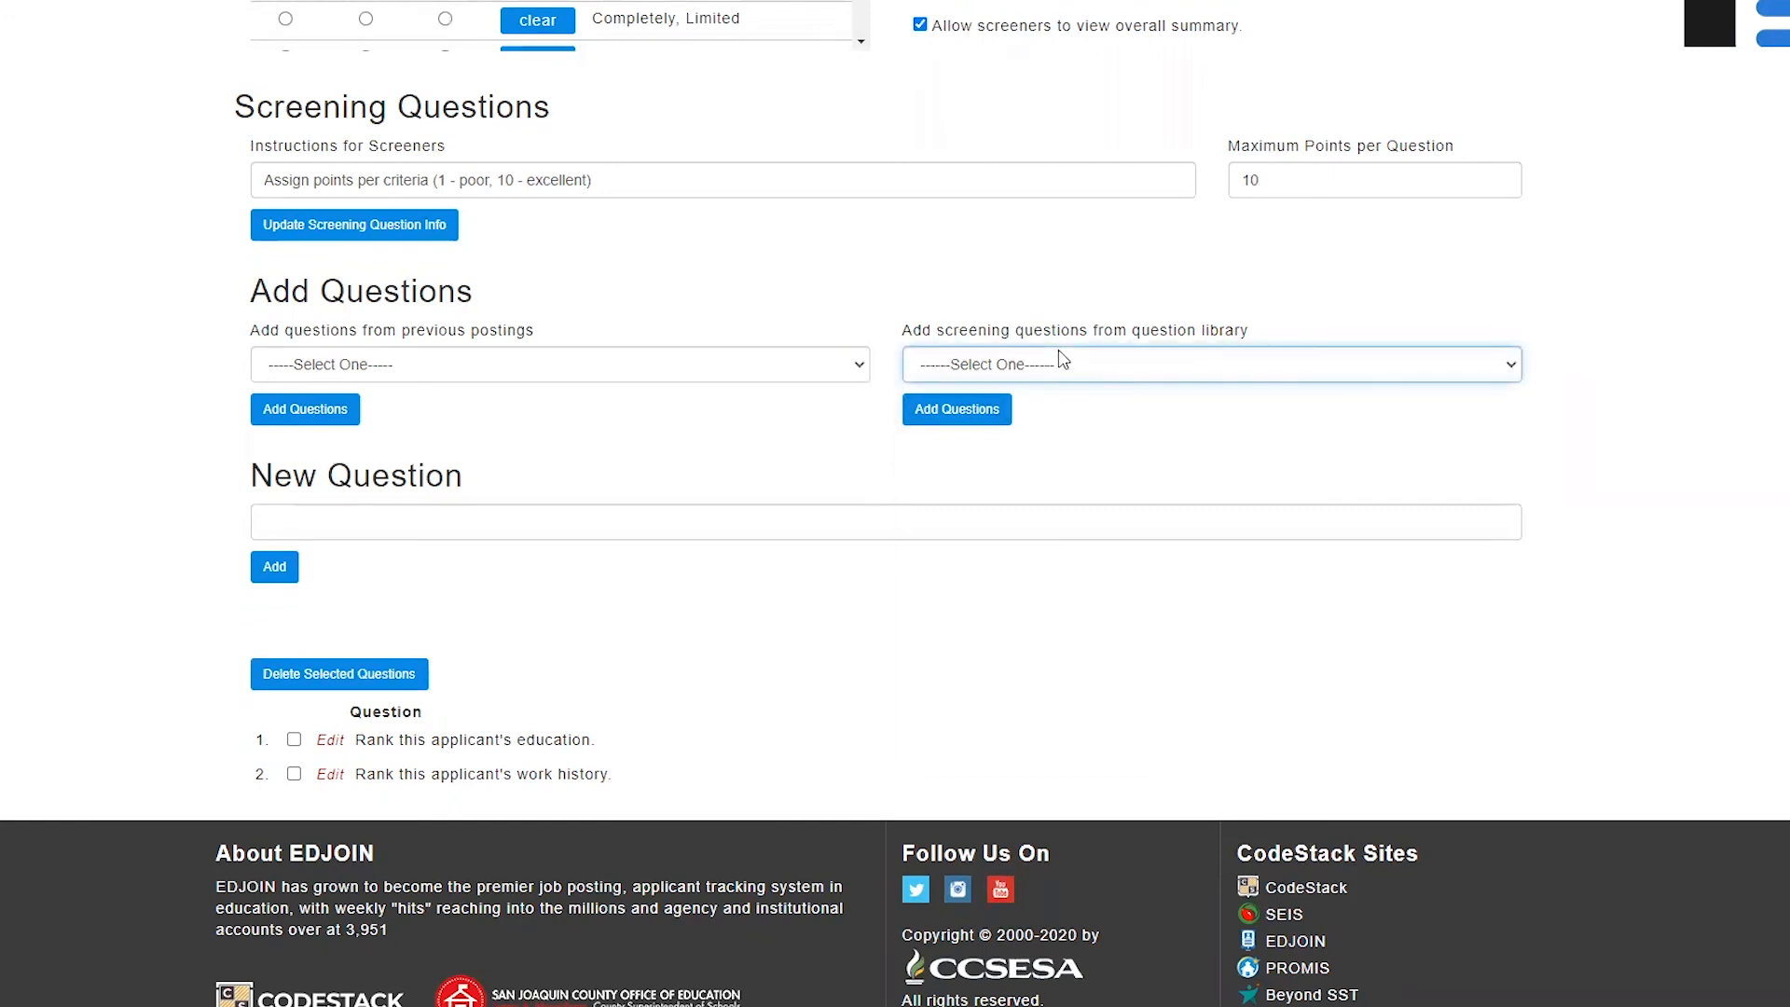
left_click(1062, 362)
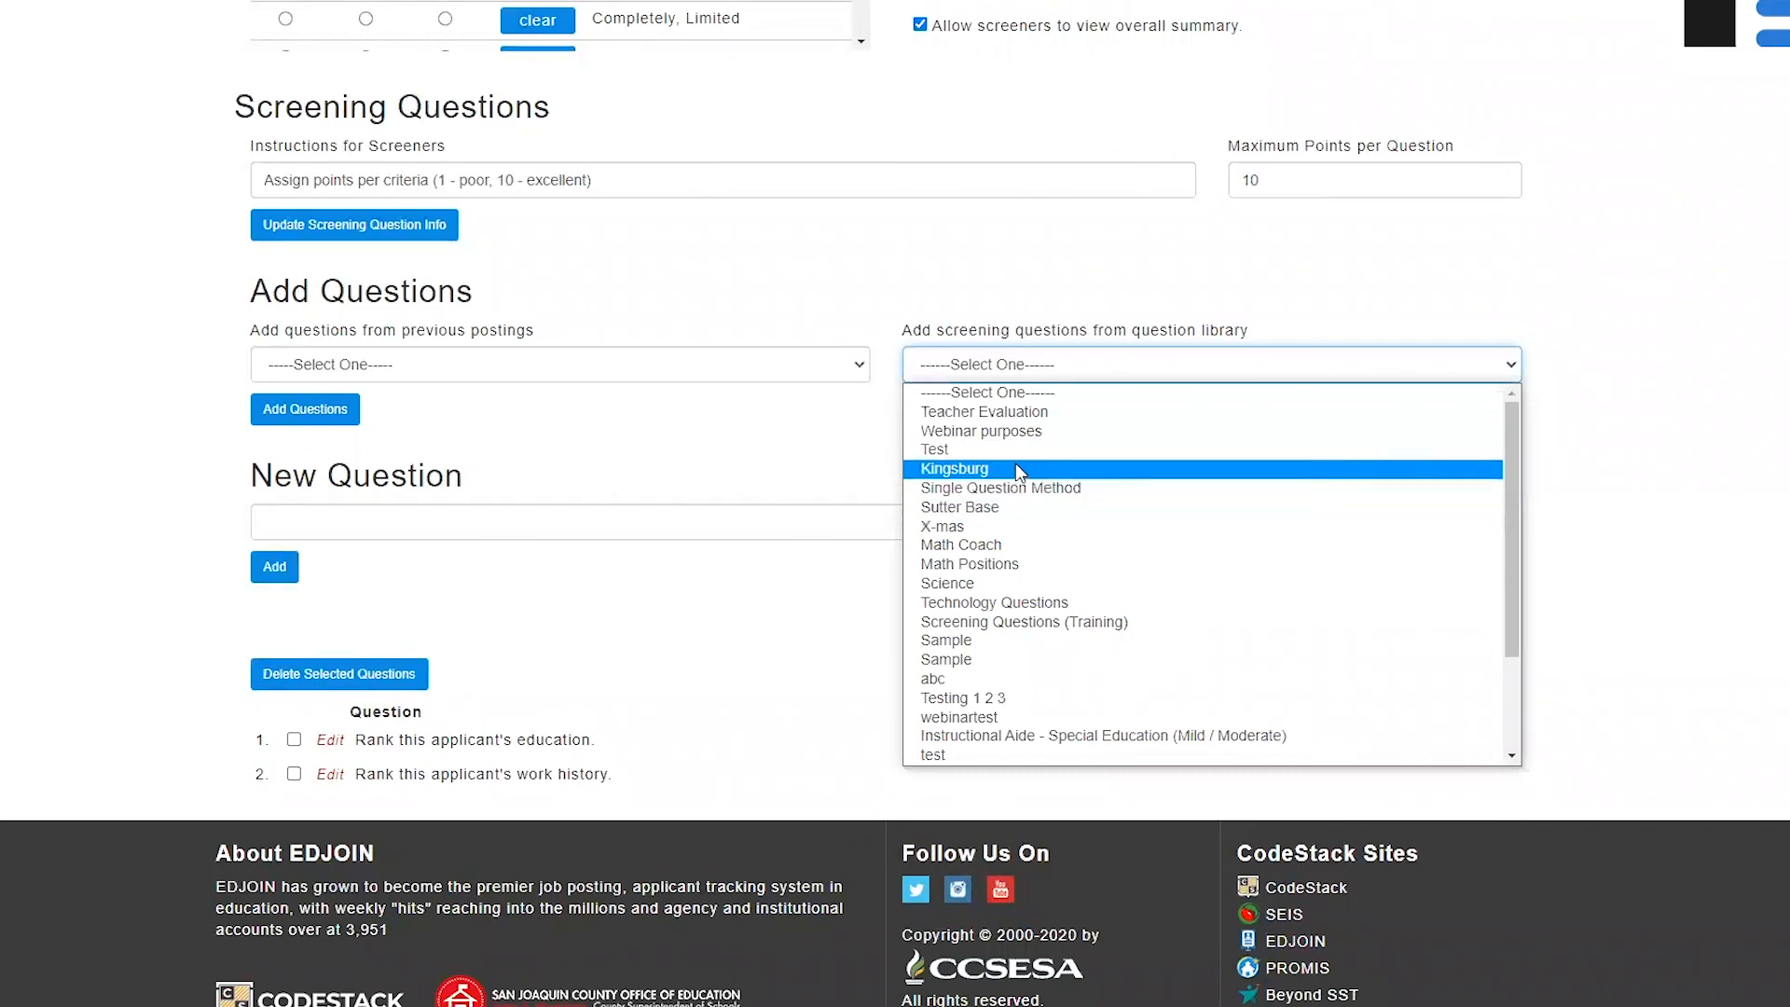
left_click(878, 448)
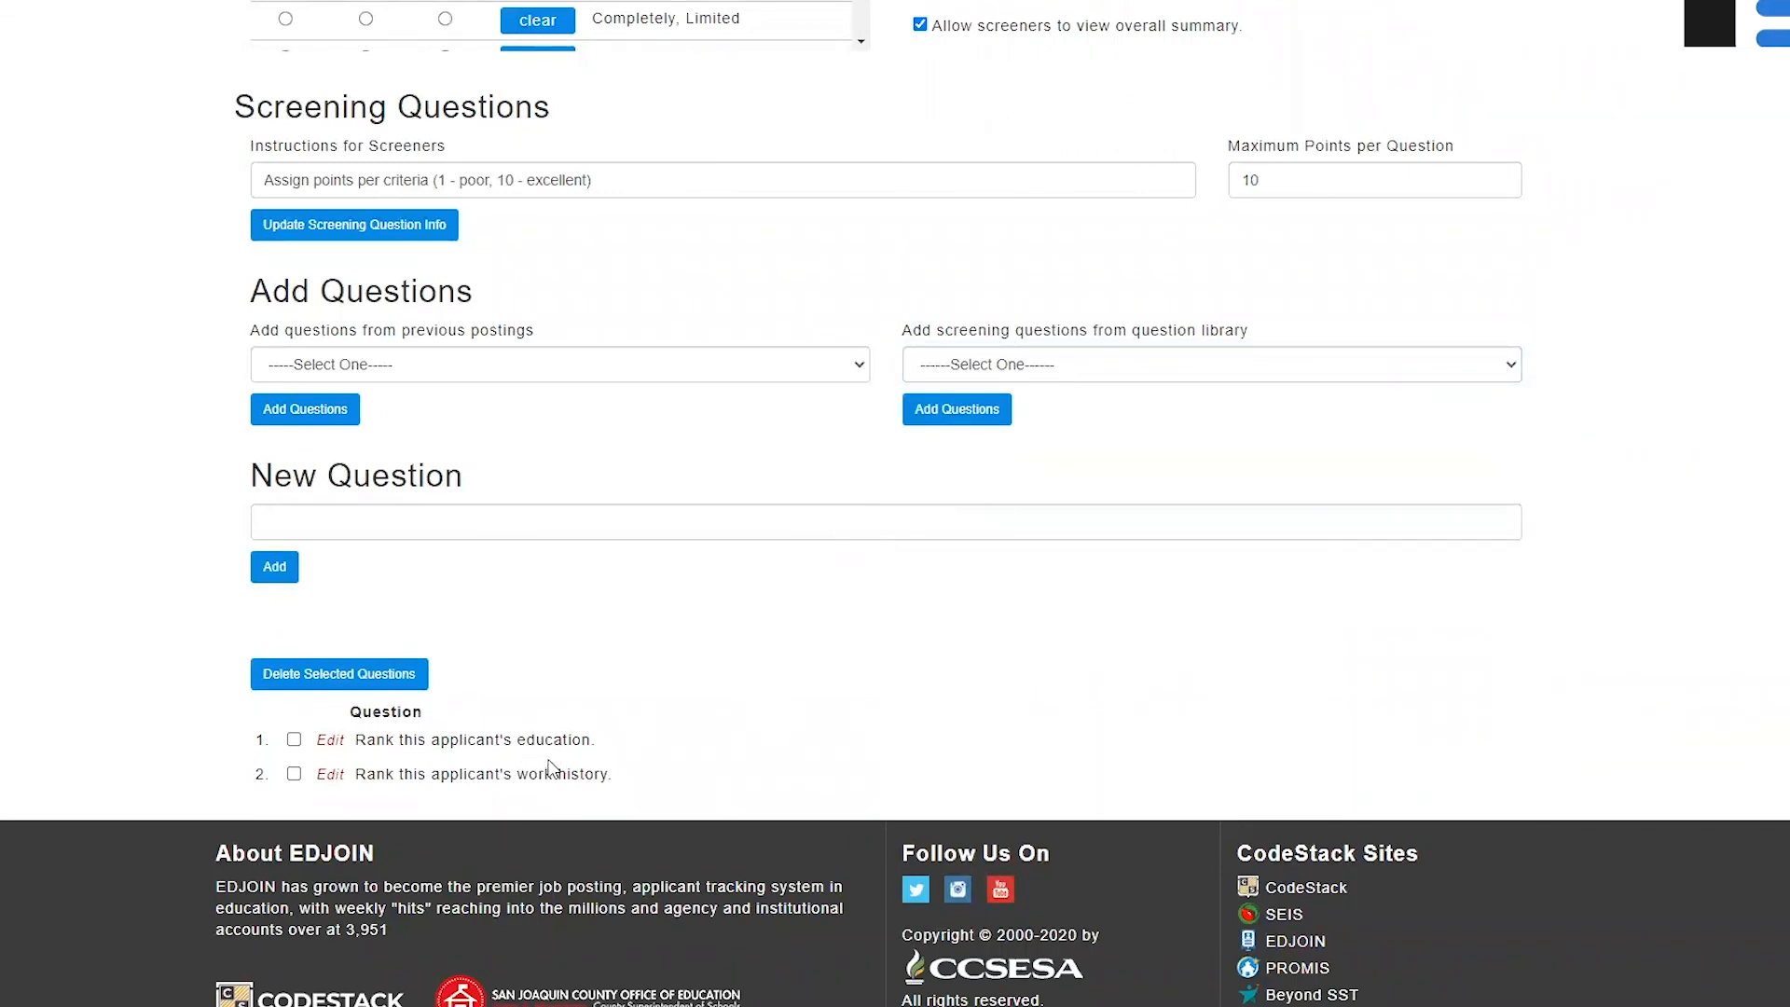
left_click(458, 517)
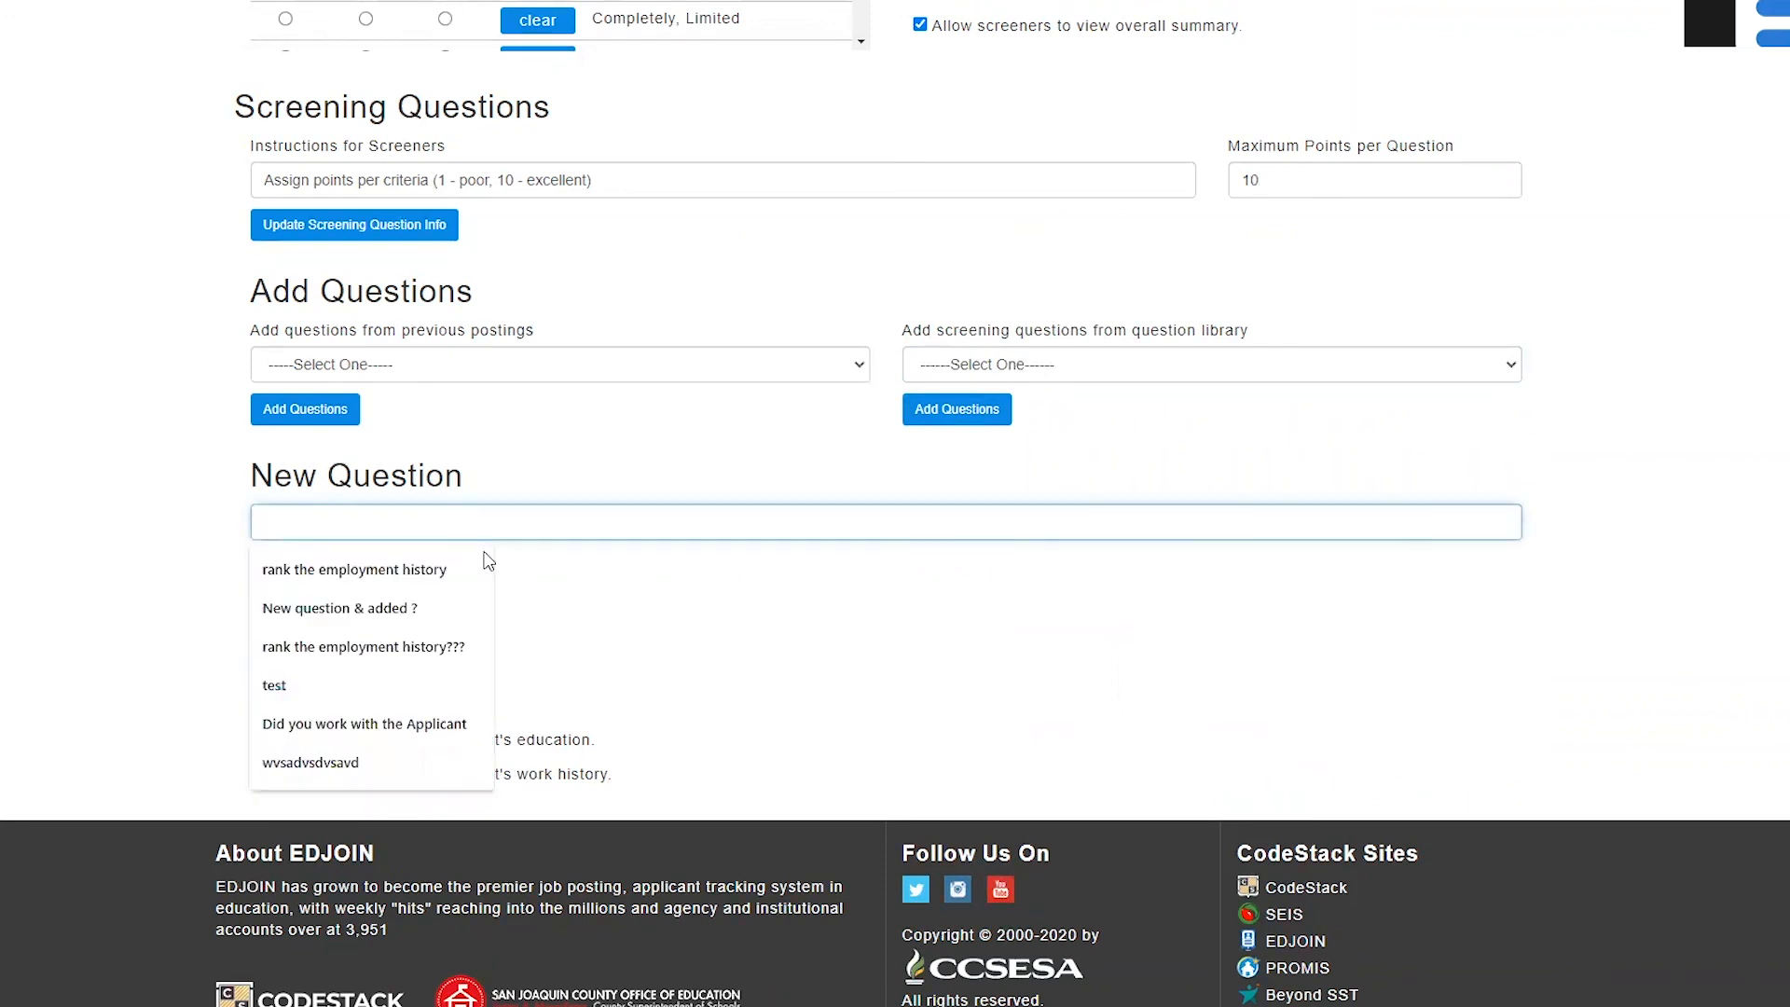
left_click(608, 649)
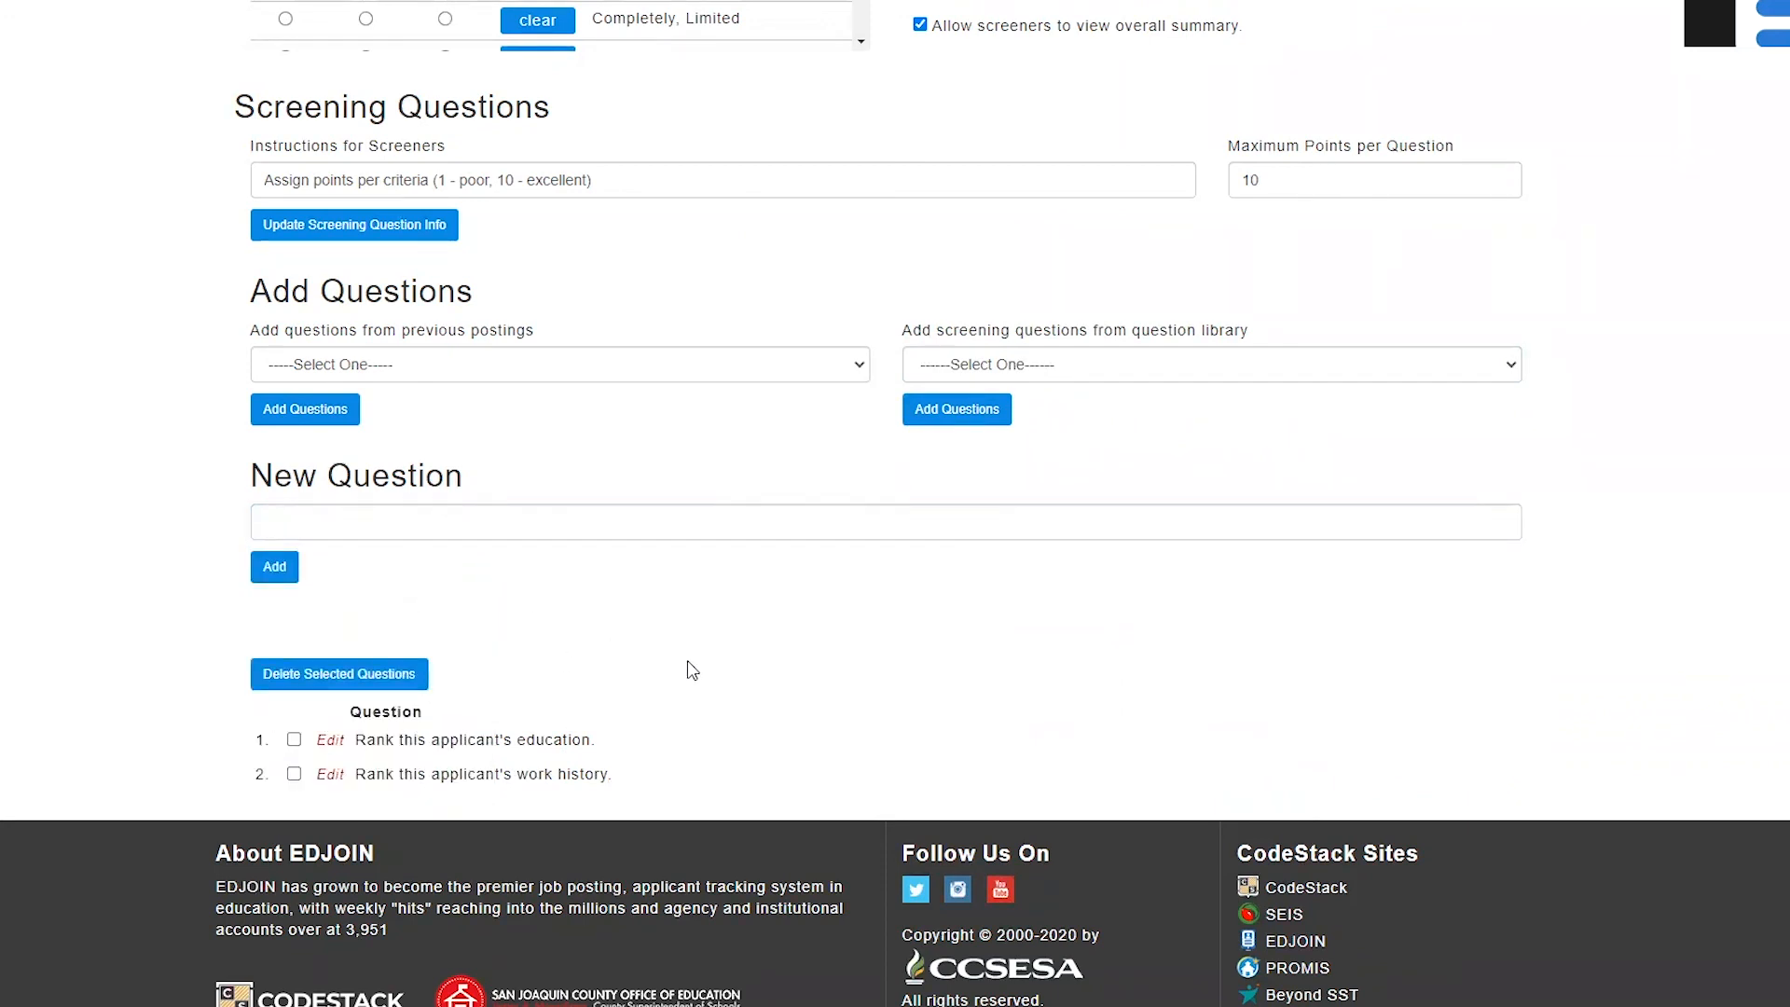
- Change the first listed user's role to Reviewer and return to the posting's applicants
scroll(686, 660, "up", 8)
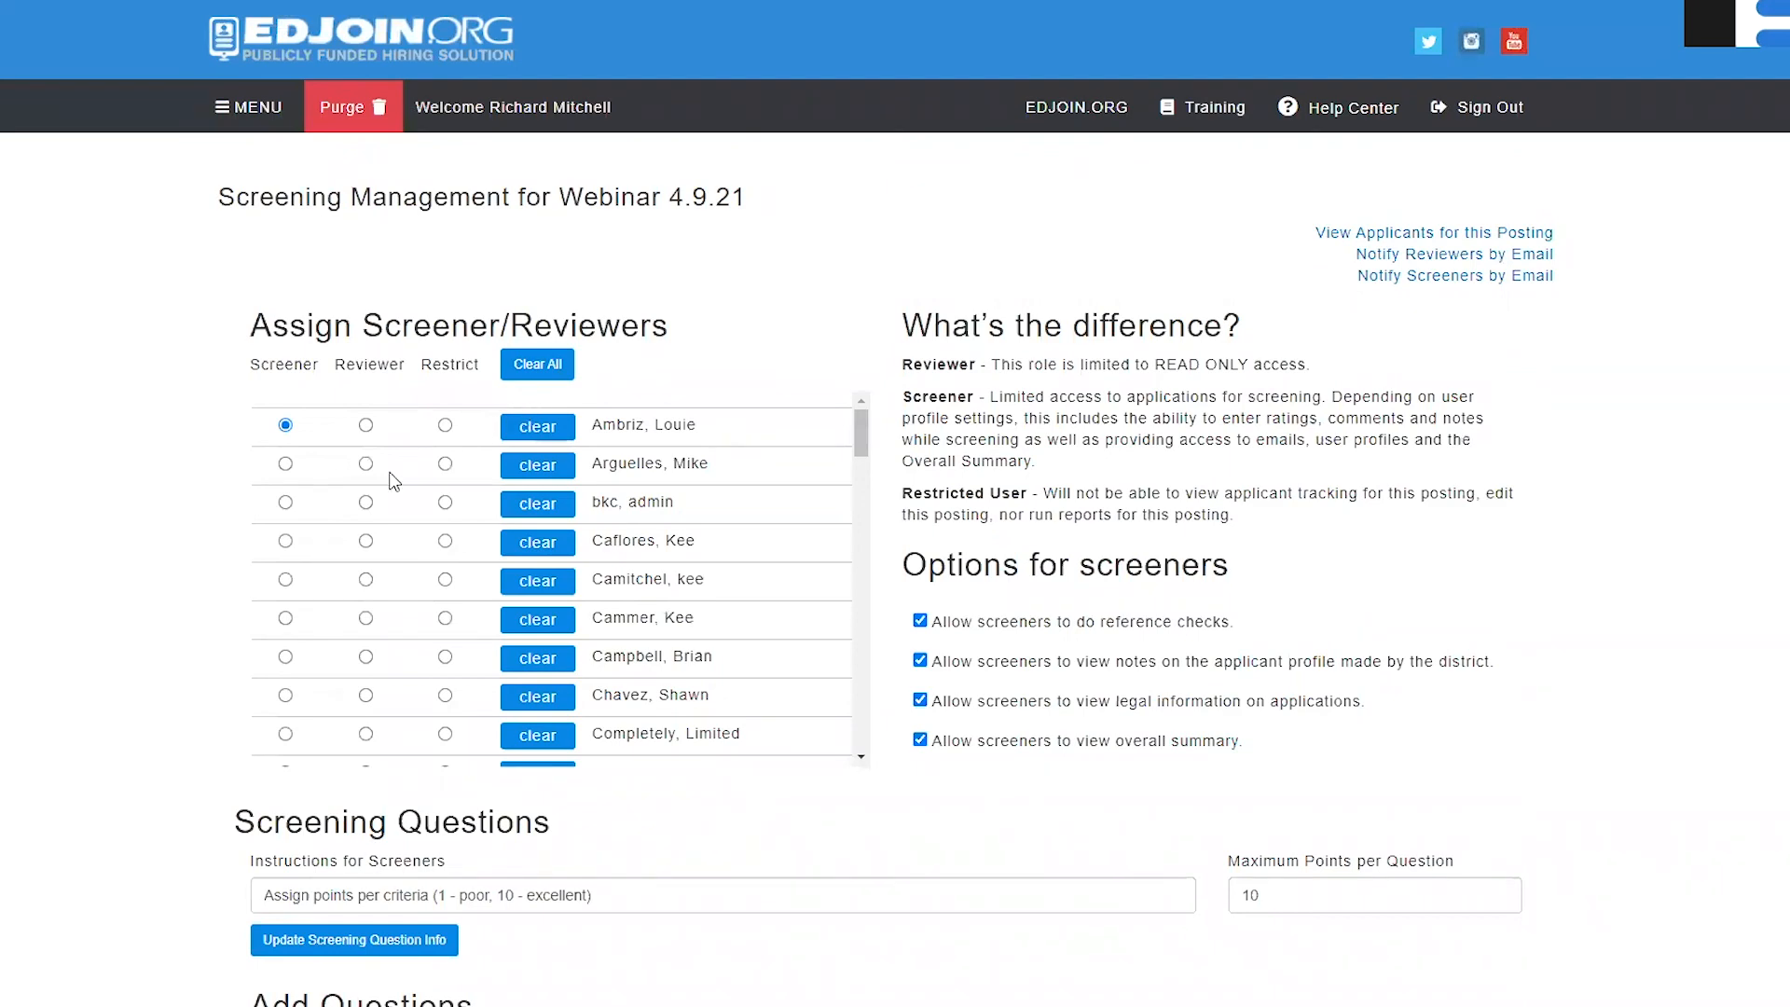
left_click(365, 425)
left_click(1337, 234)
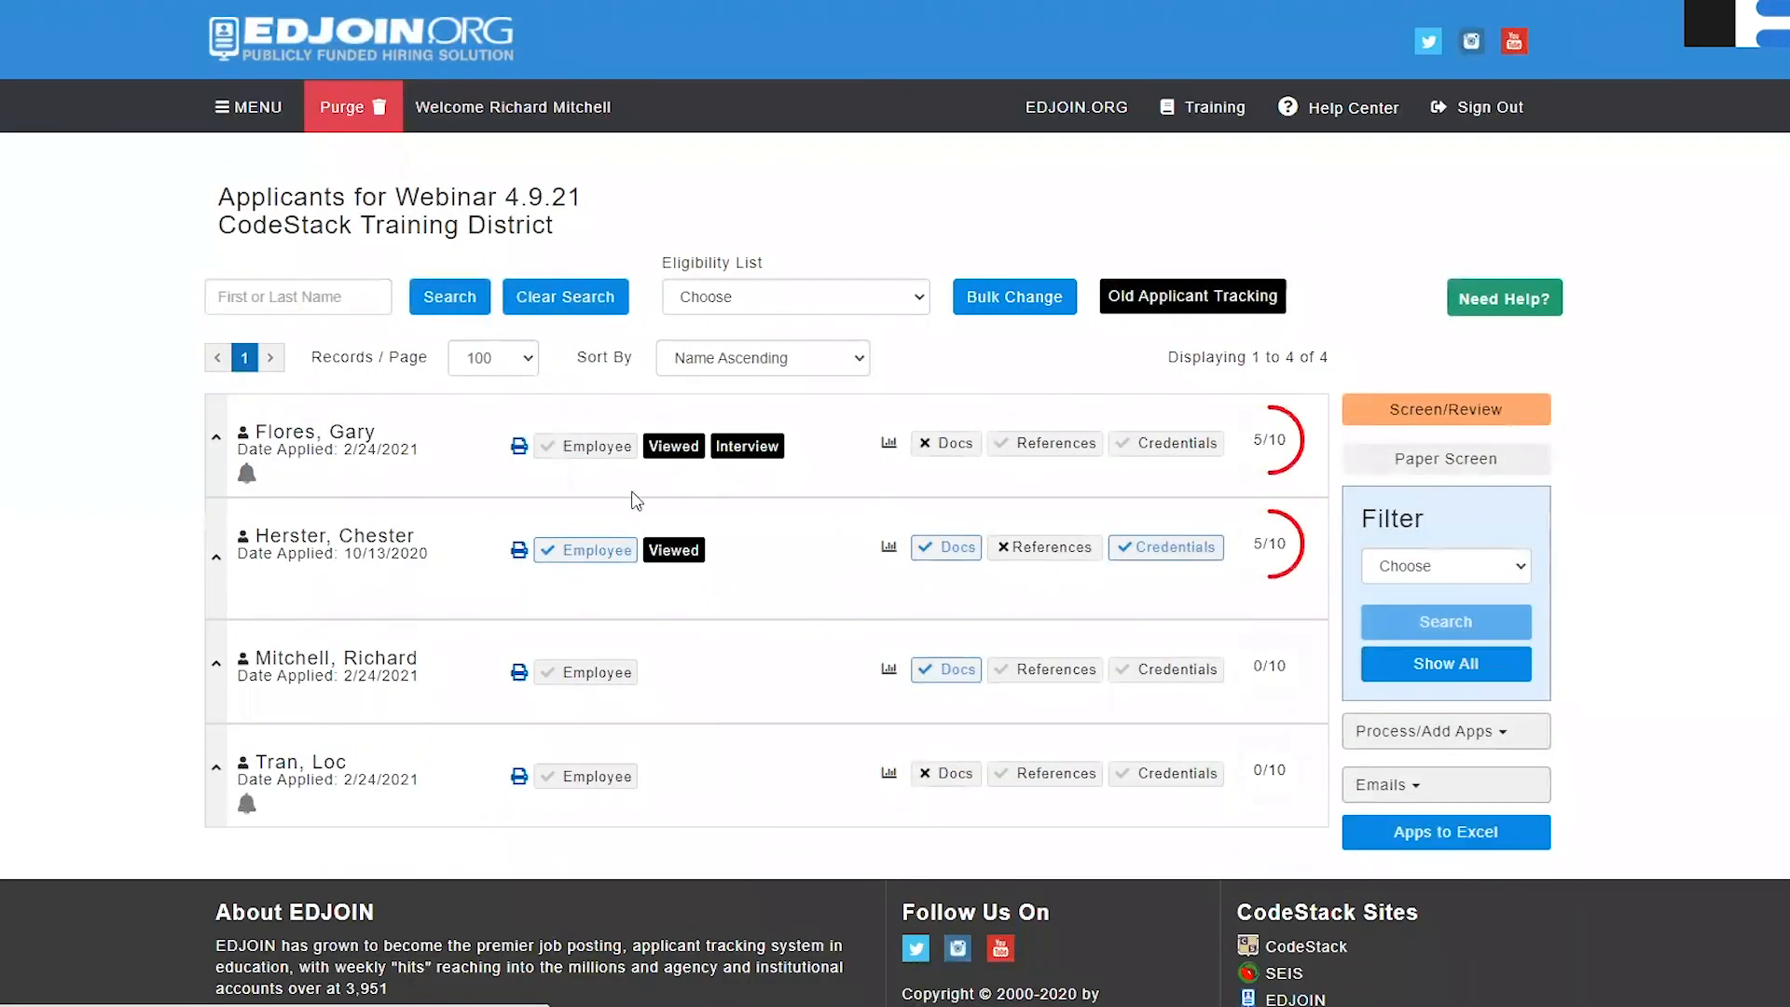
- Mark the first listed applicant as prescreened, then collapse the application
left_click(214, 444)
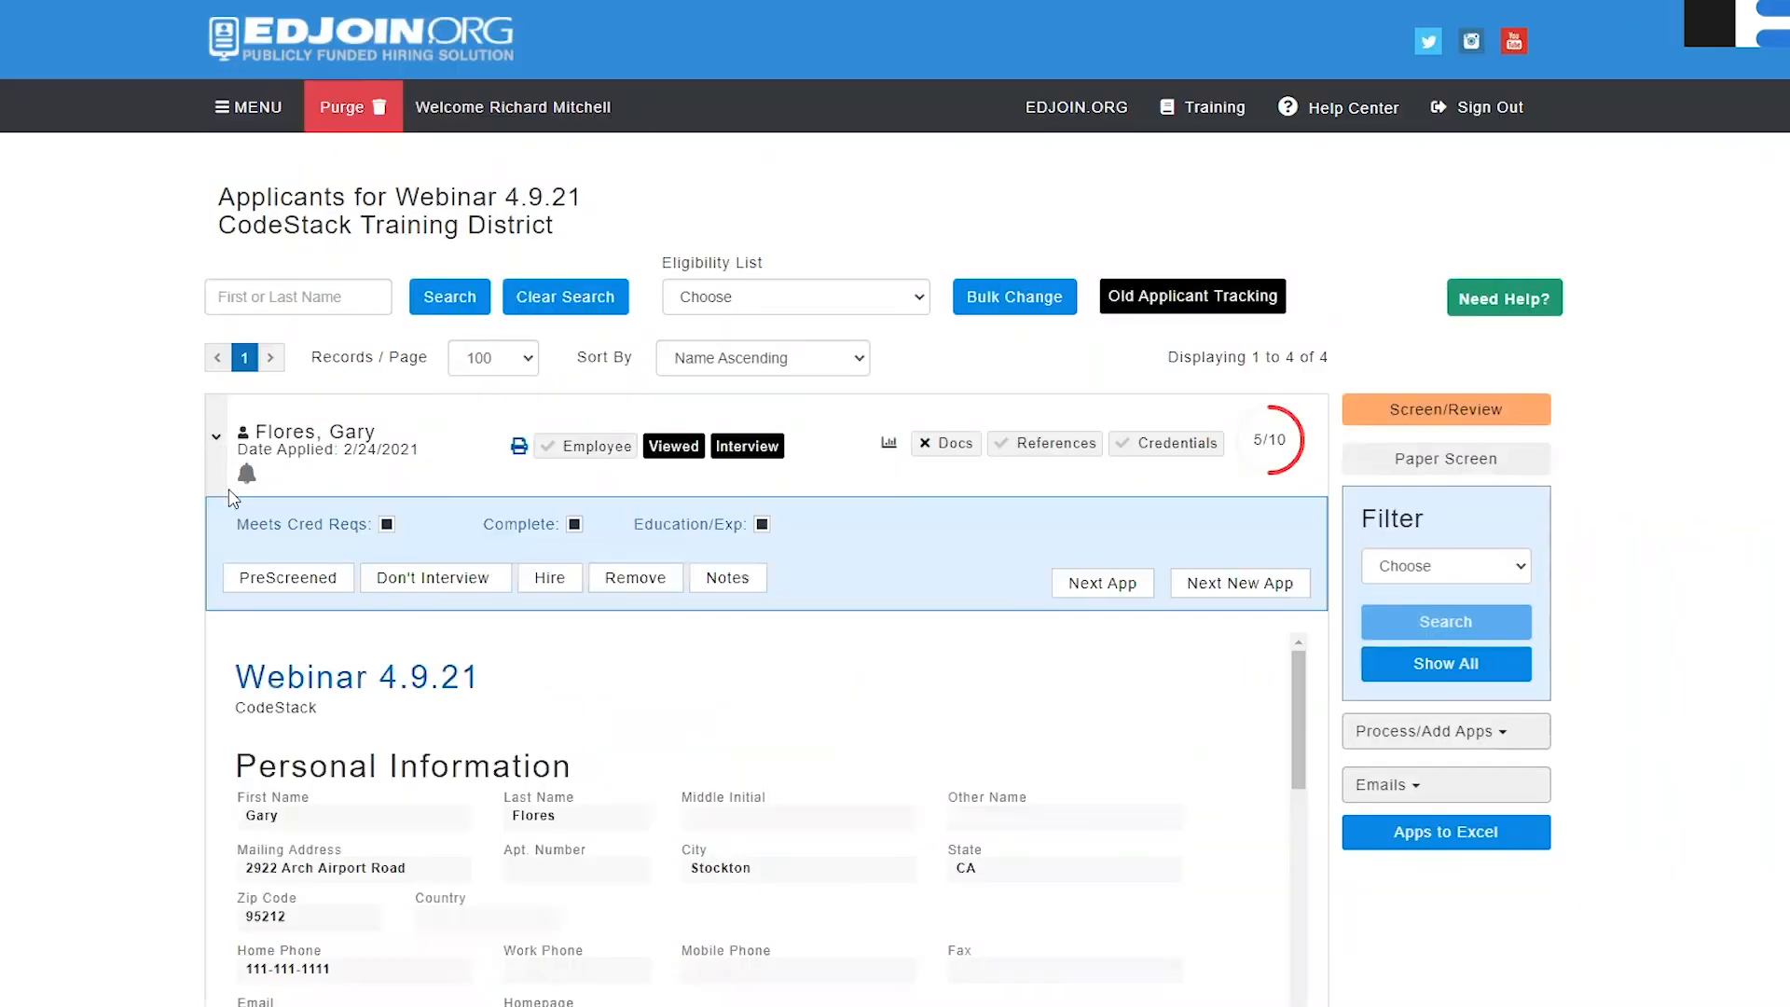
left_click(248, 580)
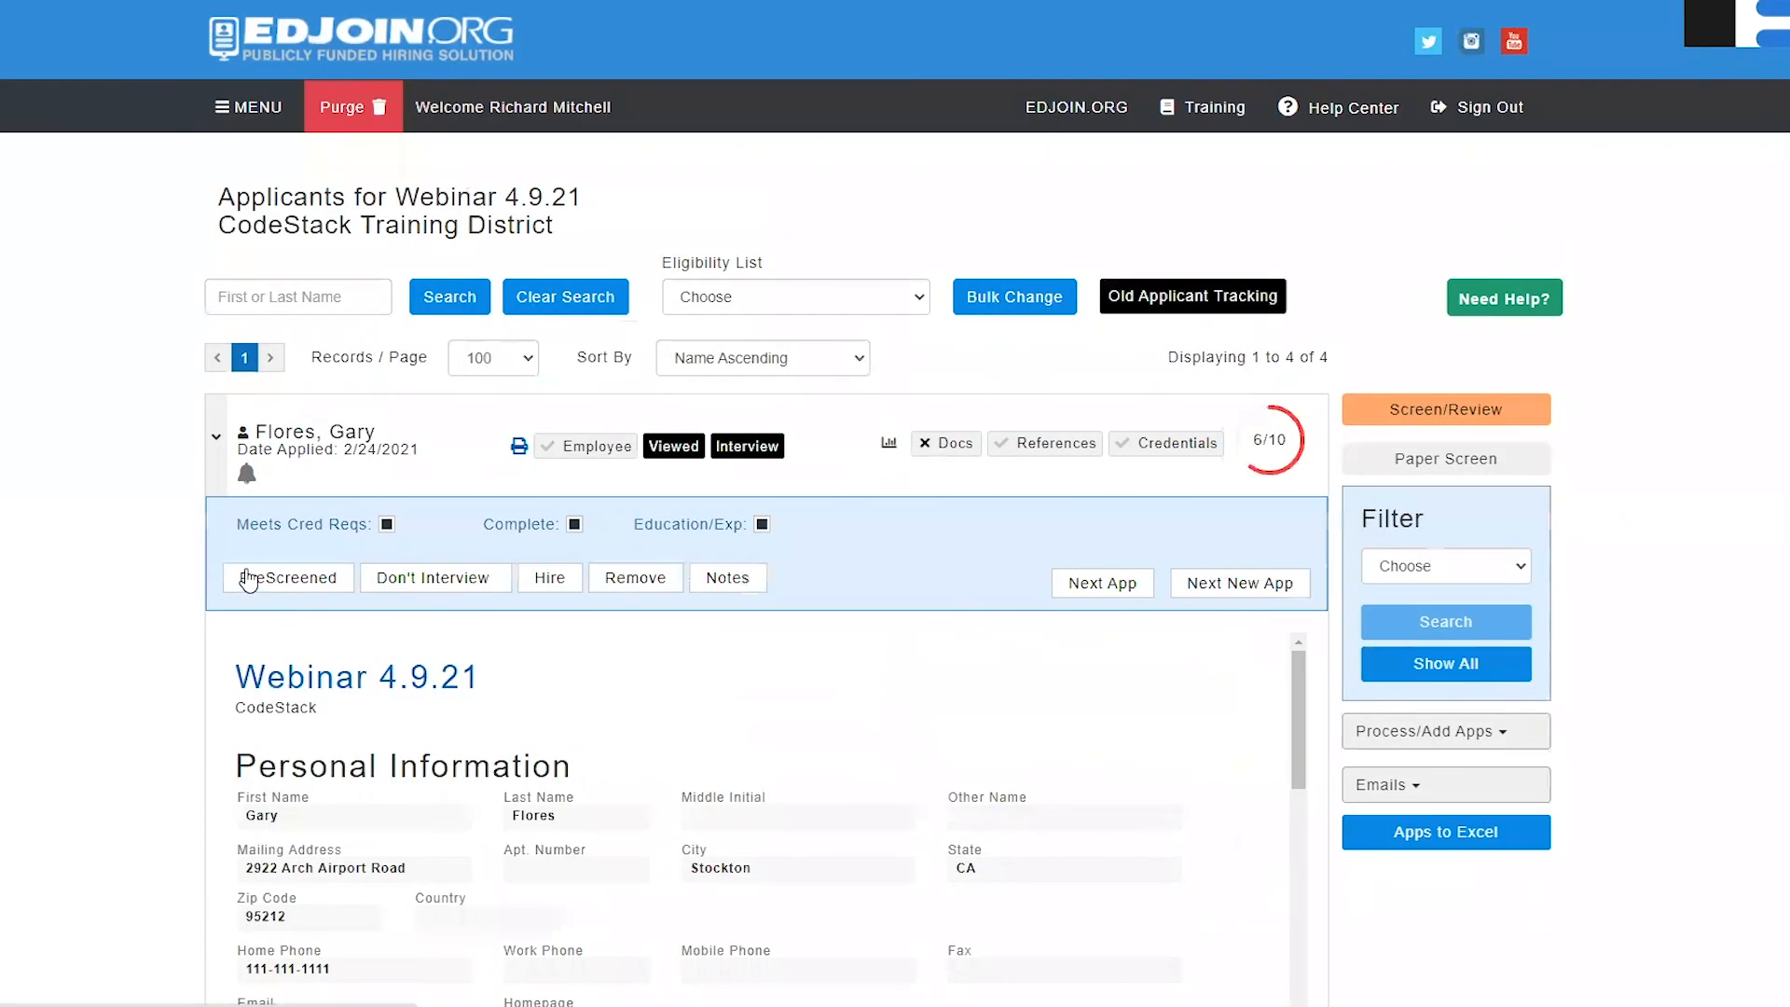
left_click(216, 437)
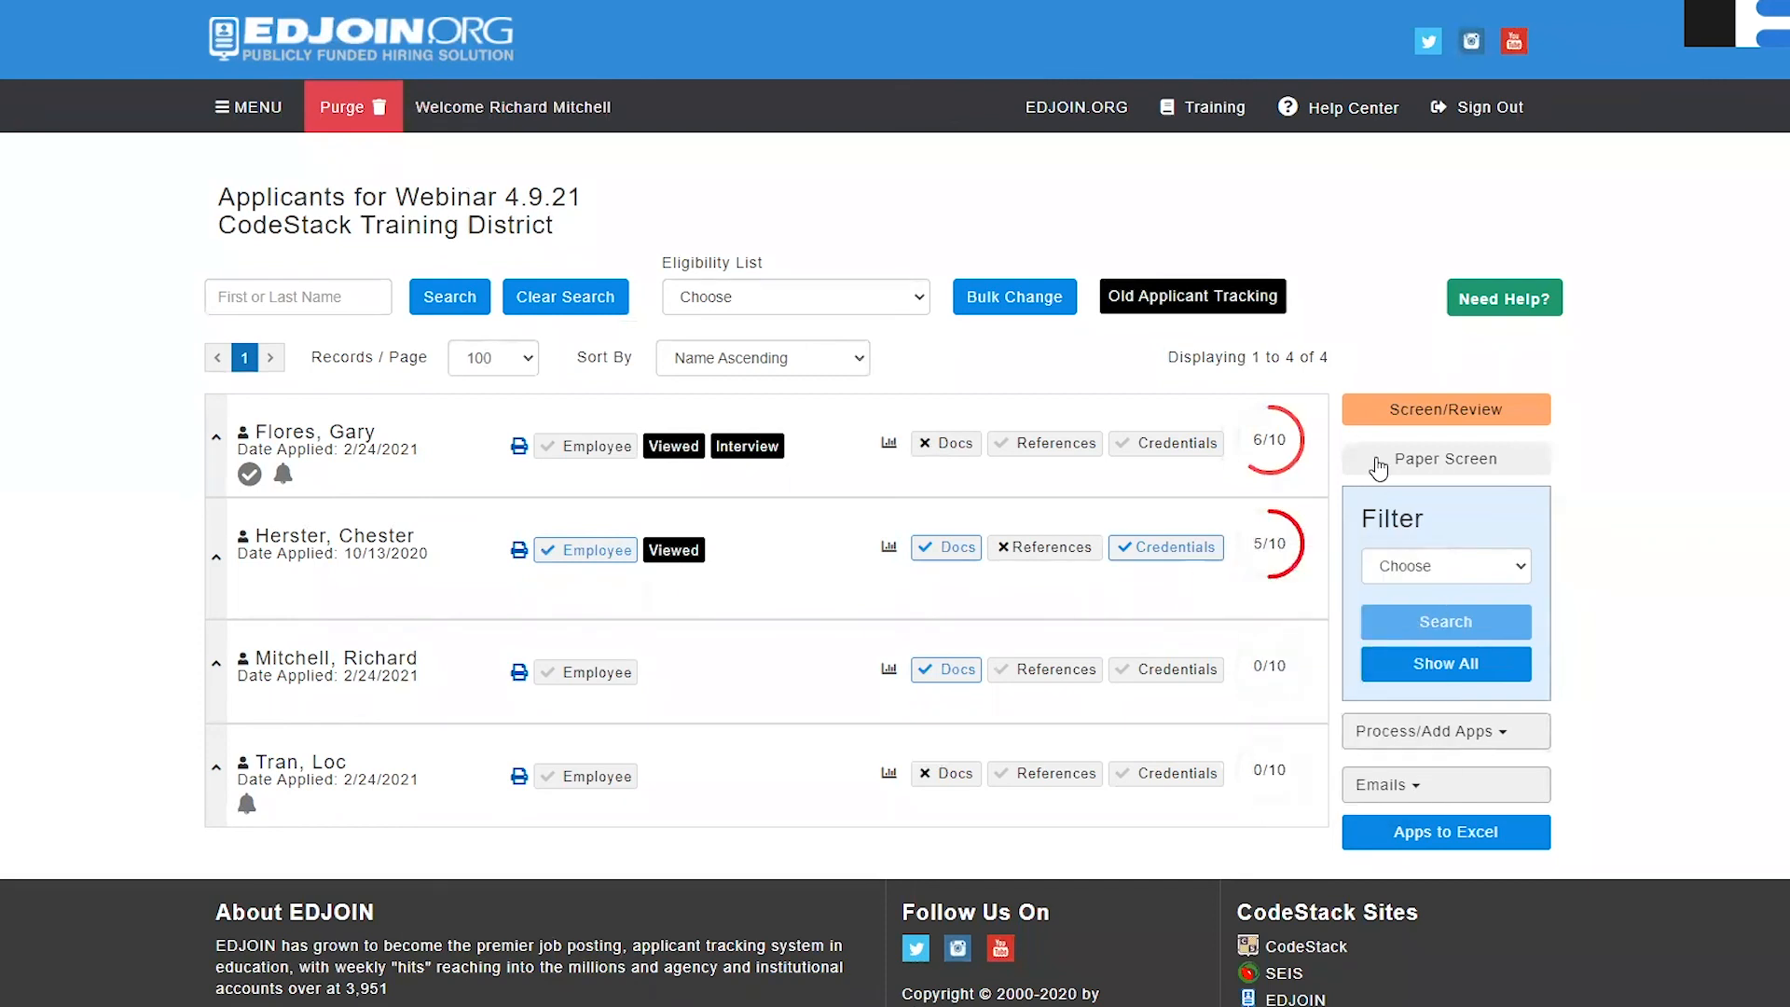
- Switch to Paper Screen and rate the first listed applicant's education 3 with the comment "MBA"
left_click(1379, 466)
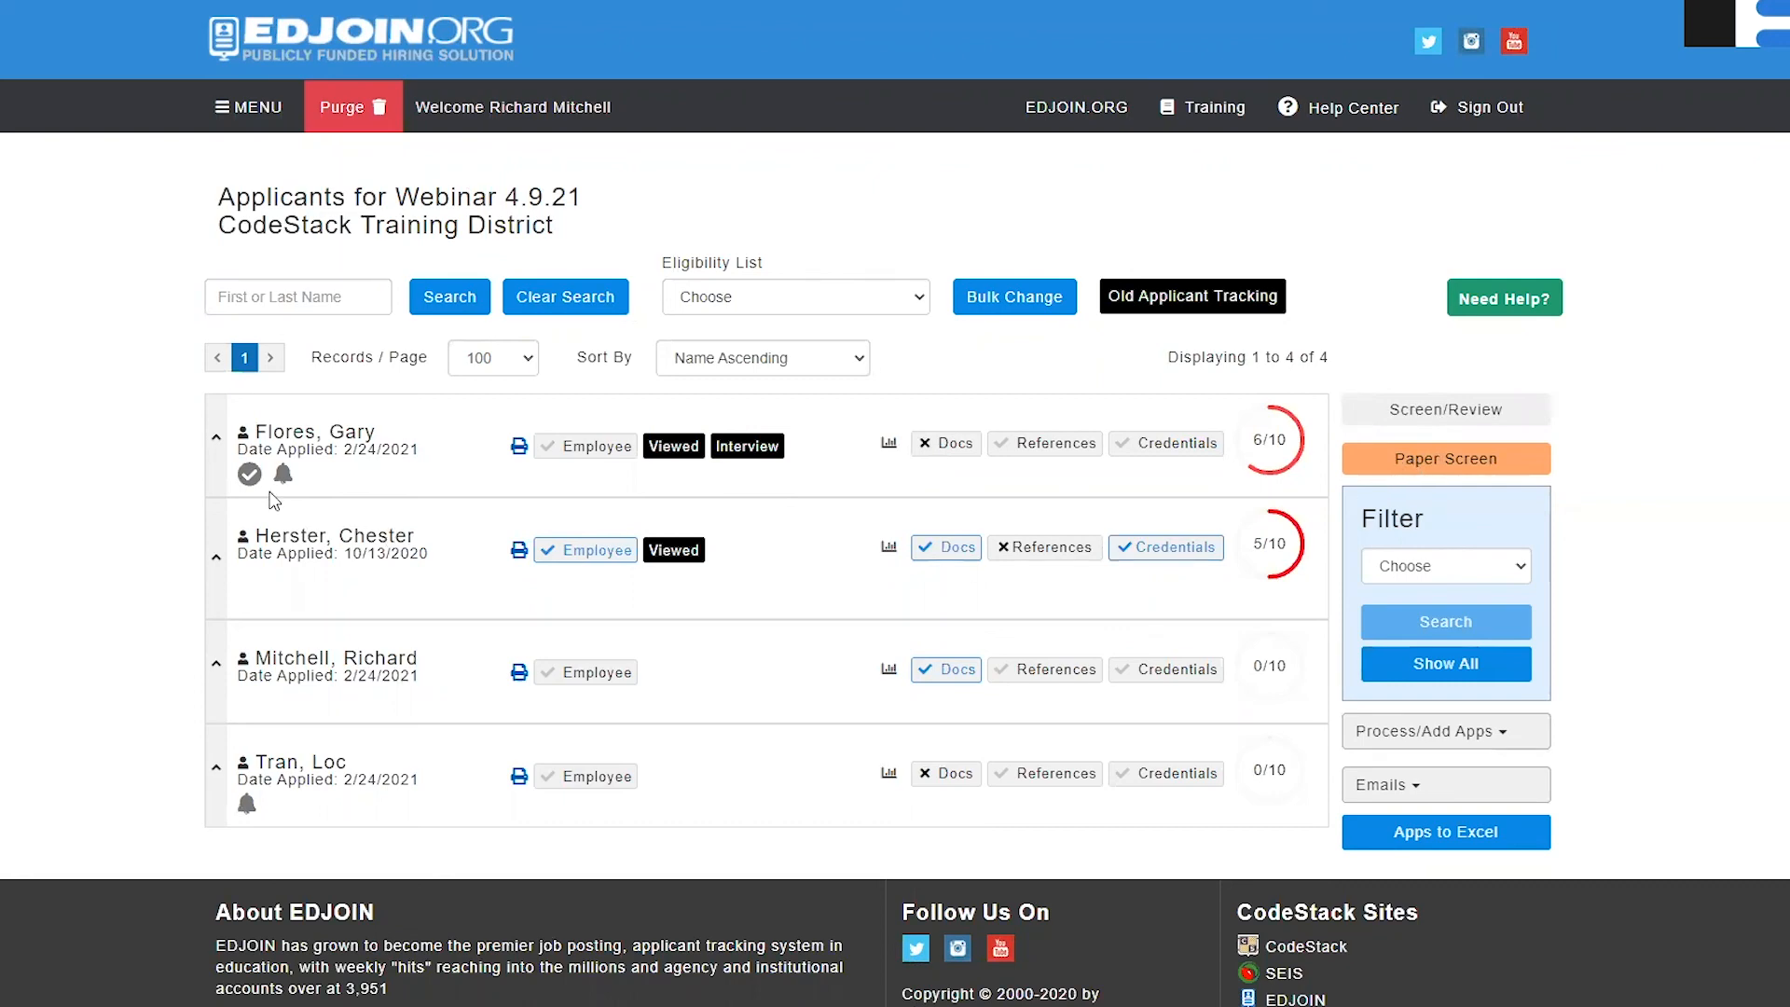
left_click(216, 438)
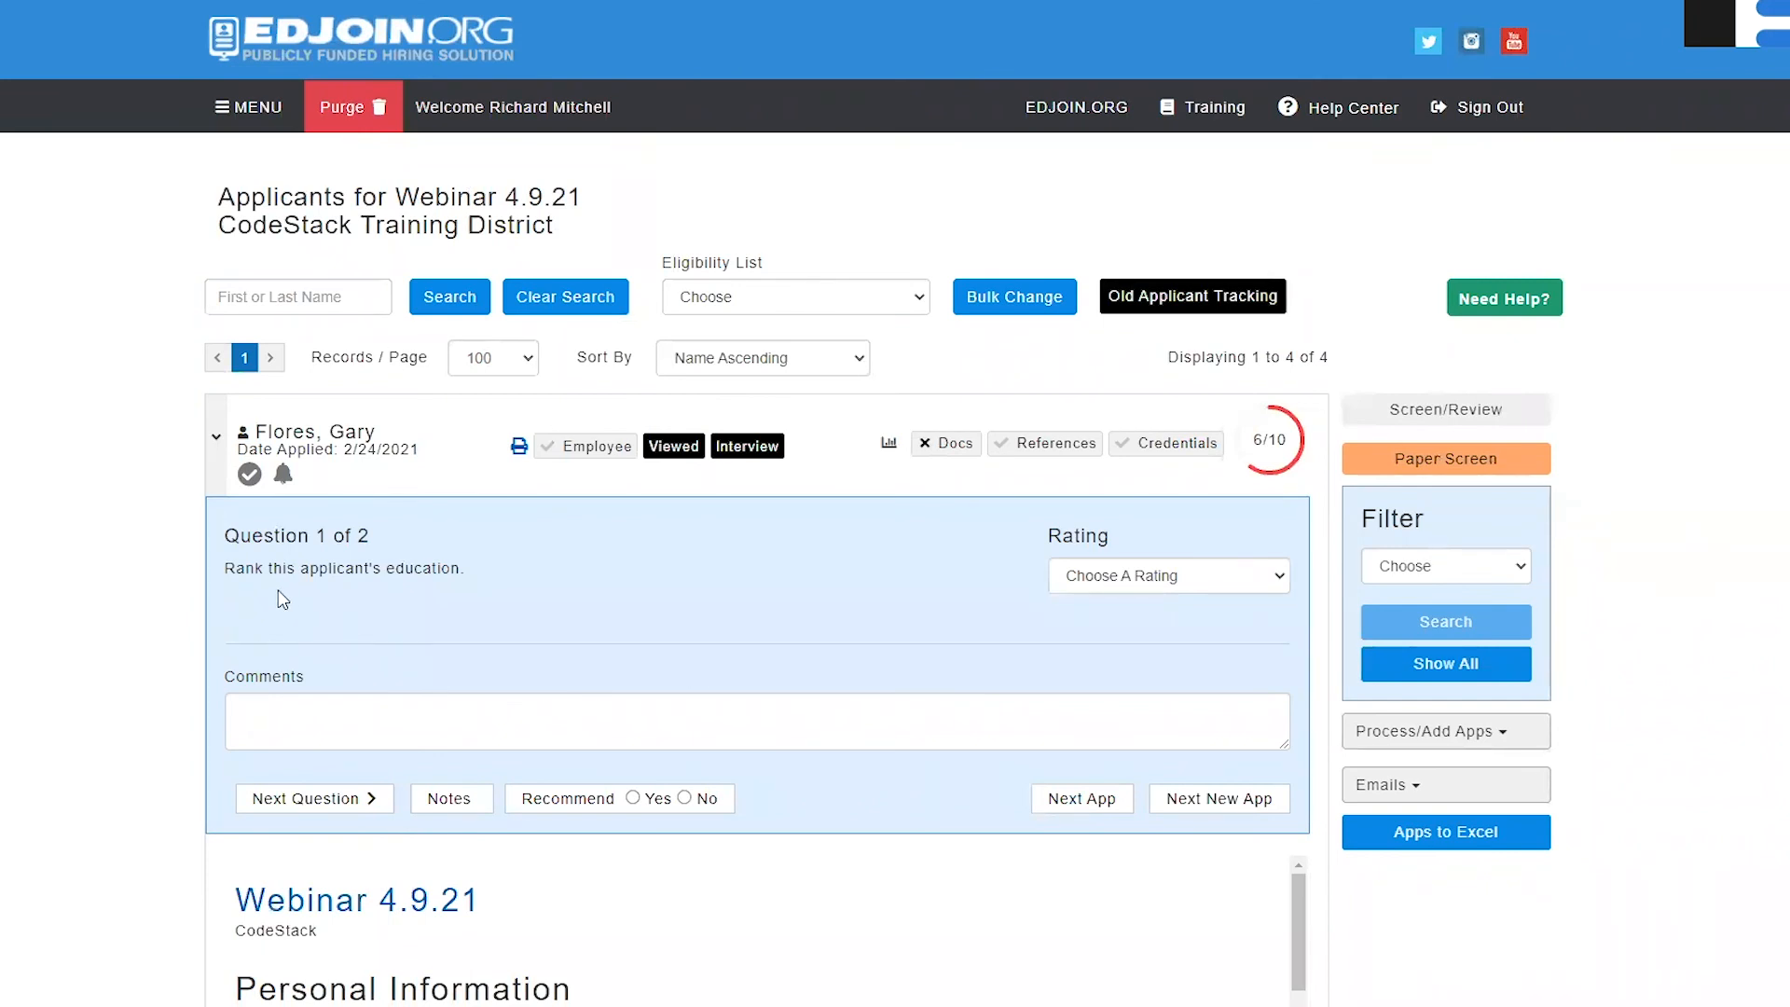
left_click(295, 694)
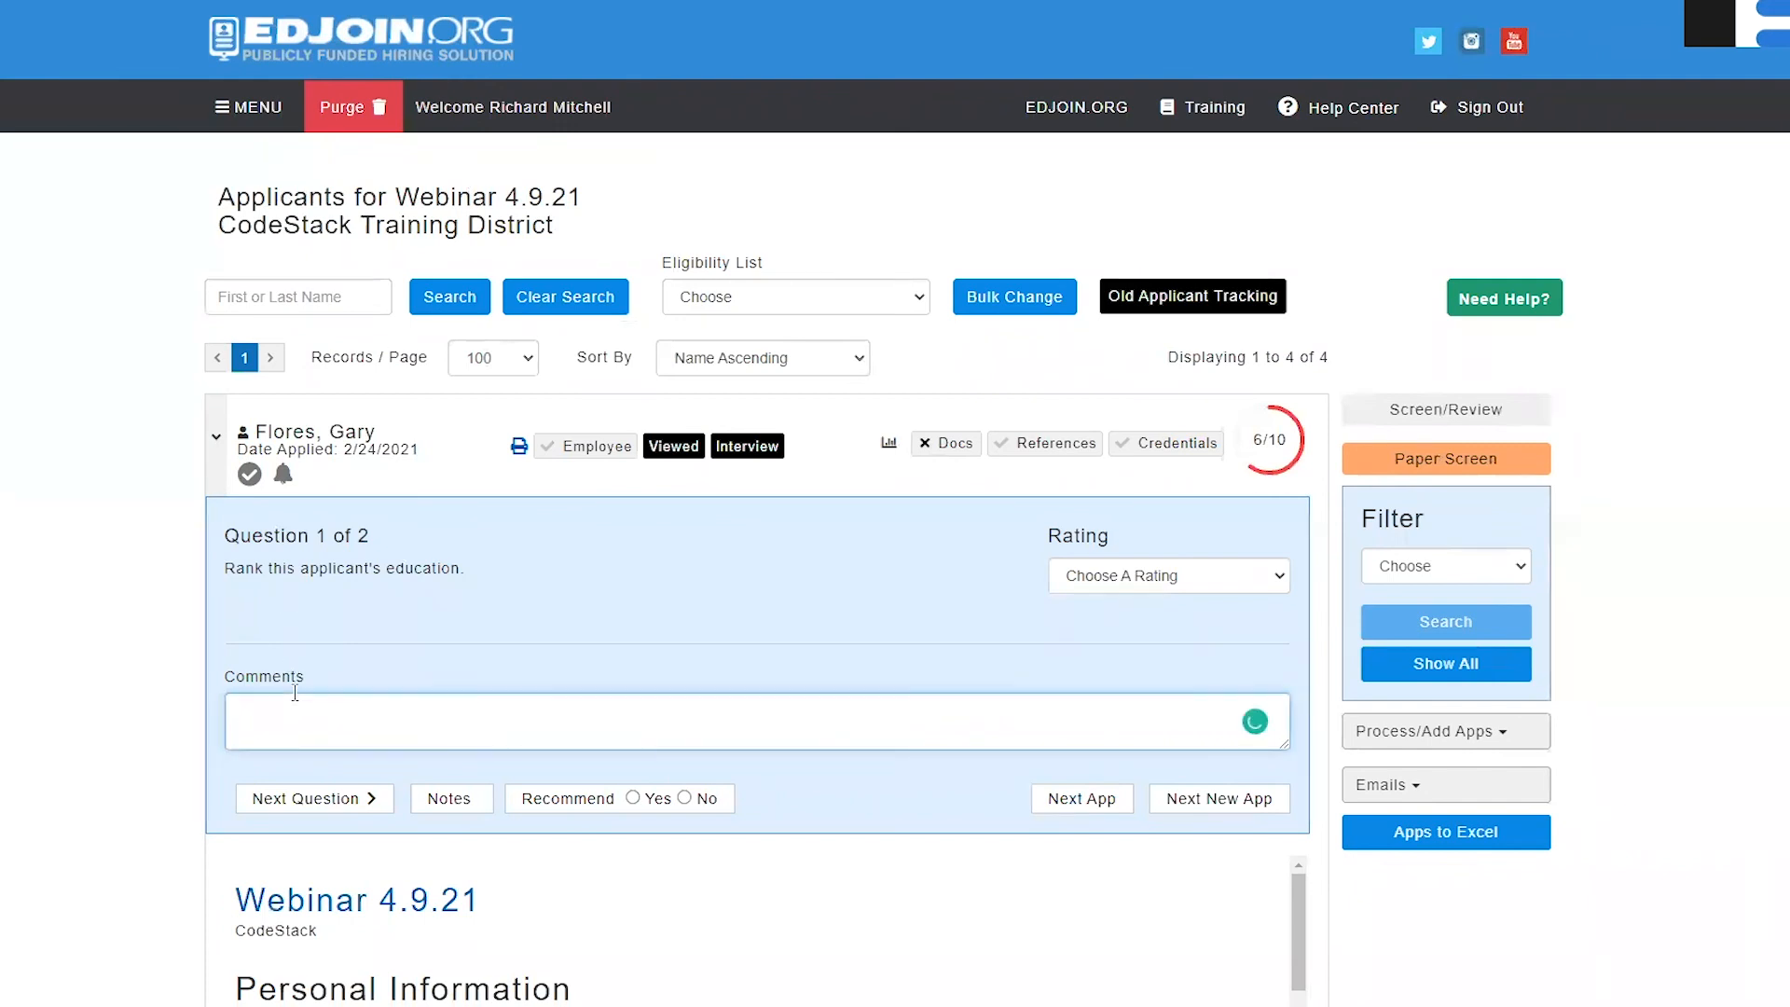
type("MBA")
left_click(1086, 575)
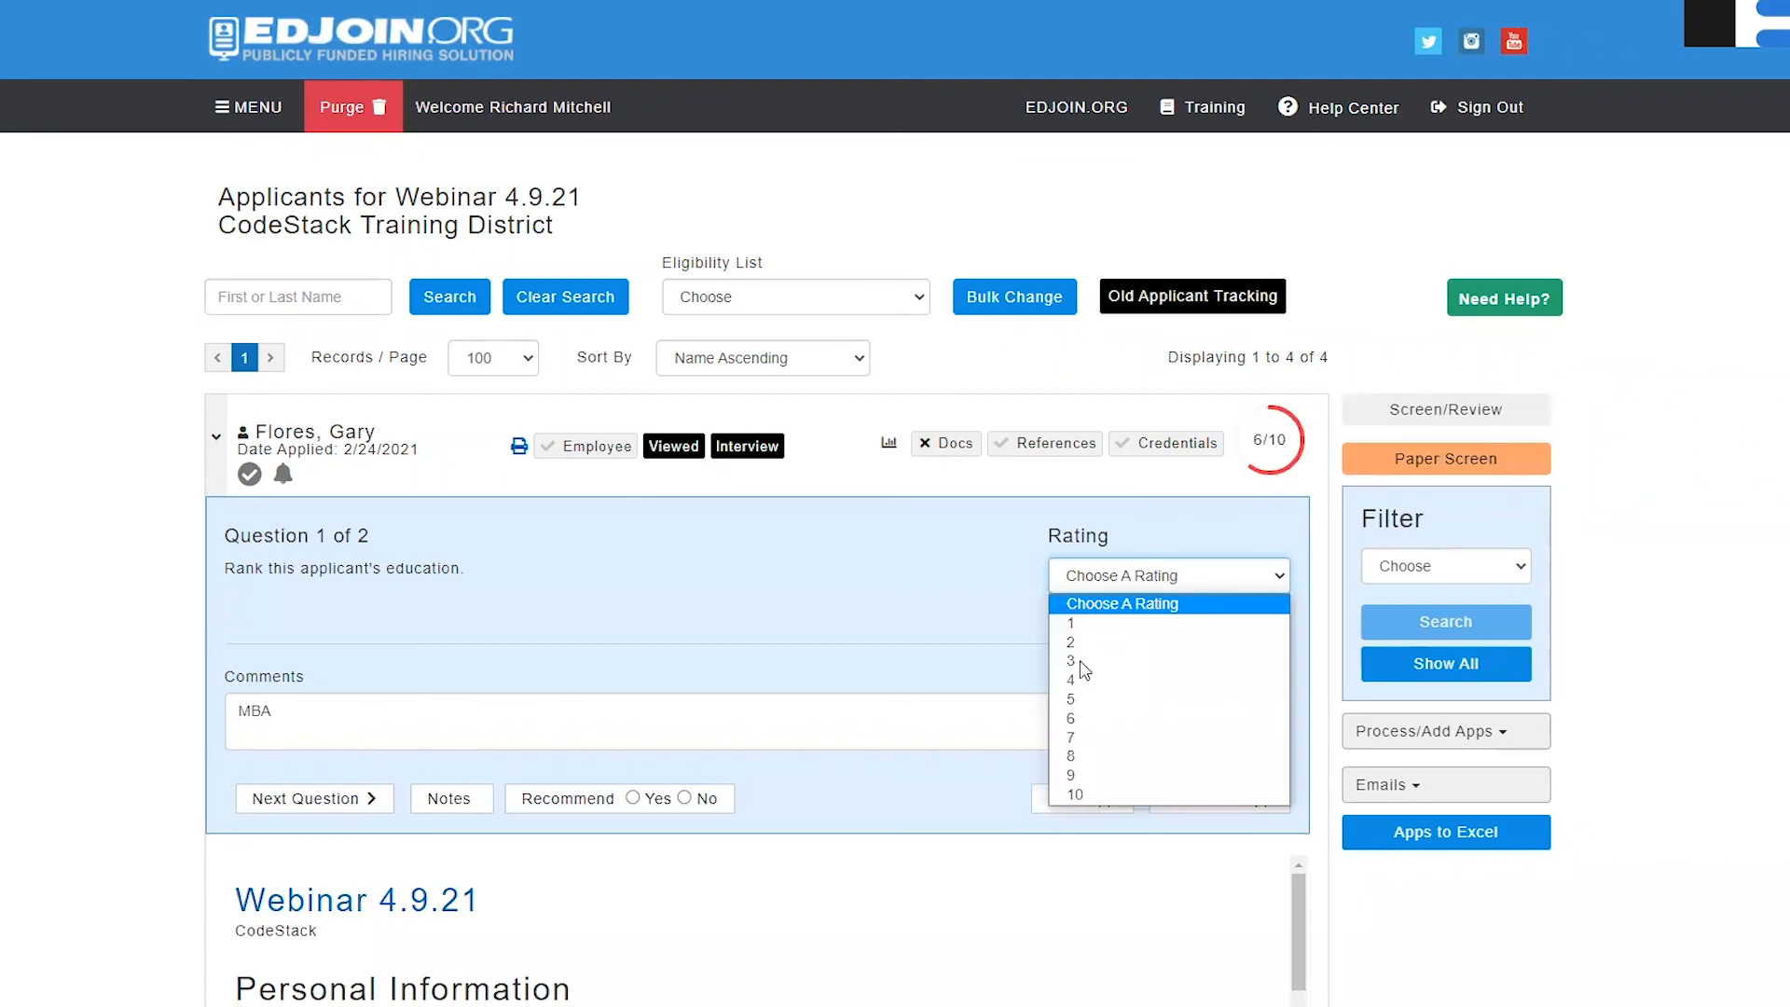
left_click(1080, 660)
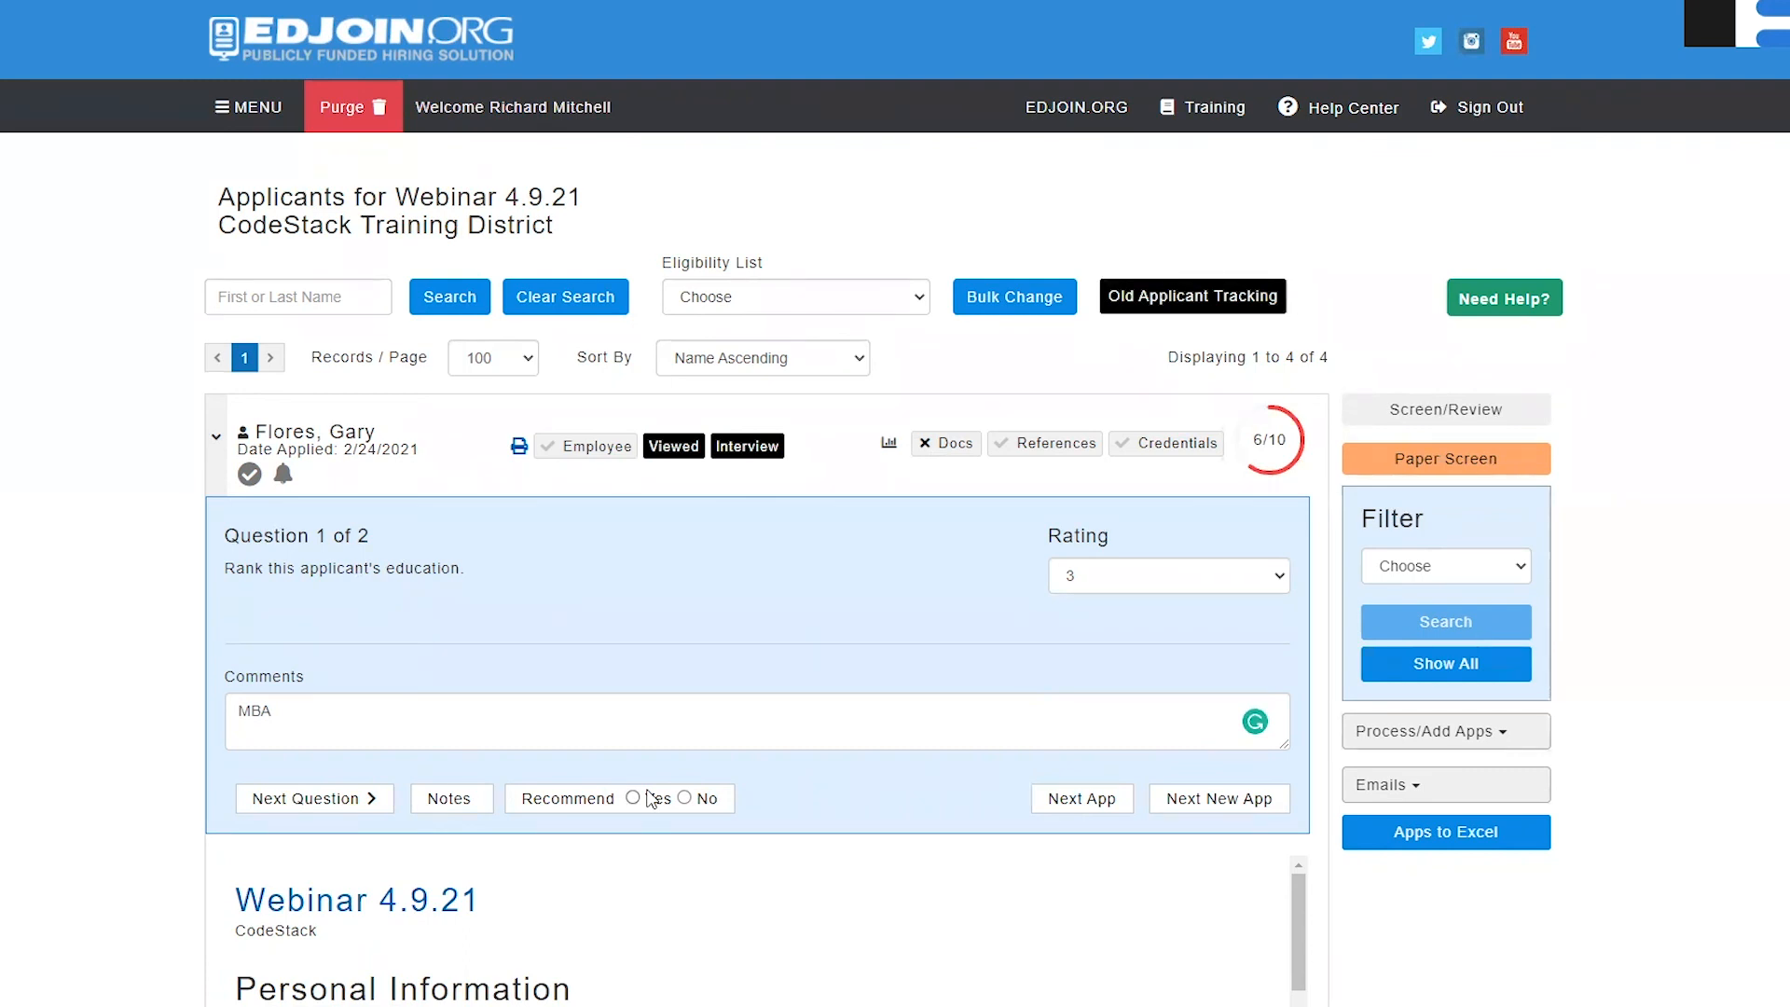
- Rate the first listed applicant's work history 3 with the comment "10 YEARS" and set Recommend to Yes
left_click(299, 800)
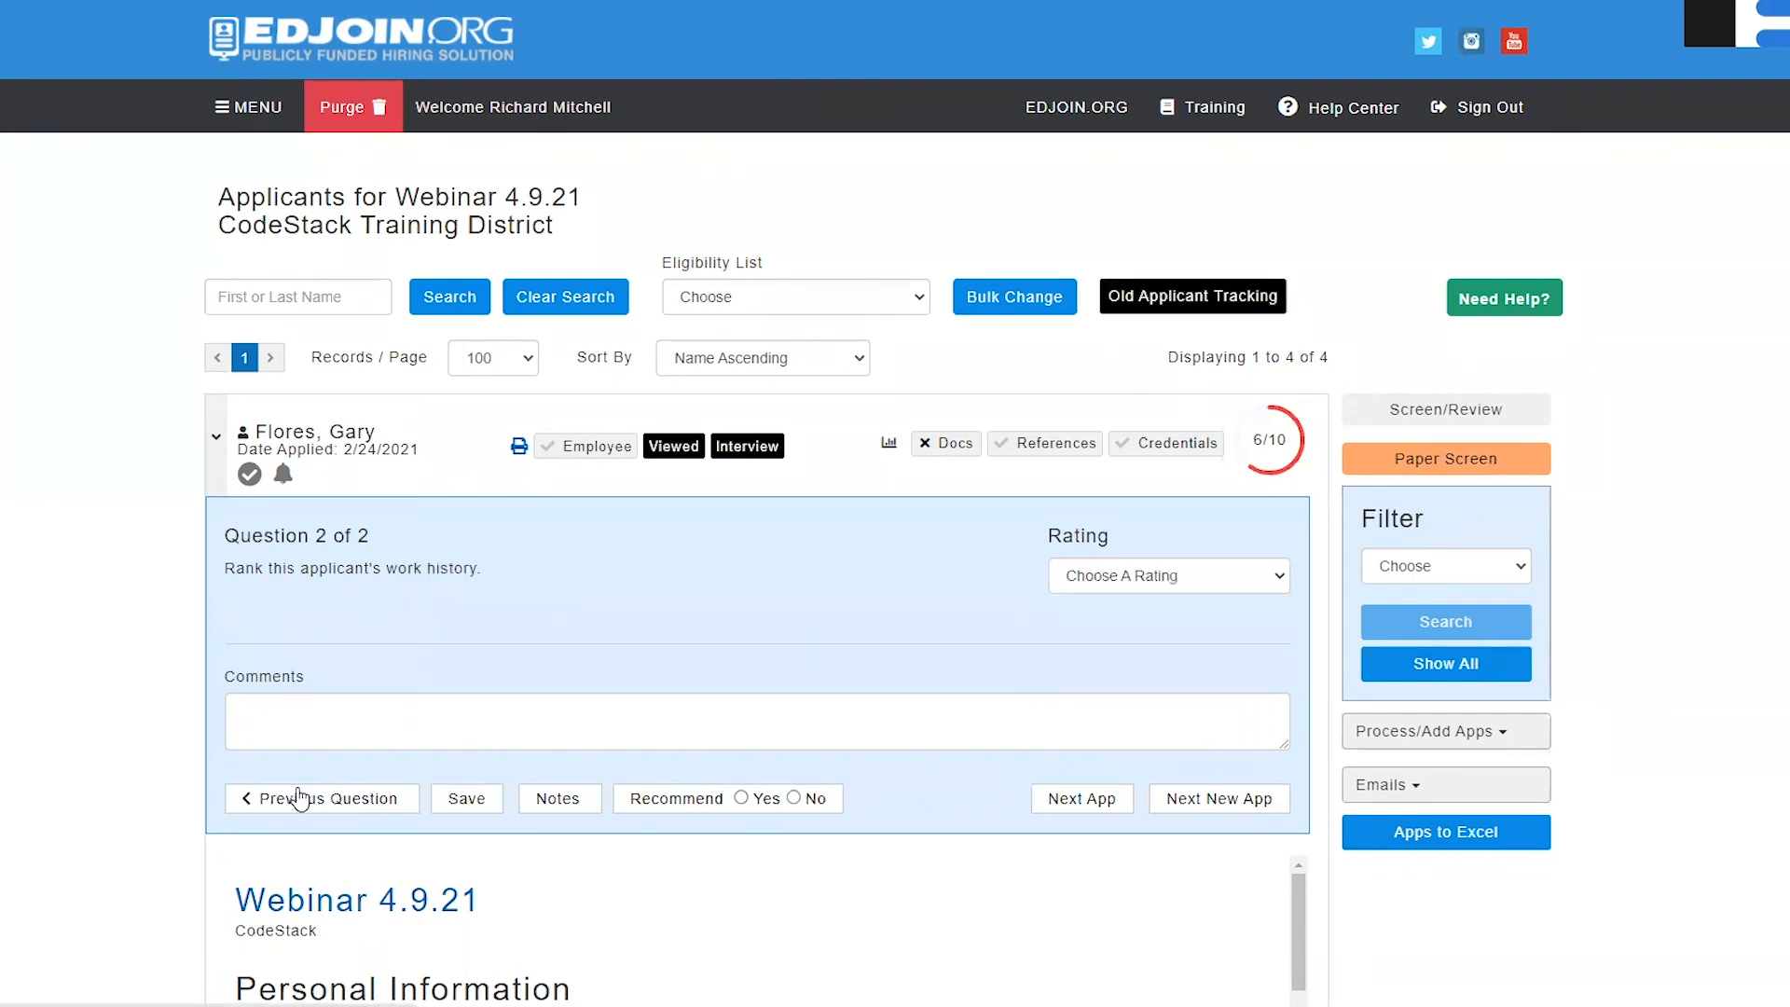
left_click(1094, 575)
left_click(1088, 662)
left_click(779, 712)
type("10 YEARS")
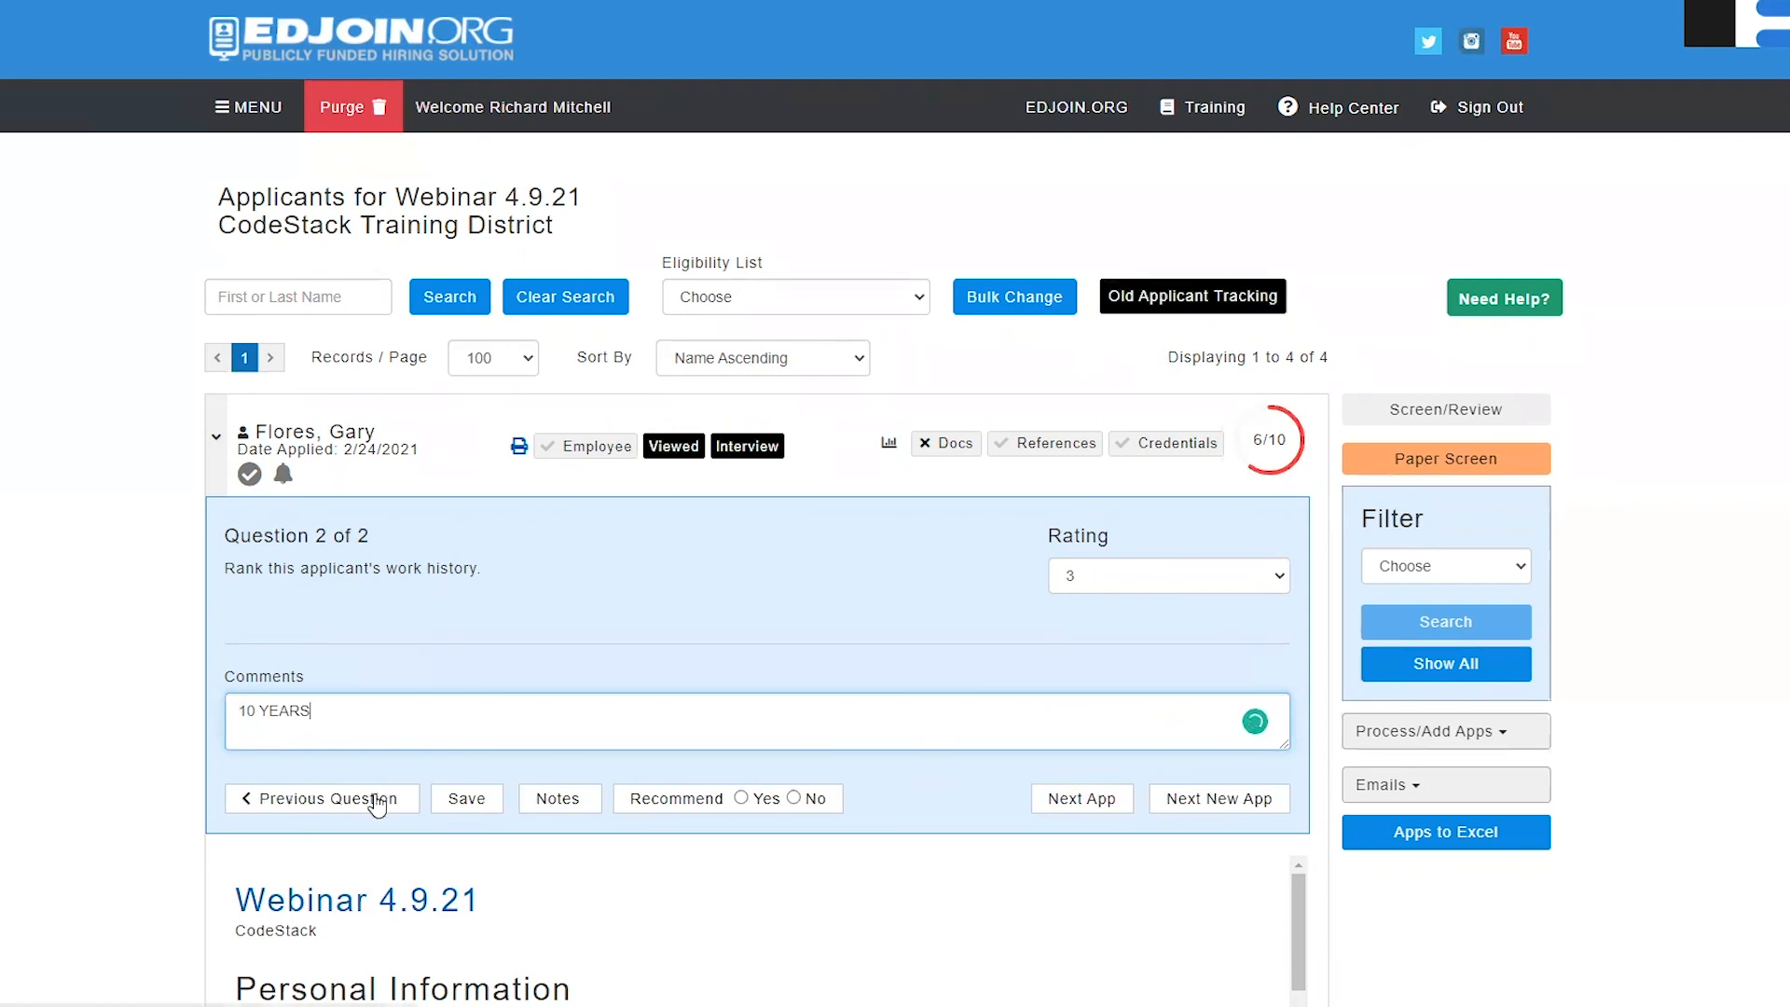
left_click(742, 797)
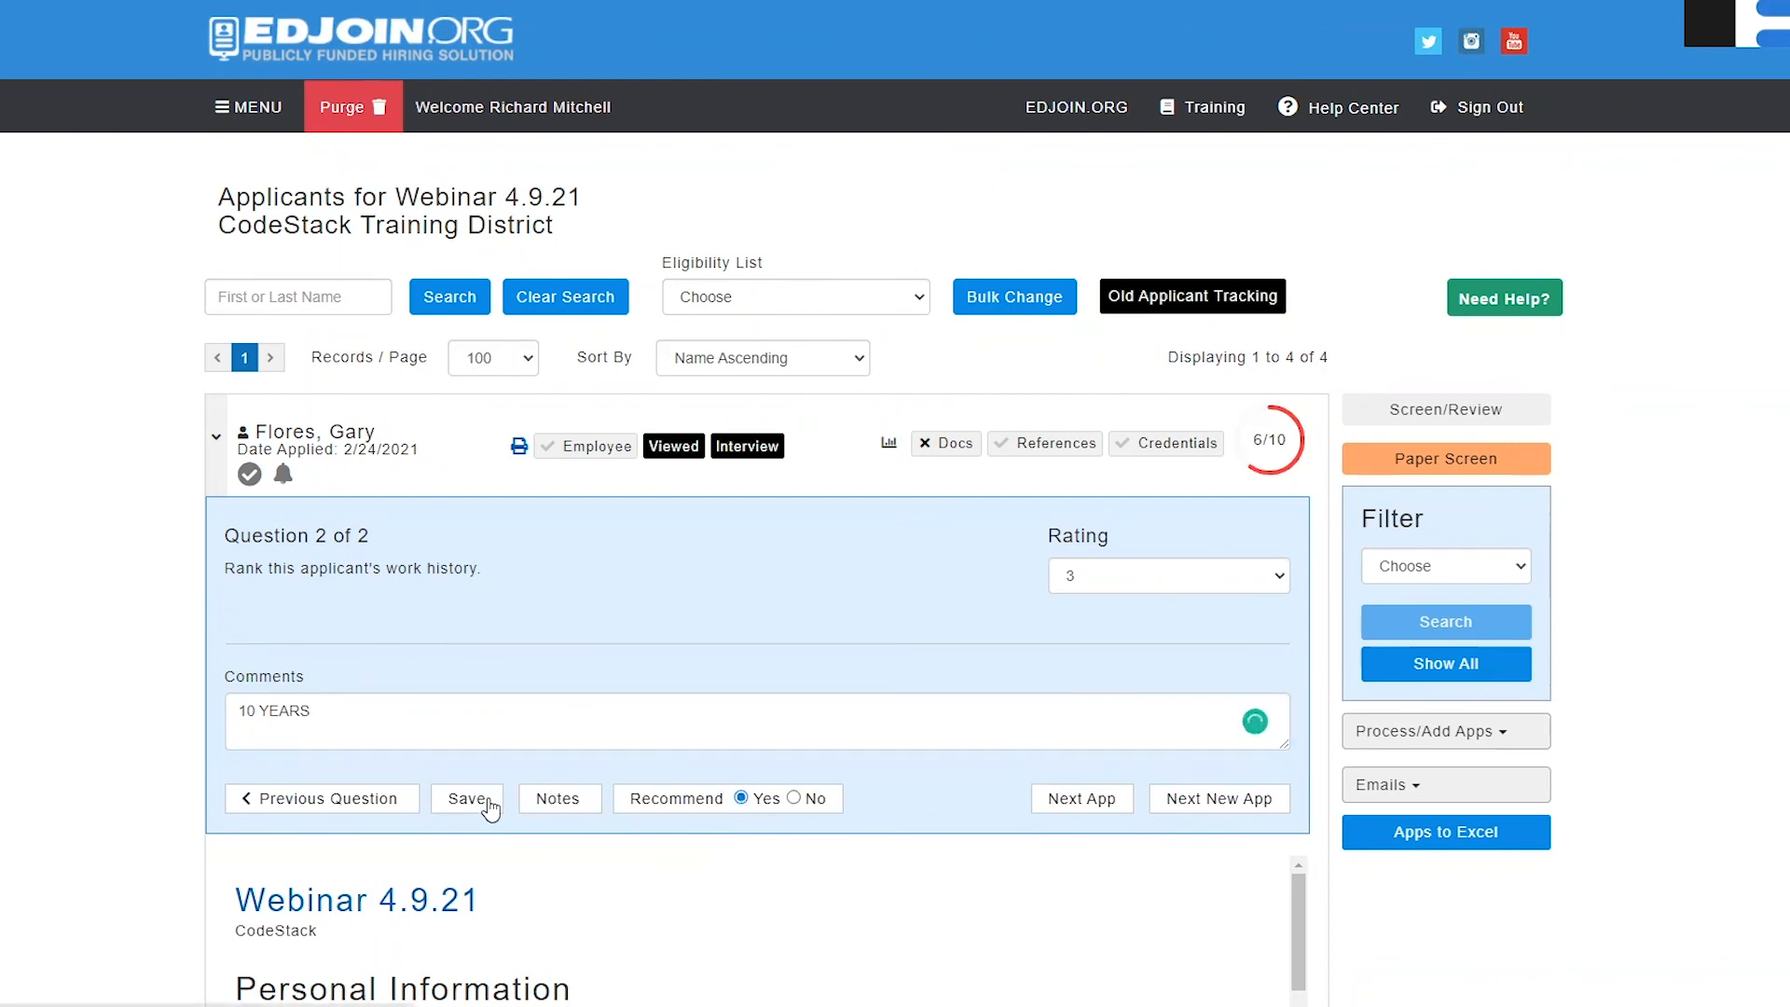
- Move on to the second listed applicant and rate their education 4 with the comment "BA"
left_click(1087, 801)
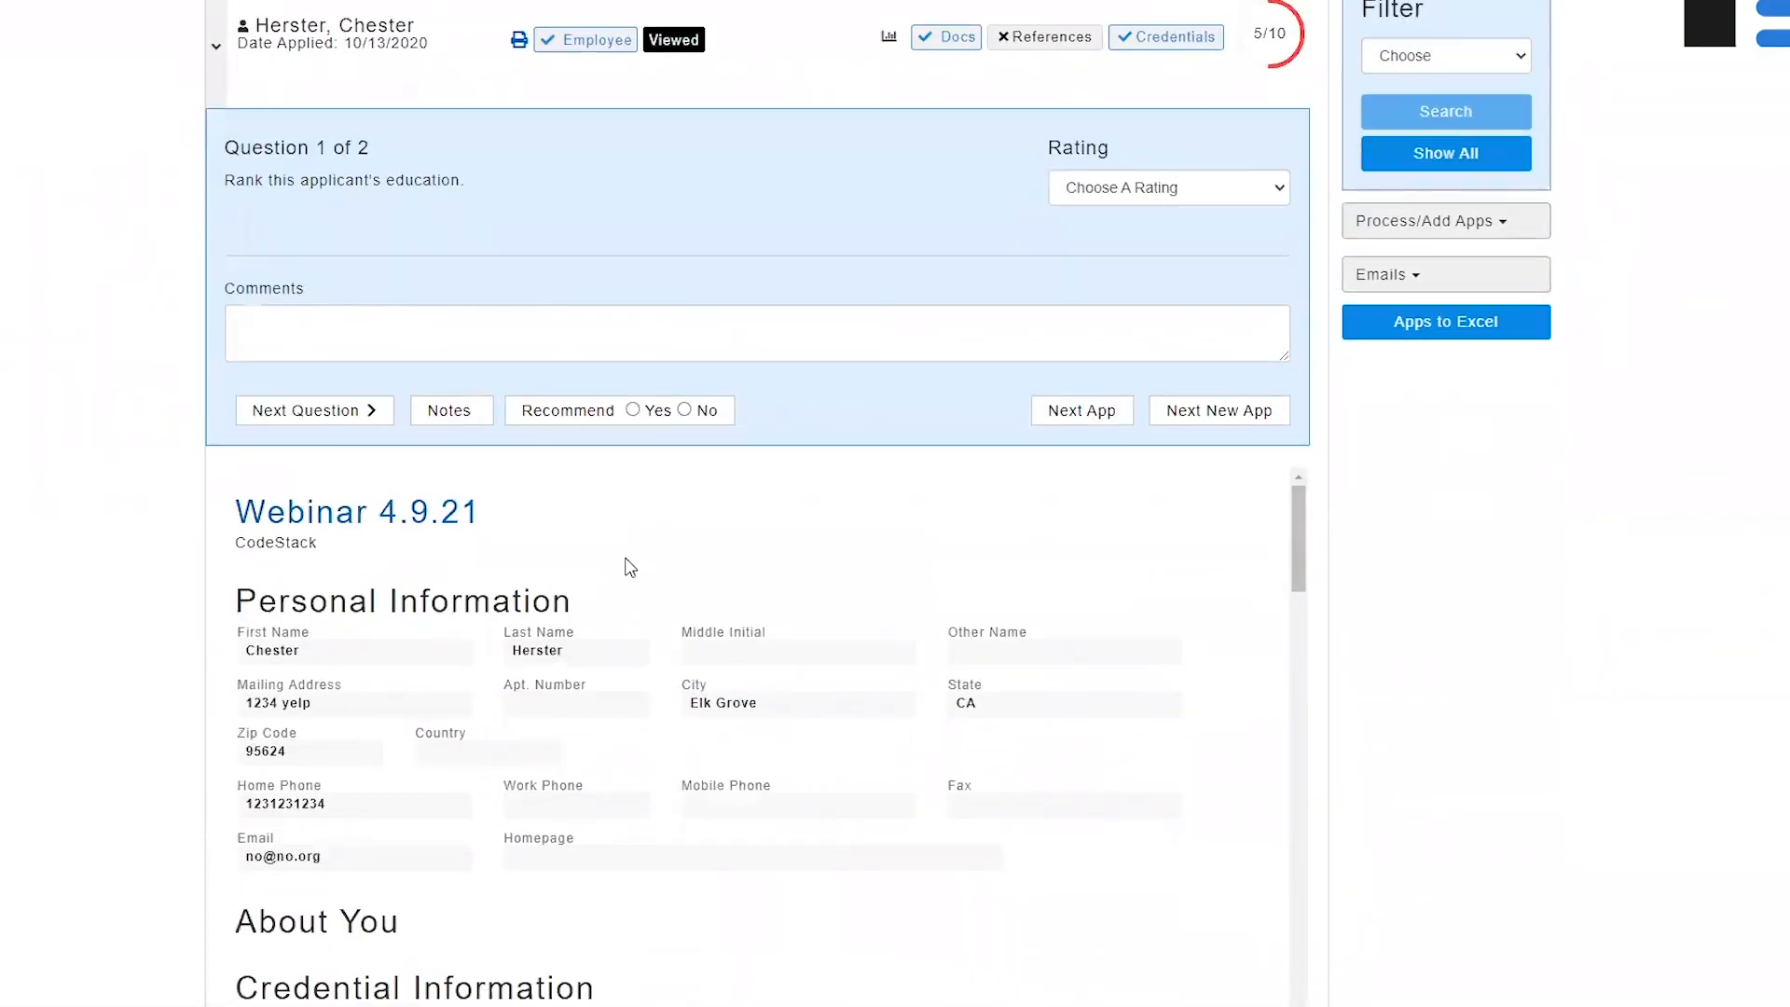
left_click(1072, 190)
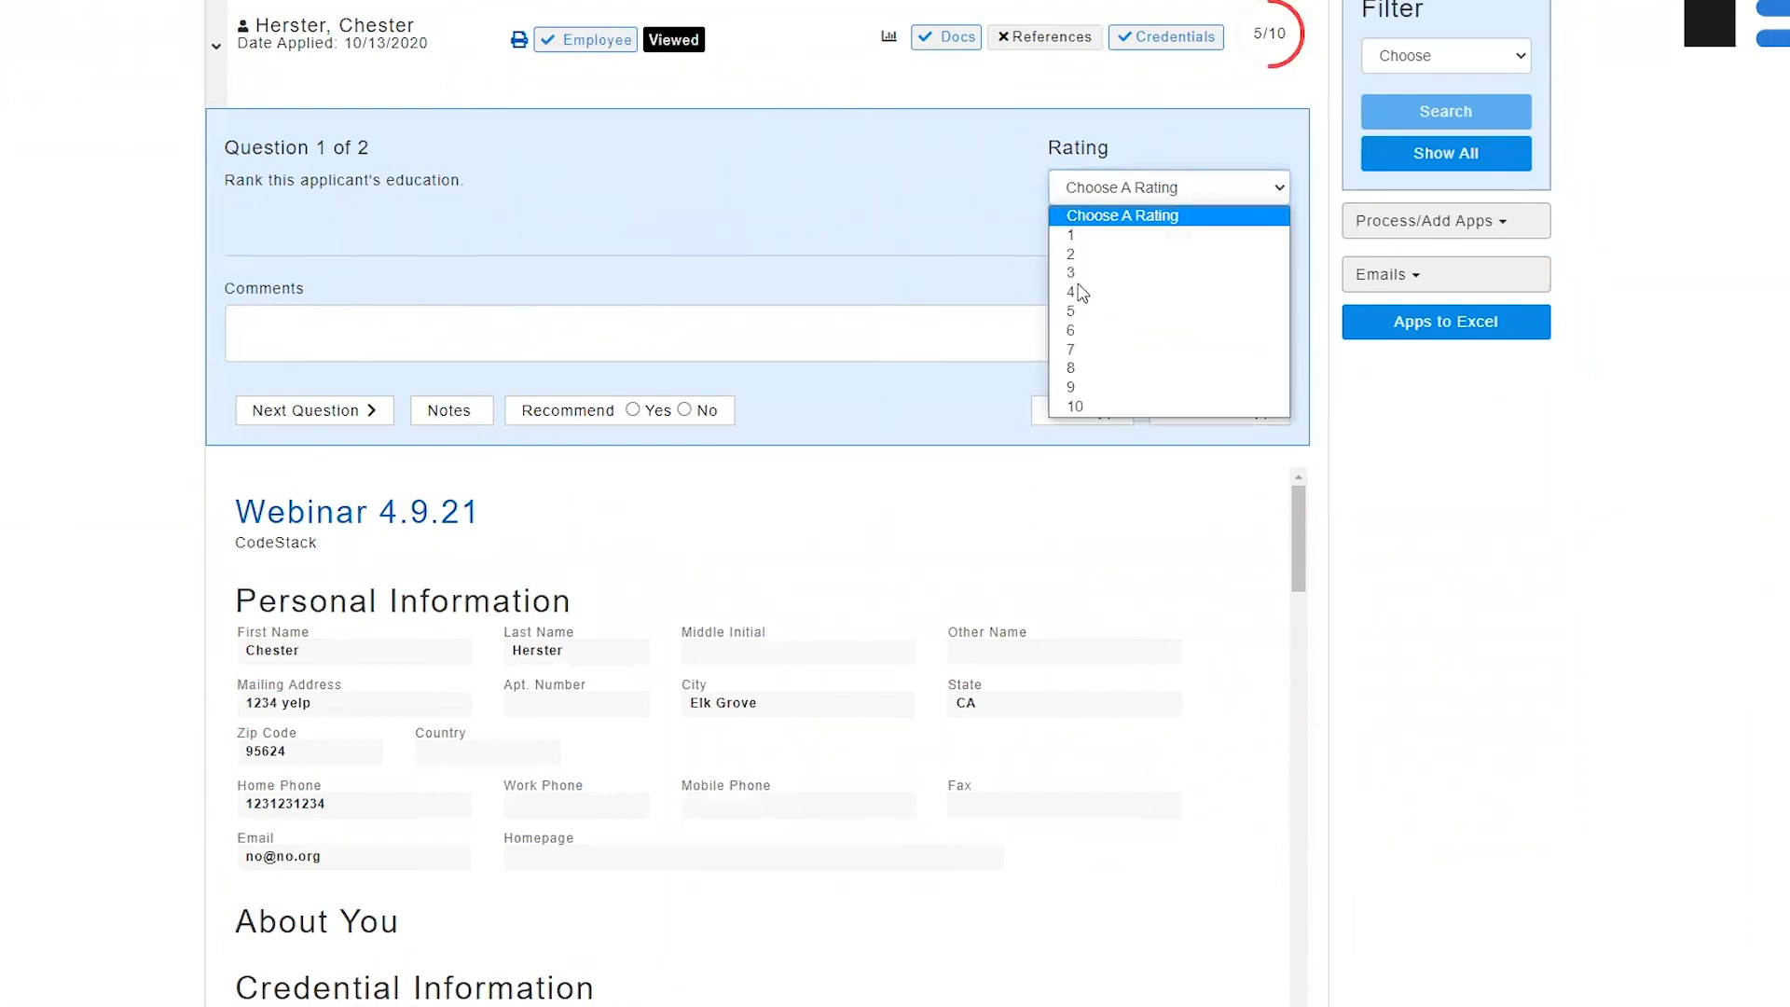
left_click(1073, 292)
left_click(861, 334)
type("BA")
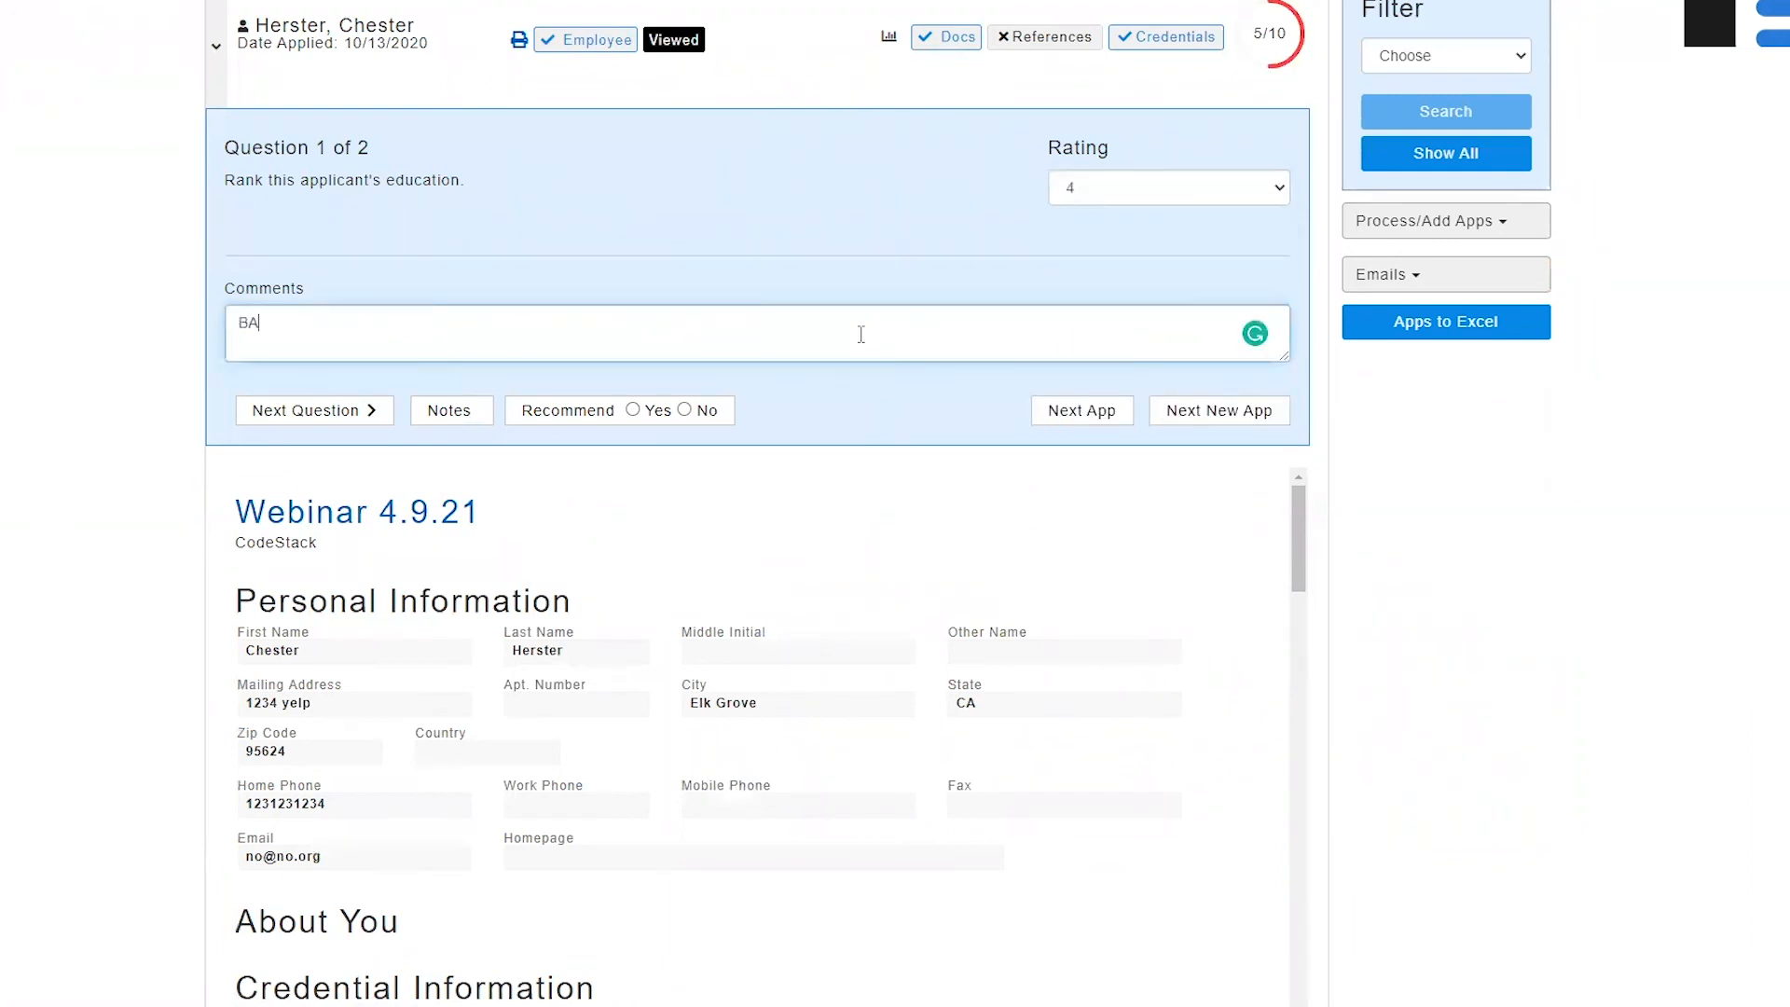
- Rate the second applicant's work history 3 with the comment "5 YEARS", set Recommend to No, and save the screening
left_click(372, 416)
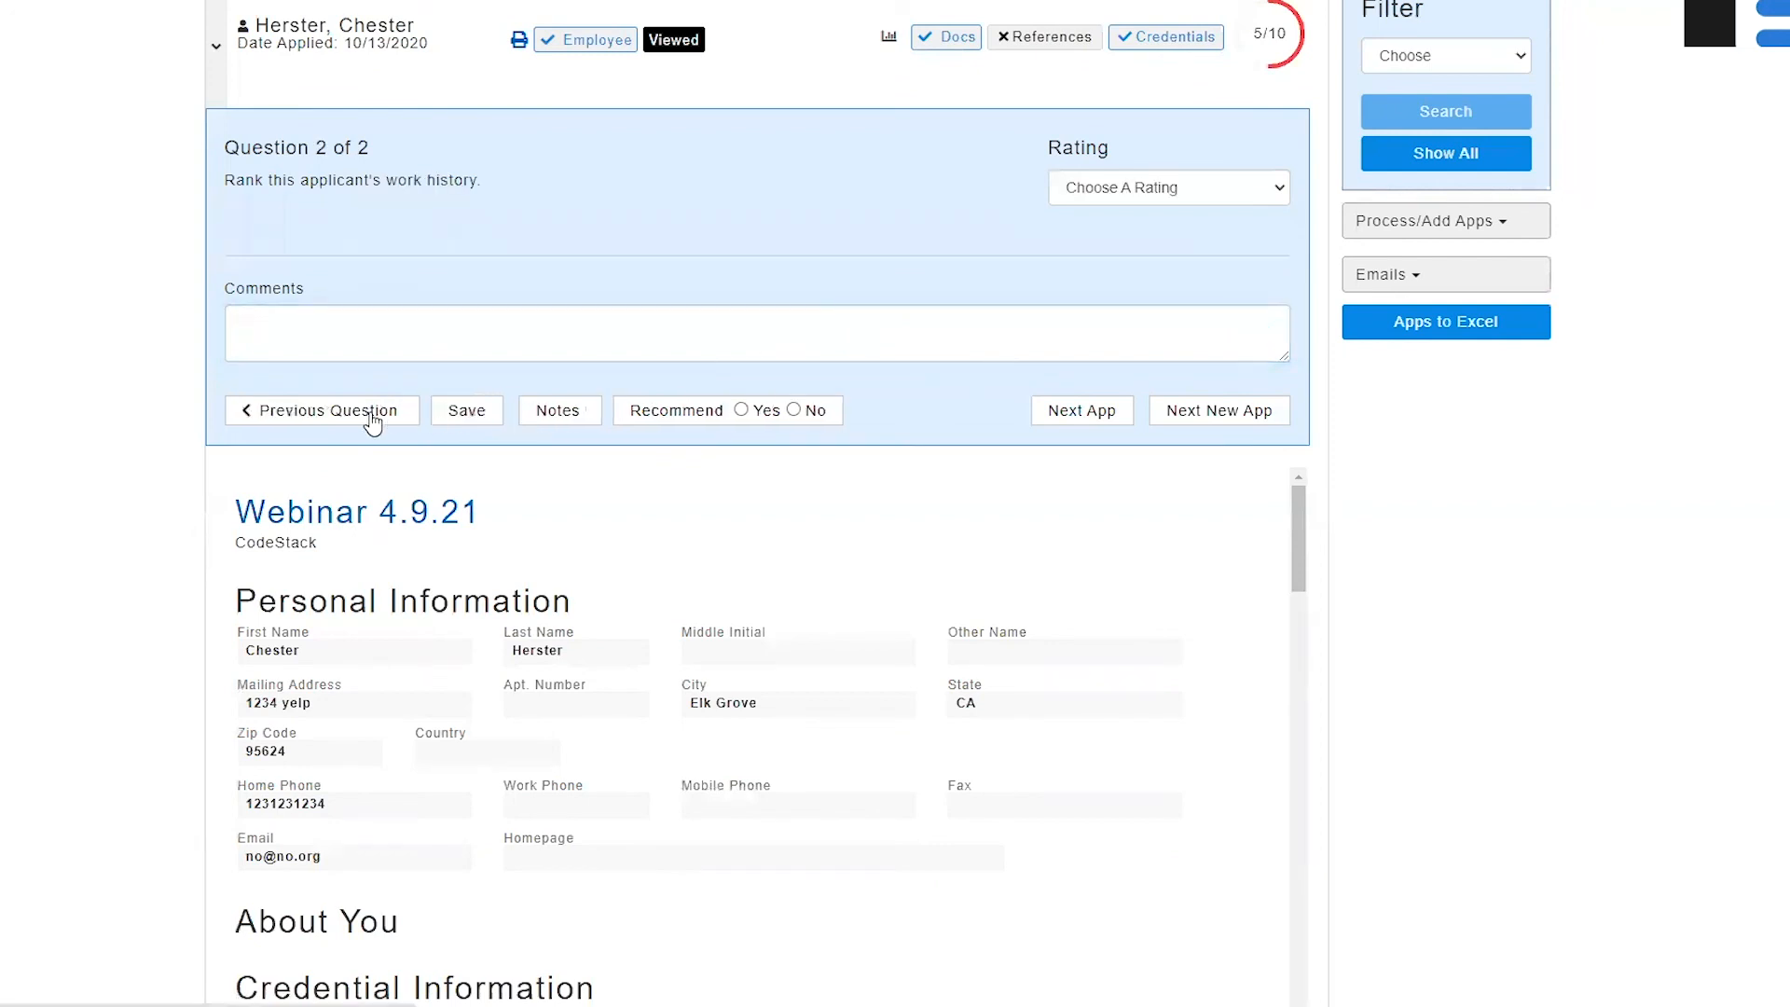
left_click(1074, 188)
left_click(1074, 273)
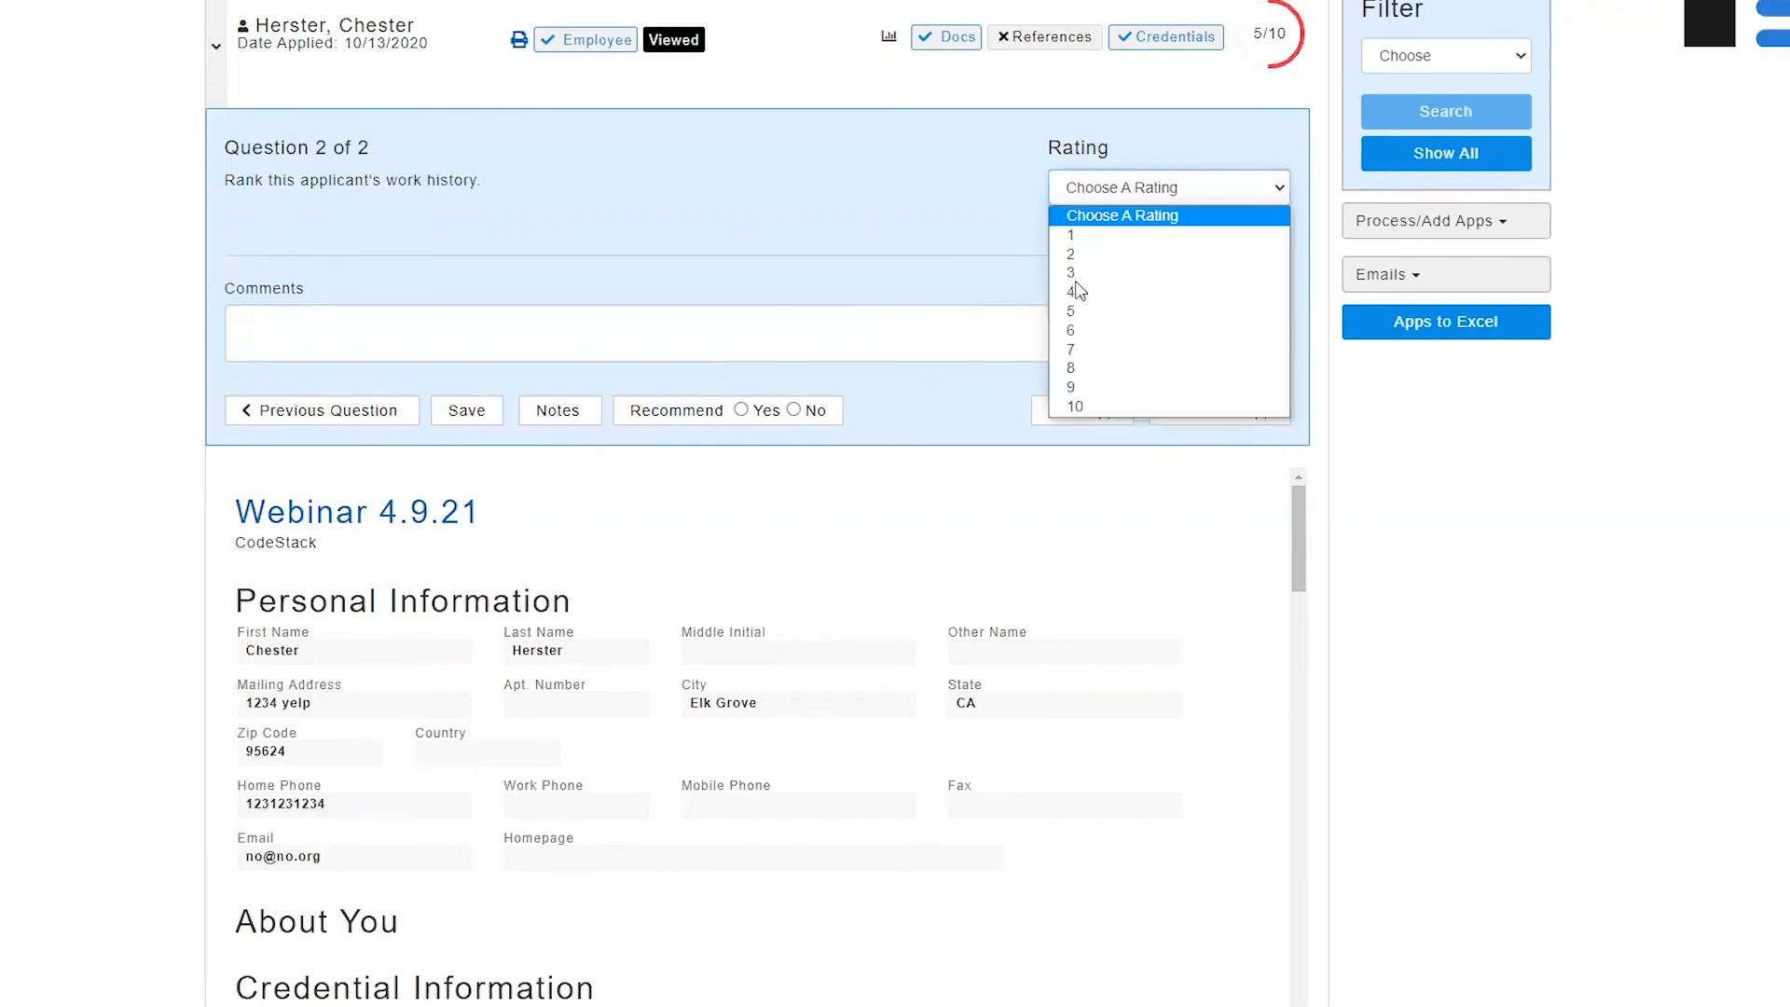
left_click(854, 341)
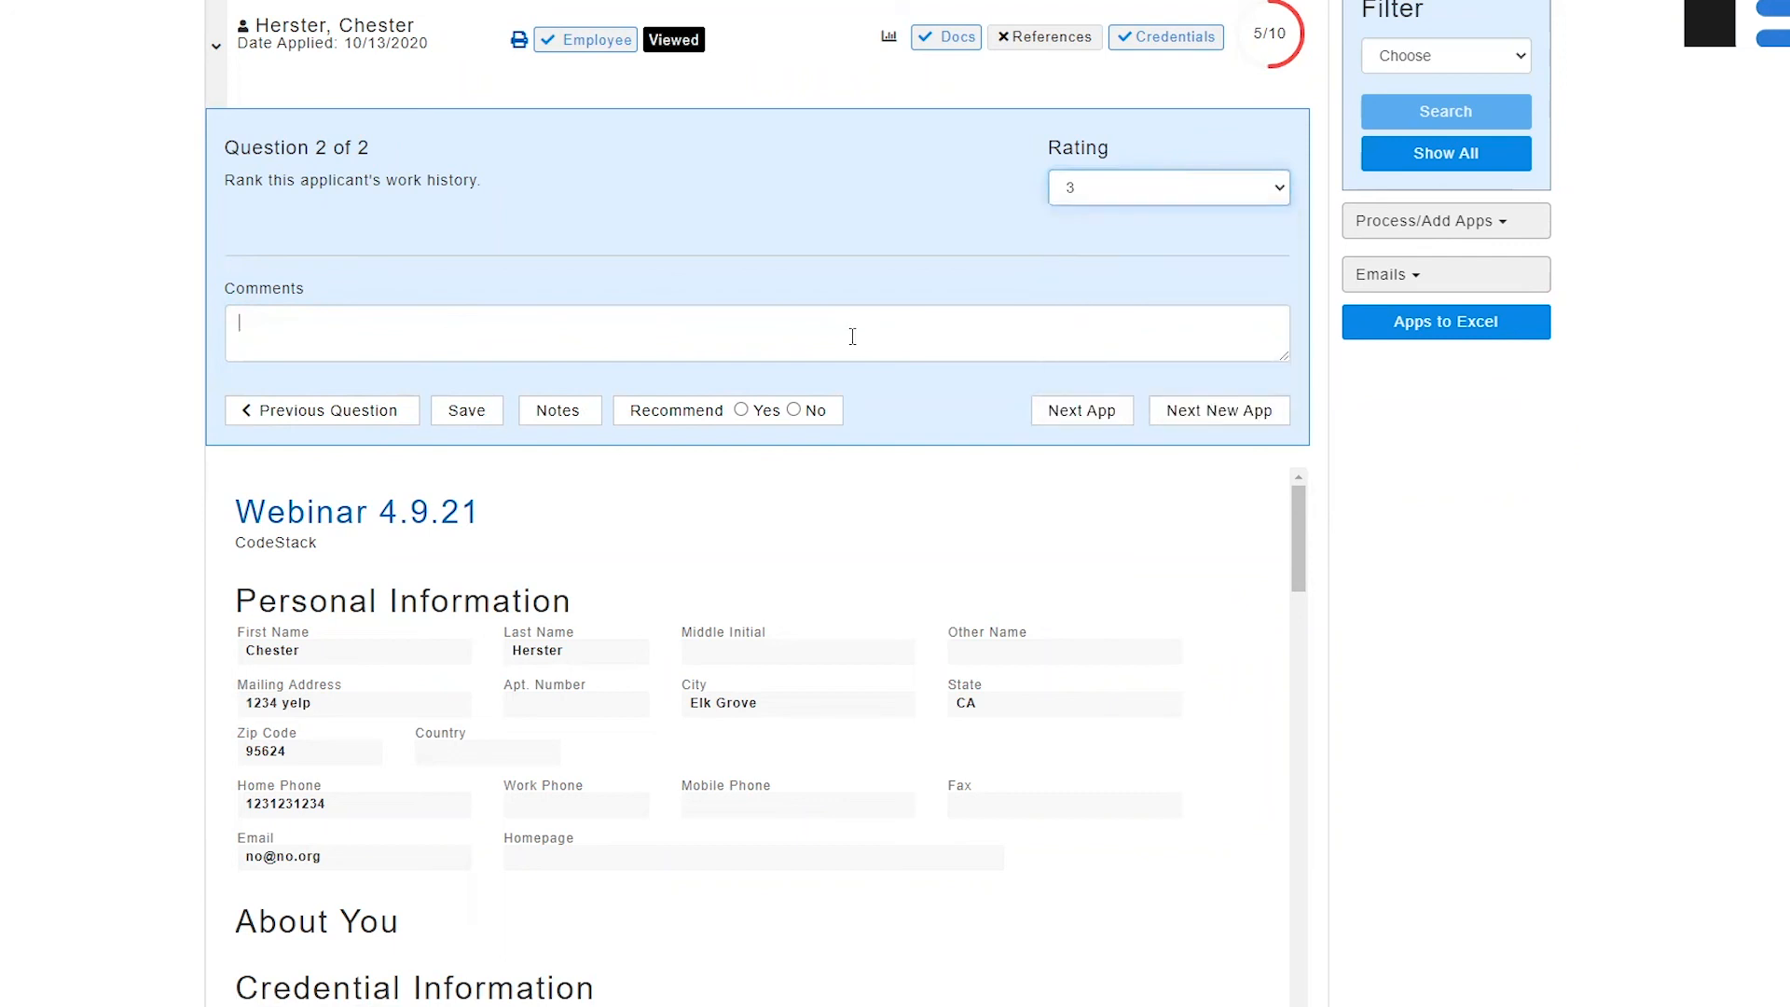
type("5 YEARS")
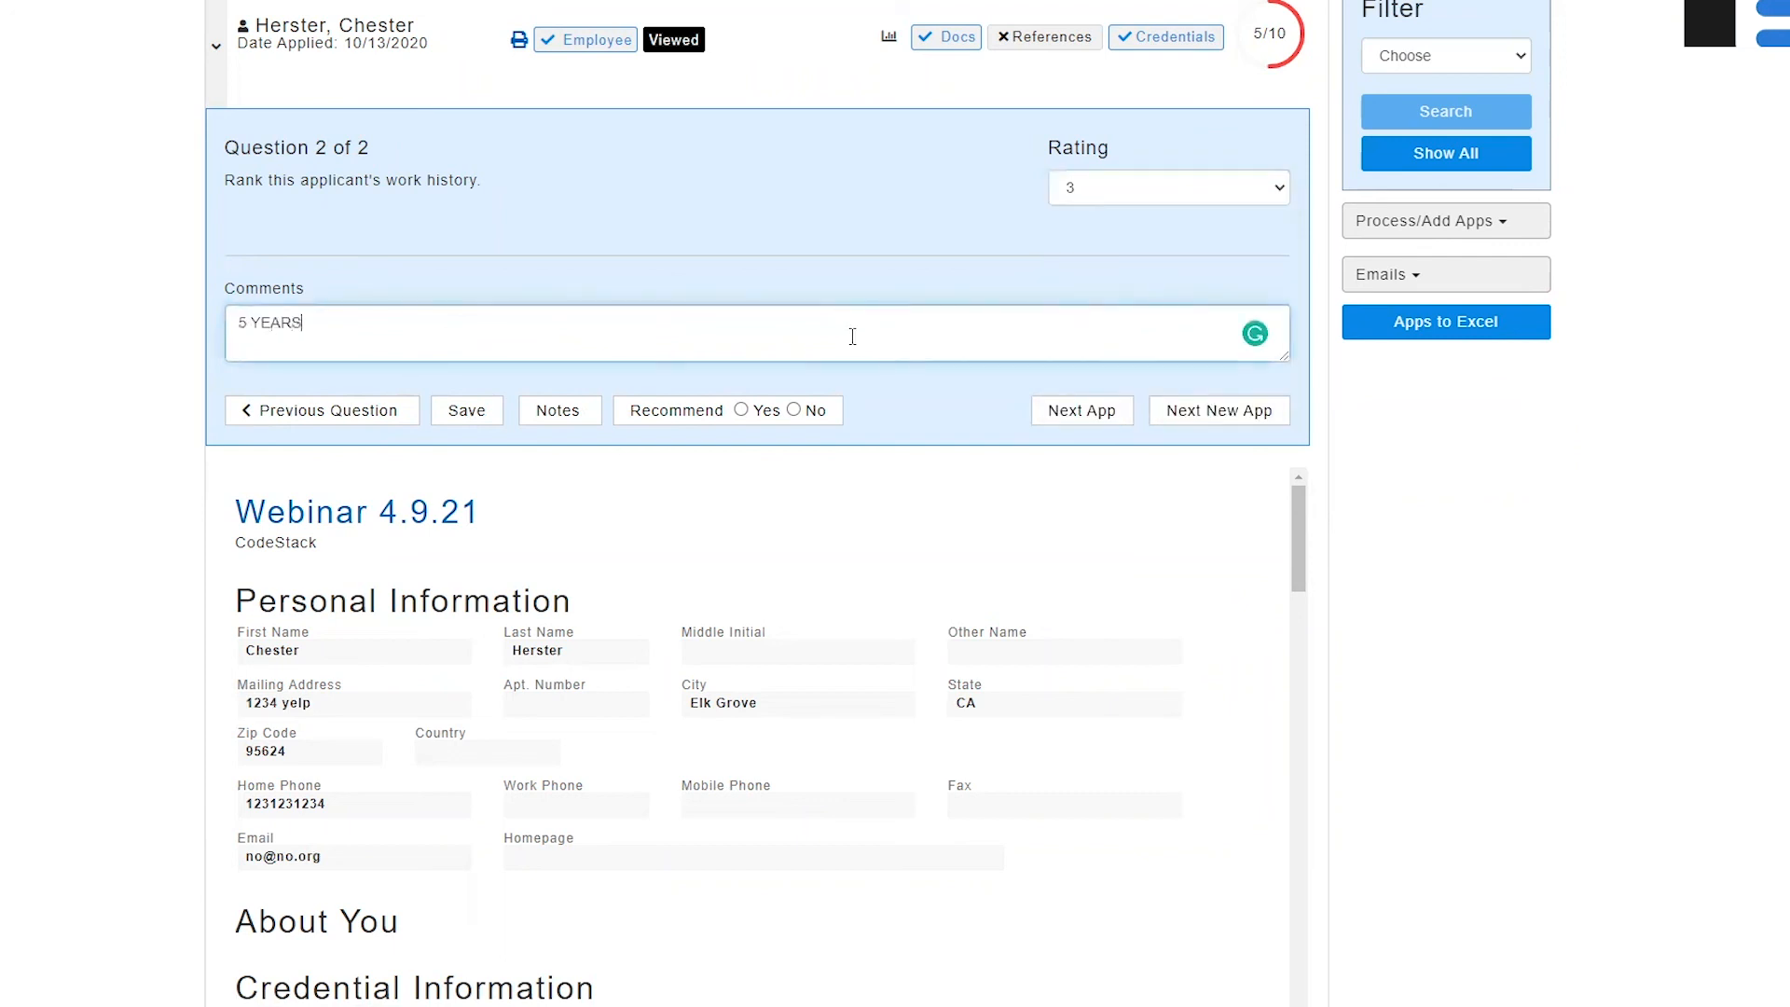
left_click(793, 410)
left_click(467, 417)
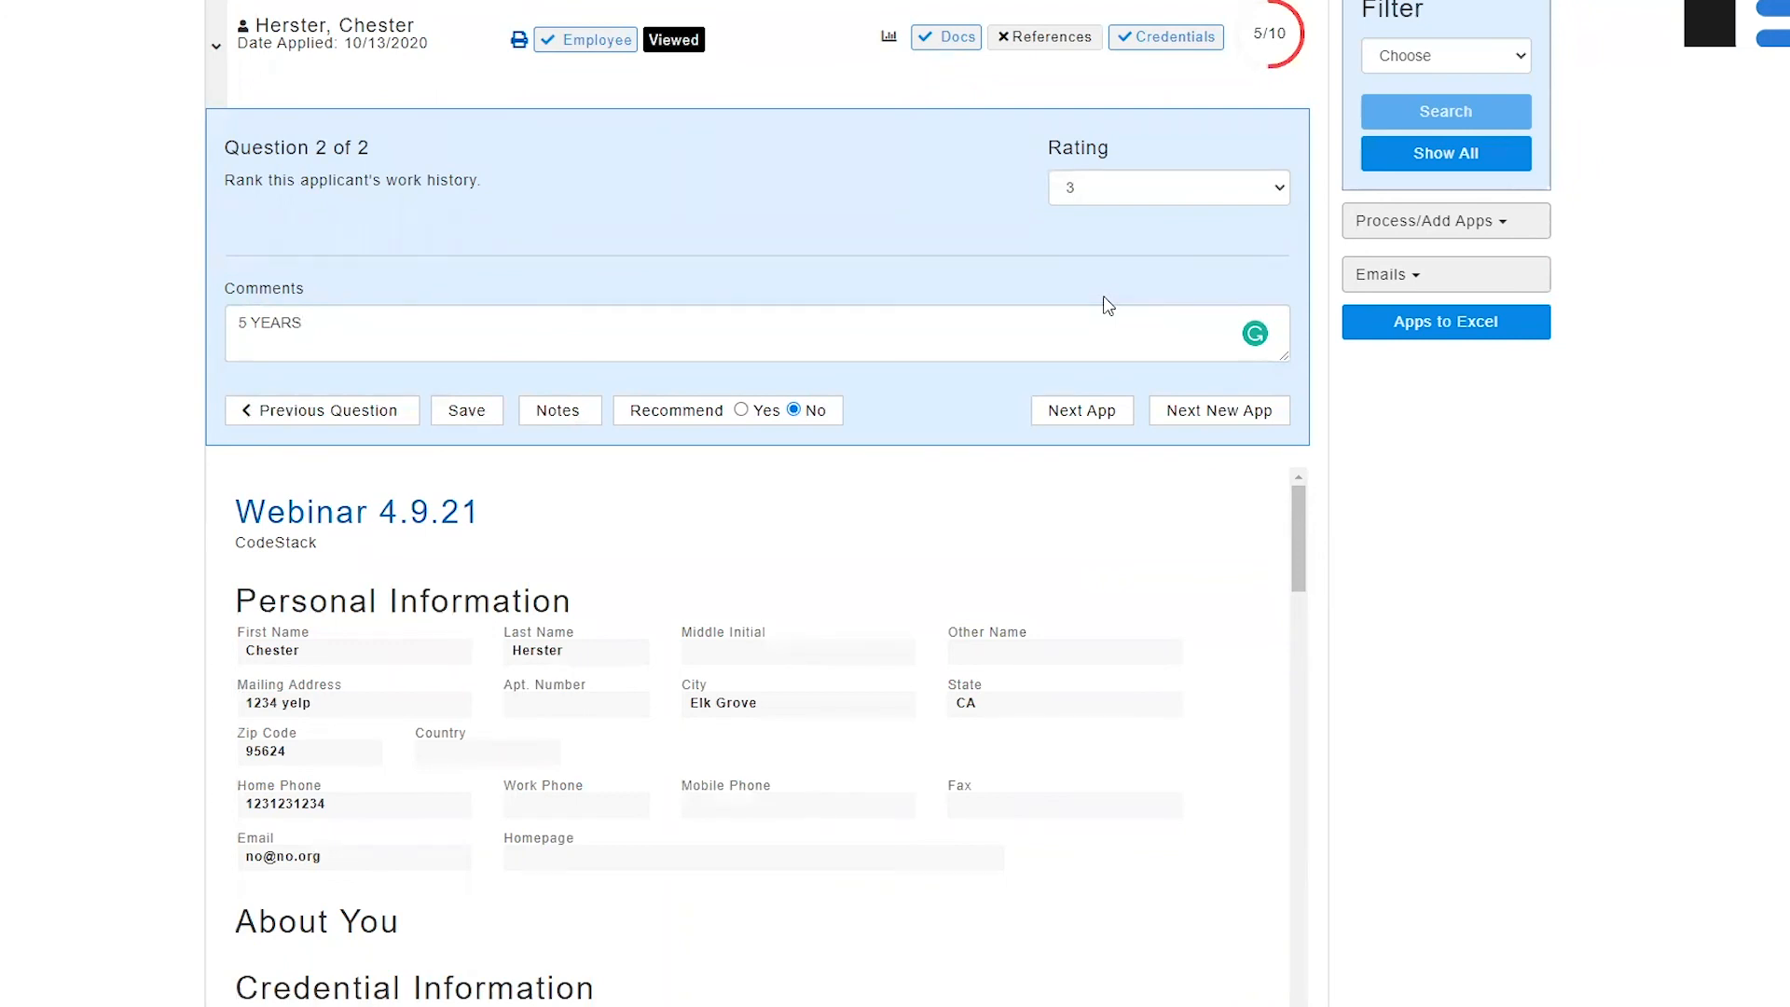
- Open the Overall Summary for Webinar 4.9.21 and examine the applicants' total scores and the Screening Summary
left_click(1405, 239)
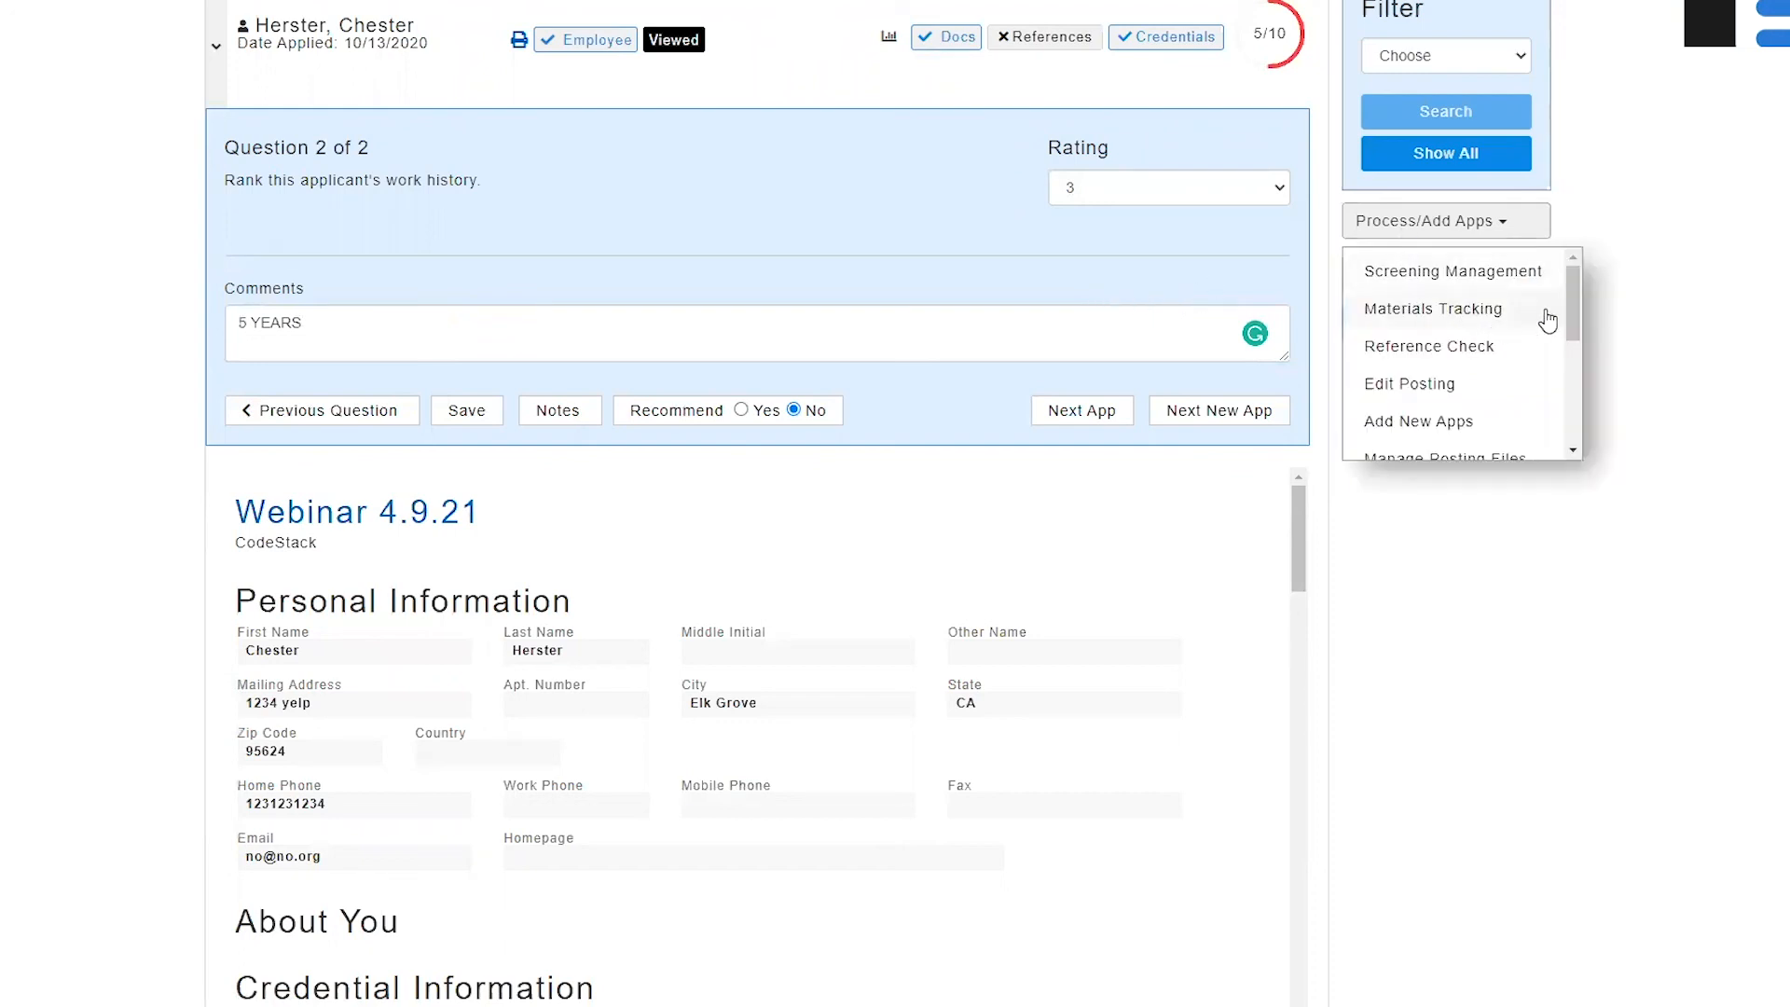
left_click_drag(1570, 301, 1569, 384)
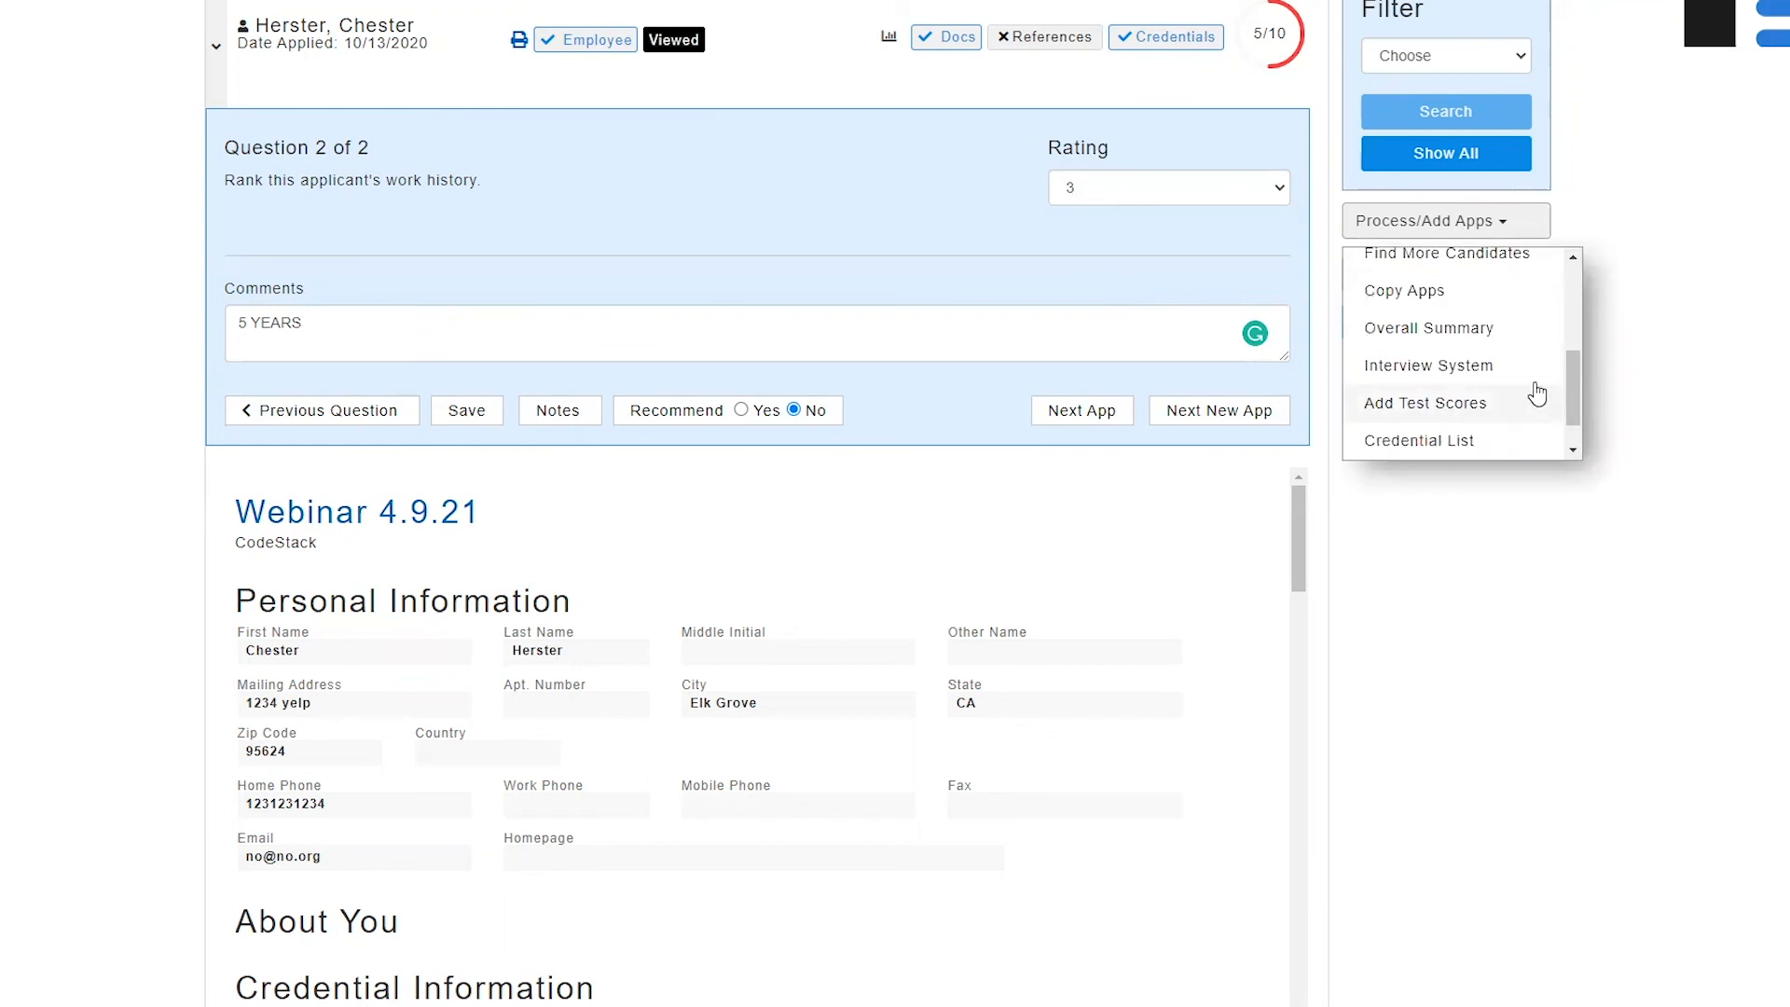
left_click(1447, 330)
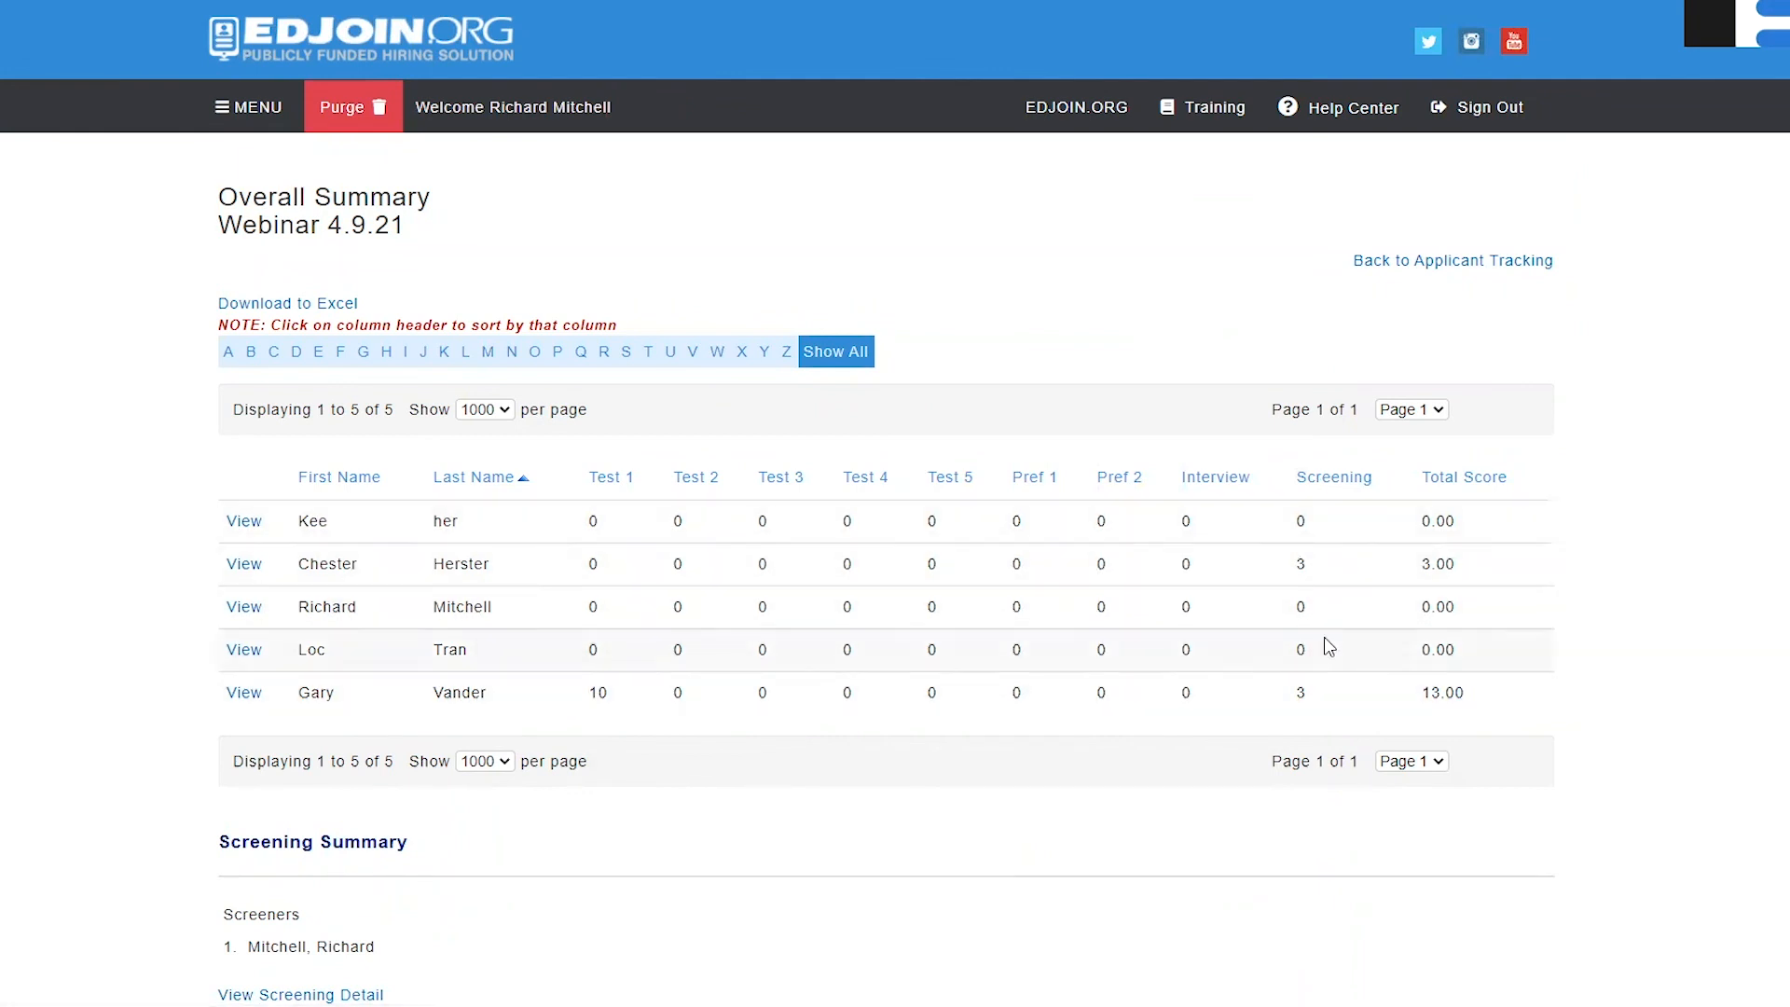
scroll(1329, 646, "down", 6)
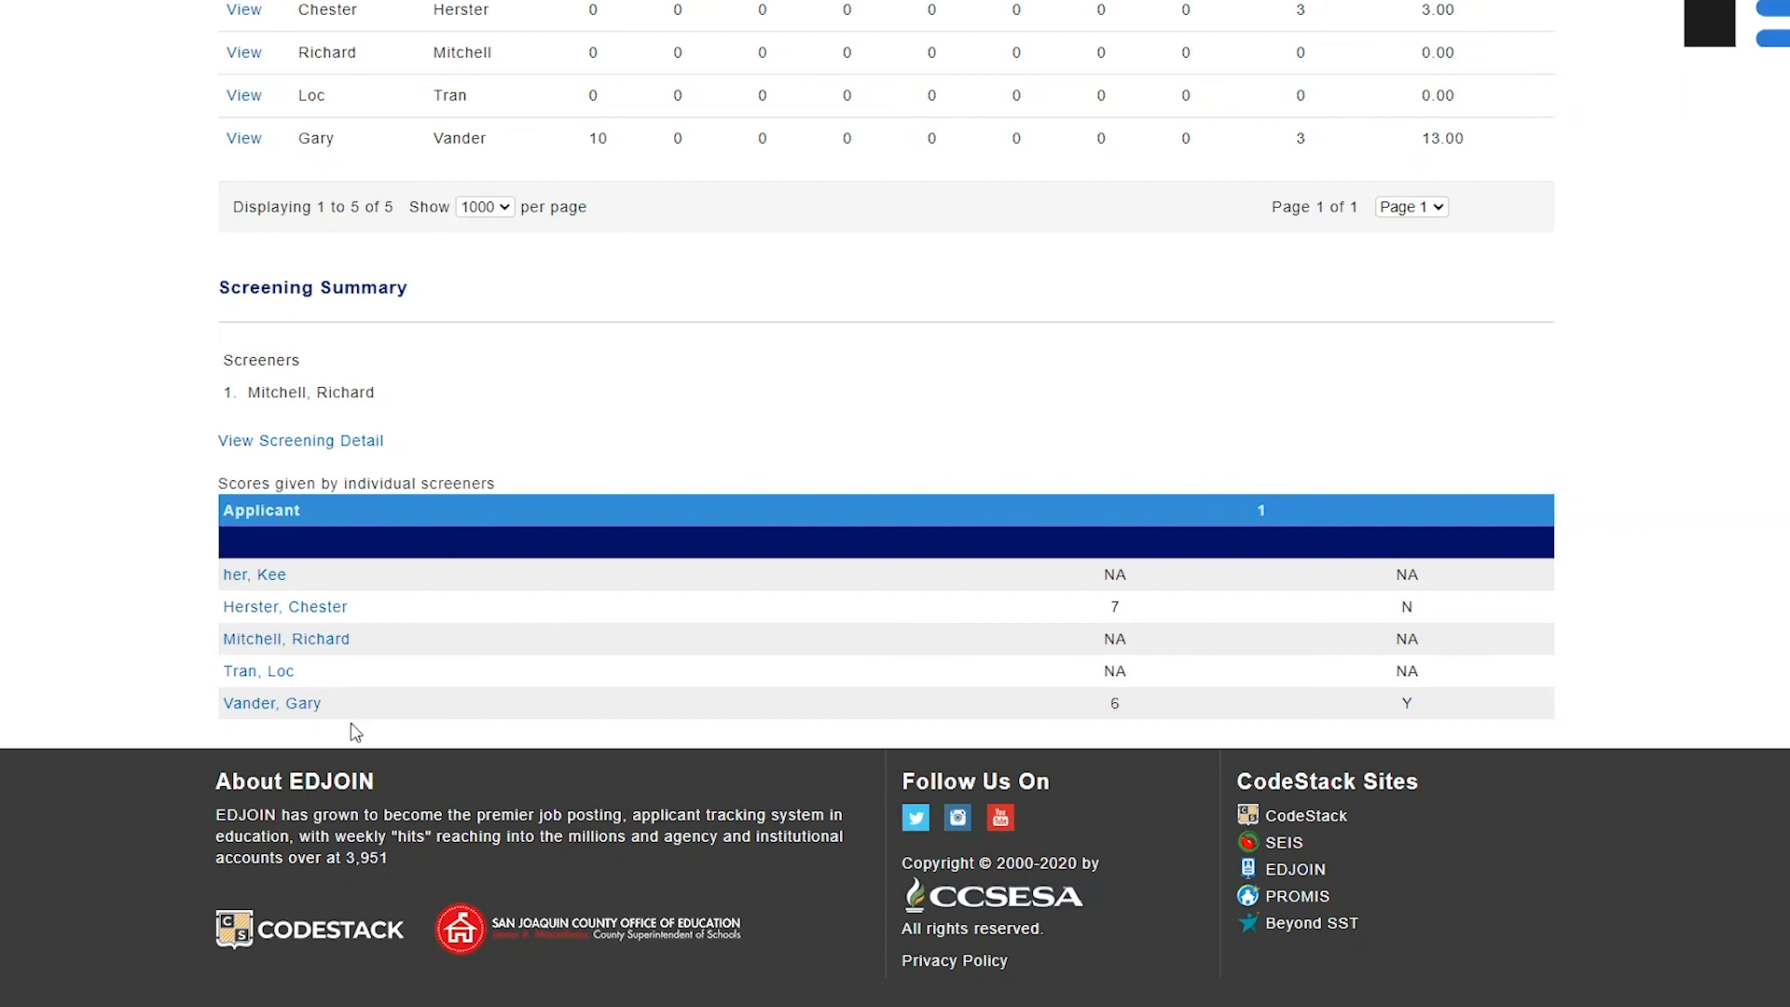
- Open the last applicant in the Screening Summary and view the screening ratings, comments and recommendation in their profile
left_click(301, 714)
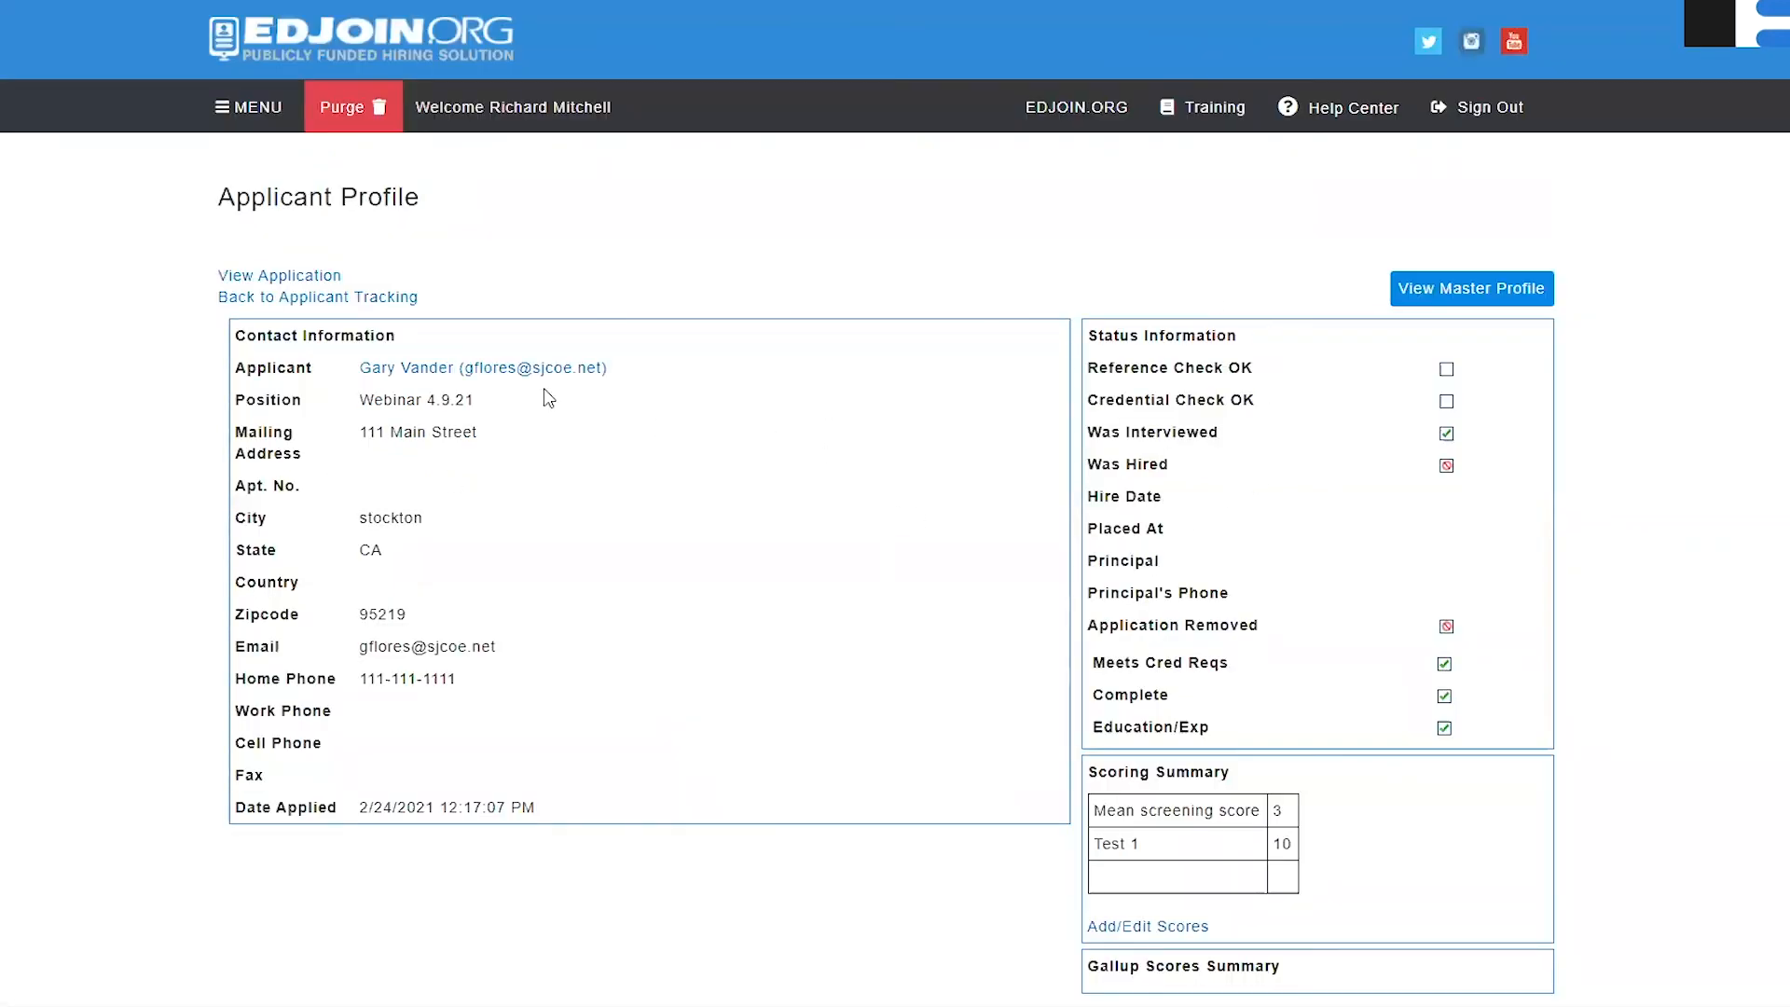
scroll(623, 537, "down", 4)
scroll(620, 596, "down", 4)
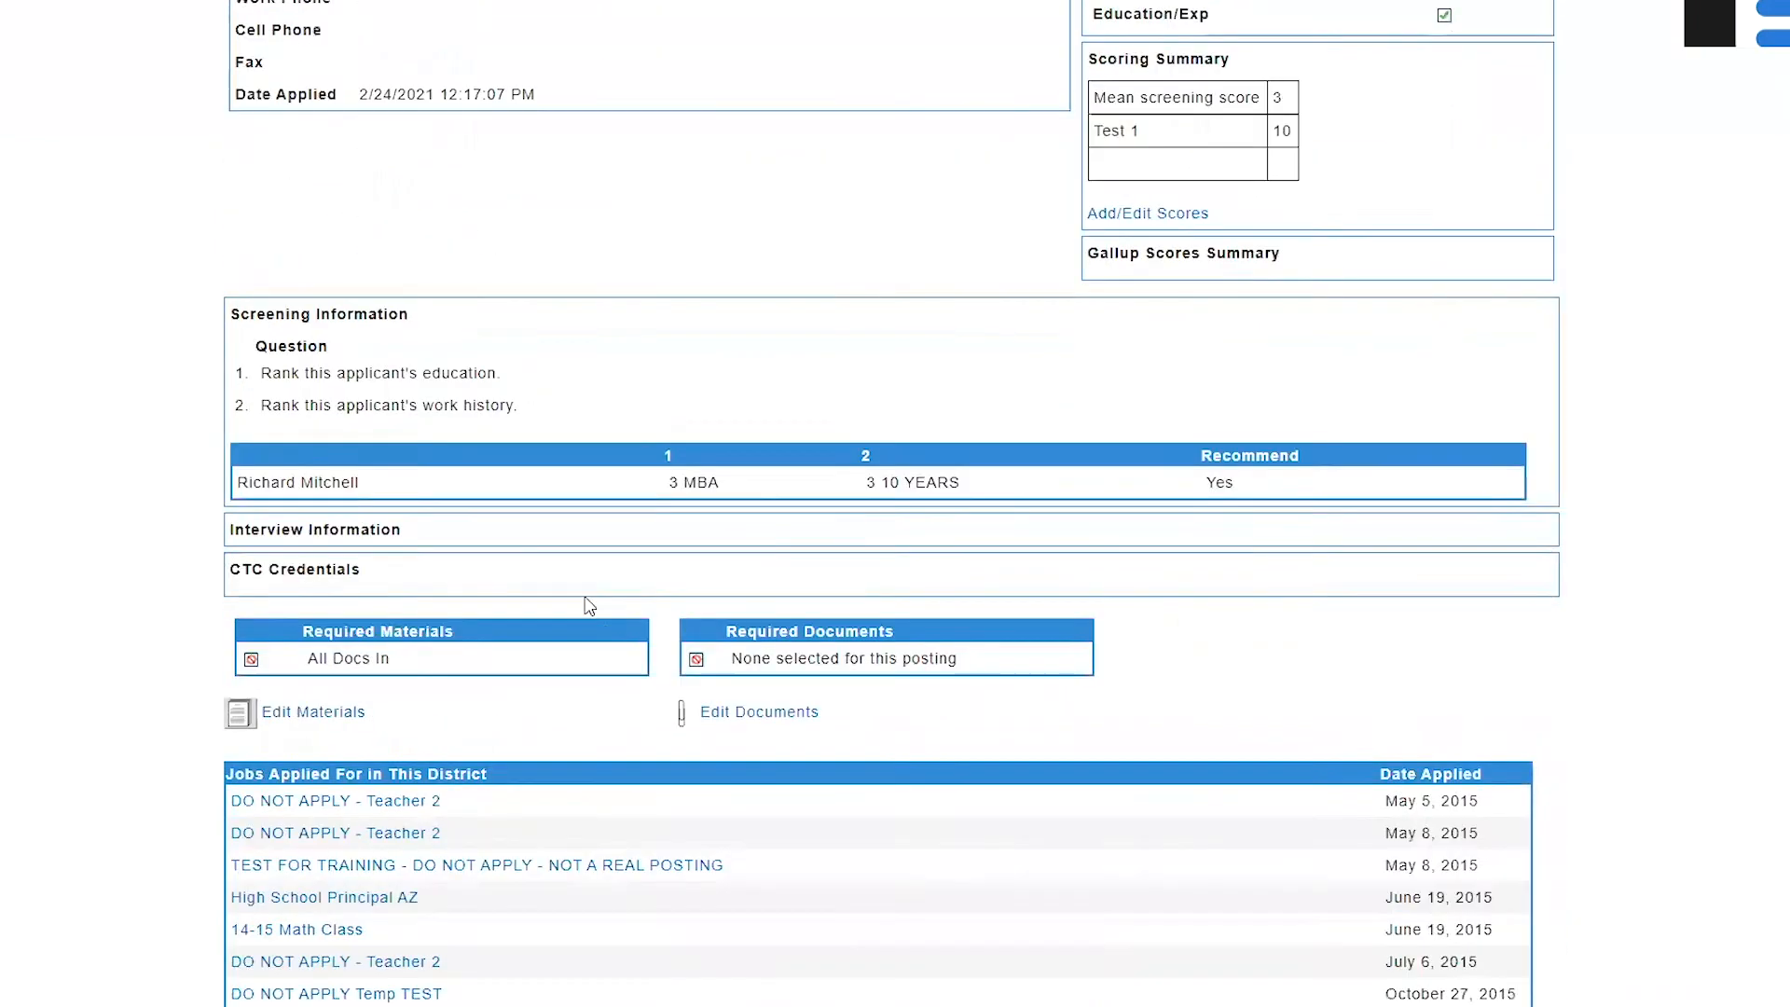